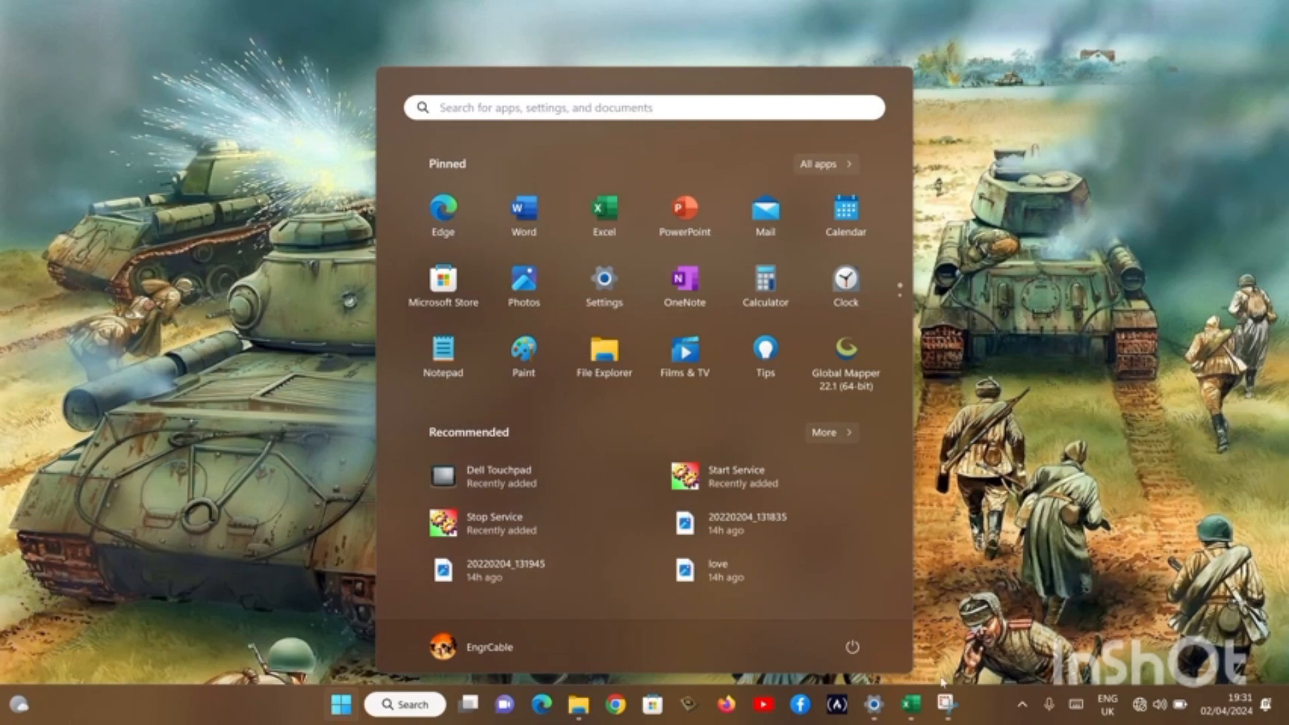
# Open Excel and create a new blank workbook.
pyautogui.click(911, 706)
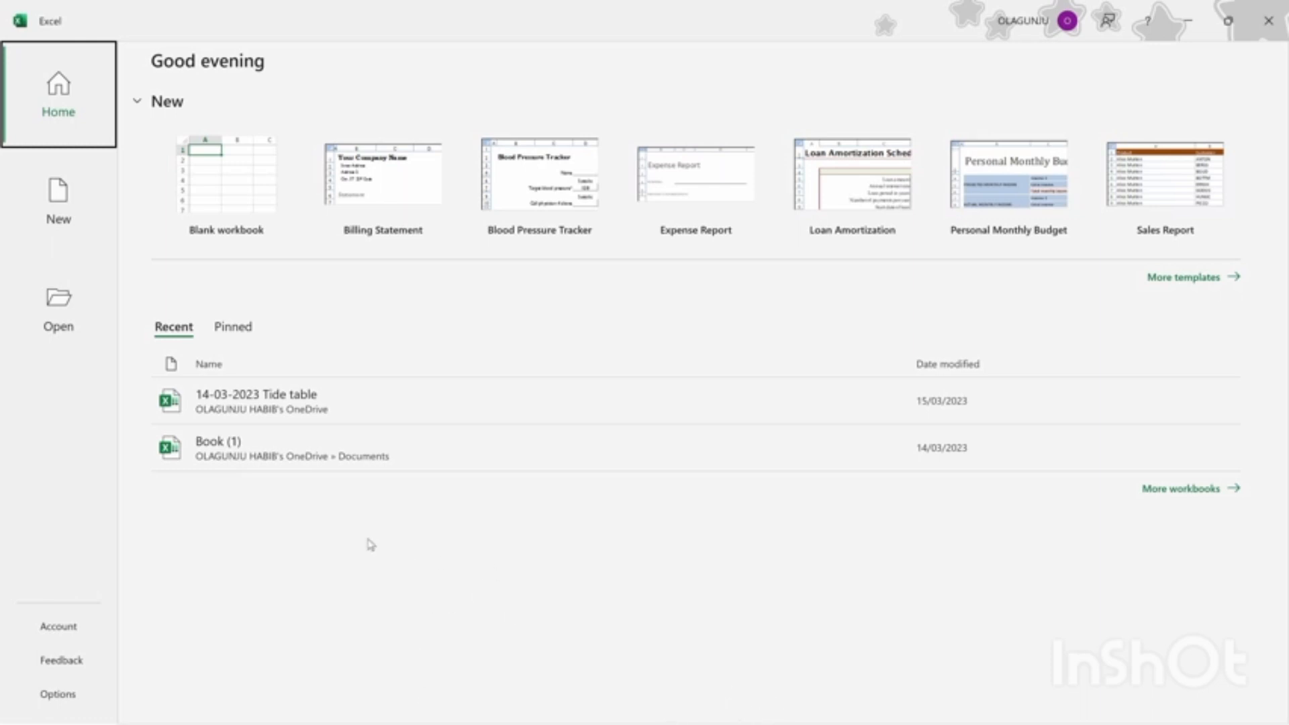
pyautogui.click(236, 176)
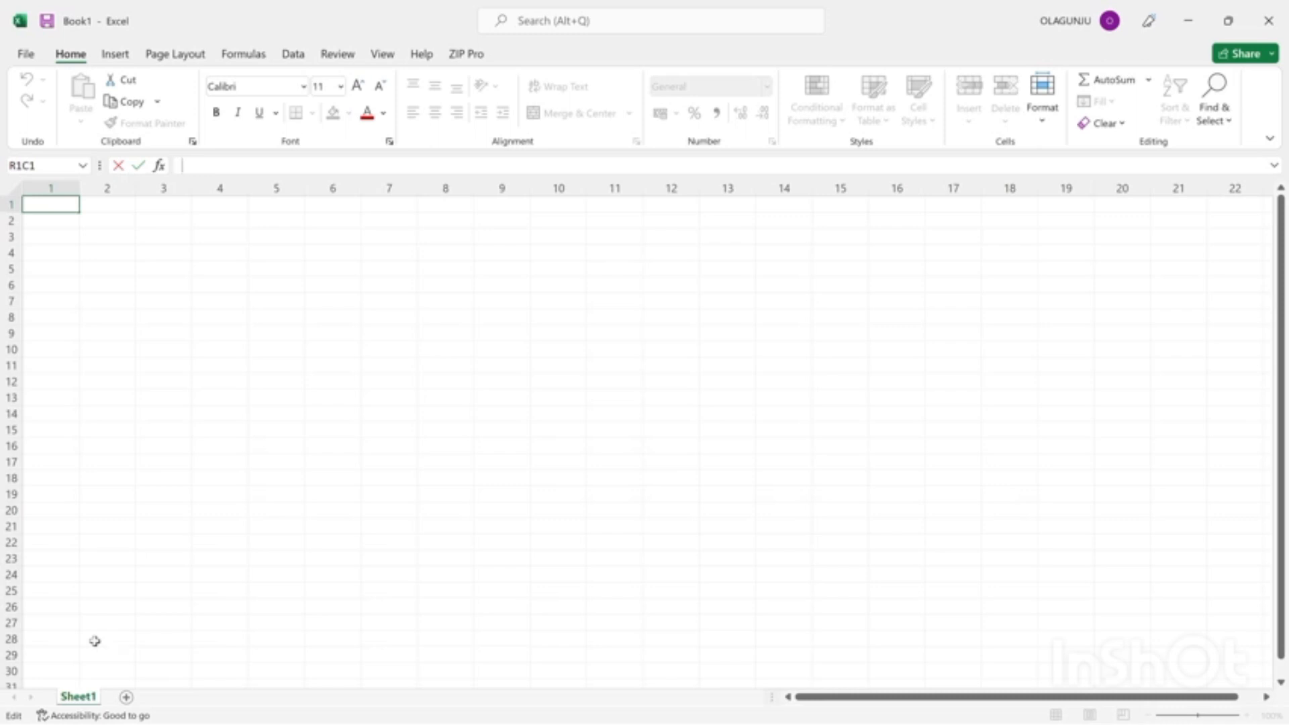
# Rename the Sheet1 worksheet as "Chart of Account".
pyautogui.doubleClick(77, 697)
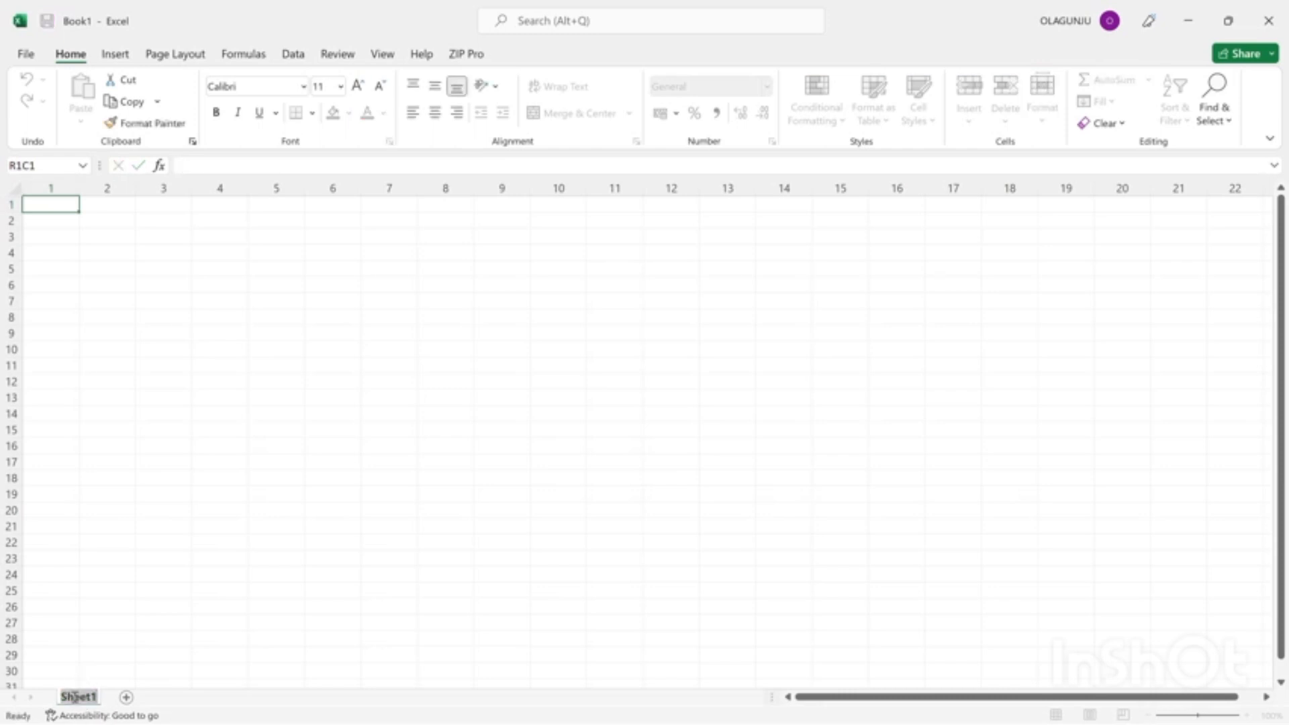
pyautogui.press('BackSpace')
pyautogui.write('CH')
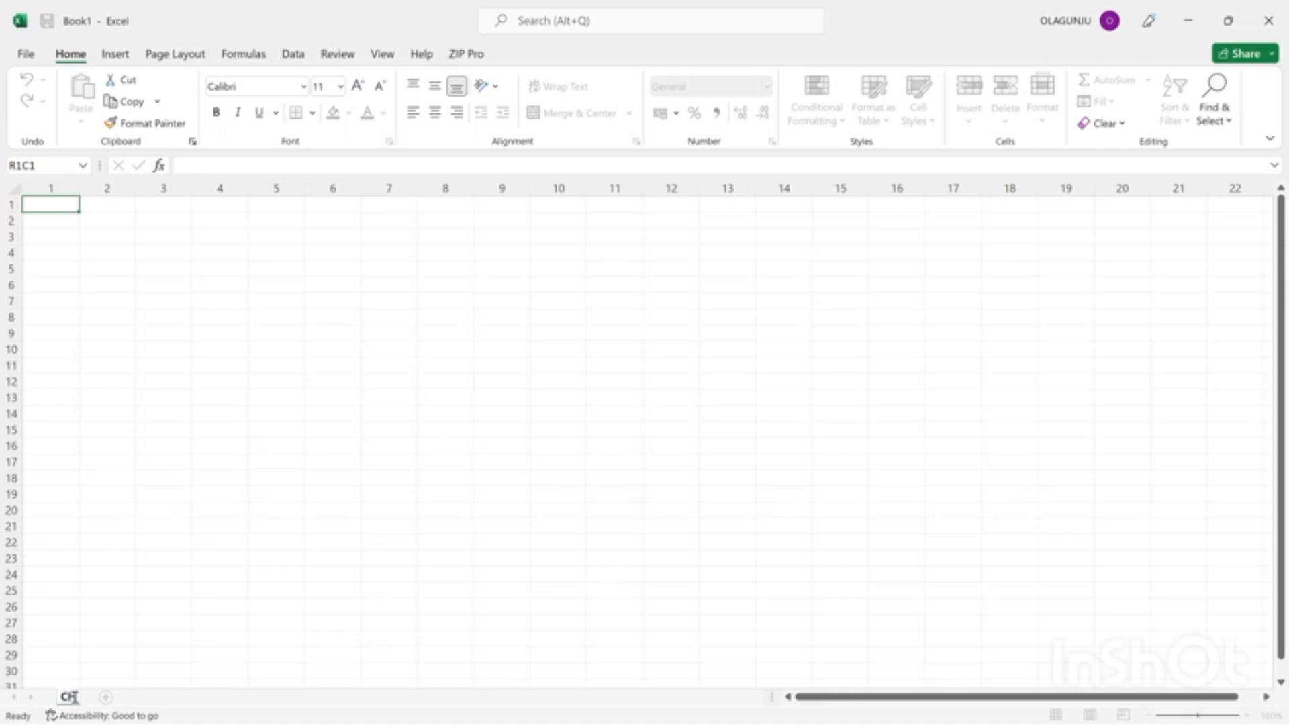
pyautogui.press('BackSpace')
pyautogui.write('hart of Account')
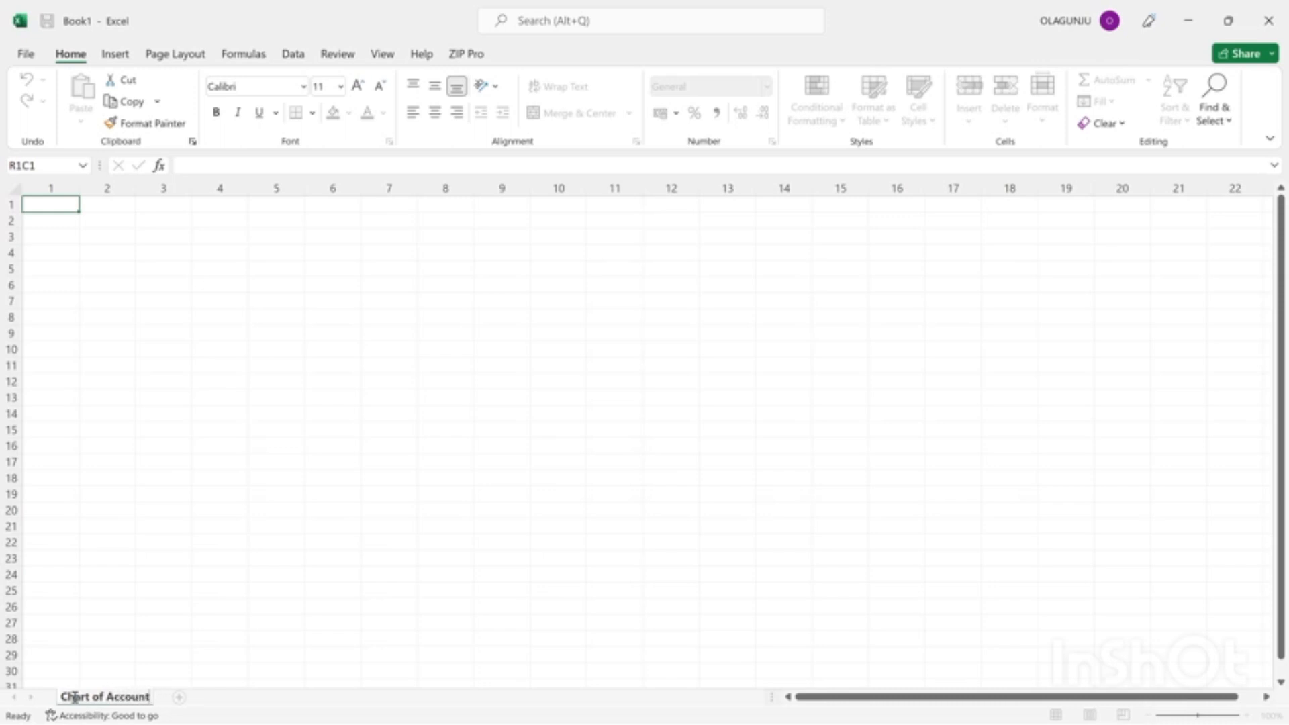
pyautogui.press('Return')
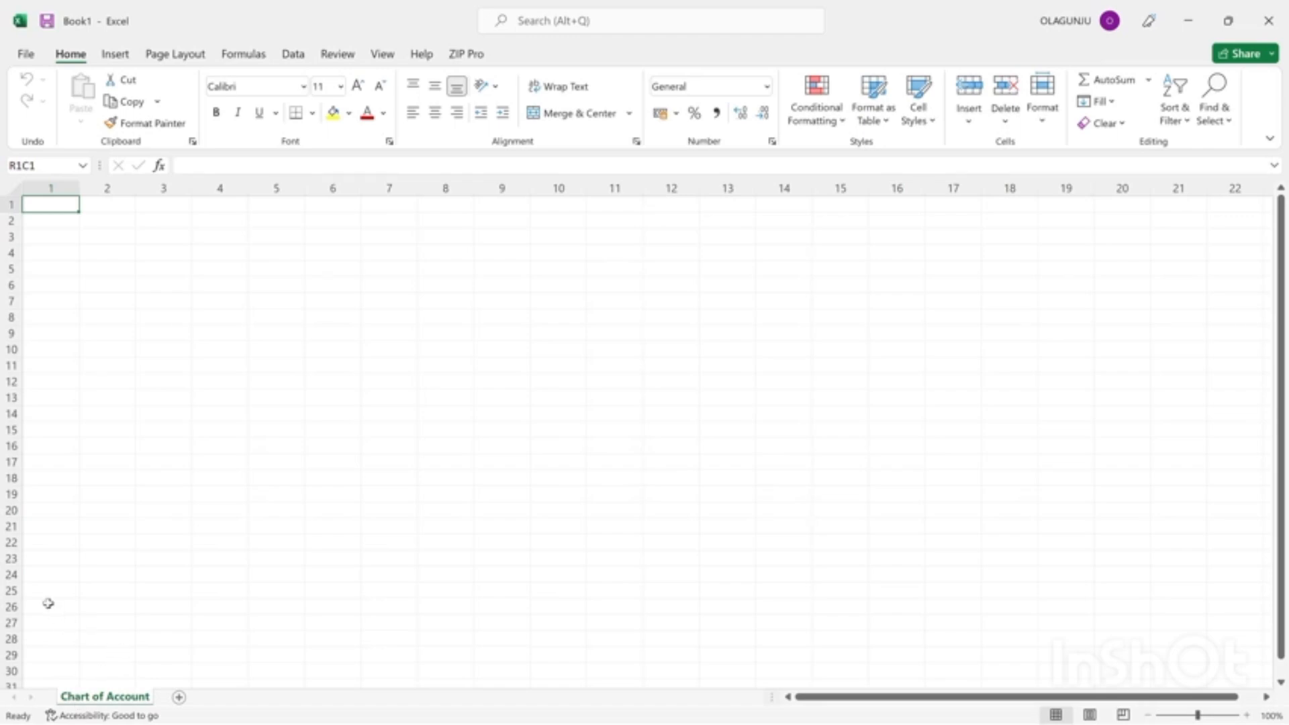
# Enter "asset" and "liability" in rows 2 and 3 of column 1.
pyautogui.click(44, 224)
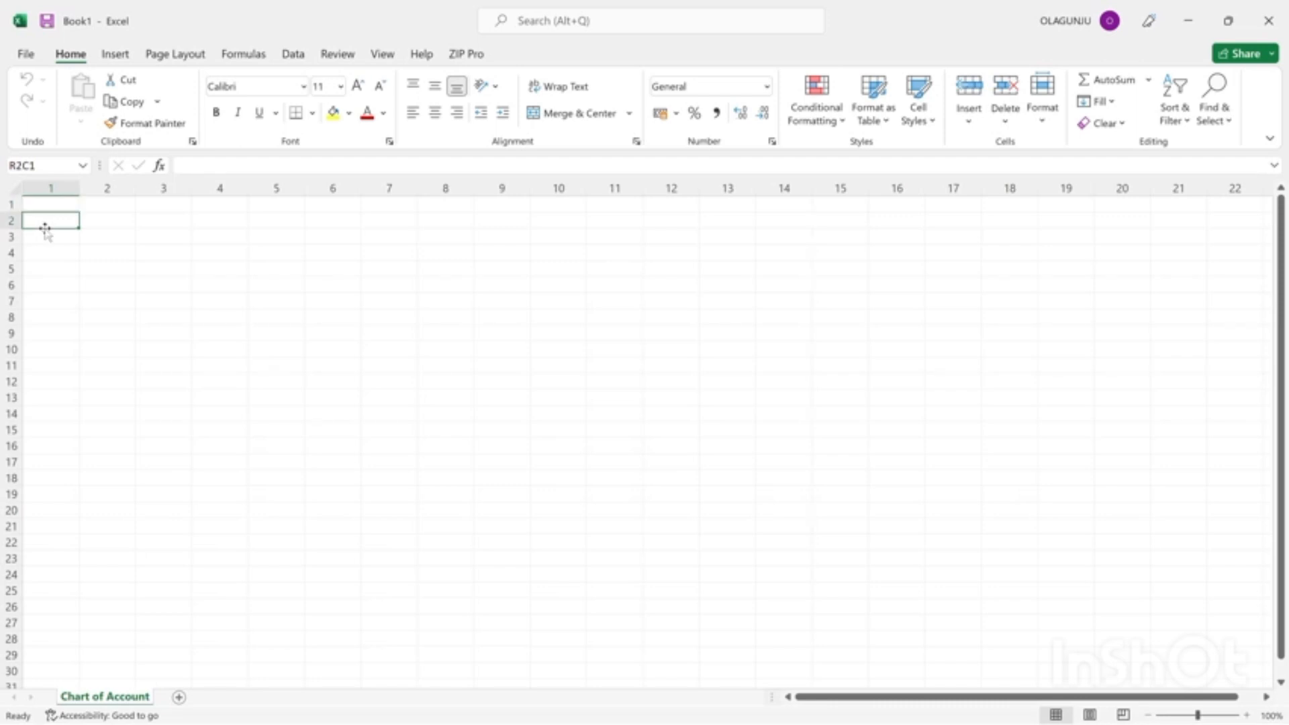
pyautogui.write('asset')
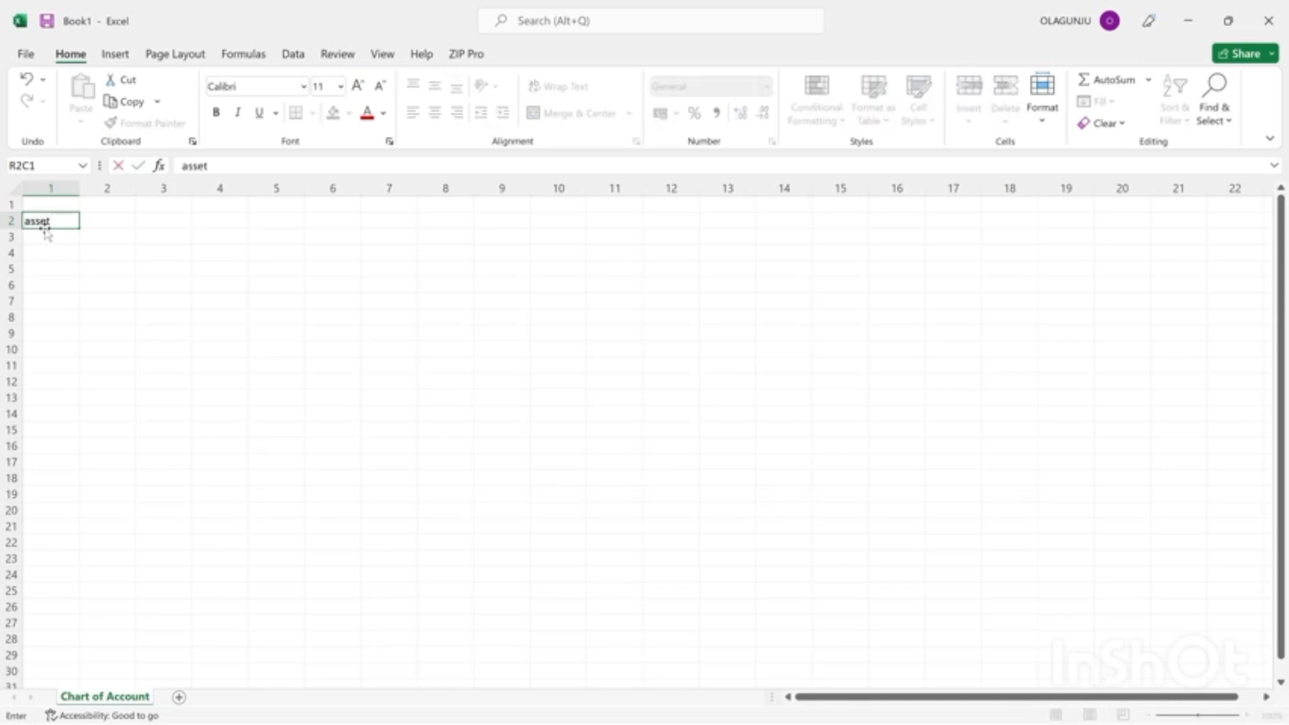
pyautogui.press('Return')
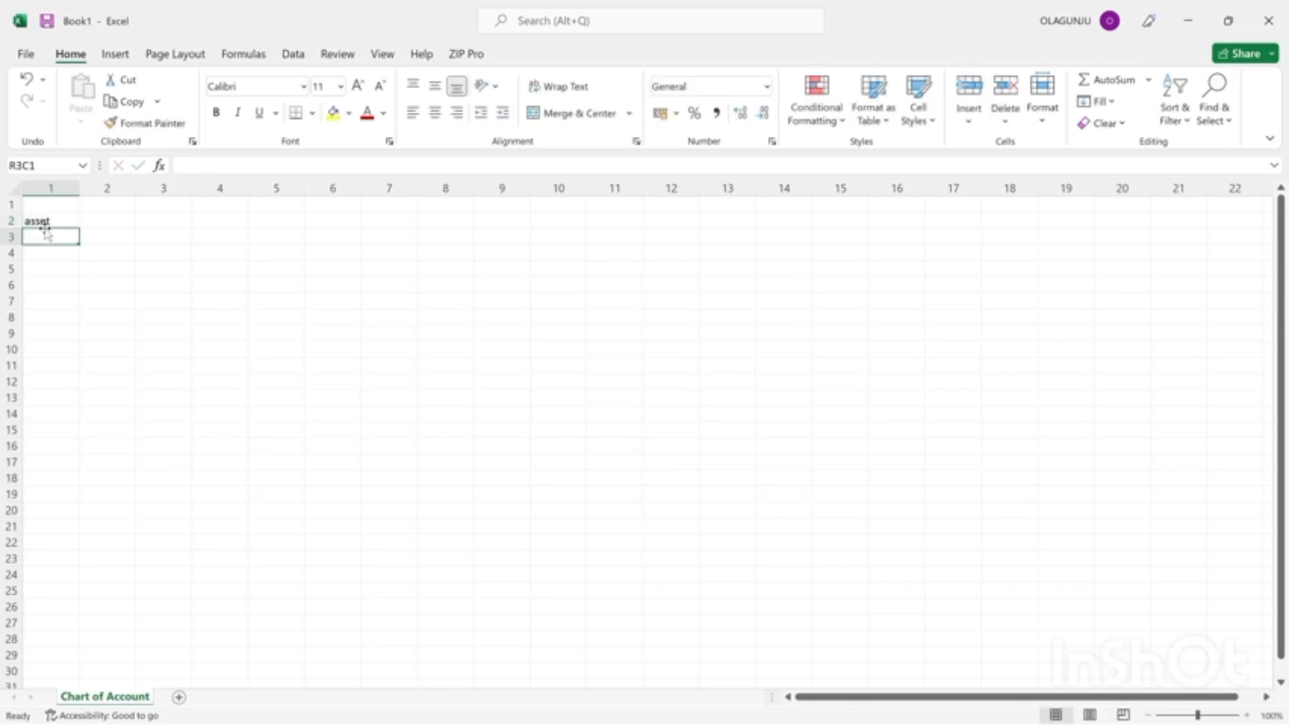
pyautogui.write('lia')
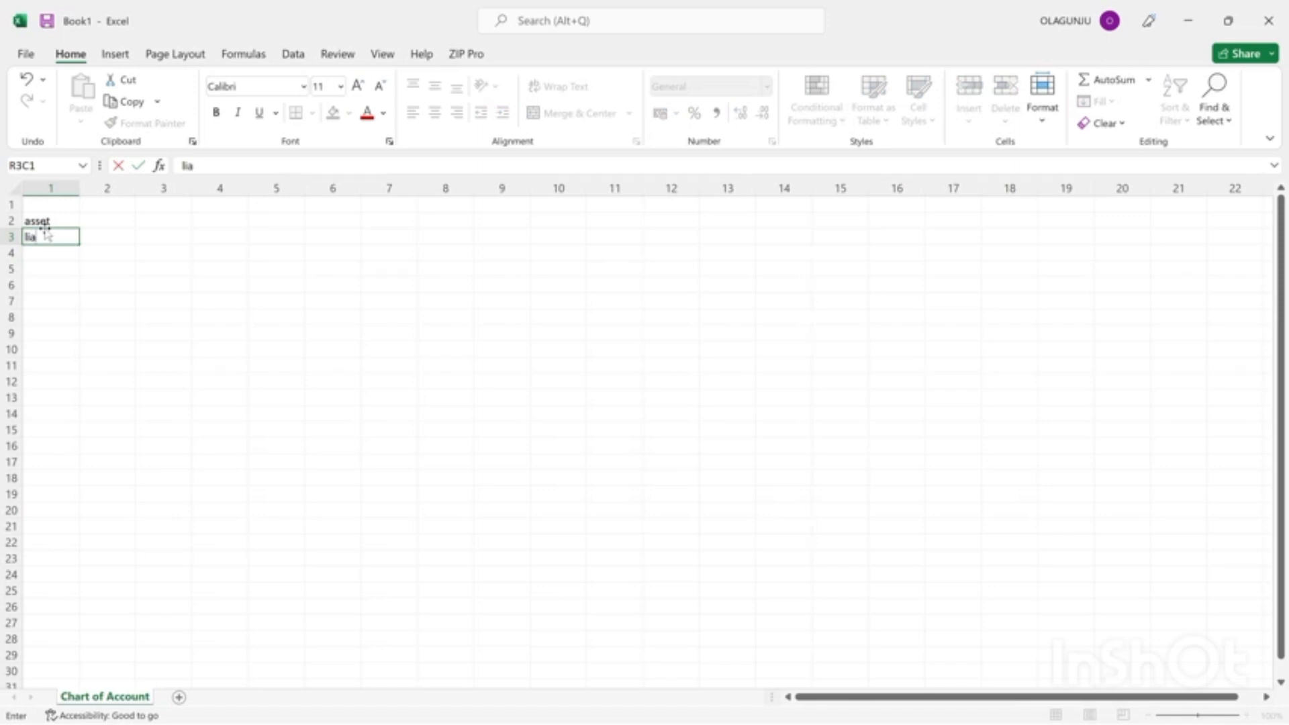
pyautogui.write('bility')
pyautogui.press('Return')
# Continue the account list in column 1 with "expense", "equity" and "revenue" in rows 4 to 6.
pyautogui.write('exo')
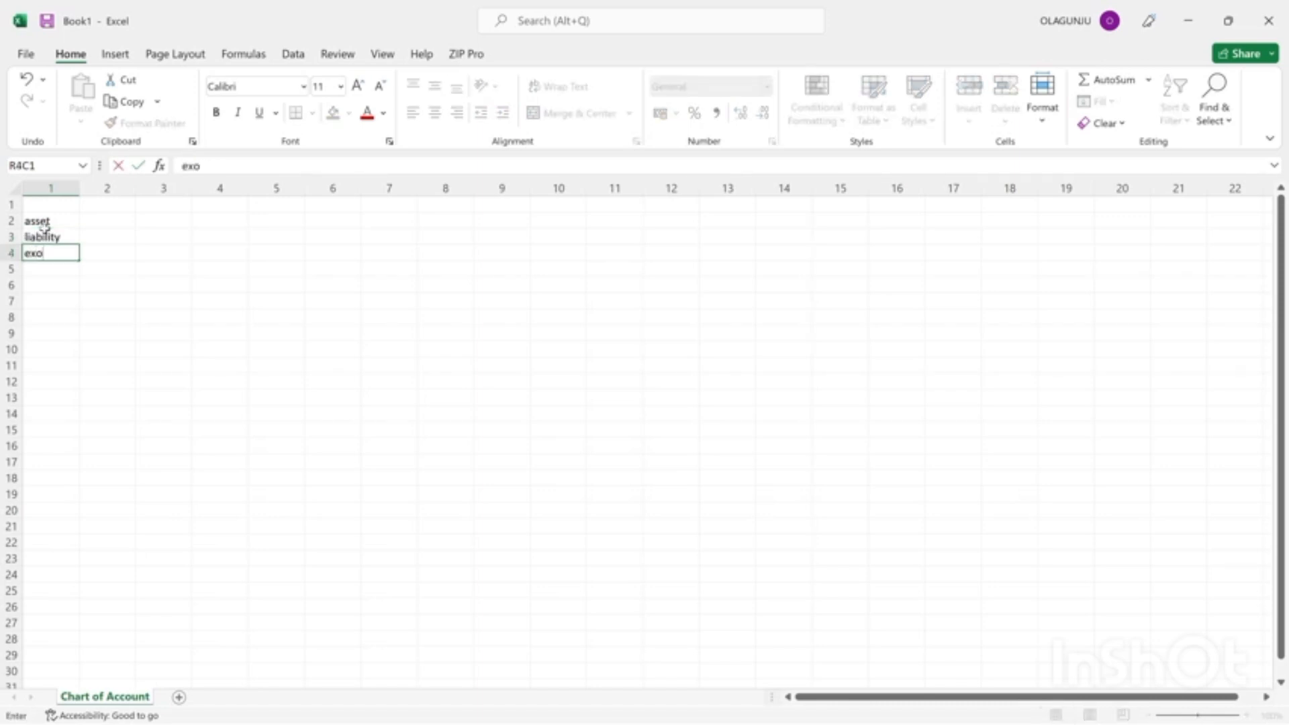
pyautogui.press('BackSpace')
pyautogui.write('pense')
pyautogui.press('Return')
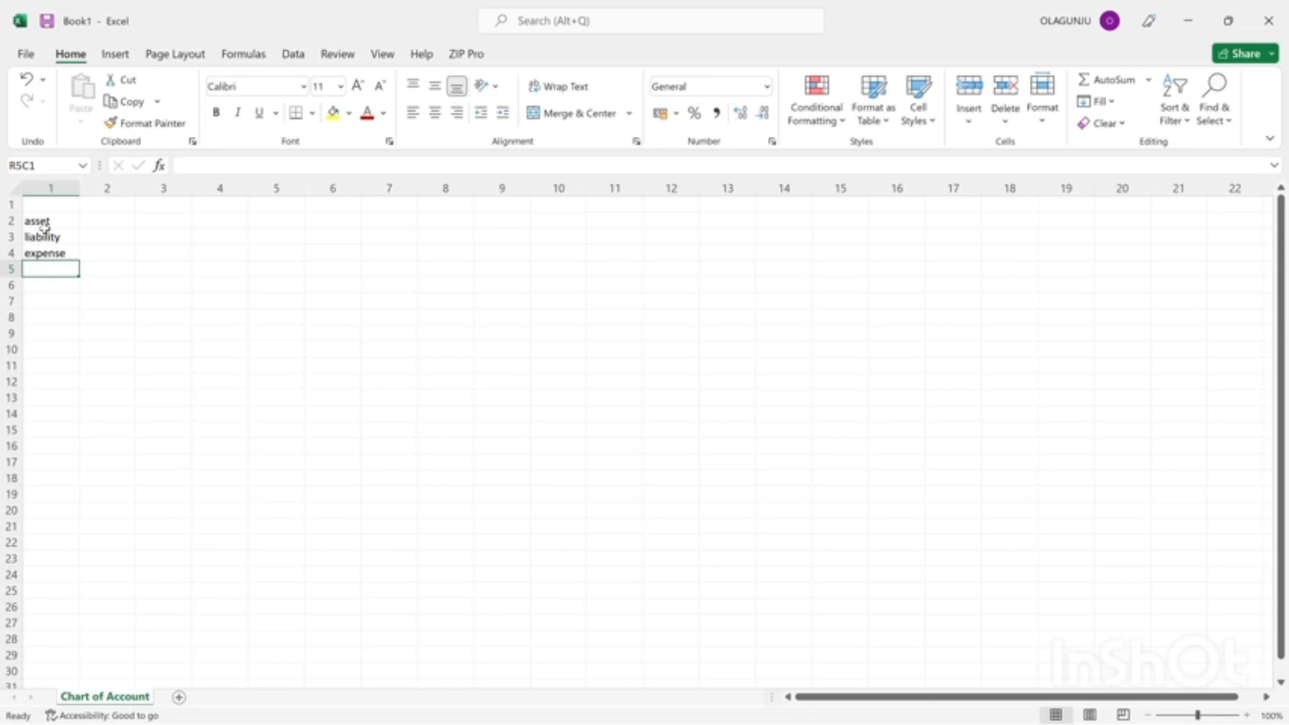
pyautogui.write('equity')
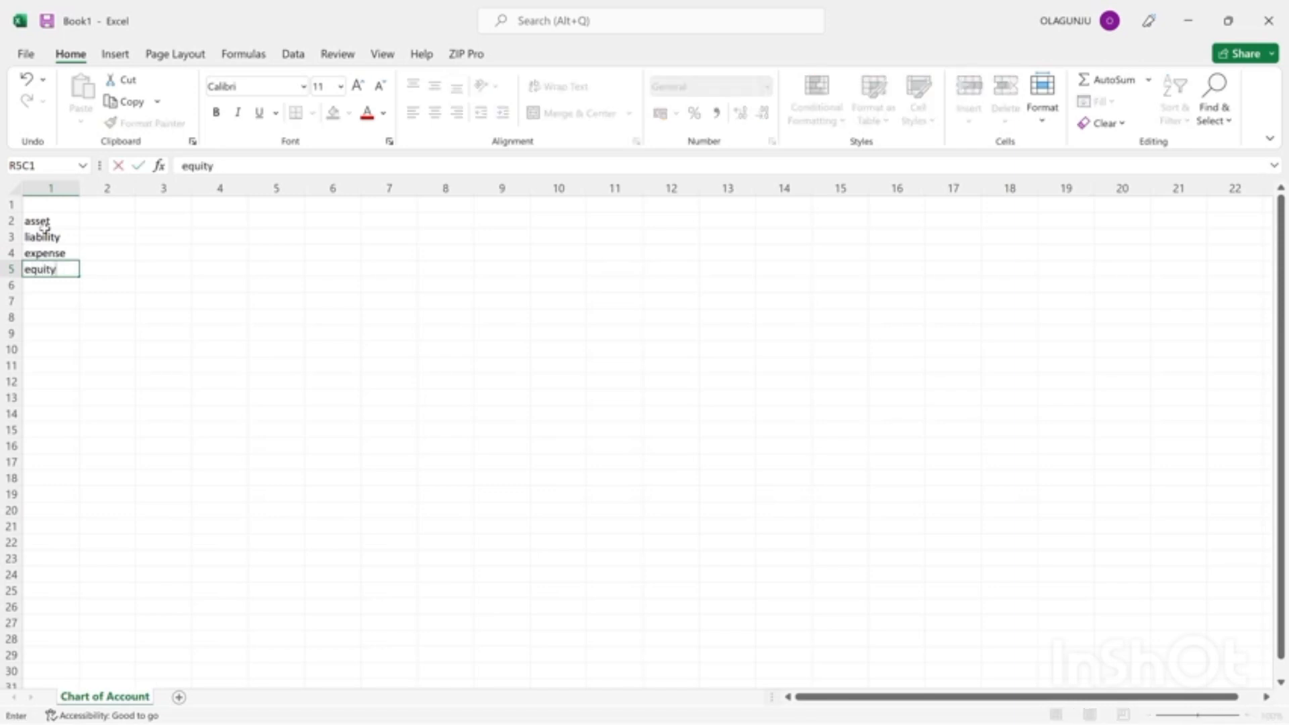
pyautogui.press('Return')
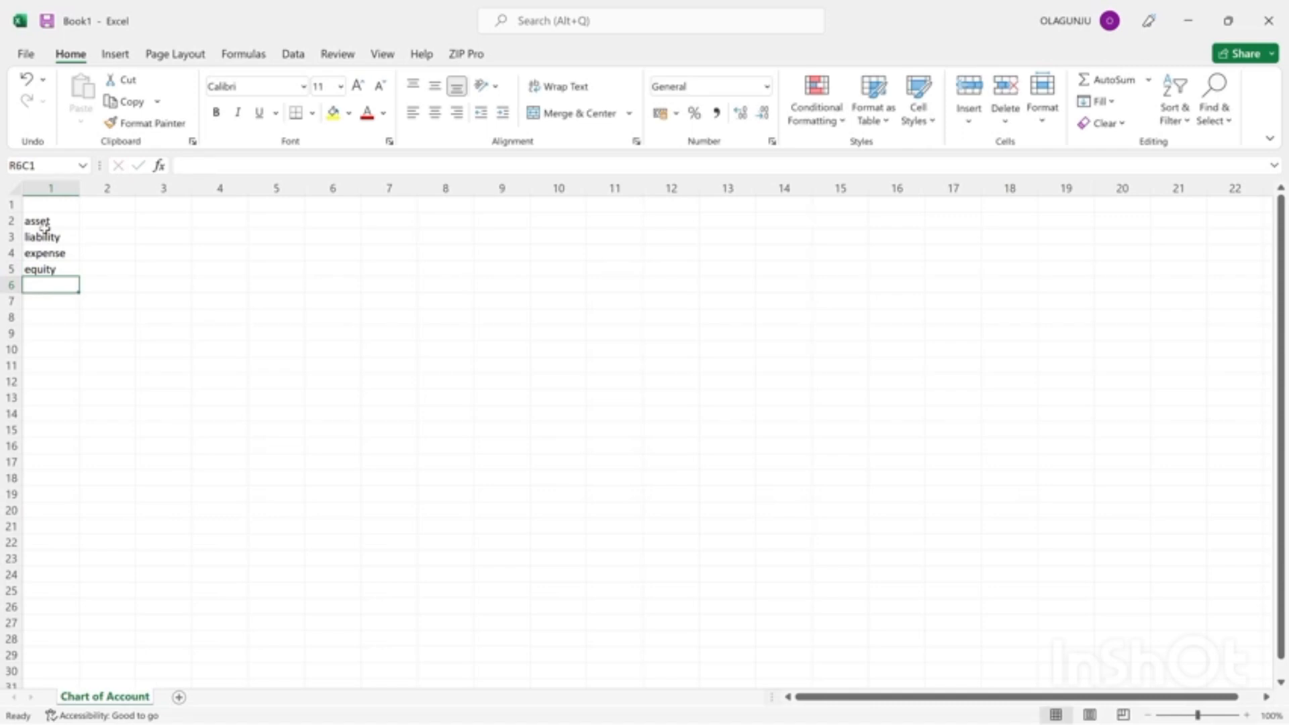
pyautogui.write('reve')
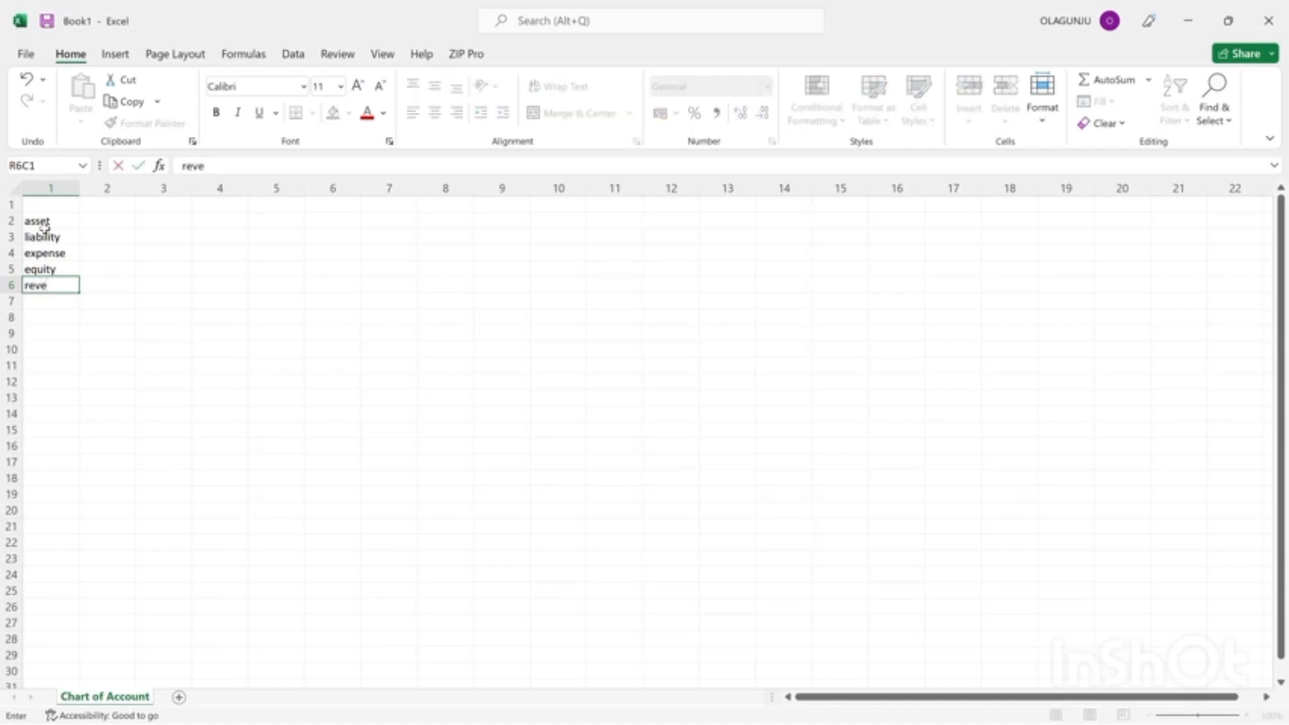
pyautogui.write('nue')
# Add the heading "ACCOUNT" above the account list in row 1, column 1.
pyautogui.click(35, 208)
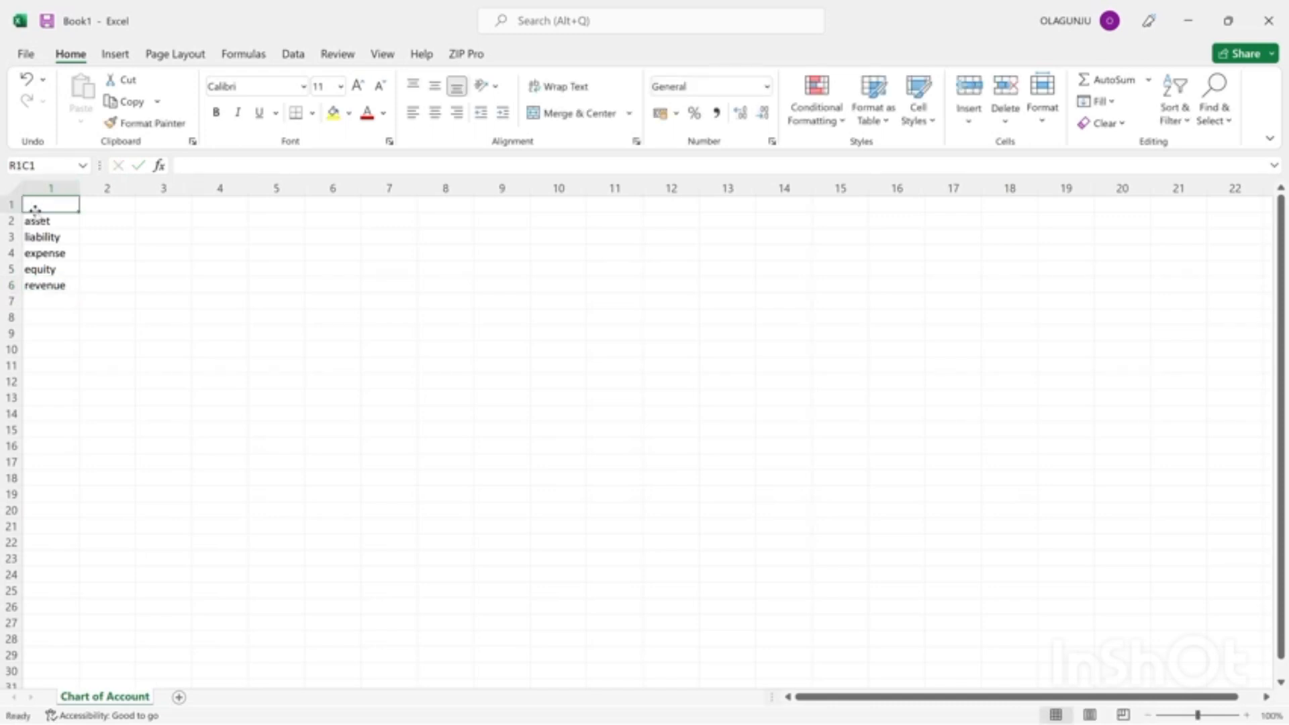
pyautogui.write('ACCOUN')
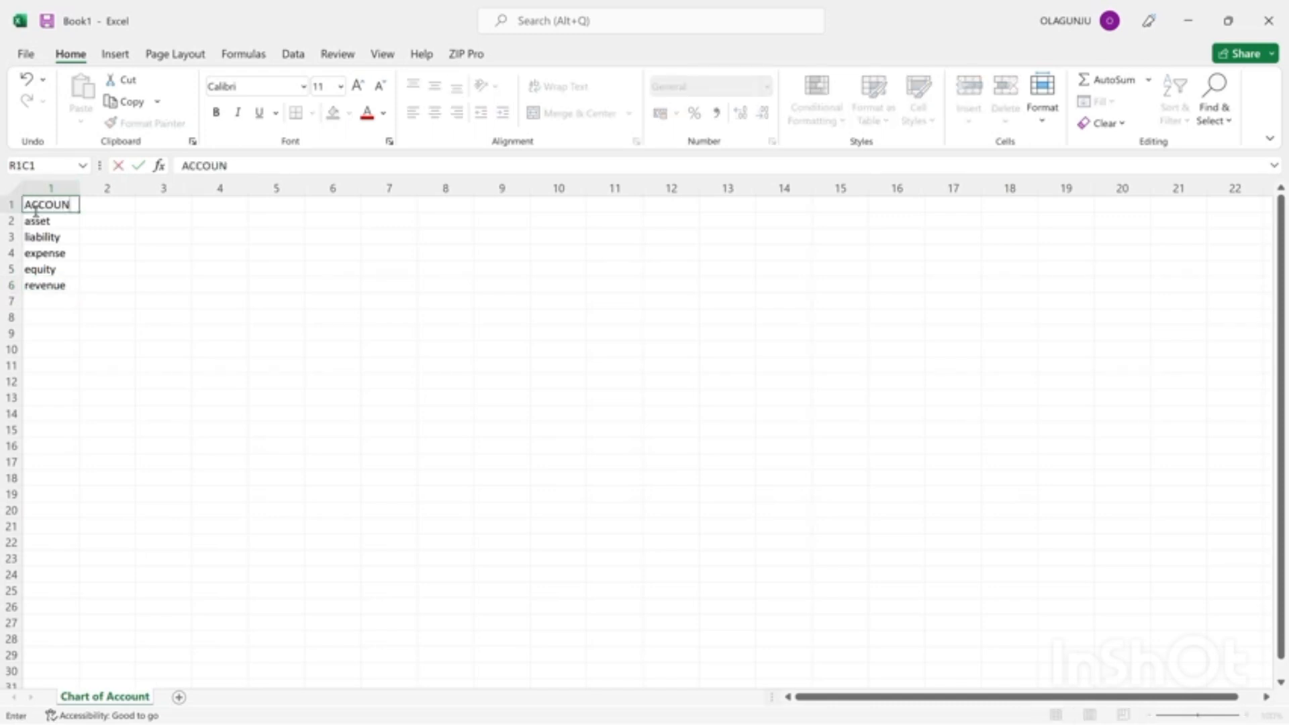
pyautogui.write('T')
pyautogui.press('Return')
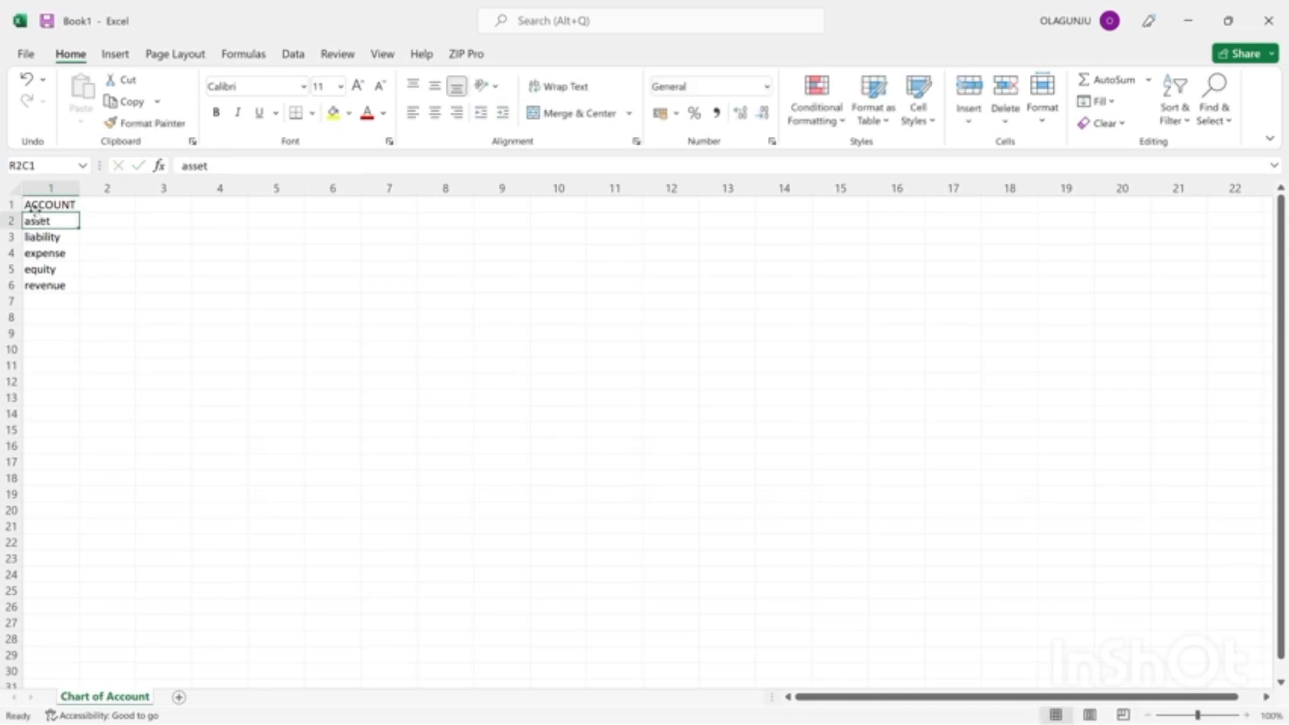
# Start a second list in column 3 by entering "Current asset" in row 2.
pyautogui.click(105, 219)
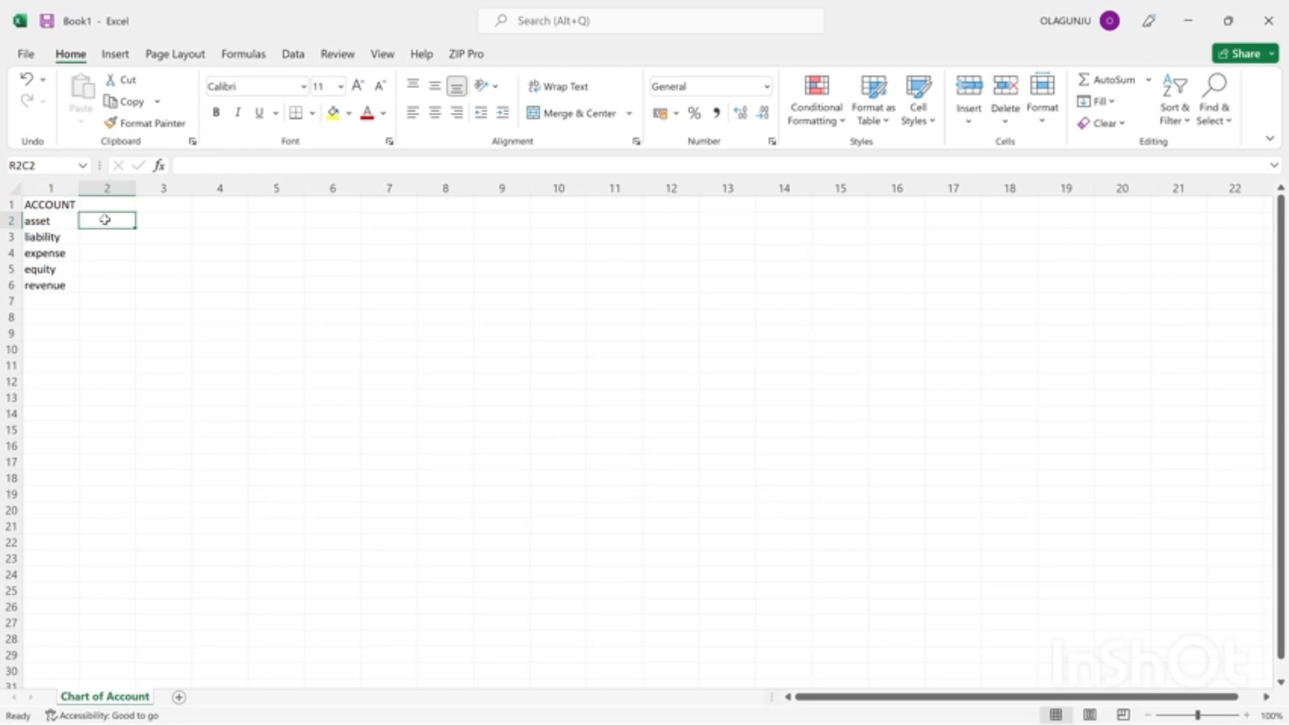
pyautogui.click(162, 222)
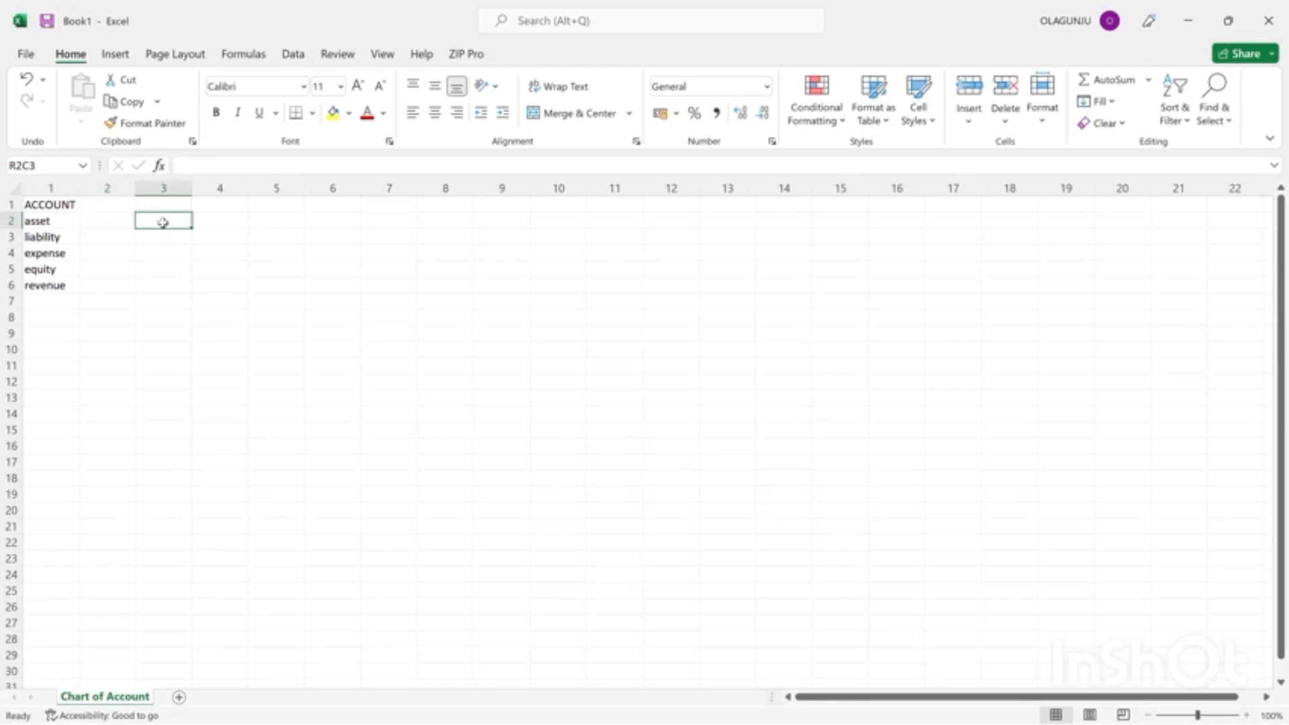
pyautogui.write('C')
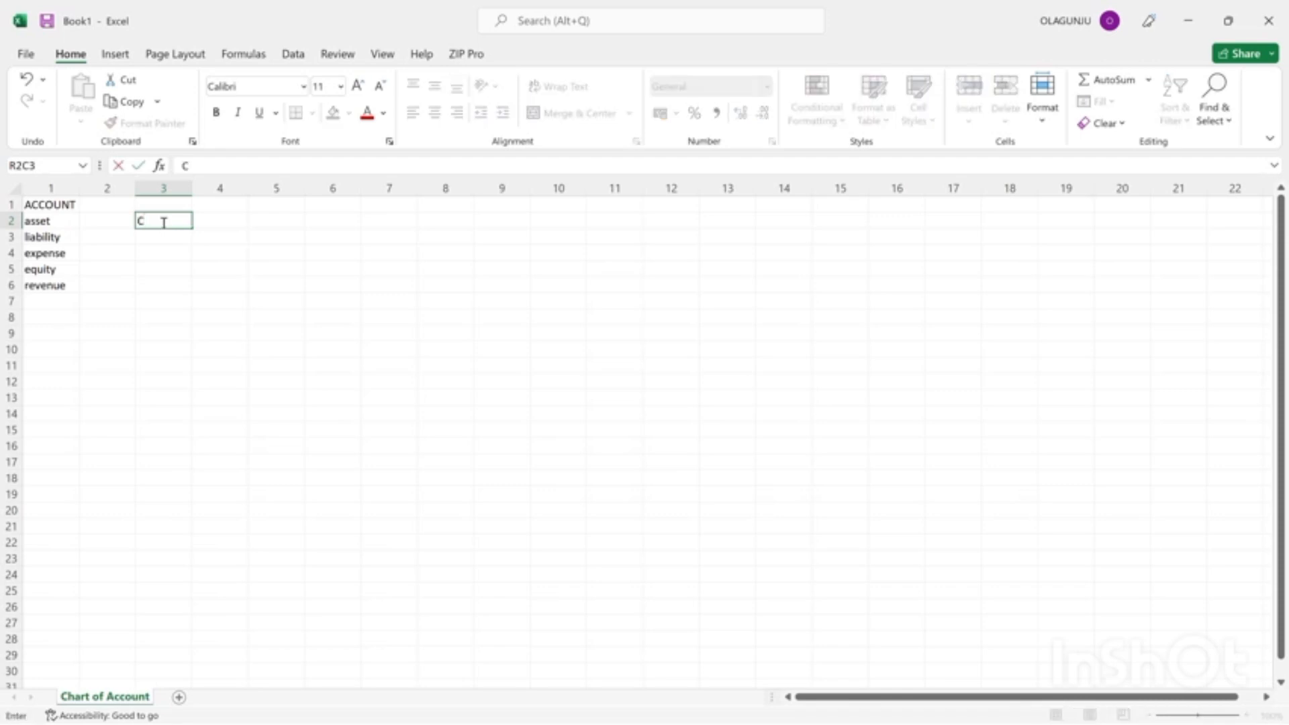
pyautogui.write('urrent asset')
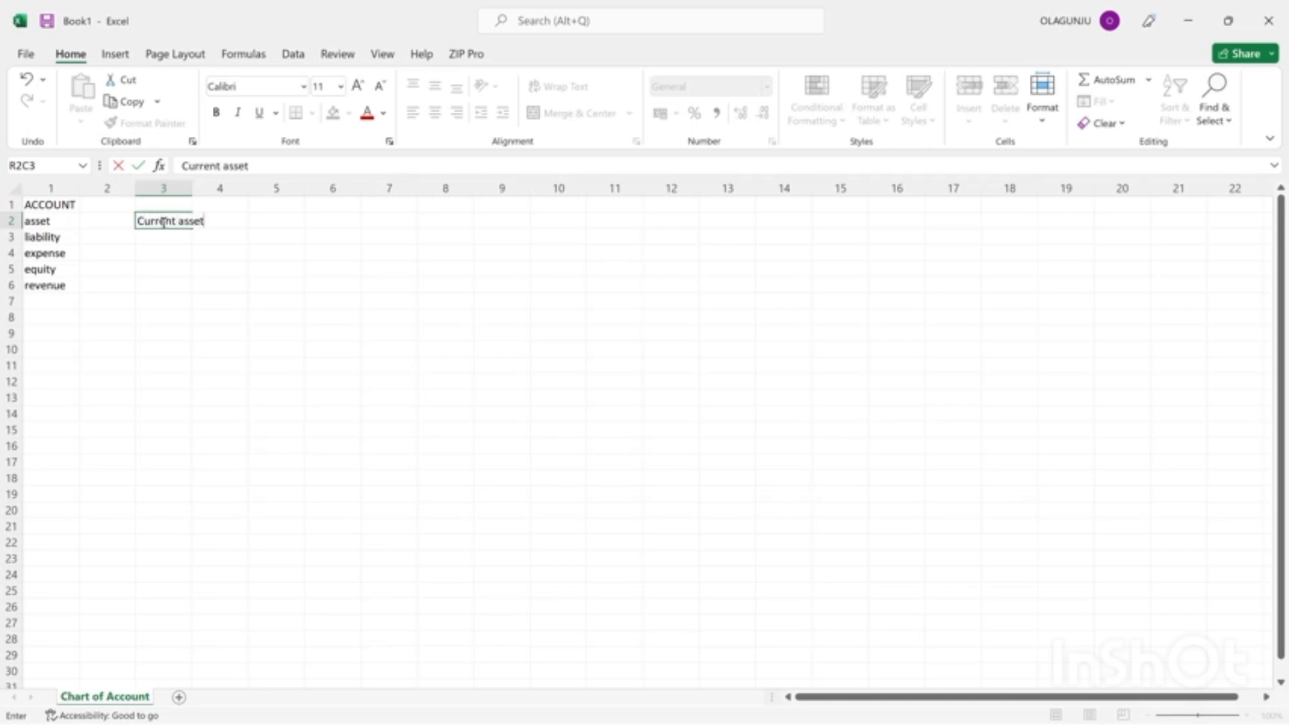
pyautogui.press('Return')
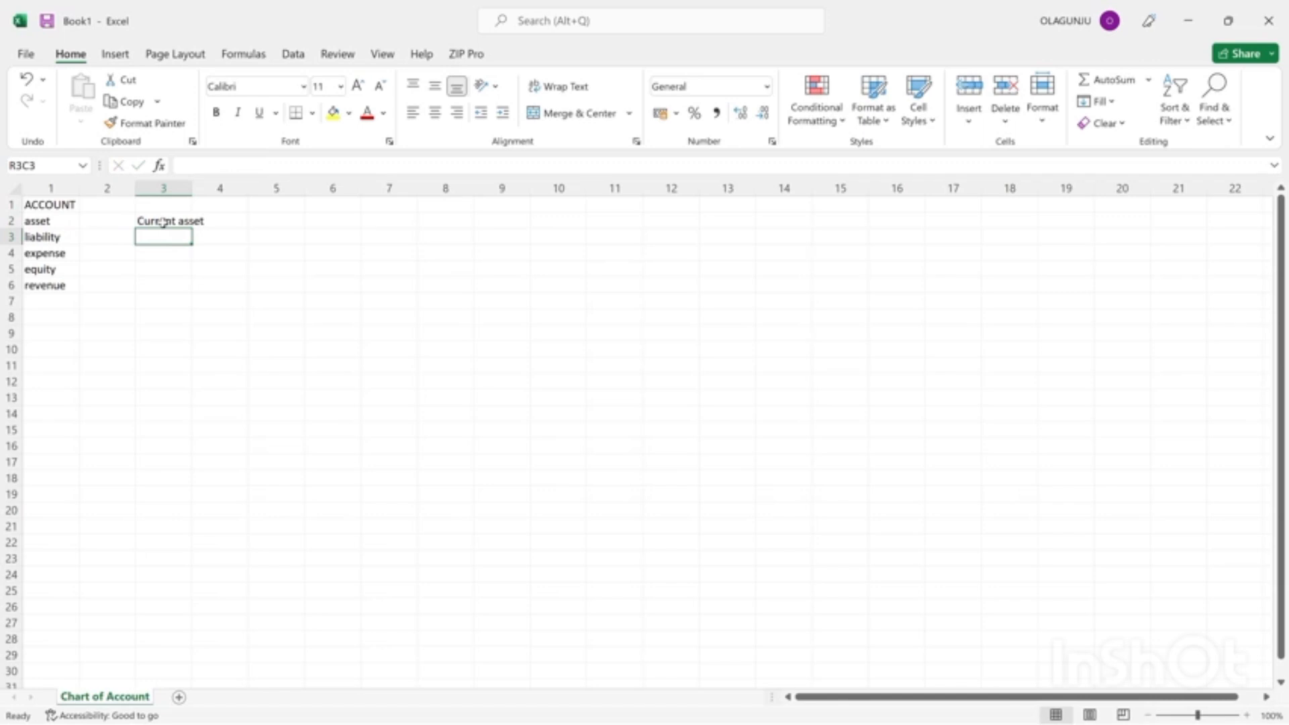
# Enter "fixed aset" in row 3 of column 3, below the current asset entry.
pyautogui.write('fix')
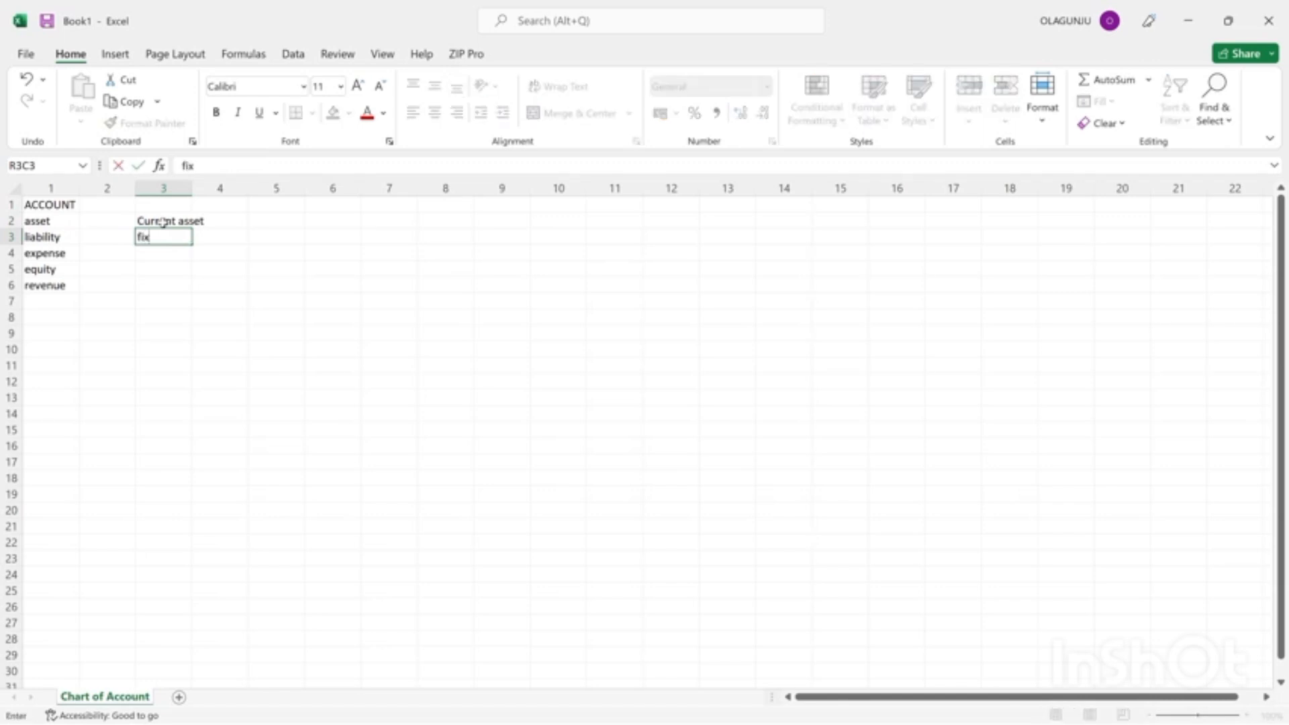
pyautogui.write('edasset')
pyautogui.press('BackSpace')
pyautogui.press('BackSpace')
pyautogui.press('BackSpace')
pyautogui.press('BackSpace')
pyautogui.press('BackSpace')
pyautogui.write('aset')
pyautogui.press('Return')
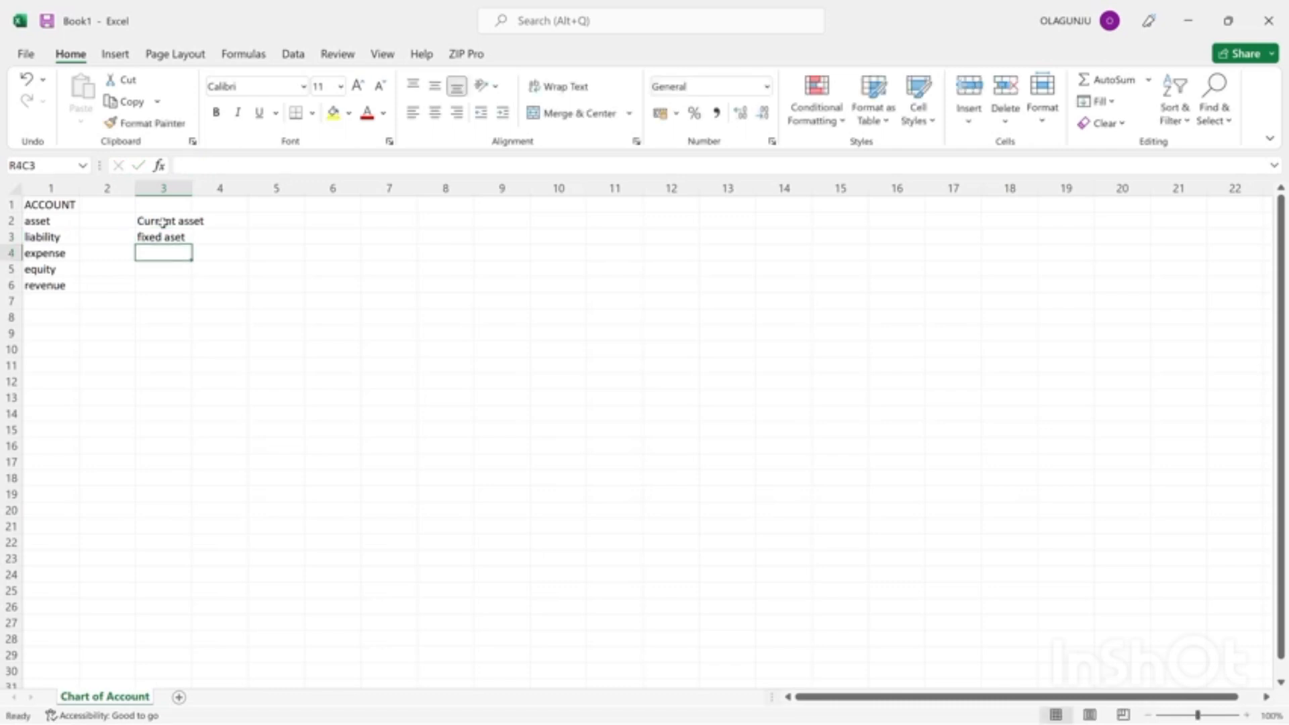
# Enter "current liability" in row 4 of column 3.
pyautogui.write('l')
pyautogui.press('BackSpace')
pyautogui.write('c')
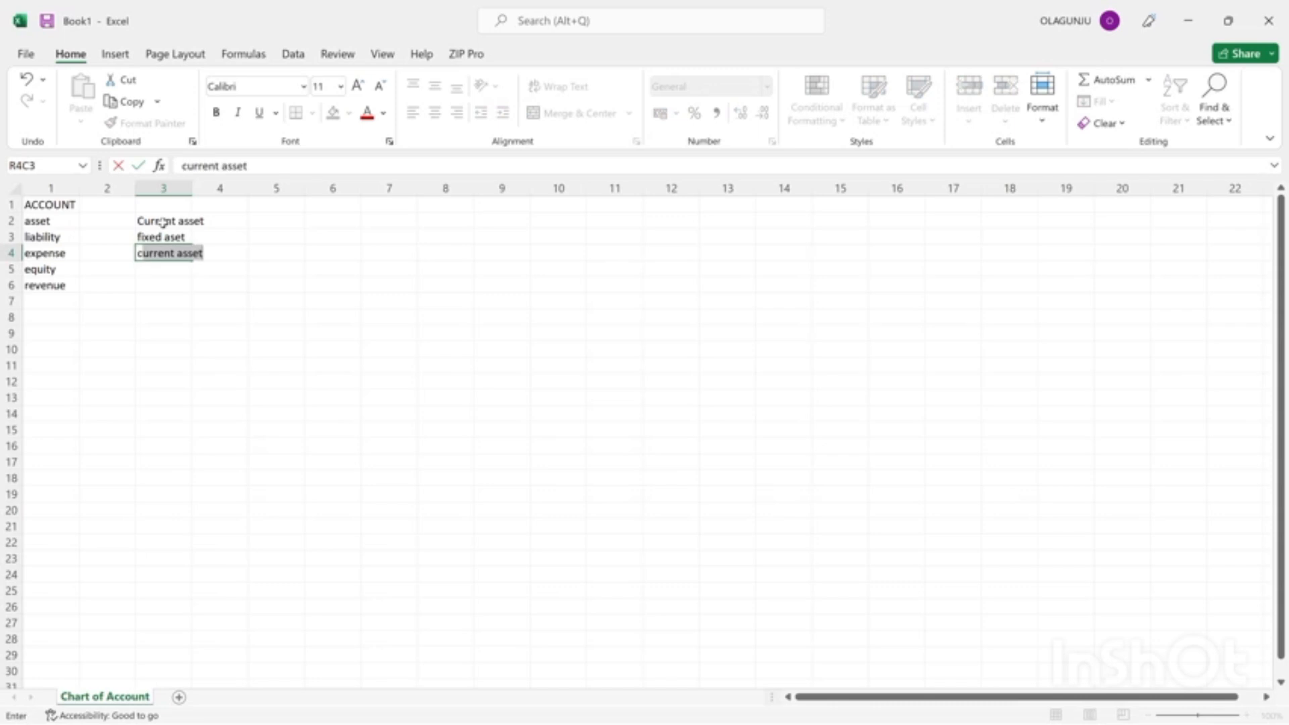
pyautogui.write('urrent liabit')
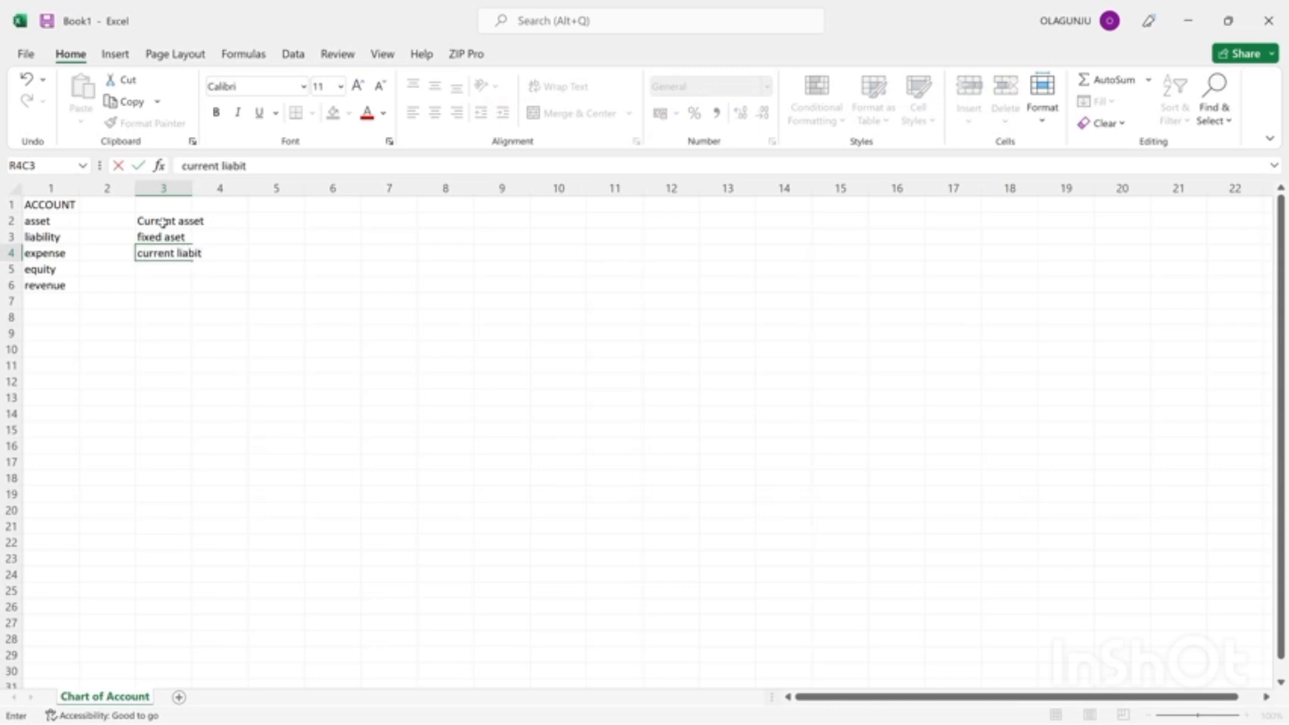
pyautogui.press('BackSpace')
pyautogui.write('lity')
pyautogui.press('Return')
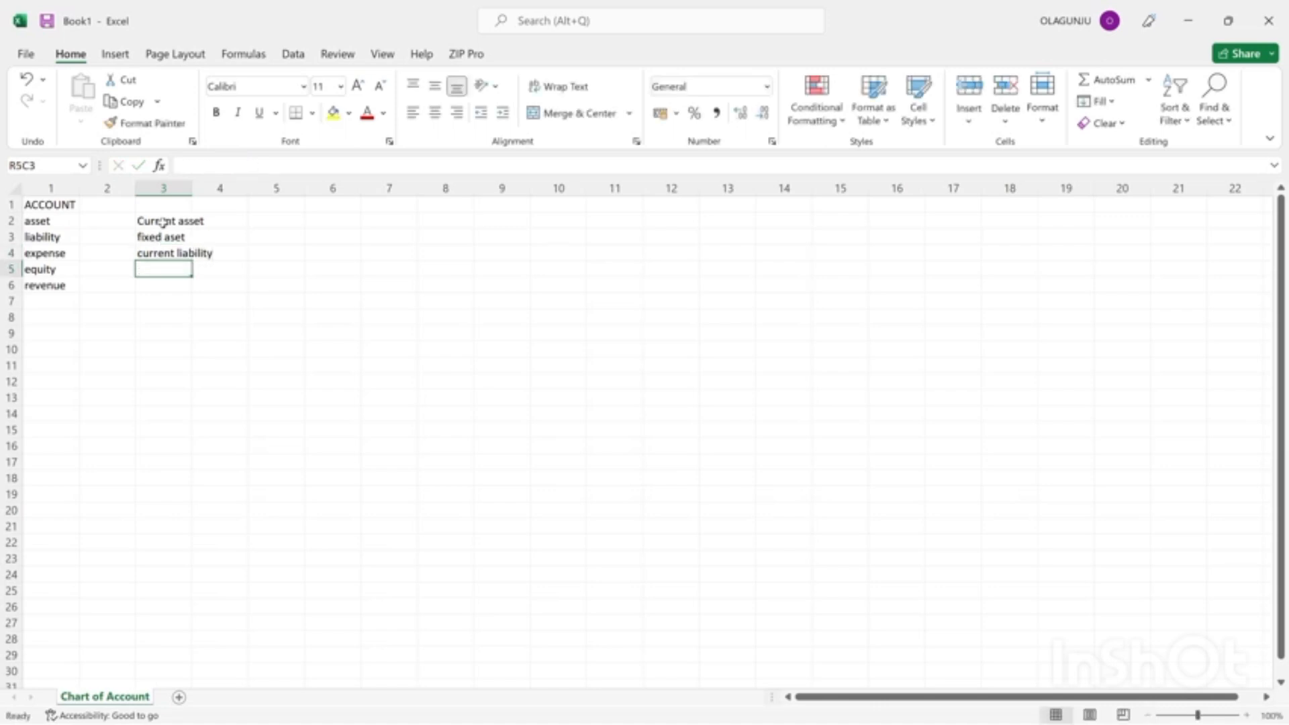
# Enter "fixed liability" in row 5 of column 3.
pyautogui.write('fix')
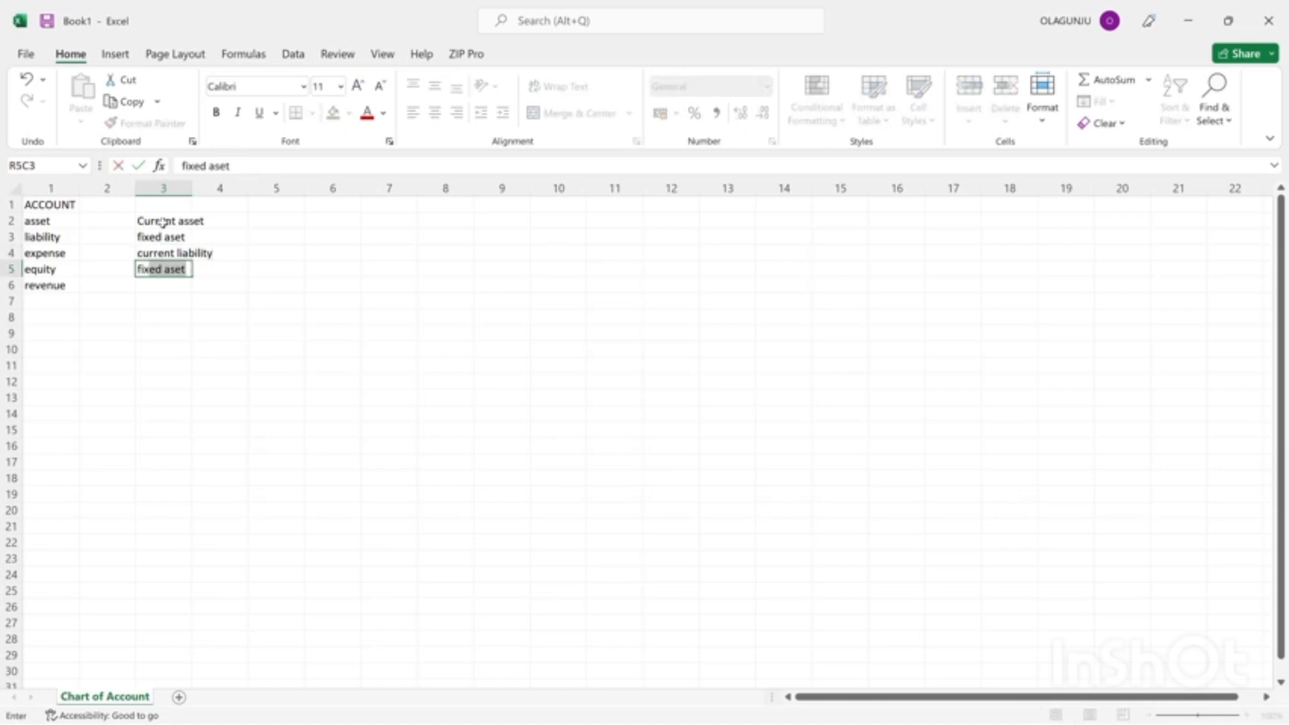
pyautogui.write('ed liability')
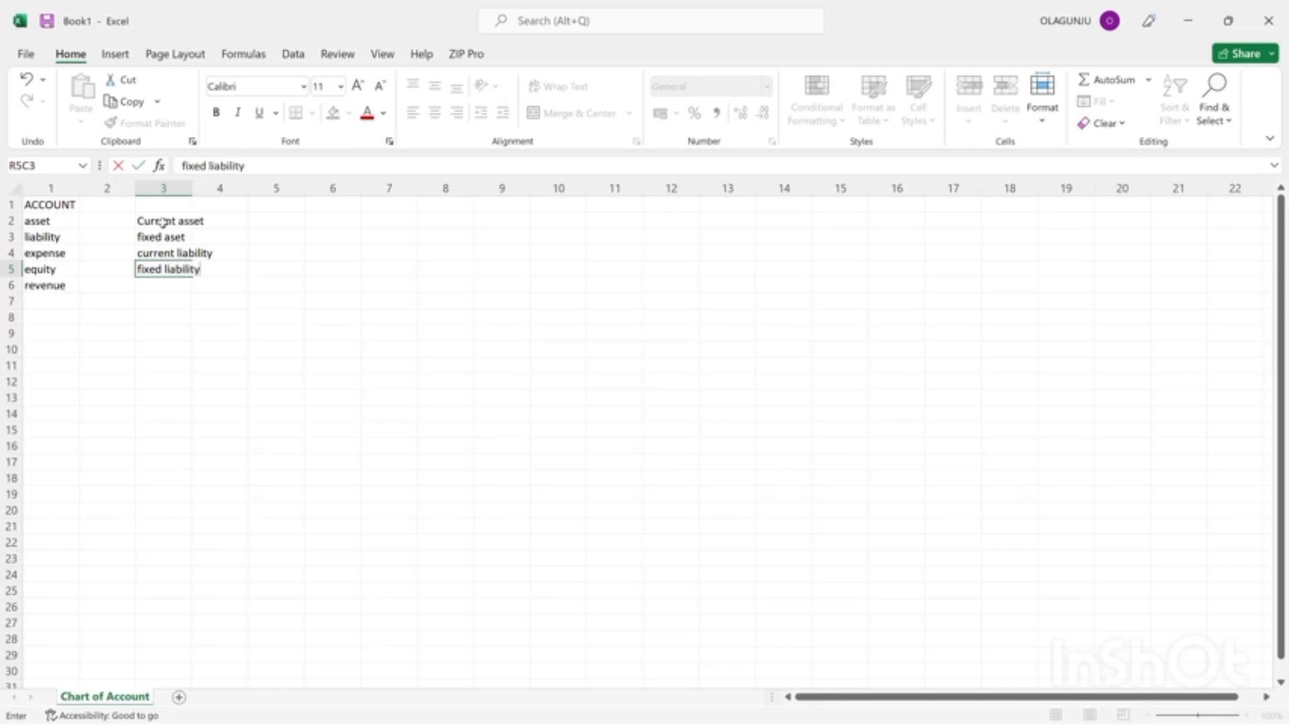
pyautogui.press('Return')
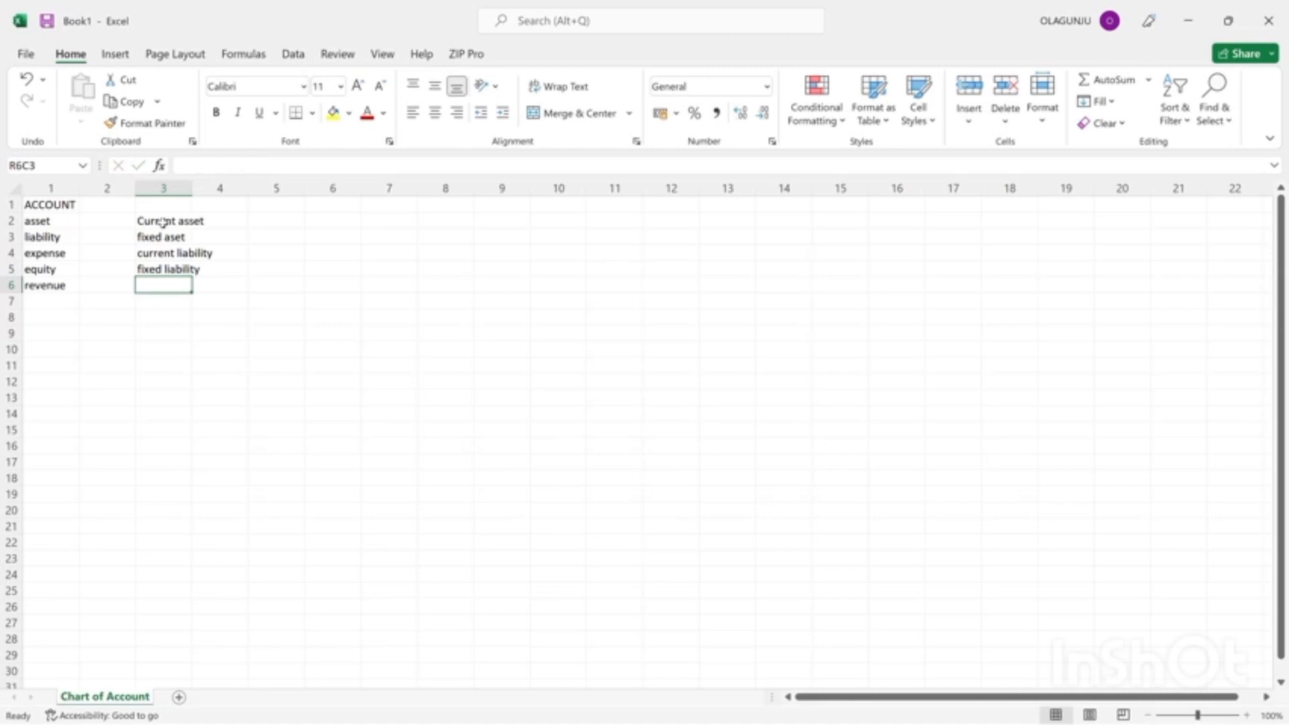
# Enter "expense" and "equity" in rows 6 and 7 of column 3, continuing the sub-category list.
pyautogui.write('ex')
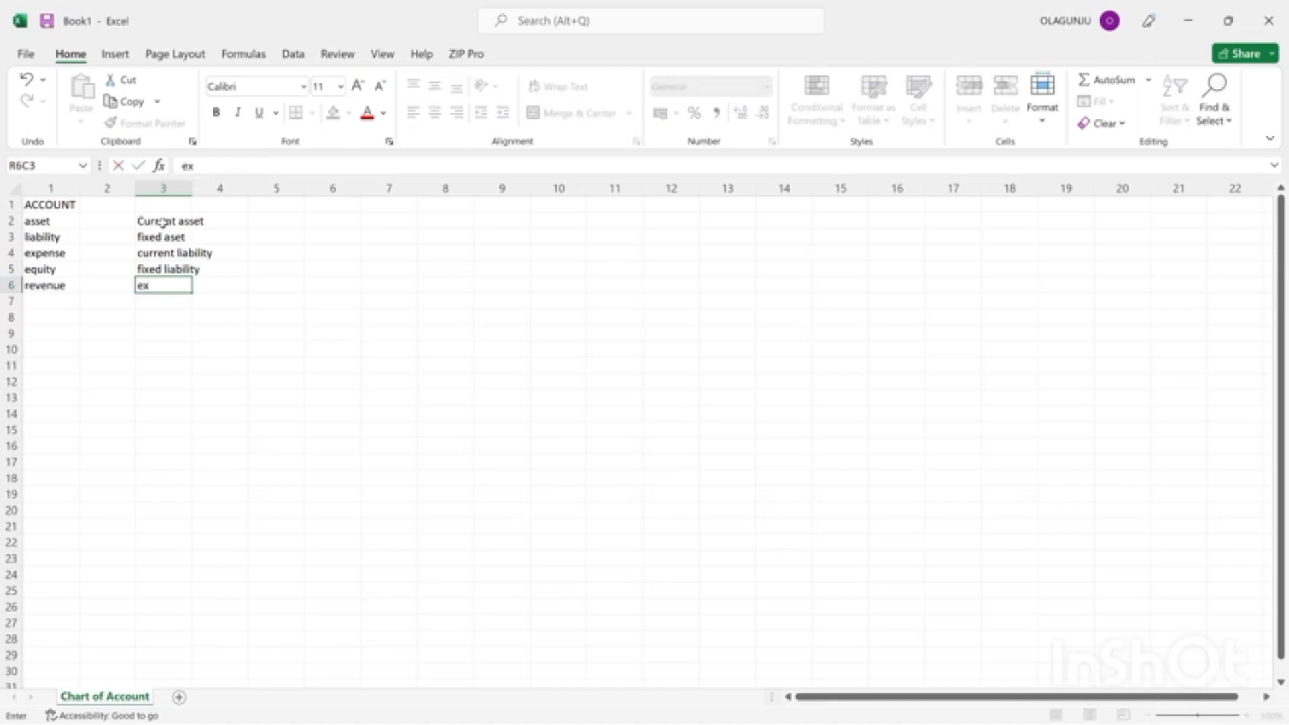
pyautogui.write('pense')
pyautogui.press('Return')
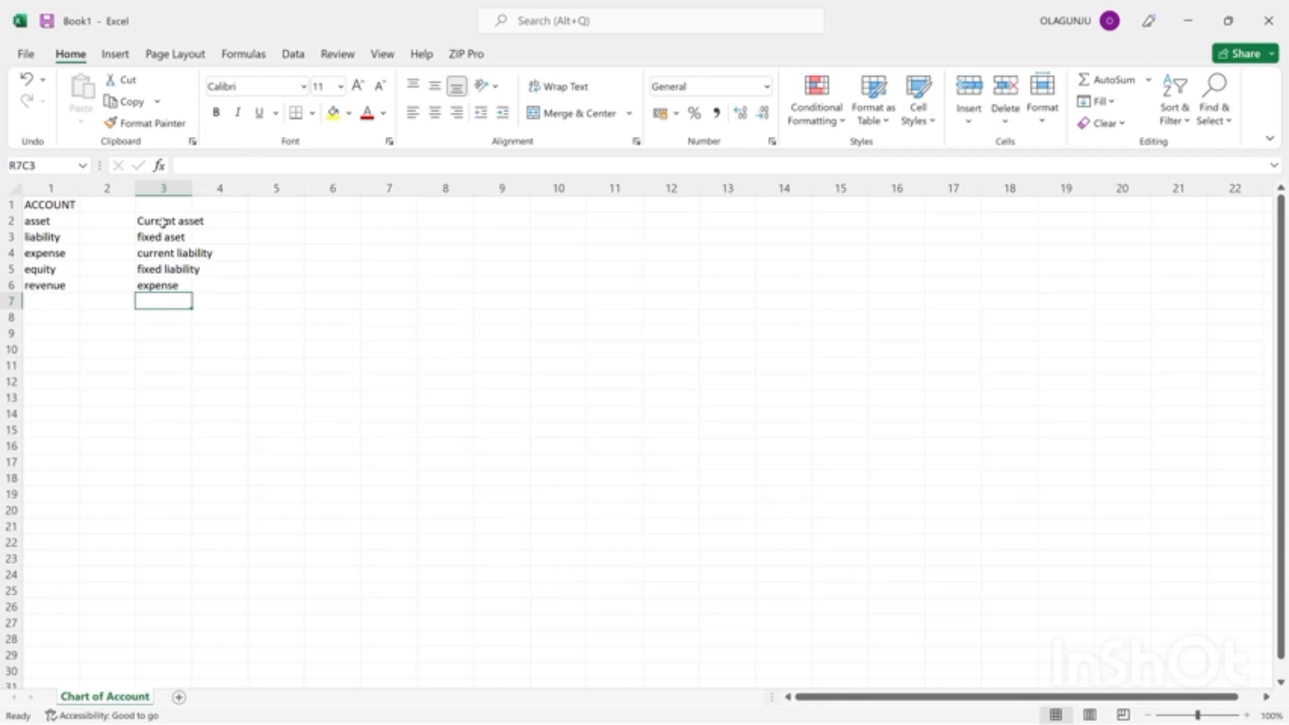
pyautogui.write('eq')
pyautogui.write('uity')
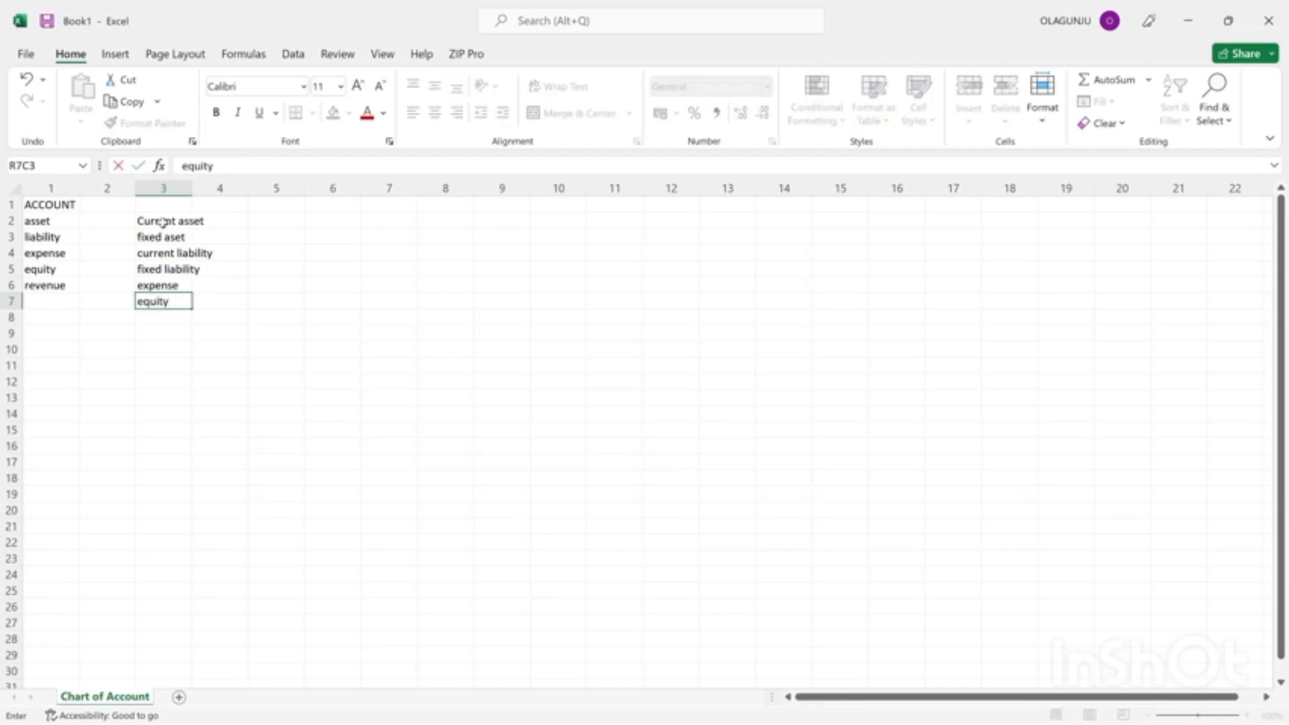
pyautogui.press('Return')
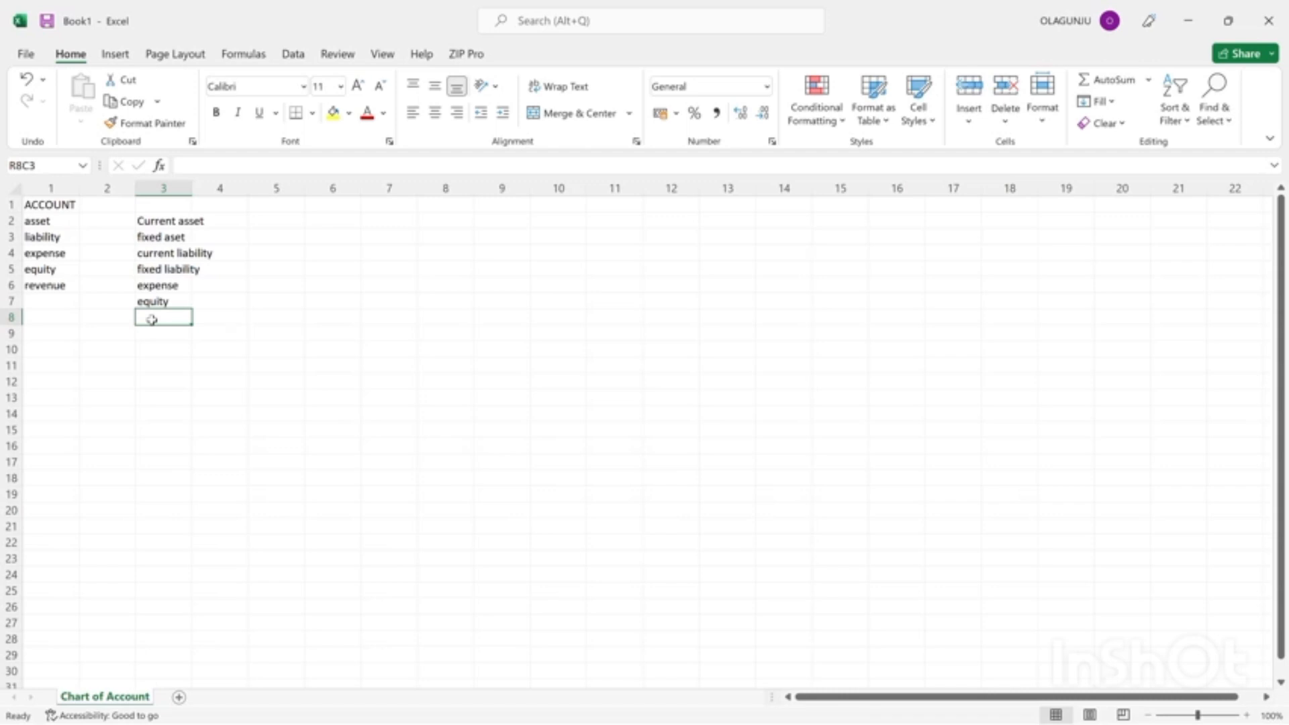
# Enter "revenue" in row 8 and "contral revenue" in row 9 of column 3.
pyautogui.write('revenu')
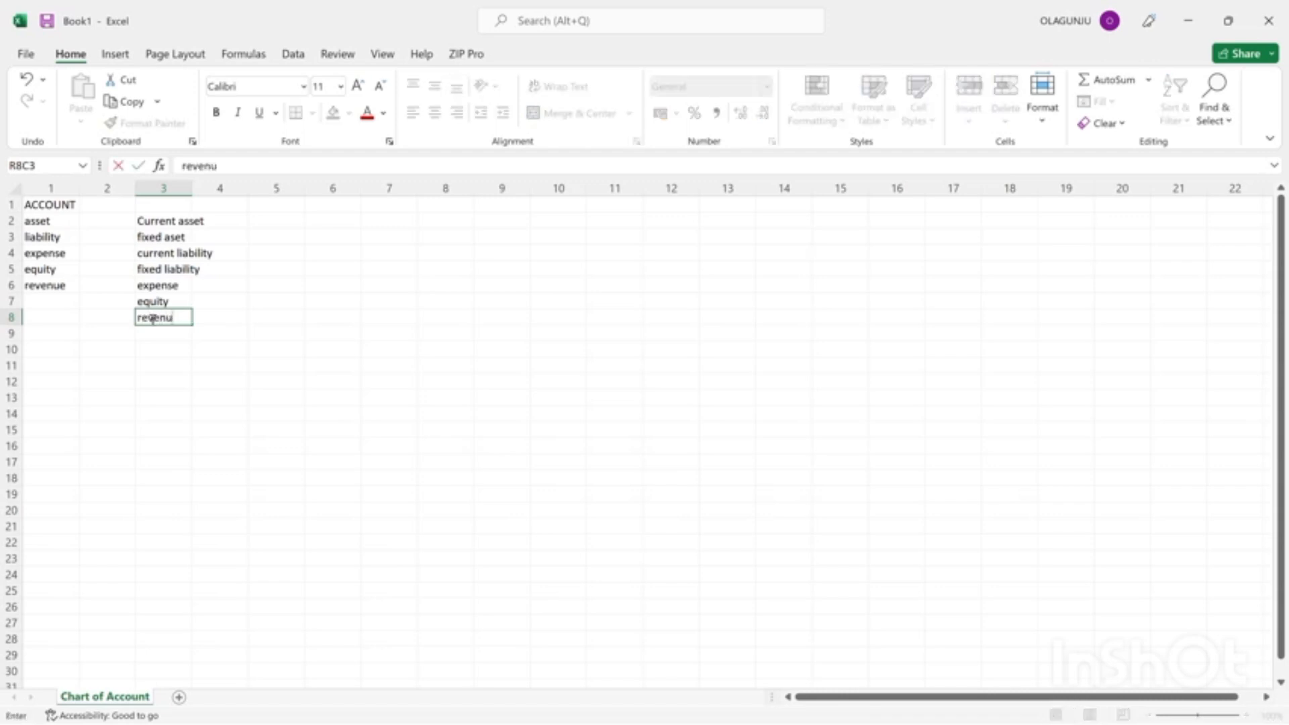
pyautogui.write('e')
pyautogui.press('Return')
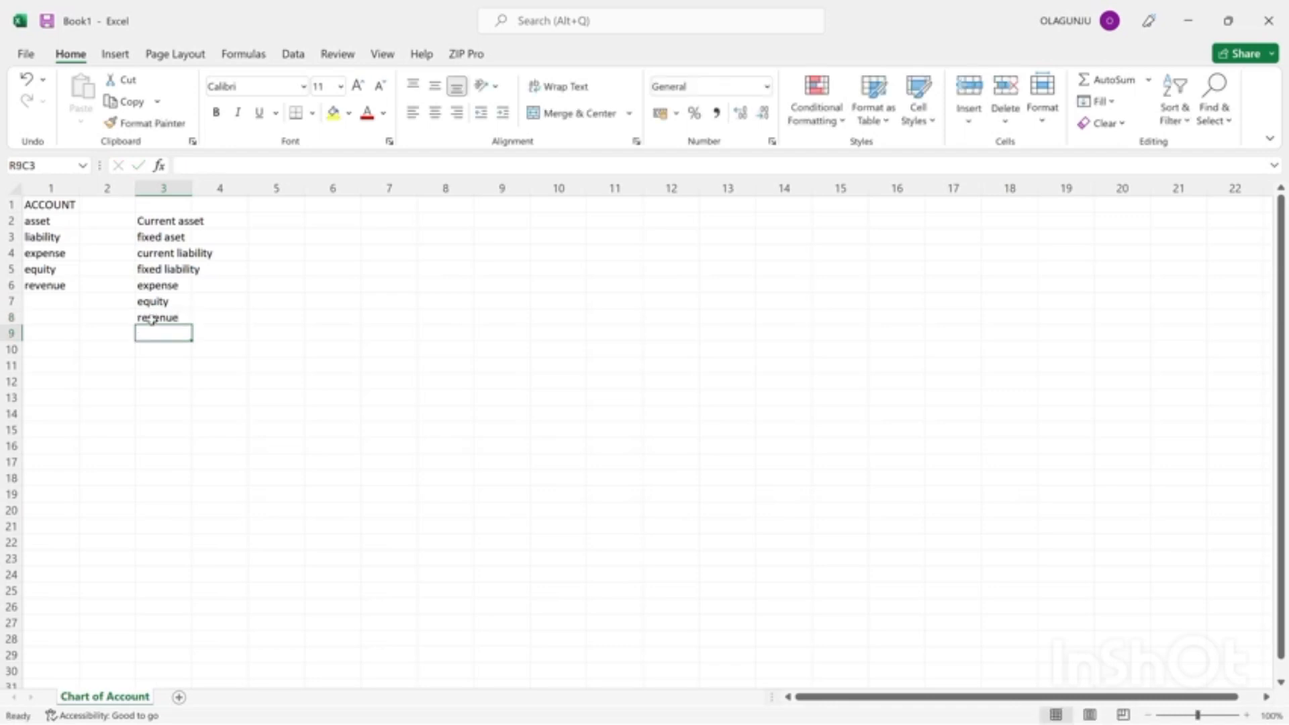
pyautogui.write('con')
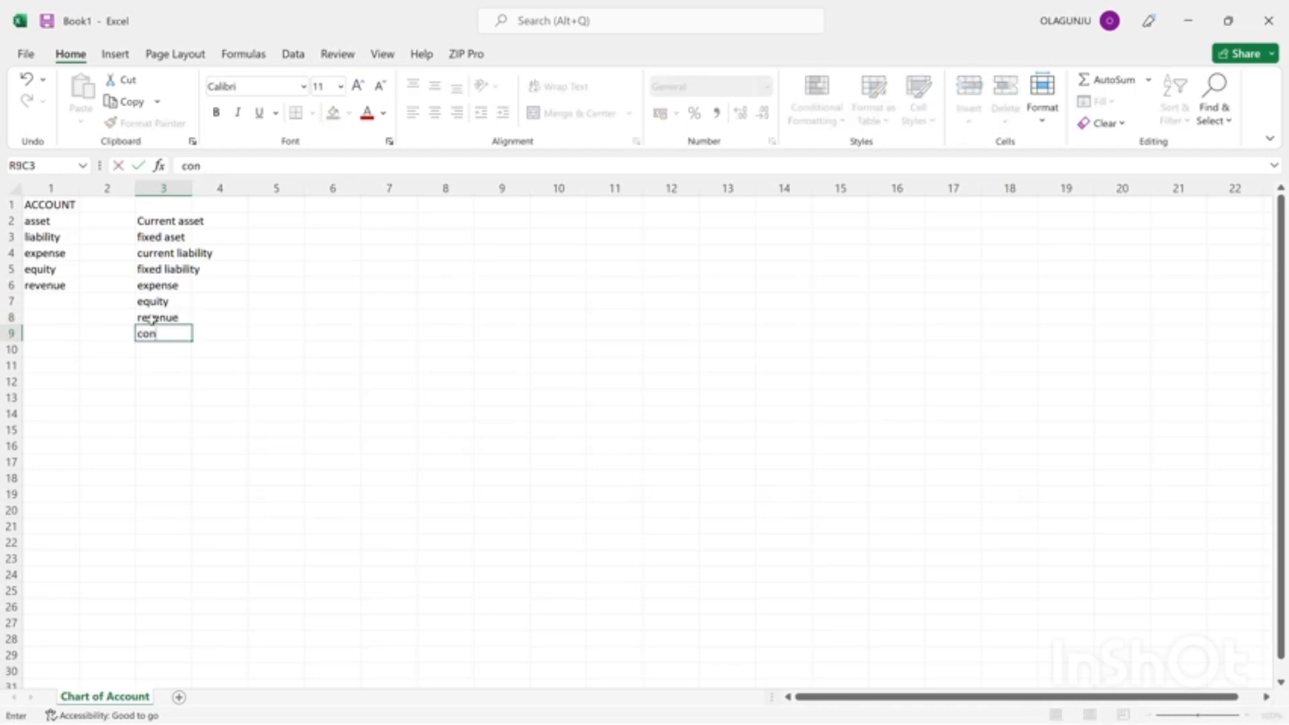
pyautogui.write('tral revenue')
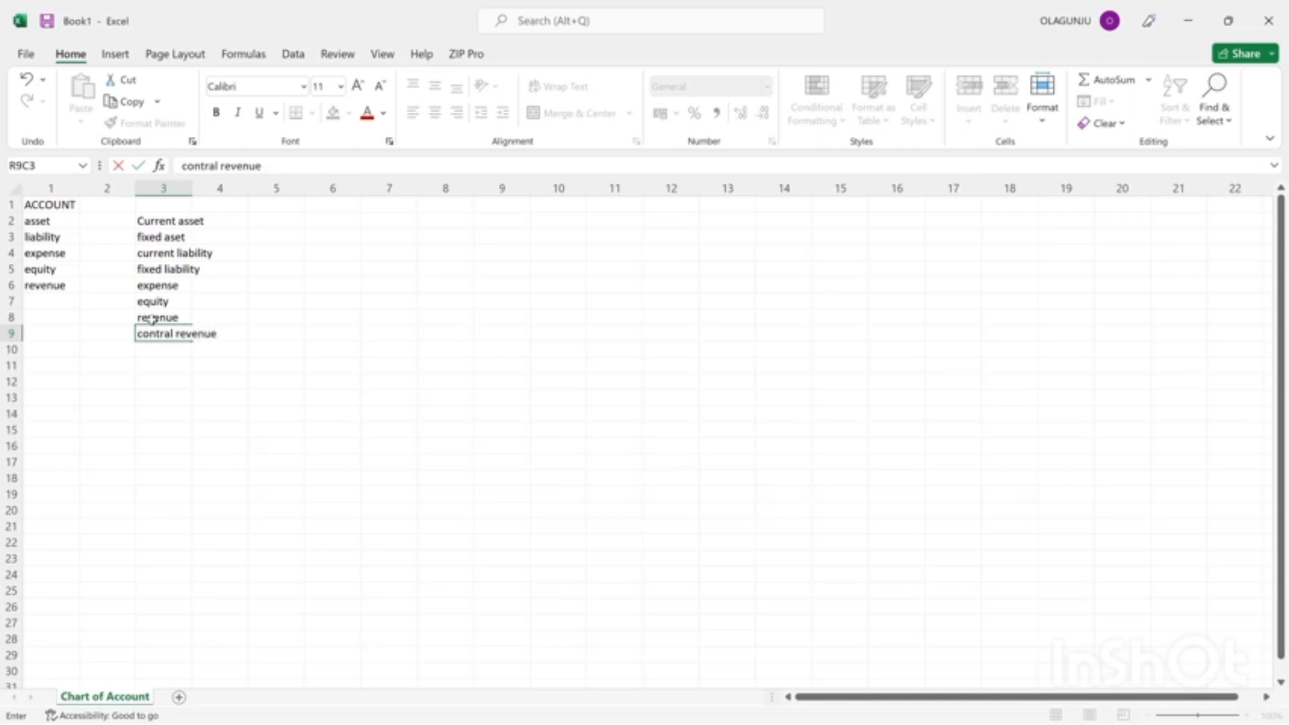
pyautogui.press('Return')
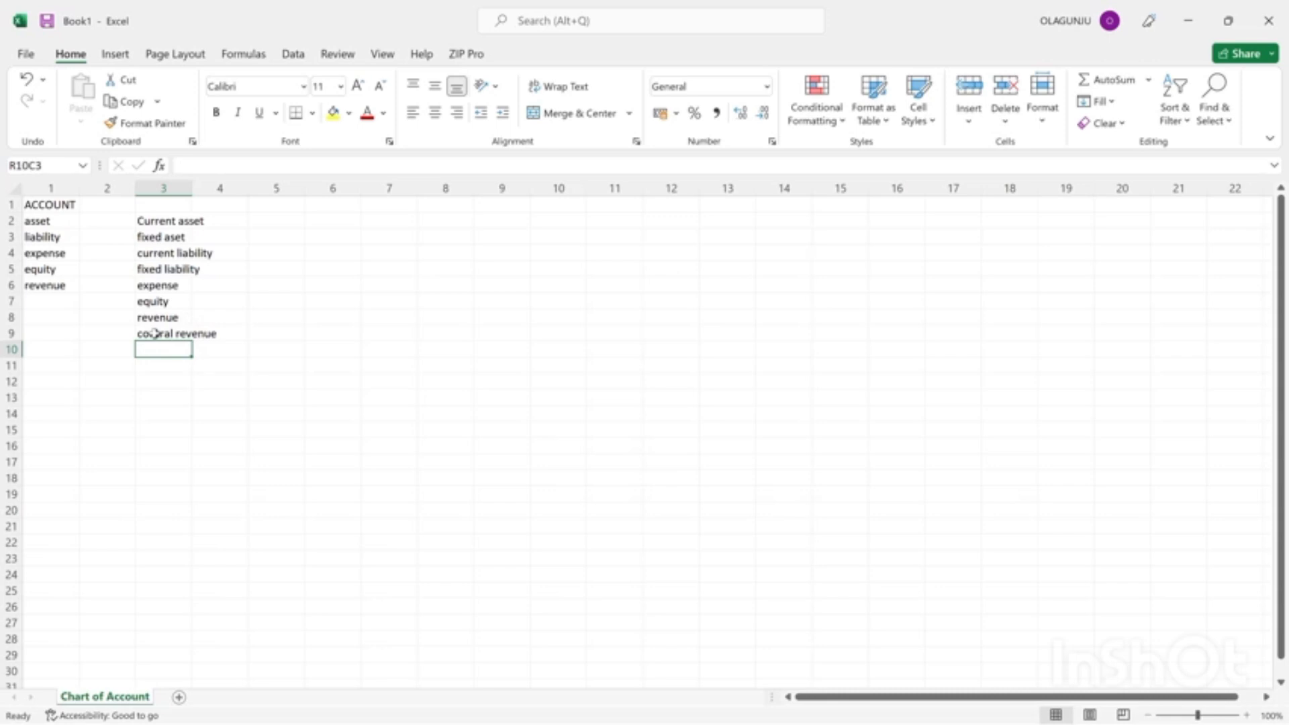
# Fit the width of column 3 to its longest entry and narrow column 1 slightly.
pyautogui.doubleClick(190, 188)
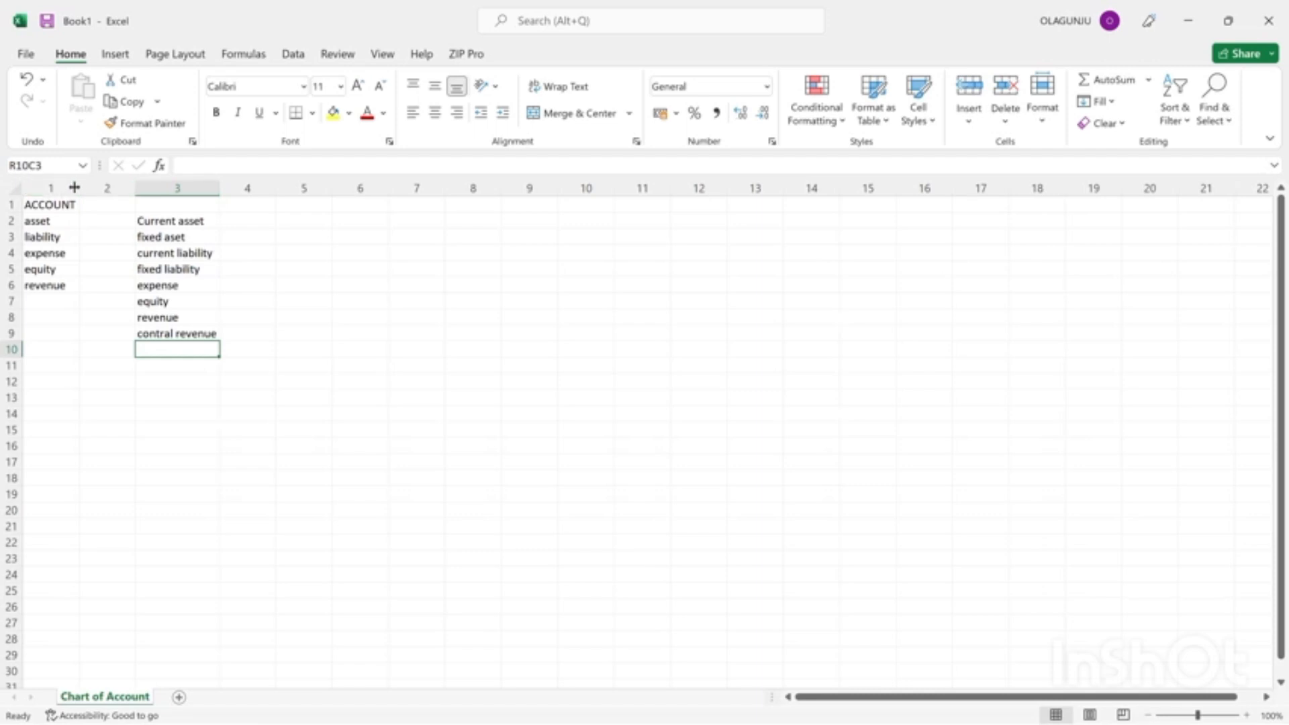
pyautogui.moveTo(81, 186); pyautogui.dragTo(79, 187)
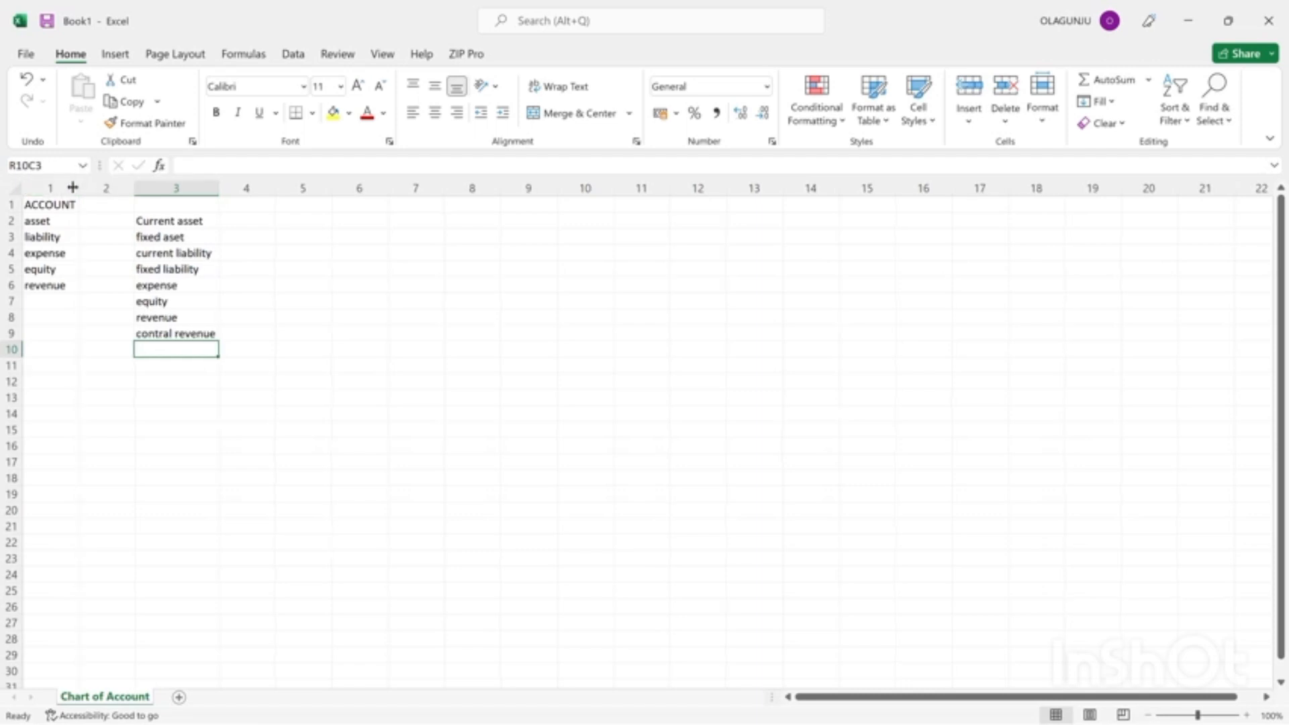
# Enter the heading "SUB ACCOUNT" in row 1 of column 3, above the sub-category list.
pyautogui.click(161, 209)
pyautogui.write('sub')
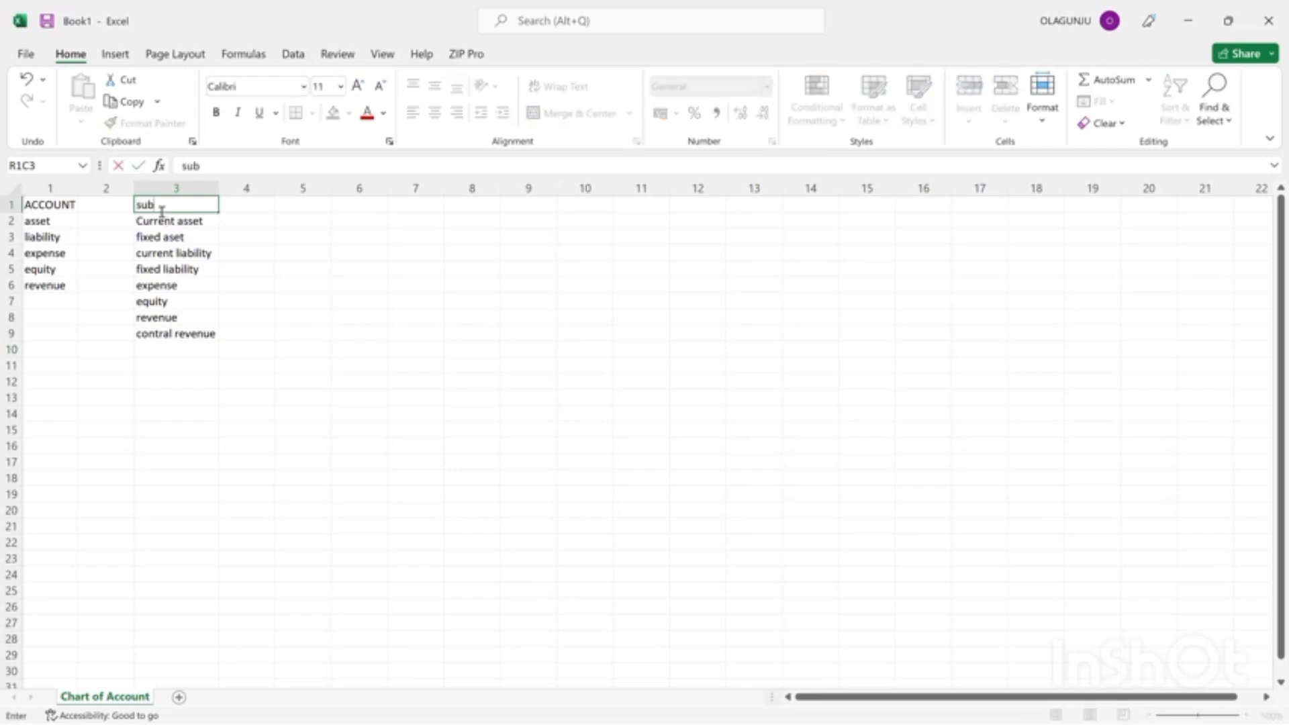
pyautogui.press('BackSpace')
pyautogui.press('BackSpace')
pyautogui.press('BackSpace')
pyautogui.write('SUB ACCOUNT')
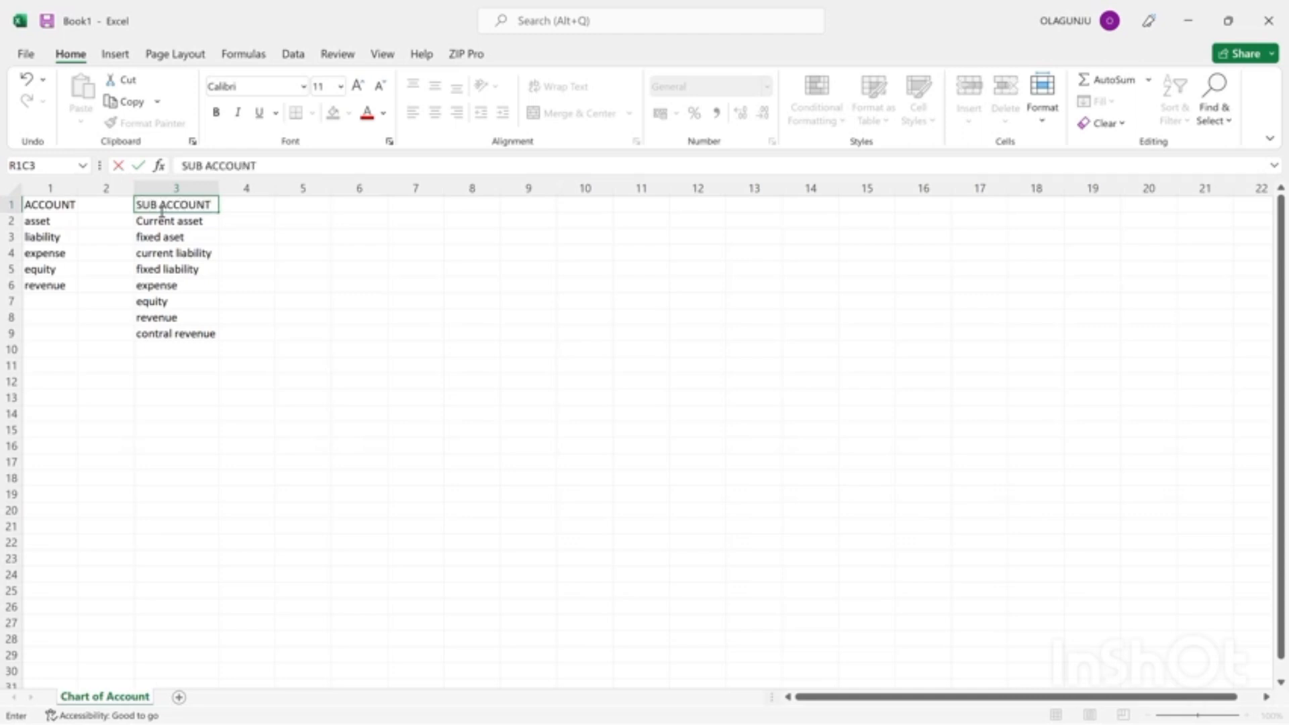
pyautogui.press('Return')
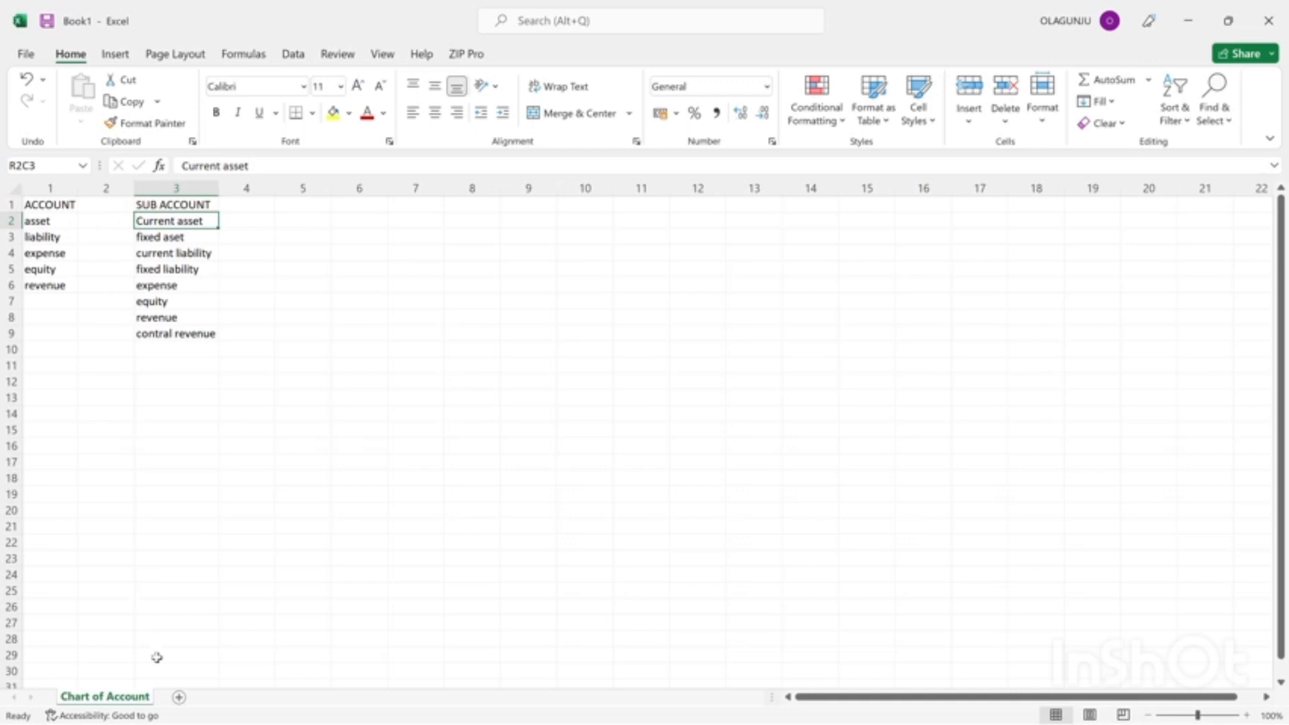
# Add a new worksheet after Chart of Account and name it "GENERAL JOURNAL".
pyautogui.click(180, 697)
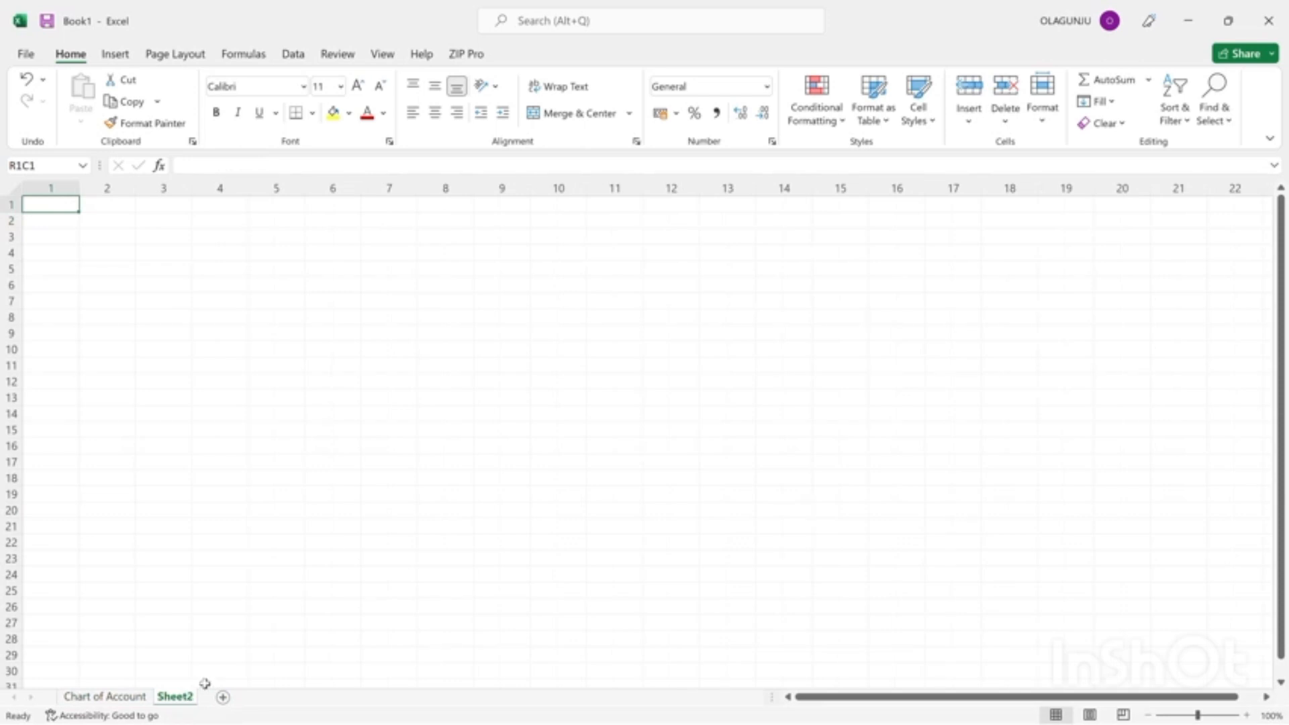
pyautogui.click(186, 685)
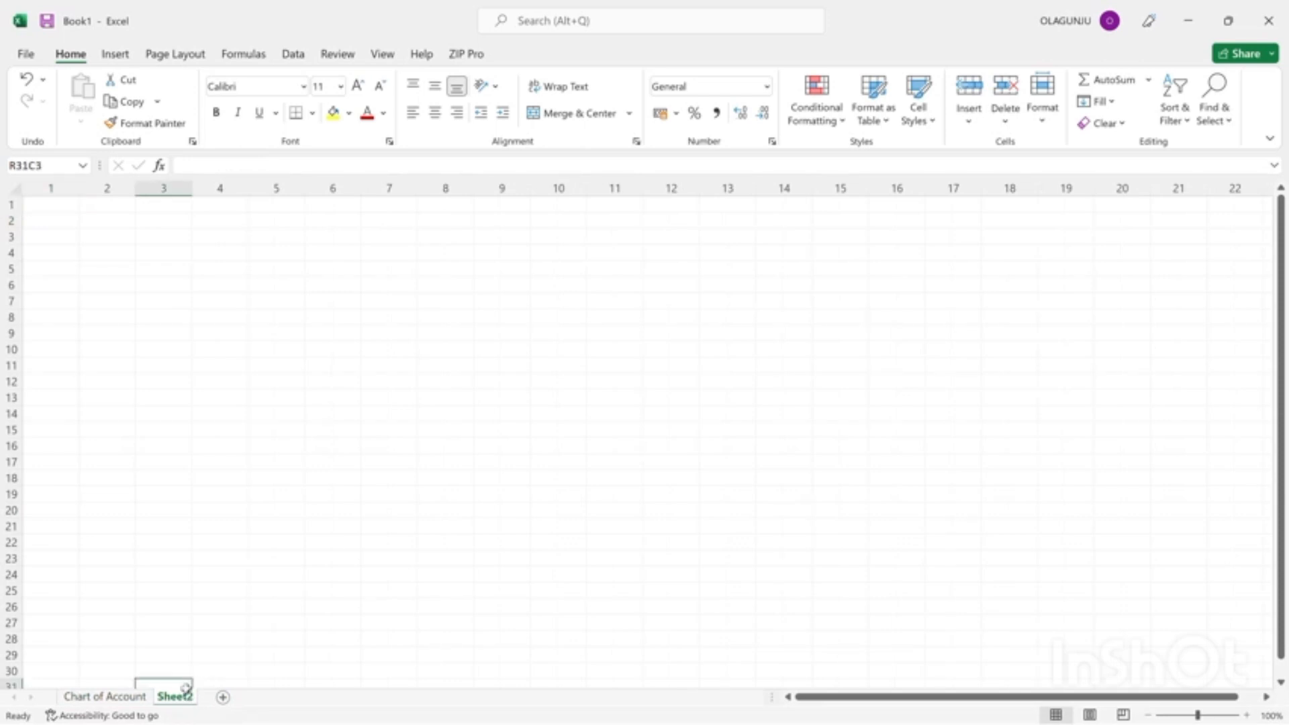
pyautogui.doubleClick(186, 687)
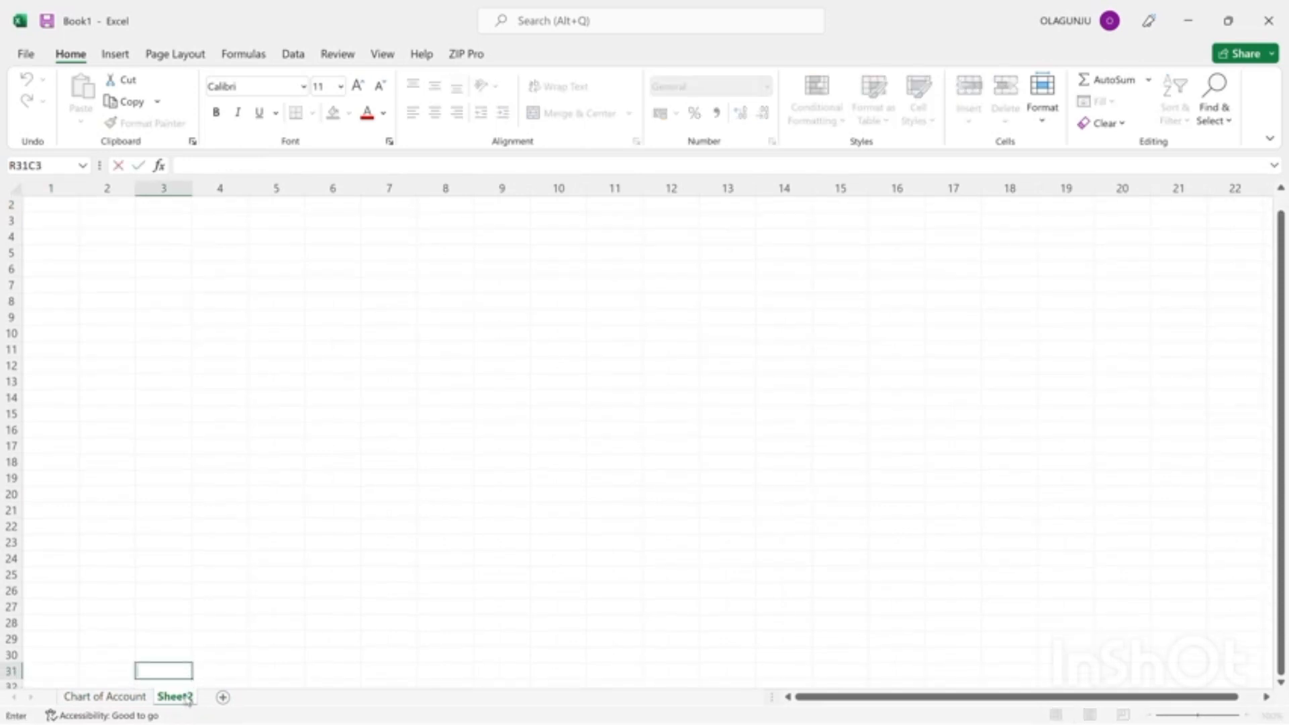
pyautogui.doubleClick(186, 697)
pyautogui.press('BackSpace')
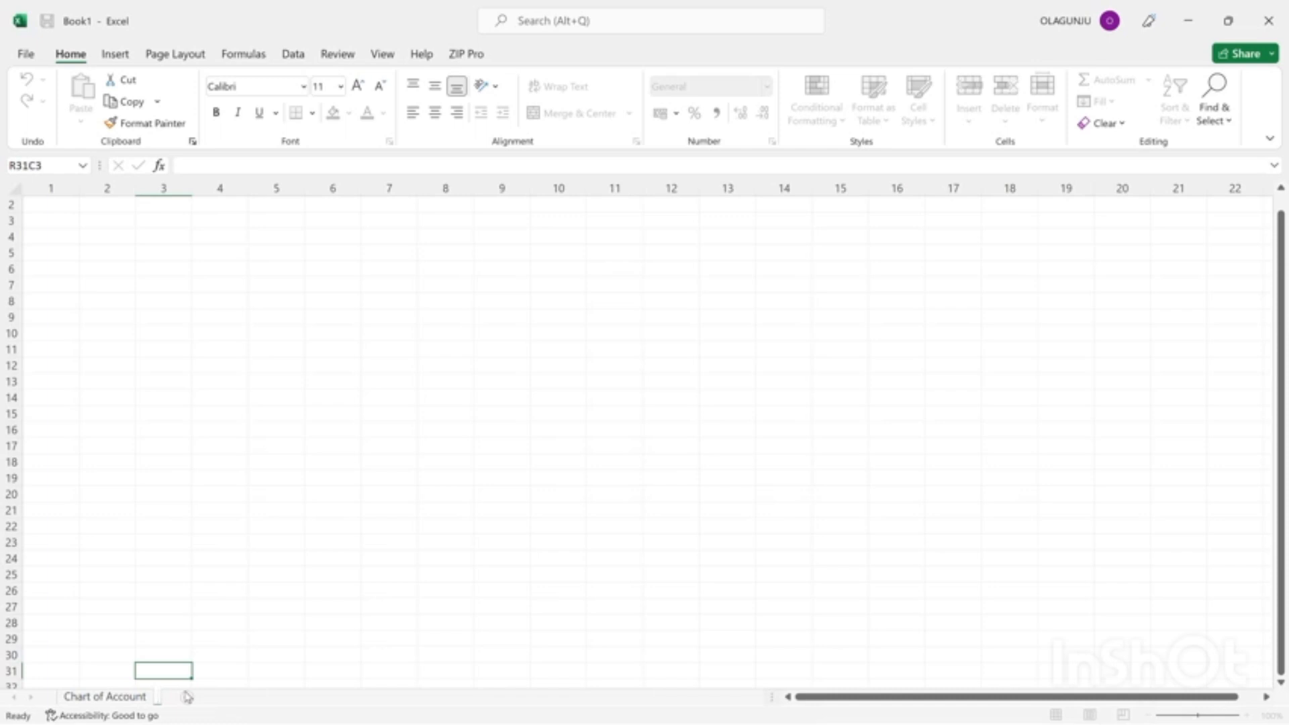
pyautogui.write('GENERAL JOURN')
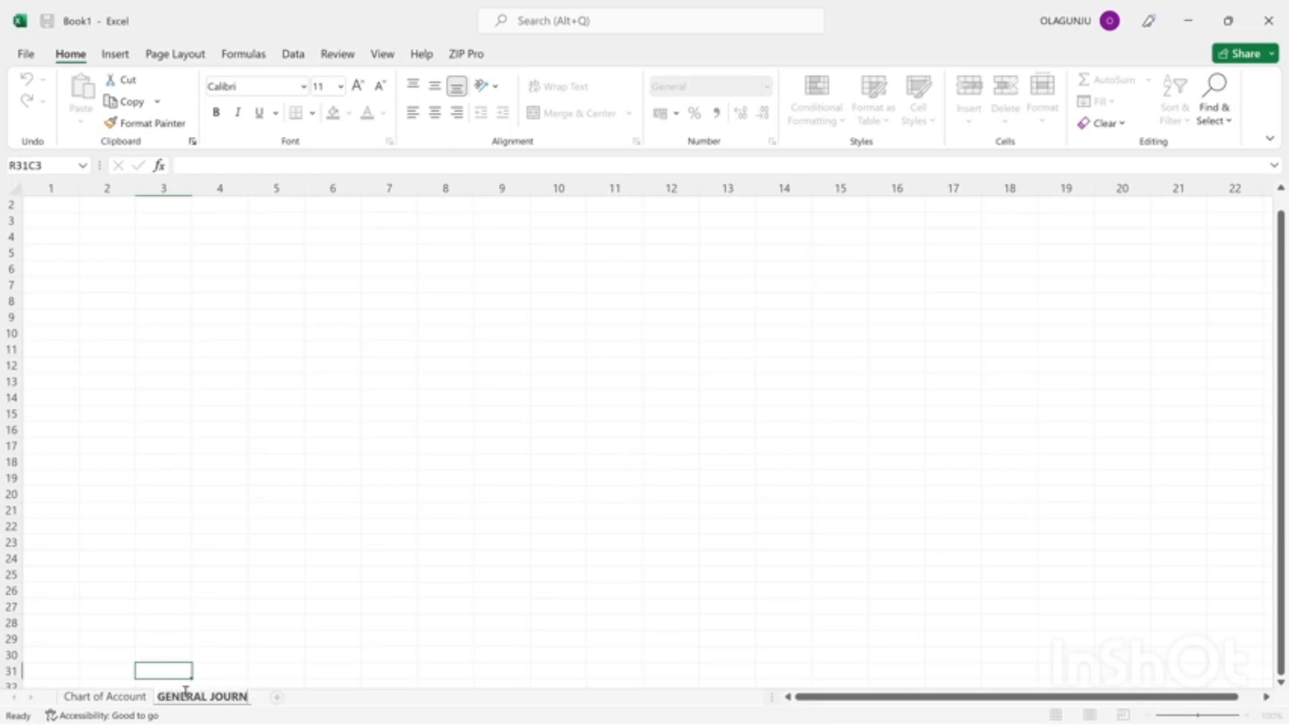
pyautogui.write('AL')
pyautogui.press('Return')
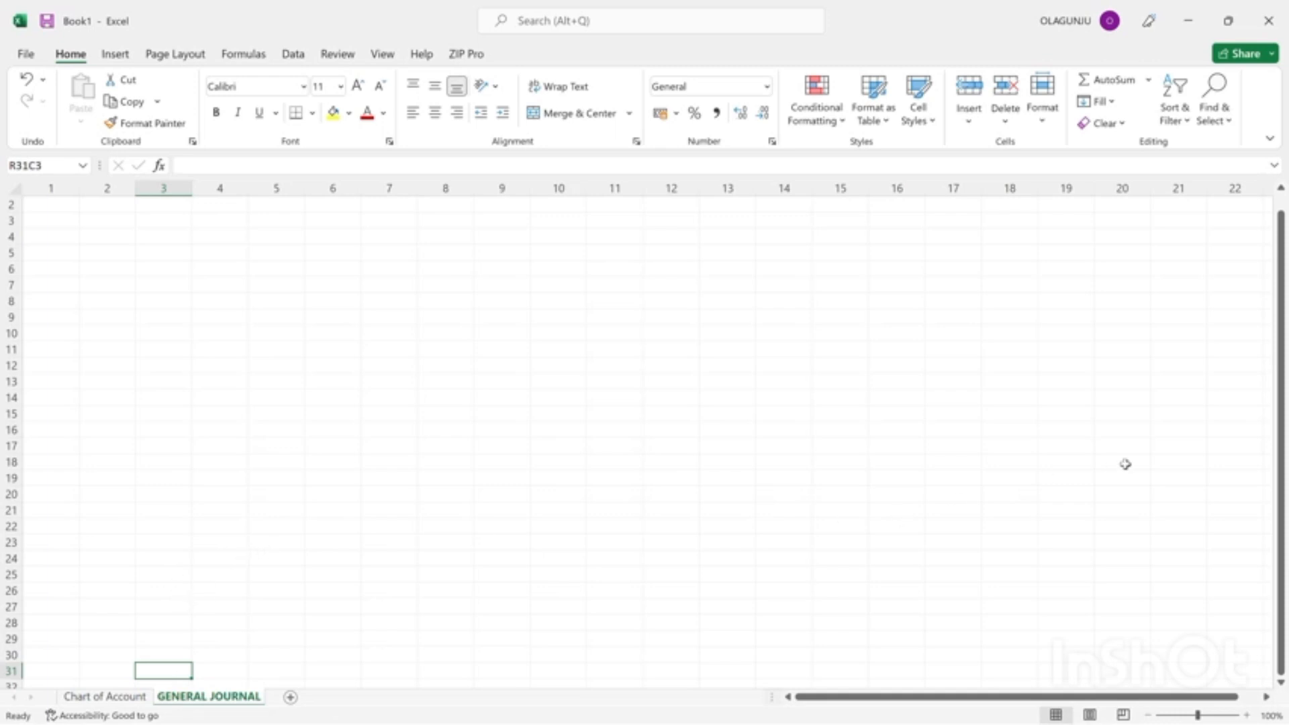
# Enter the heading "DATE" in row 1, column 1 of the GENERAL JOURNAL sheet.
pyautogui.press('Up')
pyautogui.press('Up')
pyautogui.press('Up')
pyautogui.press('Up')
pyautogui.press('Up')
pyautogui.press('Up')
pyautogui.press('Up')
pyautogui.press('Up')
pyautogui.press('Up')
pyautogui.press('Up')
pyautogui.press('Up')
pyautogui.press('Up')
pyautogui.press('Up')
pyautogui.press('Up')
pyautogui.press('Up')
pyautogui.press('Up')
pyautogui.press('Up')
pyautogui.press('Up')
pyautogui.press('Up')
pyautogui.press('Up')
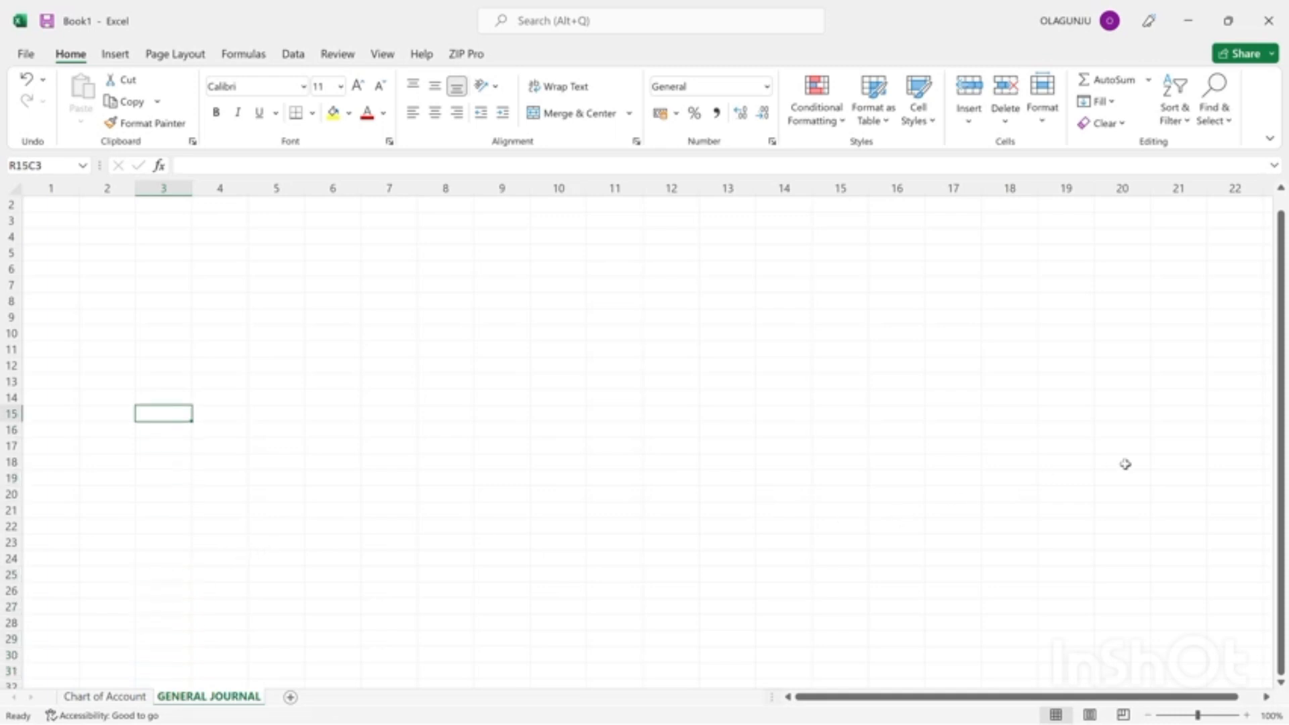
pyautogui.press('Up')
pyautogui.press('Up')
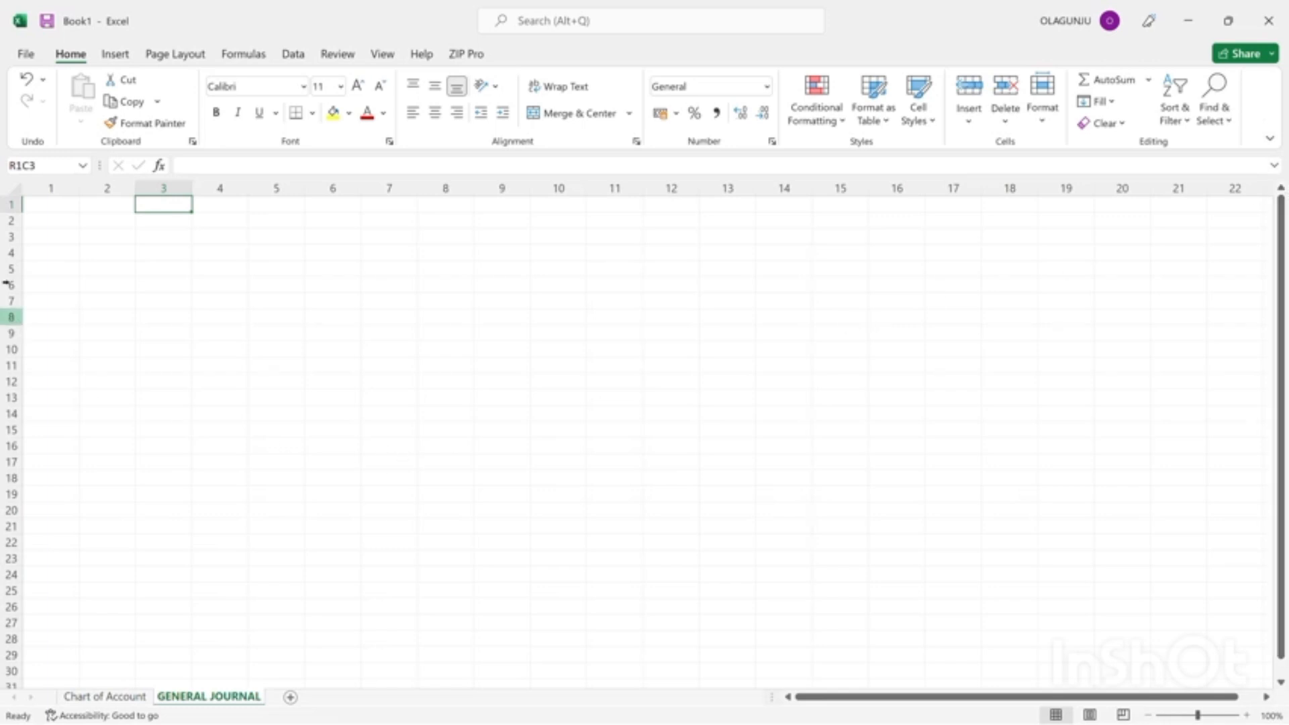
pyautogui.click(52, 209)
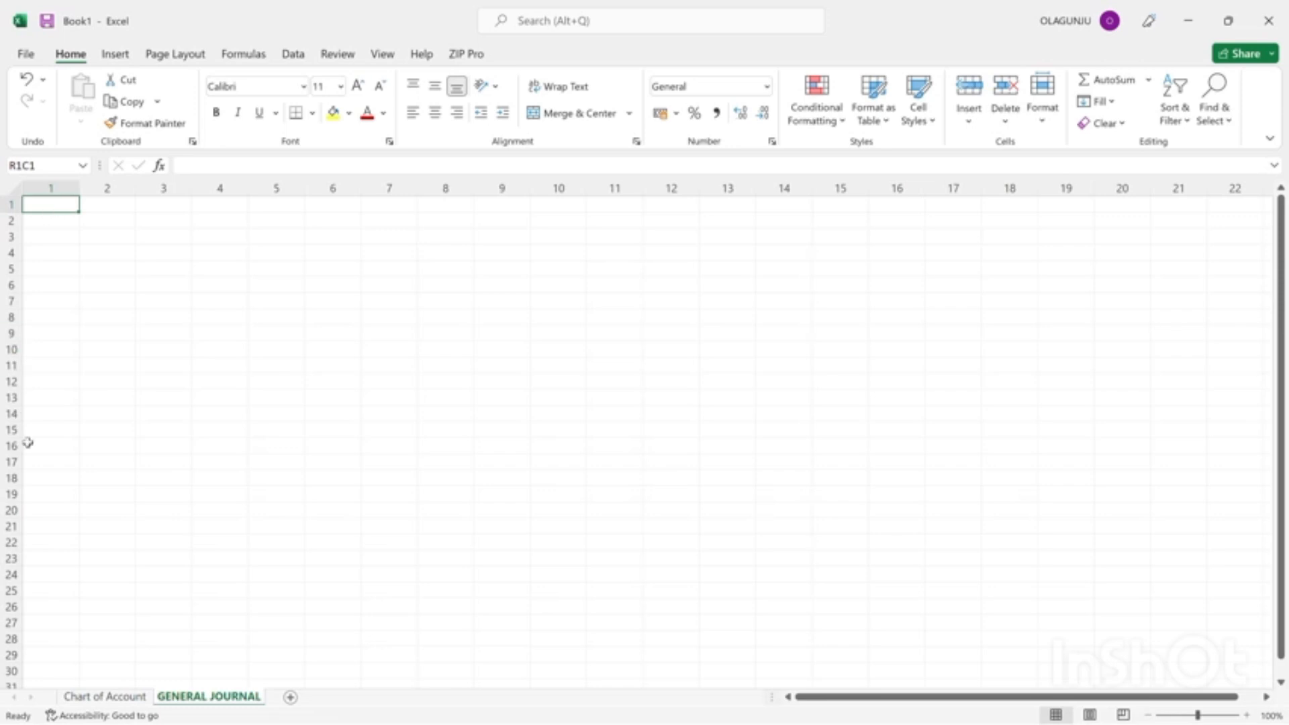
pyautogui.click(102, 695)
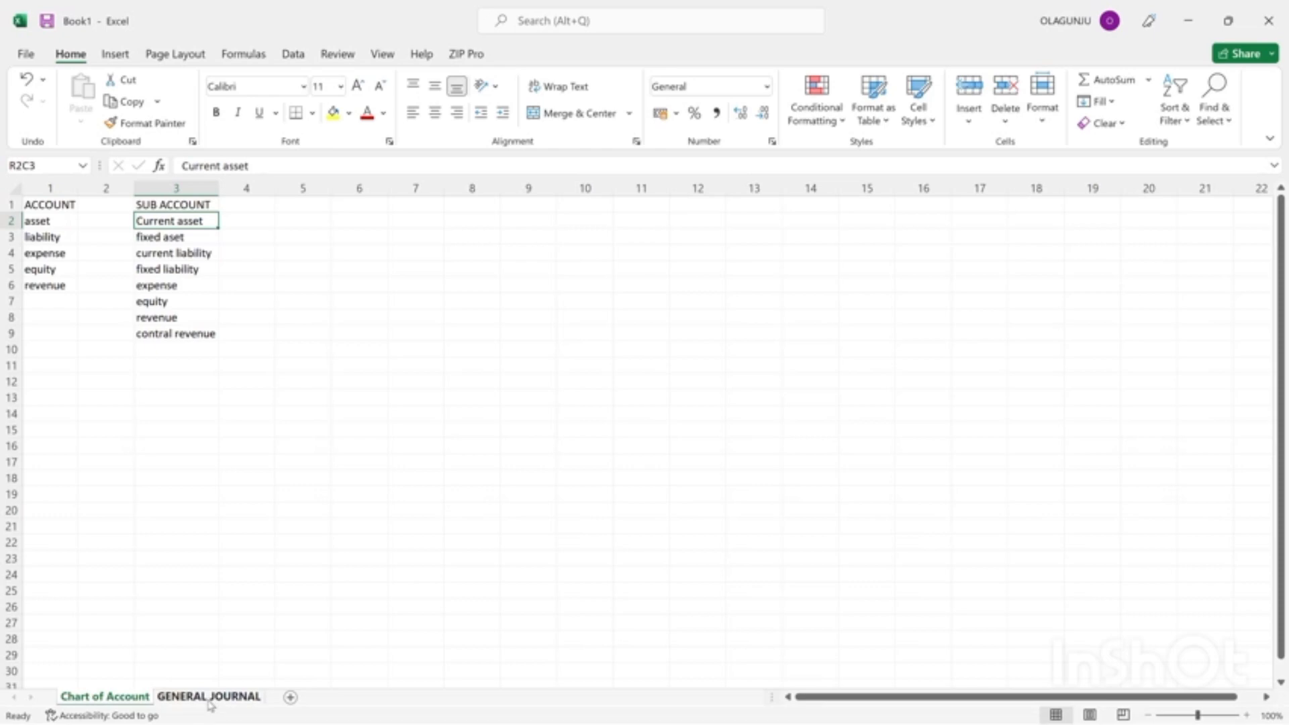
pyautogui.click(210, 698)
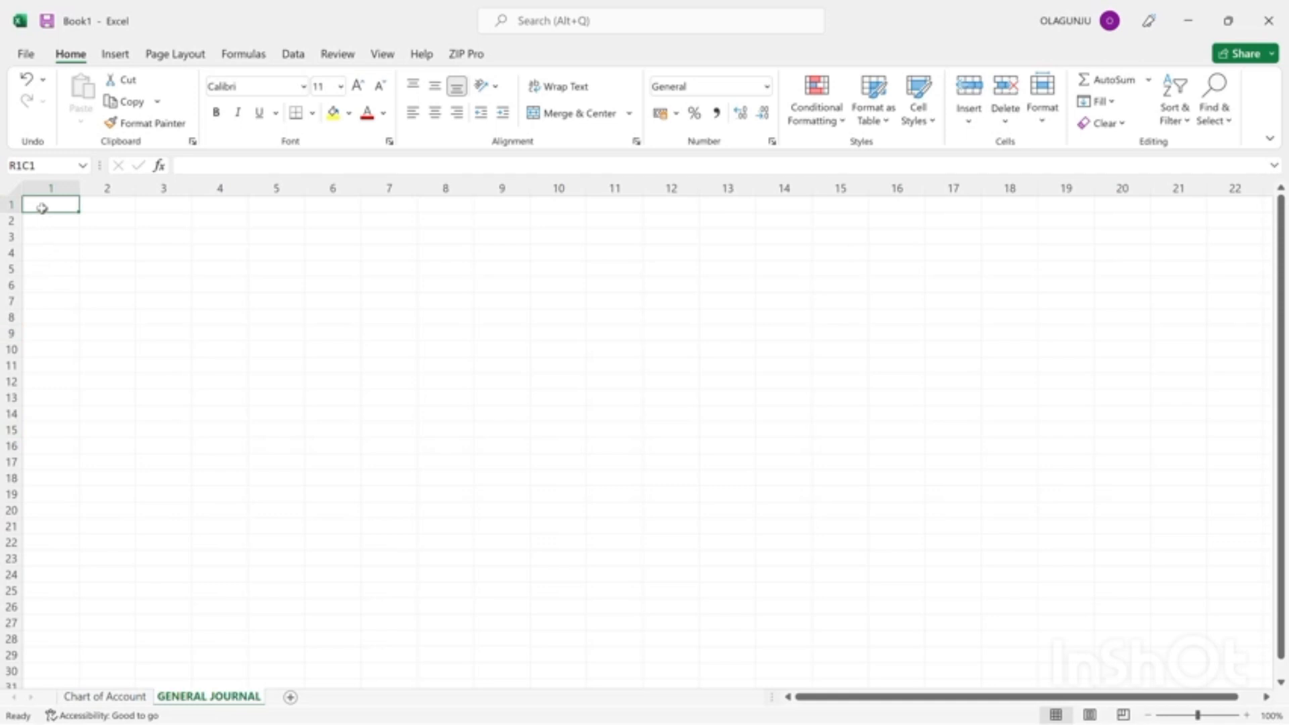
pyautogui.write('date')
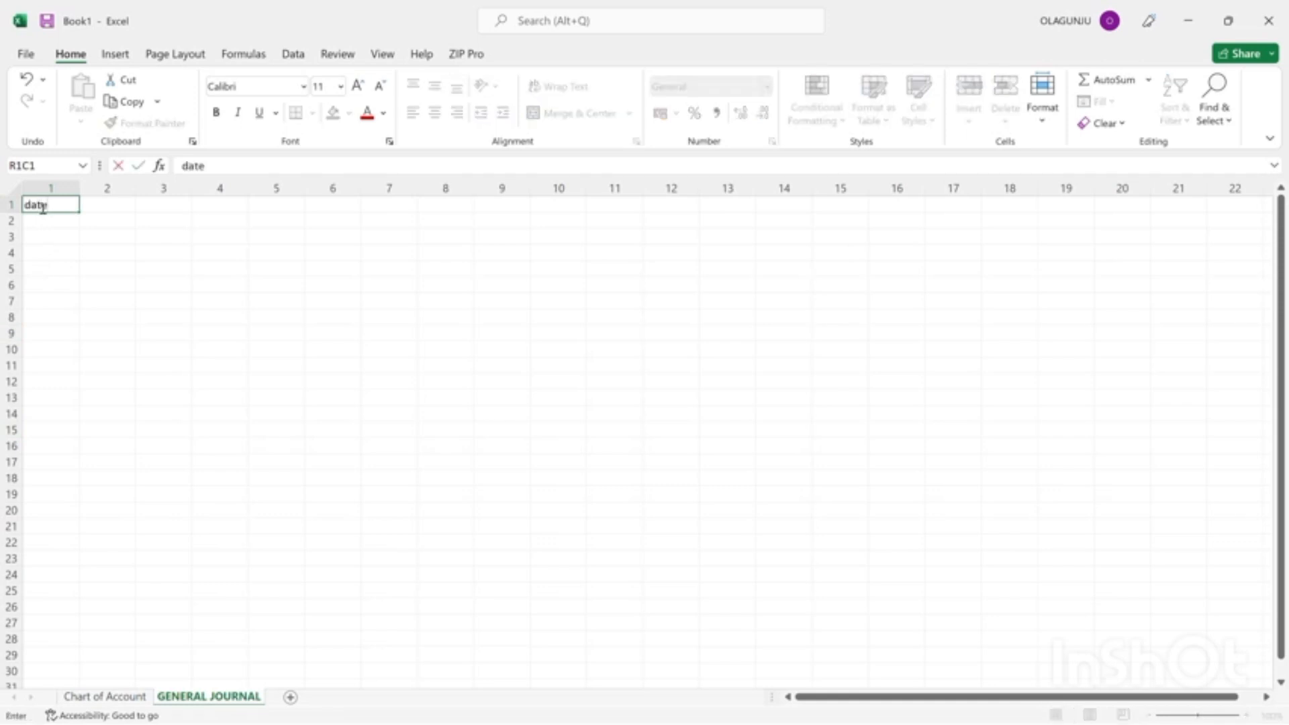
pyautogui.press('BackSpace')
pyautogui.press('BackSpace')
pyautogui.press('BackSpace')
pyautogui.press('BackSpace')
pyautogui.write('DATE')
pyautogui.press('Tab')
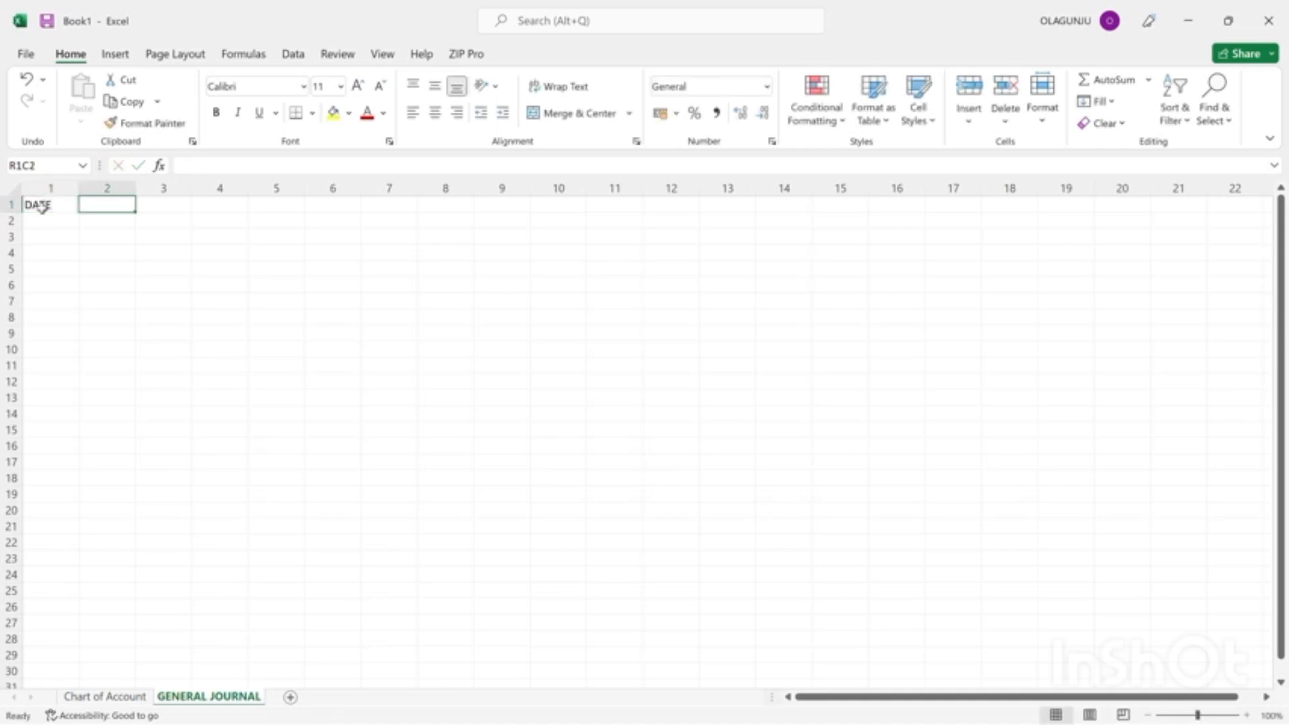
# Enter the headings "DESCRIPTION" in column 2 and "ACCOUNT" in column 3 of the journal's row 1.
pyautogui.write('DESCR')
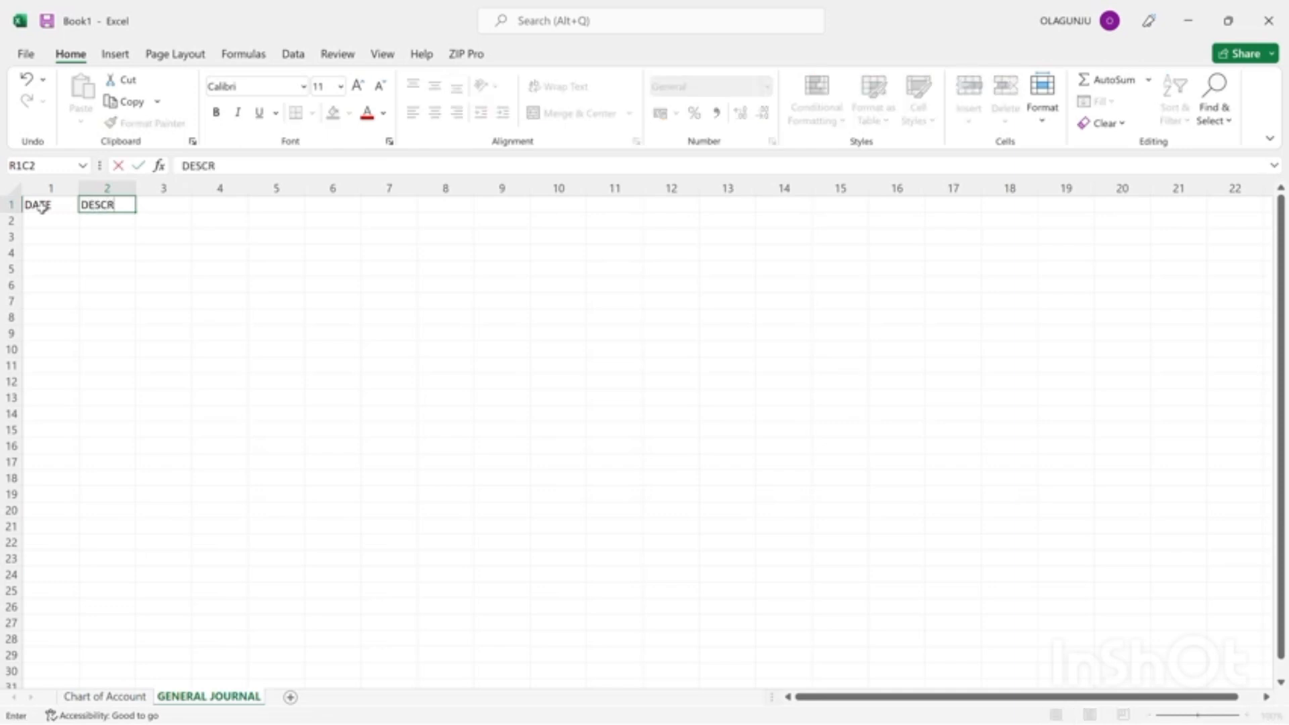
pyautogui.write('IPTION')
pyautogui.press('Tab')
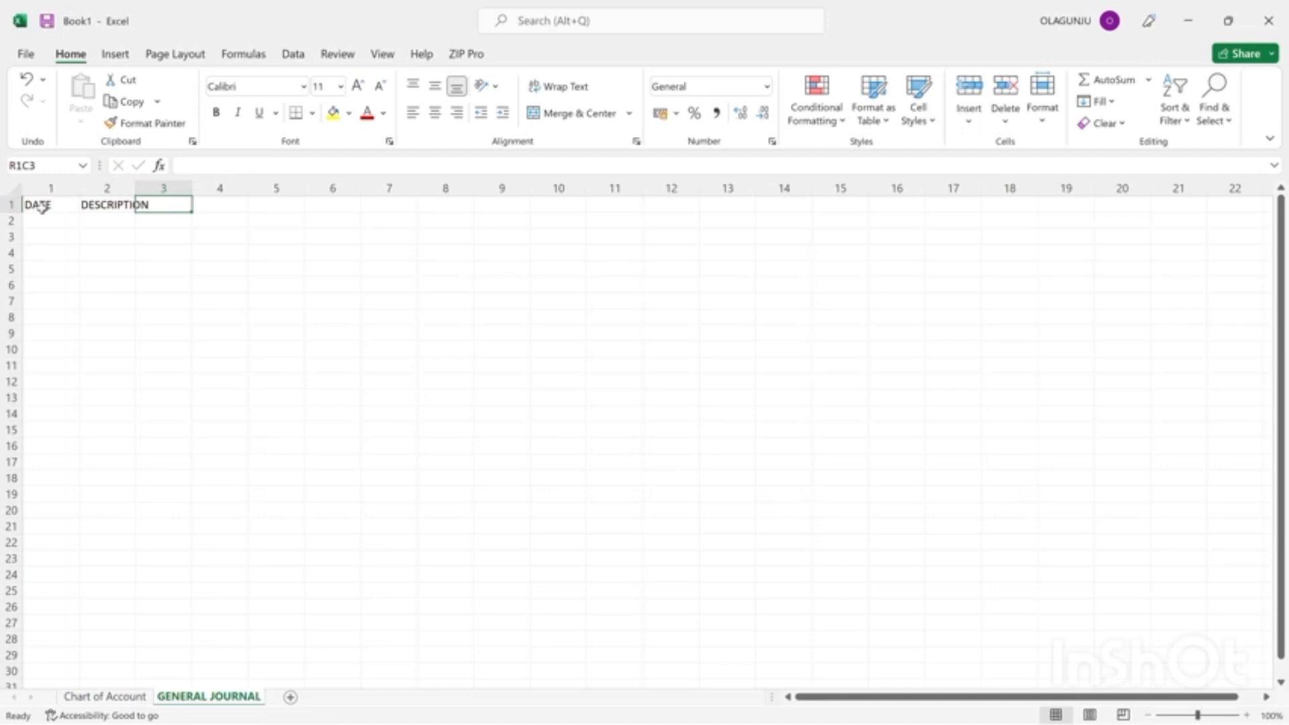
pyautogui.write('A')
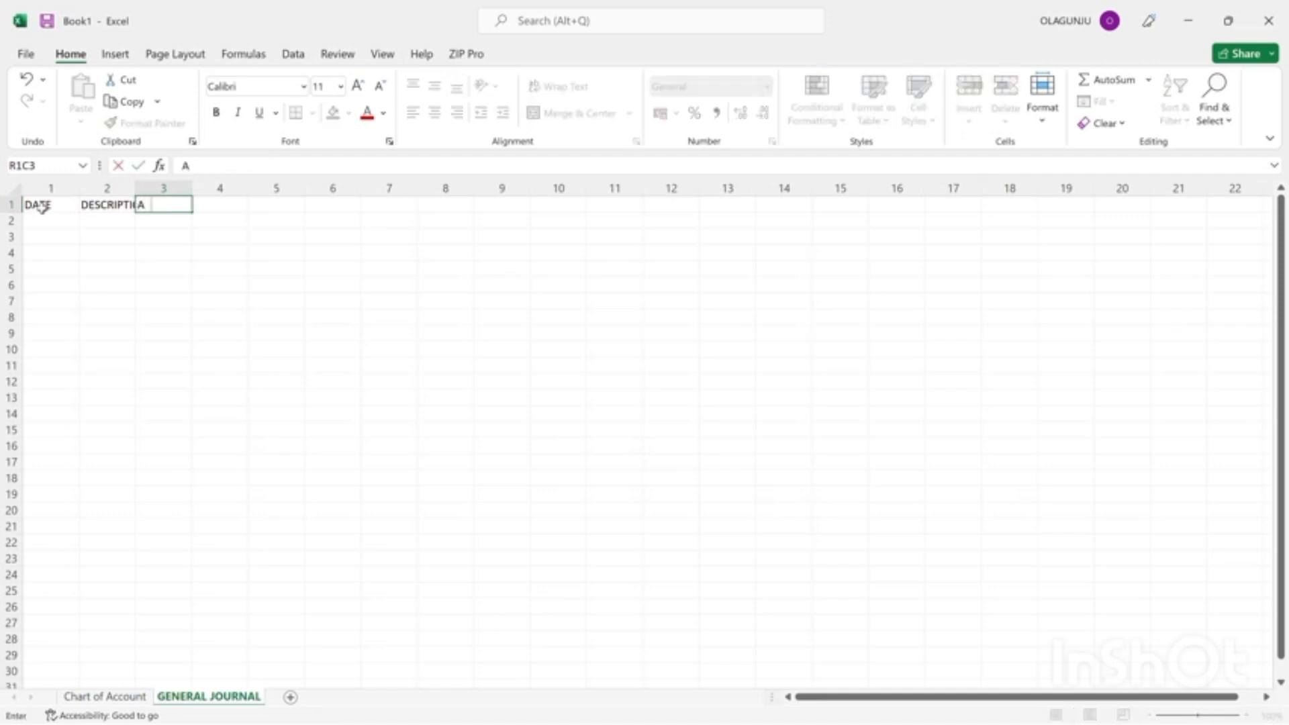
pyautogui.write('CCOUNT')
pyautogui.press('Tab')
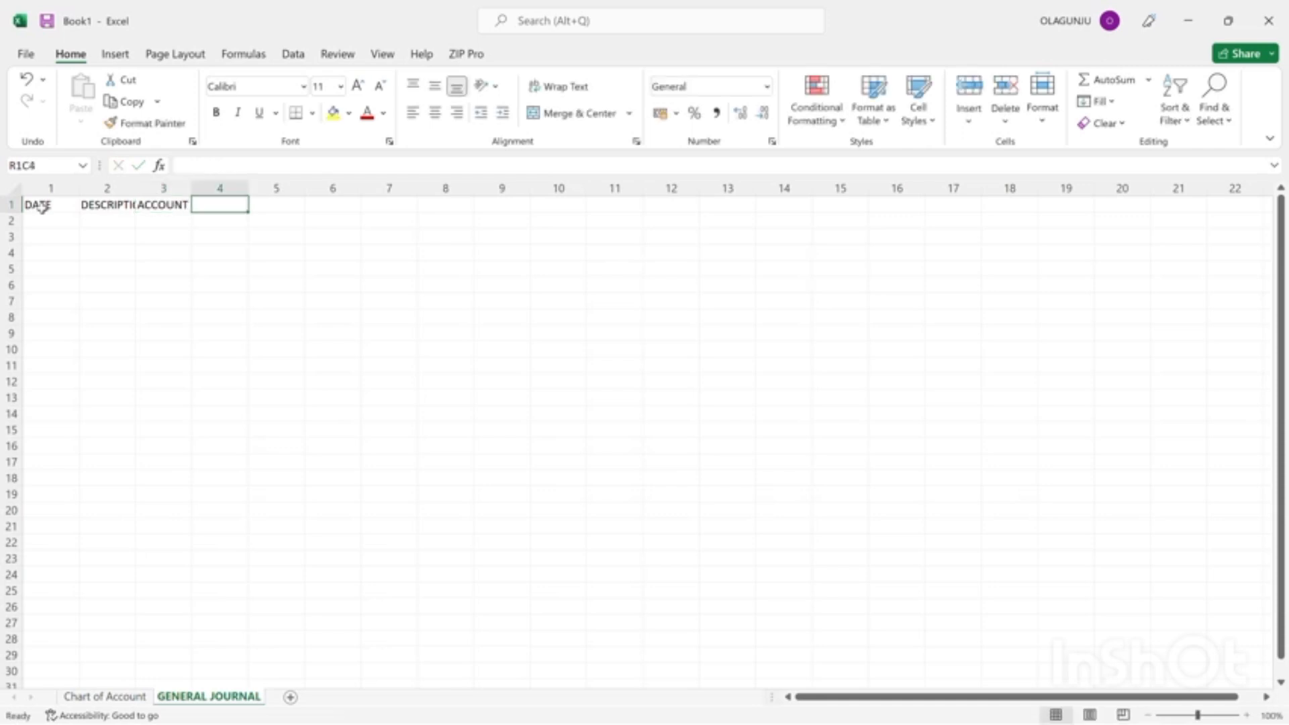
# Enter the headings "DEBIT" in column 4 and "CREDIT" in column 5 of the journal's row 1.
pyautogui.write('DEBIT')
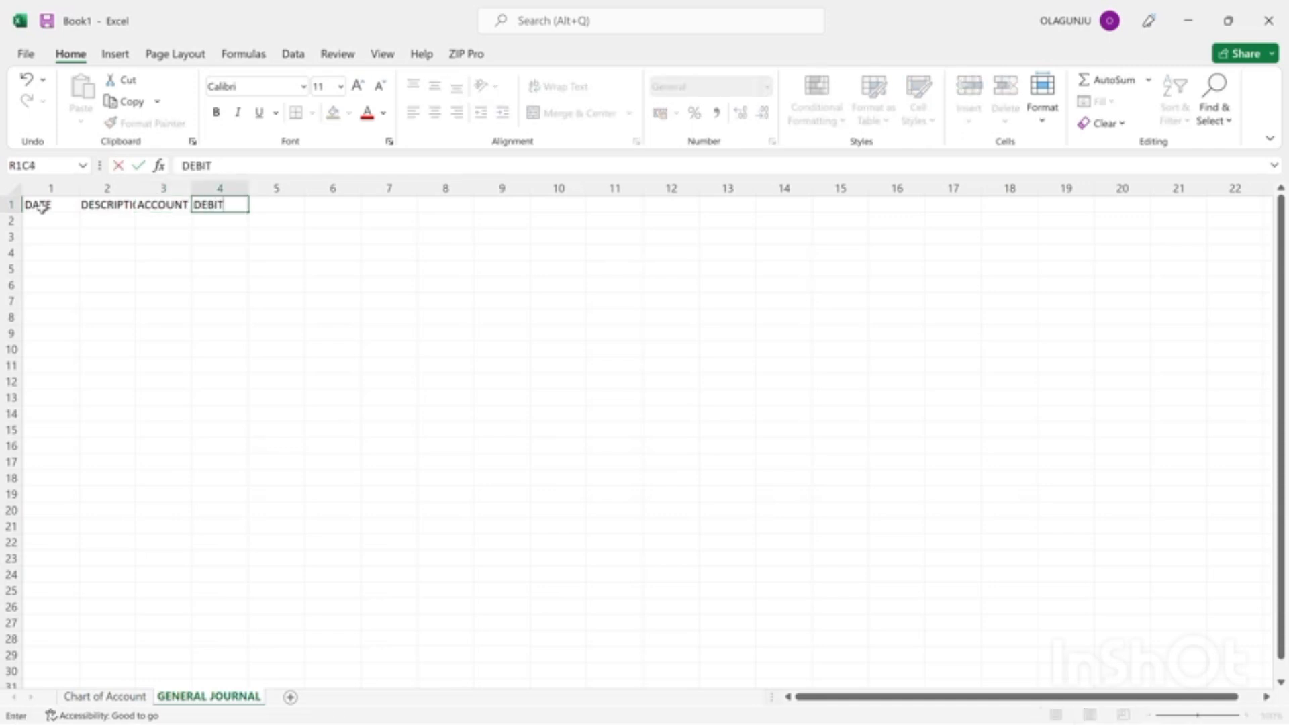
pyautogui.press('Tab')
pyautogui.write('CRE')
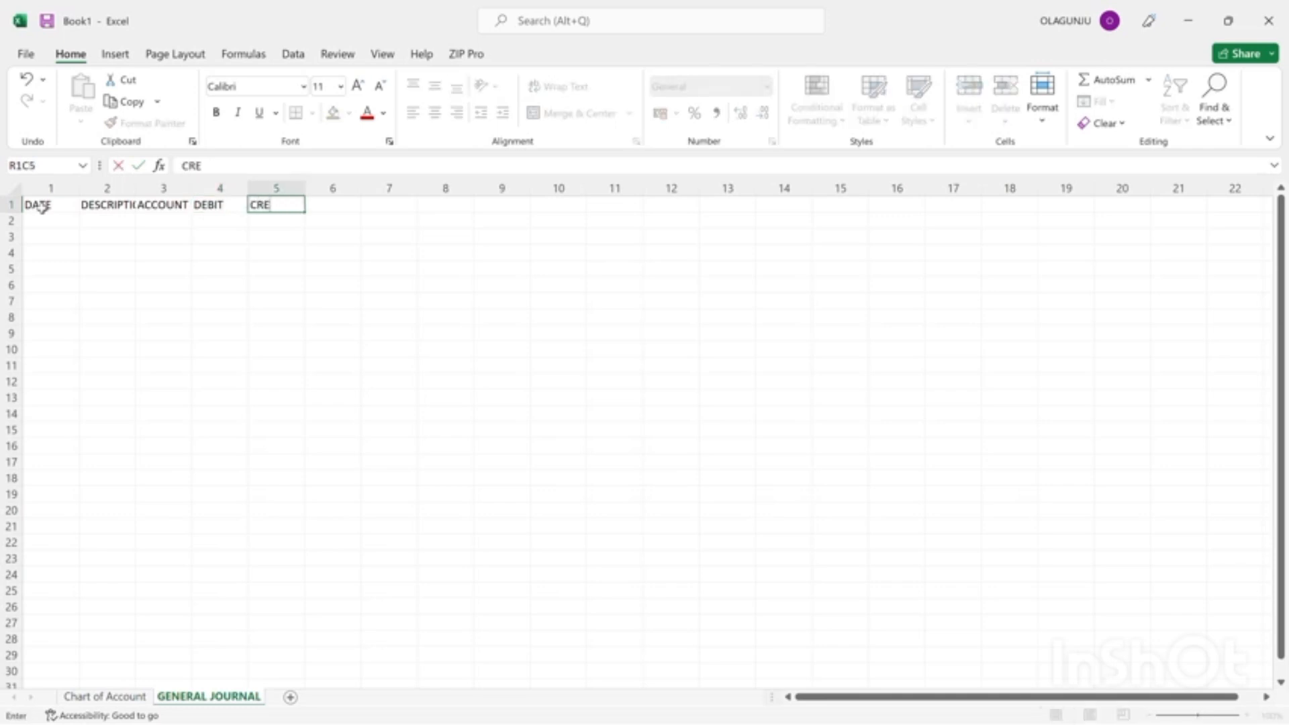
pyautogui.write('DIT')
pyautogui.click(551, 27)
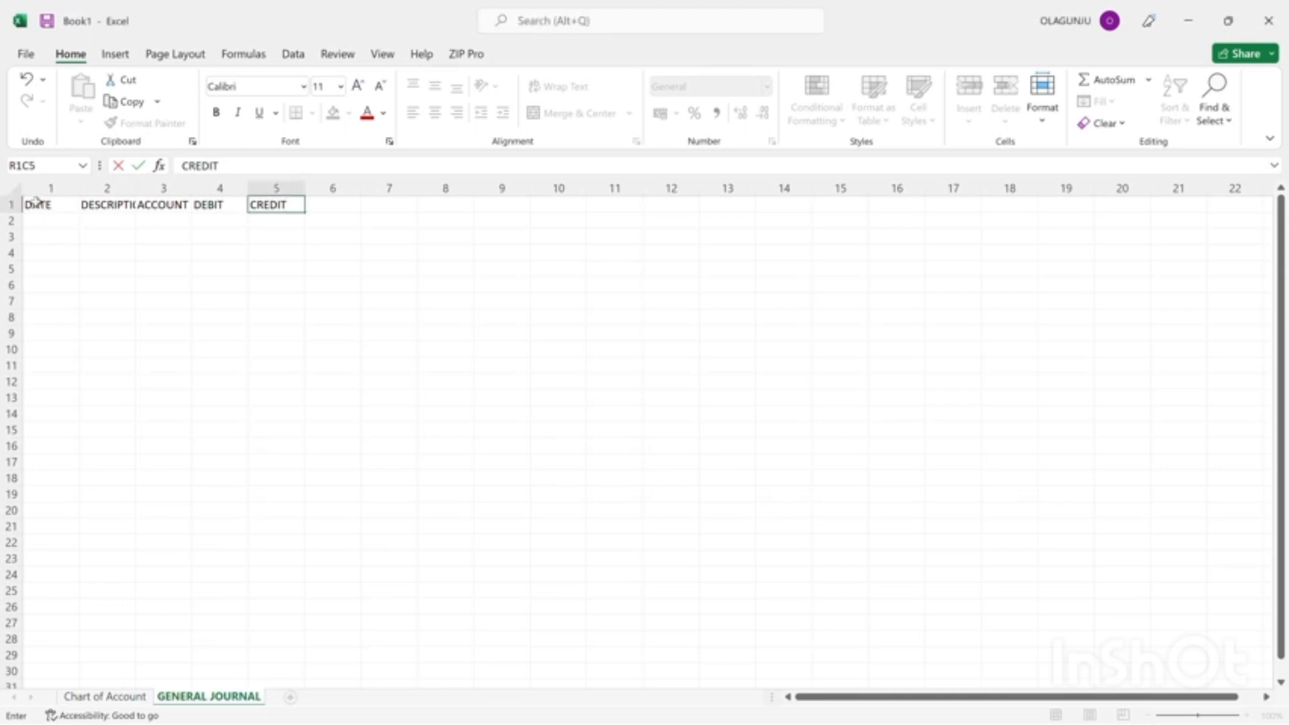
# Auto-fit the width of column 2 to its DESCRIPTION heading.
pyautogui.doubleClick(135, 181)
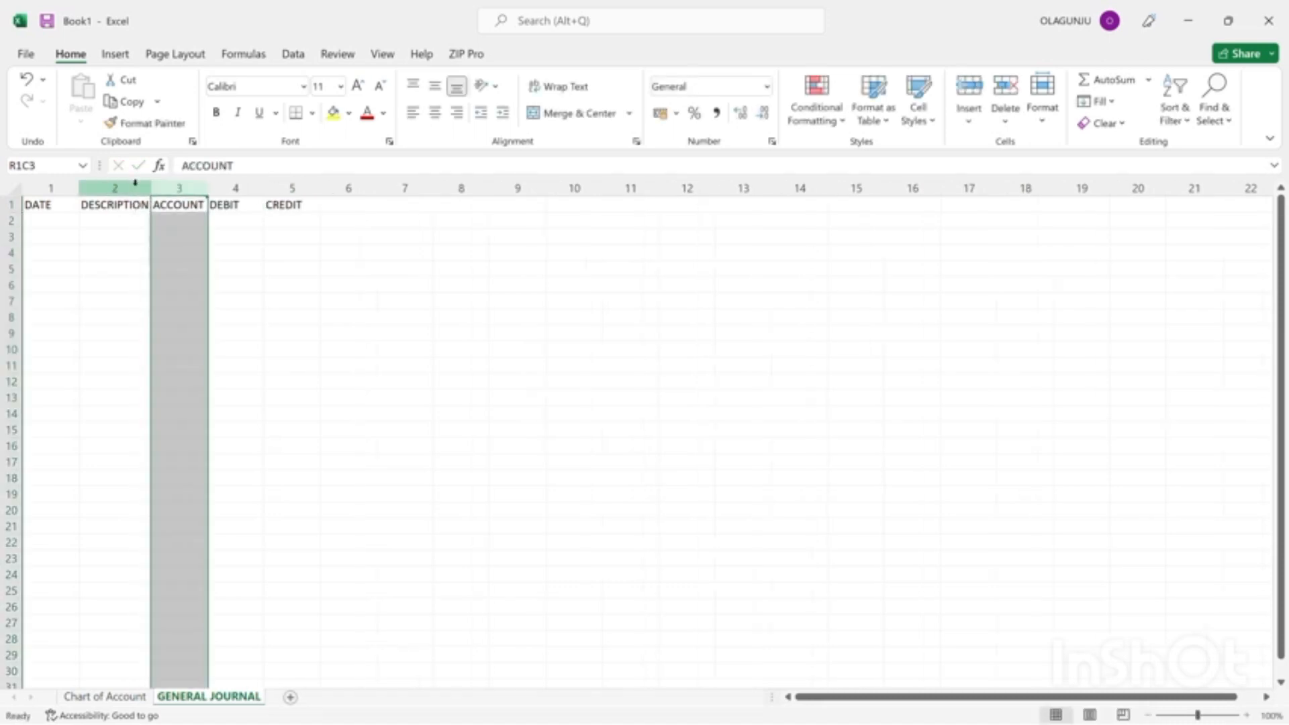
pyautogui.click(111, 233)
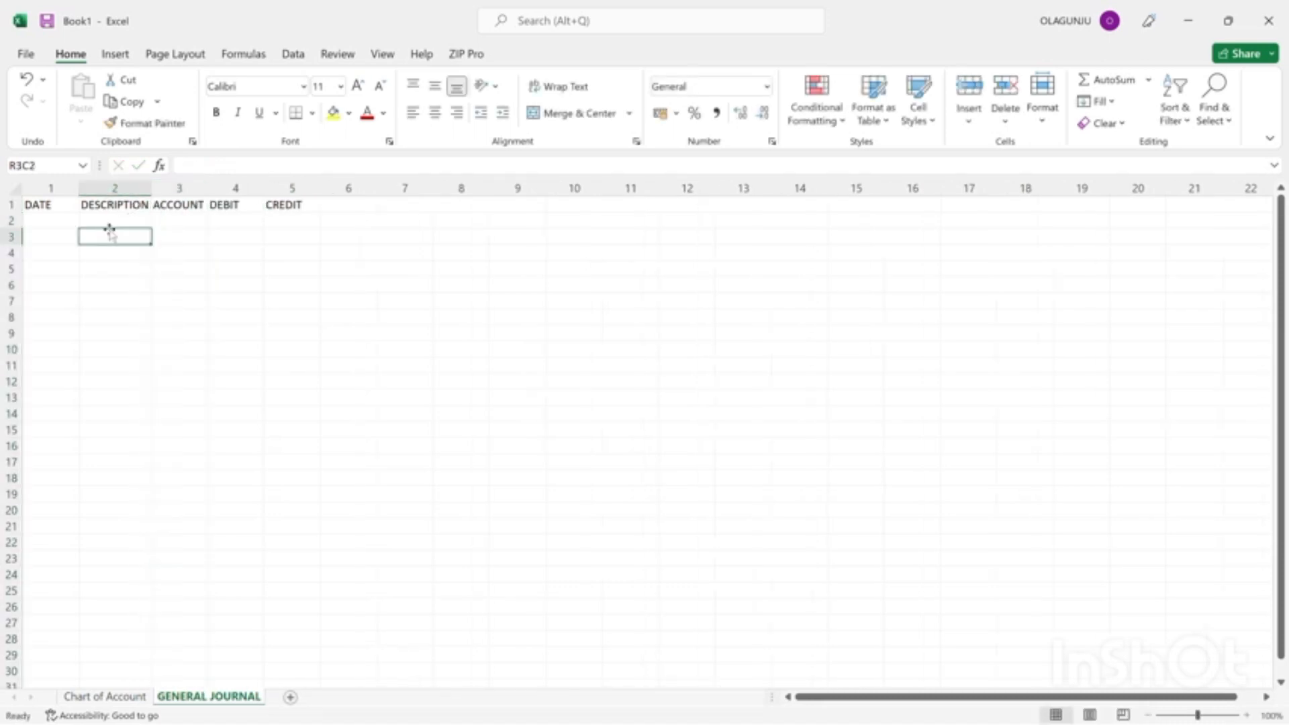
# Try to turn the journal headings in row 1 into a table without marking them as headers.
pyautogui.click(39, 205)
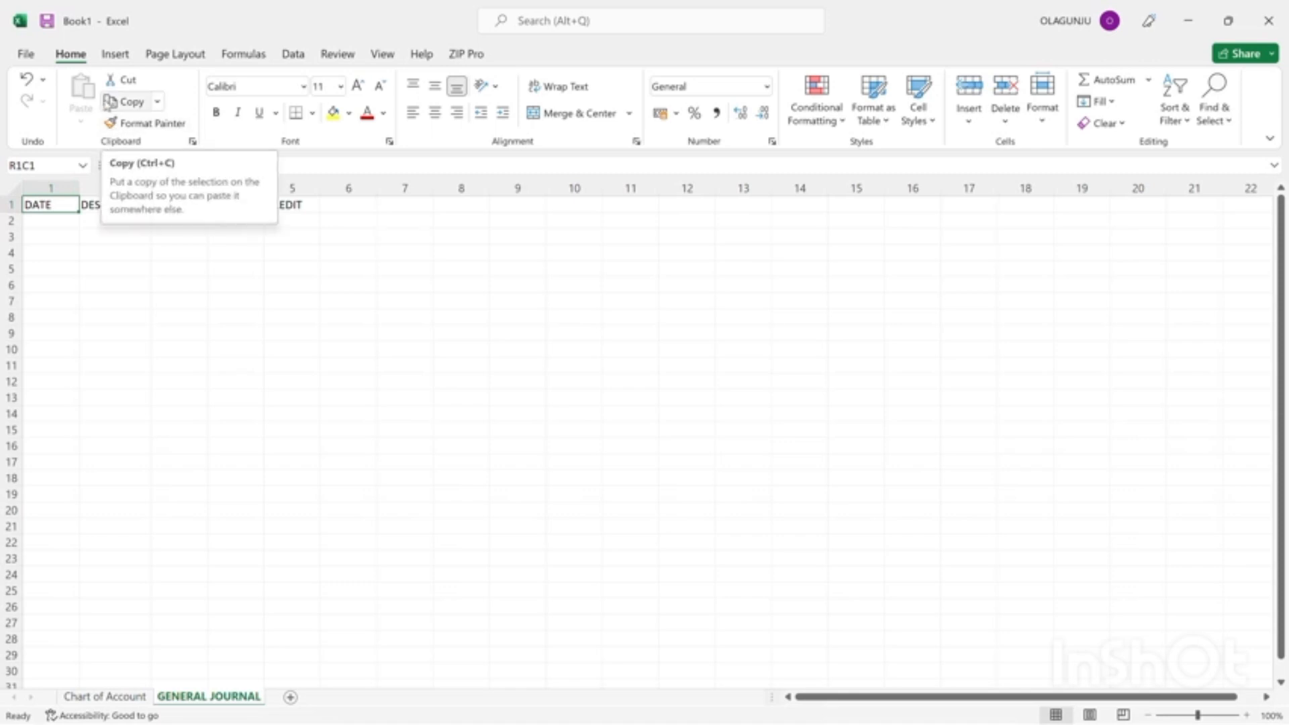
pyautogui.click(112, 57)
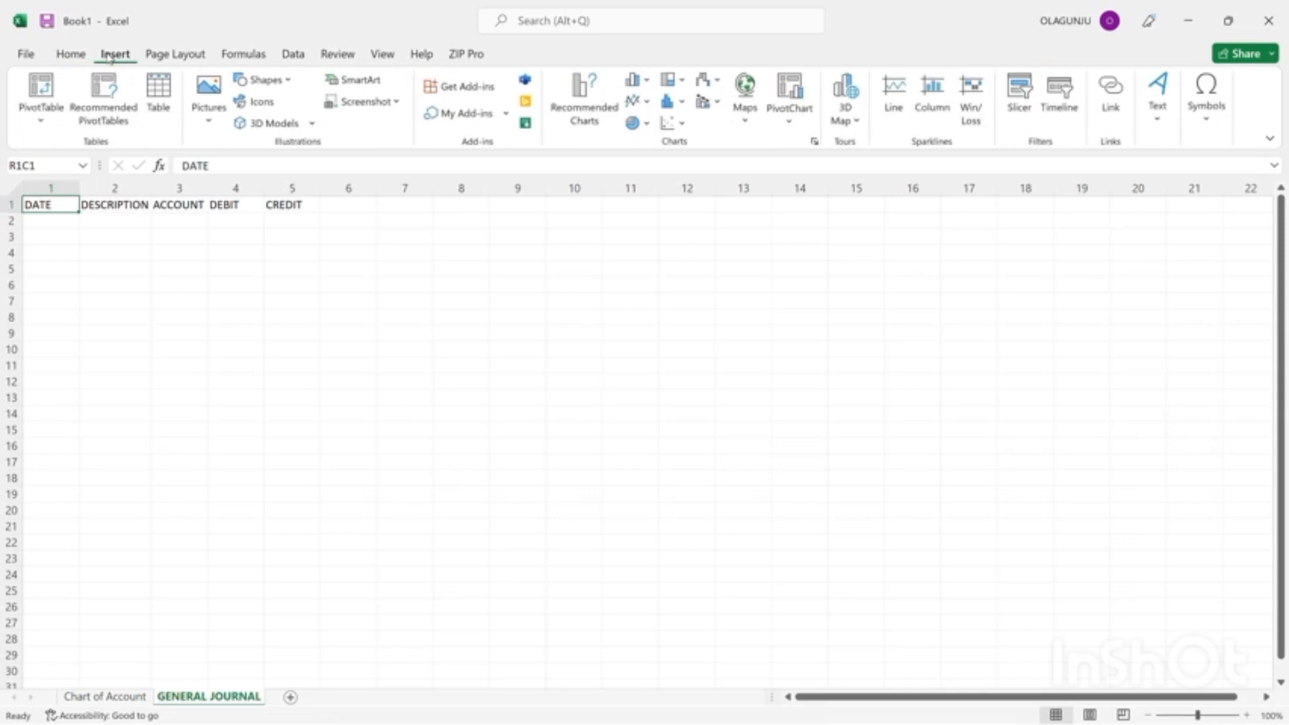
pyautogui.click(159, 89)
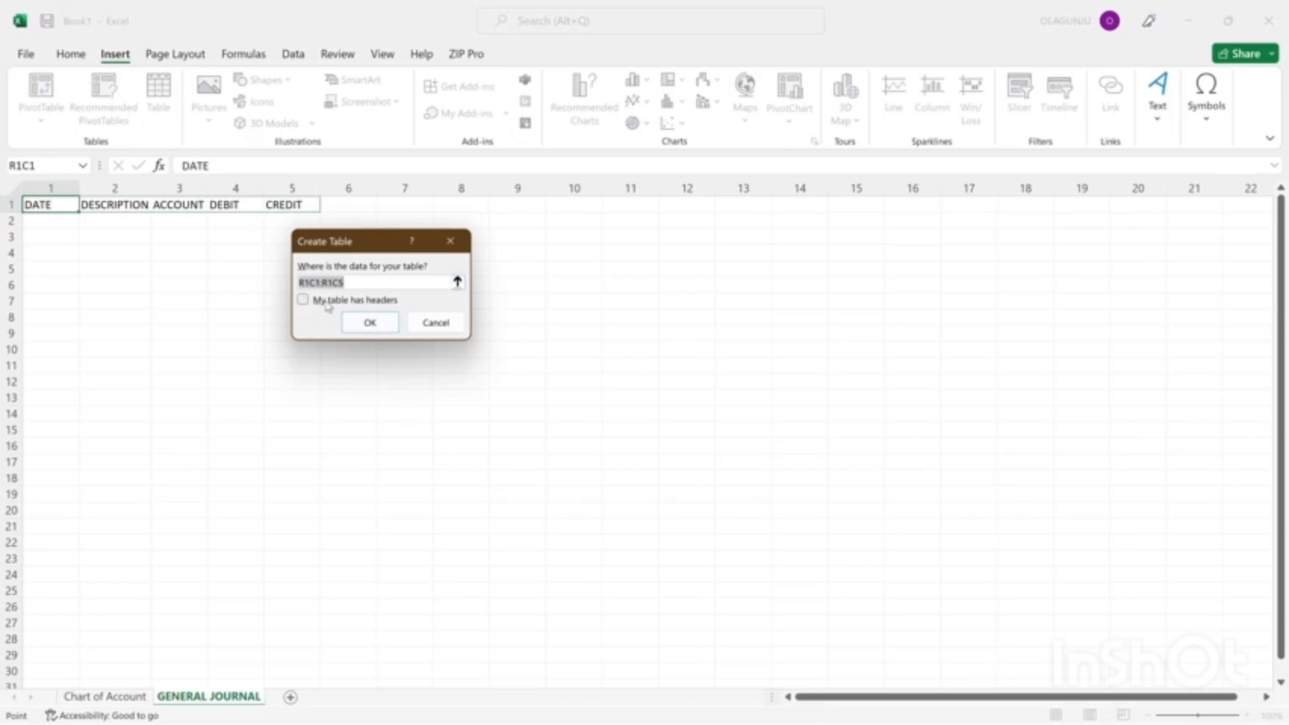
pyautogui.click(369, 323)
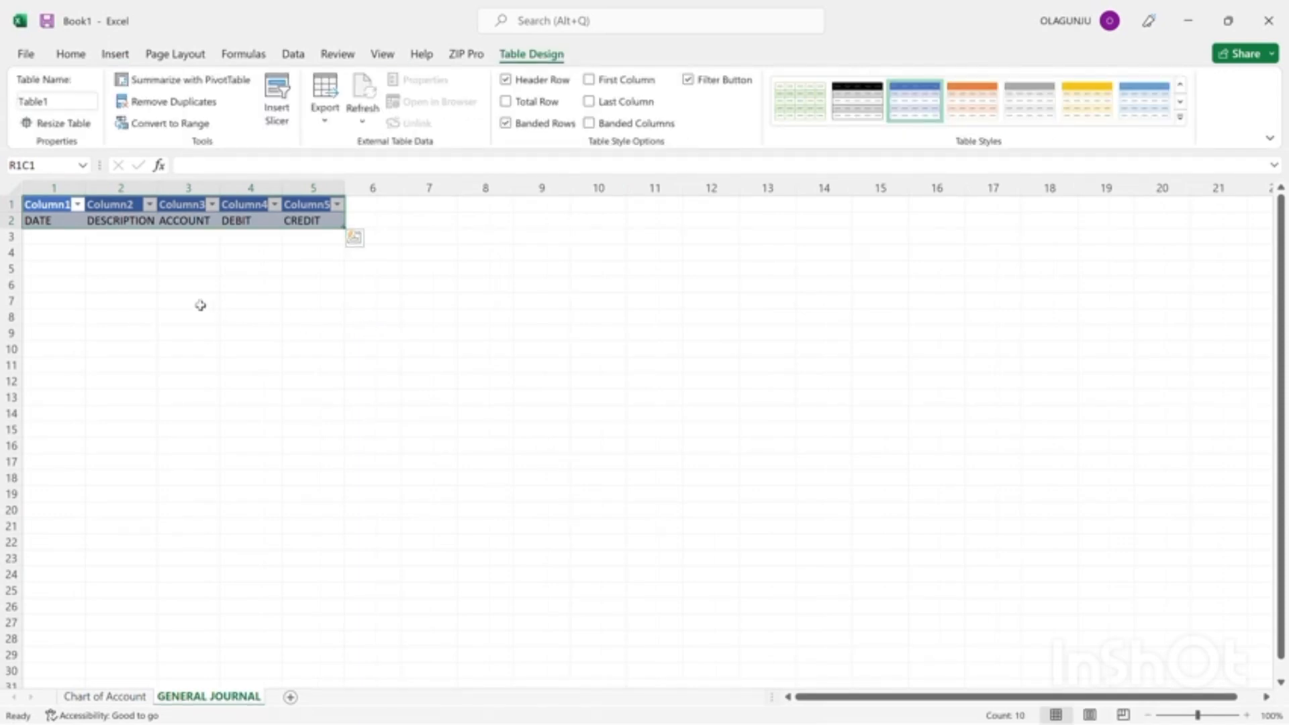
pyautogui.click(99, 264)
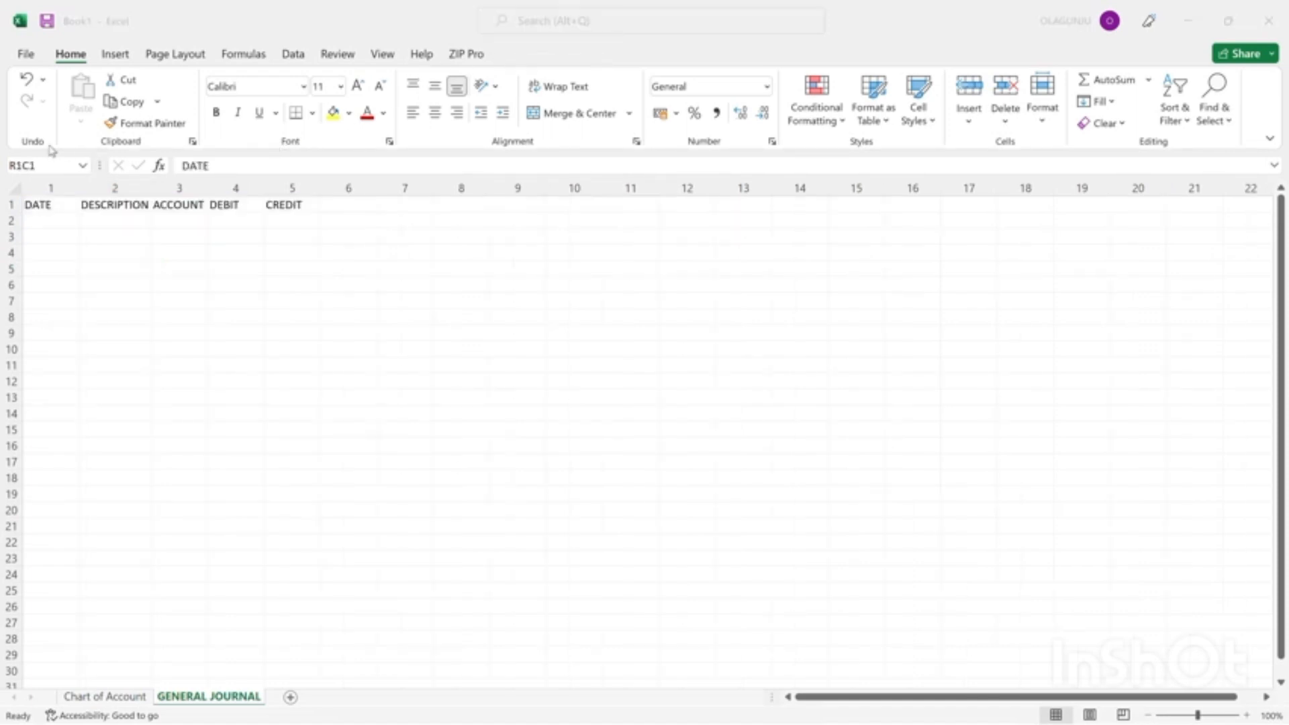
# Convert the journal headings in R1C1:R1C5 into a table, marking that the table has headers.
pyautogui.click(33, 201)
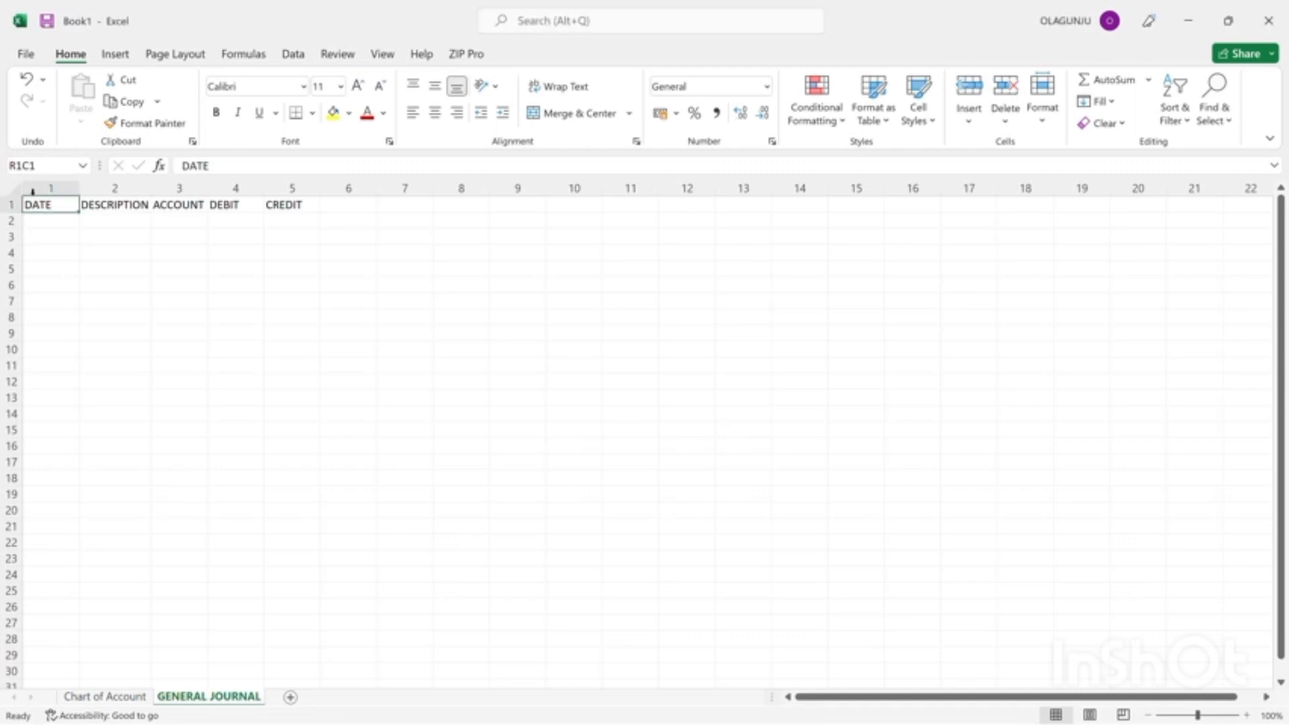
pyautogui.moveTo(33, 191); pyautogui.dragTo(113, 225)
pyautogui.click(113, 224)
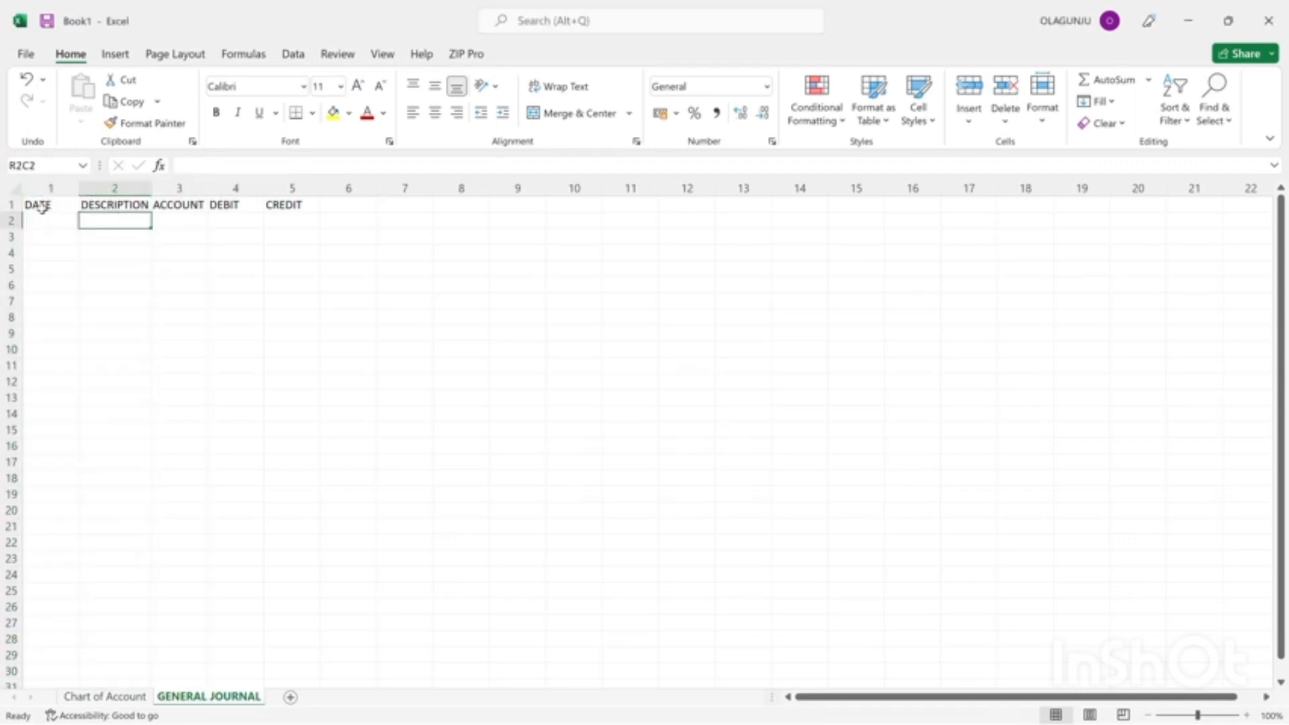
pyautogui.doubleClick(43, 208)
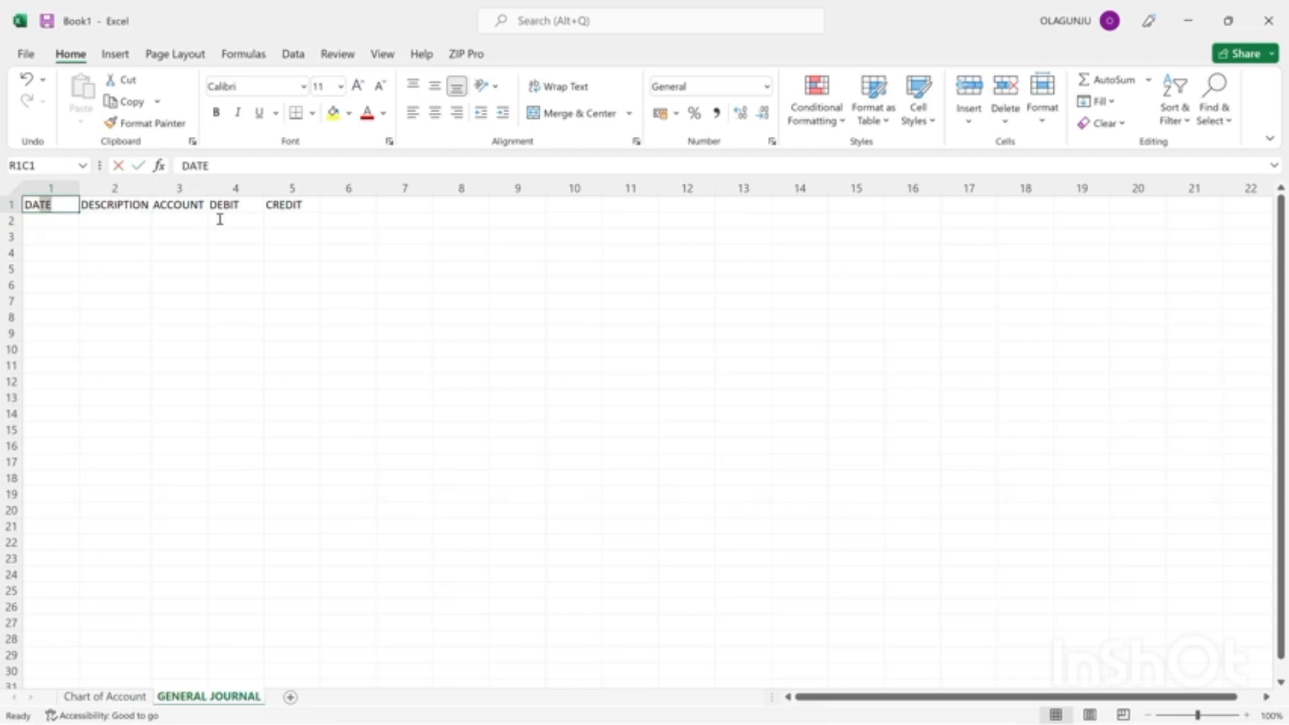
pyautogui.moveTo(160, 238); pyautogui.dragTo(14, 235)
pyautogui.click(12, 236)
pyautogui.click(45, 205)
pyautogui.moveTo(44, 205); pyautogui.dragTo(303, 201)
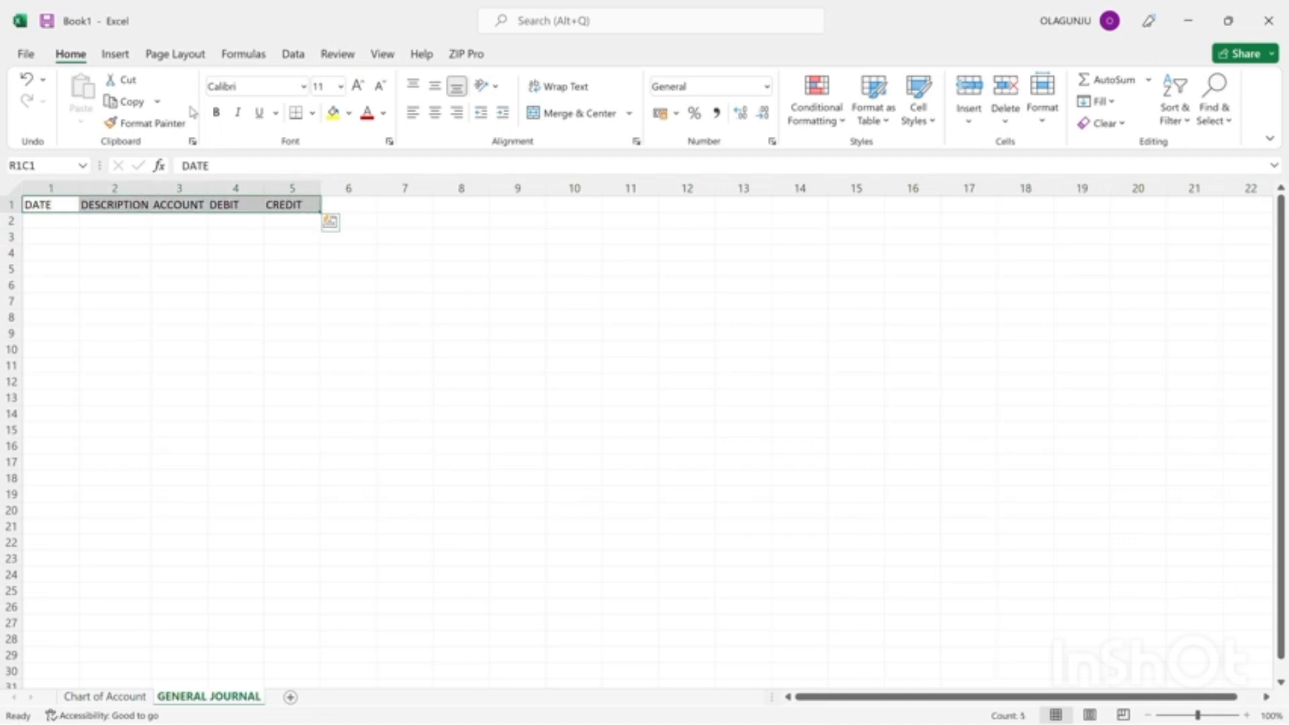
pyautogui.click(124, 59)
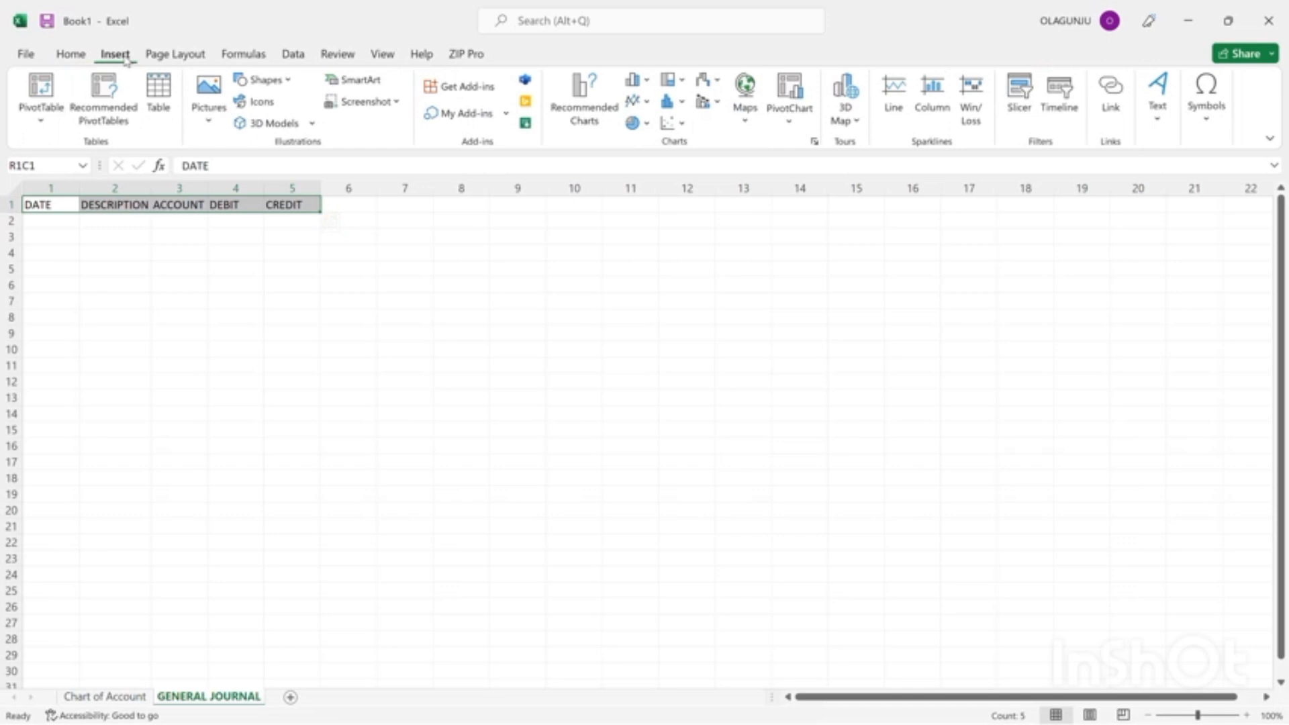
pyautogui.click(167, 85)
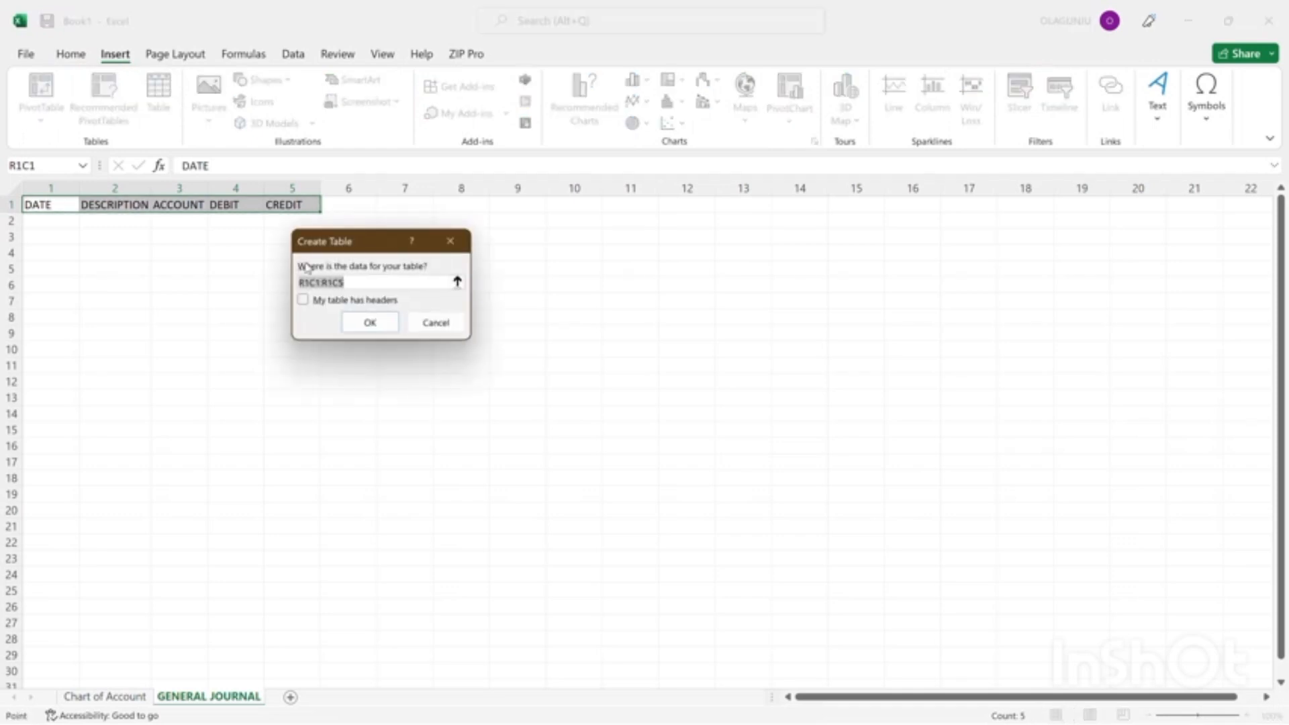
pyautogui.click(305, 304)
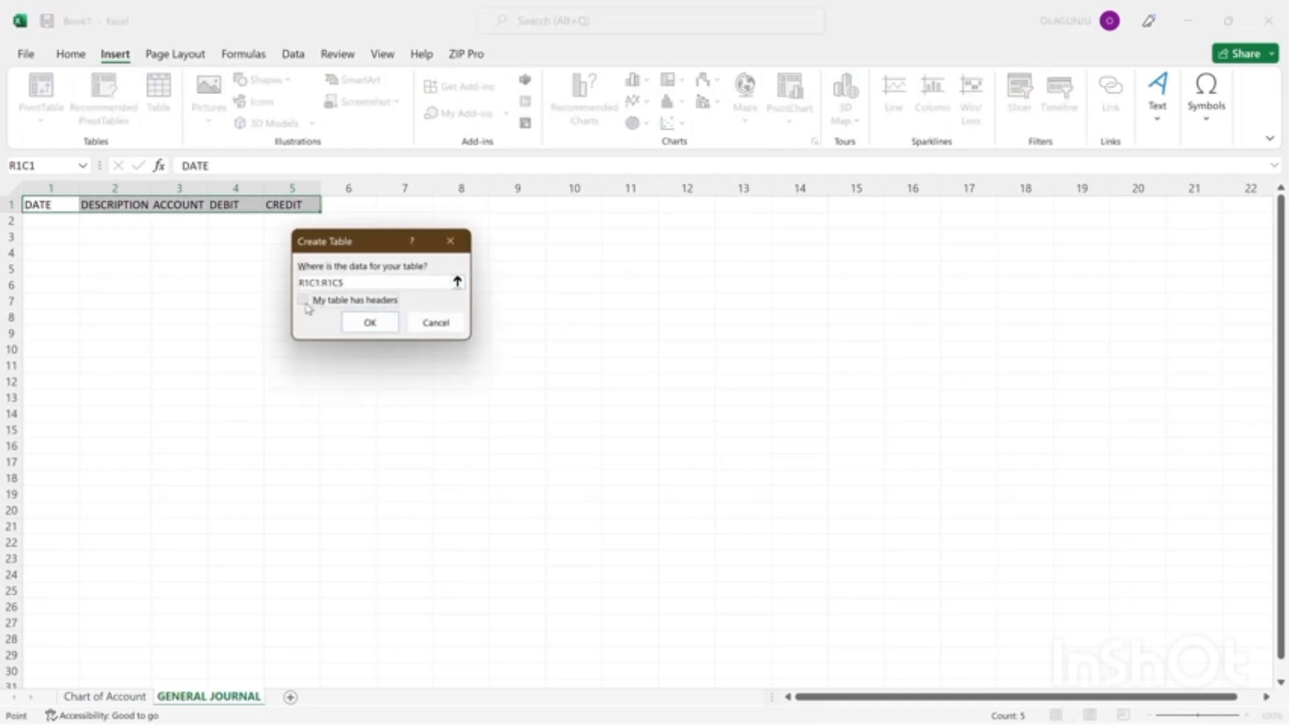
pyautogui.click(377, 321)
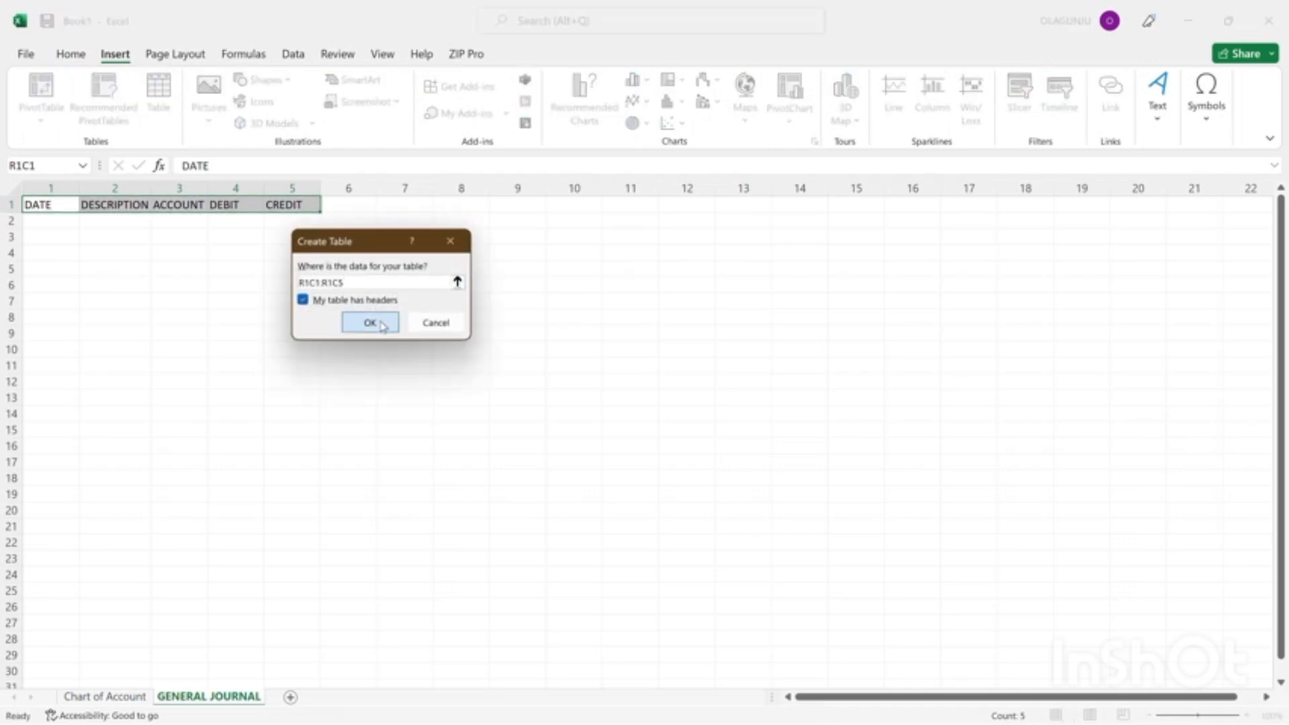
pyautogui.click(235, 289)
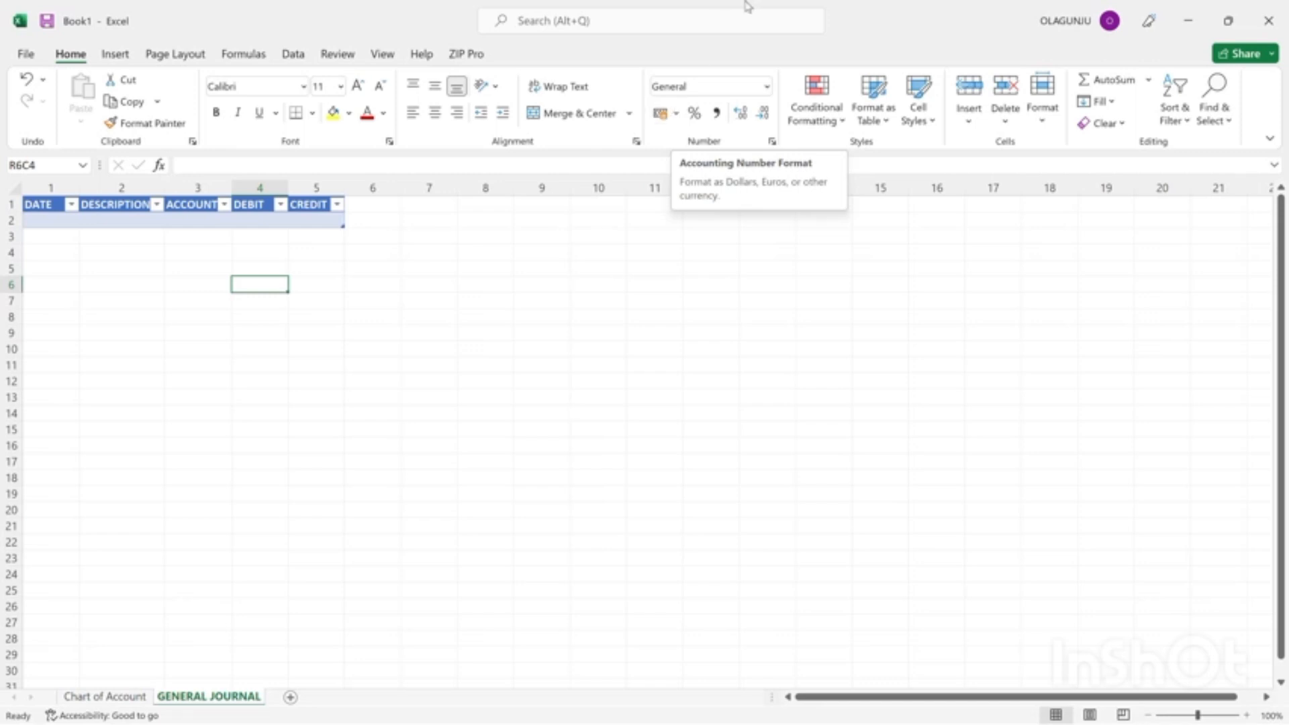
# Enter the transaction note "Investment of 20,000,000 on 05-09-1445 A.H" in row 2, column 7 beside the journal table.
pyautogui.click(557, 38)
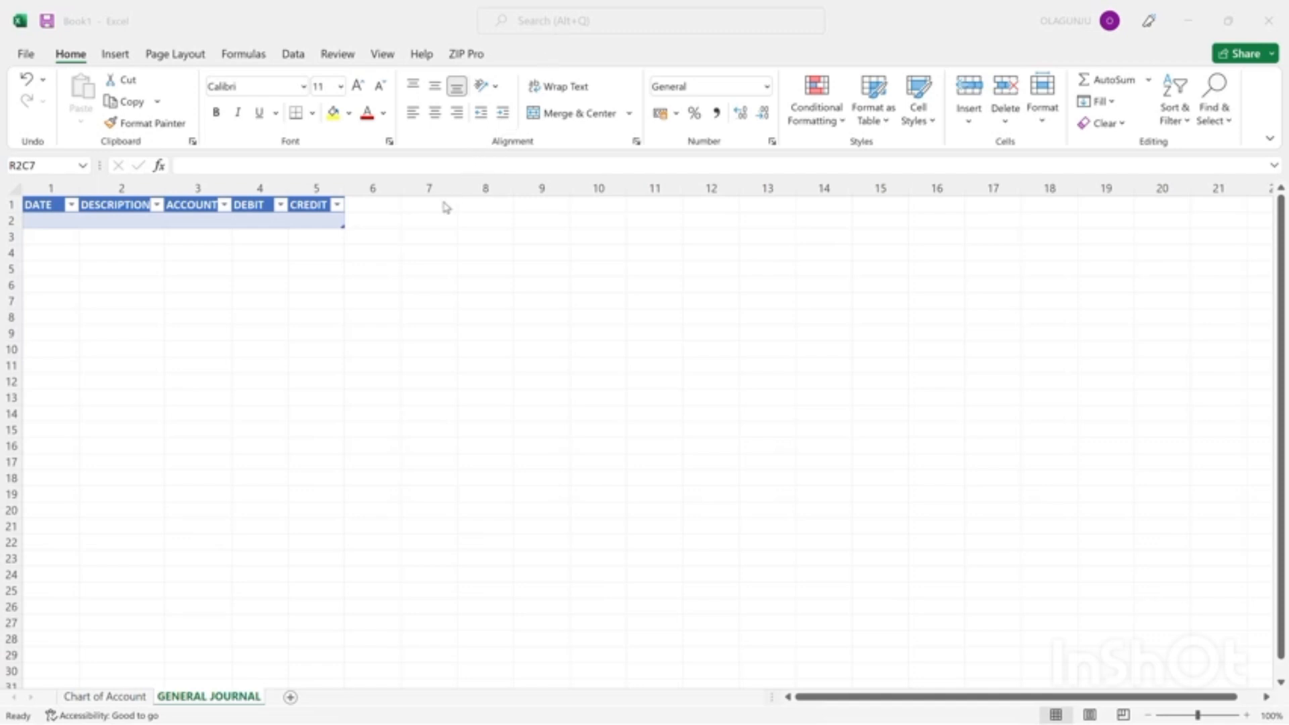
pyautogui.click(430, 219)
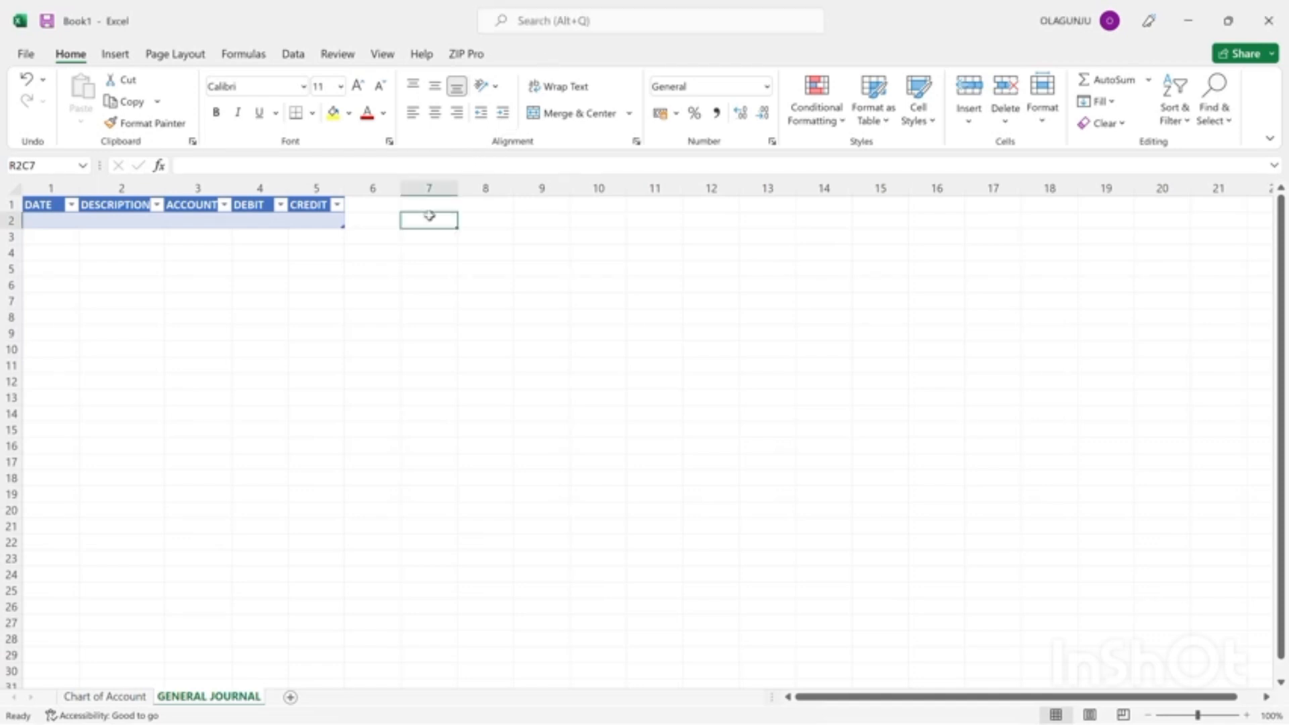
pyautogui.write('in')
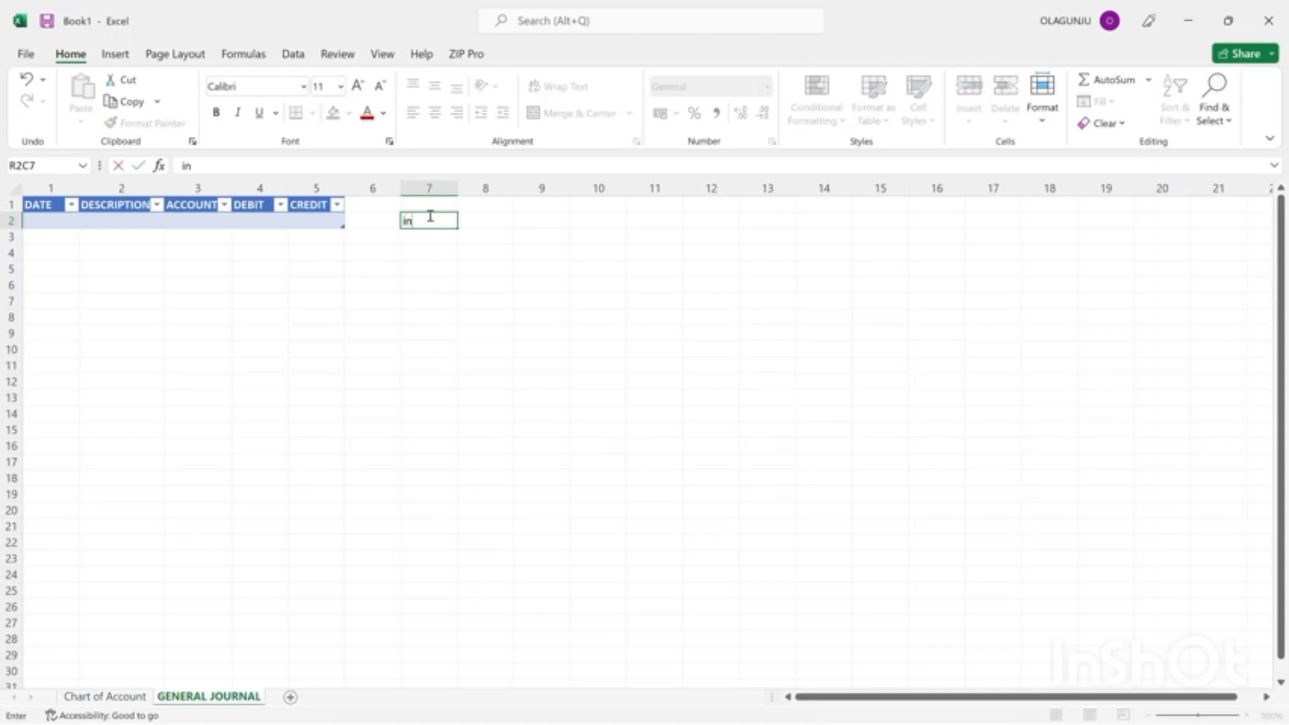
pyautogui.press('BackSpace')
pyautogui.press('BackSpace')
pyautogui.write('Investment of 200')
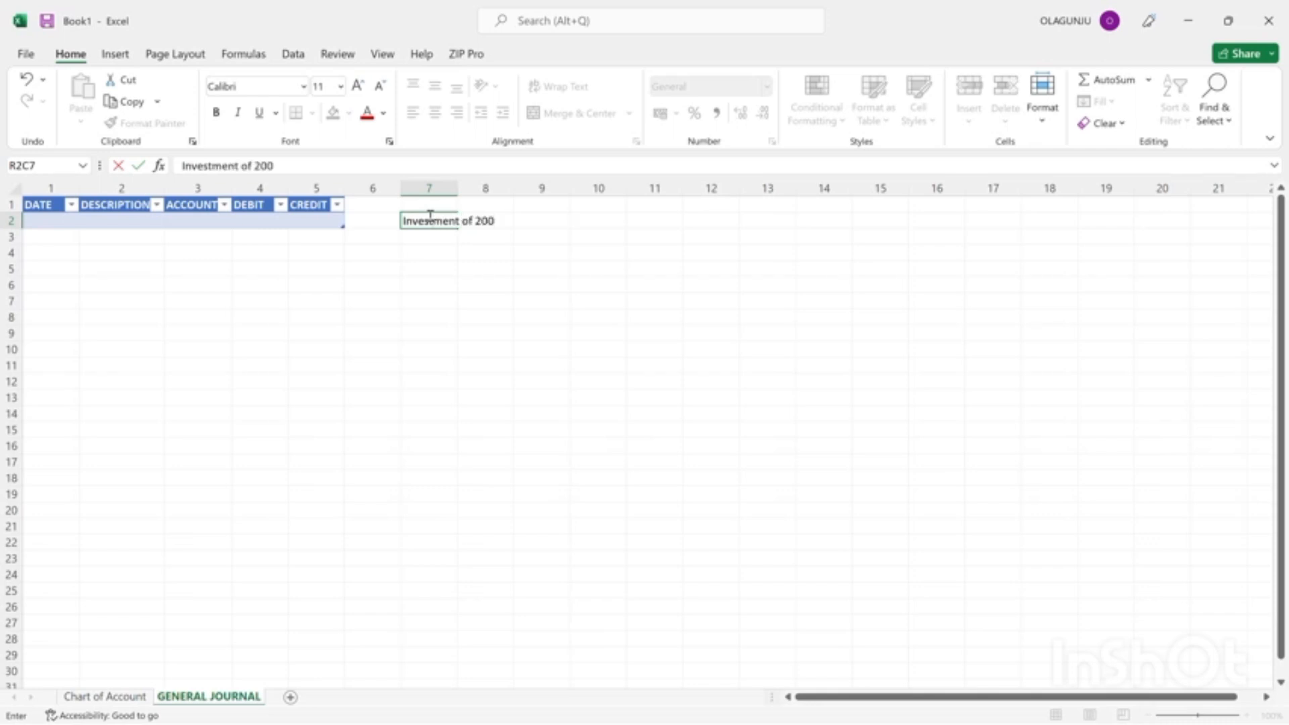
pyautogui.press('BackSpace')
pyautogui.write(',000,')
pyautogui.write('oo')
pyautogui.press('BackSpace')
pyautogui.press('BackSpace')
pyautogui.write('oo')
pyautogui.press('BackSpace')
pyautogui.press('BackSpace')
pyautogui.write('000')
pyautogui.write('on')
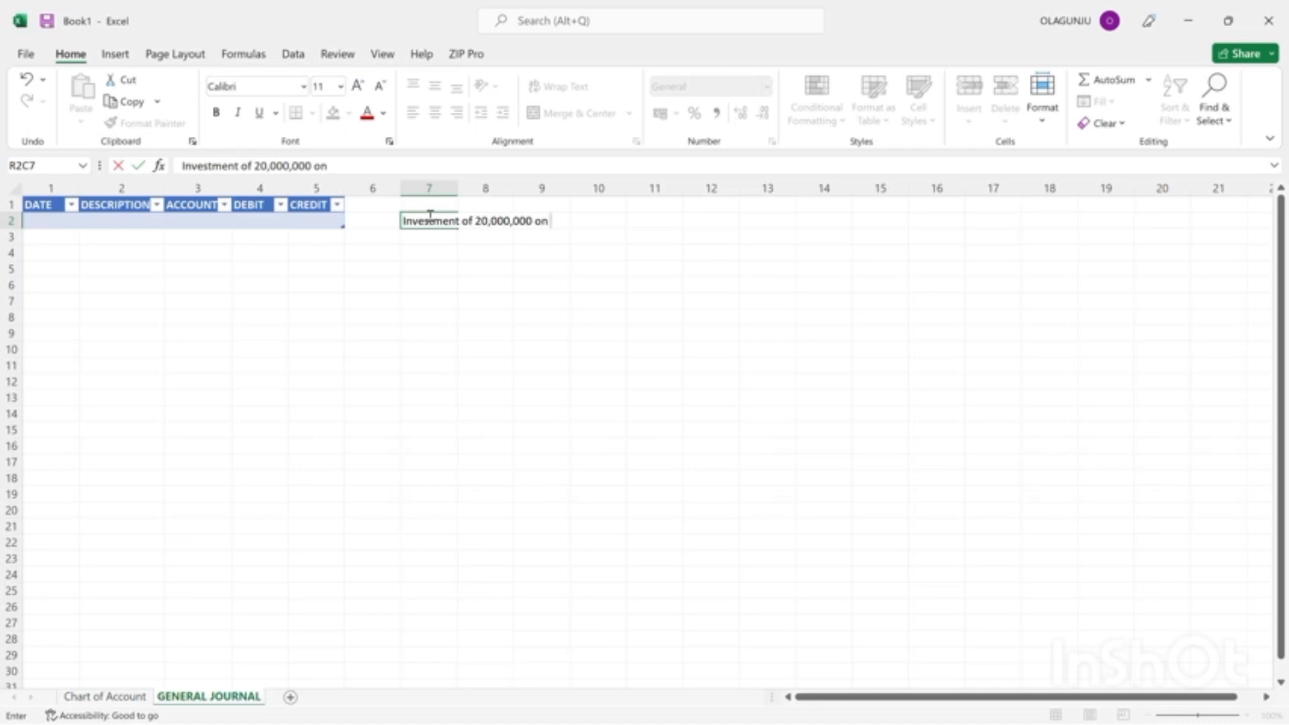
pyautogui.write(' 05-09-1445')
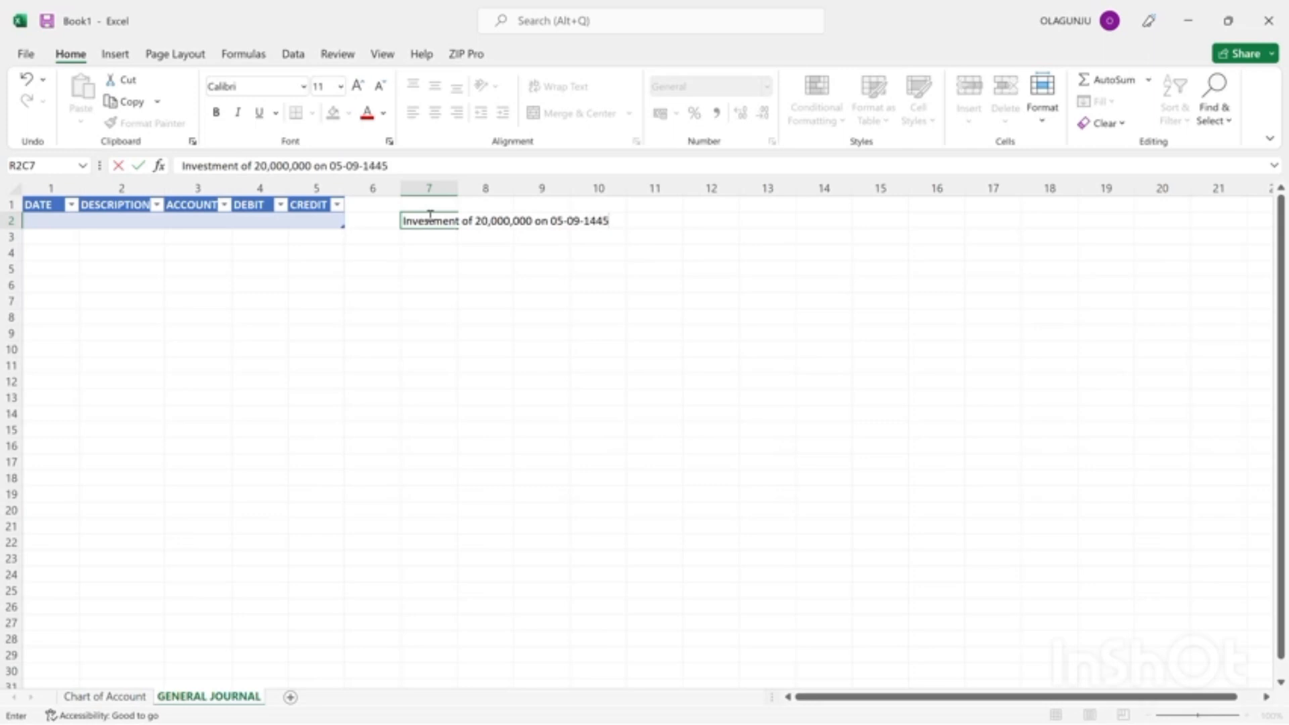
pyautogui.write(' A.H')
pyautogui.press('Return')
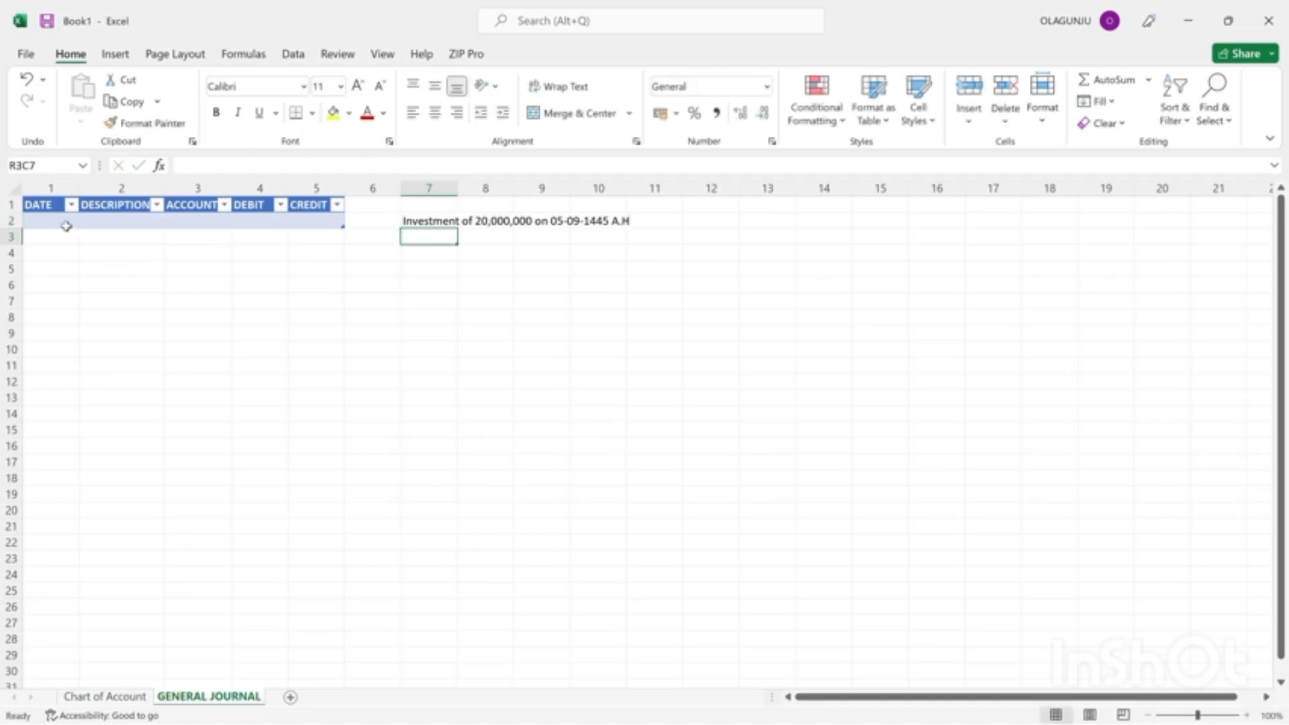
# Enter 05-09-1445 as the DATE in the first row of the journal table.
pyautogui.click(32, 223)
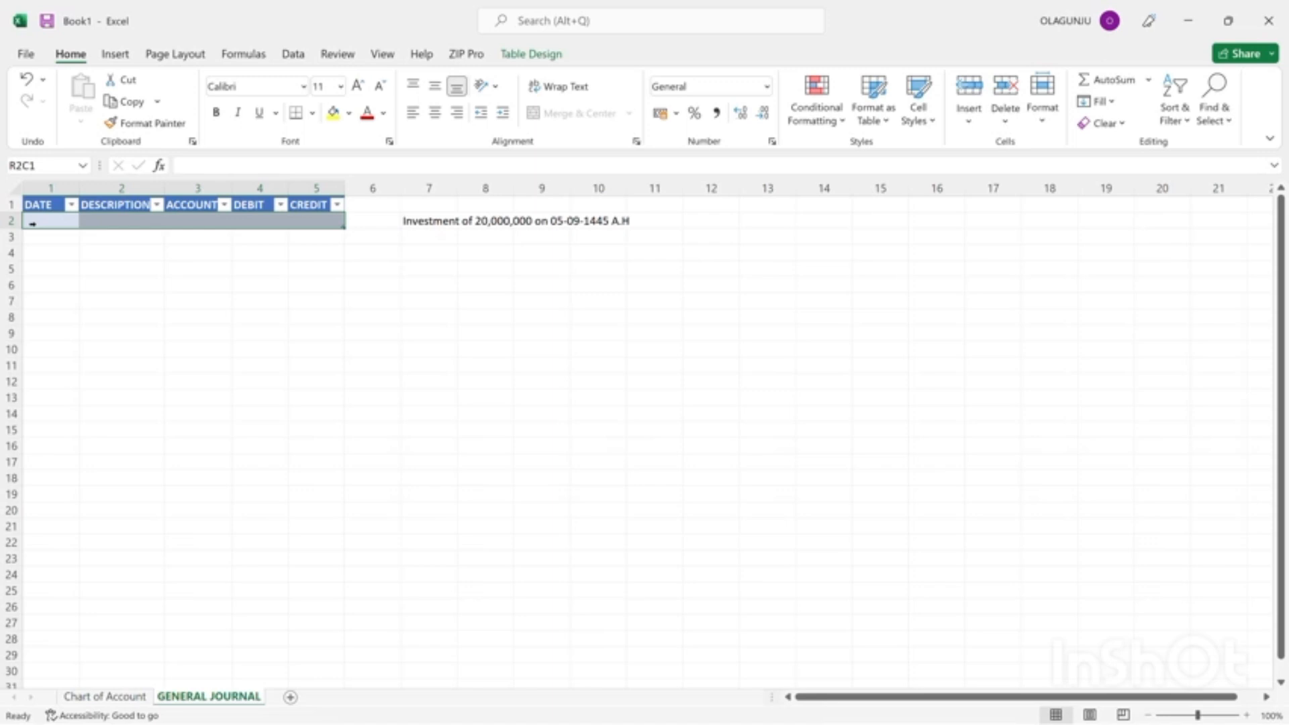
pyautogui.click(39, 222)
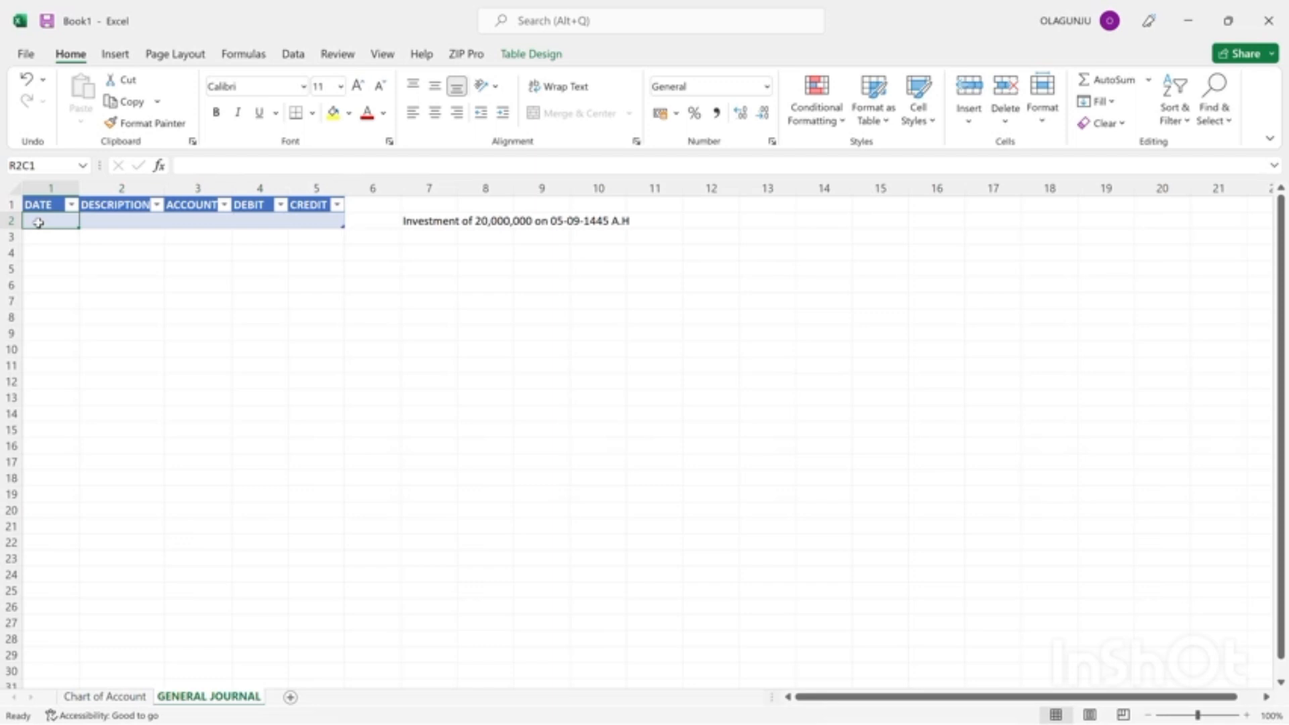
pyautogui.write('08')
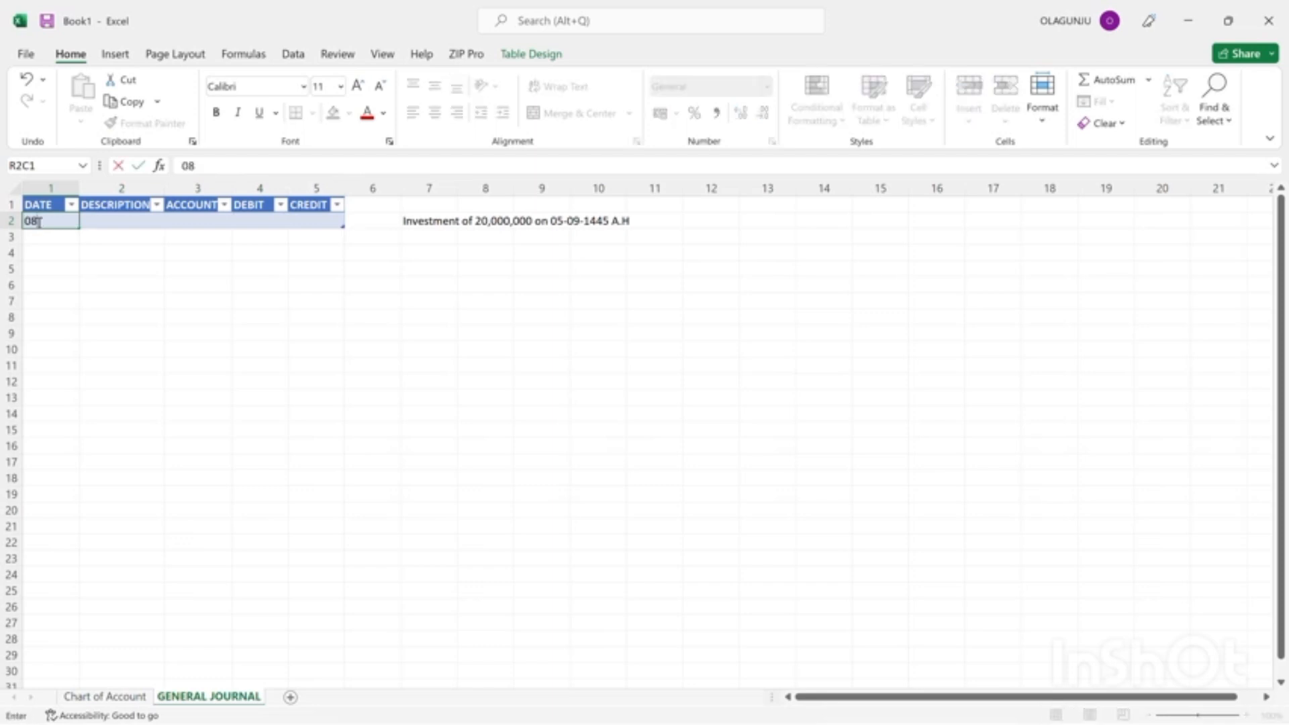
pyautogui.write('-09-')
pyautogui.press('BackSpace')
pyautogui.press('BackSpace')
pyautogui.press('BackSpace')
pyautogui.write('5')
pyautogui.press('BackSpace')
pyautogui.write('5-09-1445')
pyautogui.press('Return')
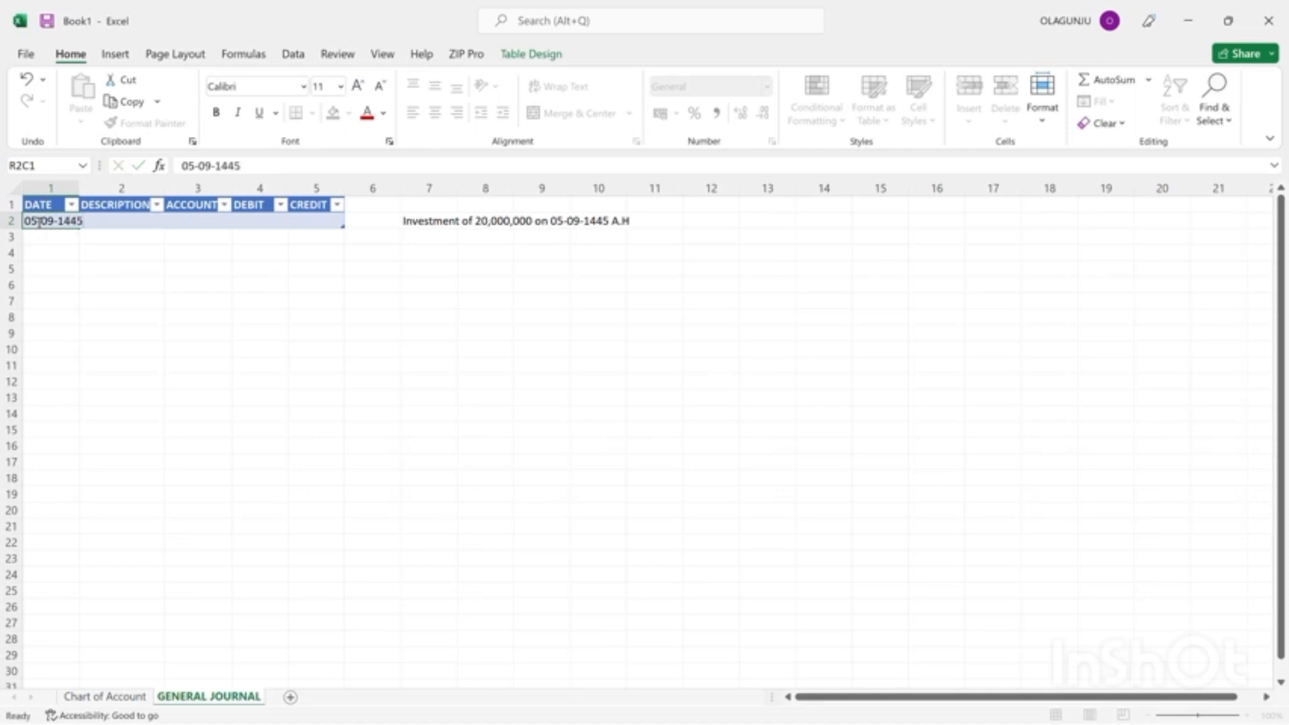
# Enter "Capital" as the DESCRIPTION in the first row of the journal table.
pyautogui.click(115, 220)
pyautogui.write('CA')
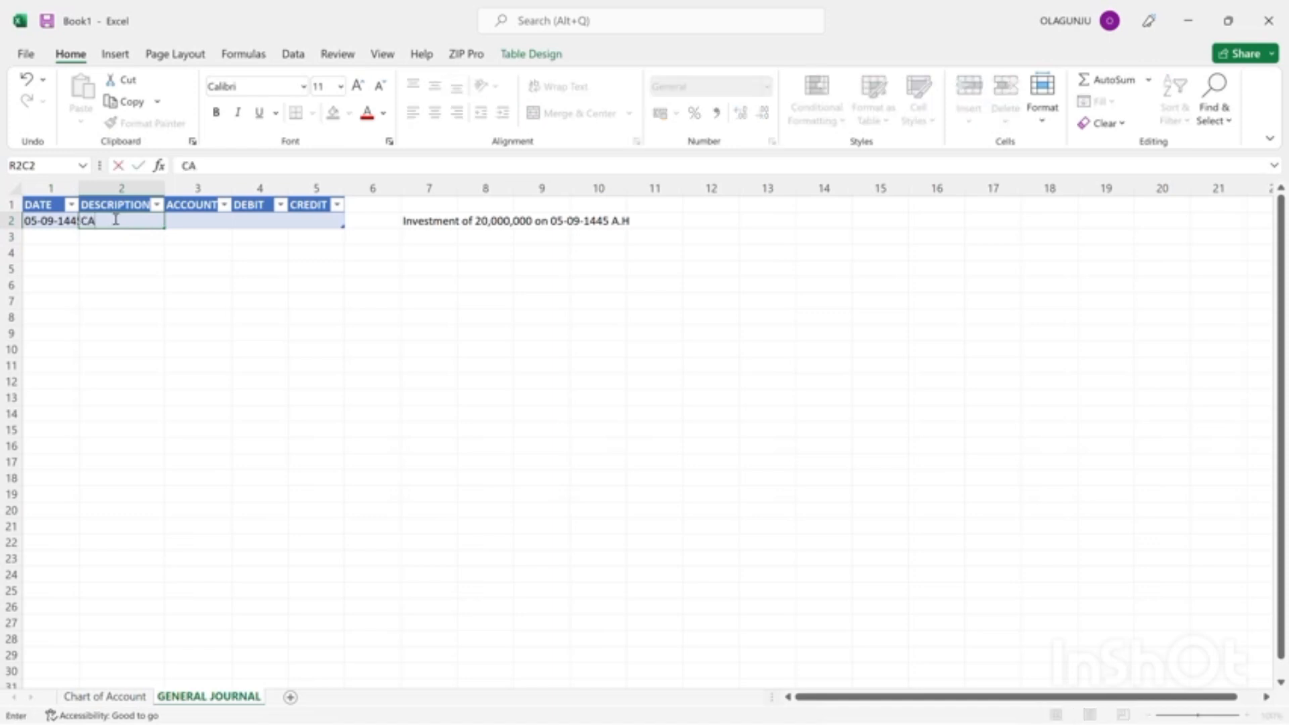
pyautogui.write('PITAL')
pyautogui.press('BackSpace')
pyautogui.press('BackSpace')
pyautogui.press('BackSpace')
pyautogui.press('BackSpace')
pyautogui.press('BackSpace')
pyautogui.press('BackSpace')
pyautogui.write('apita')
pyautogui.click(198, 220)
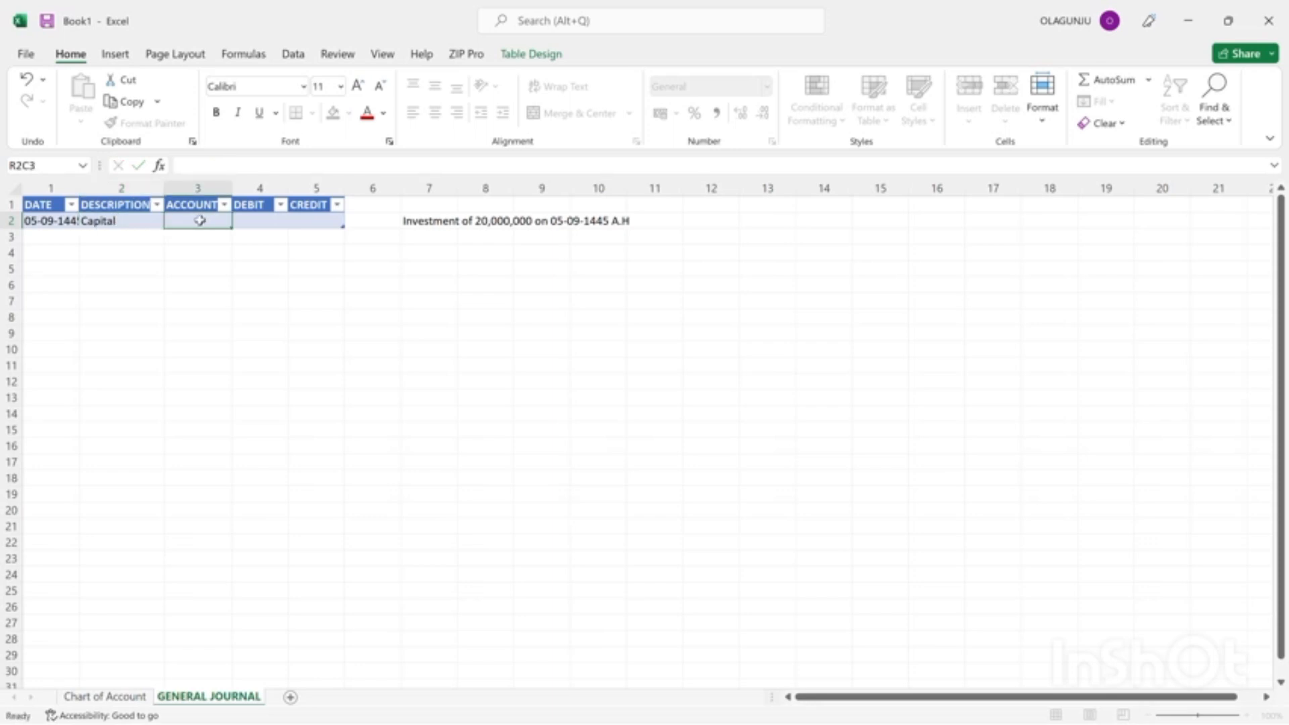
# Replace the DESCRIPTION in the journal table's first row with "investment".
pyautogui.click(104, 221)
pyautogui.press('BackSpace')
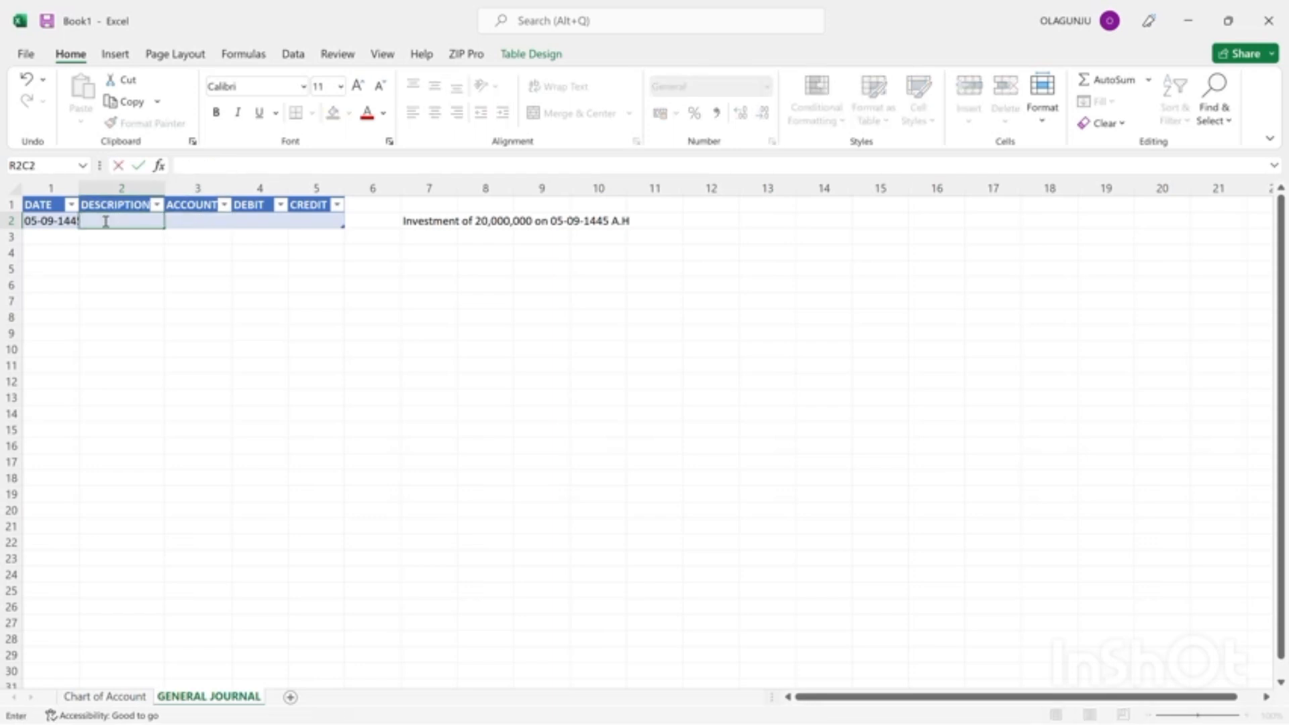
pyautogui.write('investment')
pyautogui.press('Tab')
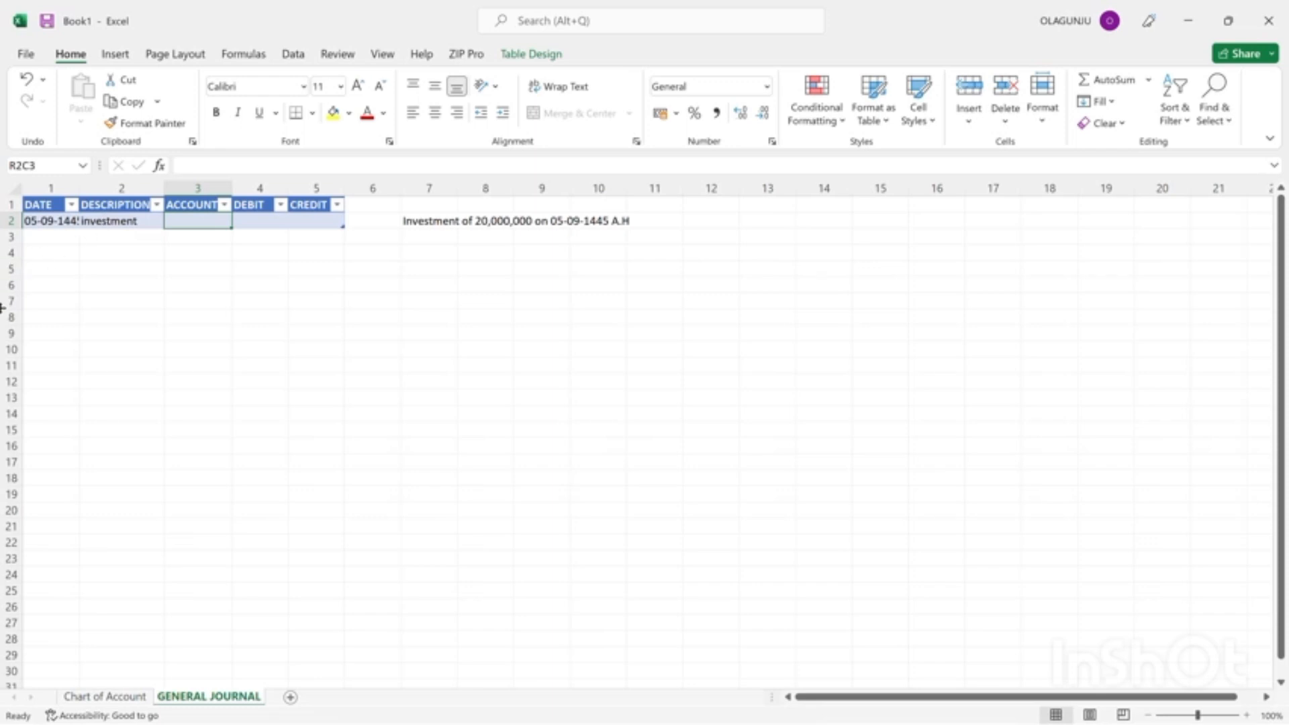
# Add the heading "INDIVIDUAL ACCOUNT" in row 1, column 5 of the Chart of Account sheet.
pyautogui.click(105, 697)
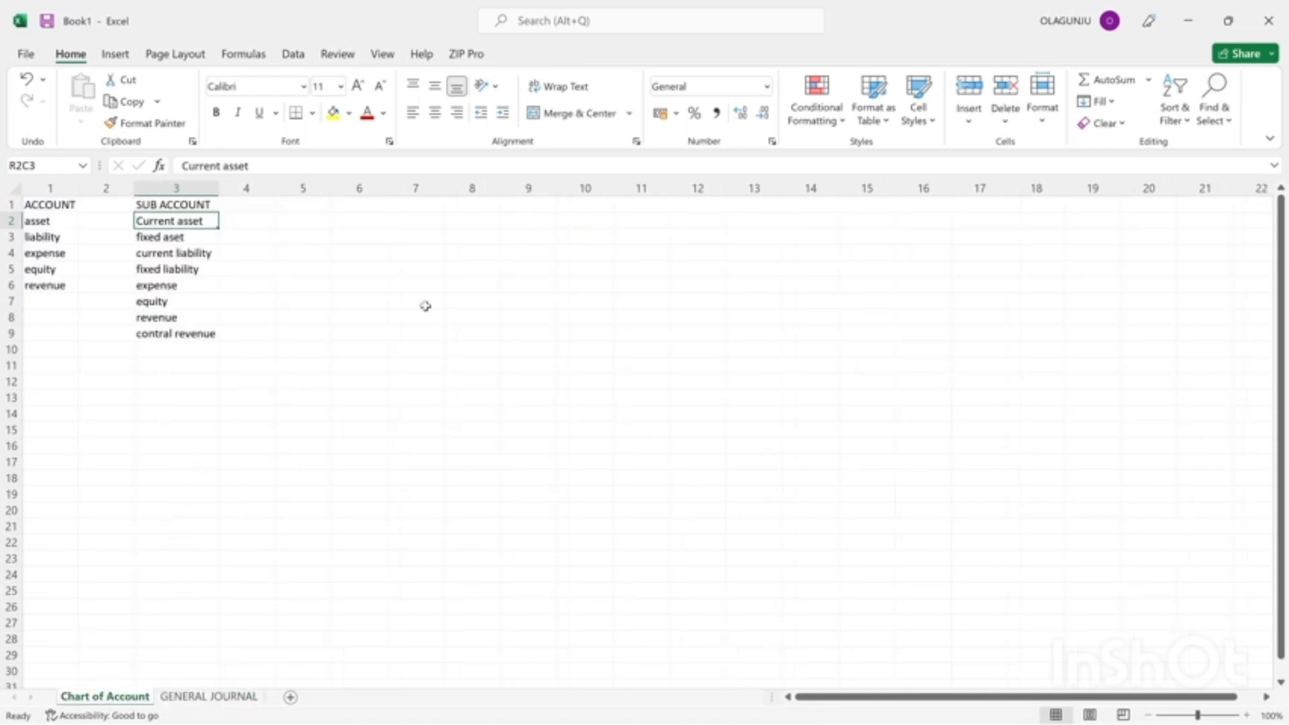
pyautogui.click(561, 27)
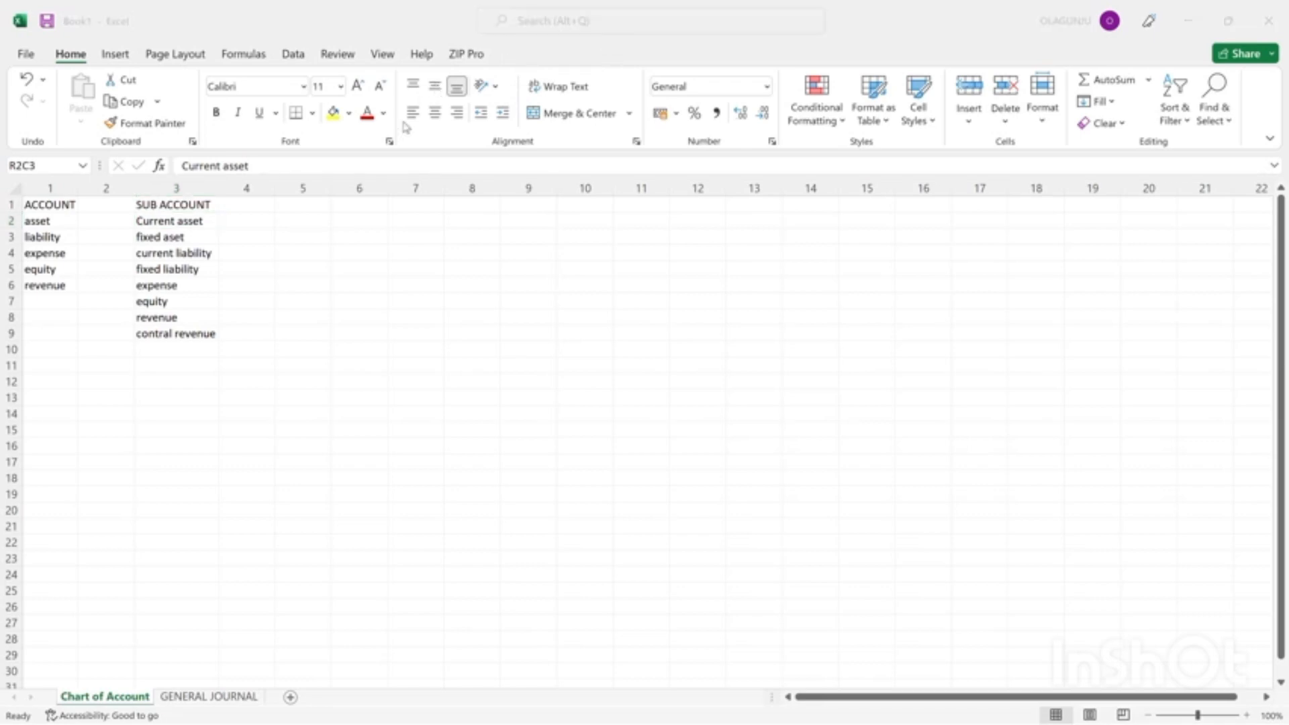
pyautogui.click(289, 203)
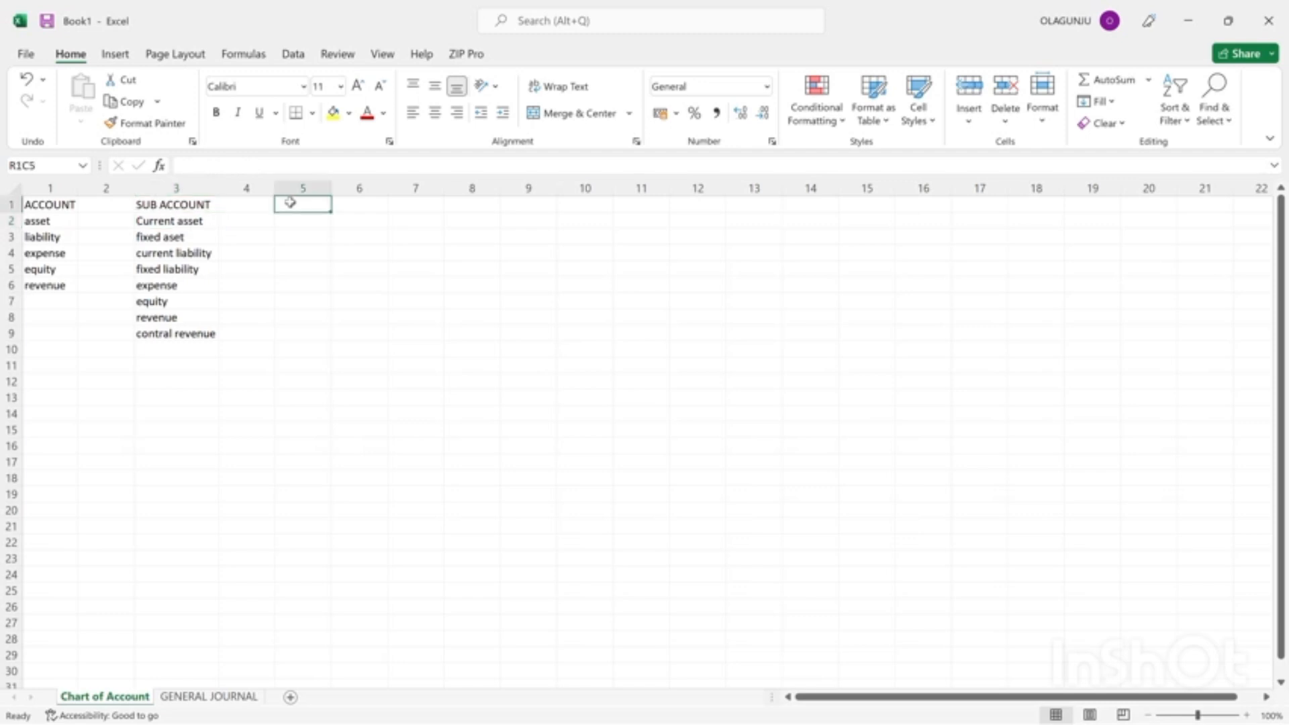
pyautogui.write('i')
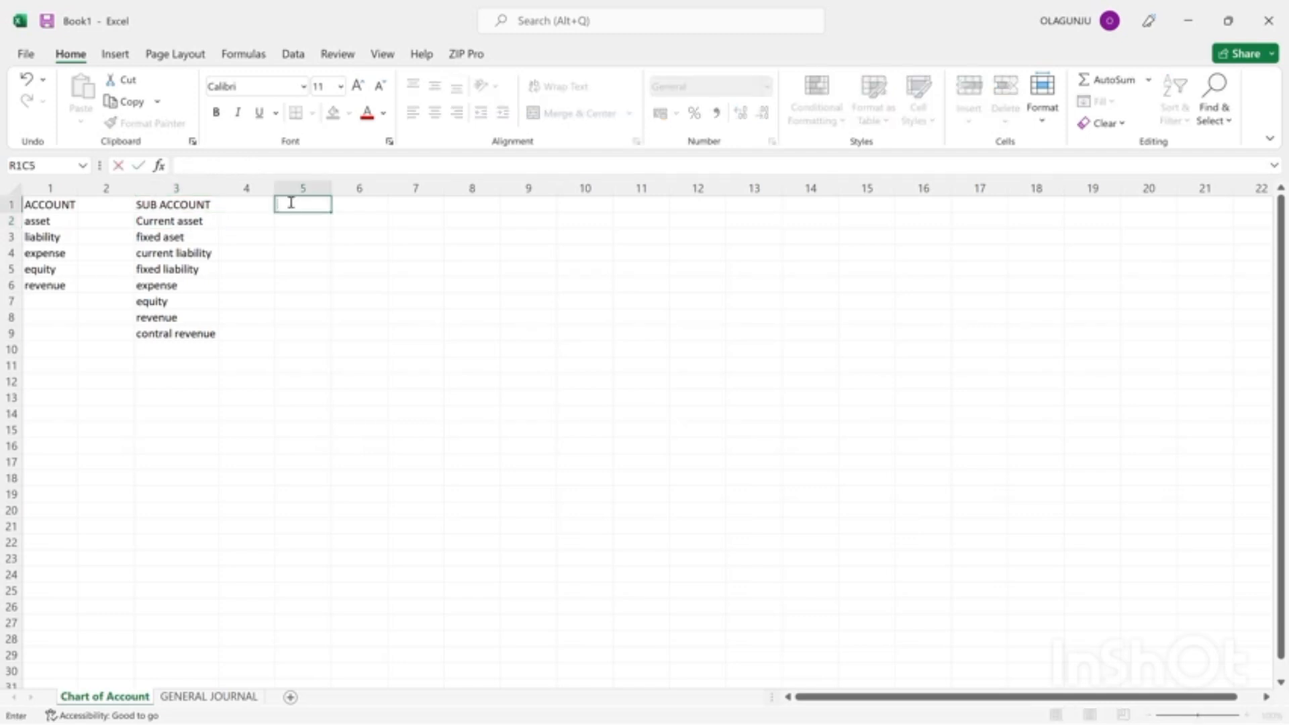
pyautogui.write('U')
pyautogui.press('BackSpace')
pyautogui.write('INDIVIDUAL ACC')
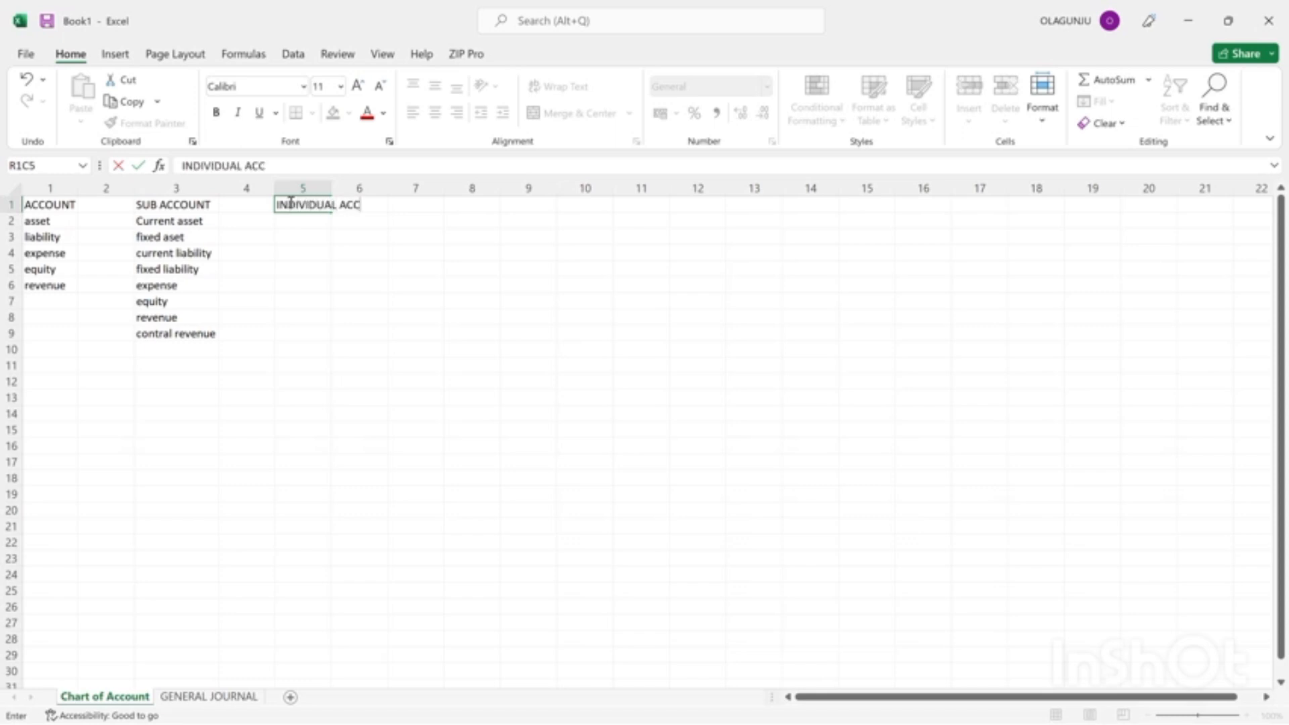
pyautogui.write('OUNT')
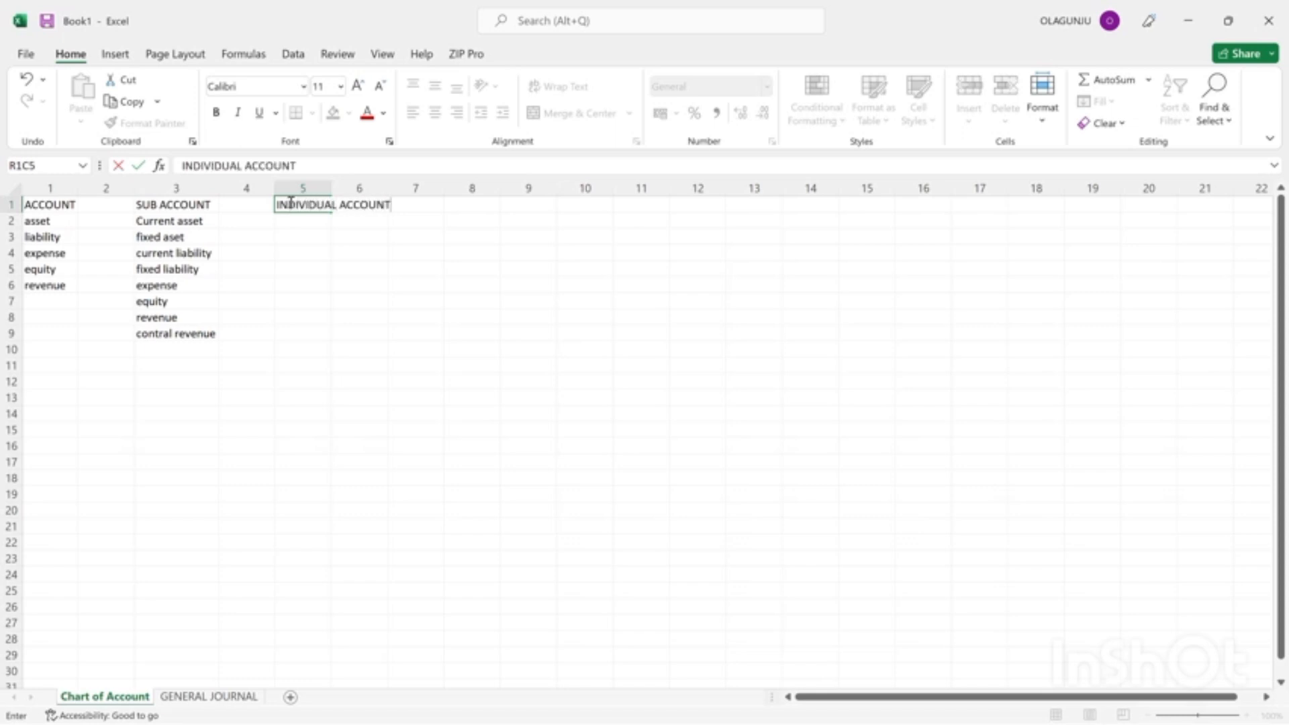
# Fit the width of column 5 to its "INDIVIDUAL ACCOUNT" heading.
pyautogui.click(329, 186)
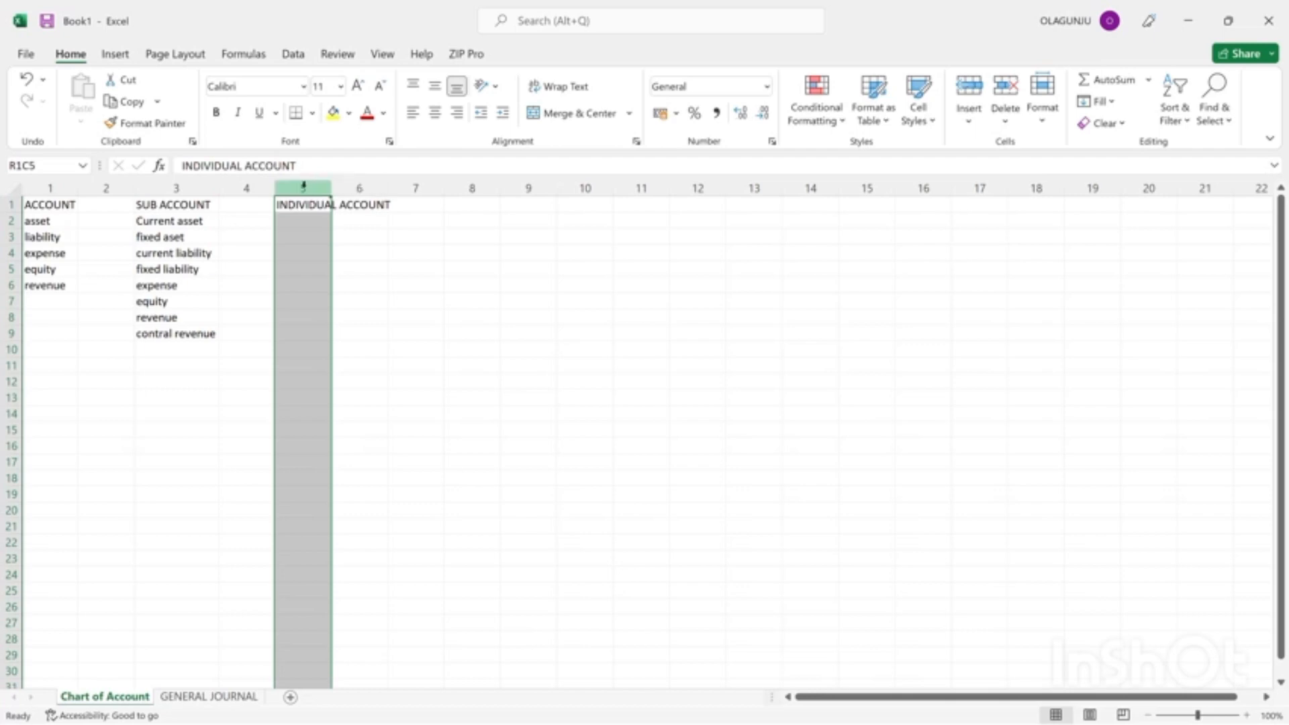
pyautogui.moveTo(304, 188)
pyautogui.mouseDown()
pyautogui.moveTo(344, 190)
pyautogui.moveTo(328, 189)
pyautogui.mouseUp()
pyautogui.doubleClick(332, 188)
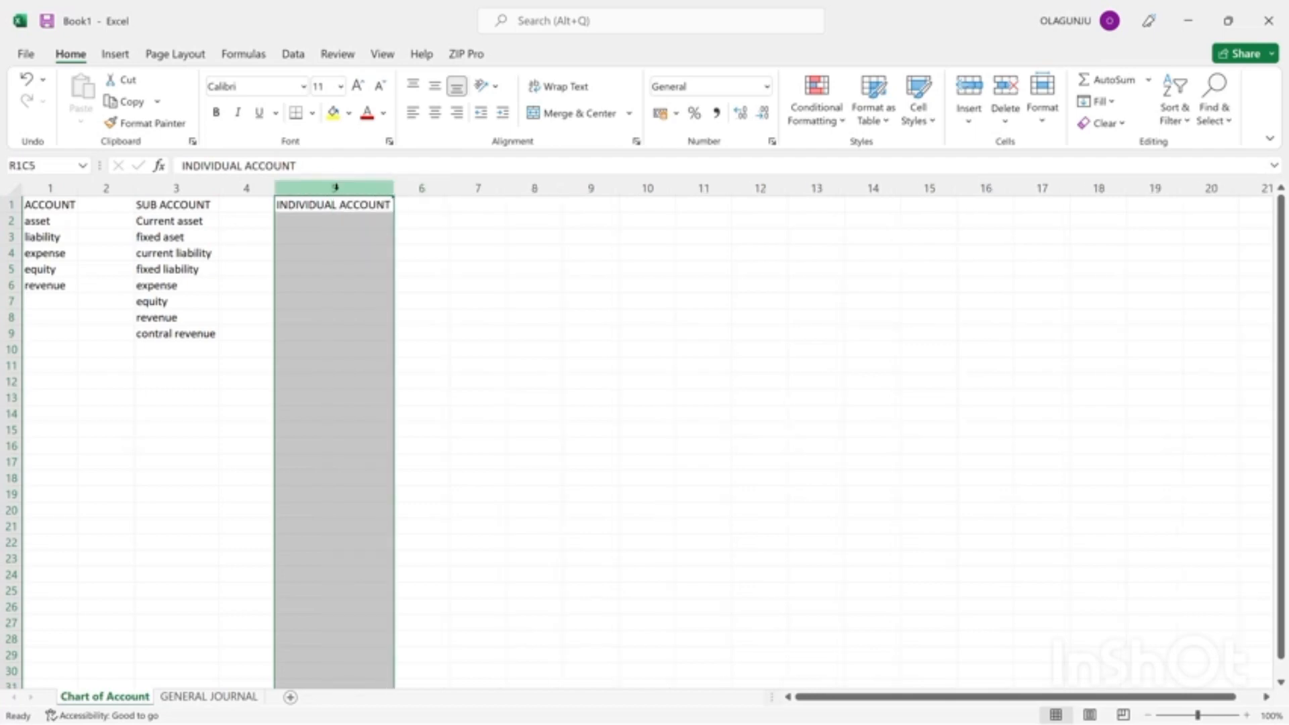
# Enter "equity" in the first row under the INDIVIDUAL ACCOUNT heading.
pyautogui.click(337, 220)
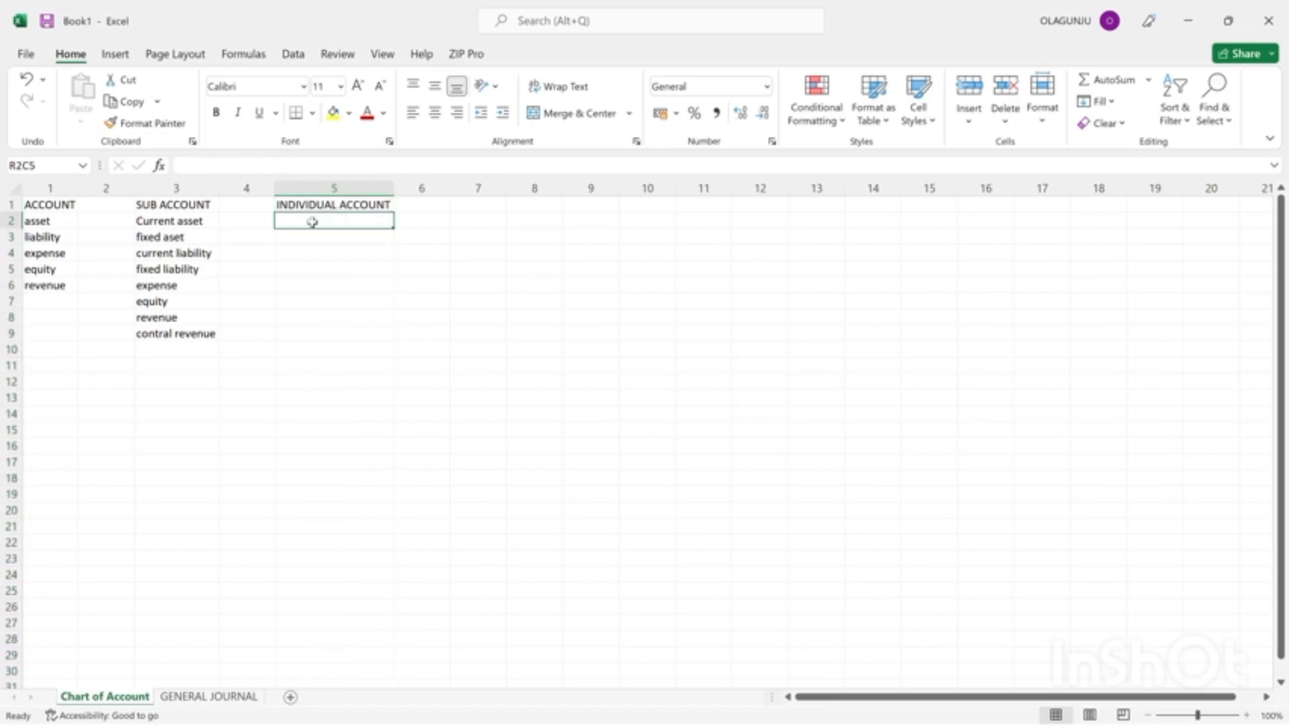
pyautogui.write('equity')
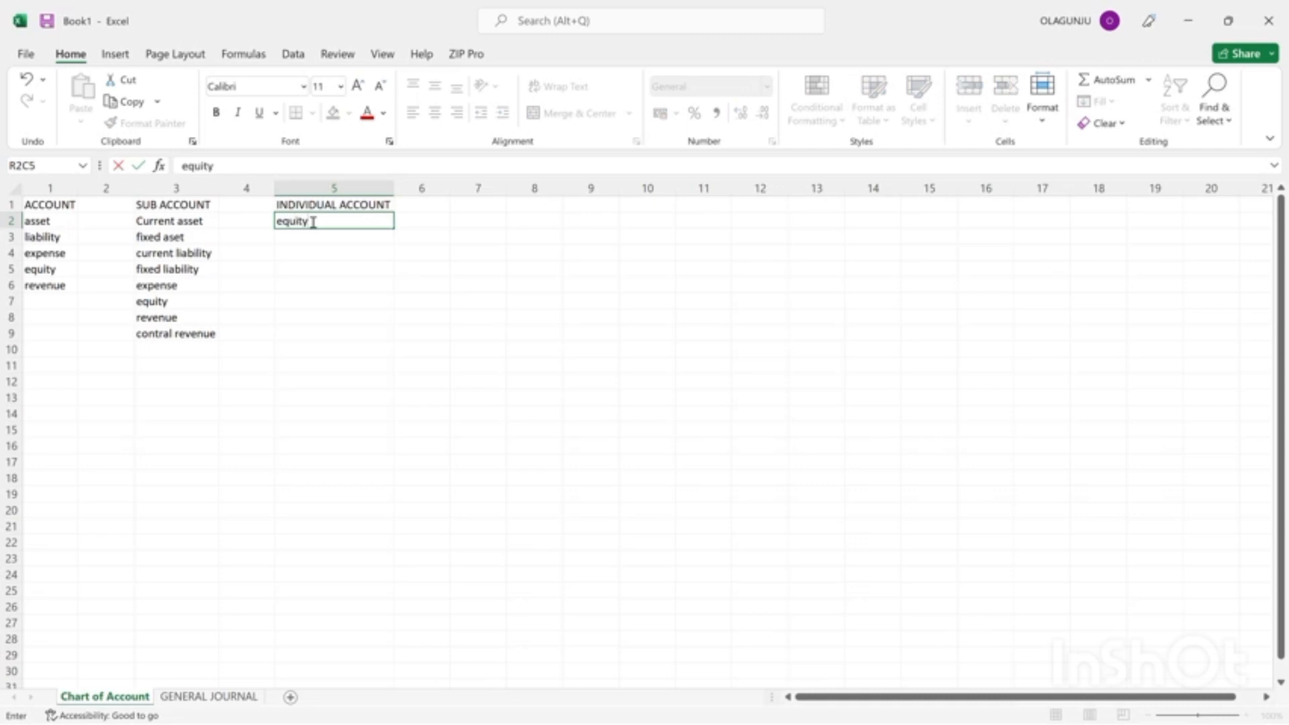
pyautogui.press('Return')
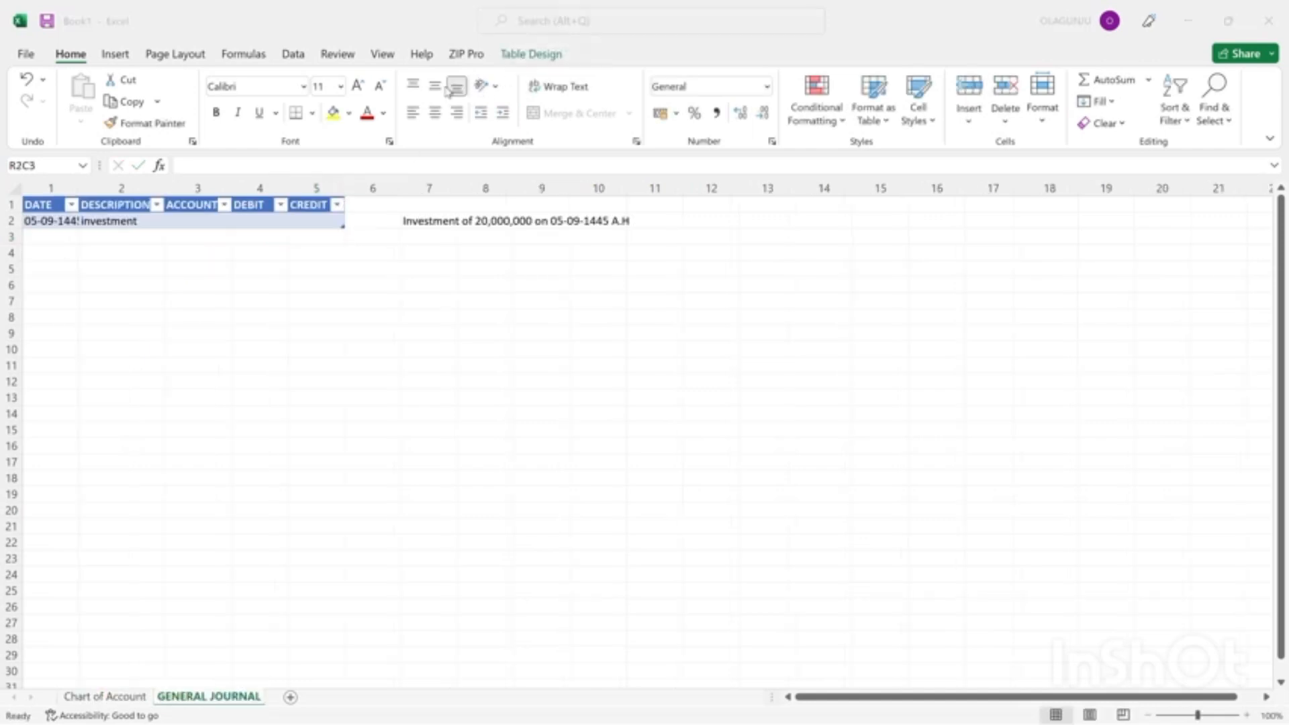
# In the general journal table, enter "Equity" and "bank" in the first two rows of the ACCOUNT column.
pyautogui.click(194, 219)
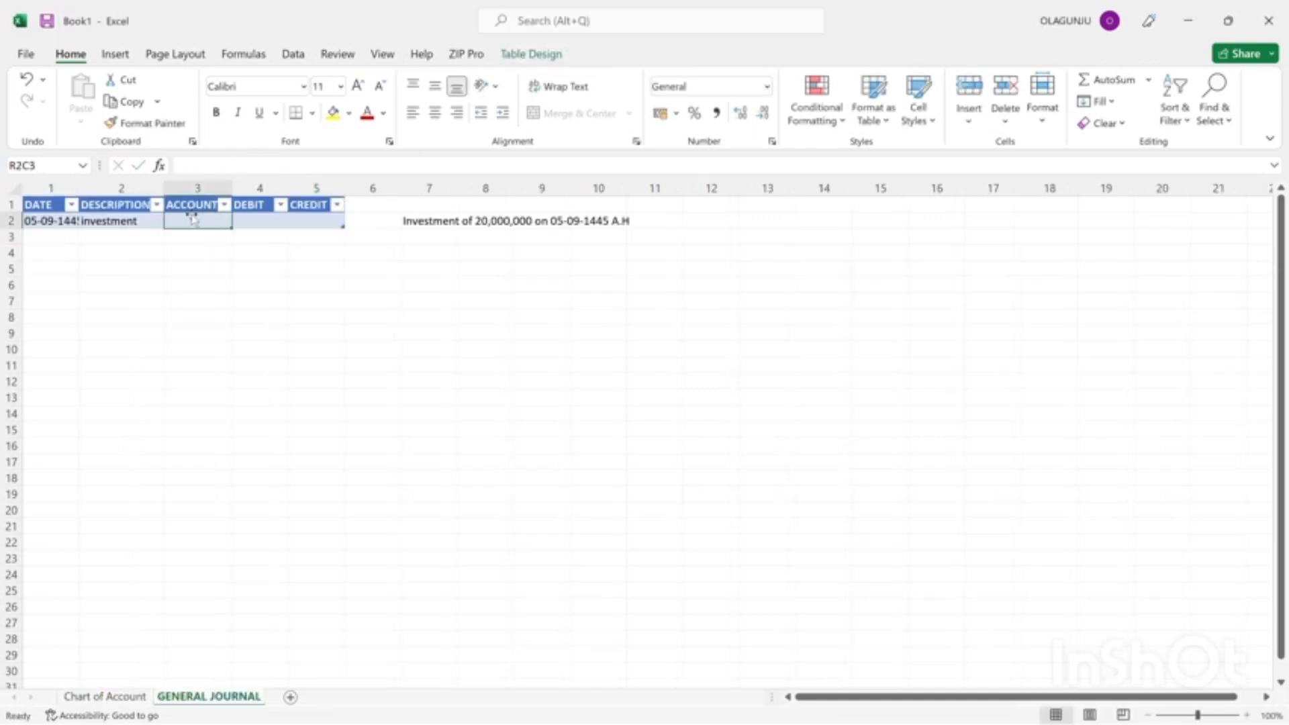
pyautogui.write('Equ')
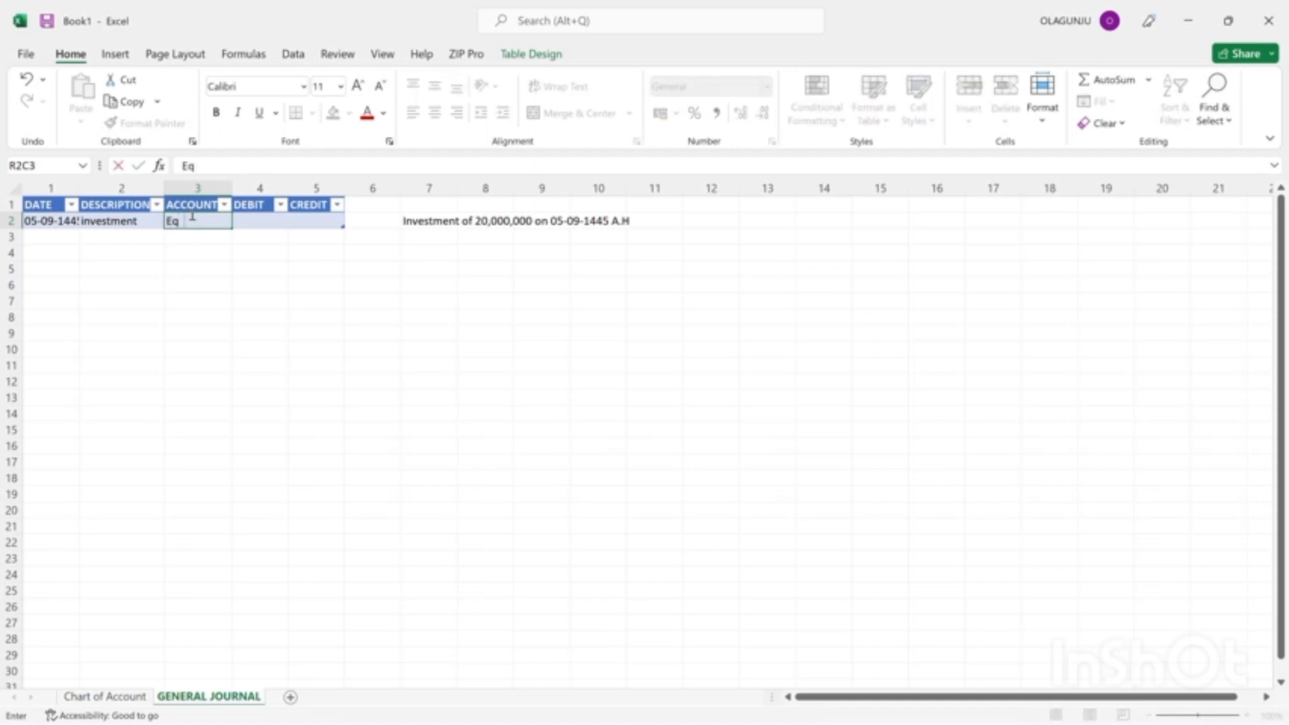
pyautogui.press('BackSpace')
pyautogui.write('uity')
pyautogui.press('Return')
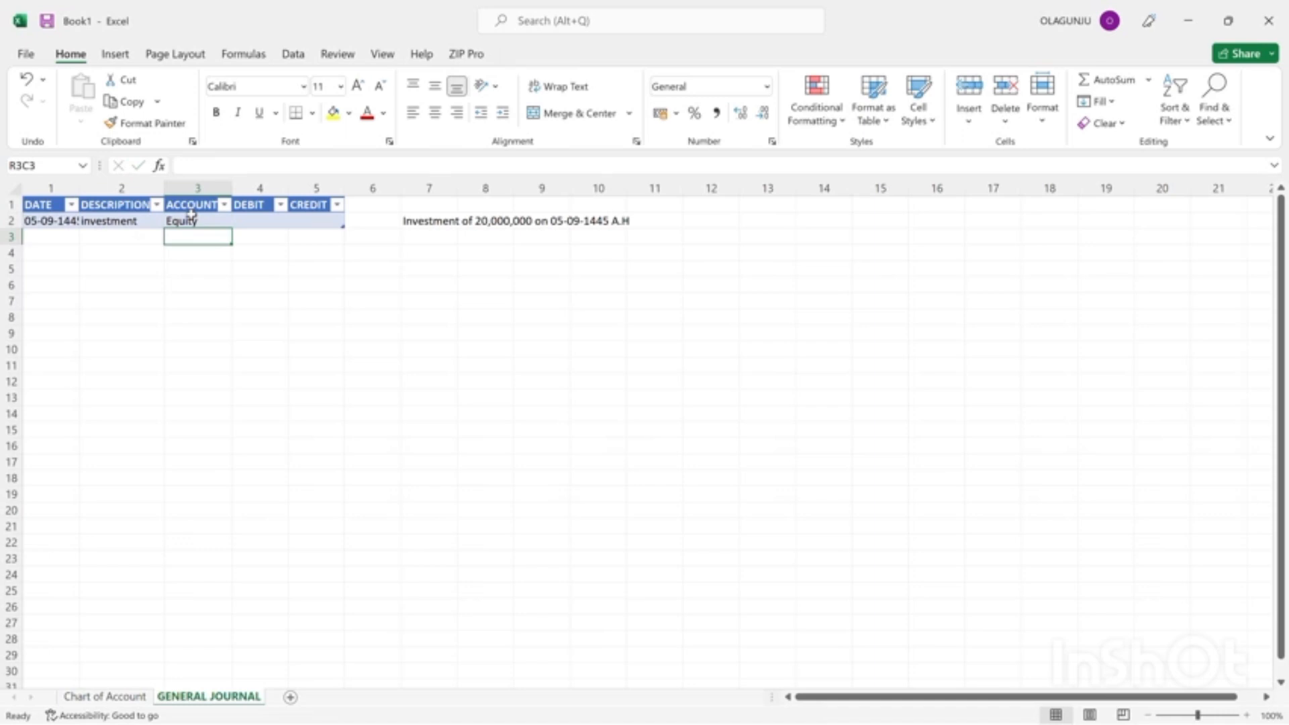
pyautogui.write('bank')
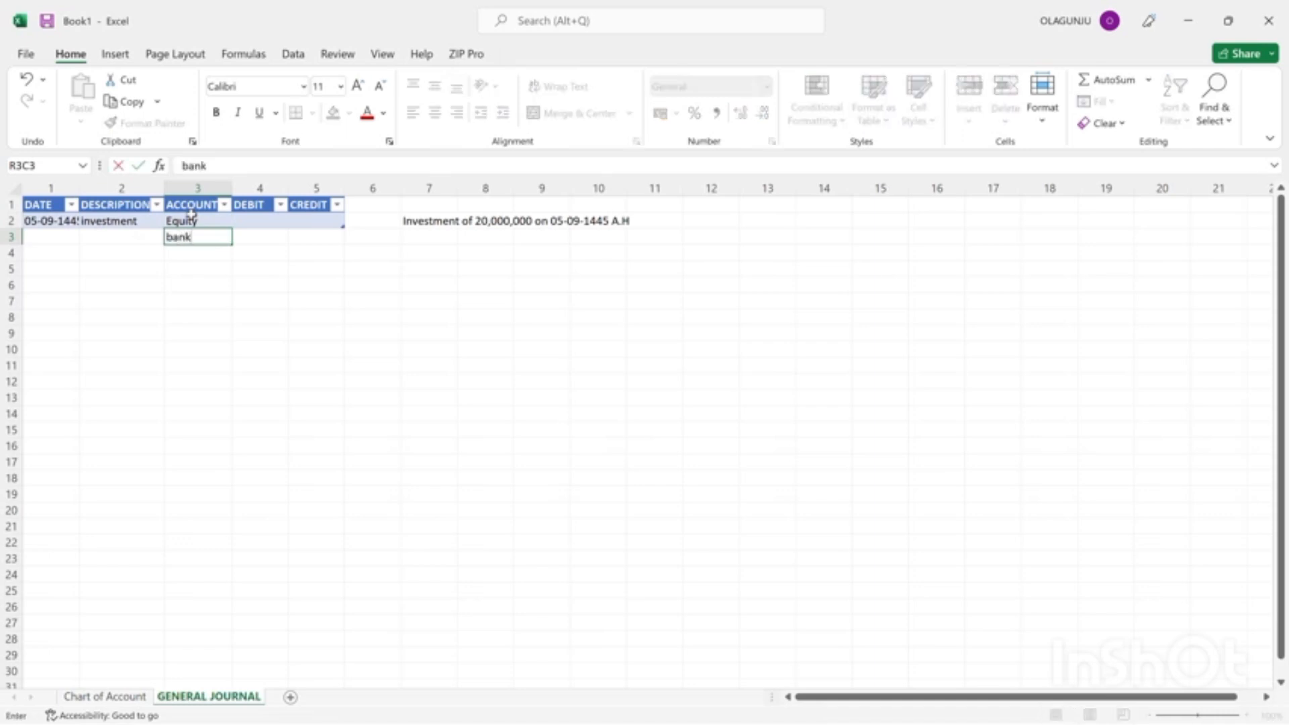
pyautogui.press('Return')
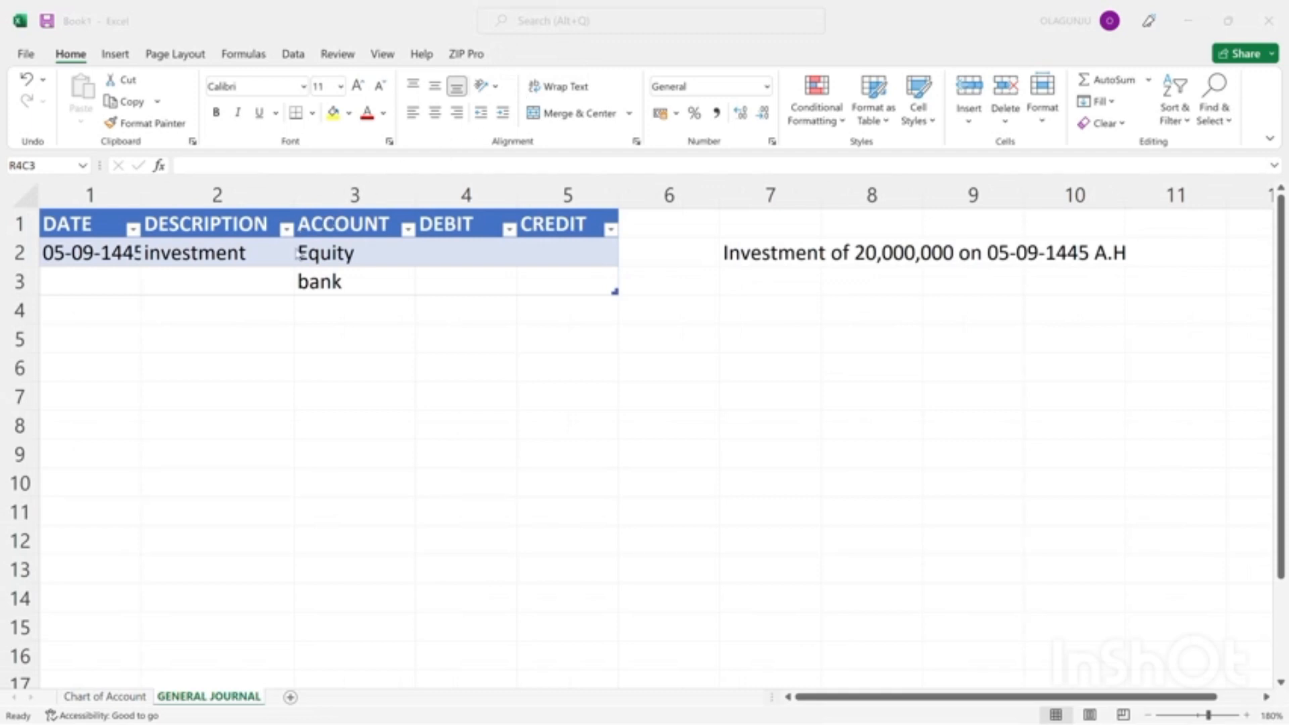
# Copy the two ACCOUNT entries from the general journal to the Chart of Account sheet, starting in row 2 under INDIVIDUAL ACCOUNT.
pyautogui.click(321, 282)
pyautogui.click(326, 260)
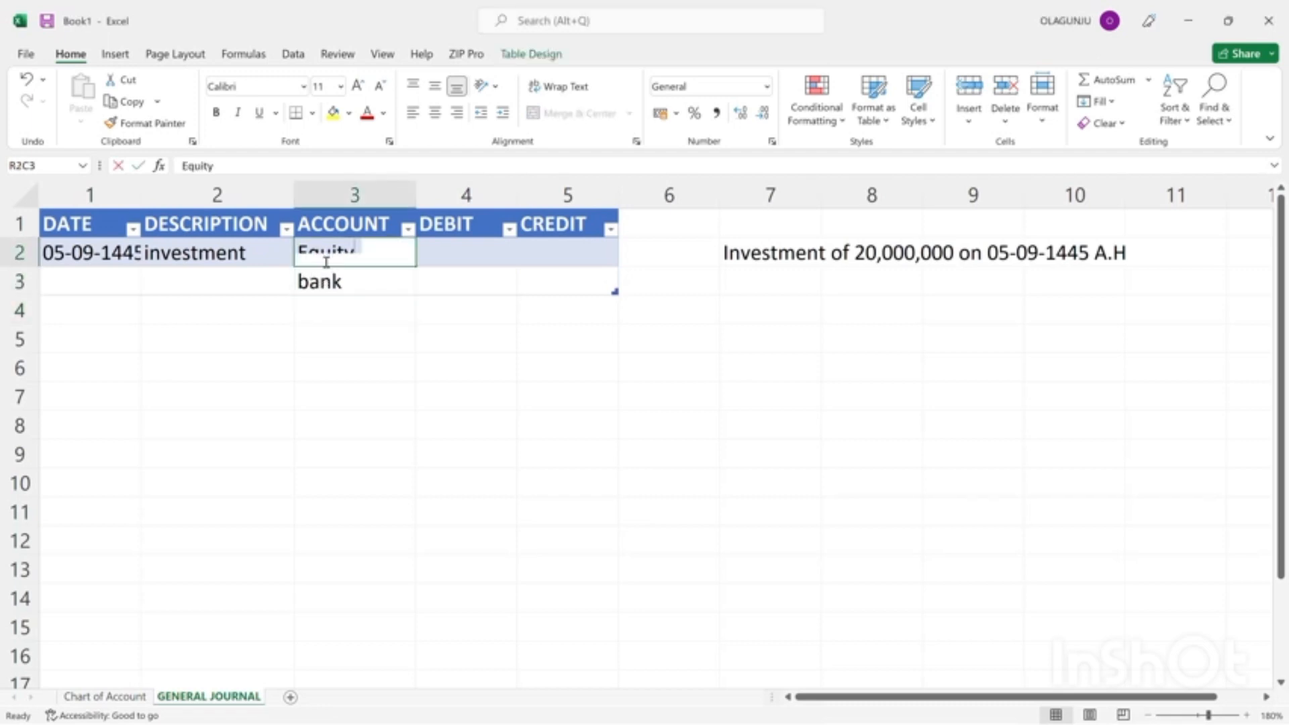
pyautogui.click(335, 307)
pyautogui.moveTo(248, 308); pyautogui.dragTo(364, 277)
pyautogui.click(321, 260)
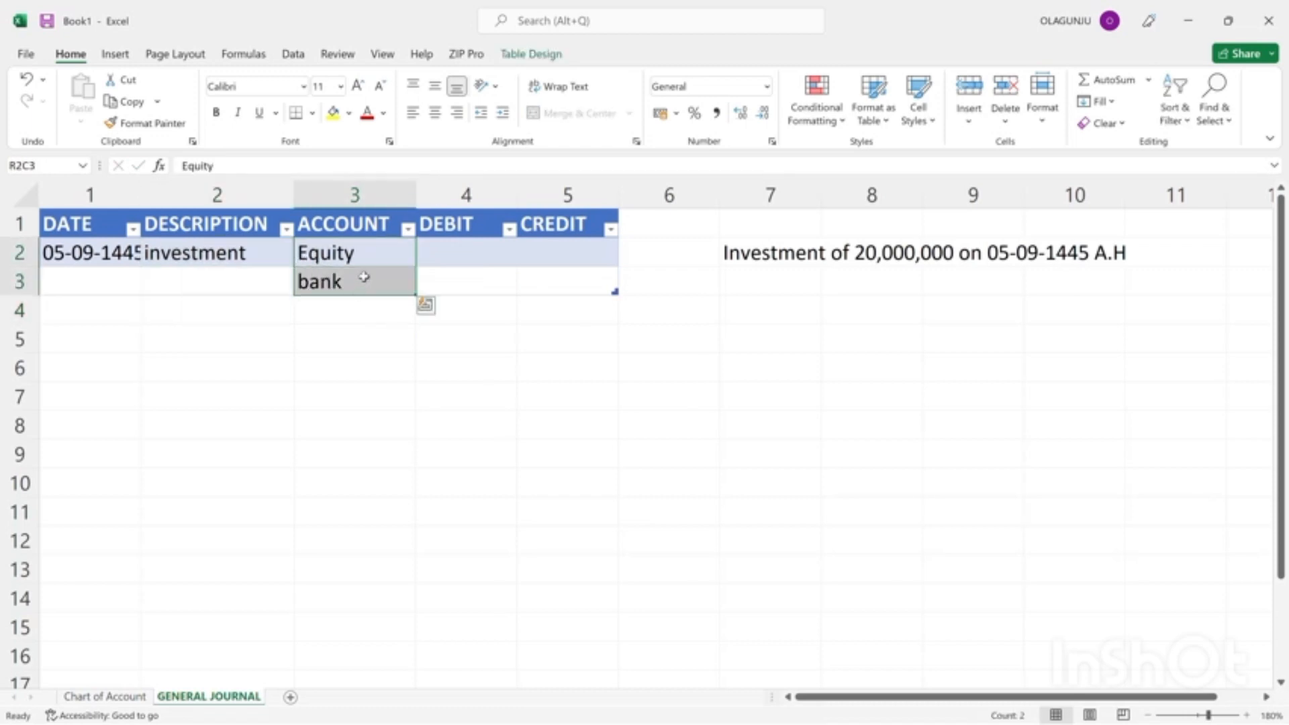
pyautogui.hotkey('ctrl', 'c')
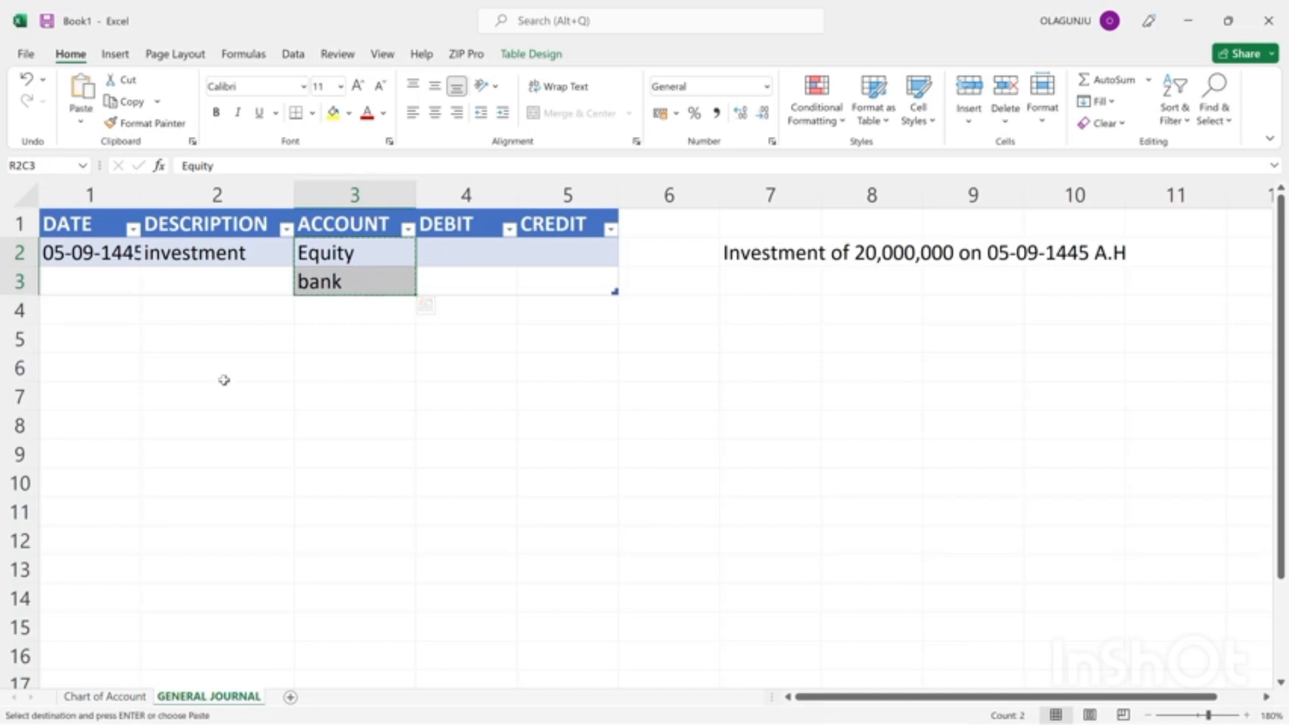
pyautogui.click(97, 683)
pyautogui.click(97, 695)
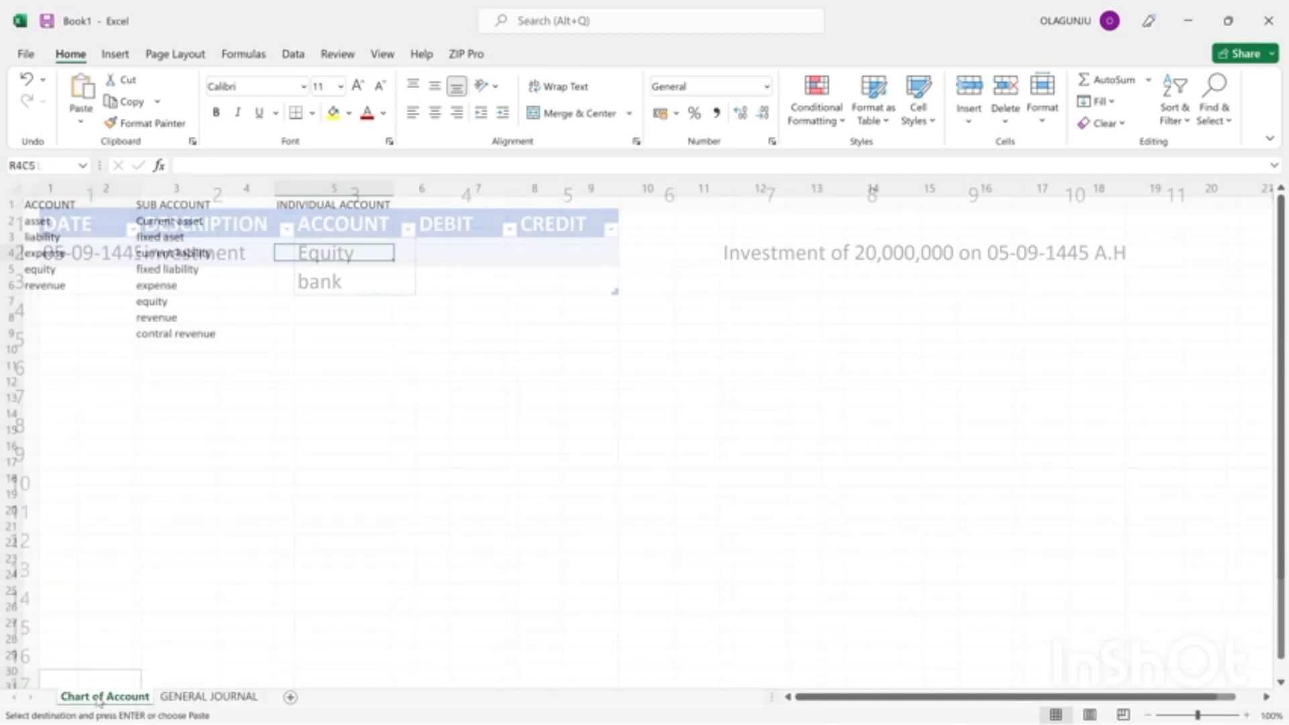
pyautogui.click(285, 221)
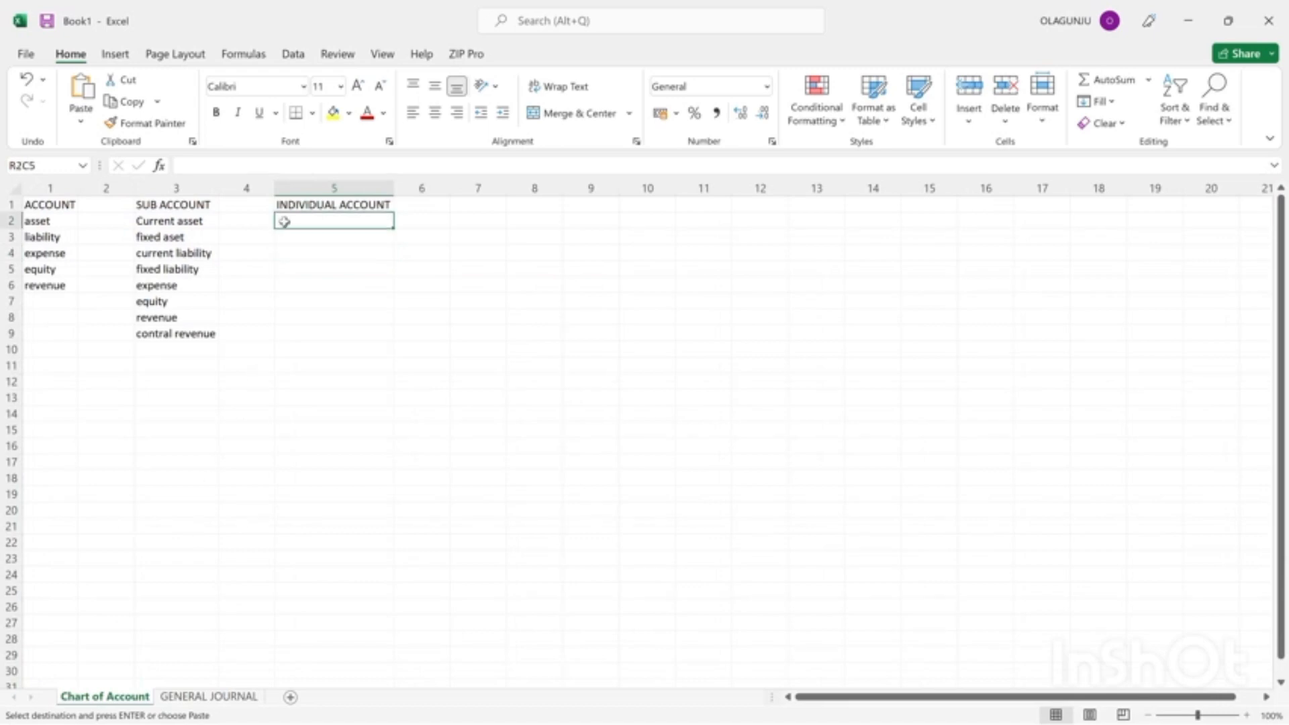
pyautogui.hotkey('ctrl', 'v')
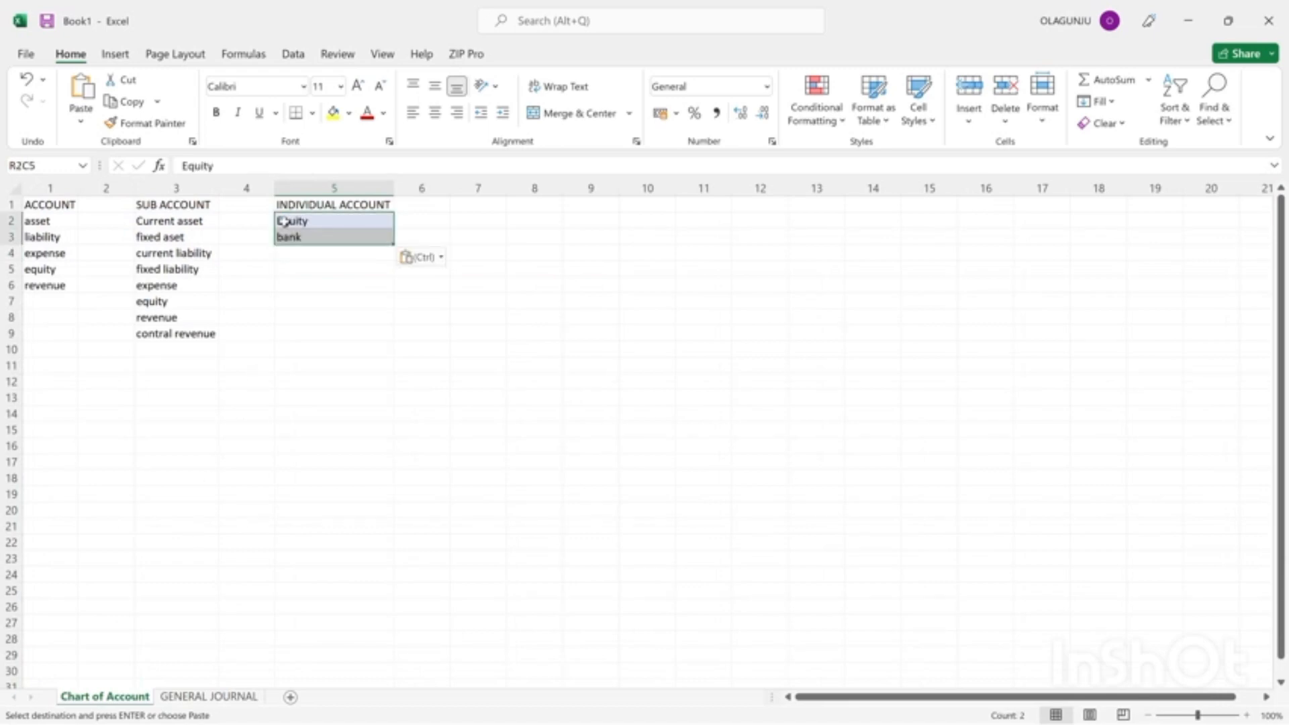
pyautogui.click(331, 268)
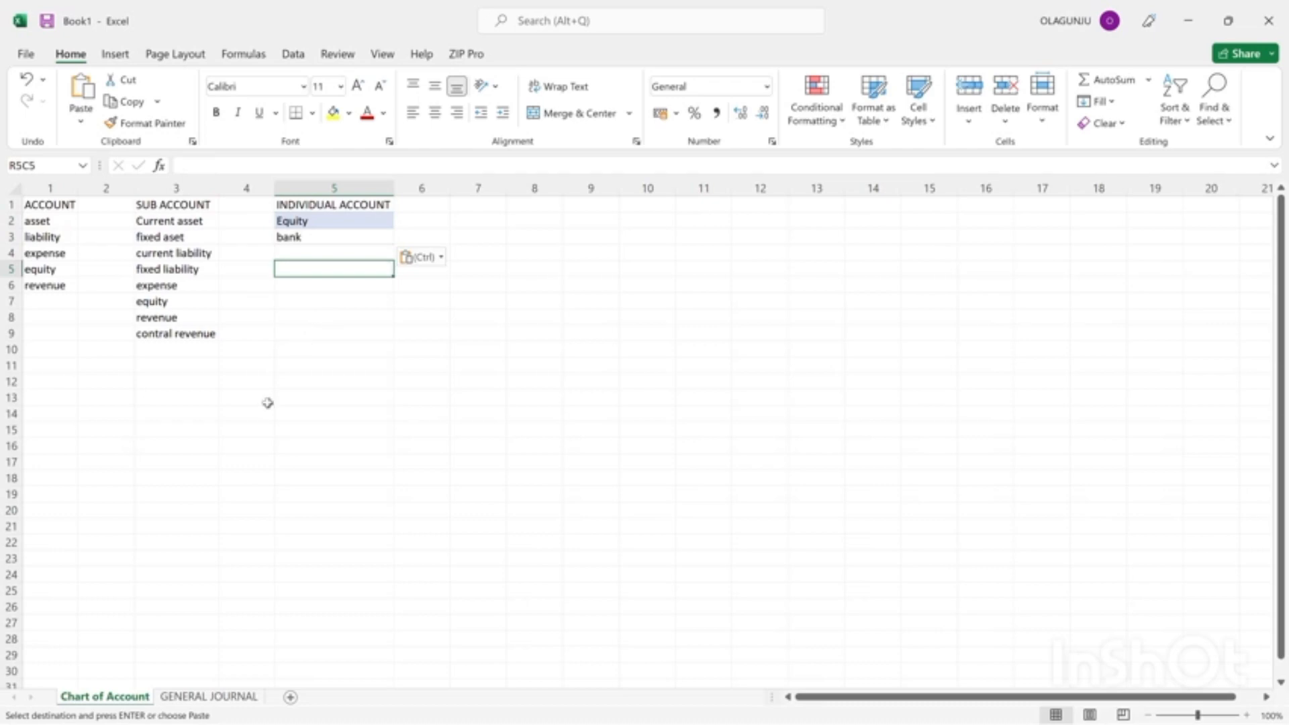
pyautogui.click(250, 435)
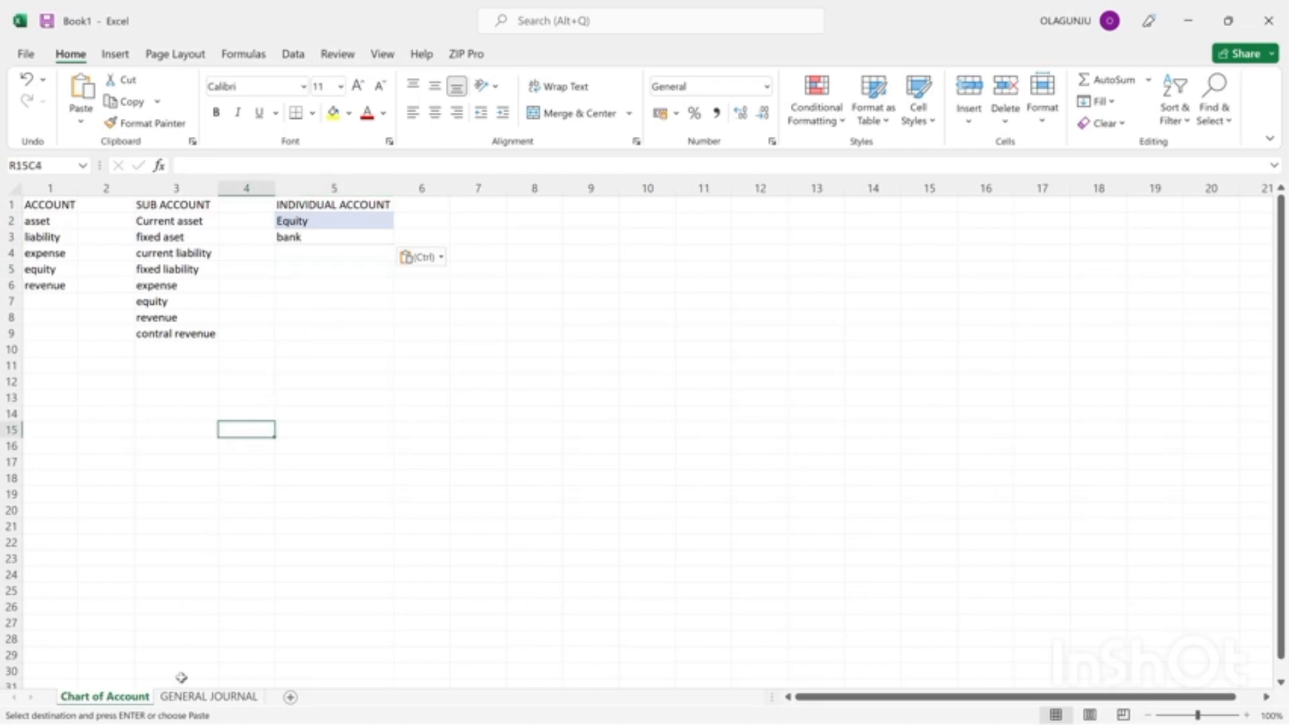
# Swap the general journal's ACCOUNT entries, putting "bank" in row 2 and "equity" in row 3.
pyautogui.click(187, 698)
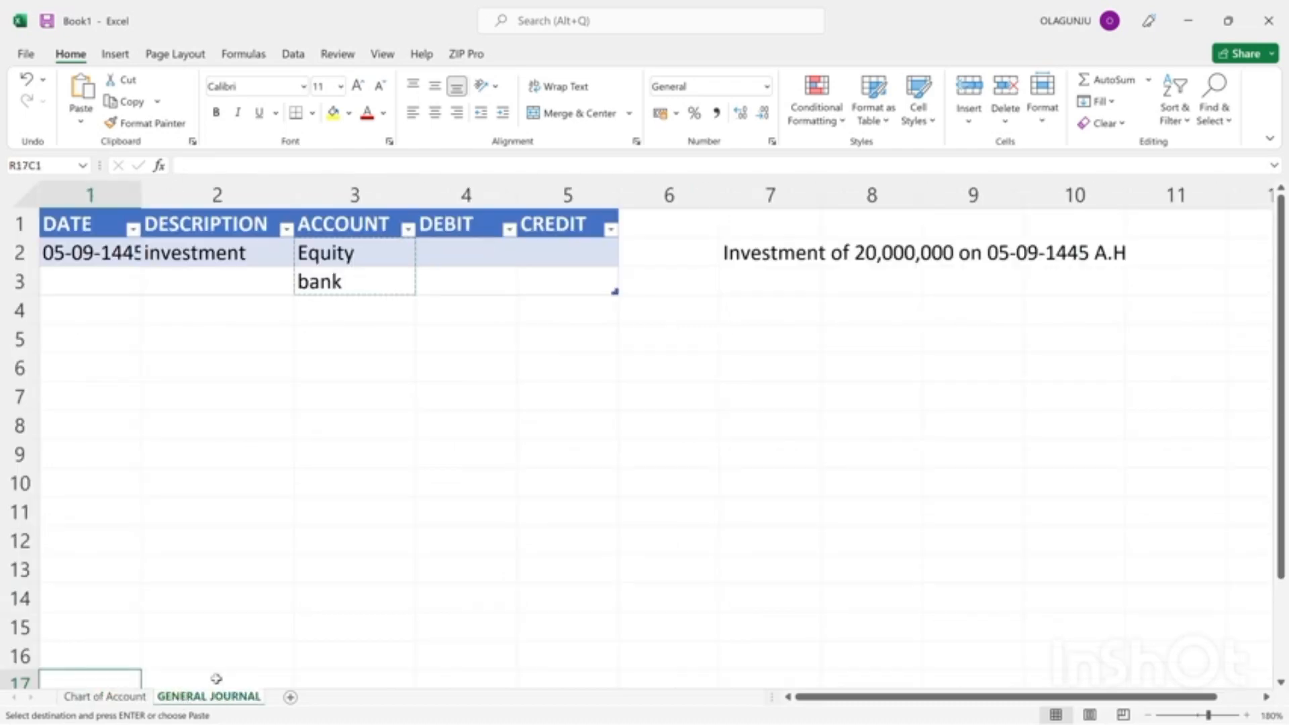
pyautogui.click(455, 253)
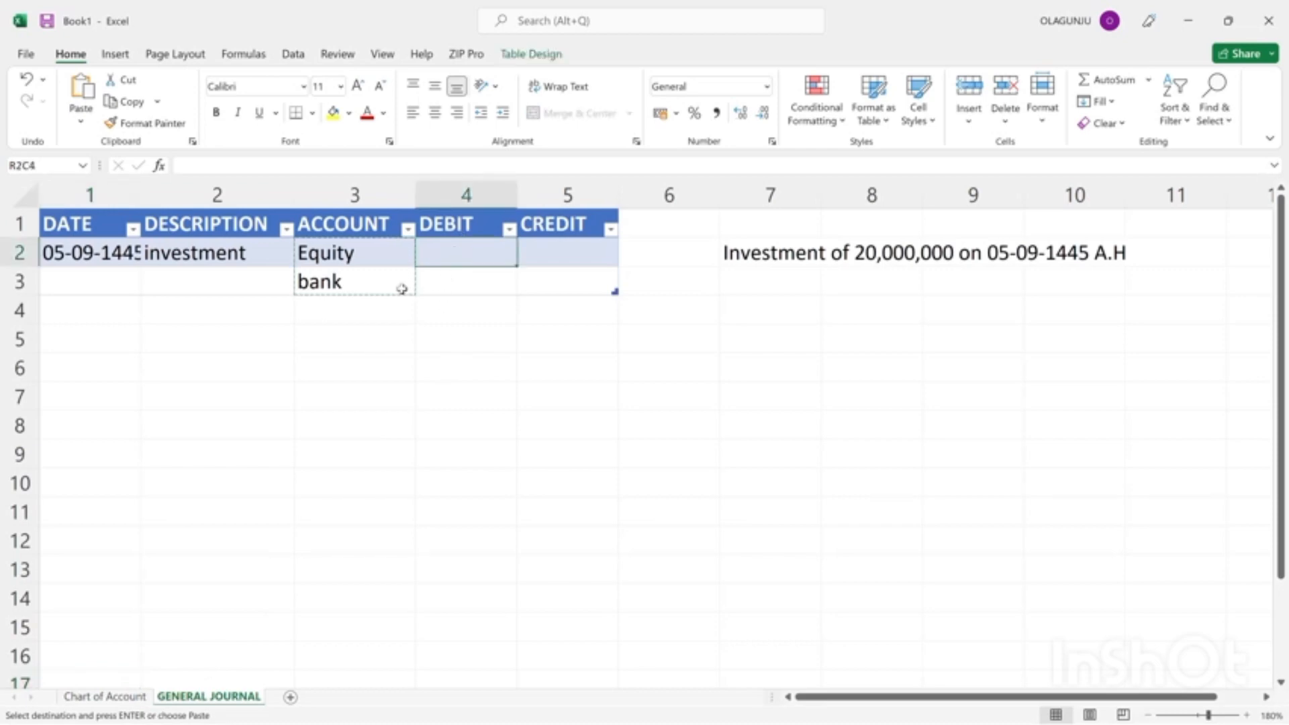
pyautogui.click(363, 264)
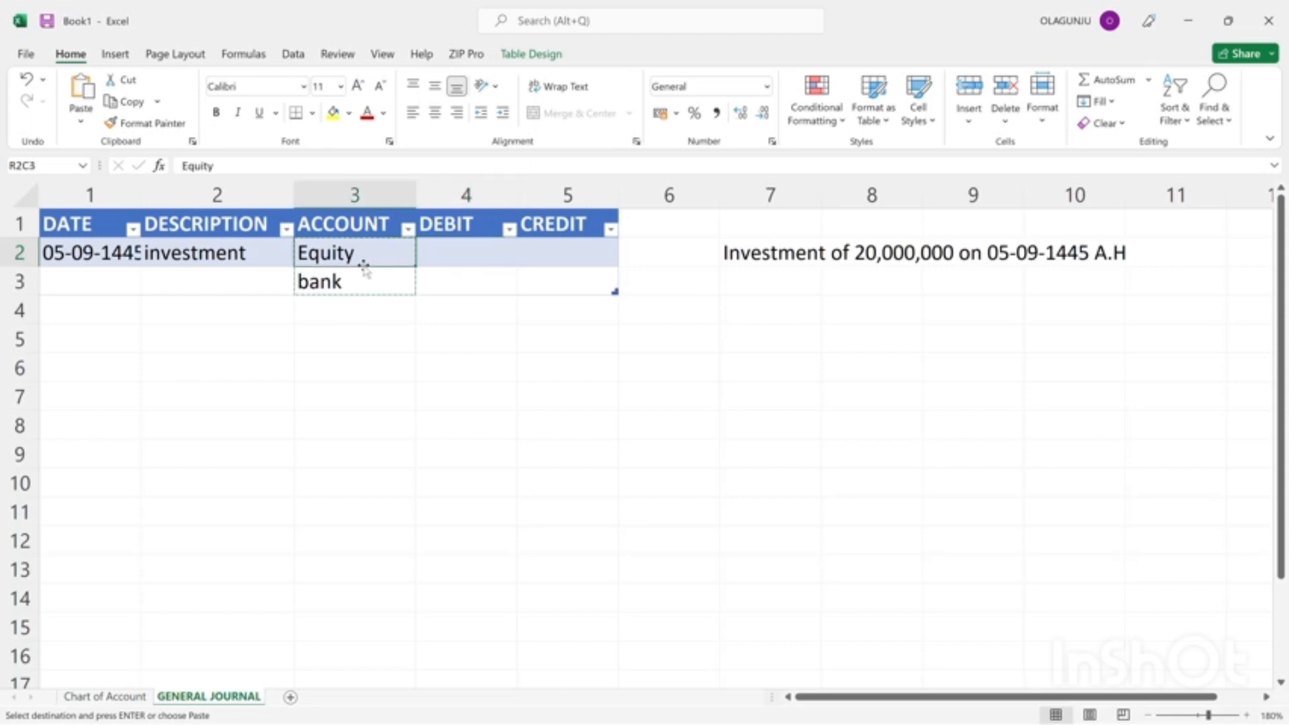
pyautogui.press('Escape')
pyautogui.press('BackSpace')
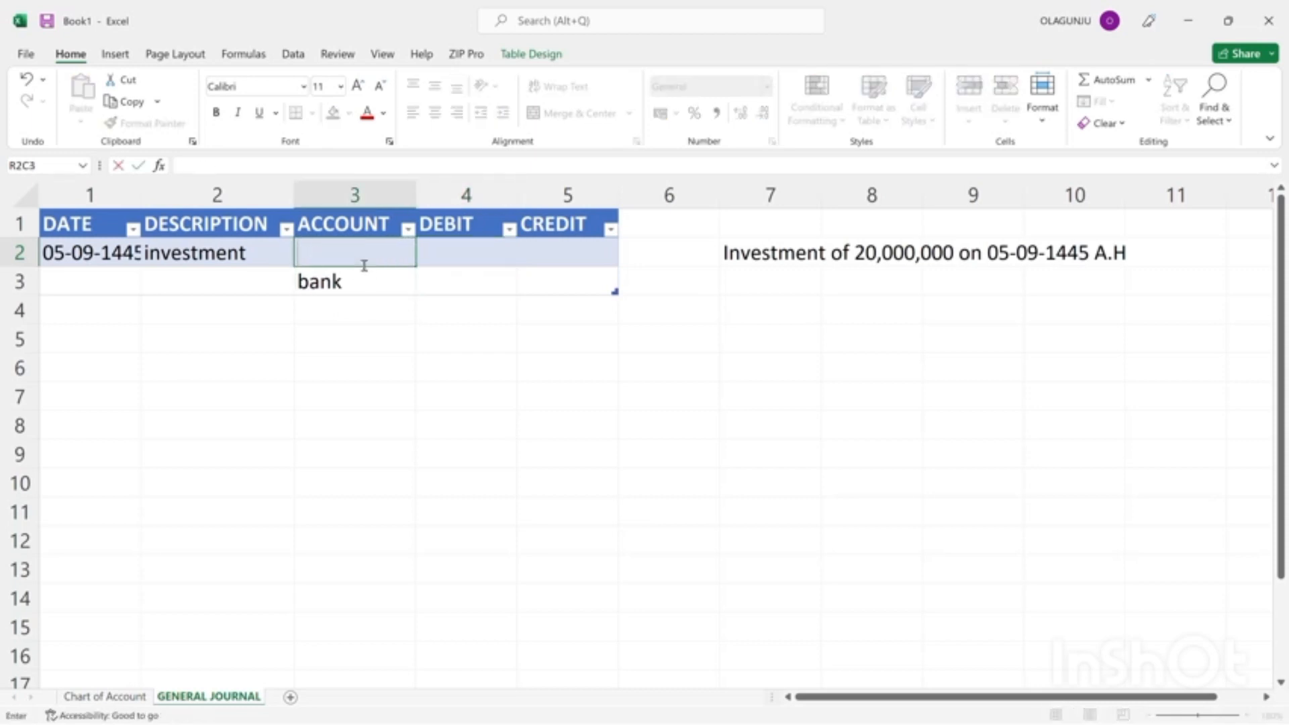
pyautogui.write('bank')
pyautogui.press('Return')
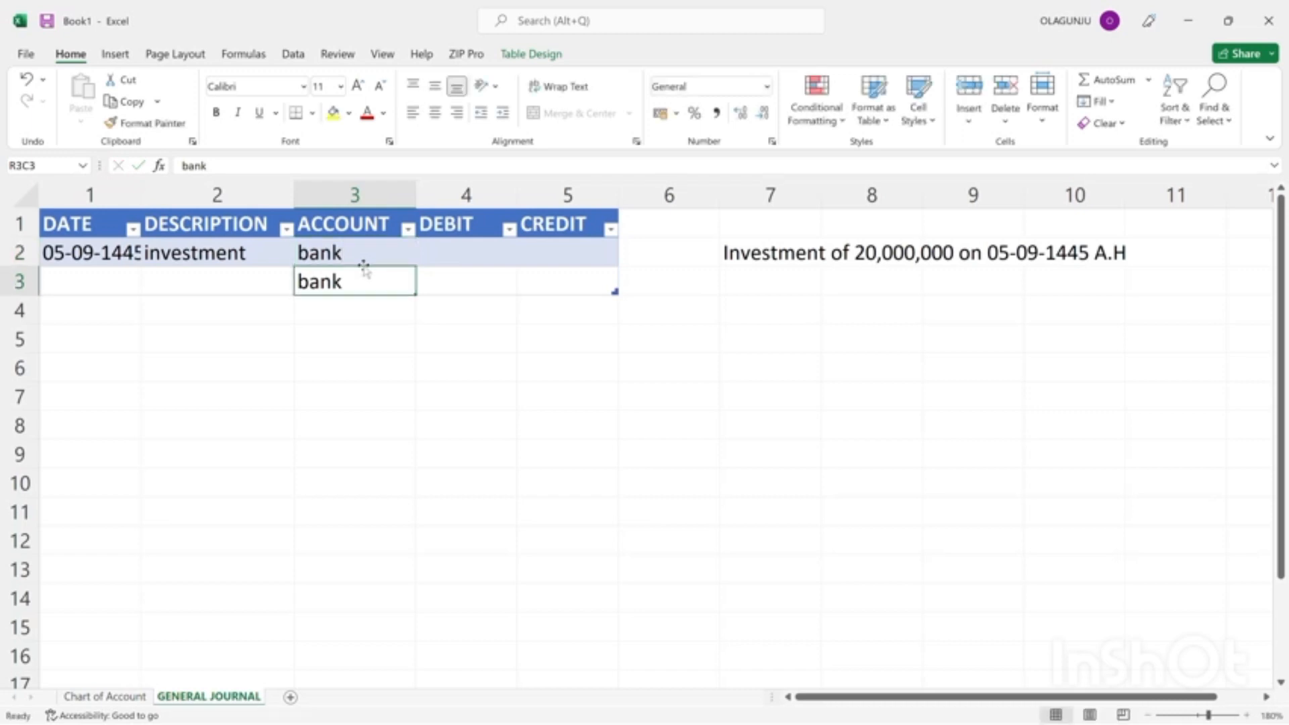
pyautogui.press('BackSpace')
pyautogui.write('eq')
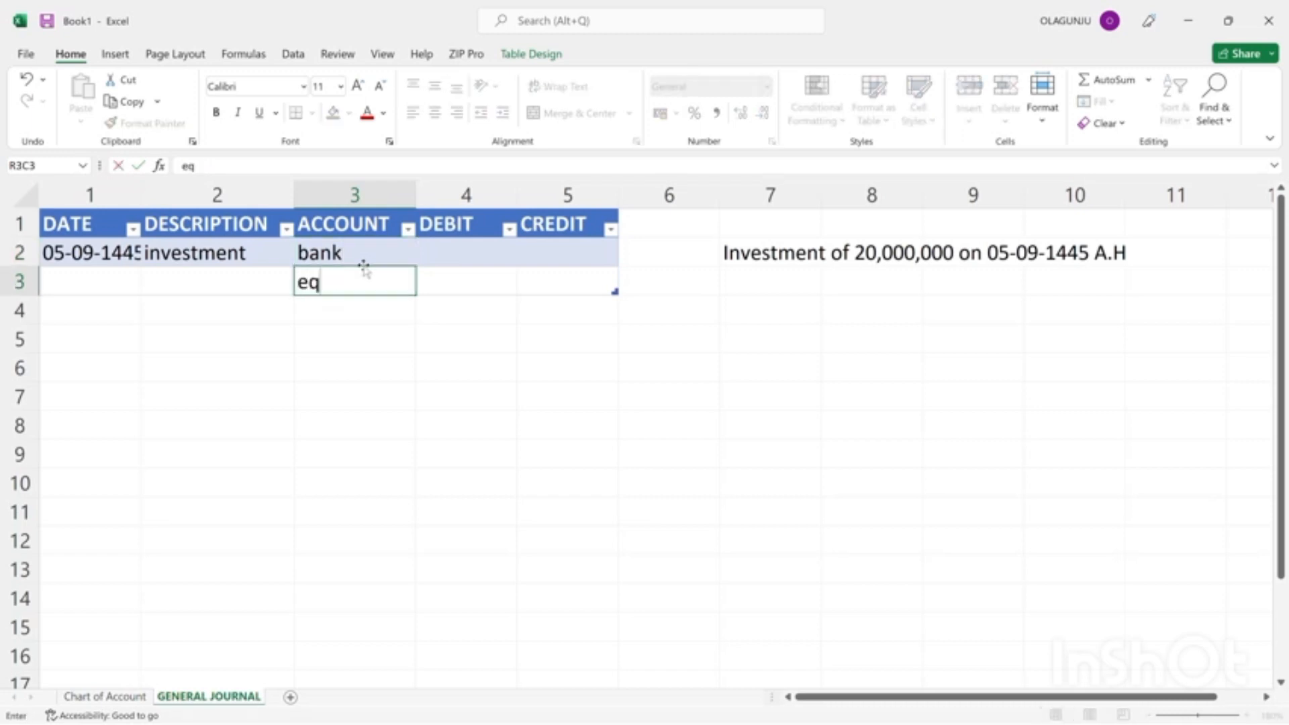
pyautogui.write('uity')
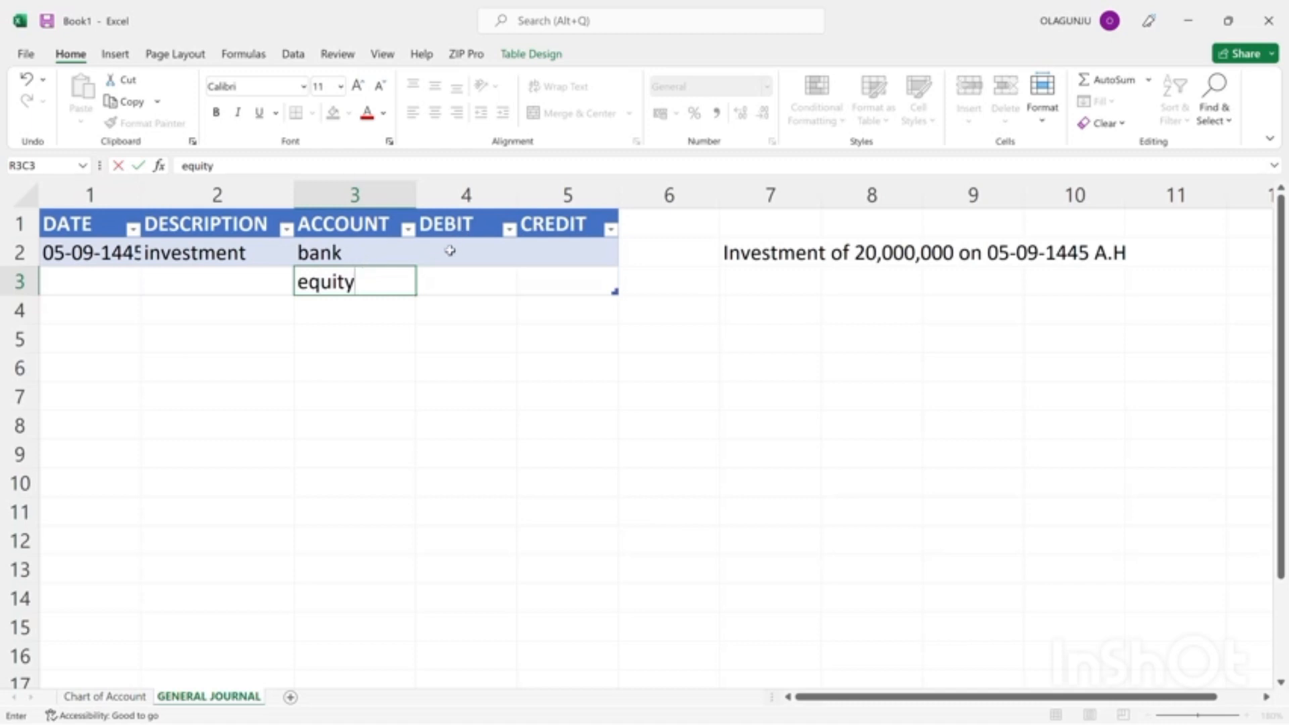
# Enter 20,000,000 as the DEBIT amount for the bank row of the journal.
pyautogui.click(450, 250)
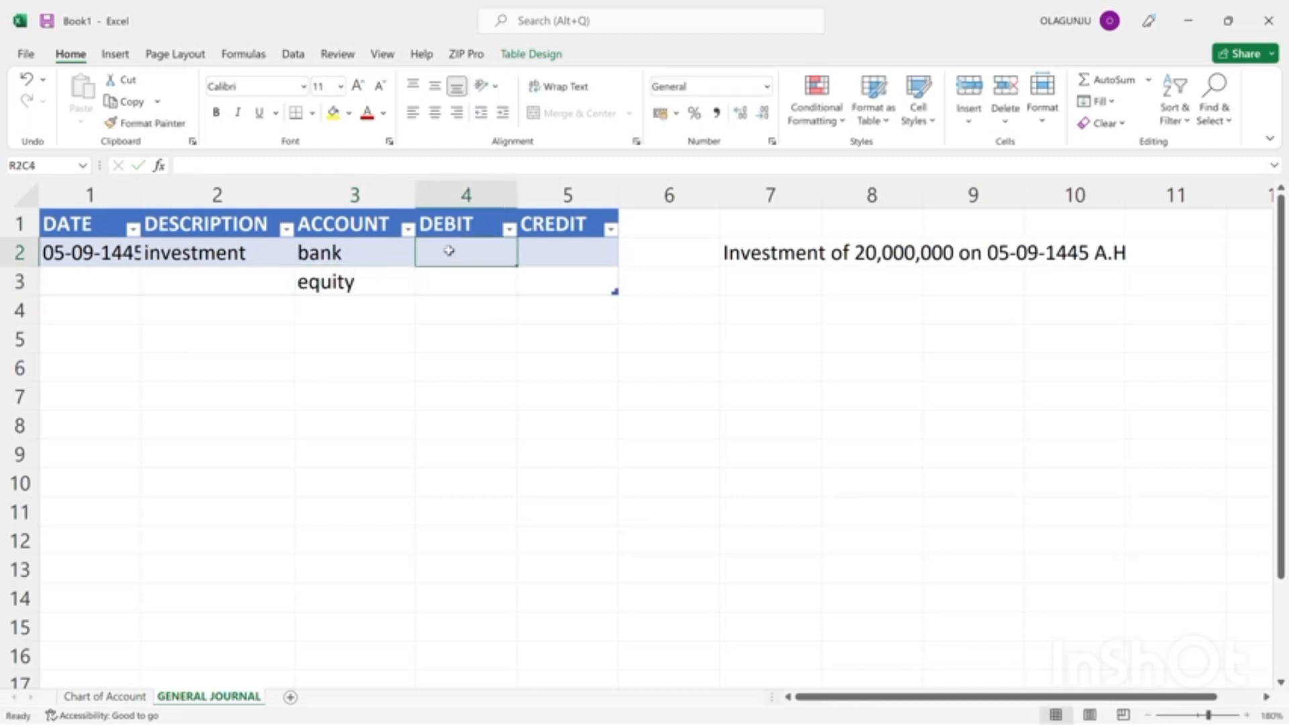
pyautogui.write('2')
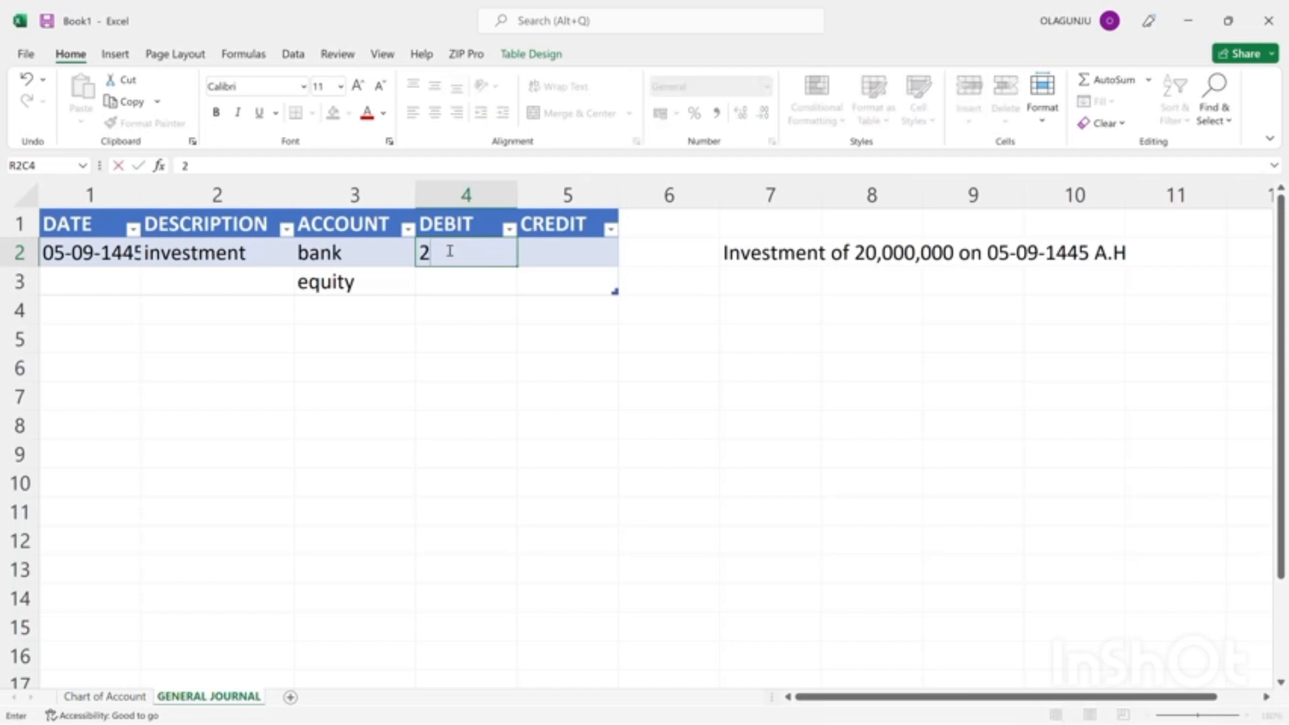
pyautogui.write('0,000,000')
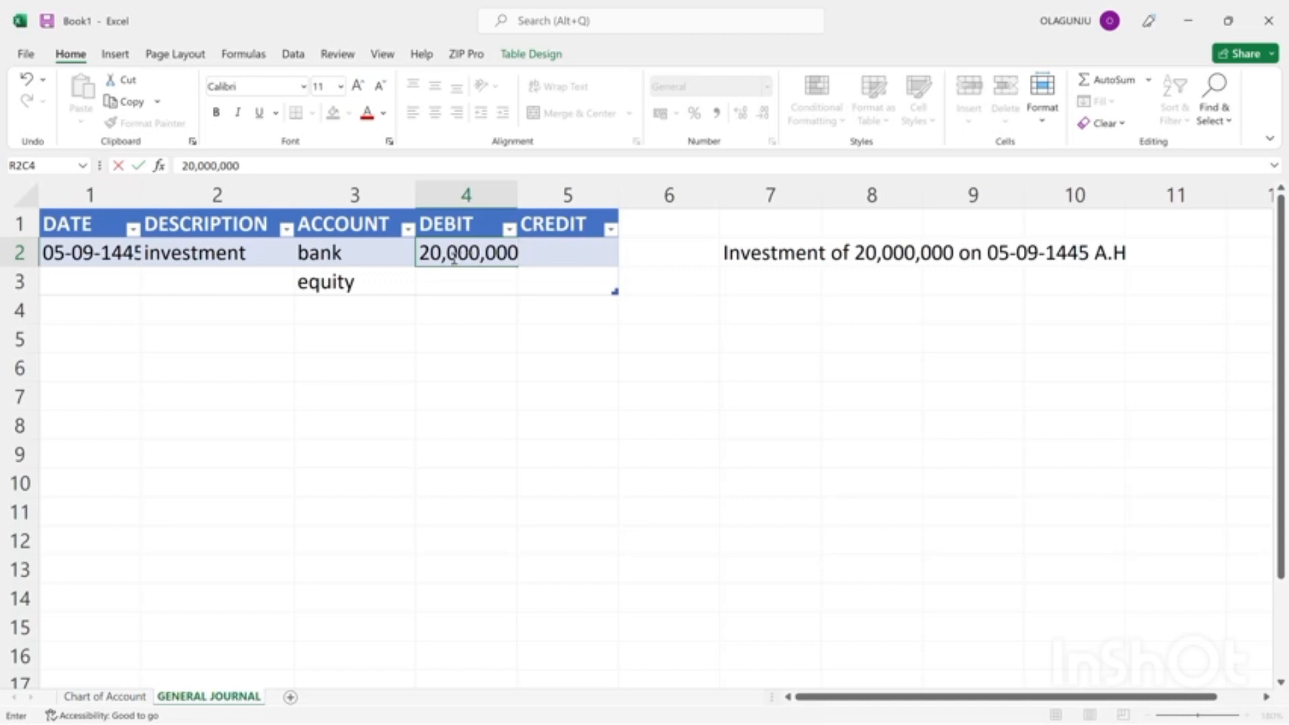
pyautogui.click(461, 301)
pyautogui.click(438, 252)
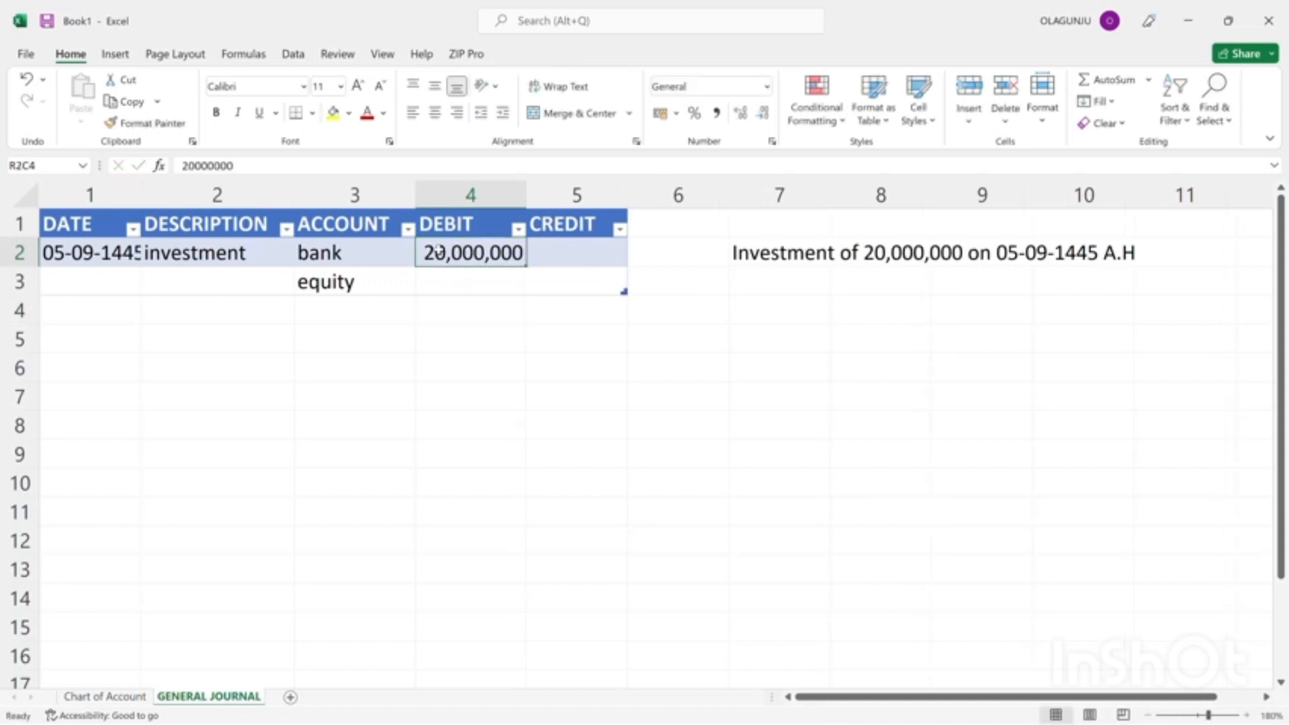
# Copy the bank row's 20,000,000 debit into the CREDIT cell of the equity row and autofit the CREDIT column's width.
pyautogui.hotkey('ctrl', 'c')
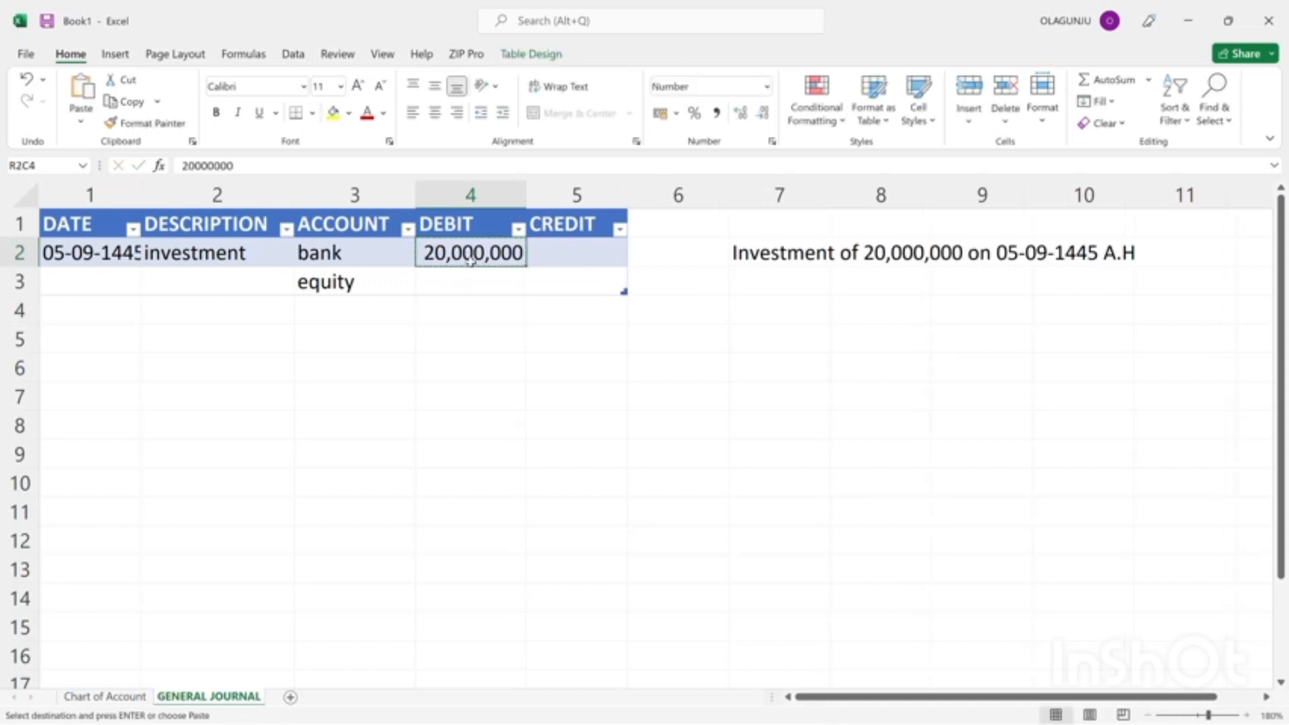
pyautogui.click(552, 283)
pyautogui.hotkey('ctrl', 'v')
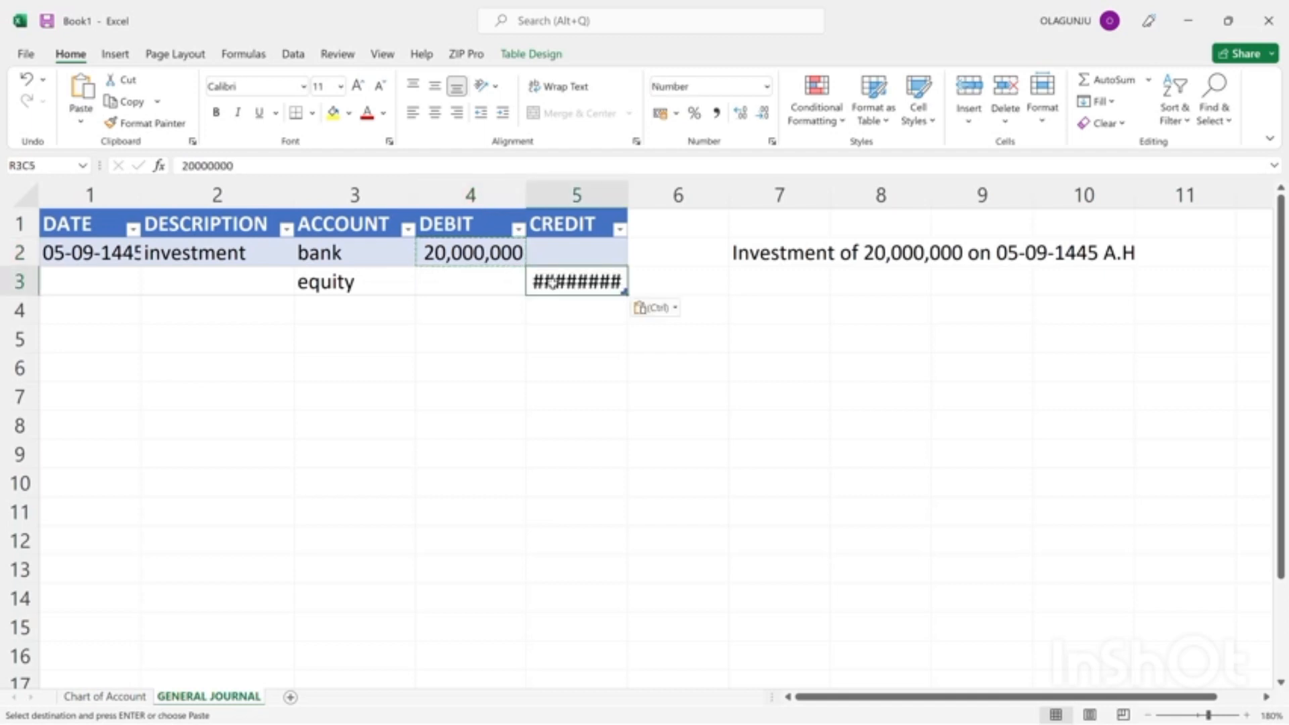
pyautogui.doubleClick(627, 200)
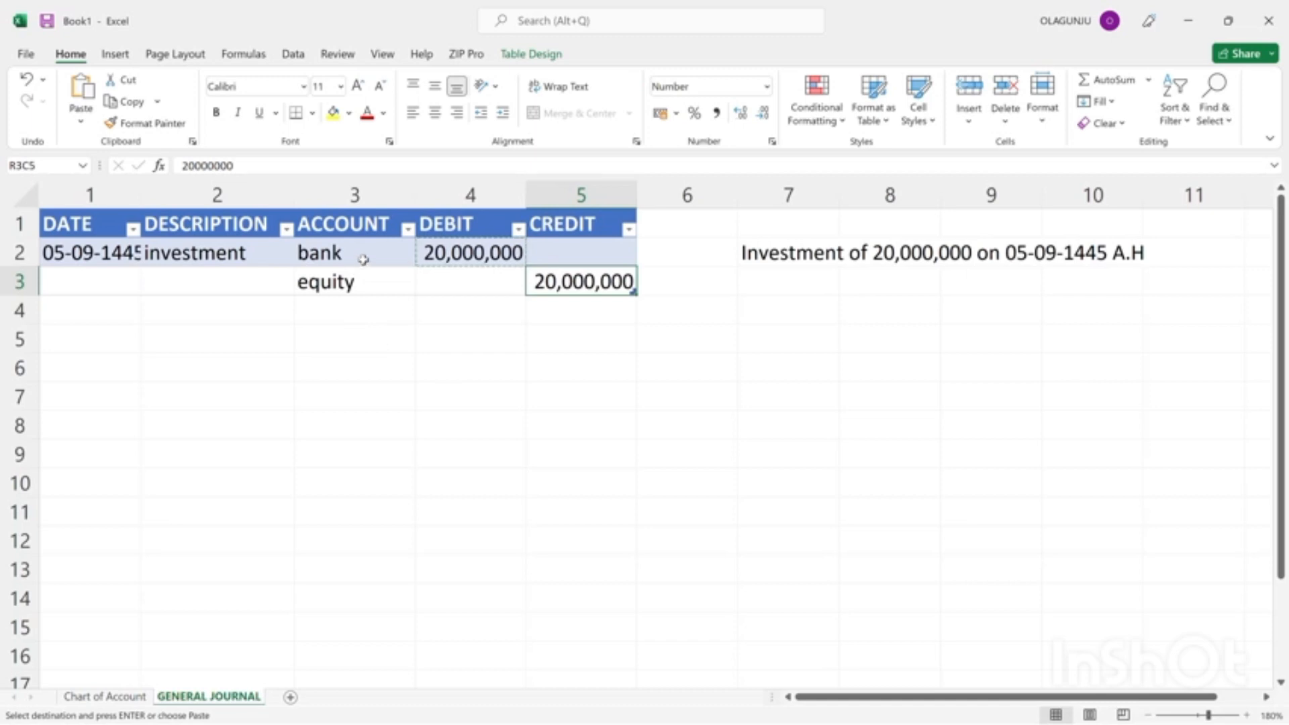
# Set data validation on the journal's entire ACCOUNT column to allow a List.
pyautogui.click(338, 227)
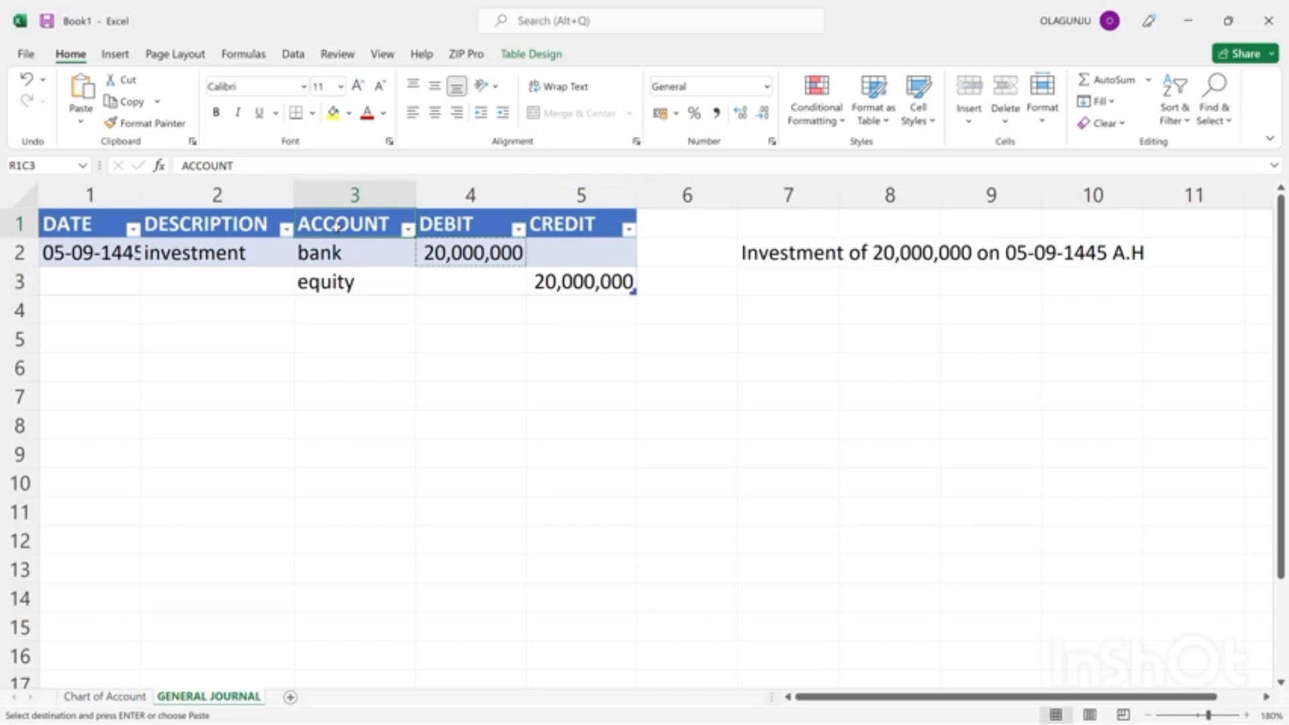
pyautogui.click(346, 196)
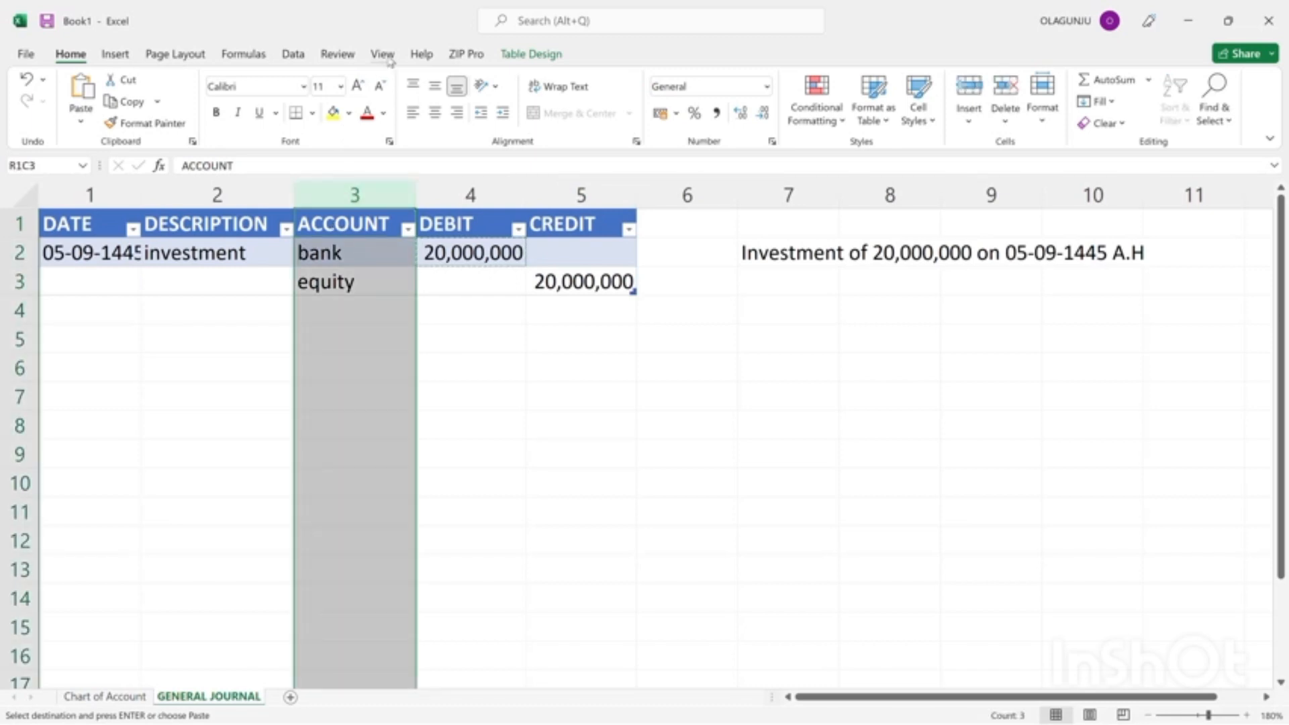
pyautogui.click(293, 55)
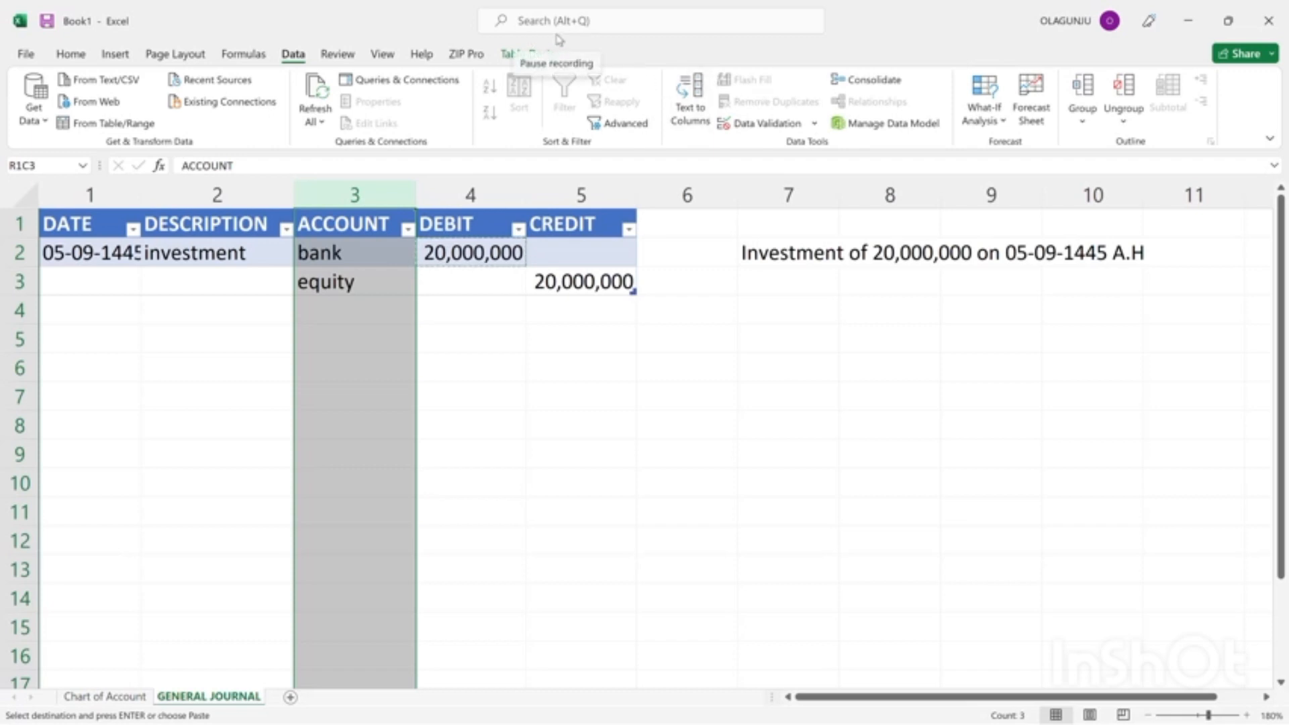
pyautogui.click(557, 35)
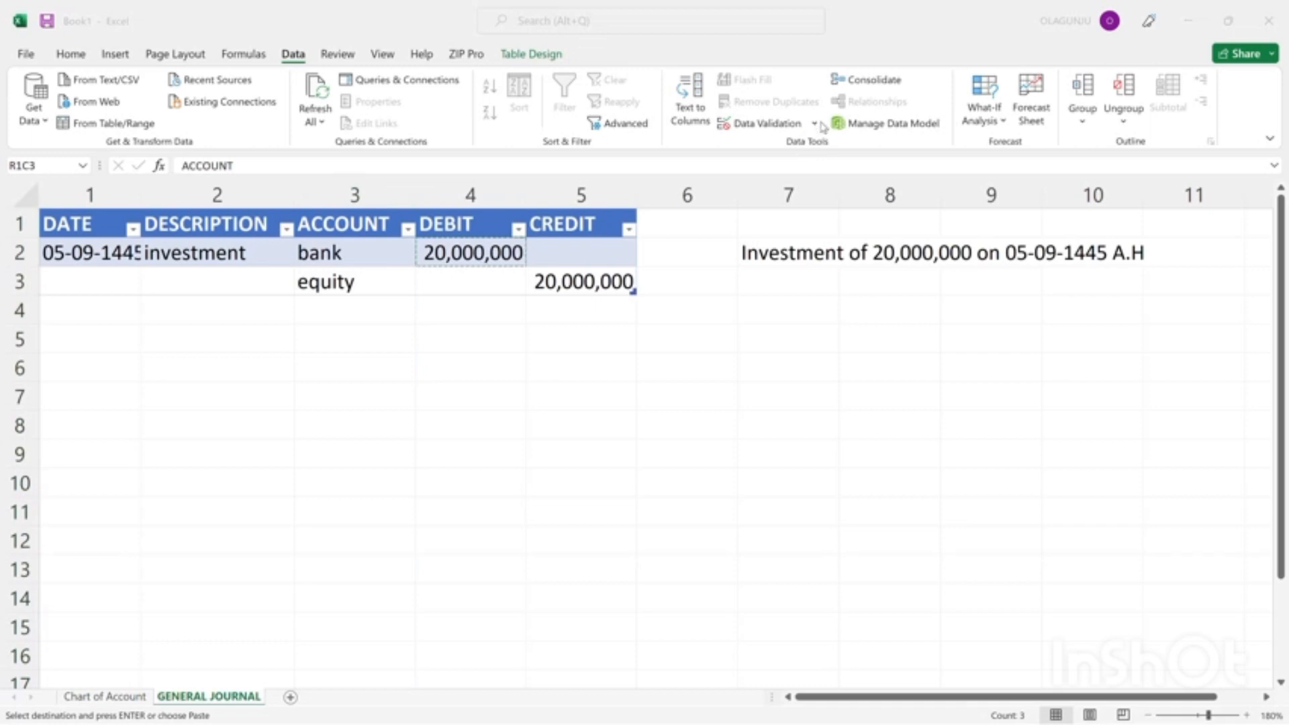
pyautogui.click(820, 125)
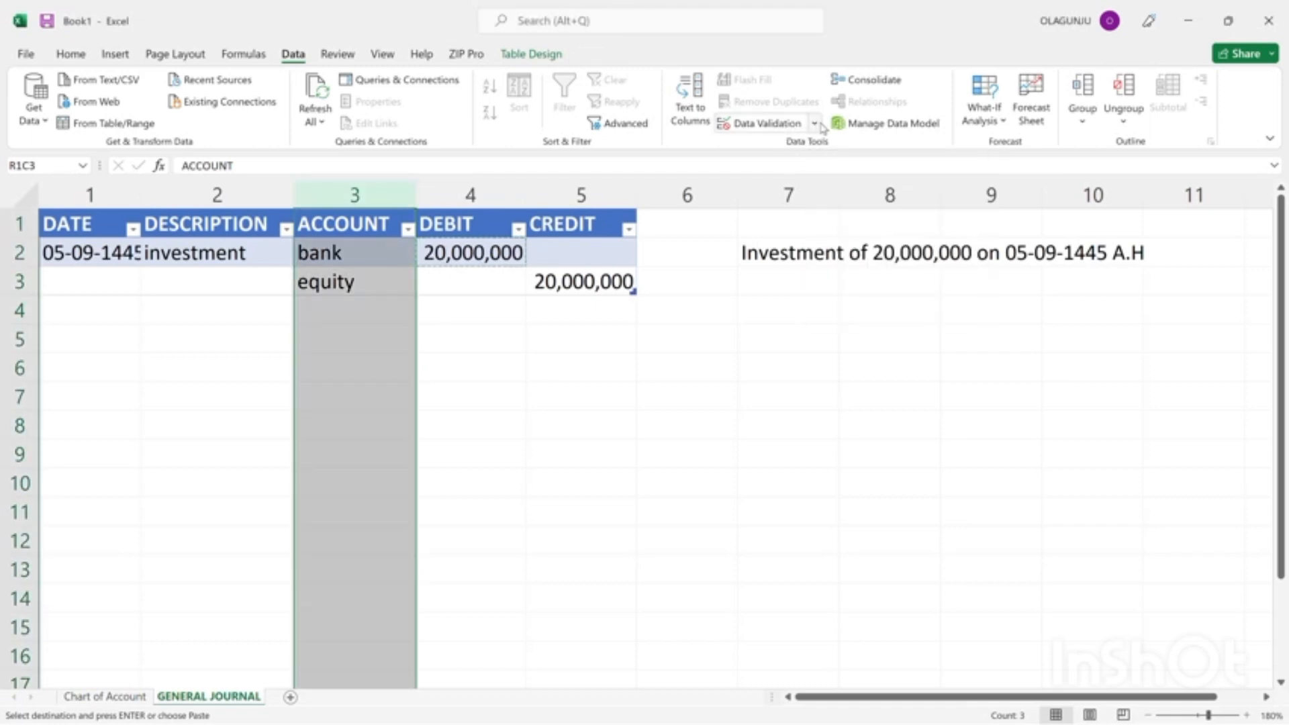
pyautogui.click(795, 124)
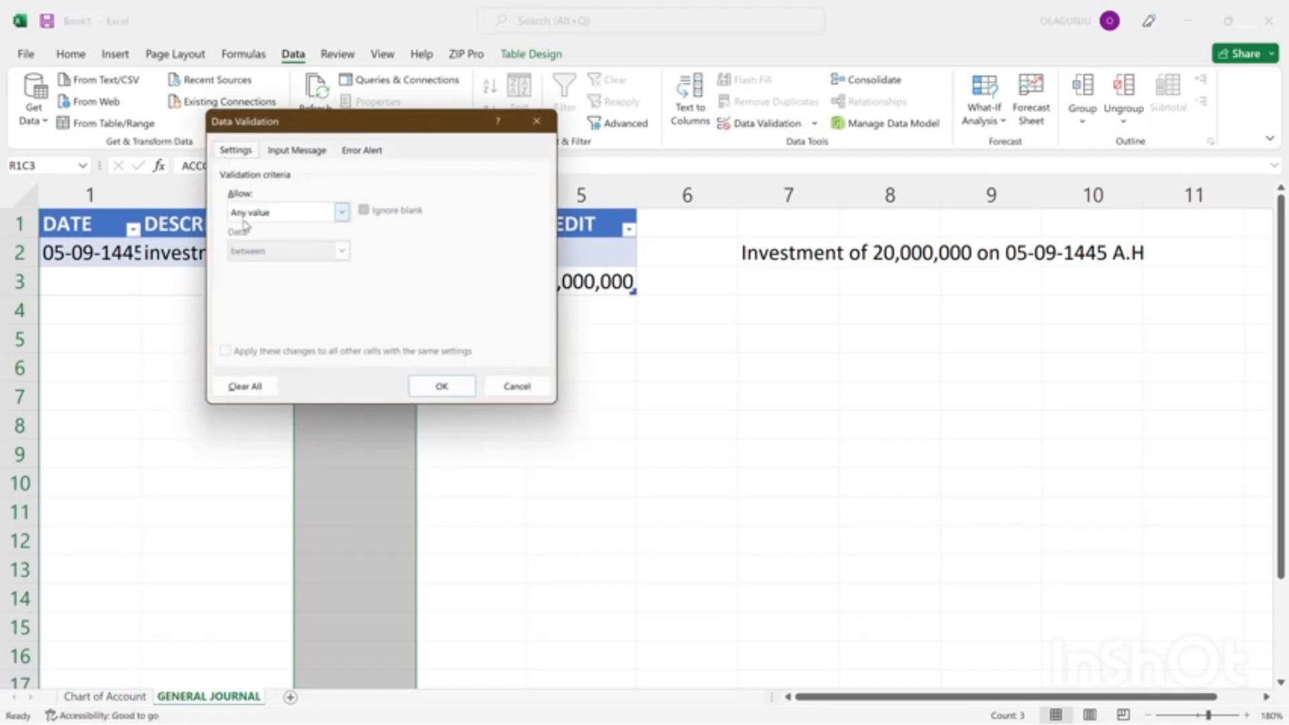
pyautogui.click(343, 213)
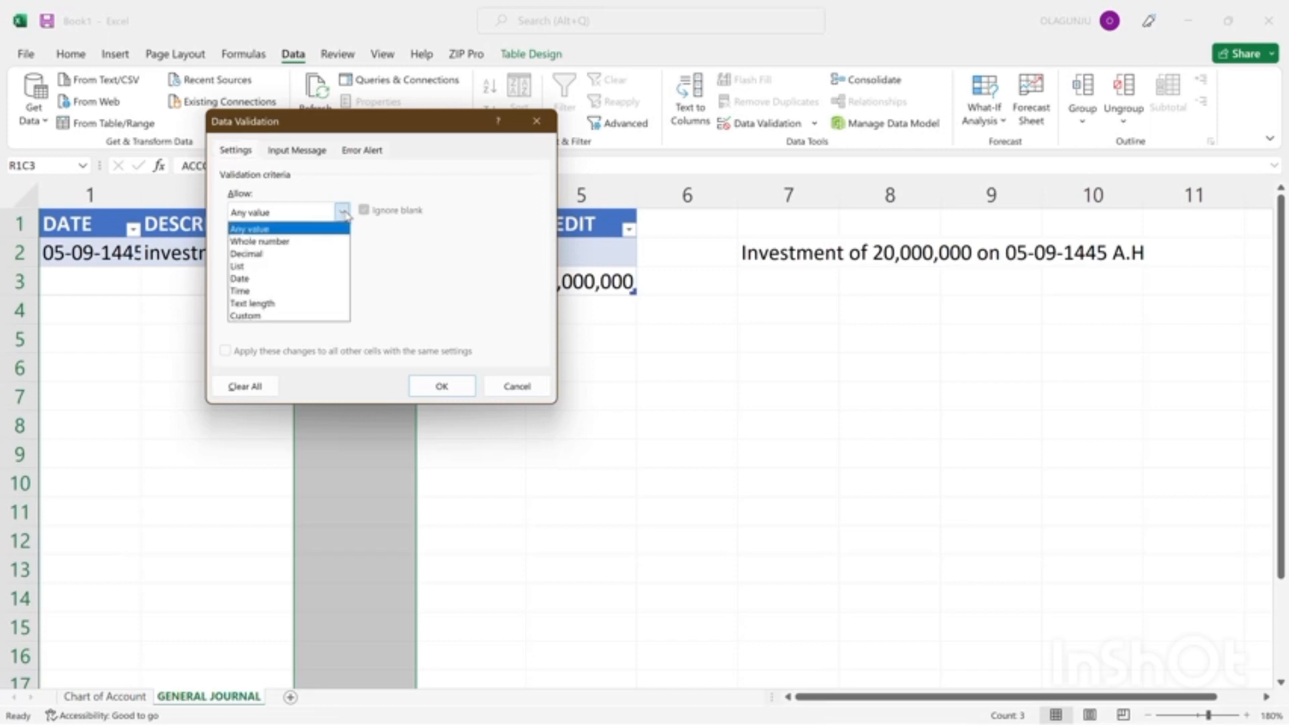
pyautogui.click(281, 267)
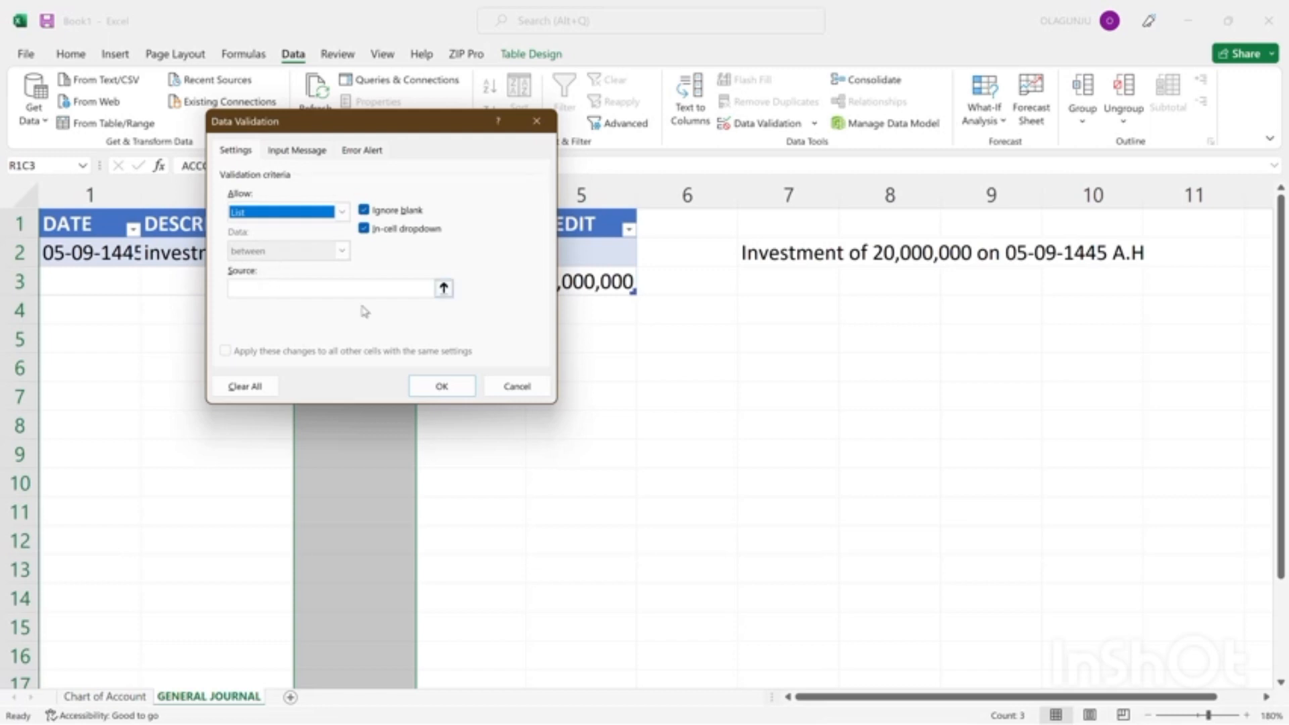
# Use the Chart of Account sheet's whole INDIVIDUAL ACCOUNT column as the validation list source, and check the account choices offered in the bank row.
pyautogui.click(443, 290)
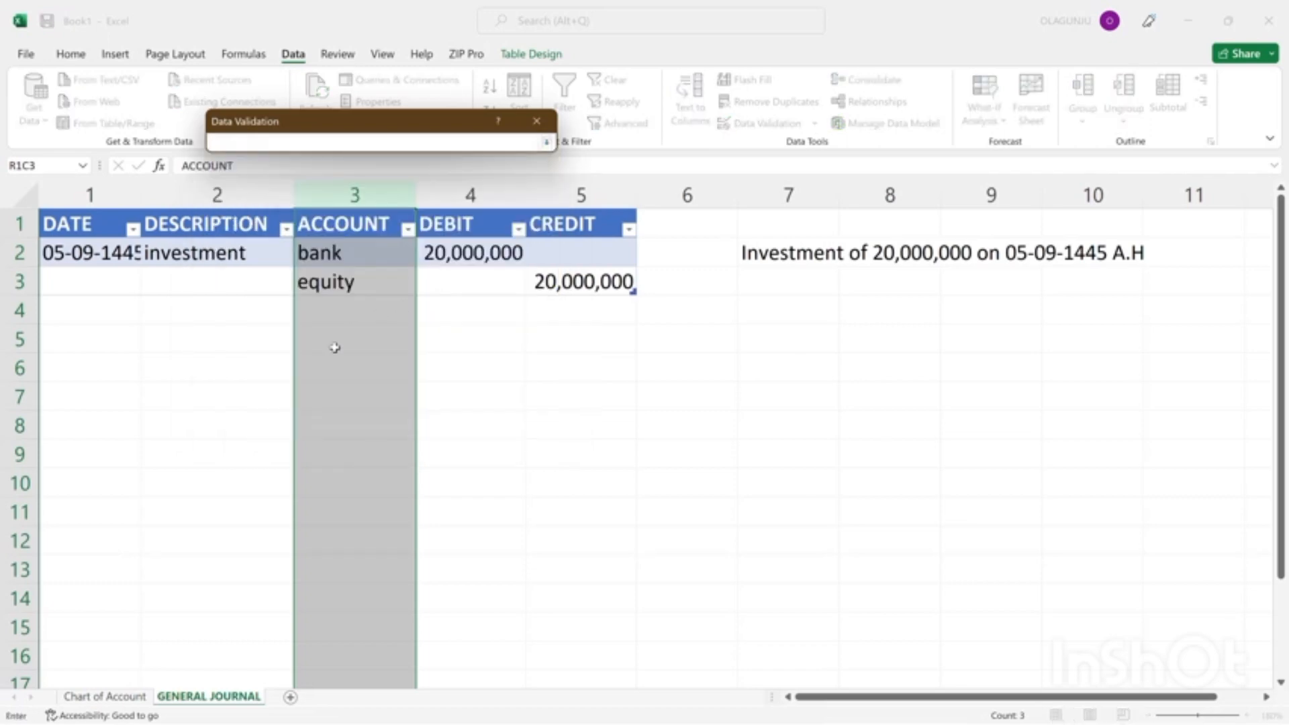
pyautogui.click(97, 698)
pyautogui.click(310, 190)
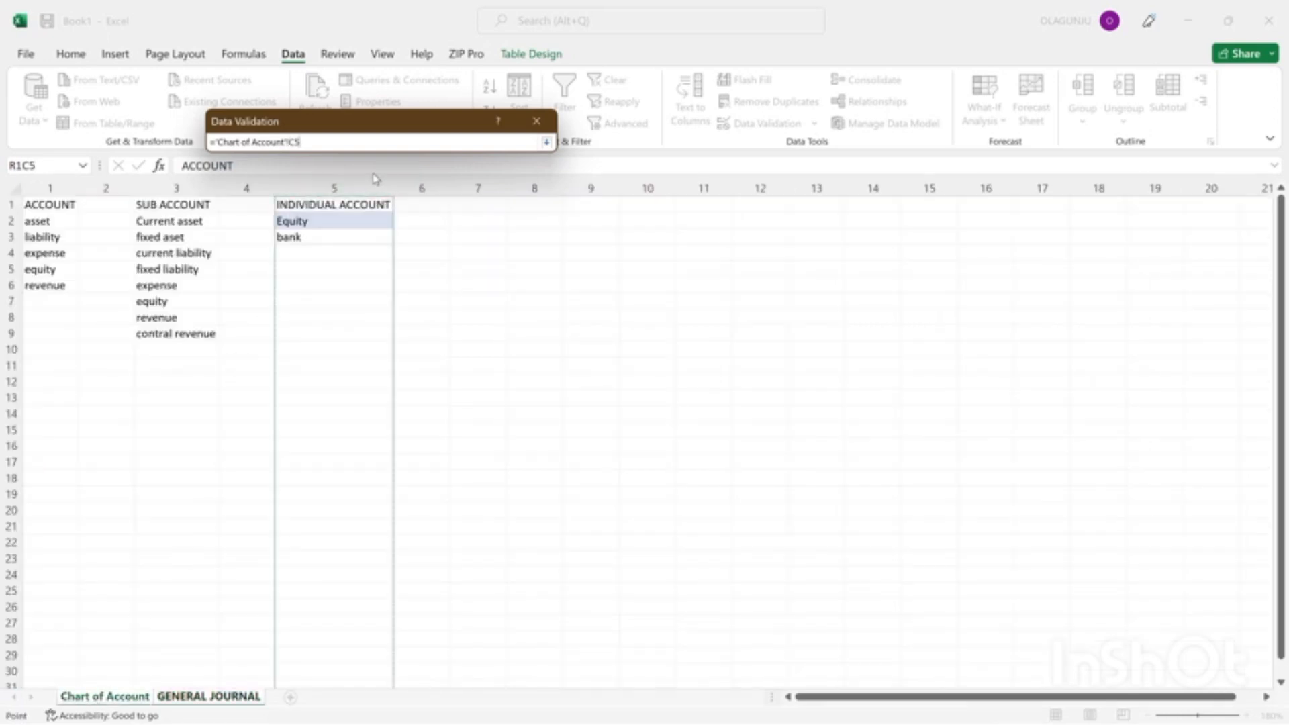
pyautogui.click(546, 142)
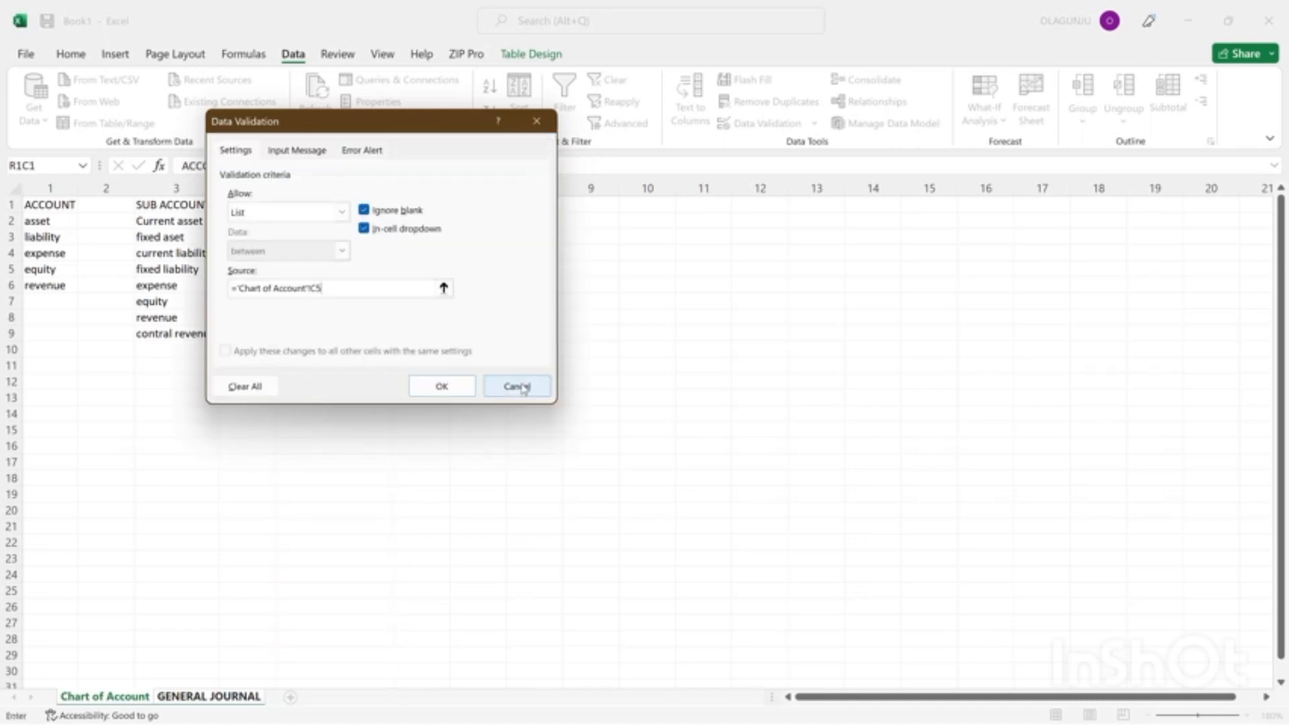
pyautogui.click(444, 387)
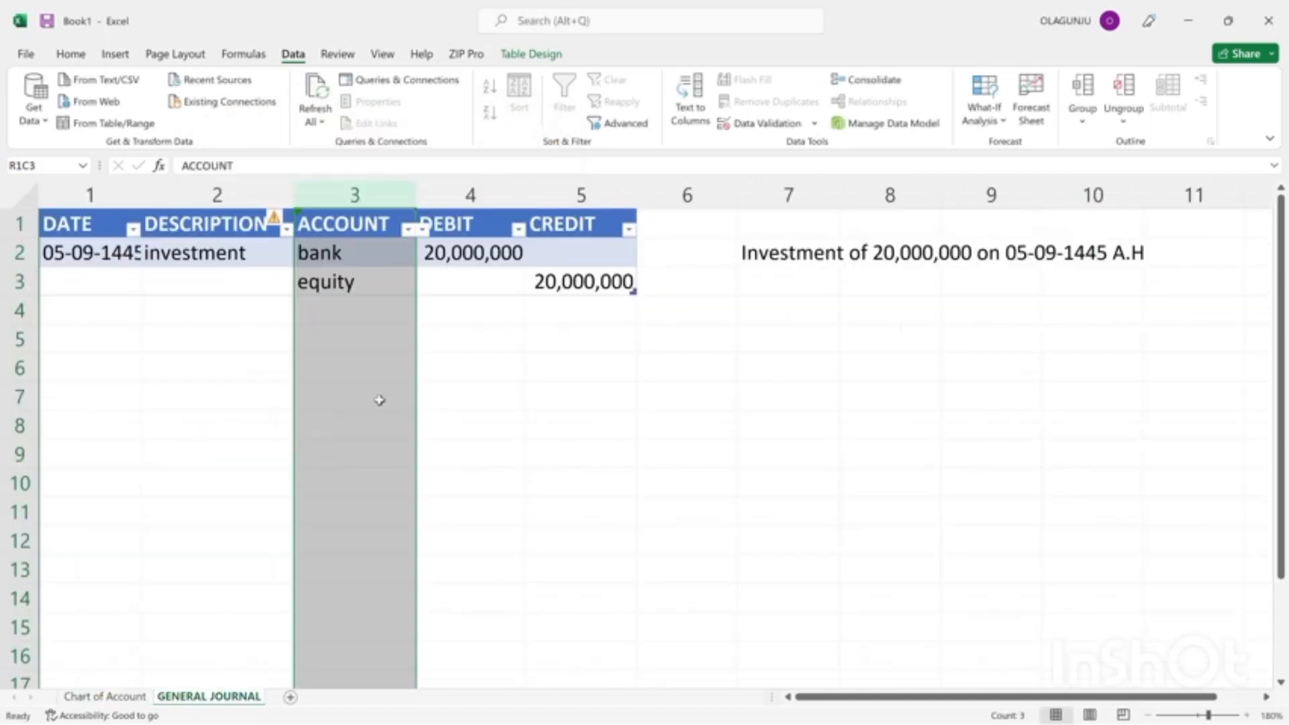
pyautogui.click(376, 400)
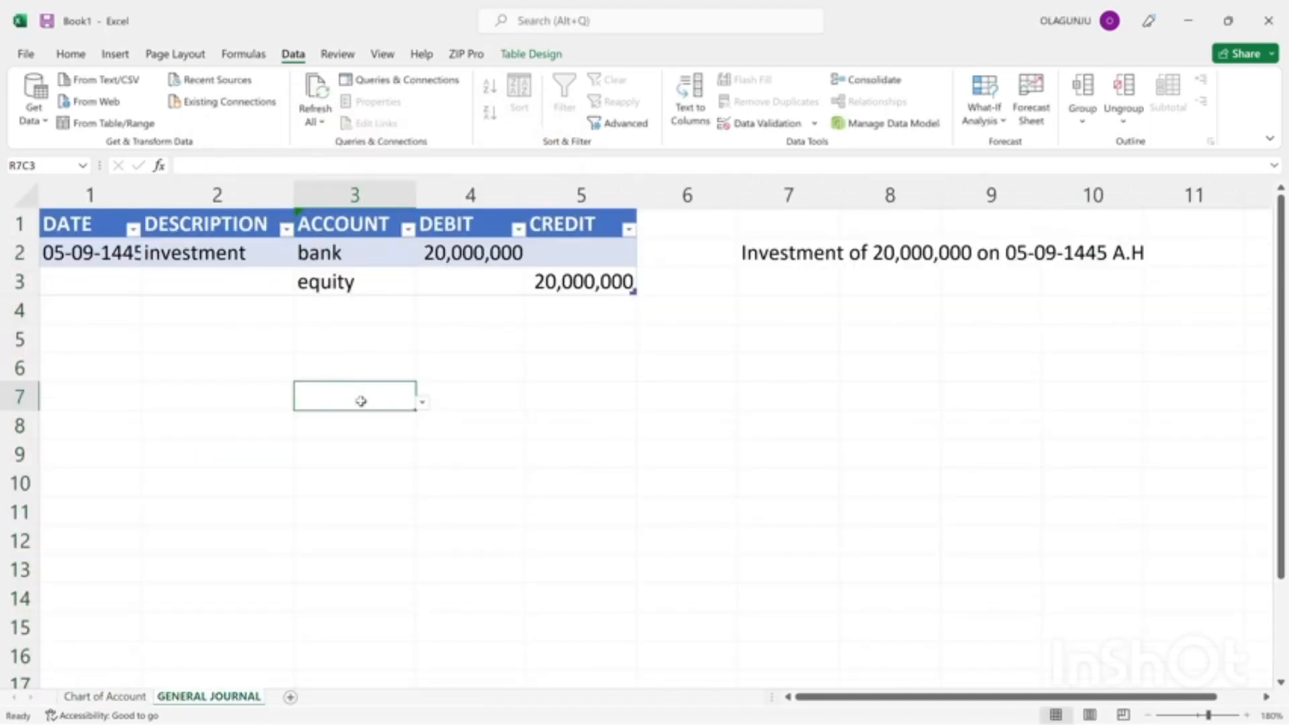
pyautogui.click(373, 259)
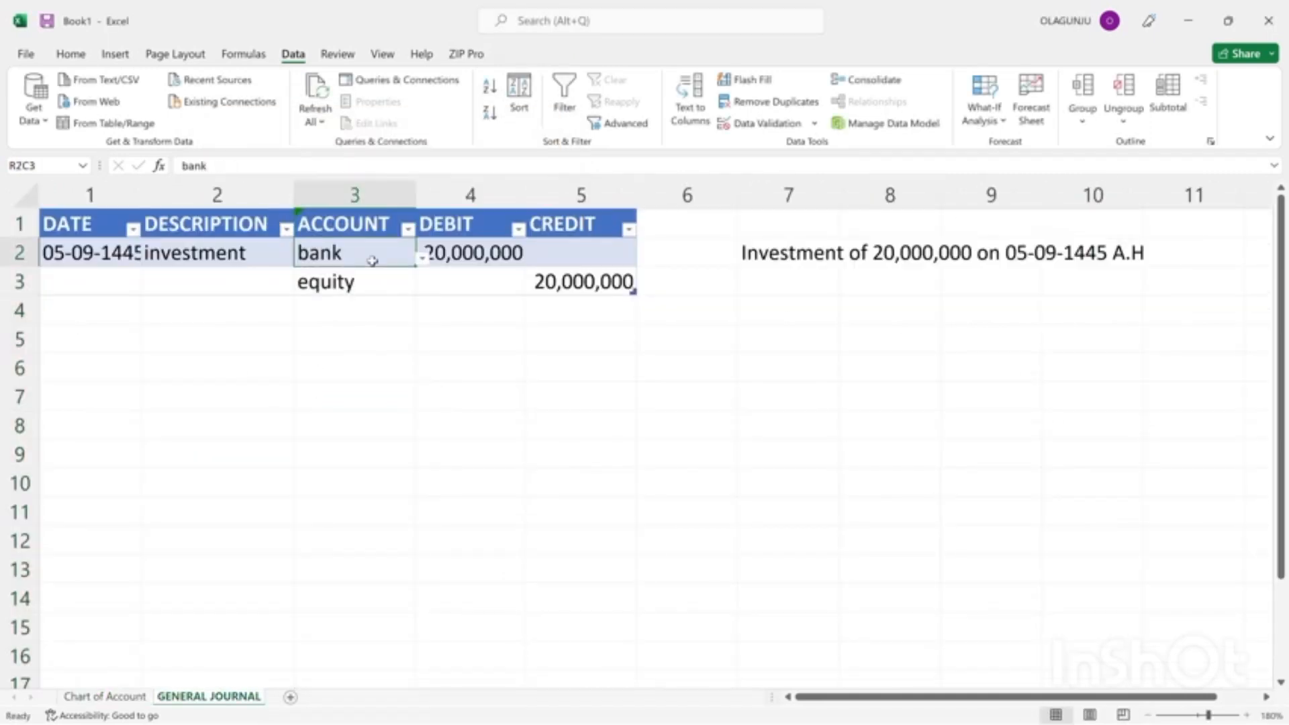
pyautogui.click(422, 259)
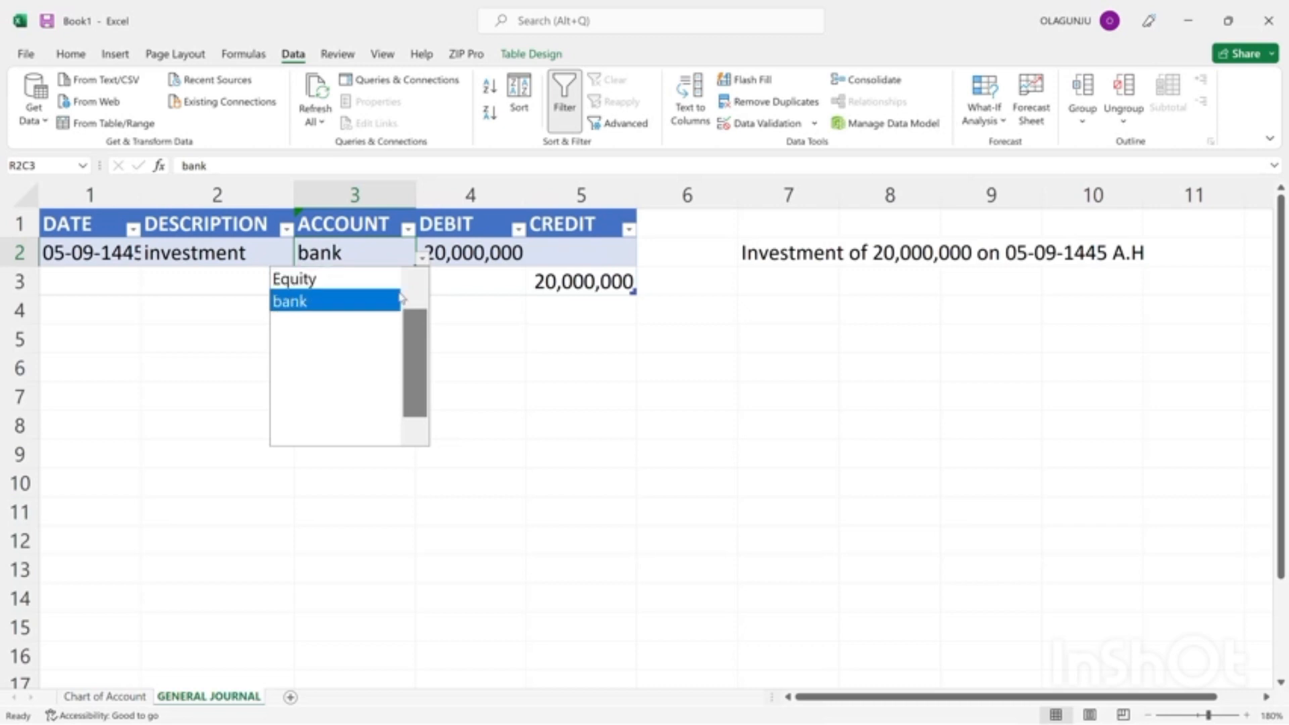
pyautogui.click(484, 287)
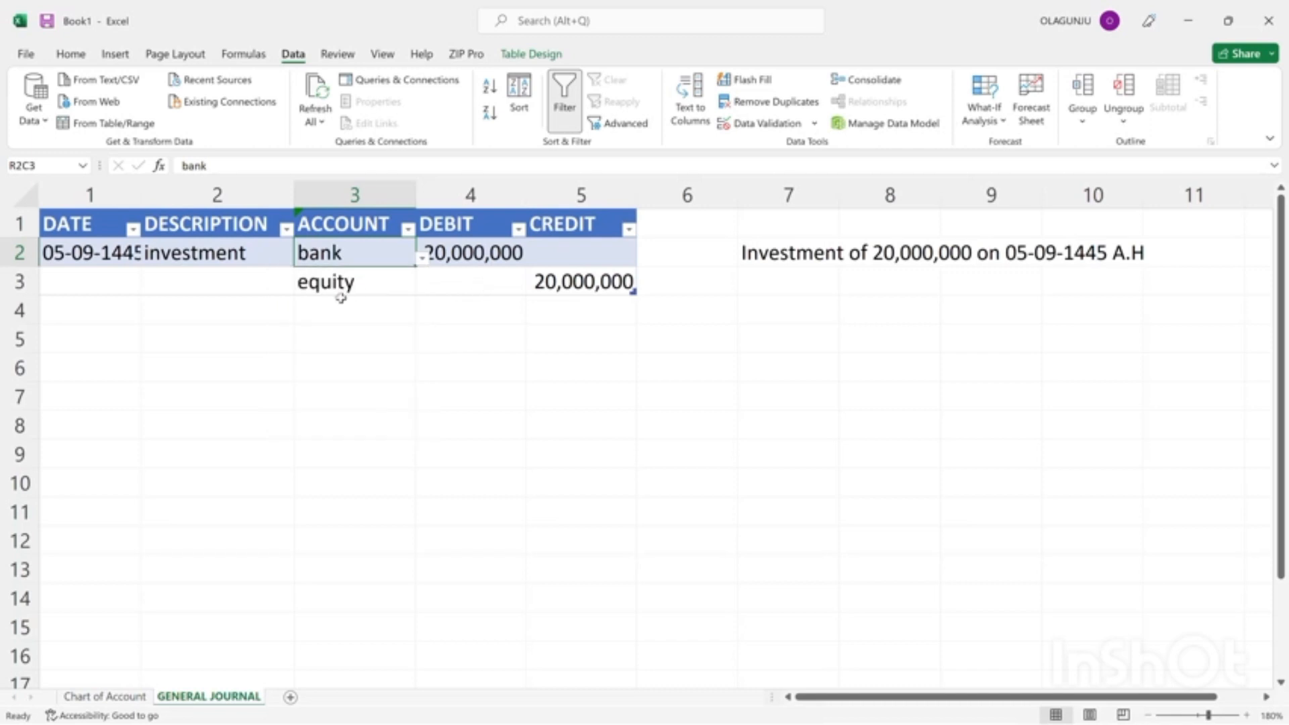
# Copy the date 05-09-1445 and the description "investment" from the bank row into the equity row of the journal.
pyautogui.click(83, 247)
pyautogui.hotkey('ctrl', 'c')
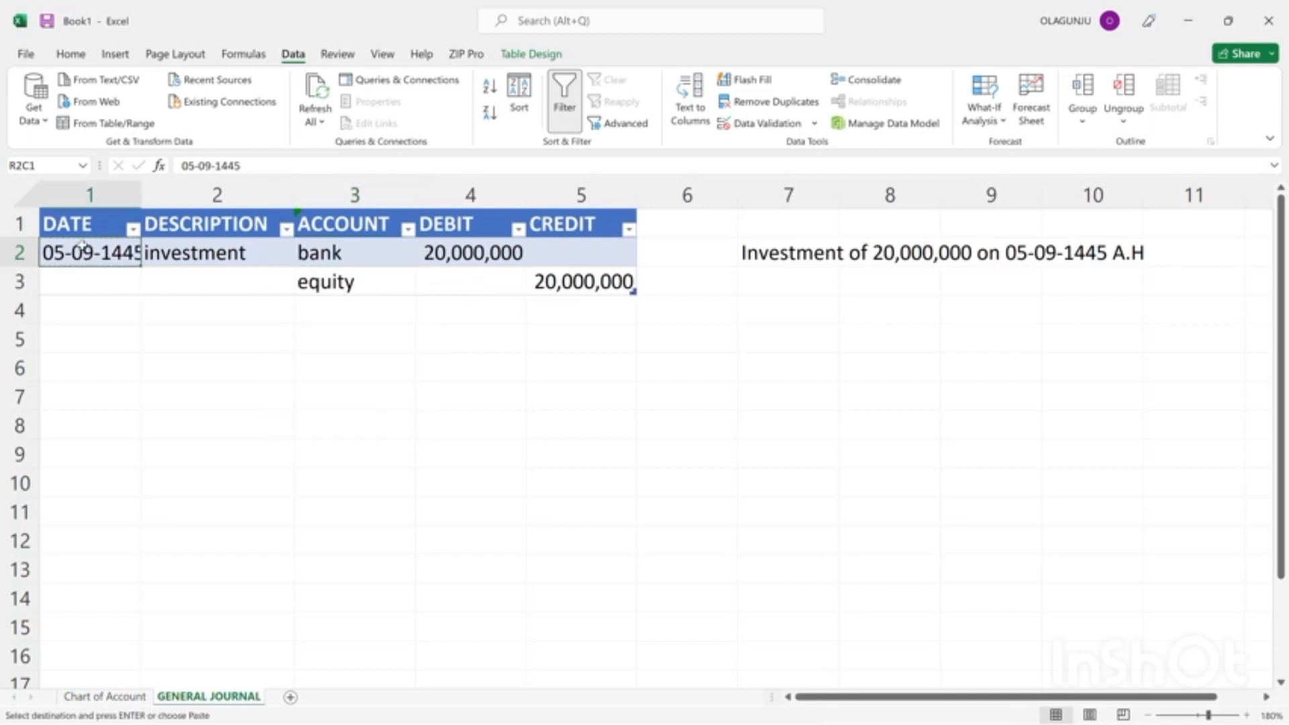
pyautogui.click(75, 285)
pyautogui.press('Return')
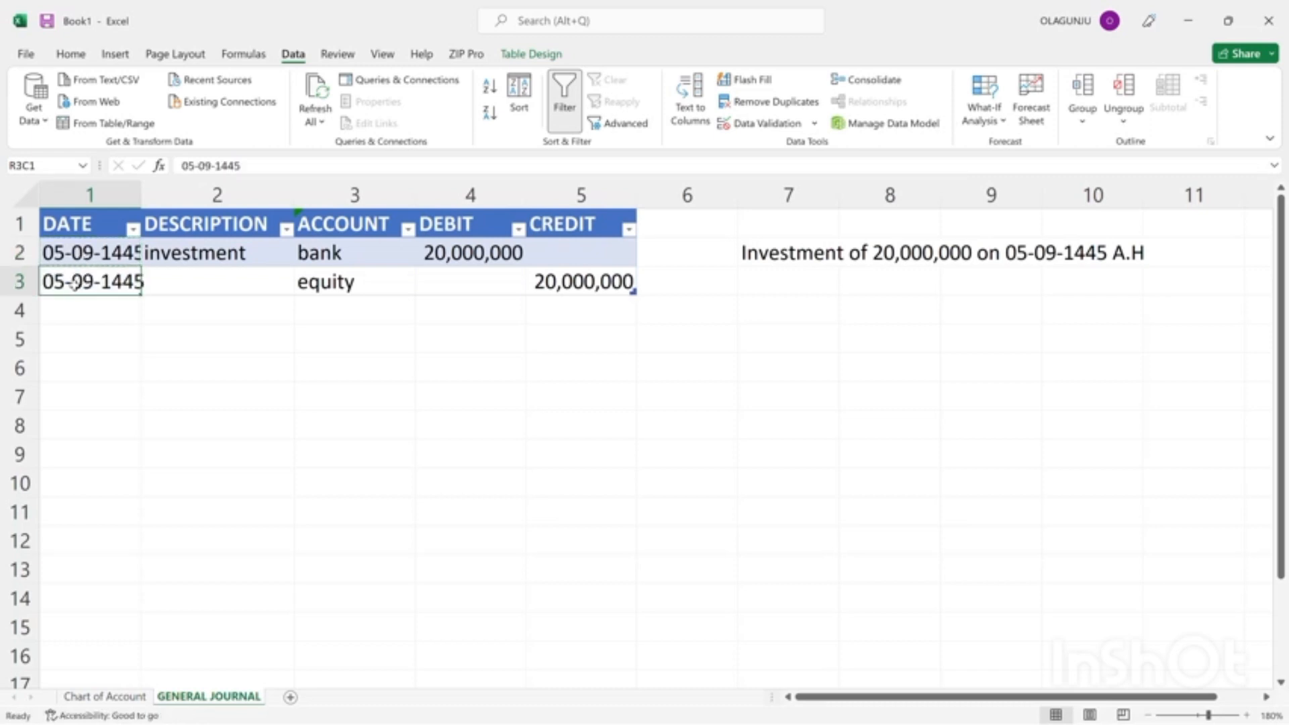
pyautogui.click(154, 256)
pyautogui.hotkey('ctrl', 'c')
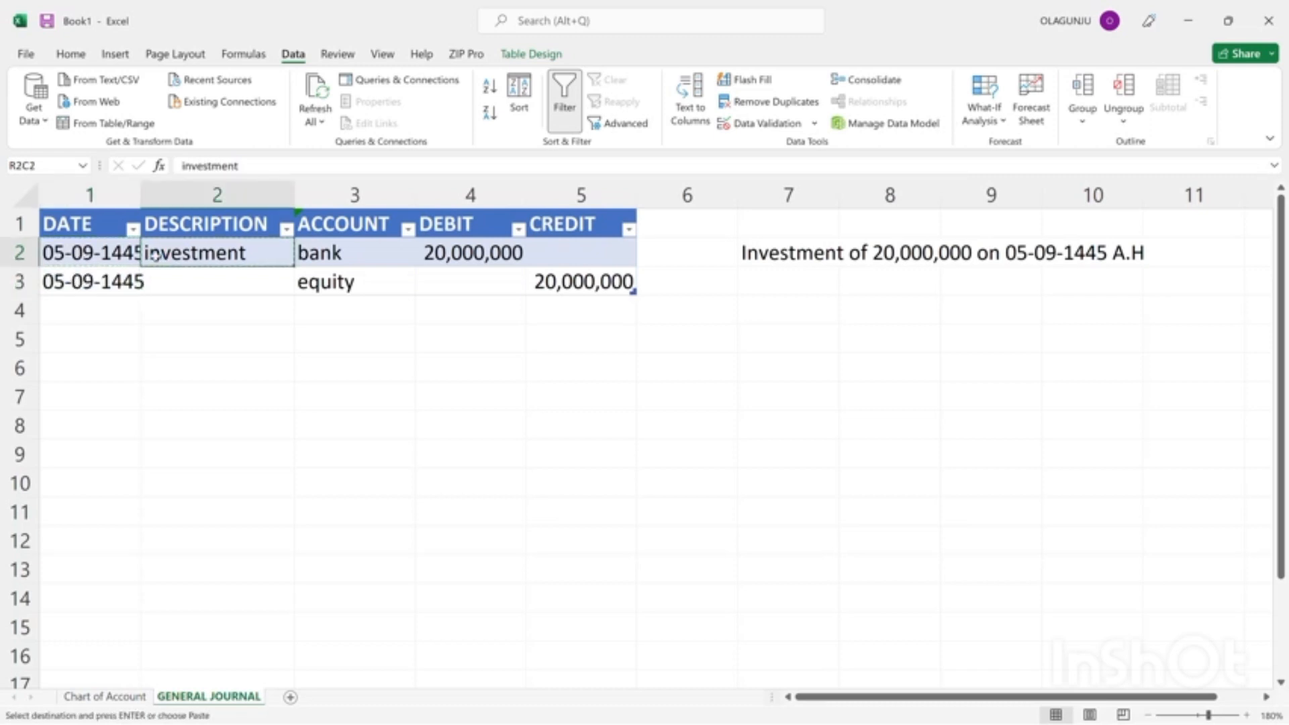
pyautogui.click(179, 287)
pyautogui.press('Return')
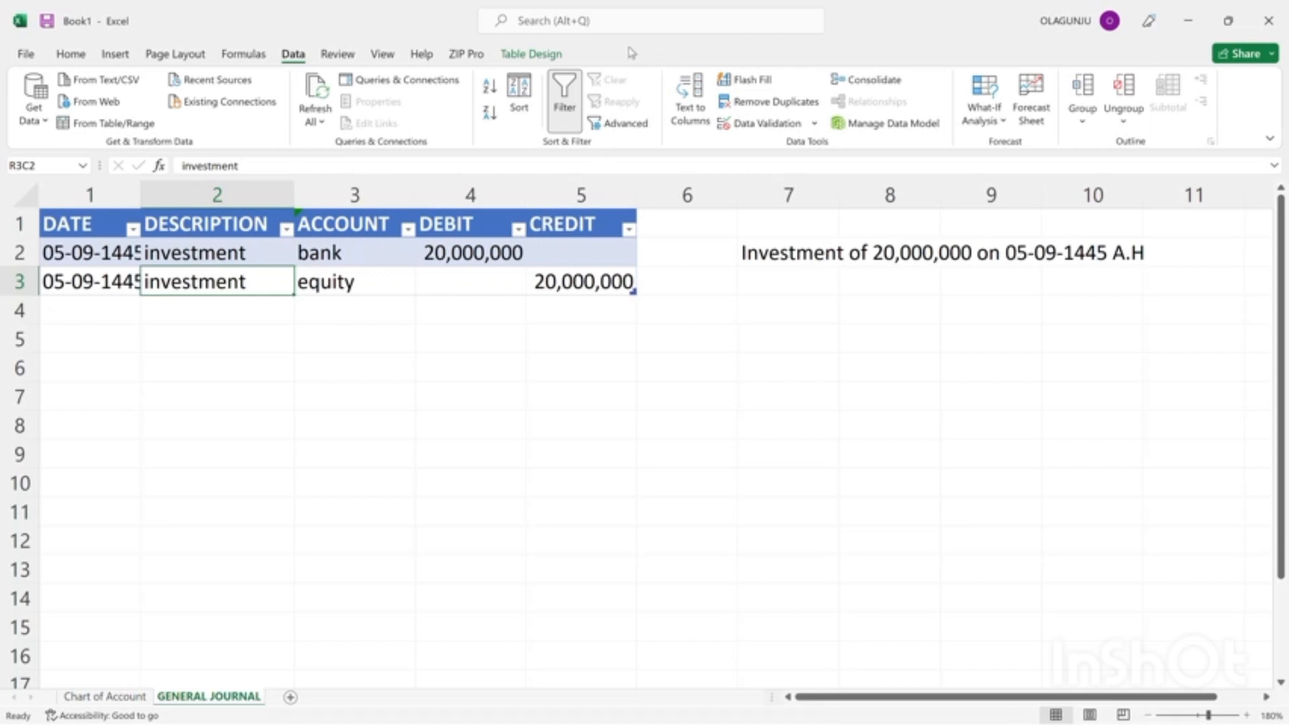
# Write the transaction note "purchase of stock for 200,000 on 11-09-1445 A.H" in row 4, column 7, beside the journal.
pyautogui.click(554, 31)
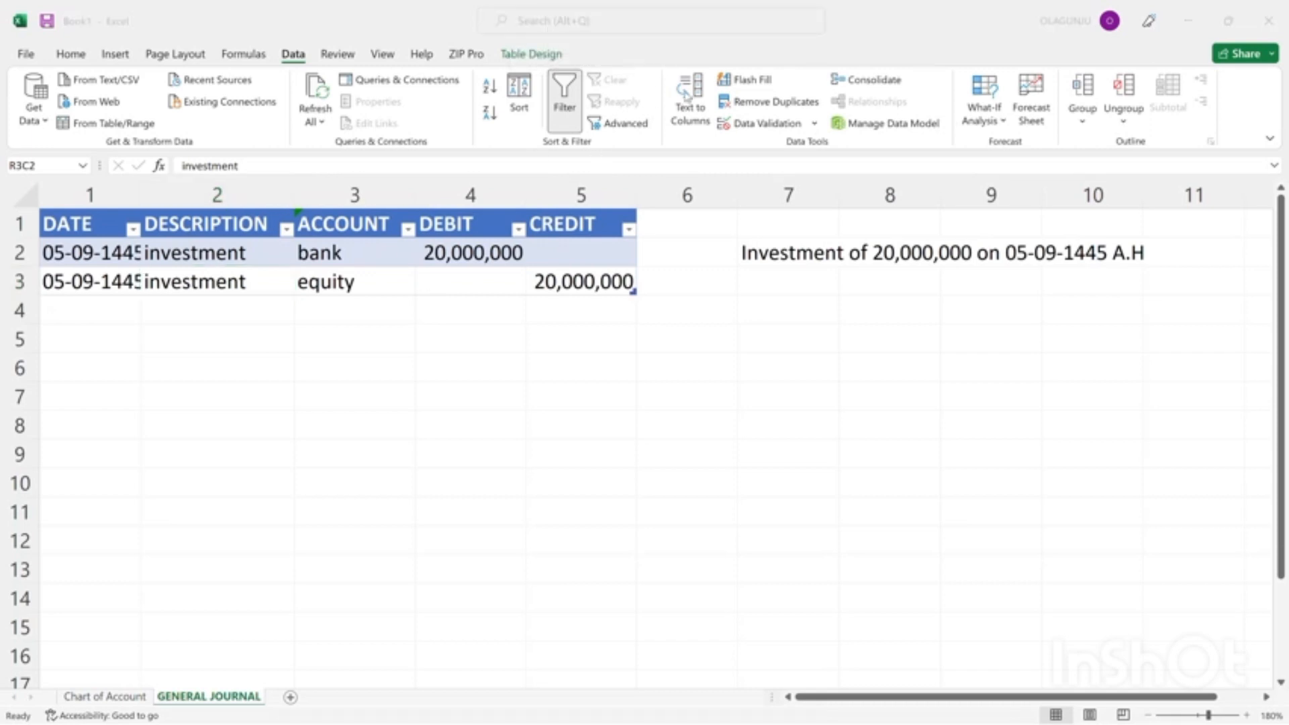
pyautogui.click(769, 304)
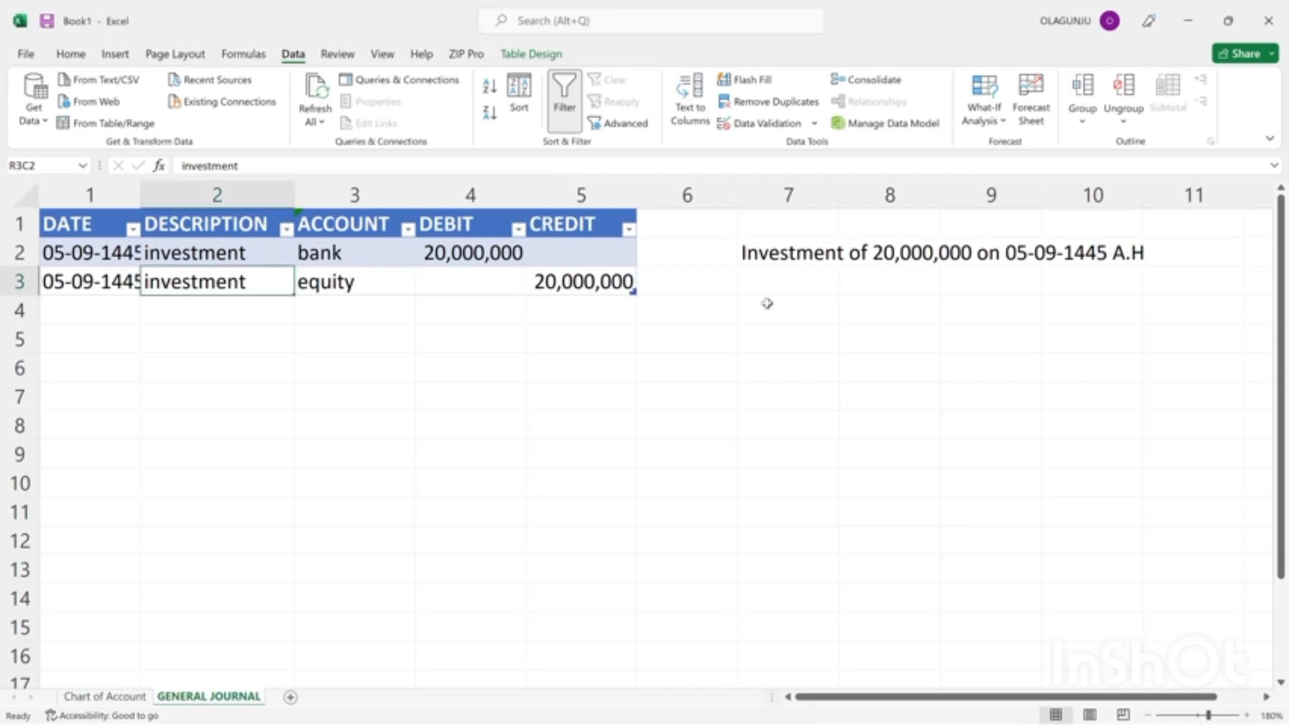
pyautogui.click(765, 304)
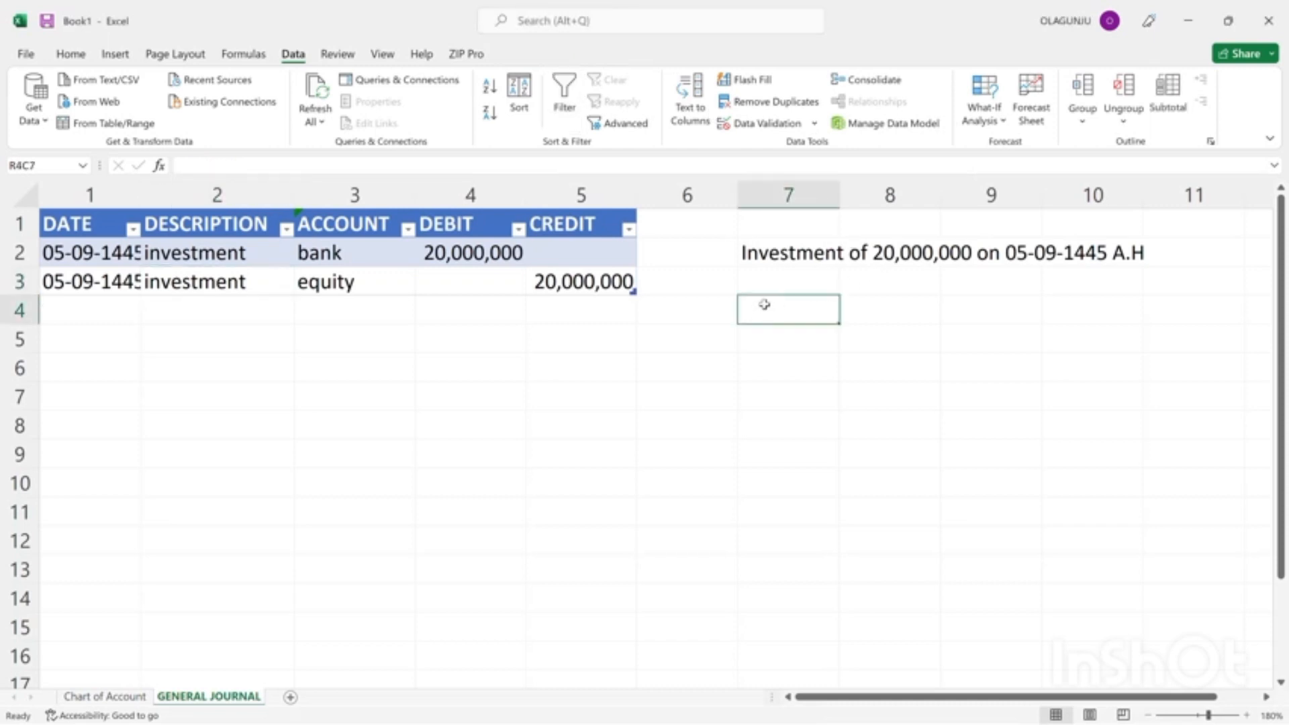
pyautogui.write('p')
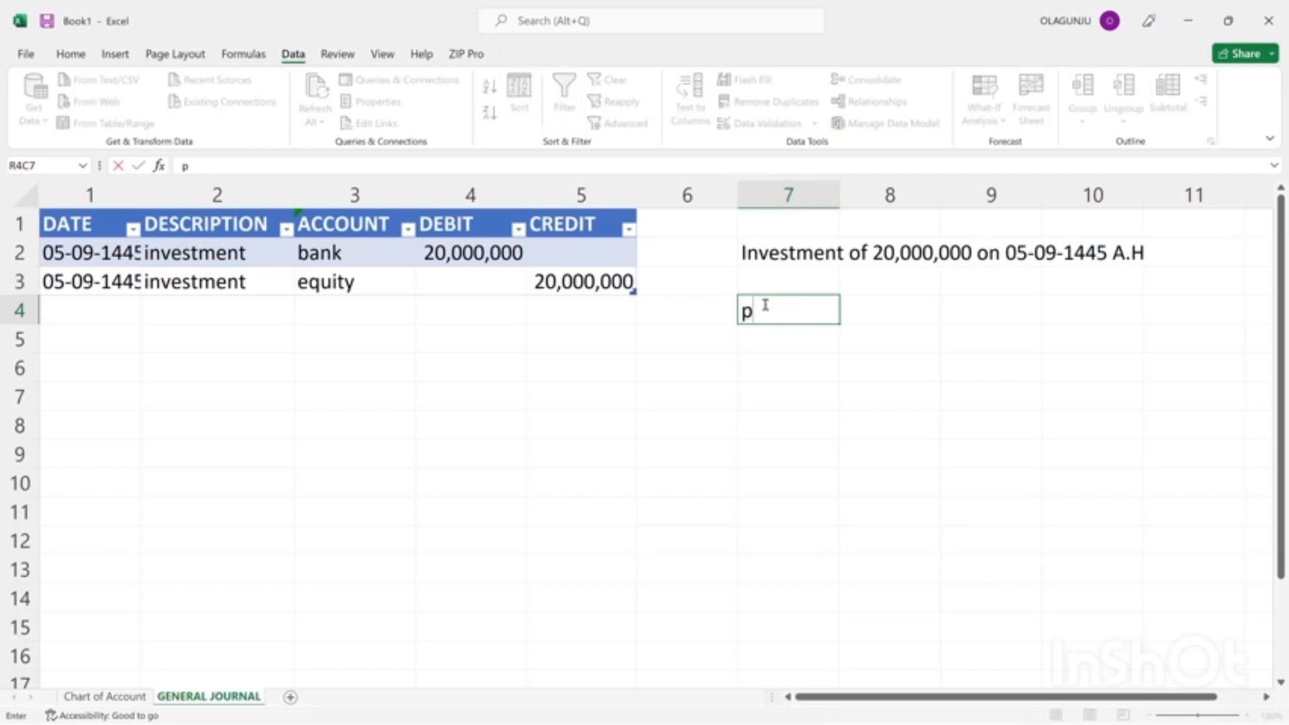
pyautogui.write('urchase of ')
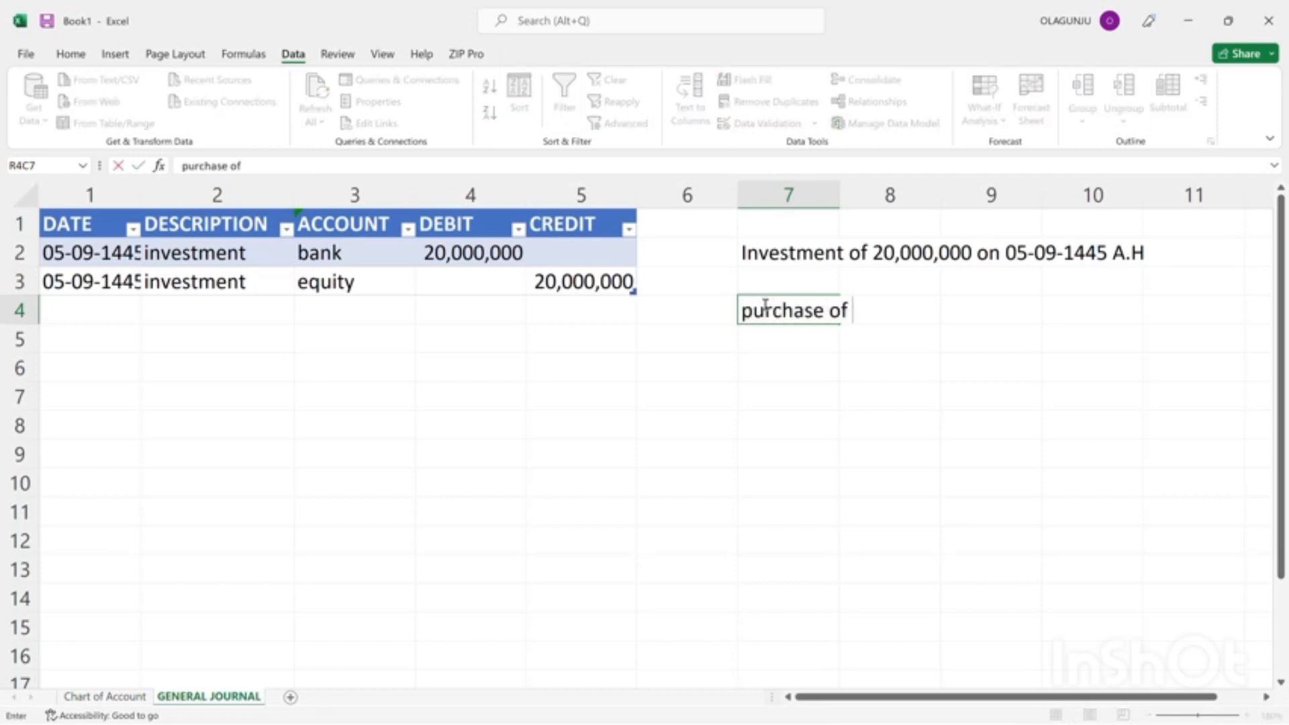
pyautogui.write('stock for 2')
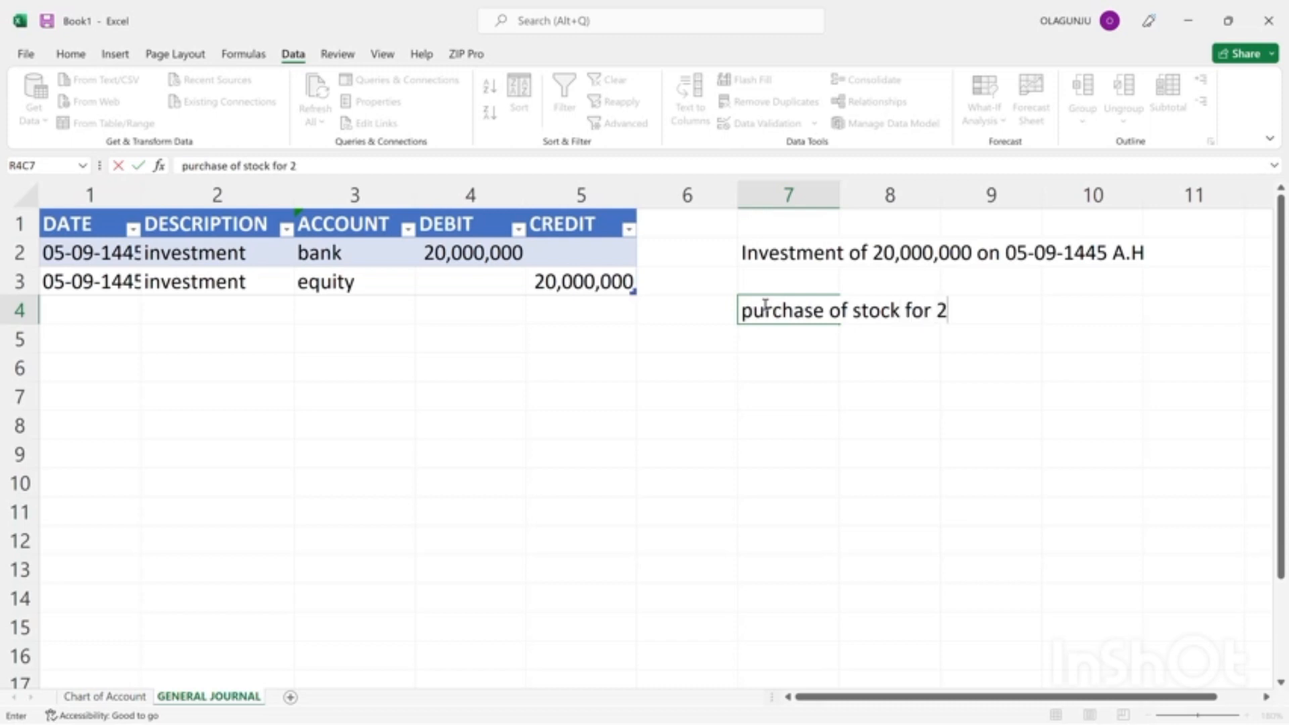
pyautogui.write('00,000')
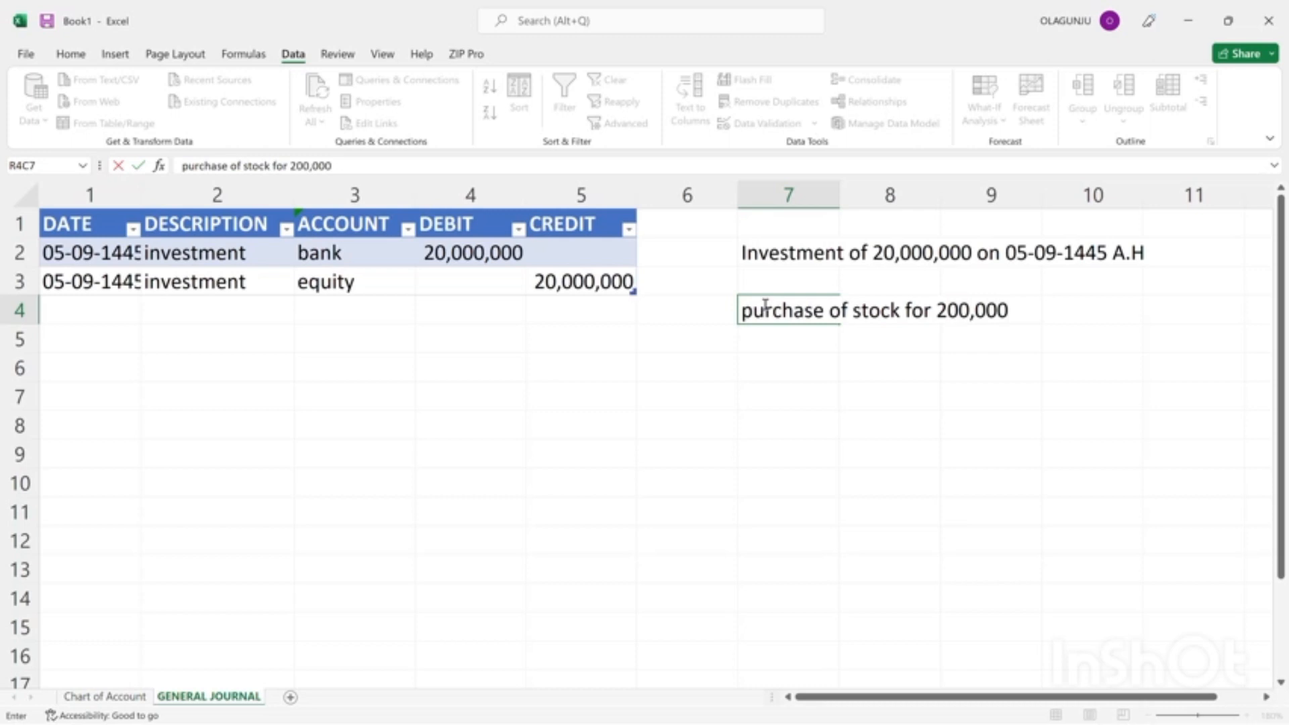
pyautogui.write(' on 11-09')
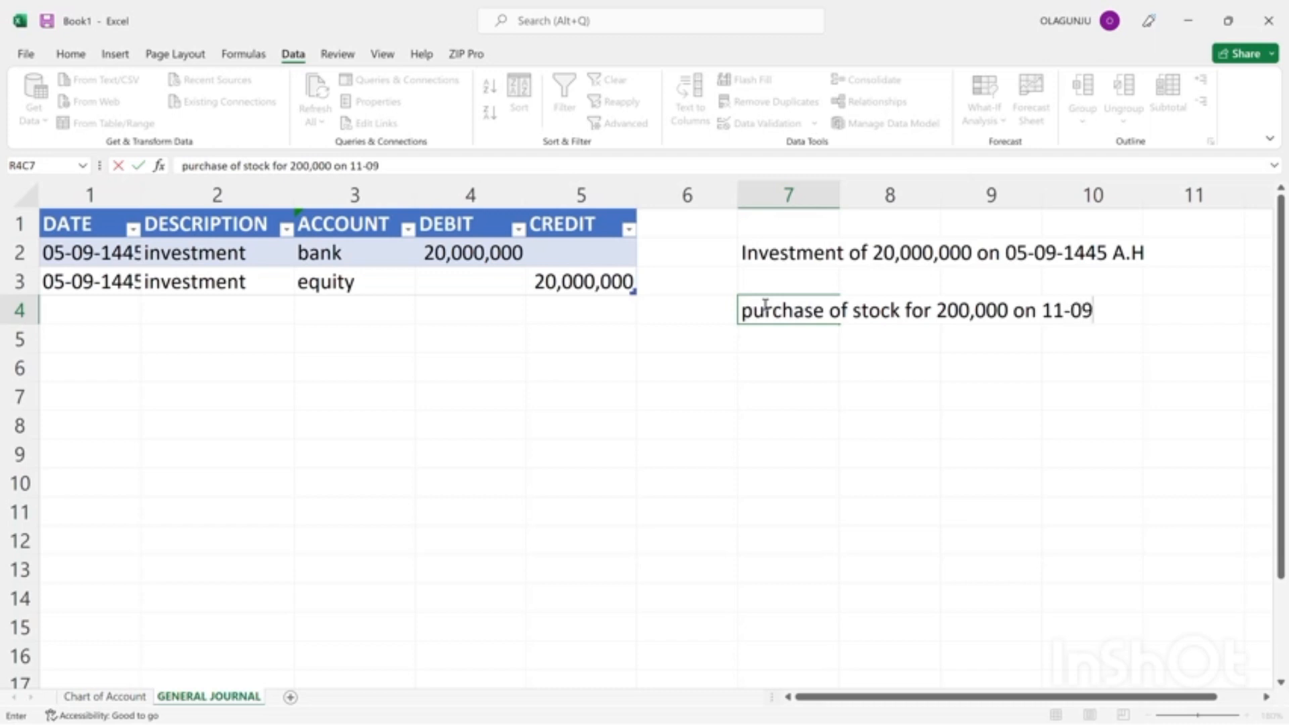
pyautogui.write('-1 445 A.')
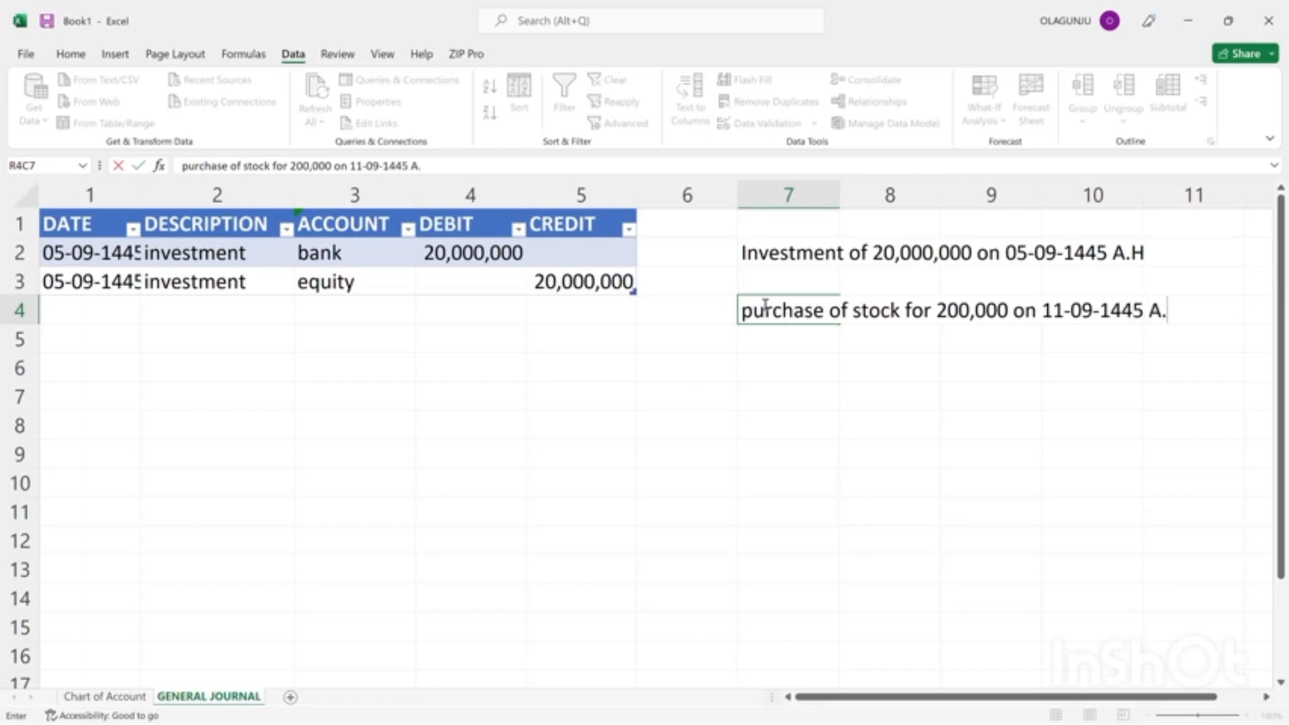
pyautogui.write('H')
# Start a new journal entry in row 4 with the date 11-09-1445 and the description "purchase".
pyautogui.click(60, 304)
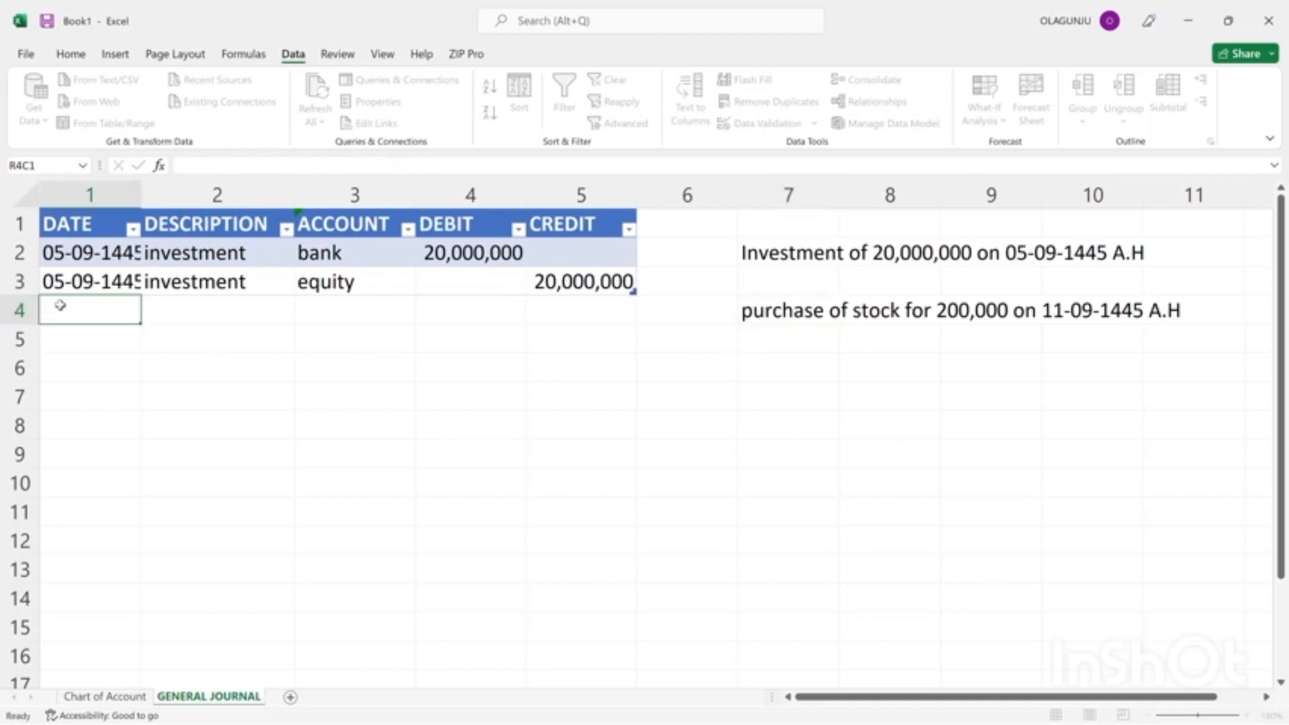
pyautogui.write('11-09-1445')
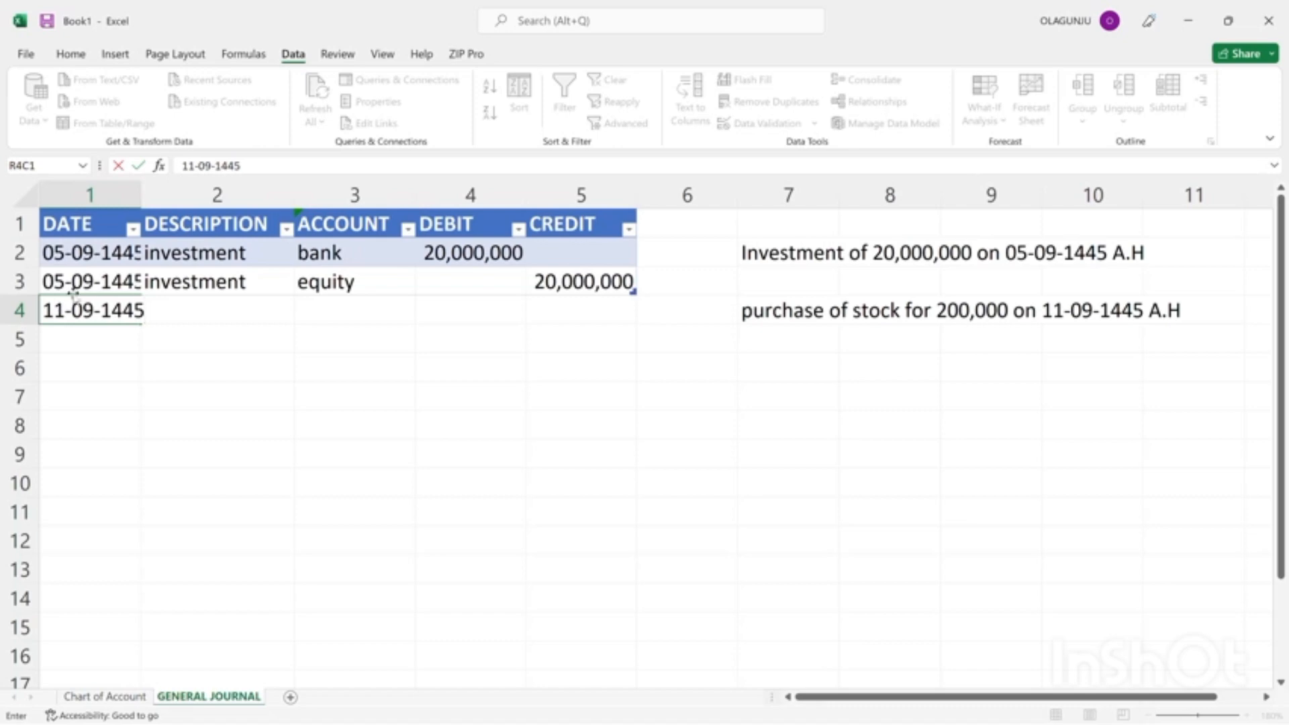
pyautogui.press('Return')
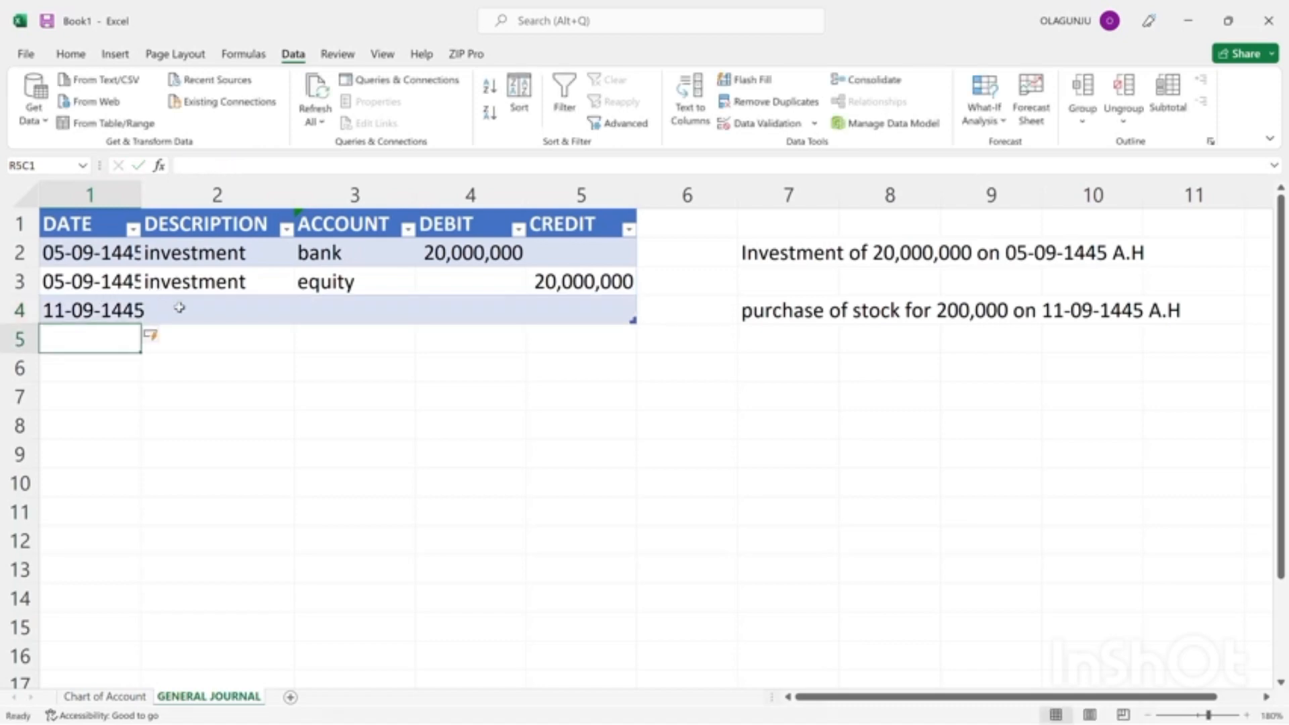
pyautogui.click(179, 308)
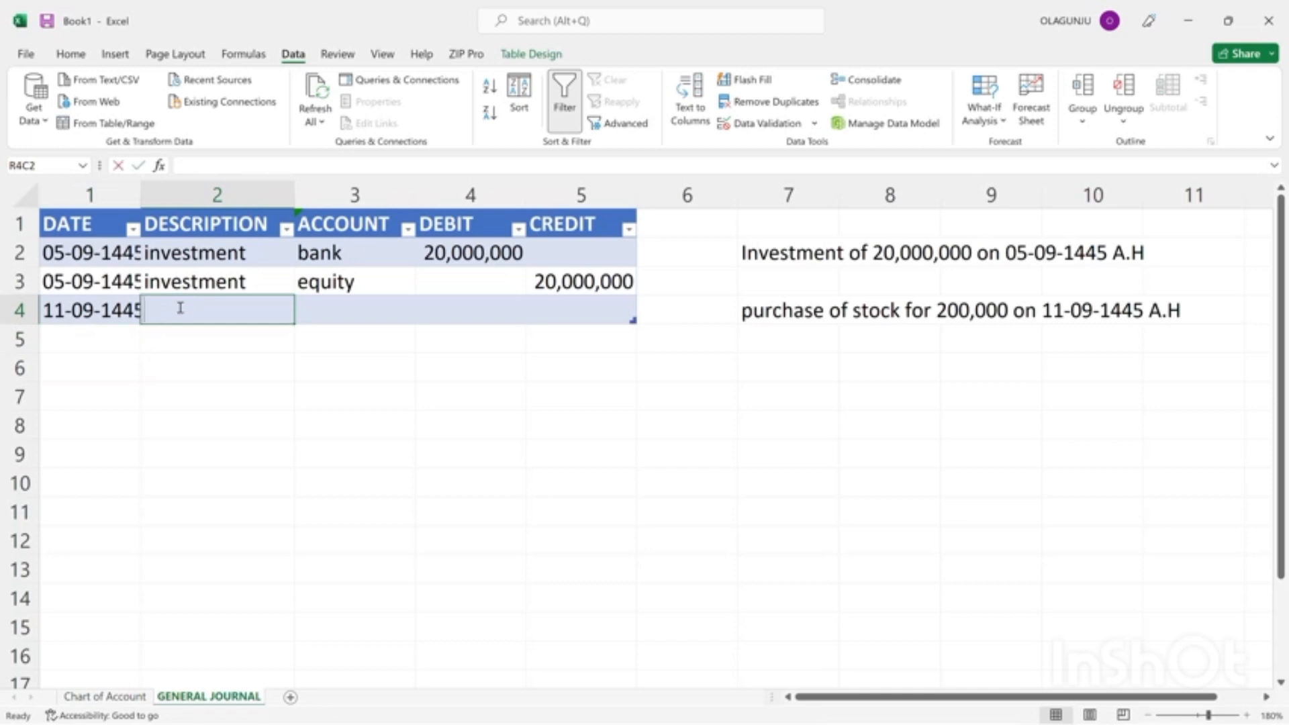
pyautogui.write('purchase')
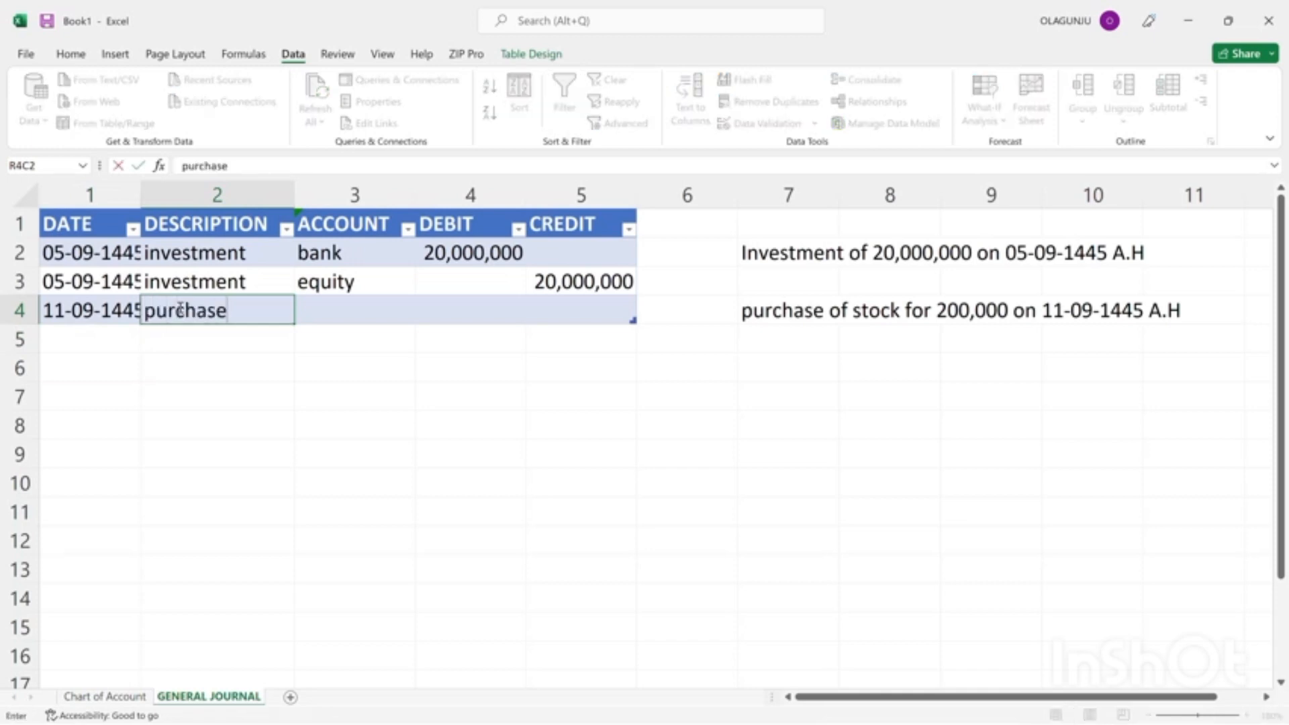
pyautogui.press('Tab')
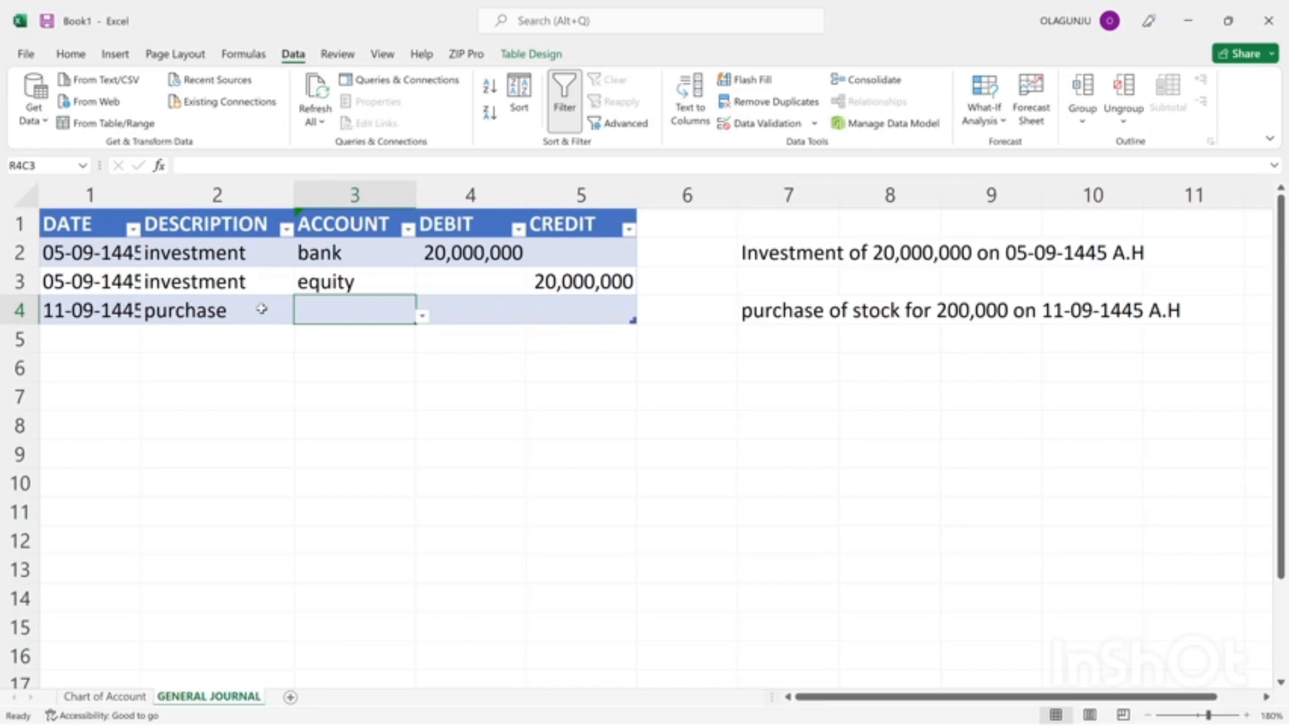
# Check the account choices for the purchase row, and add "stock" below bank in the Chart of Account sheet's INDIVIDUAL ACCOUNT column.
pyautogui.click(423, 318)
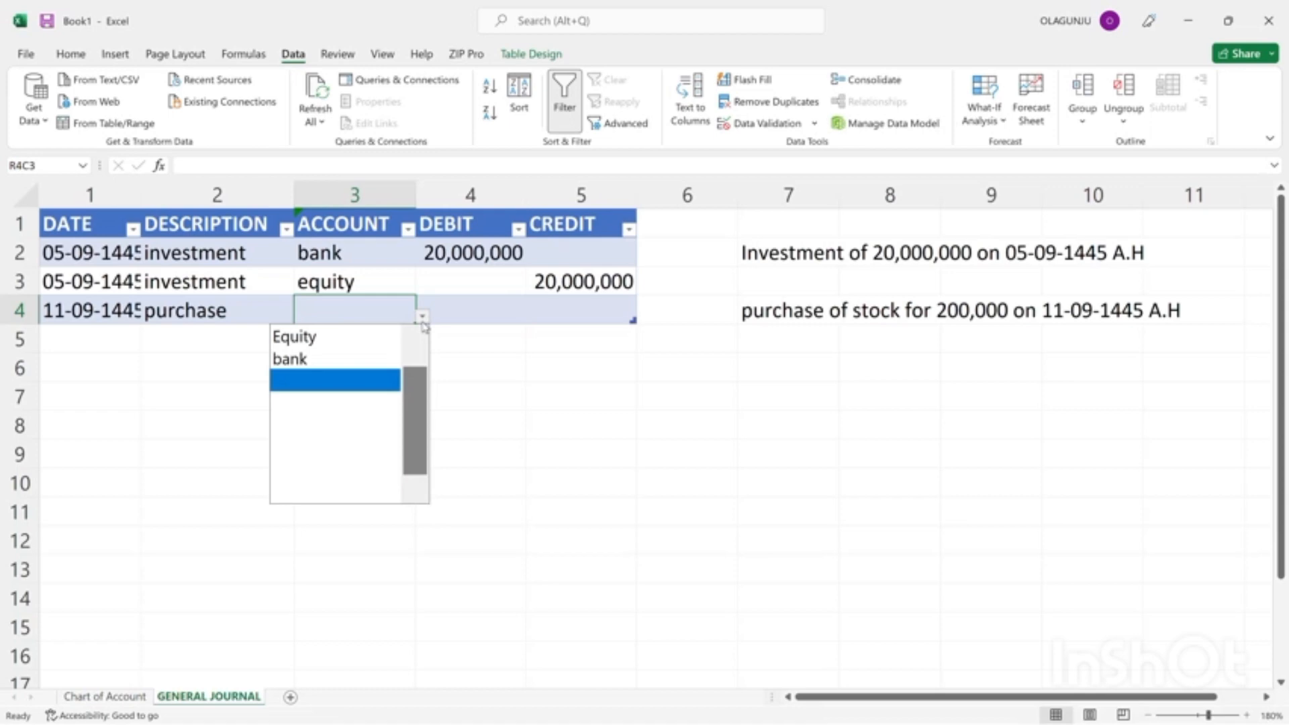
pyautogui.click(485, 404)
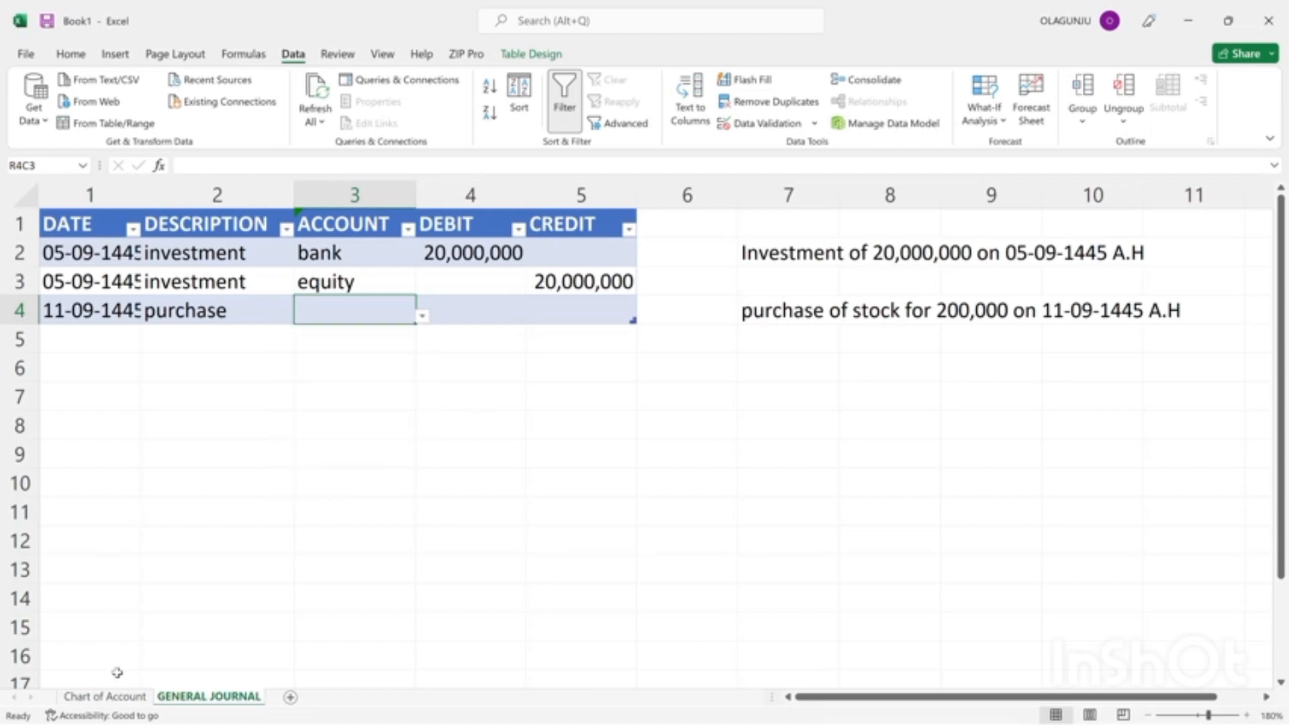
pyautogui.click(104, 697)
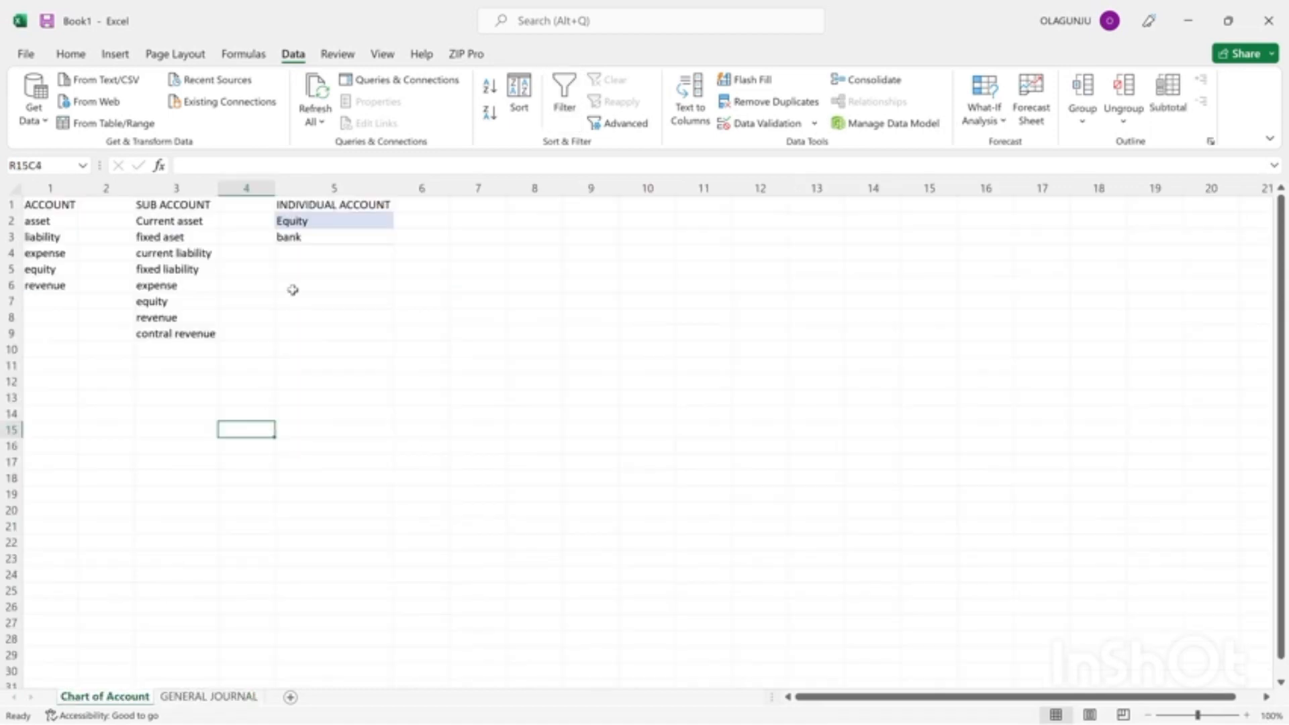
pyautogui.click(306, 251)
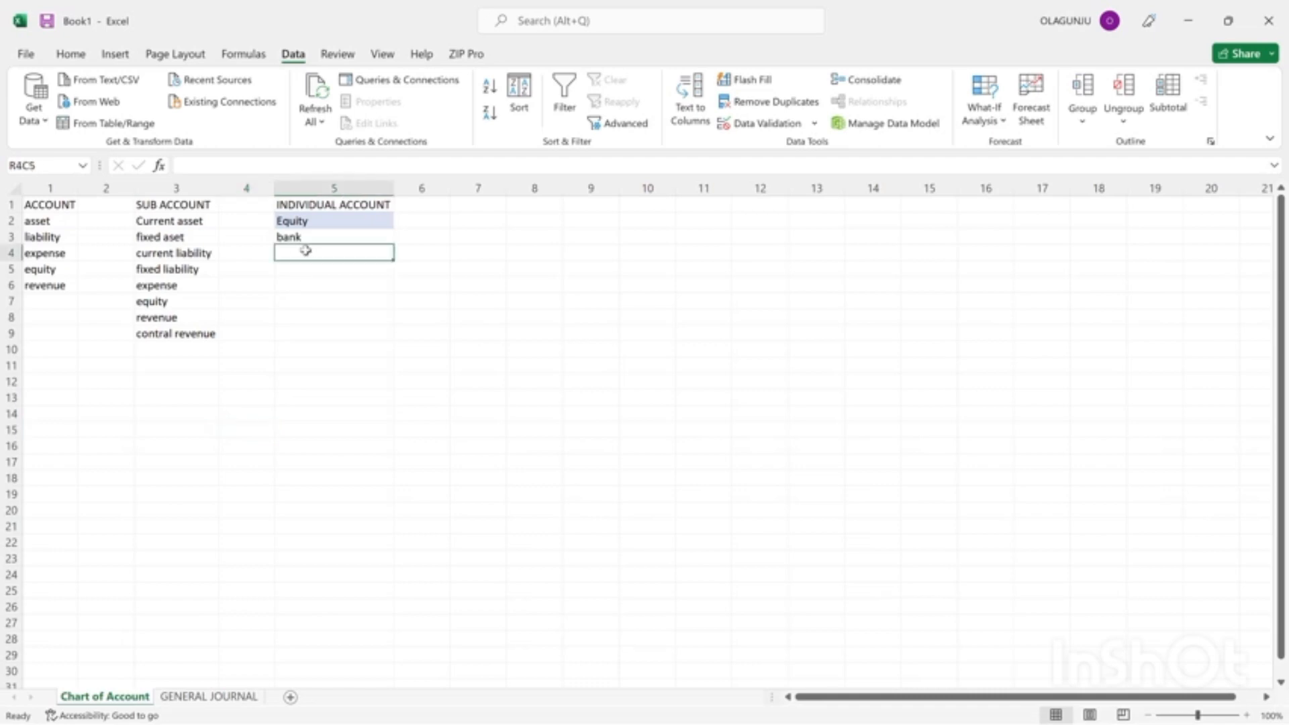
pyautogui.write('stock')
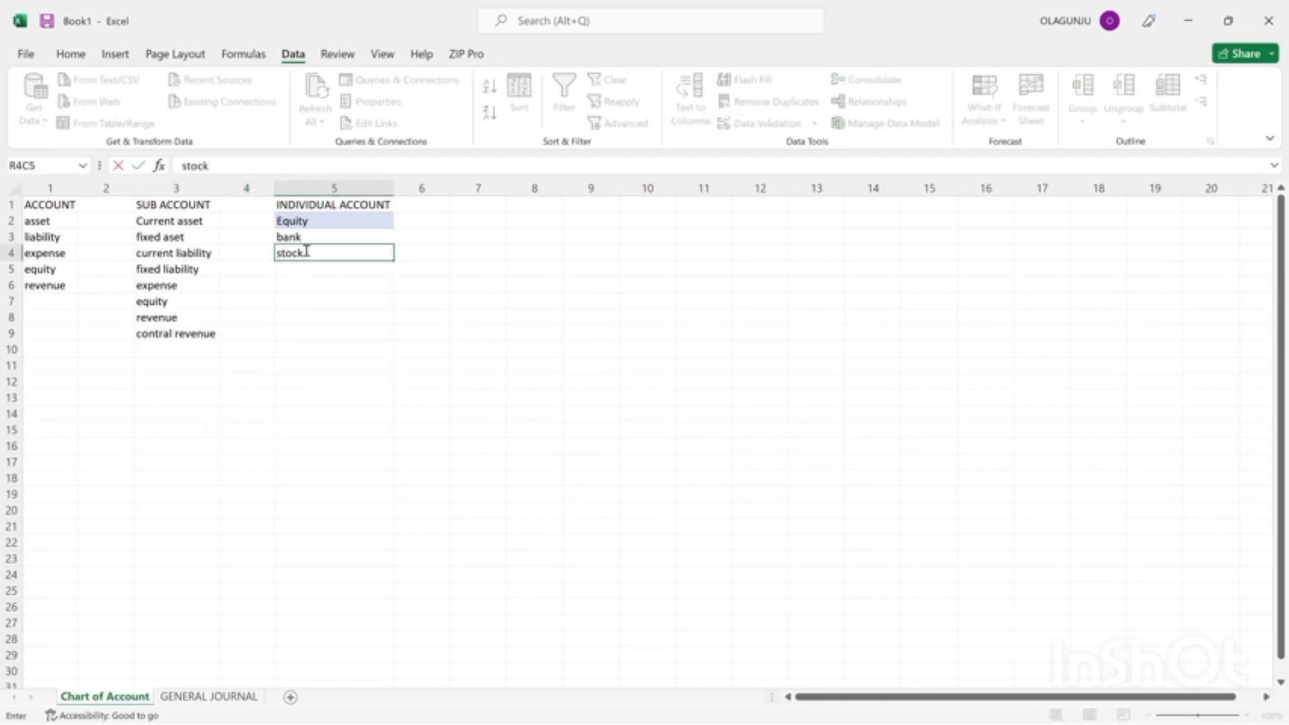
pyautogui.press('Return')
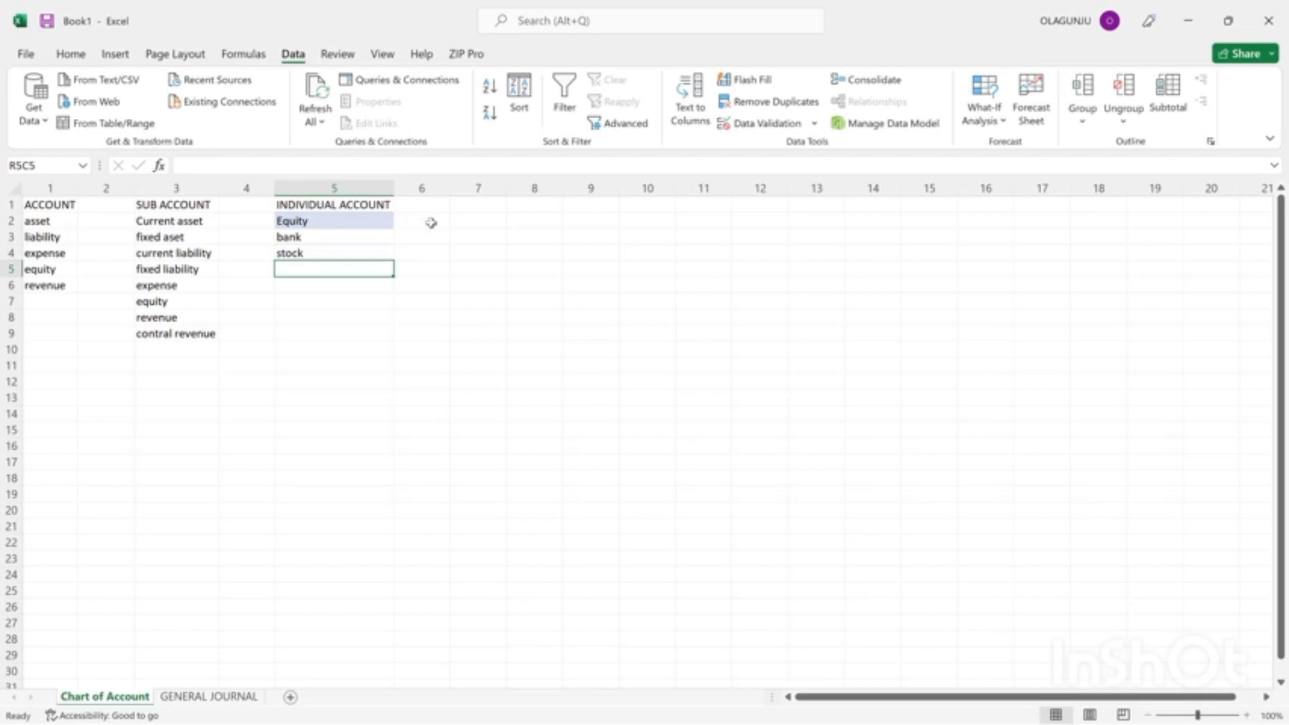
# Add a "sub account" heading in column 6 beside INDIVIDUAL ACCOUNT and classify the Equity account as "equity".
pyautogui.click(425, 200)
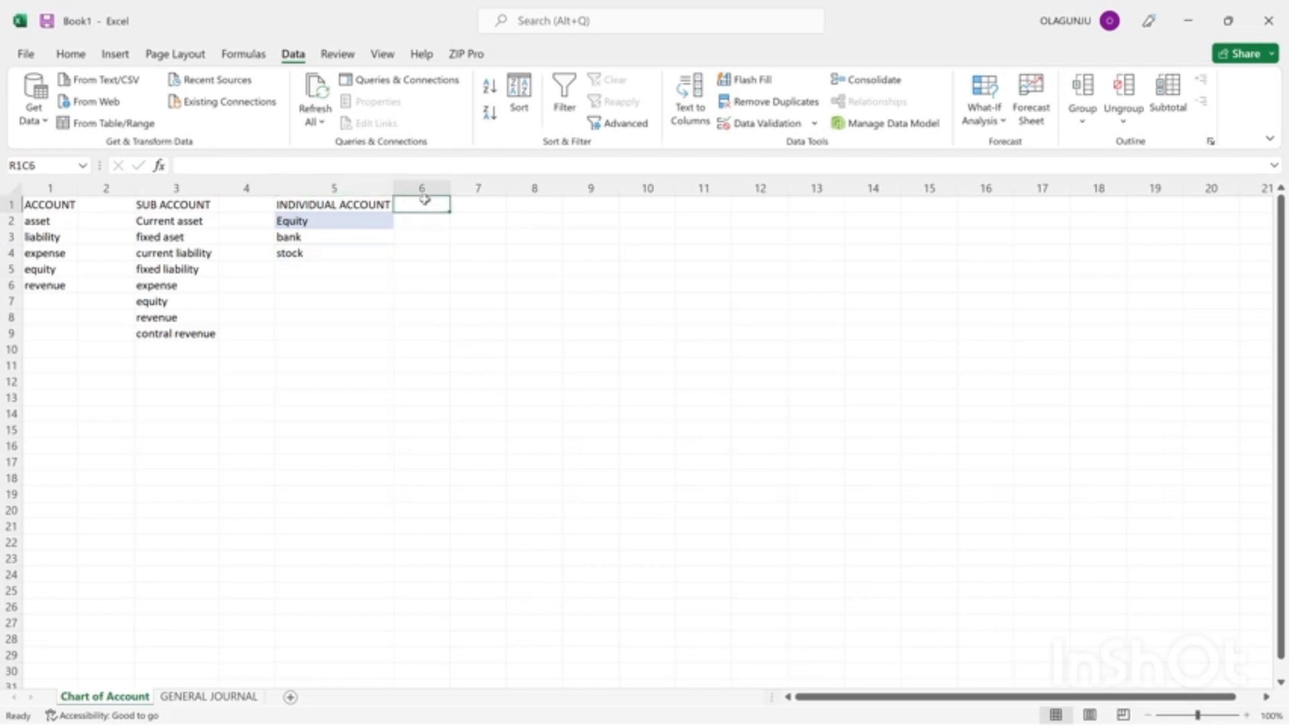
pyautogui.write('sub ax')
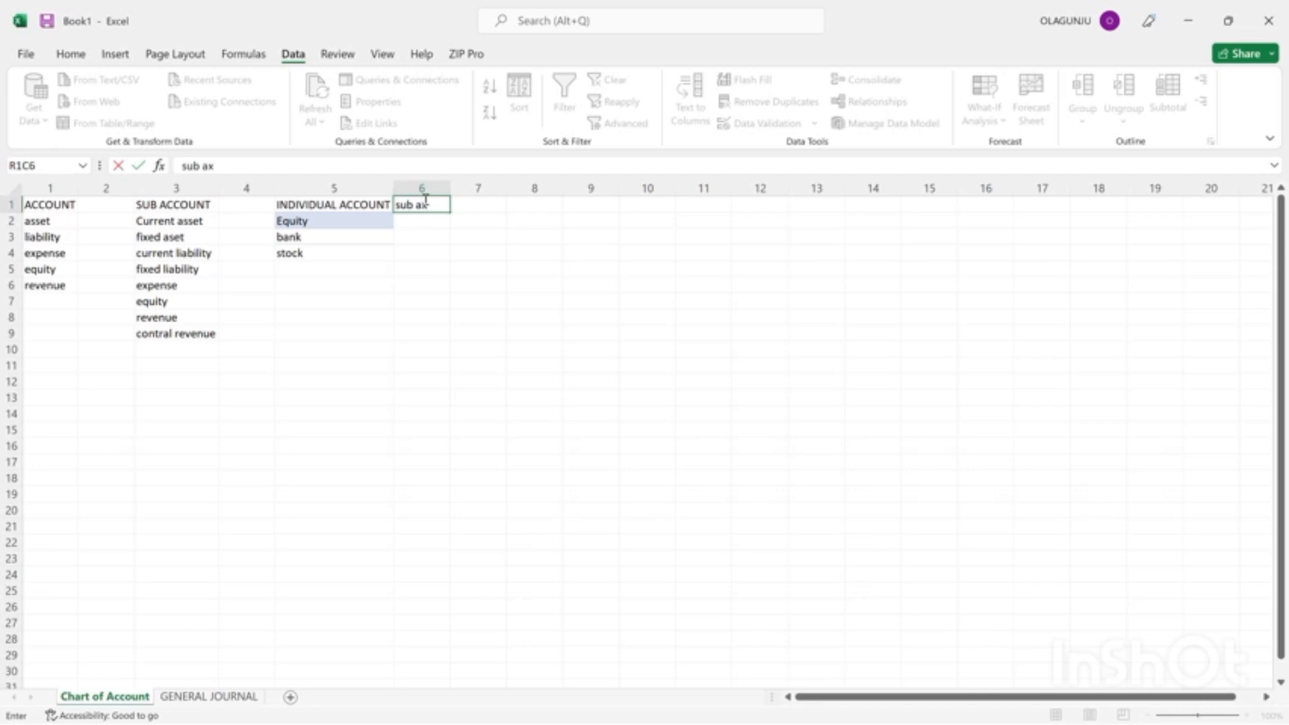
pyautogui.press('BackSpace')
pyautogui.write('ccount')
pyautogui.click(415, 221)
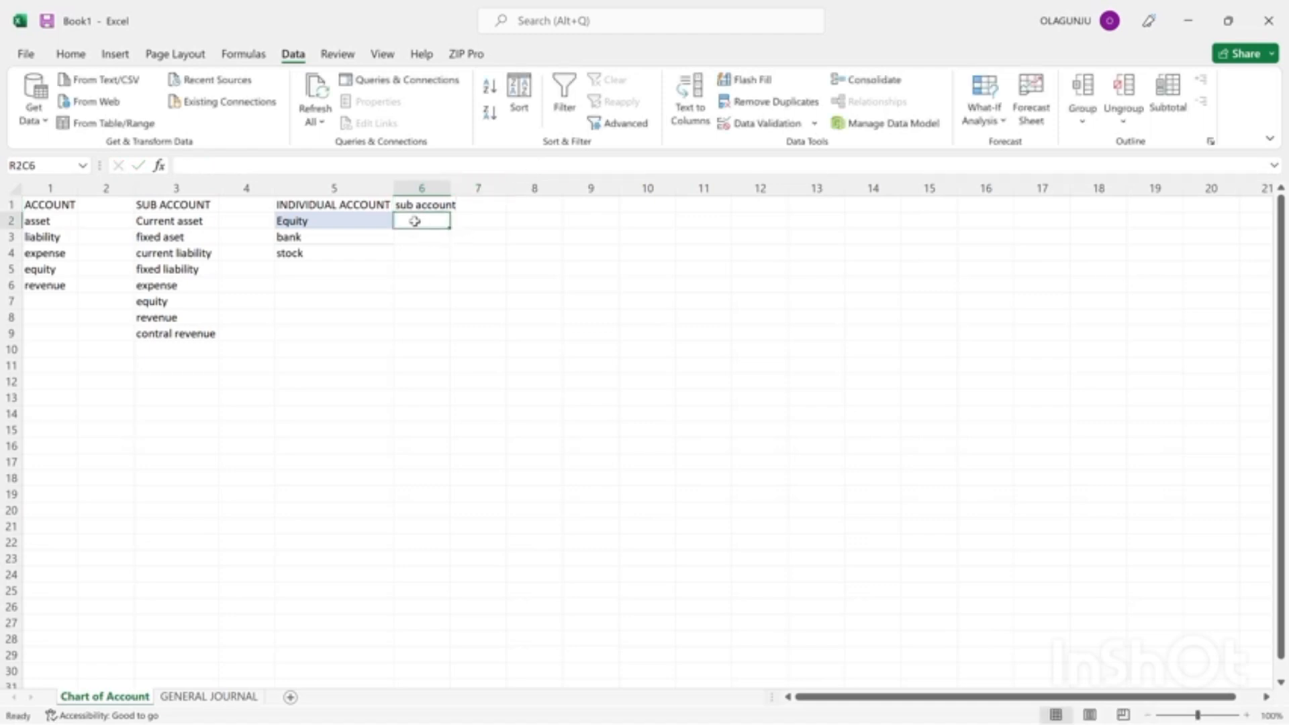
pyautogui.write('equity')
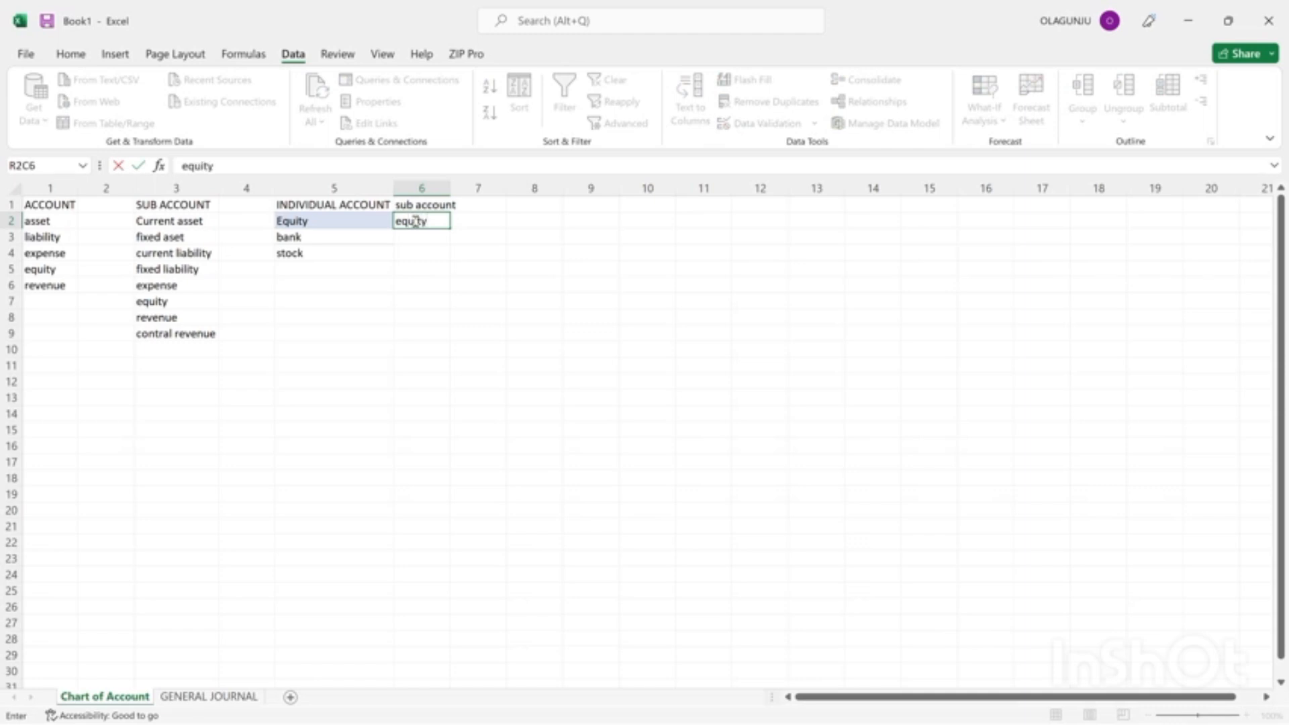
pyautogui.press('Return')
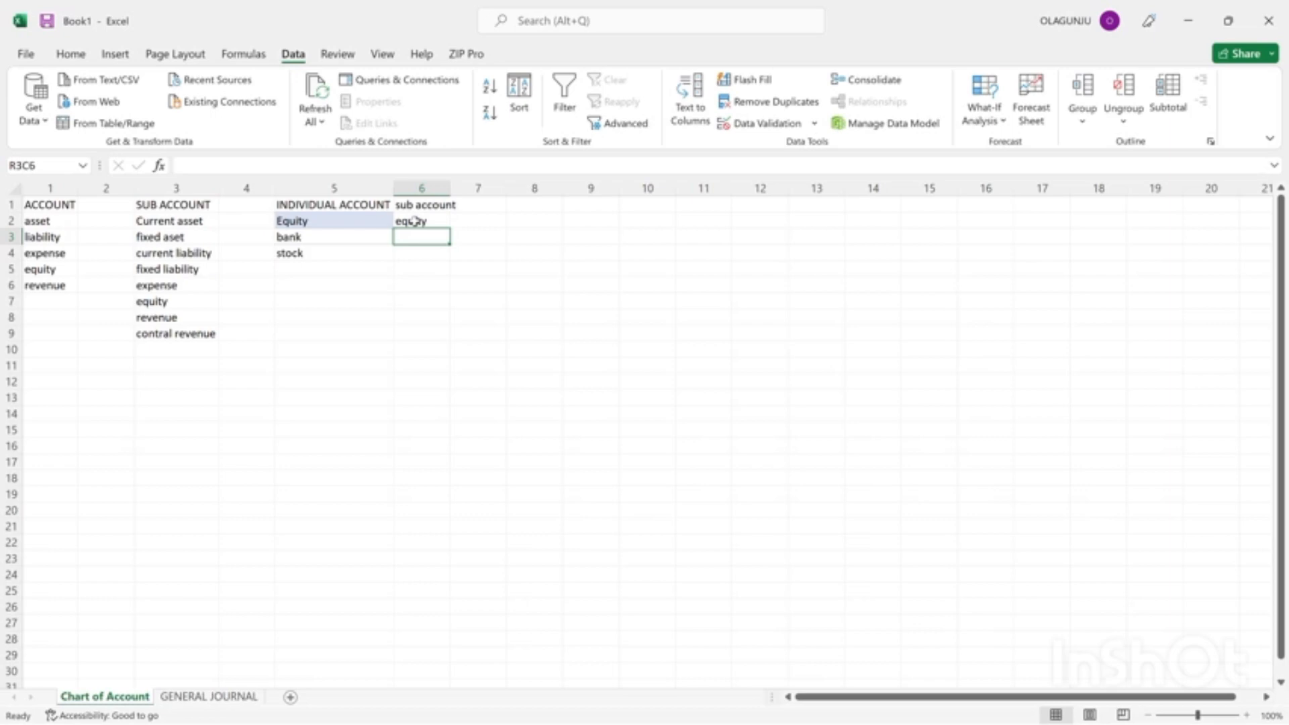
# Classify both bank and stock as "current asset" in the sub account column, and widen that column to fit the text.
pyautogui.write('curren')
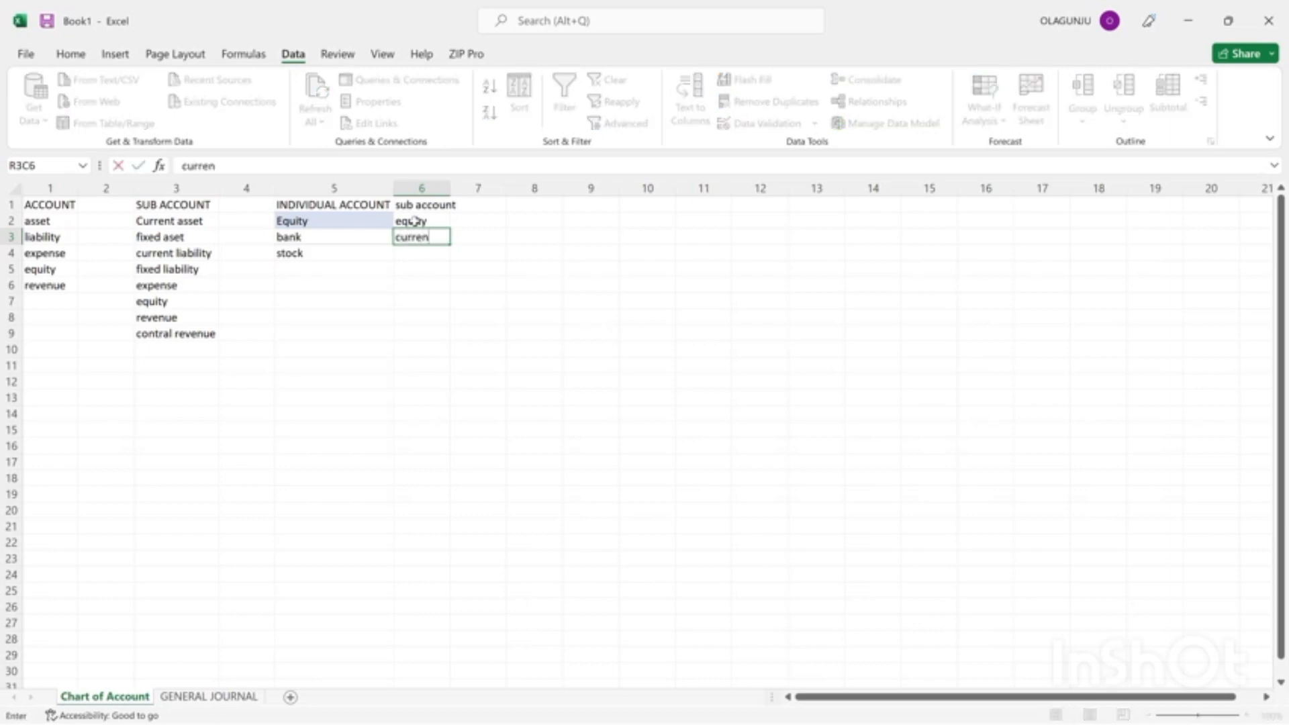
pyautogui.write('t asset')
pyautogui.press('Return')
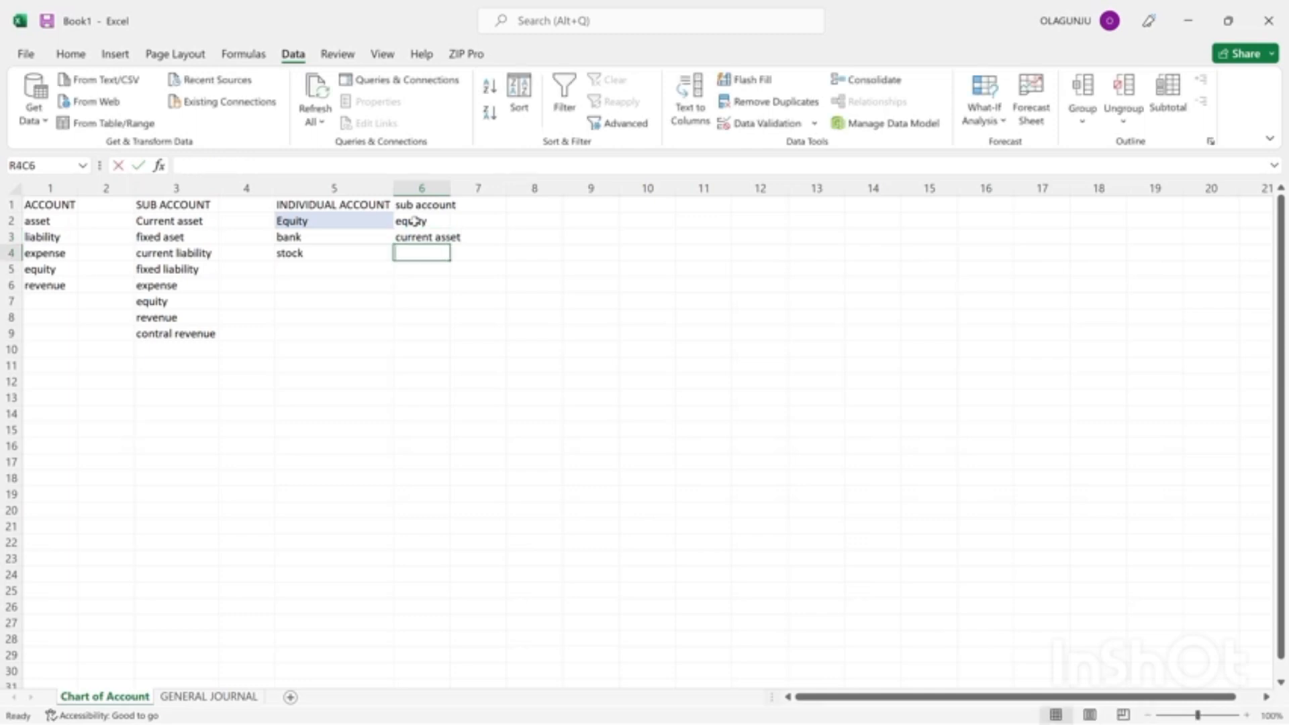
pyautogui.write('x')
pyautogui.press('BackSpace')
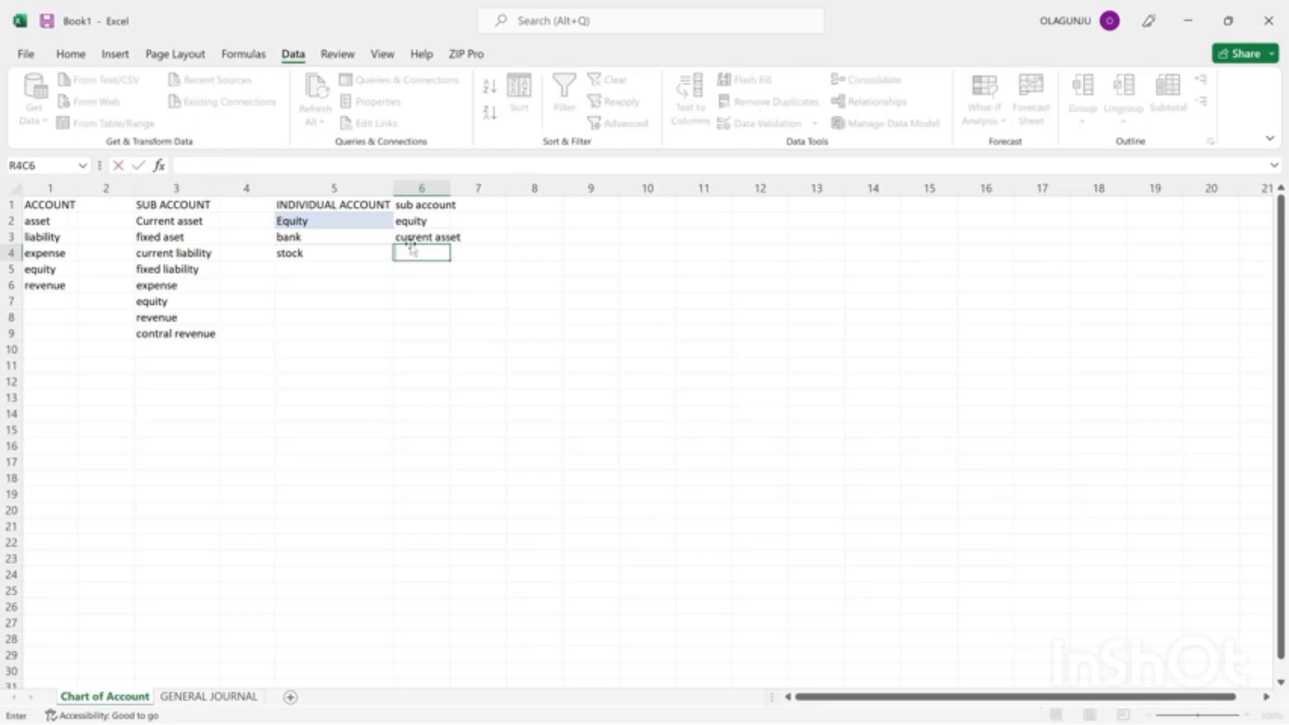
pyautogui.click(410, 235)
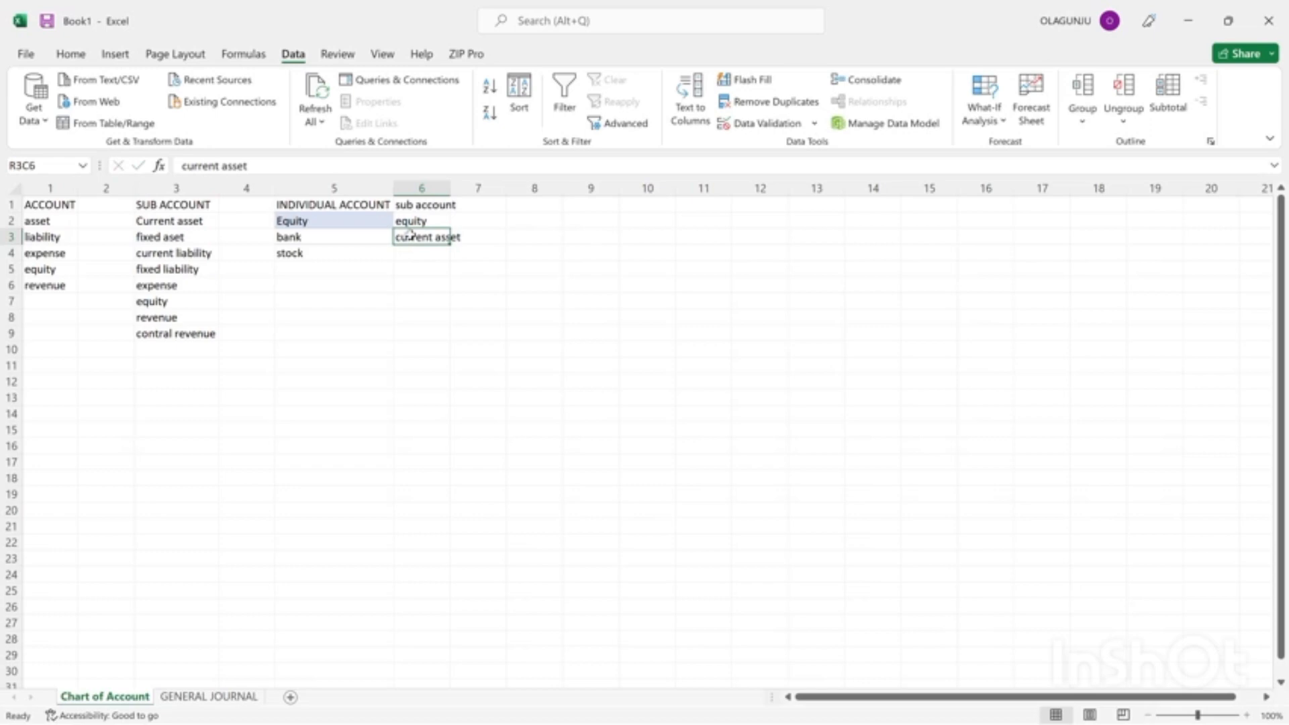
pyautogui.hotkey('ctrl', 'c')
pyautogui.click(421, 254)
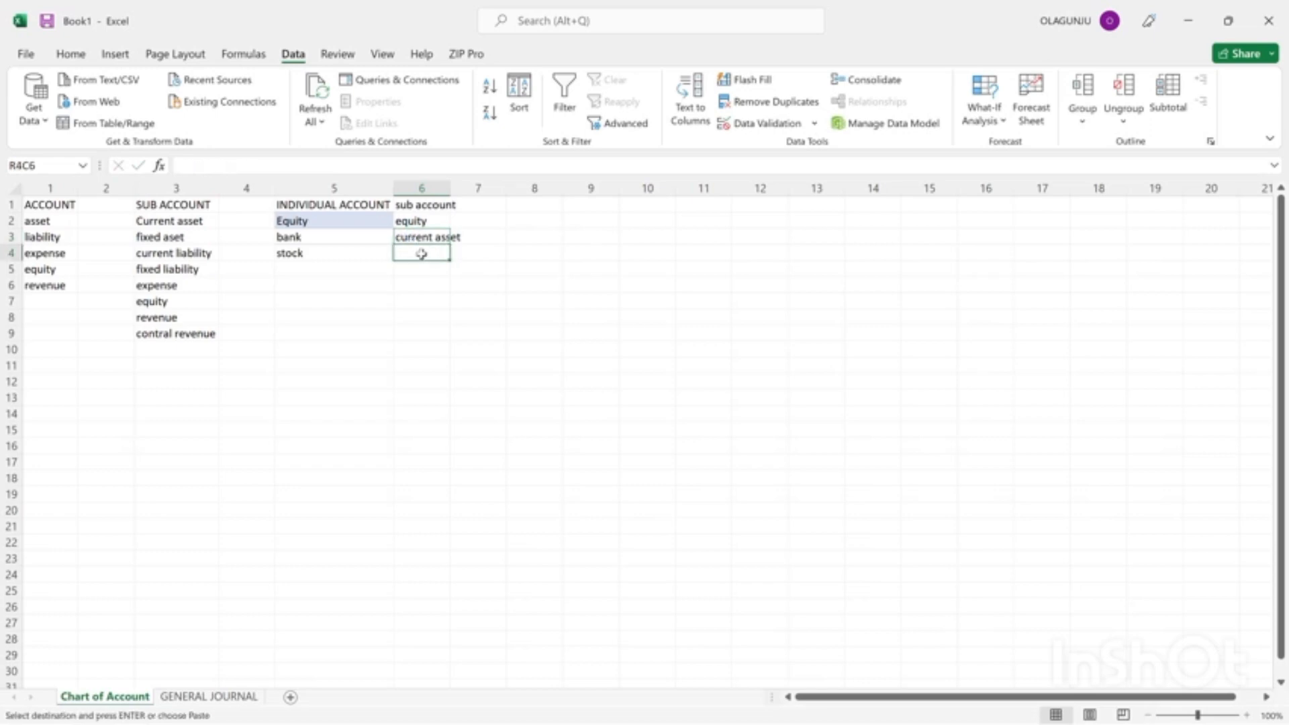
pyautogui.hotkey('ctrl', 'v')
pyautogui.press('ctrl')
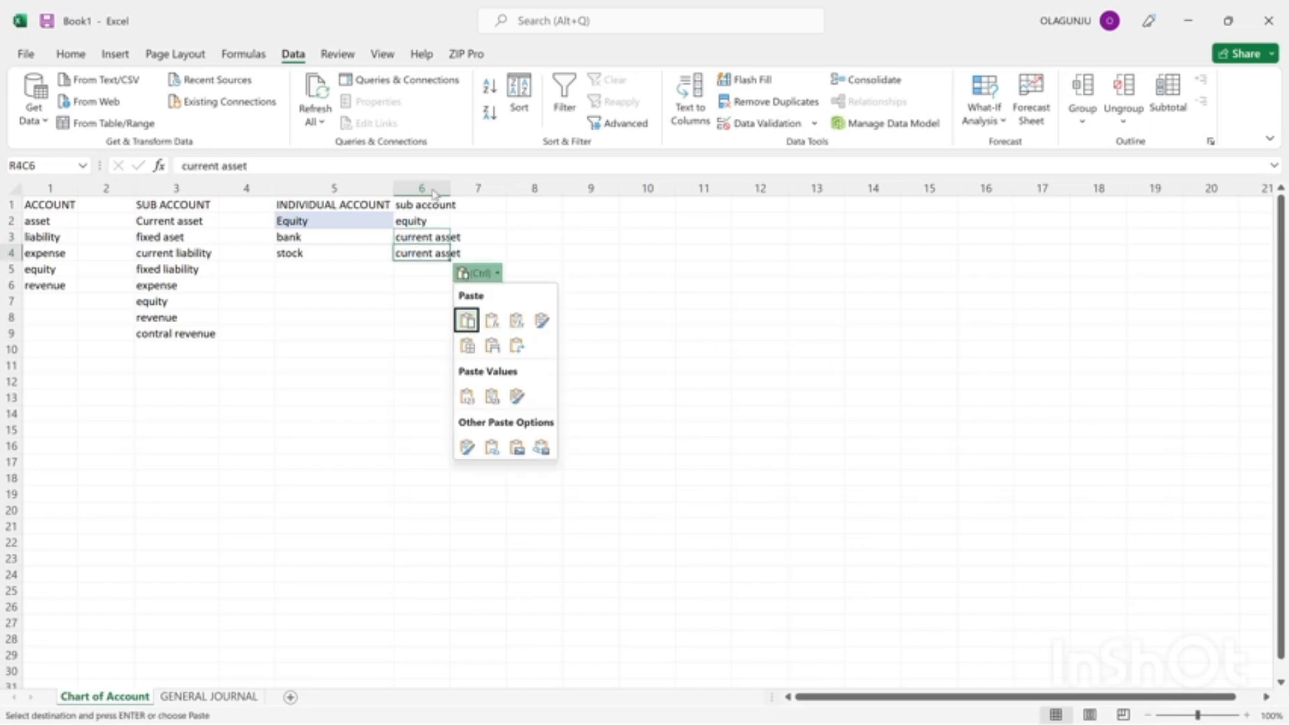
pyautogui.press('Escape')
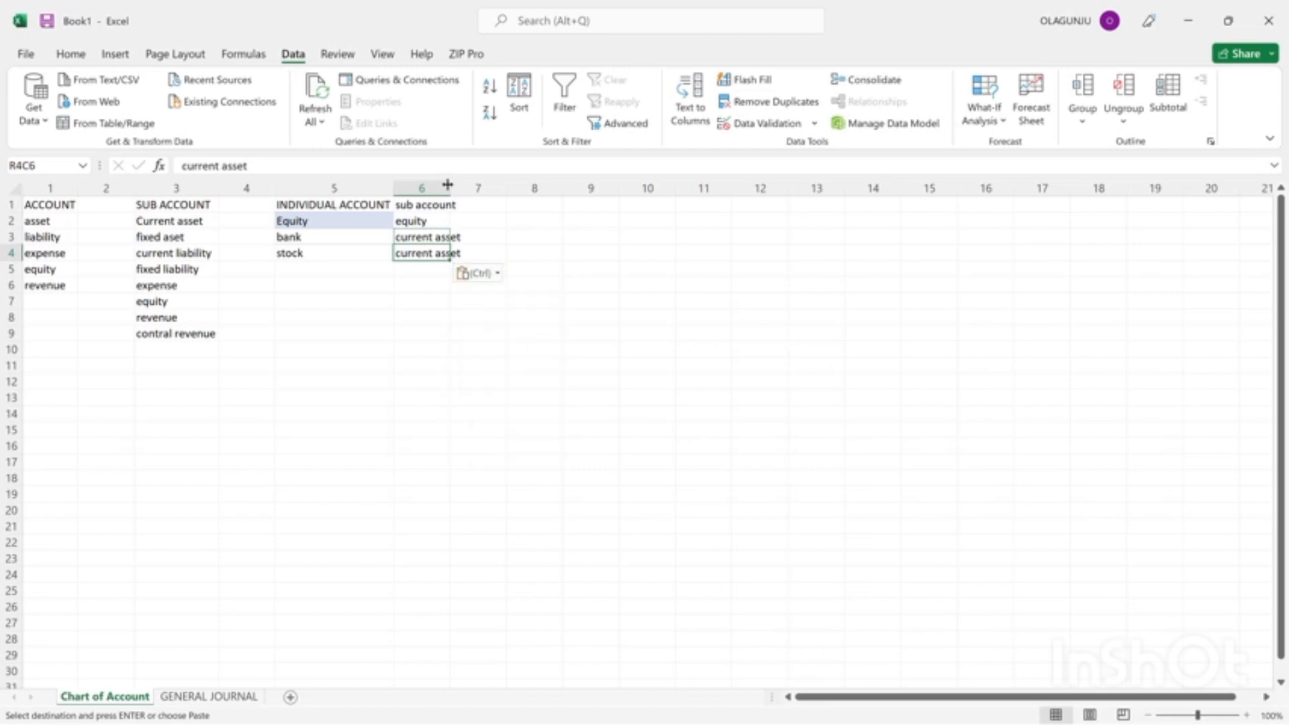
pyautogui.moveTo(448, 184); pyautogui.dragTo(462, 185)
pyautogui.click(374, 268)
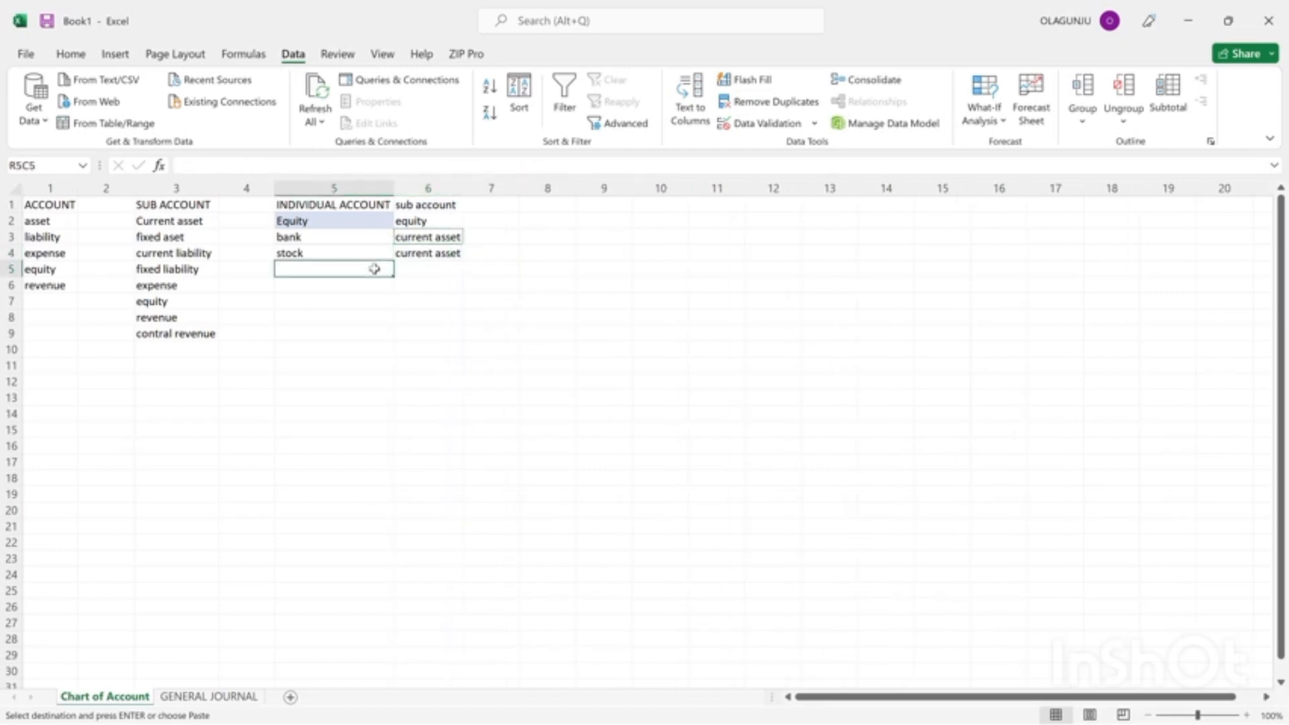
# In the GENERAL JOURNAL sheet, set the row 4 purchase entry's account to stock with a debit of 200,000.
pyautogui.click(219, 698)
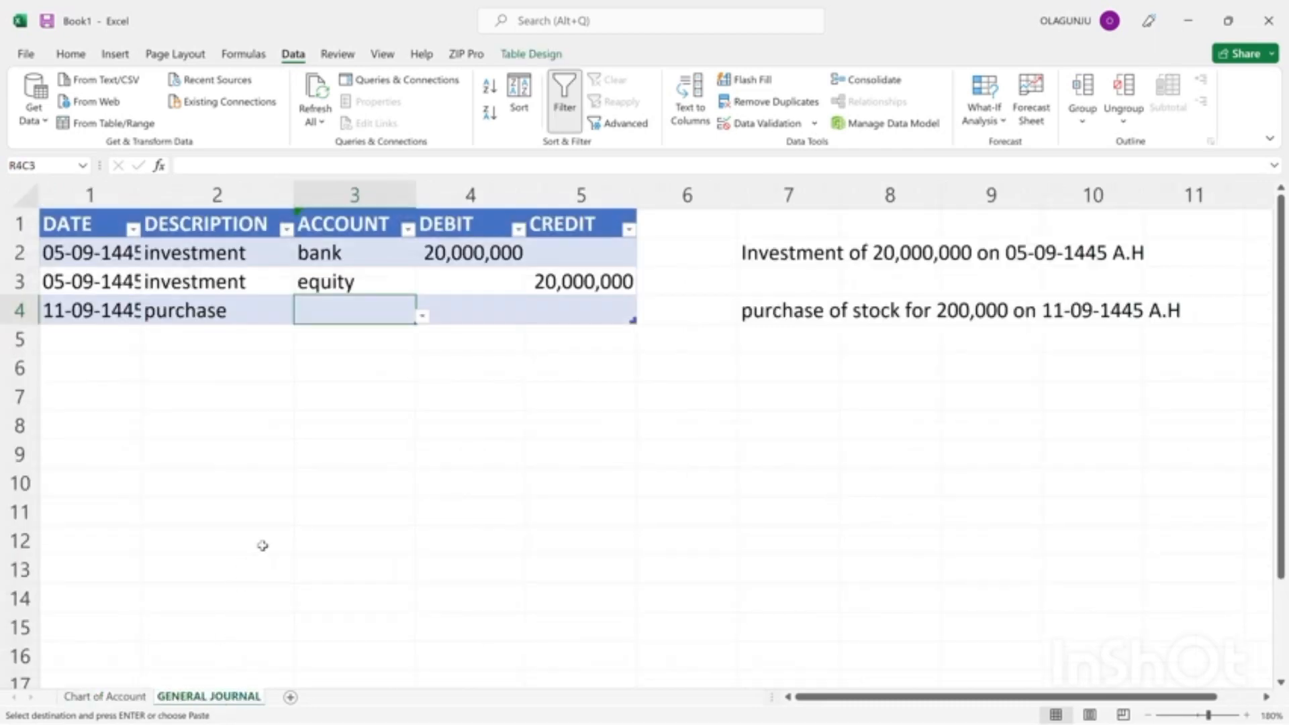
pyautogui.click(422, 316)
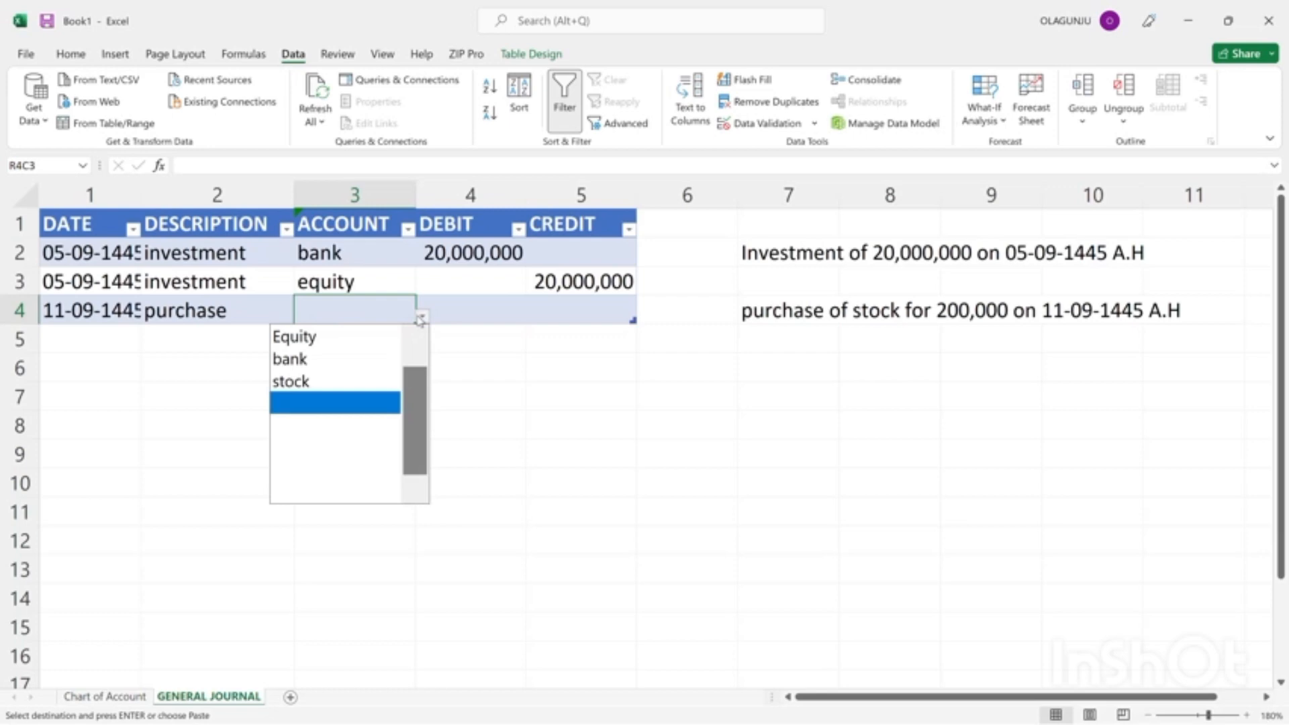
pyautogui.click(293, 382)
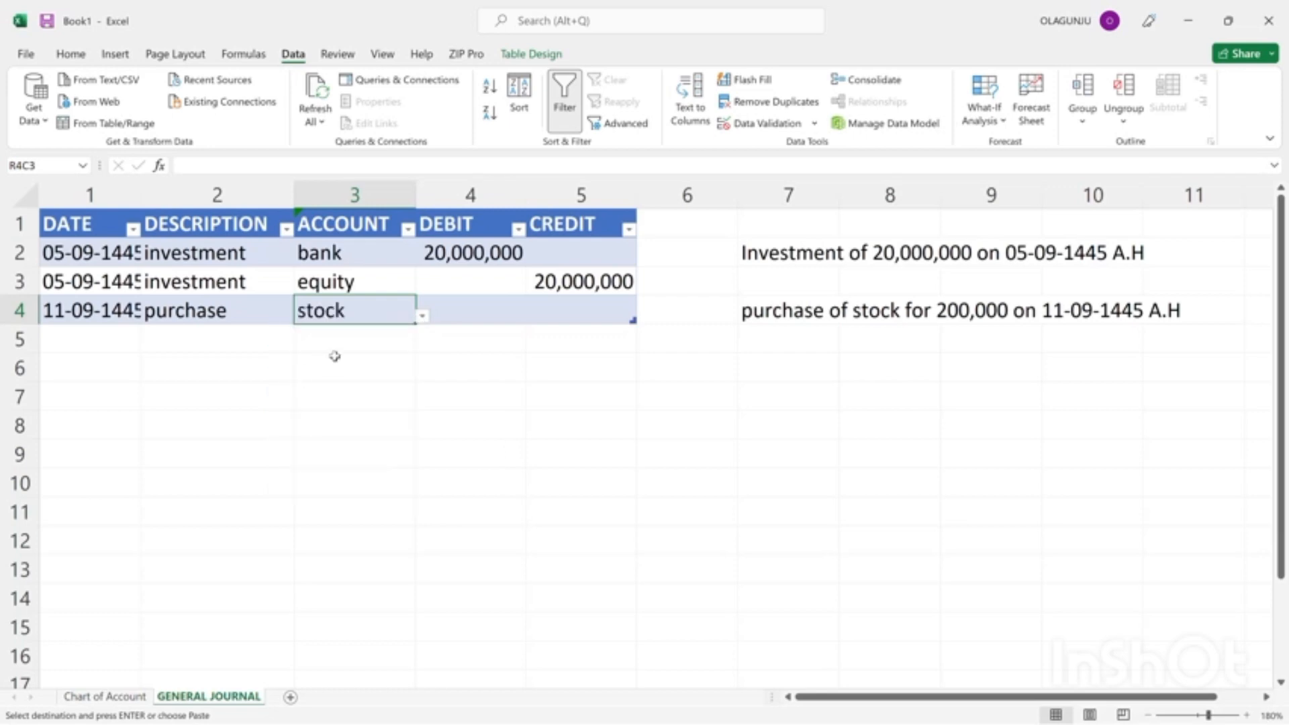
pyautogui.click(467, 306)
pyautogui.write('200,0')
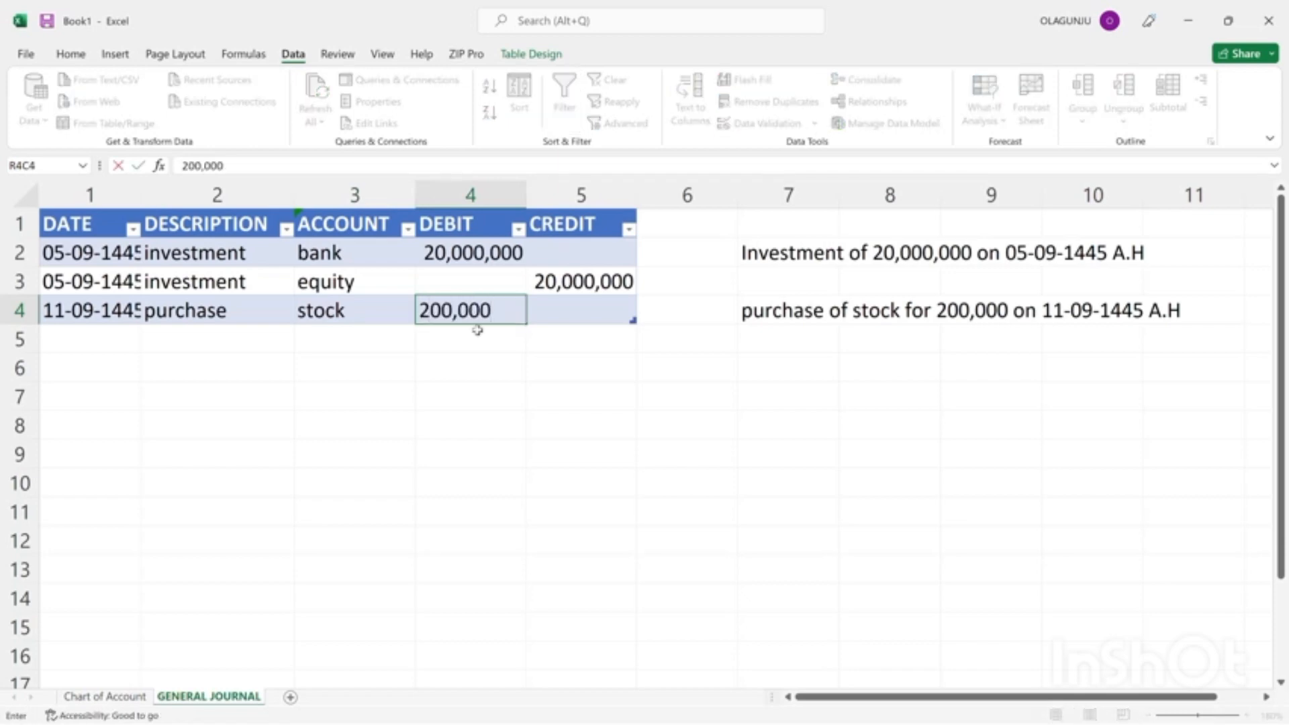
pyautogui.moveTo(500, 359); pyautogui.dragTo(448, 302)
# Copy the 200,000 debit of the stock row into the CREDIT column of row 5.
pyautogui.click(448, 302)
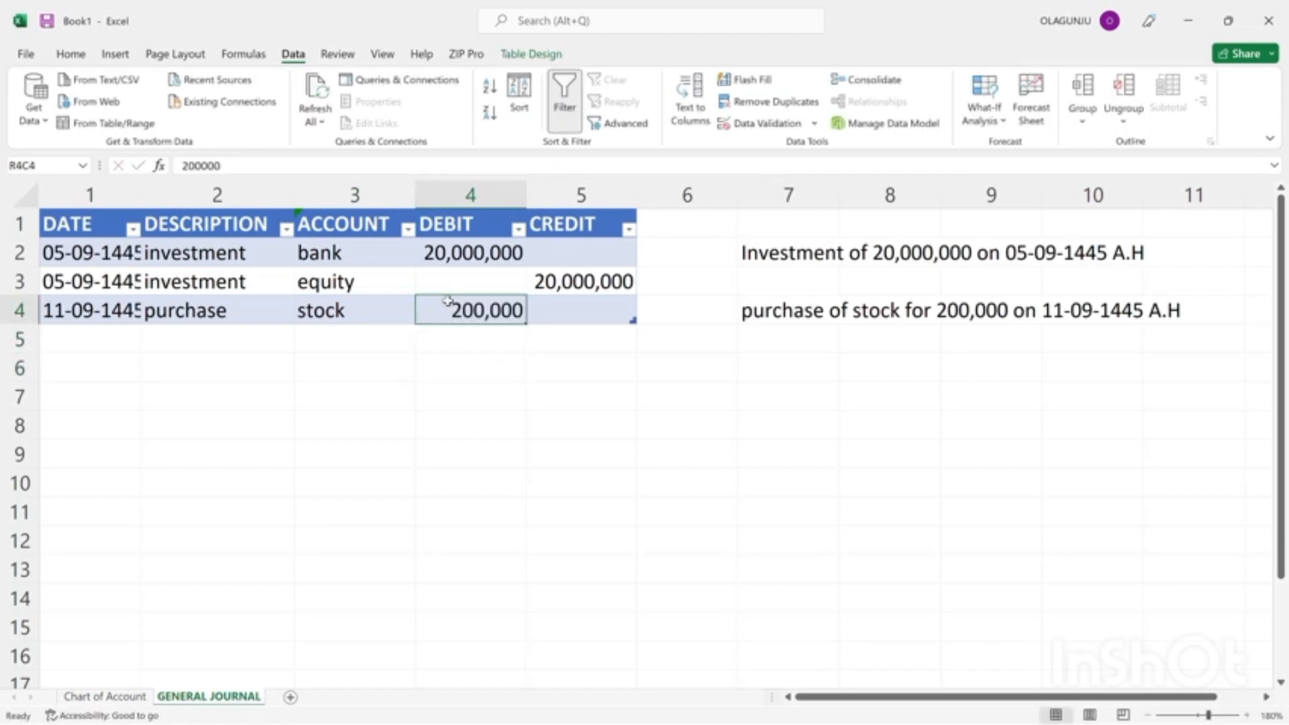
pyautogui.hotkey('ctrl', 'c')
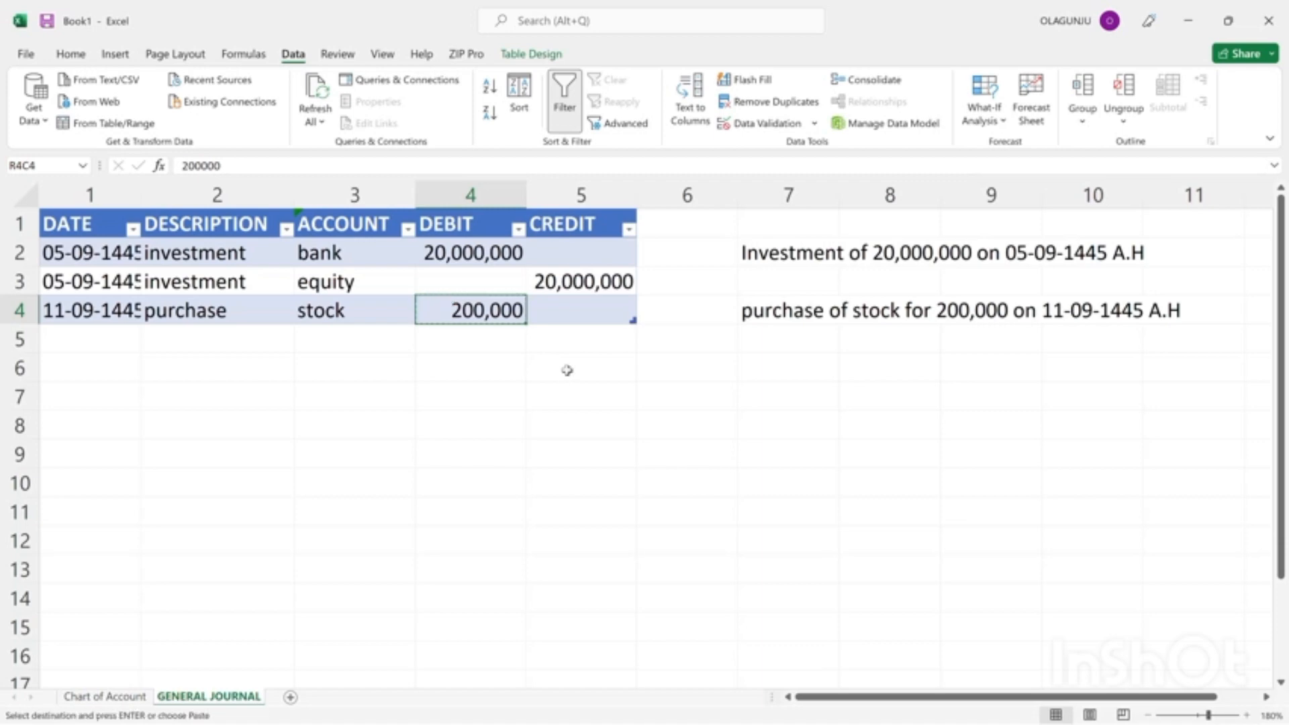
pyautogui.click(566, 343)
pyautogui.hotkey('ctrl', 'v')
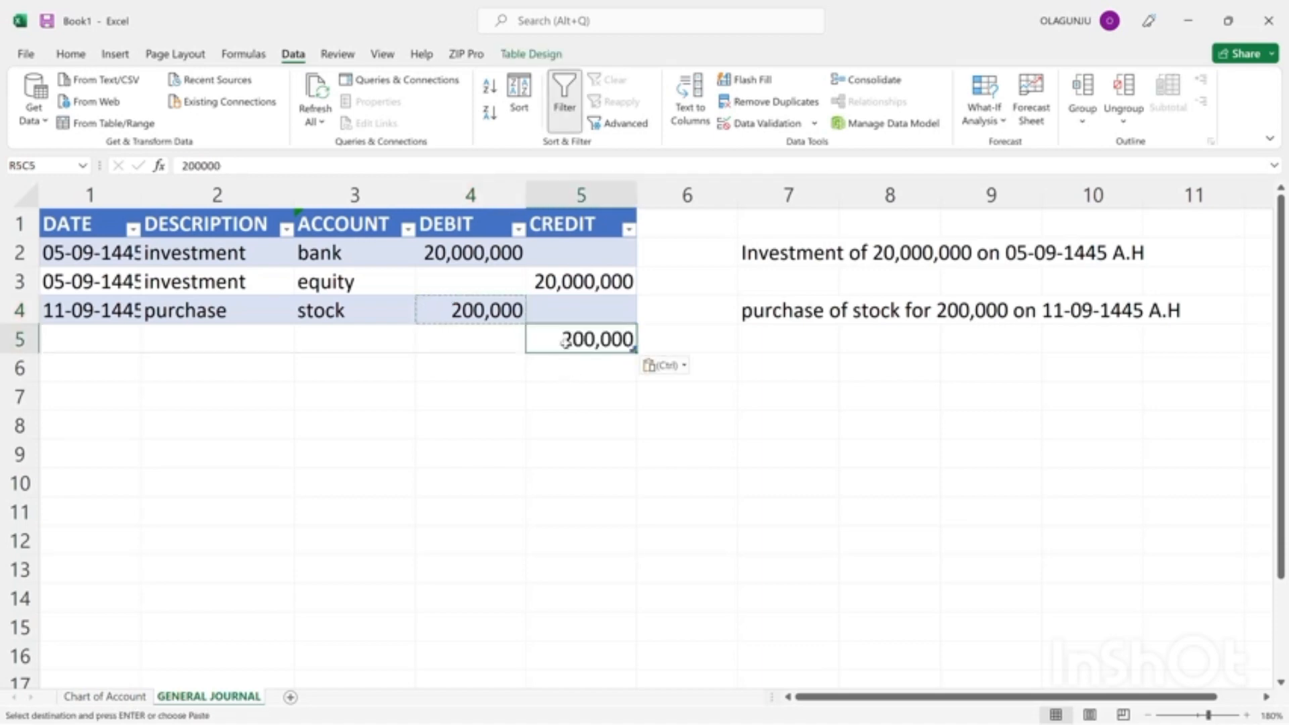
# Copy the description "purchase" and the date 11-09-1445 from row 4 into row 5, and autofit the DATE column's width.
pyautogui.moveTo(445, 333); pyautogui.dragTo(168, 342)
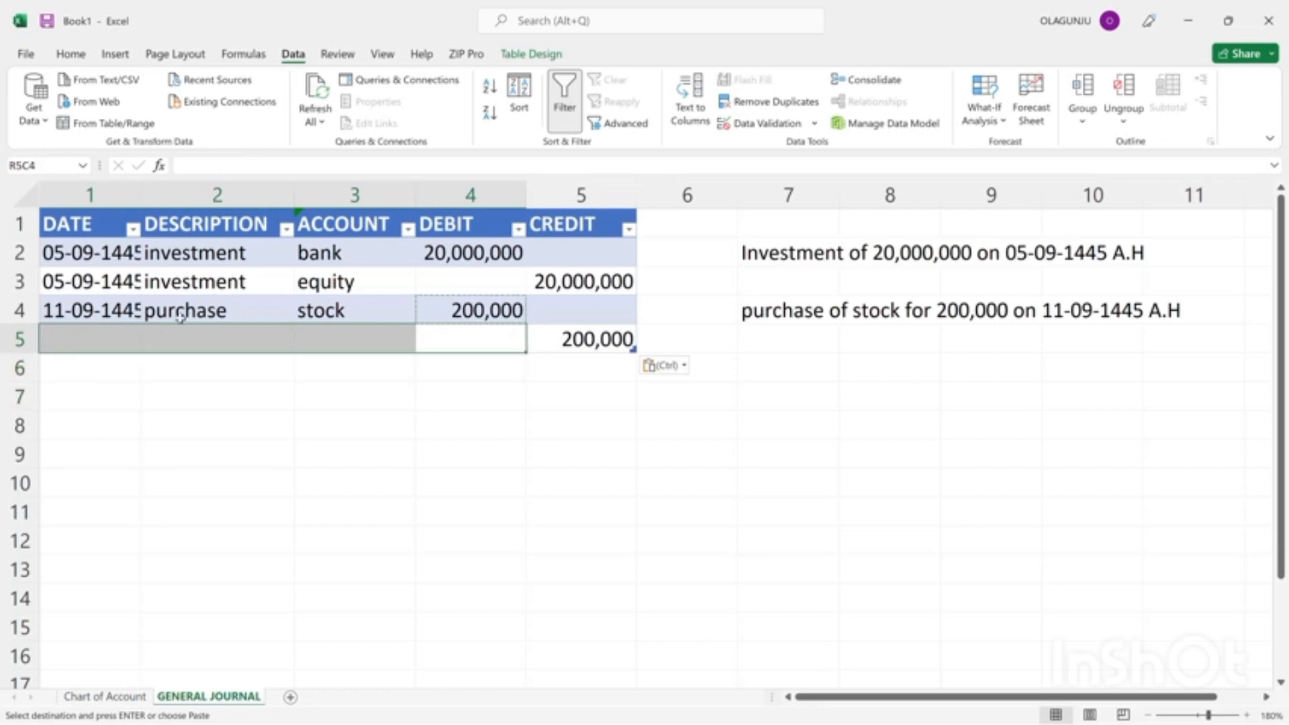
pyautogui.click(169, 310)
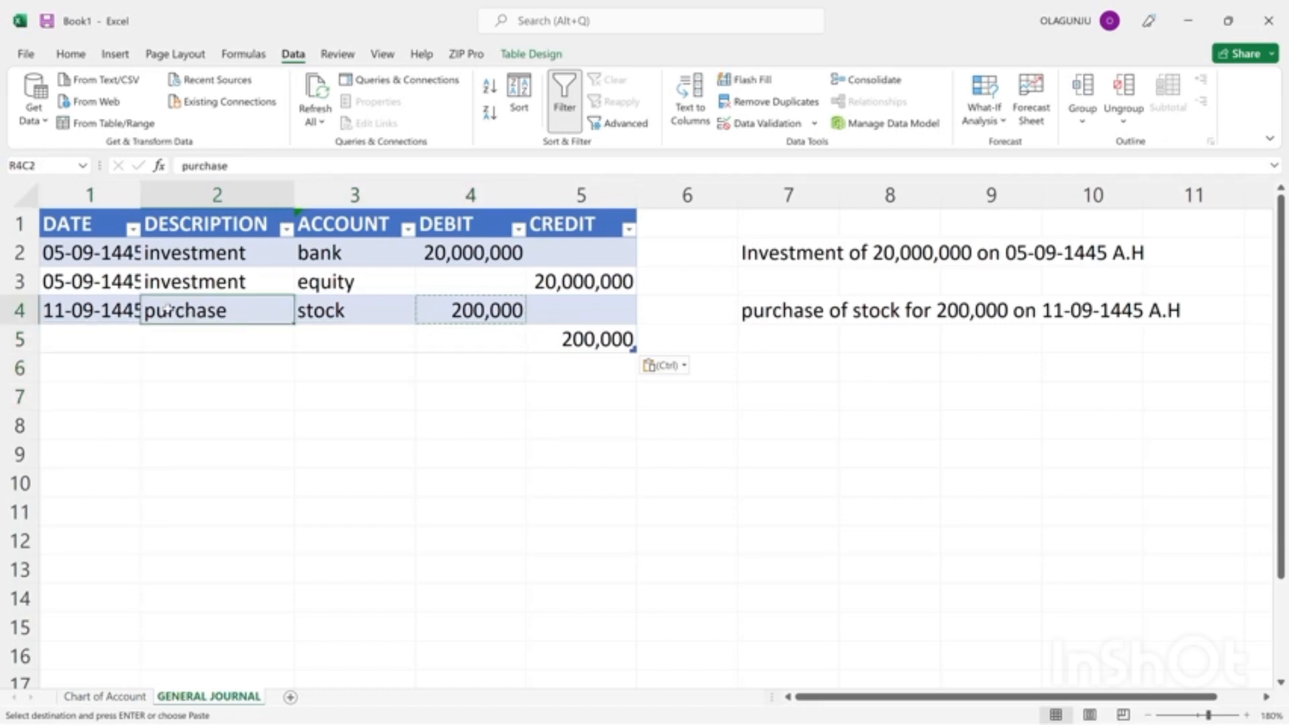
pyautogui.hotkey('ctrl', 'c')
pyautogui.click(174, 347)
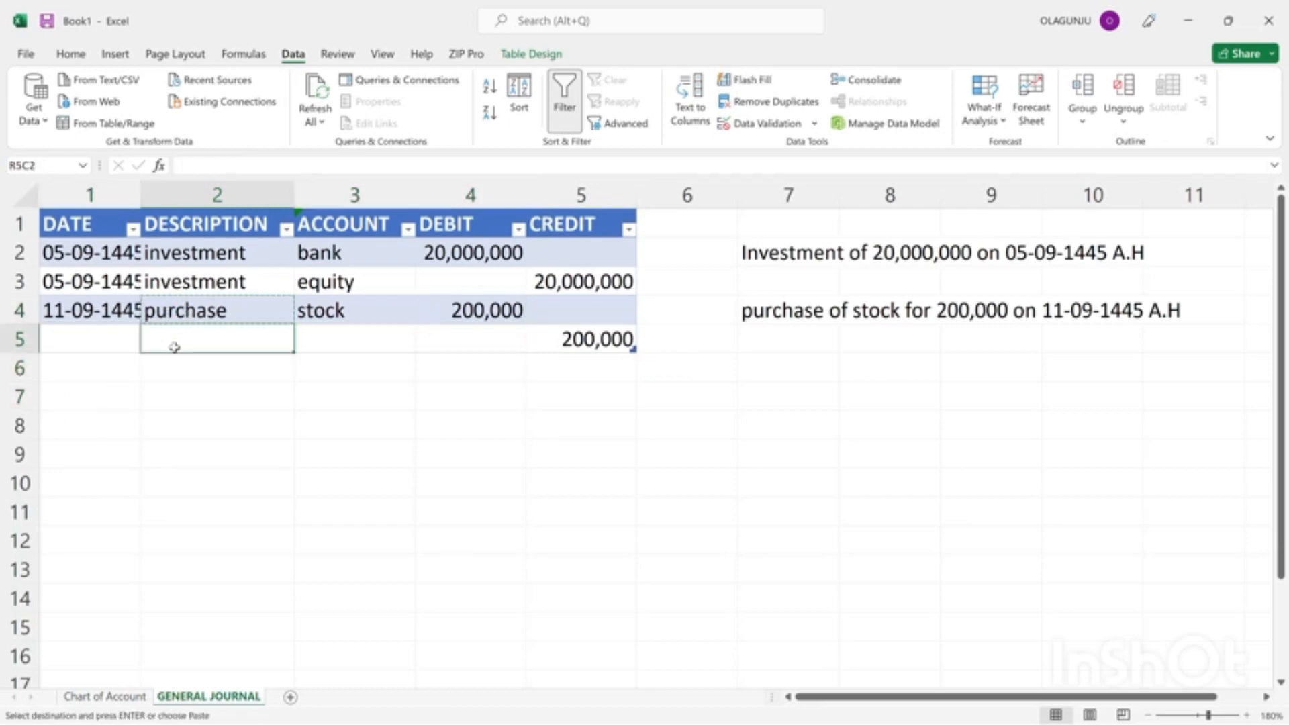
pyautogui.press('Return')
pyautogui.click(90, 316)
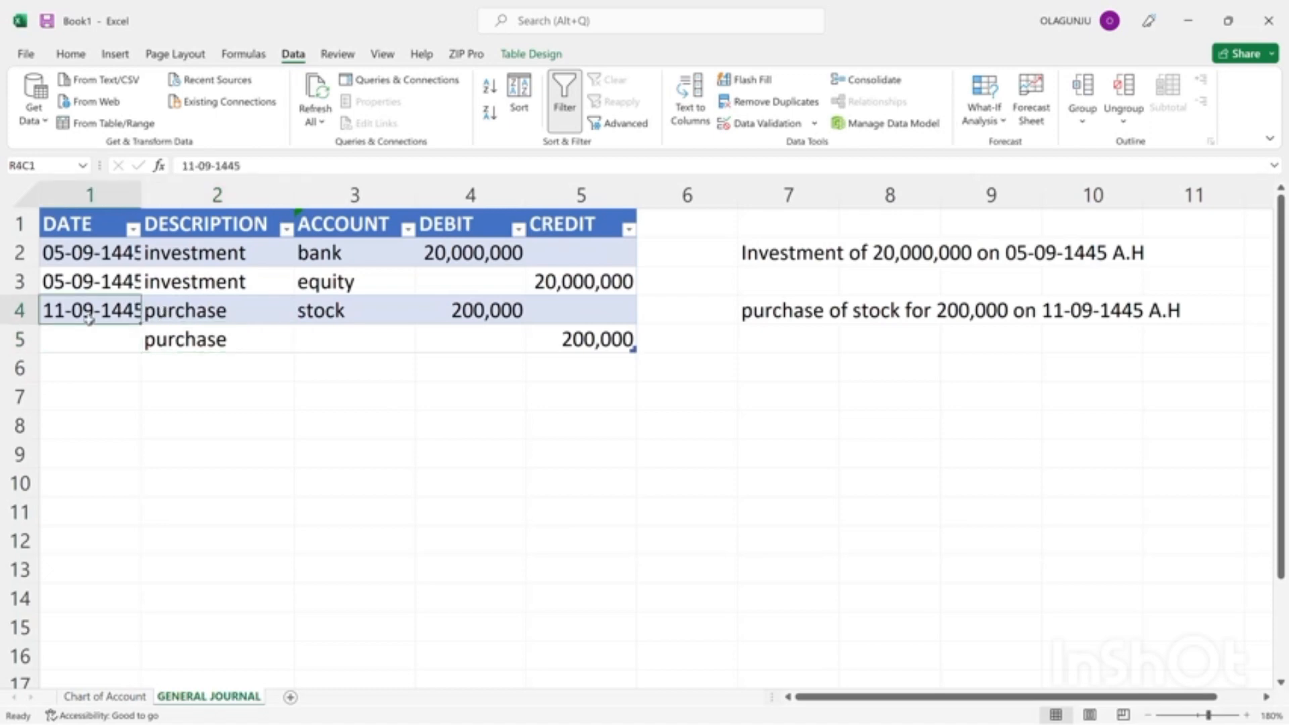
pyautogui.hotkey('ctrl', 'c')
pyautogui.click(81, 339)
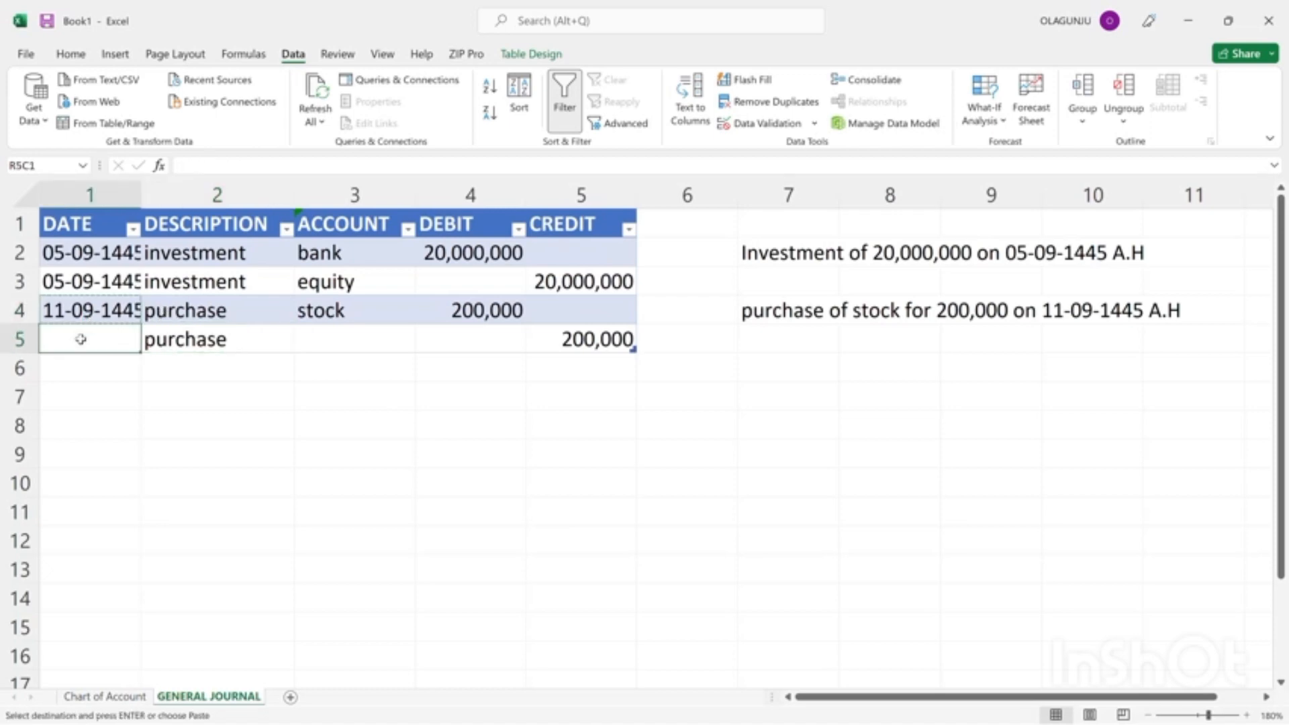
pyautogui.press('Return')
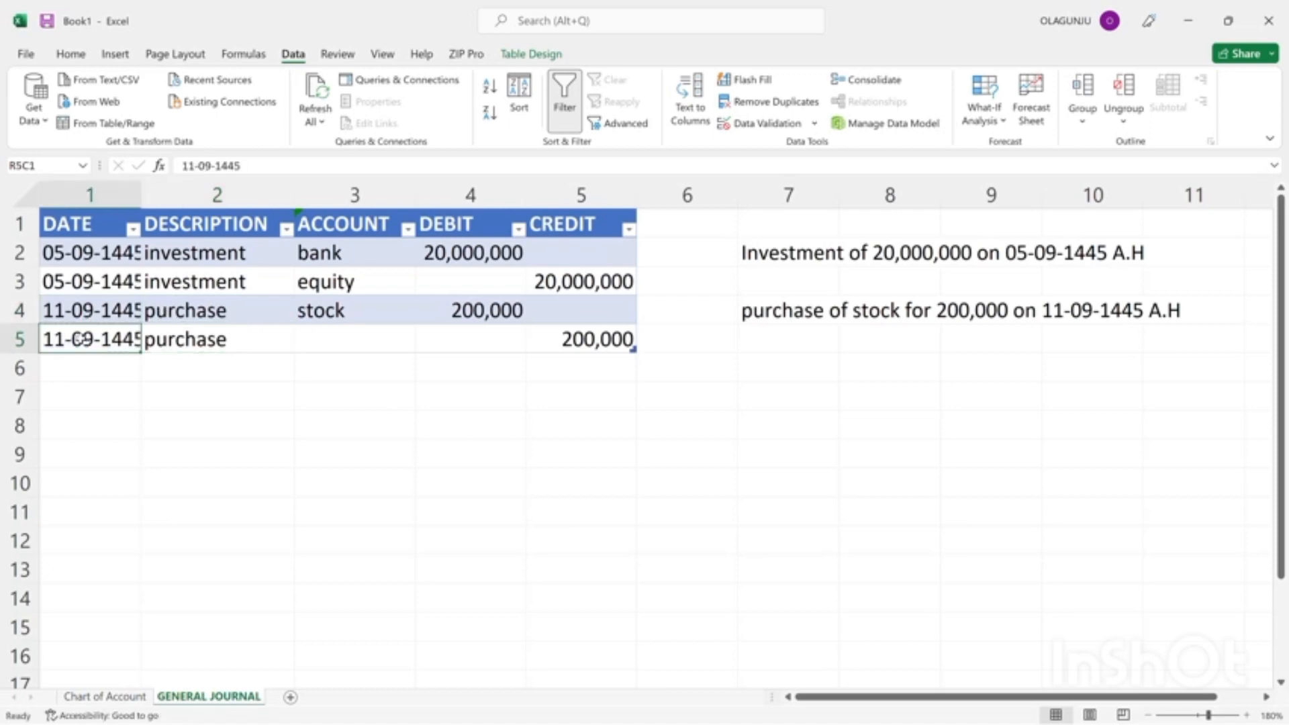
pyautogui.doubleClick(141, 194)
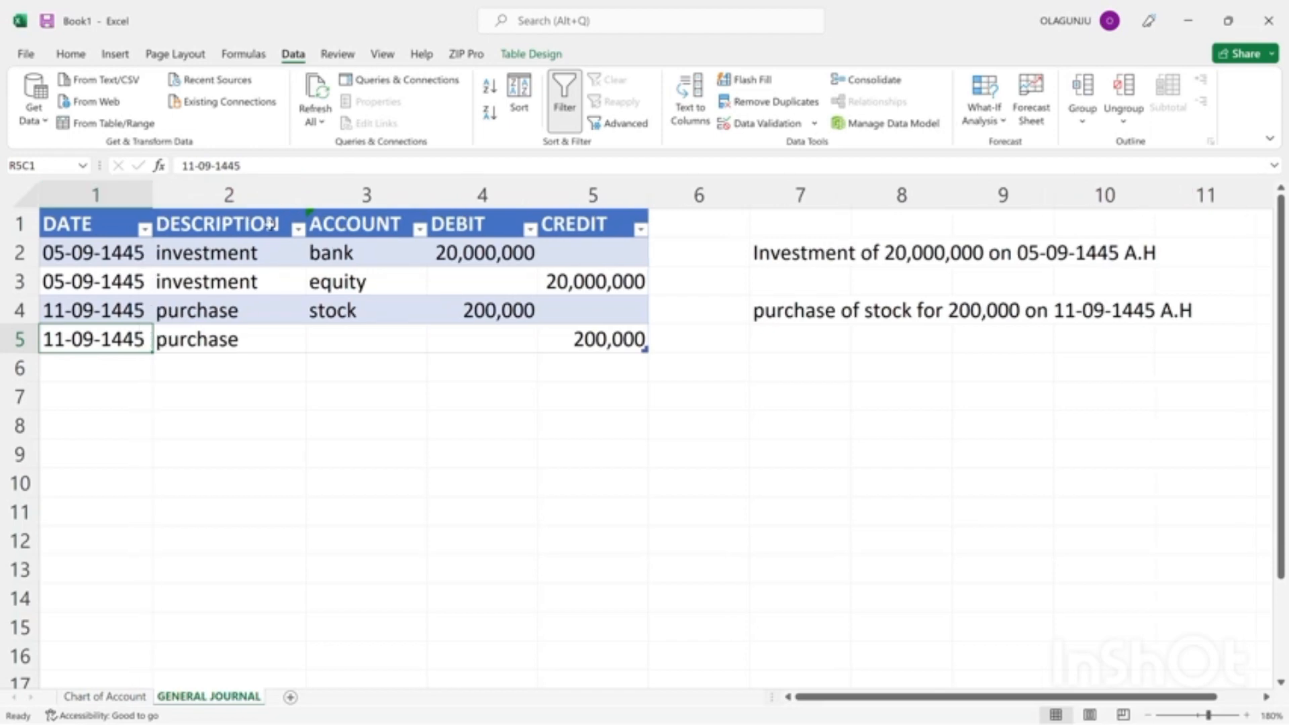
# Set the account of the row 5 purchase entry in the general journal to bank.
pyautogui.click(366, 341)
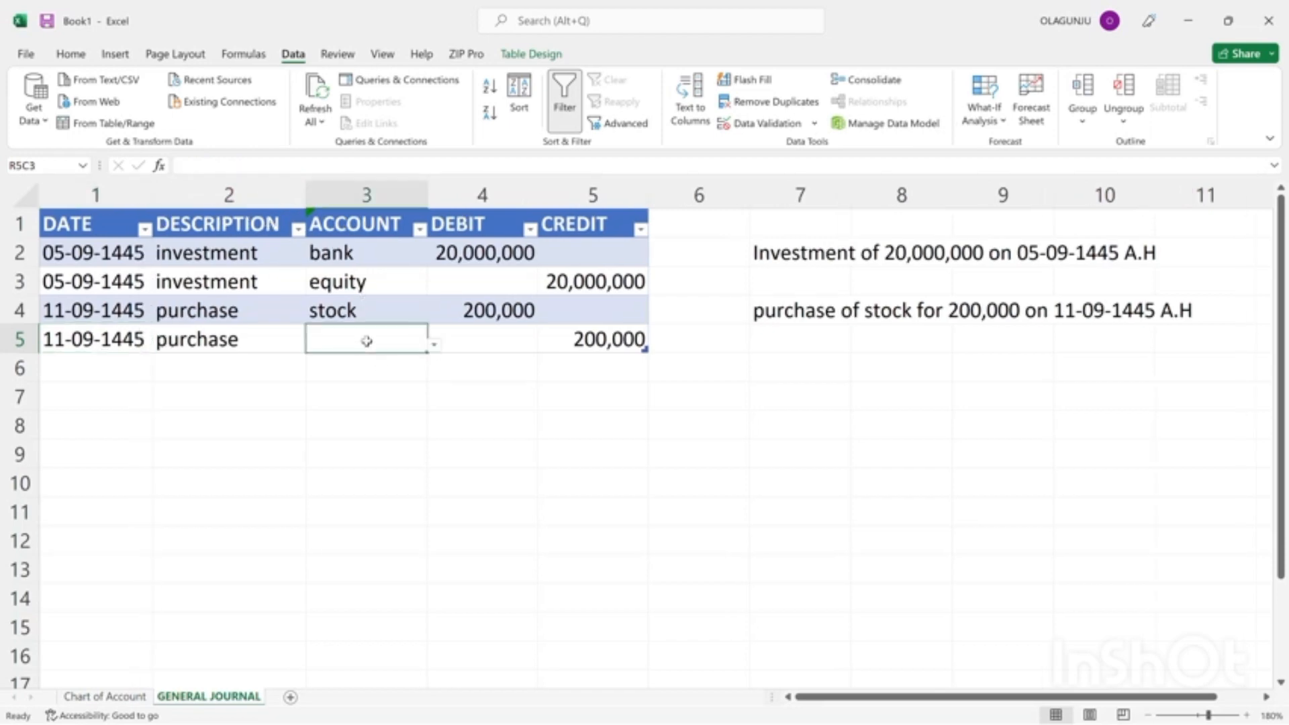
pyautogui.click(434, 345)
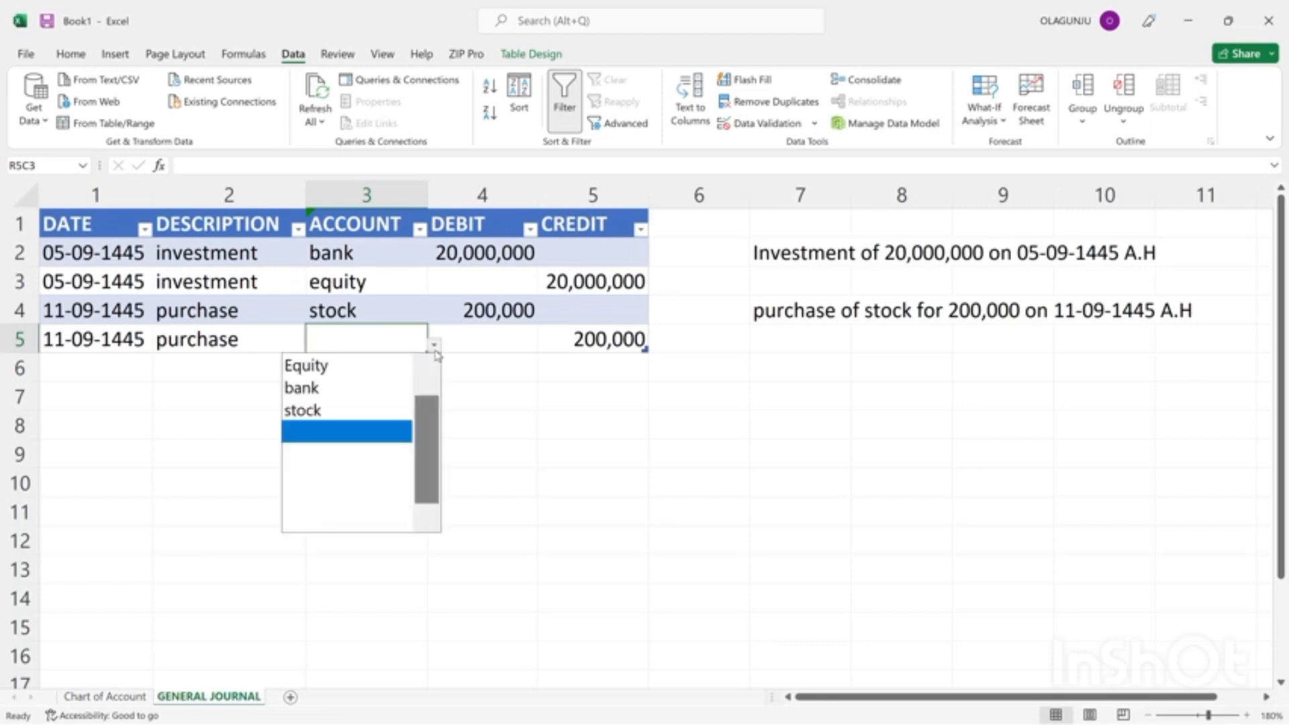
pyautogui.click(324, 385)
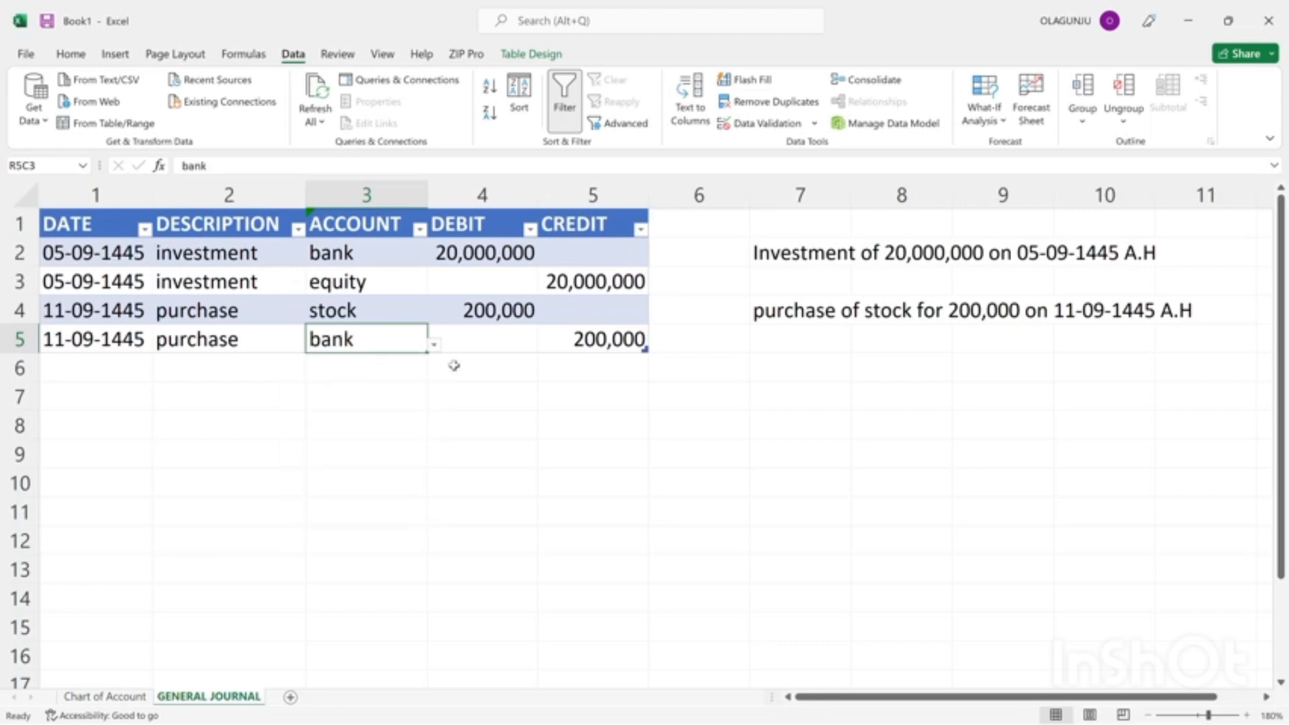
# Write the transaction note "purchase land for 500,000 on 13-09-1445" in row 6, column 7, beside the journal table.
pyautogui.click(778, 362)
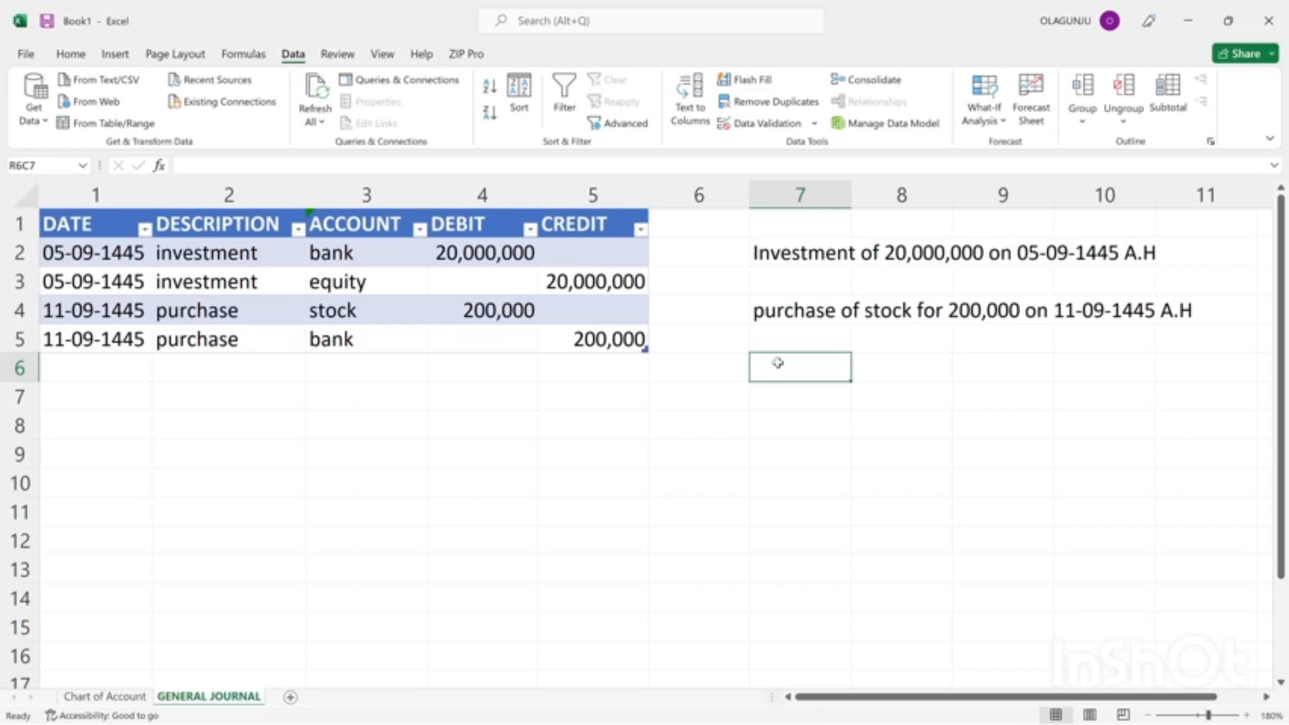
pyautogui.write('pur')
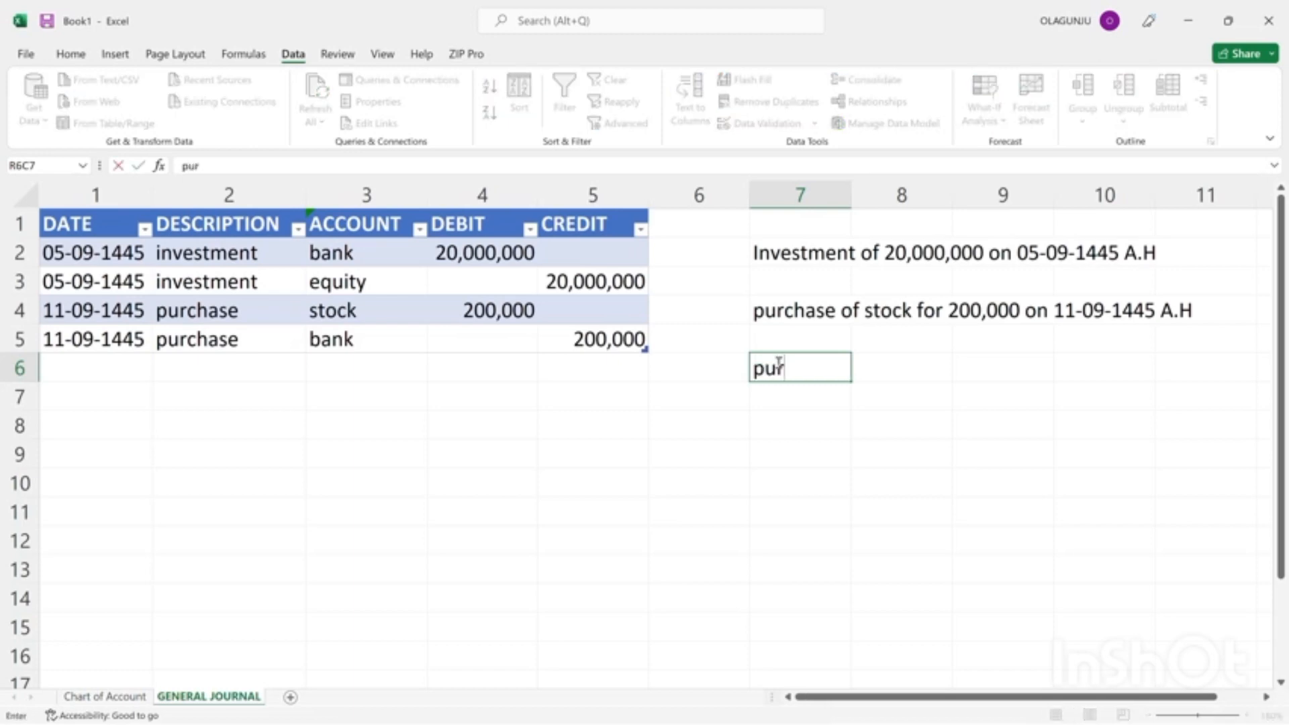
pyautogui.write('chase ')
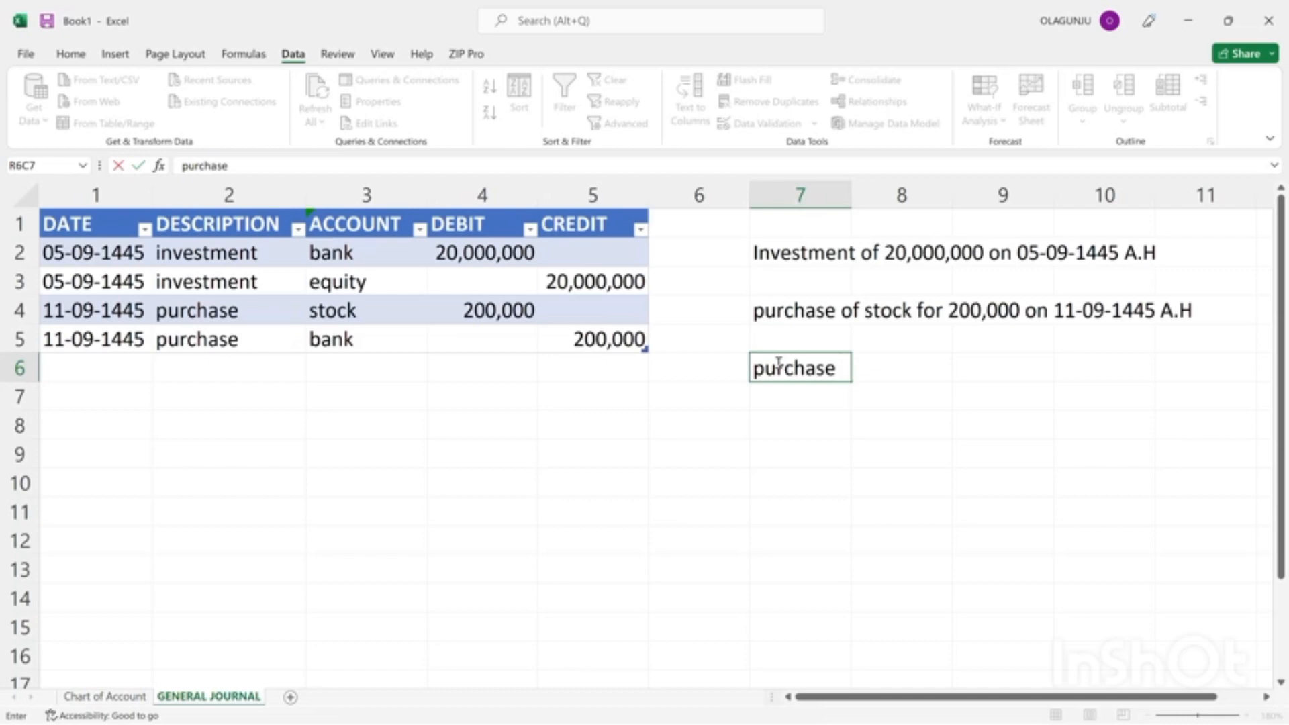
pyautogui.write('land for ')
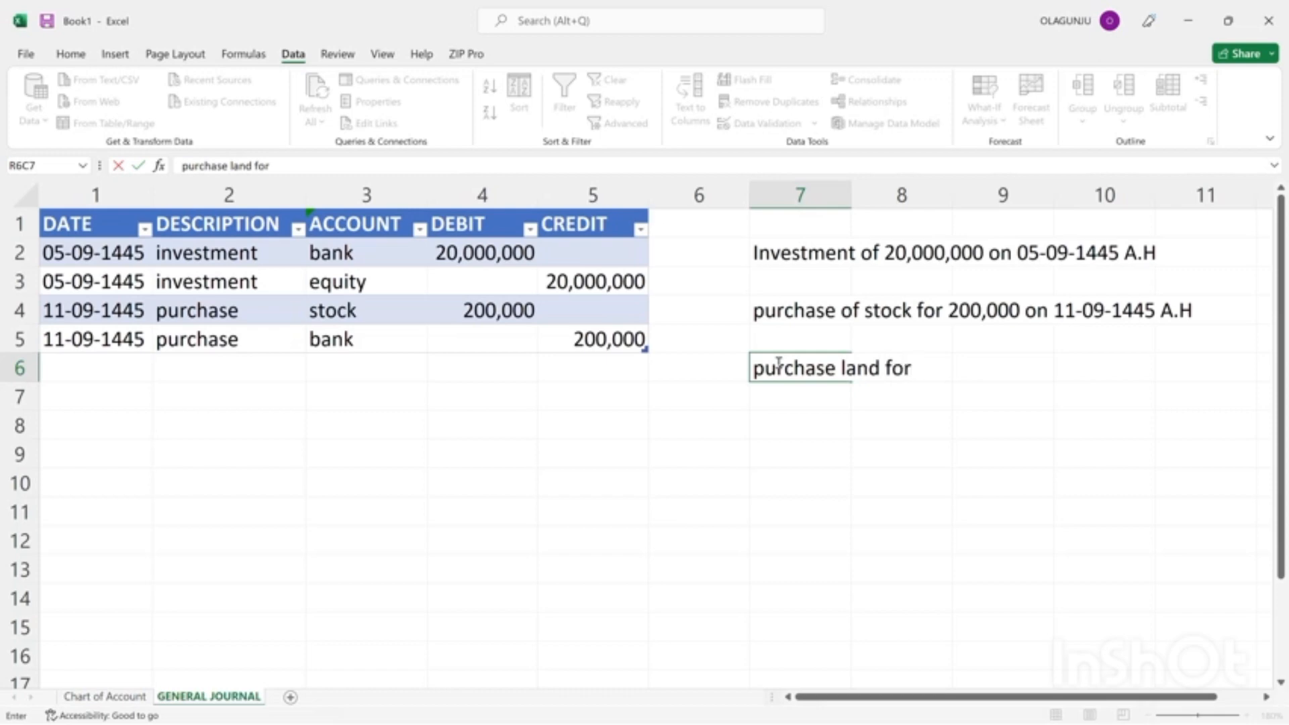
pyautogui.write('500,000')
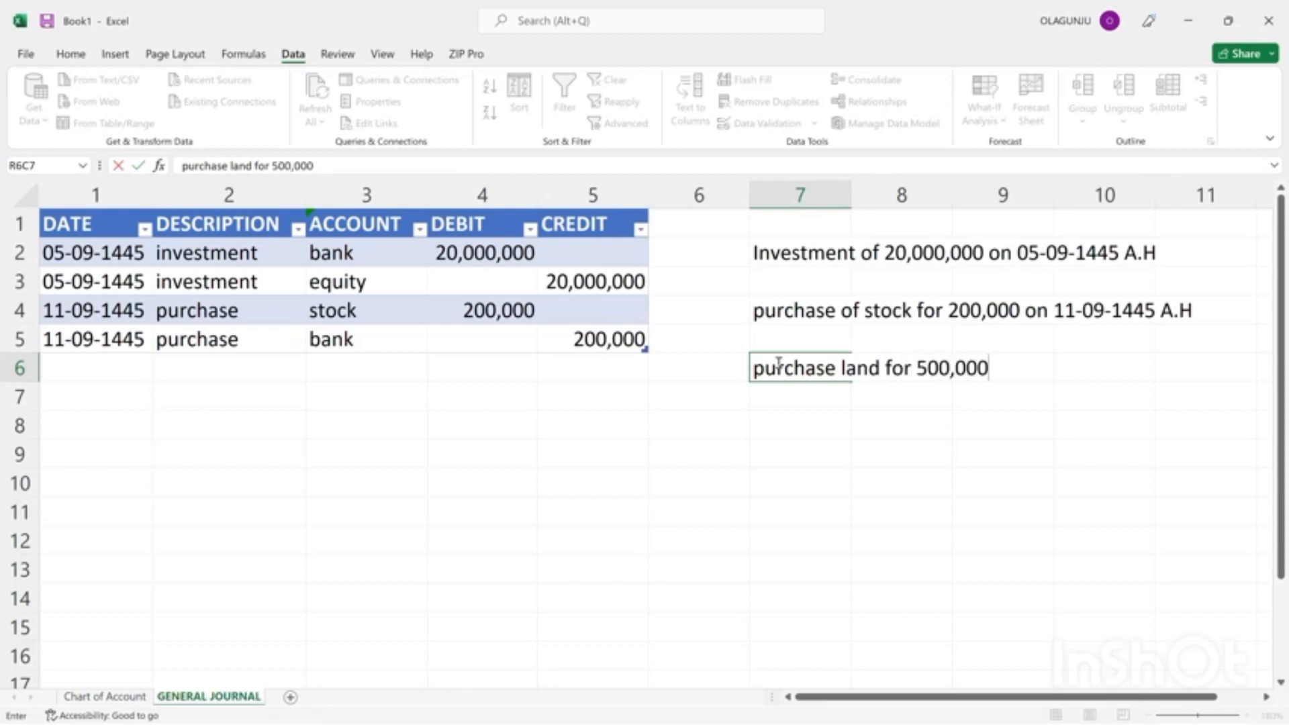
pyautogui.write(' on 13')
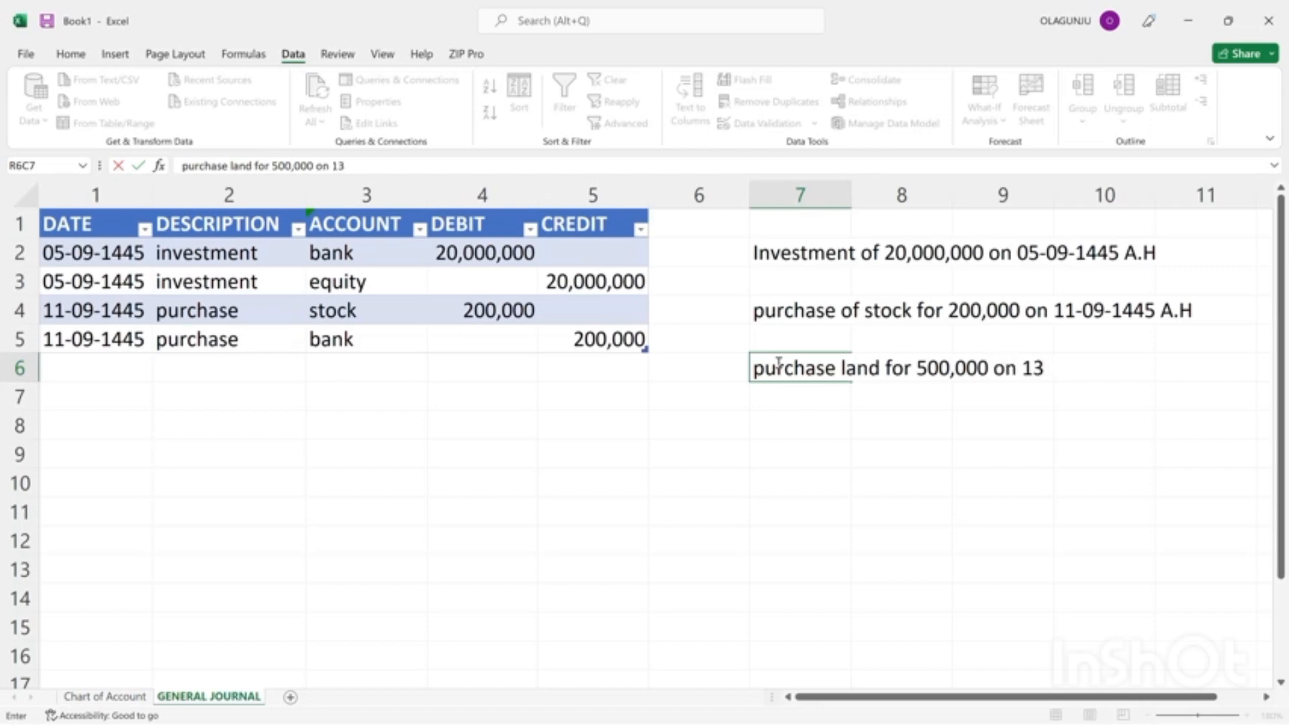
pyautogui.write('-09-1445')
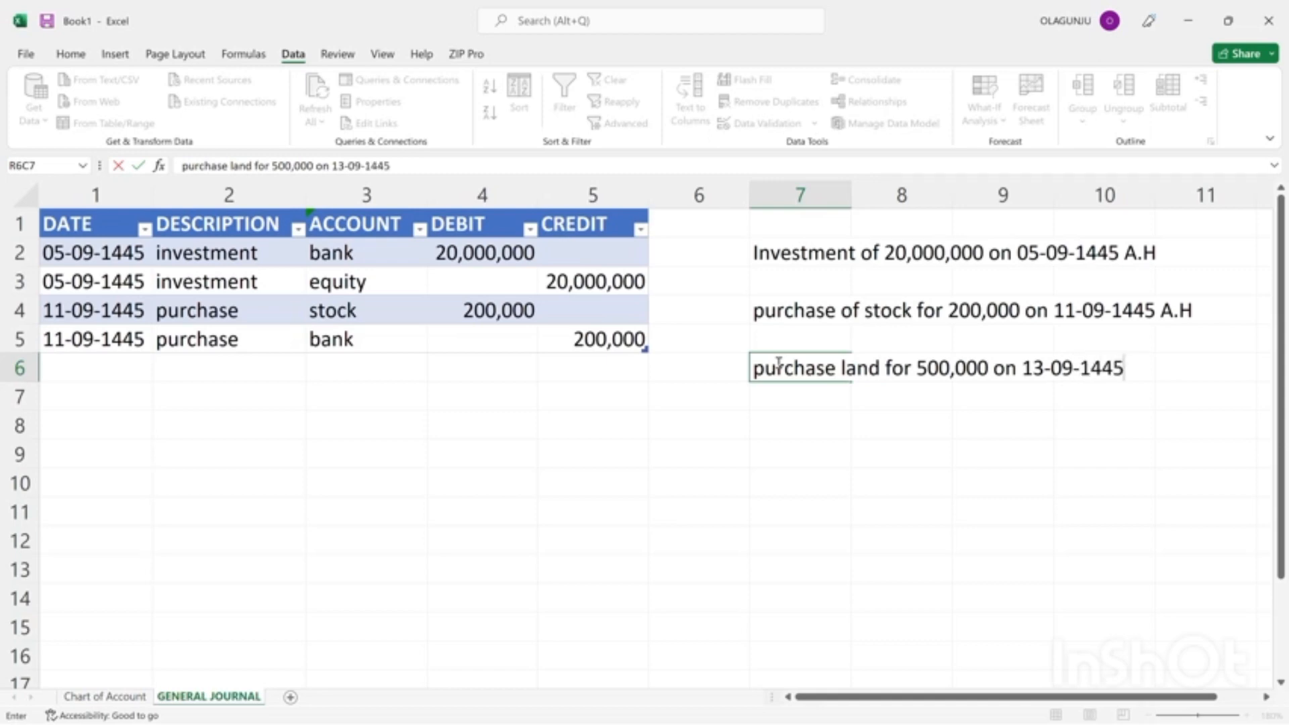
pyautogui.press('Return')
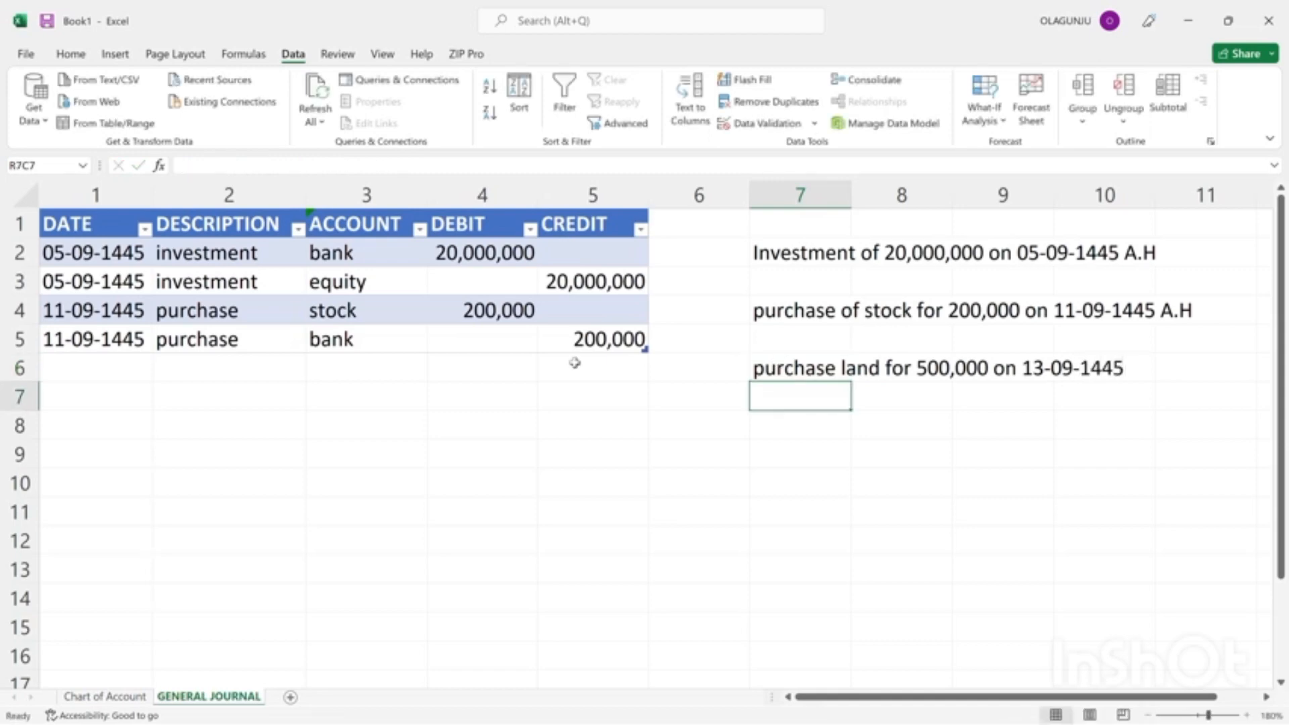
# Start a journal entry in row 6 with the date 13-09-1445 and the description "purchase".
pyautogui.click(67, 364)
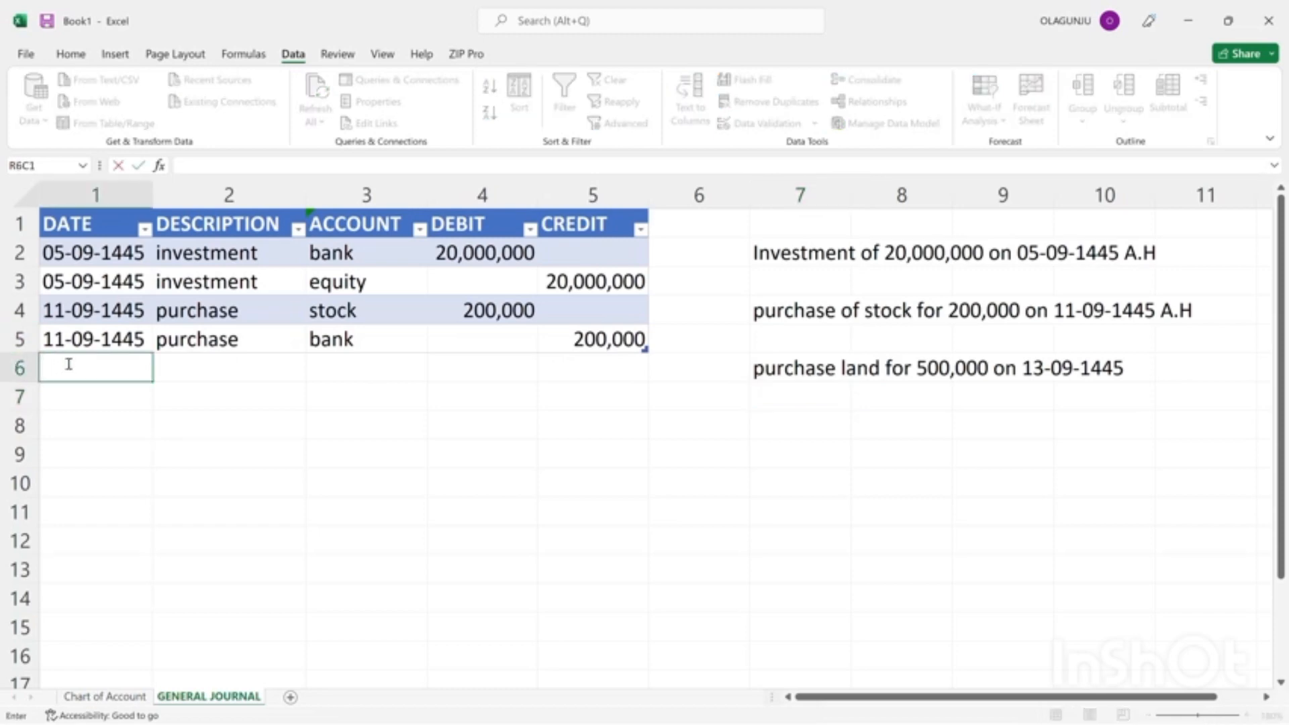
pyautogui.write('13-09-1445')
pyautogui.press('Return')
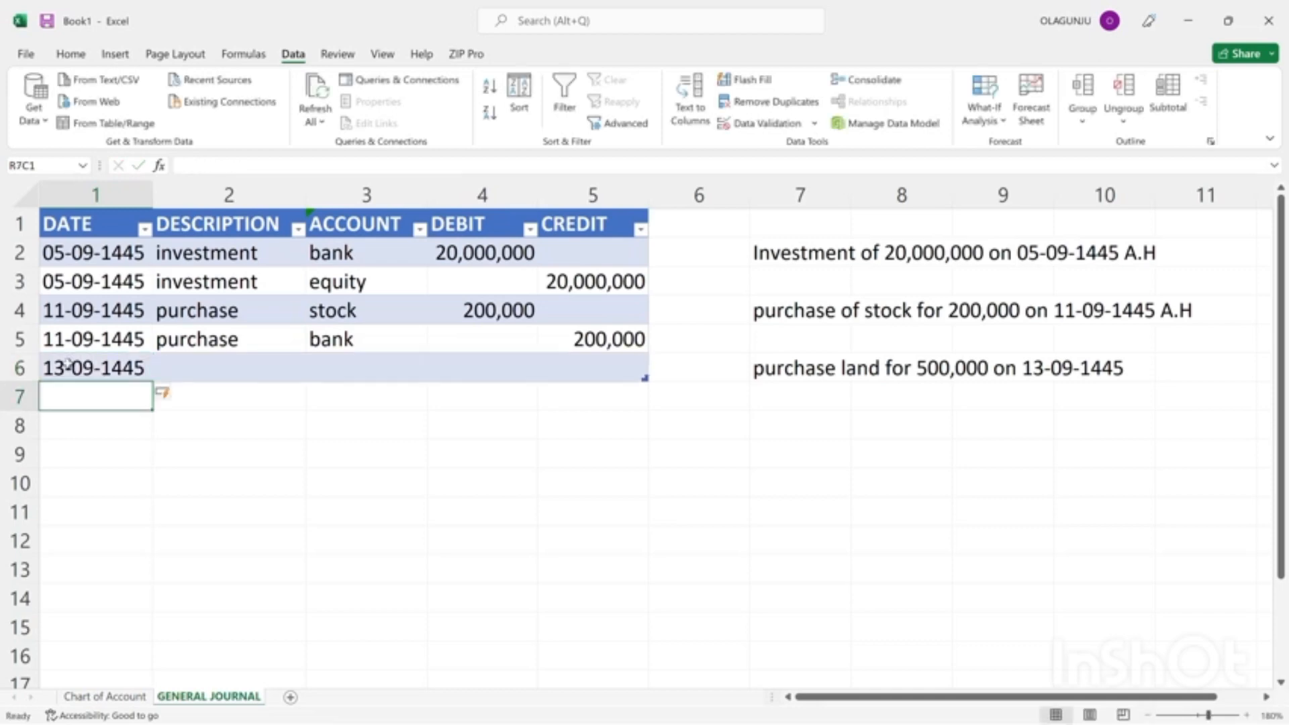
pyautogui.press('Up')
pyautogui.press('Right')
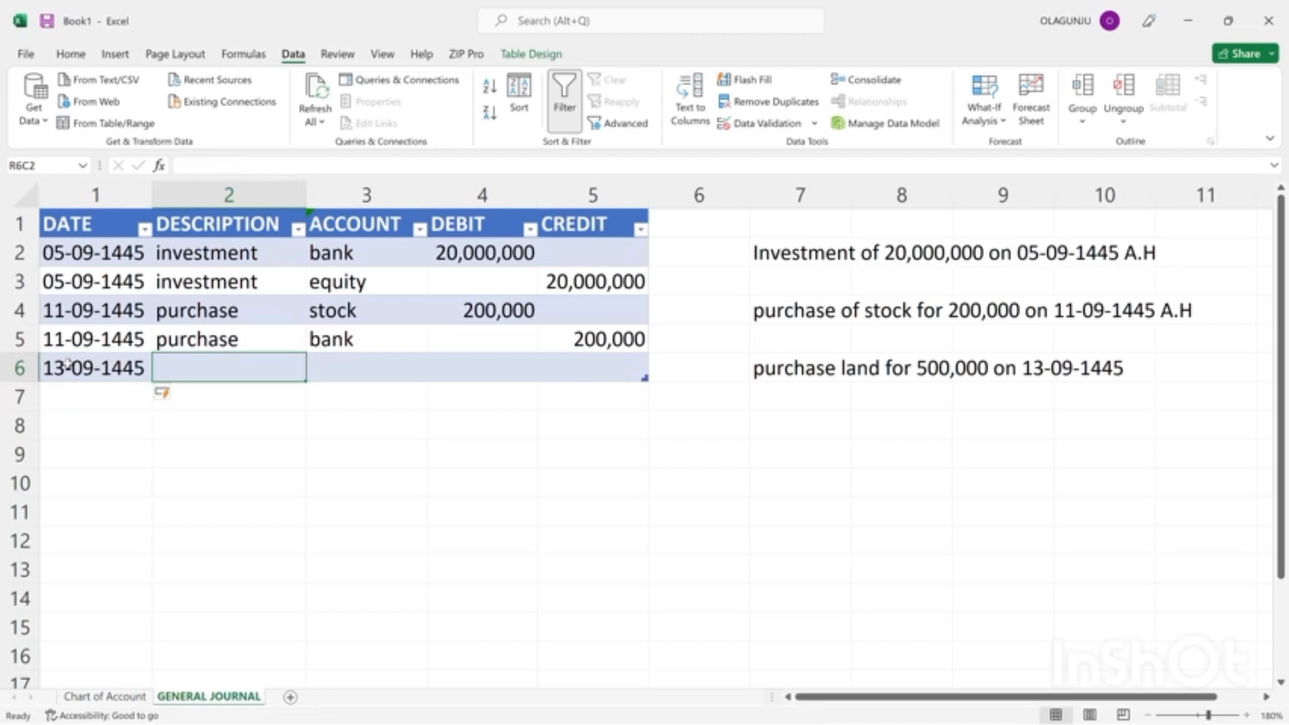
pyautogui.write('purch')
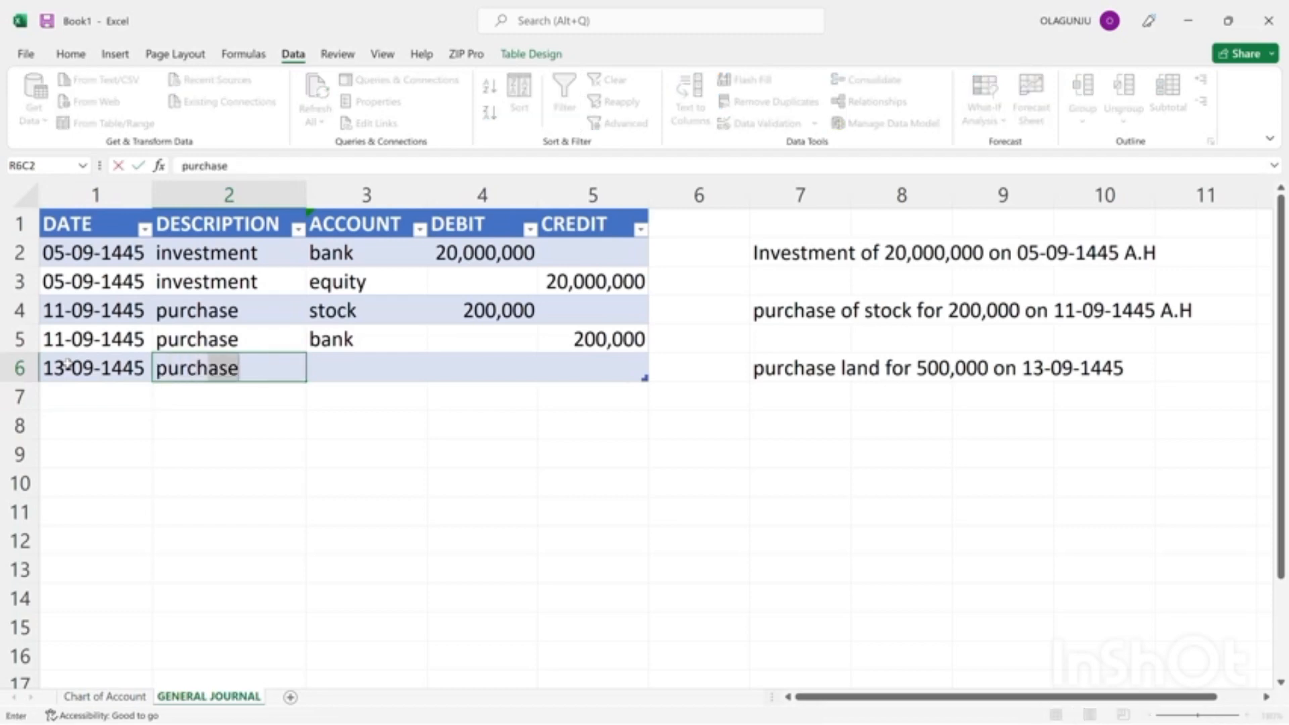
pyautogui.write('ase')
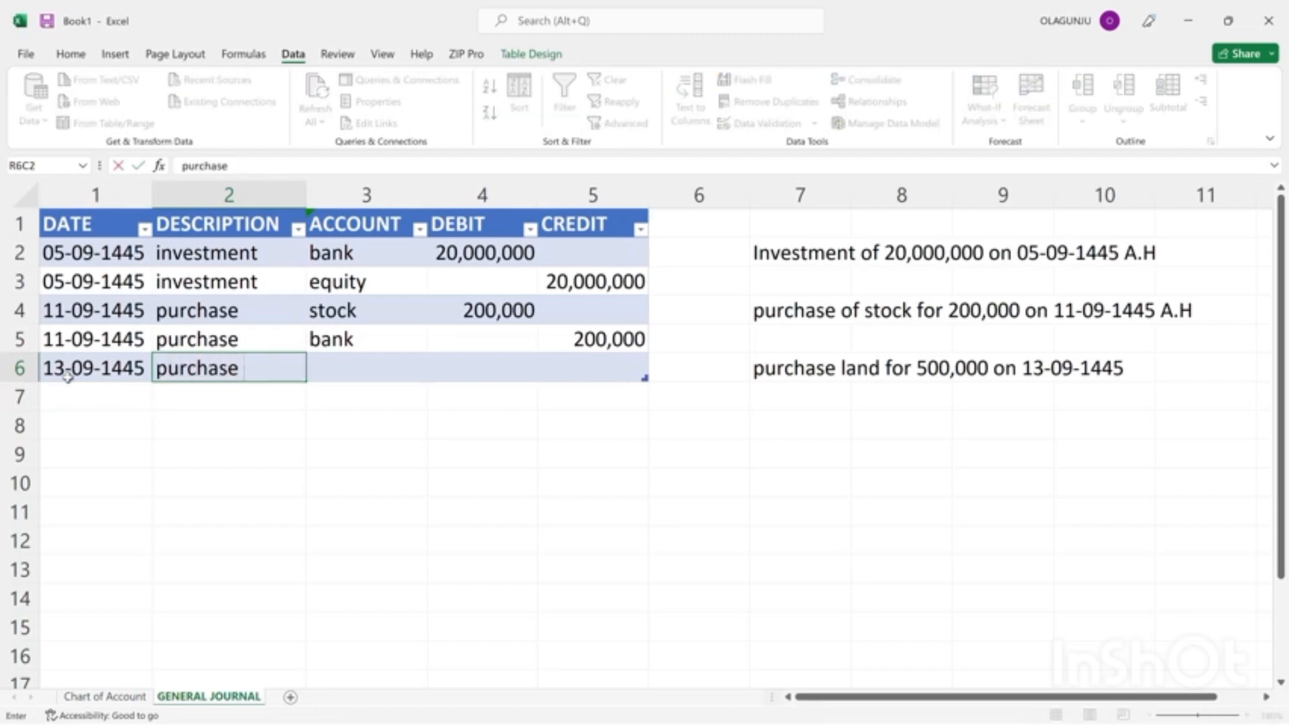
# Copy the date 13-09-1445 and the description "purchase" from row 6 into row 7 of the journal.
pyautogui.click(81, 371)
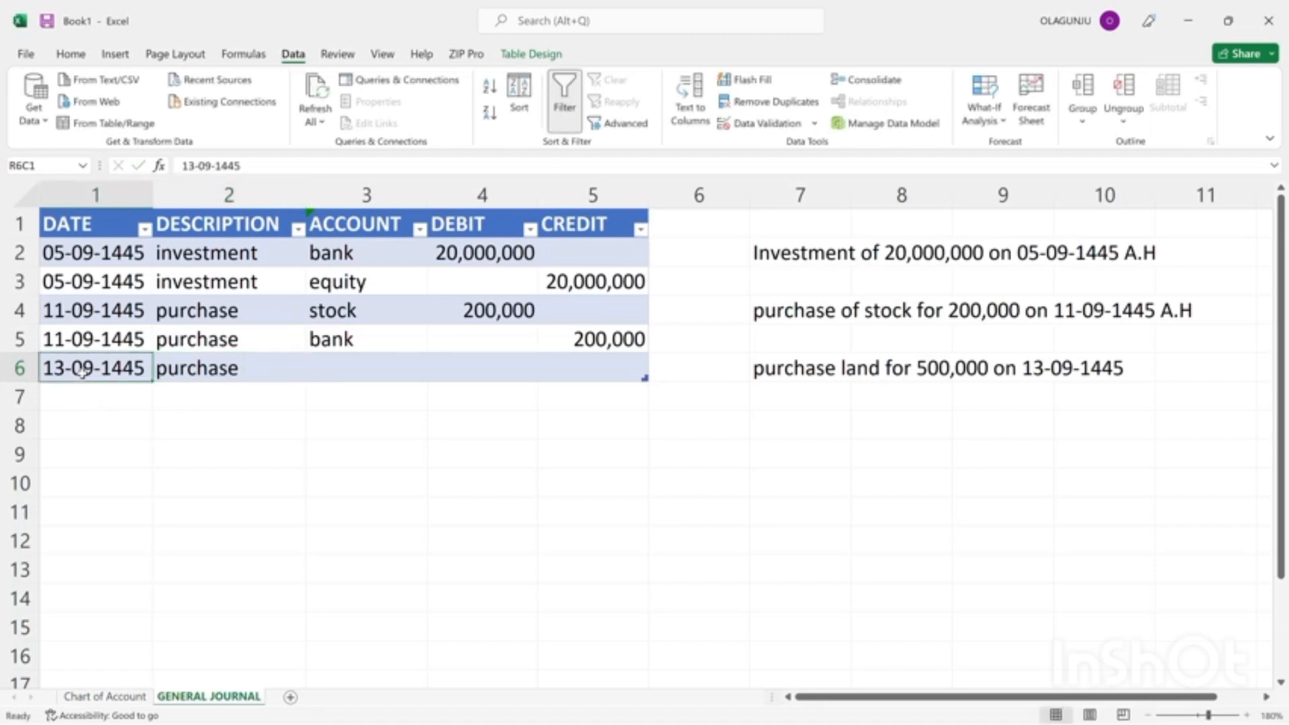
pyautogui.hotkey('ctrl', 'c')
pyautogui.click(76, 397)
pyautogui.hotkey('ctrl', 'v')
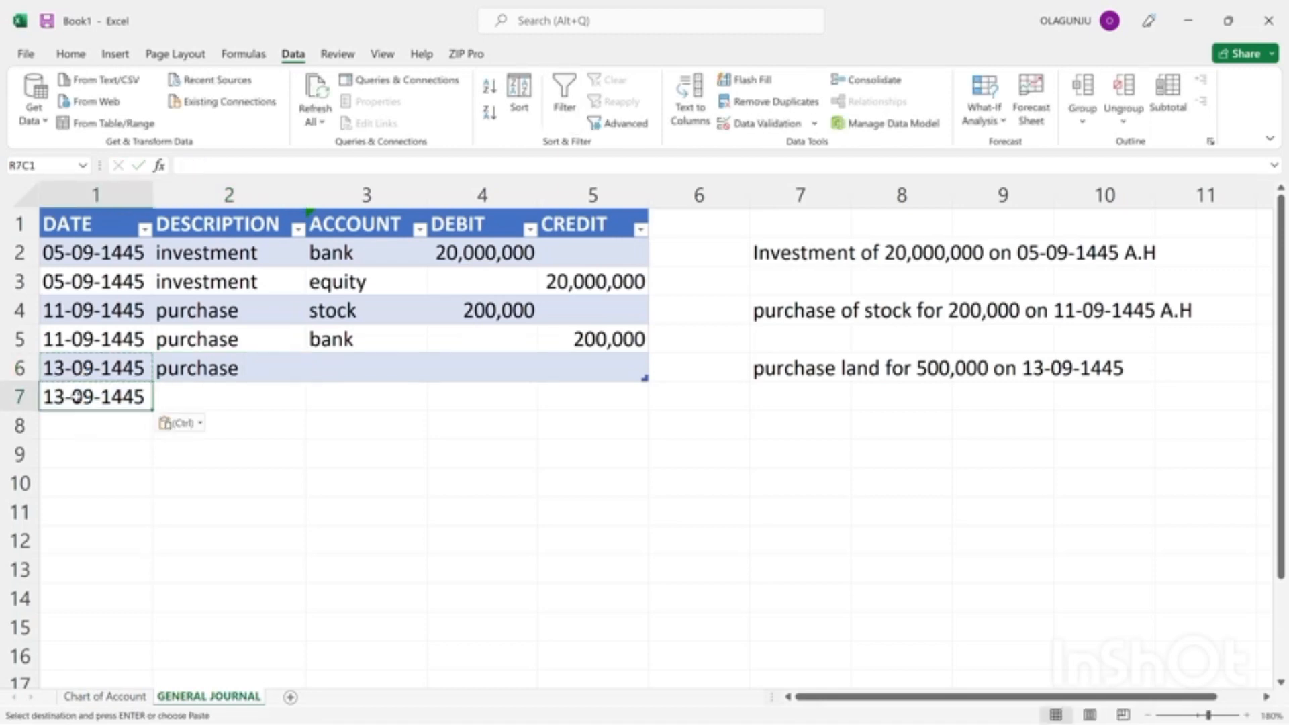
pyautogui.click(195, 368)
pyautogui.hotkey('ctrl', 'c')
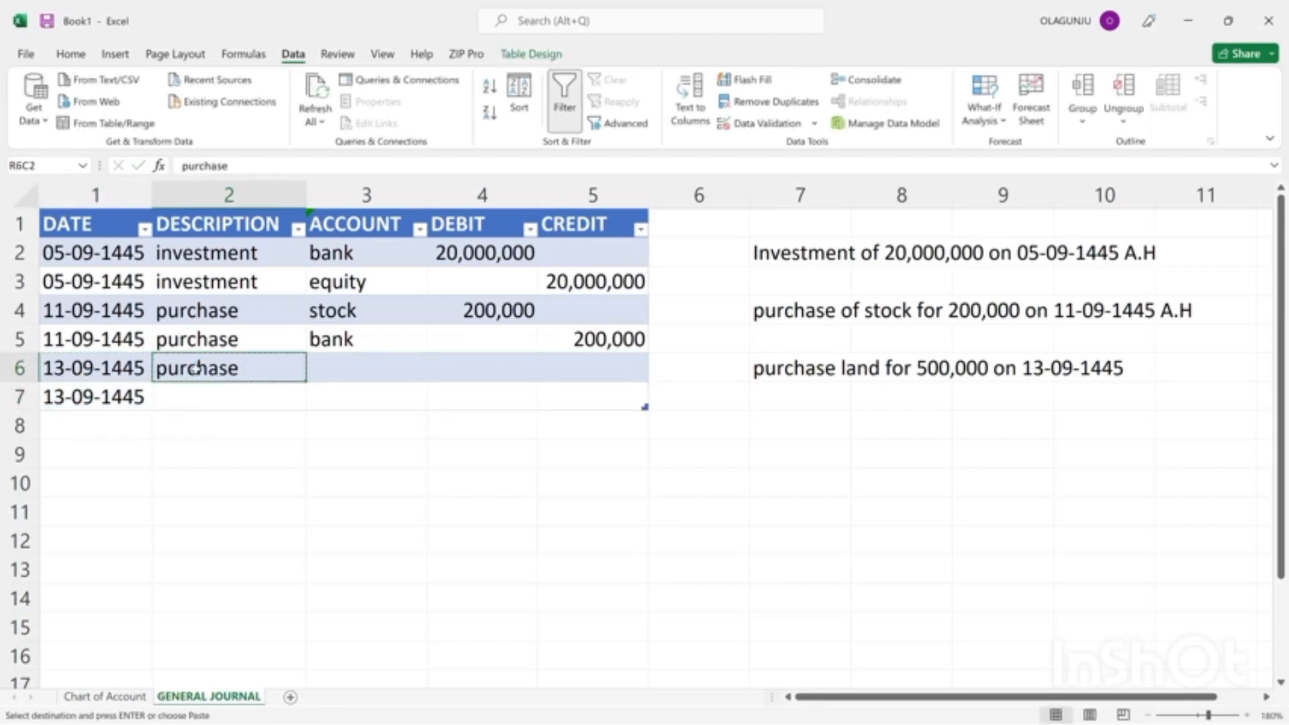
pyautogui.keyDown('ctrl'); pyautogui.click(231, 397); pyautogui.keyUp('ctrl')
pyautogui.hotkey('ctrl', 'v')
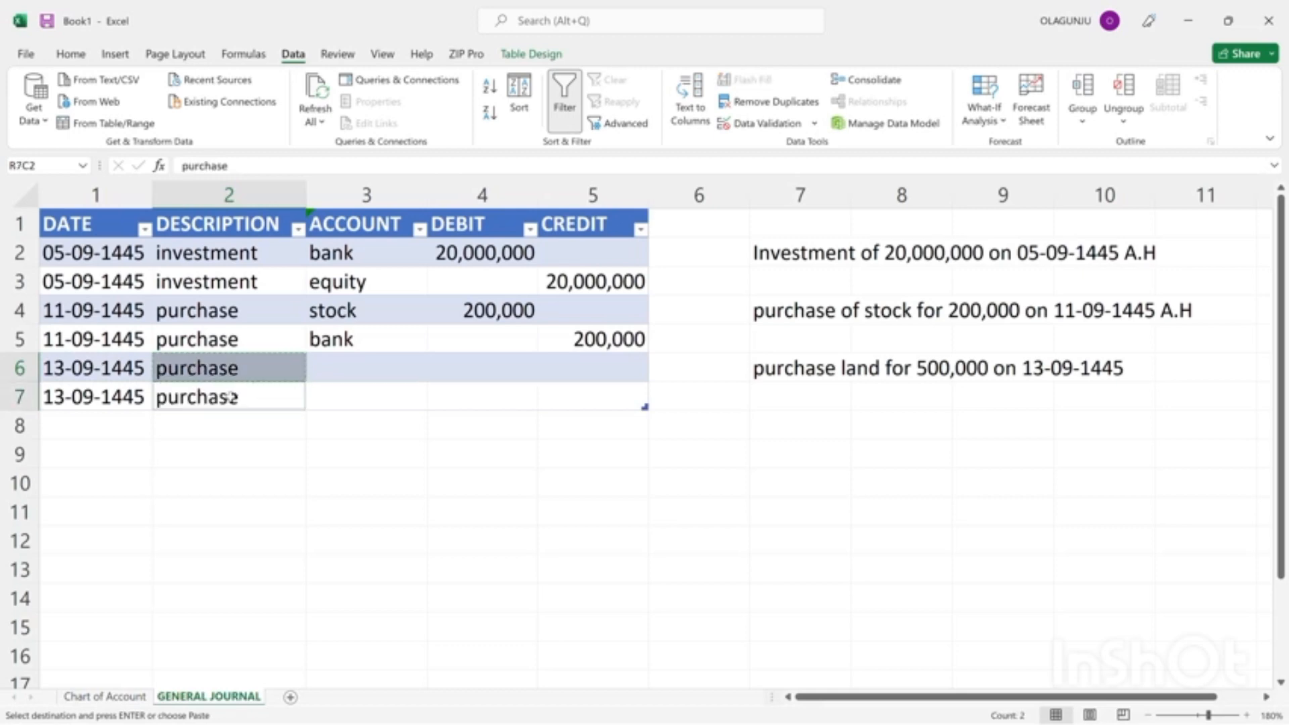
# Set the account of the row 7 purchase entry to bank.
pyautogui.click(359, 371)
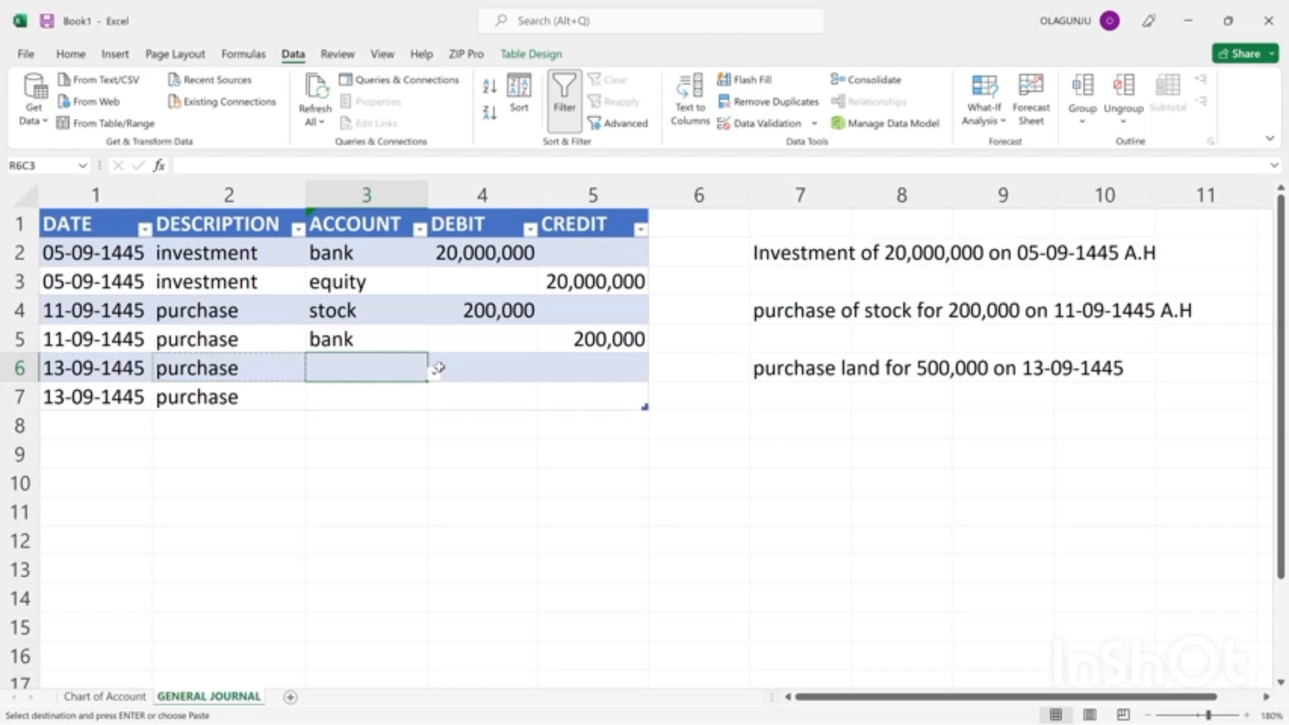
pyautogui.click(369, 400)
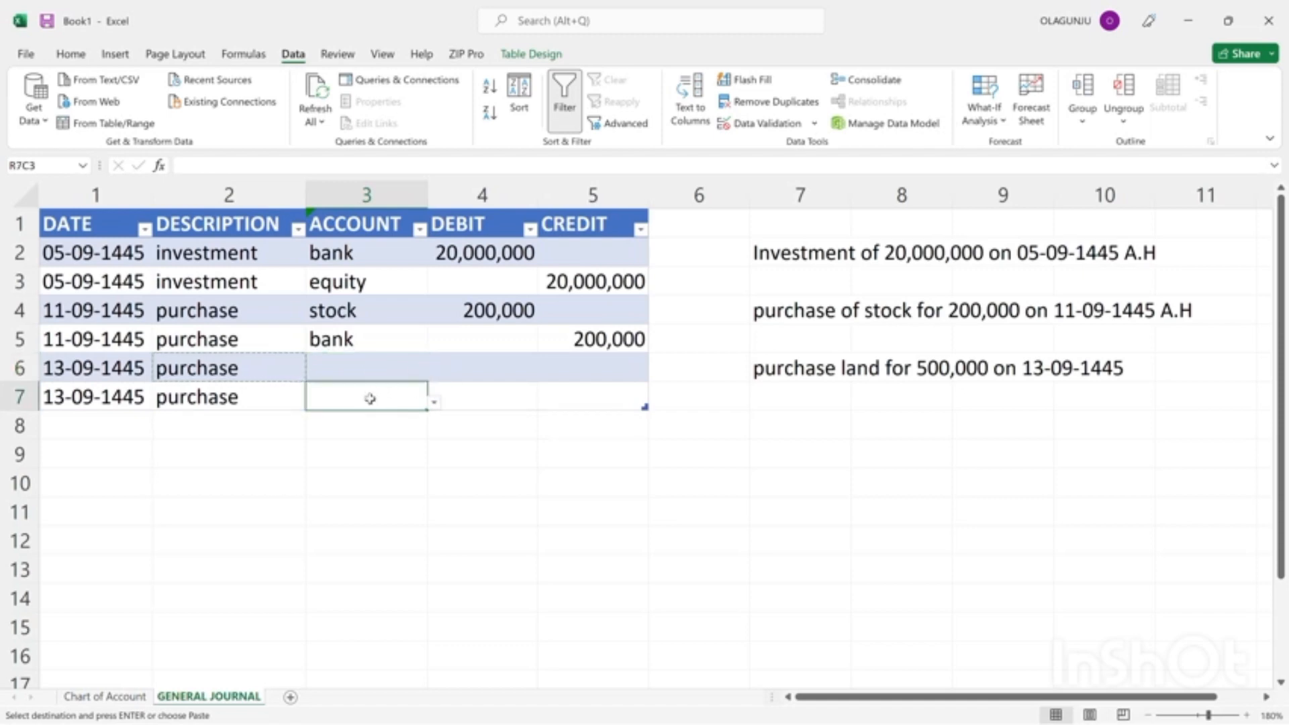
pyautogui.click(436, 404)
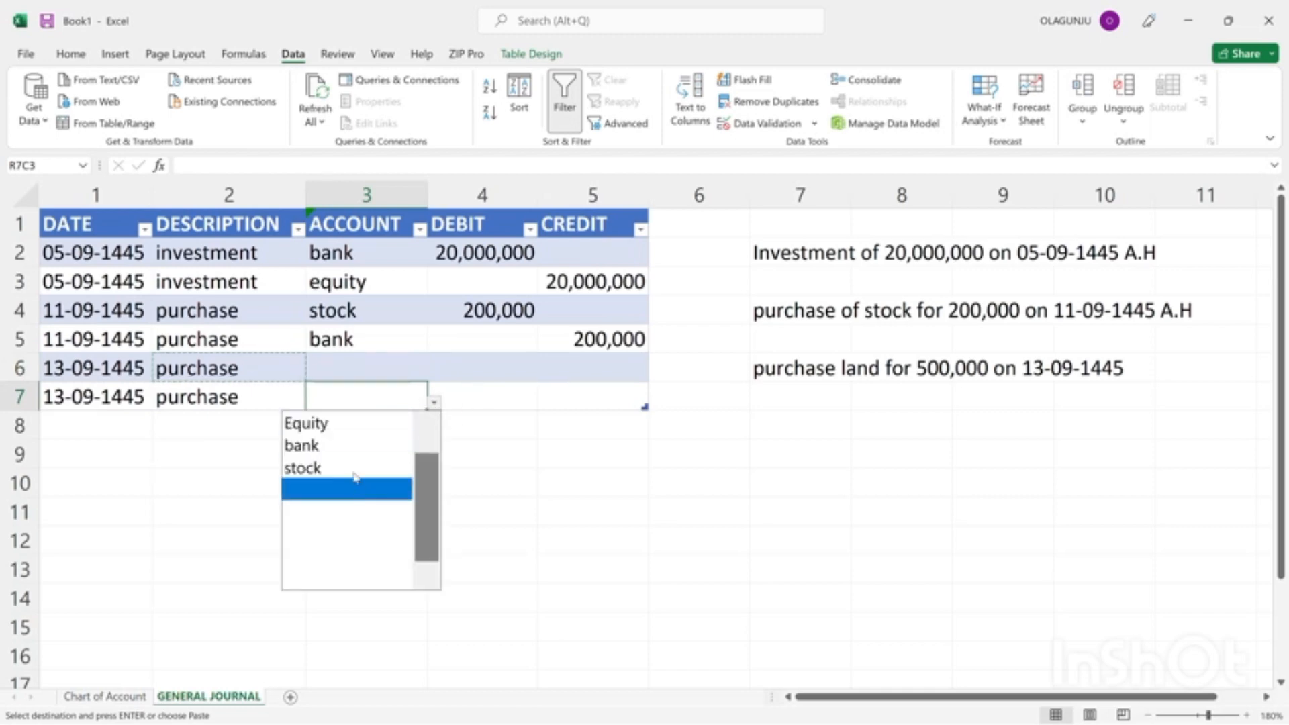
pyautogui.click(352, 449)
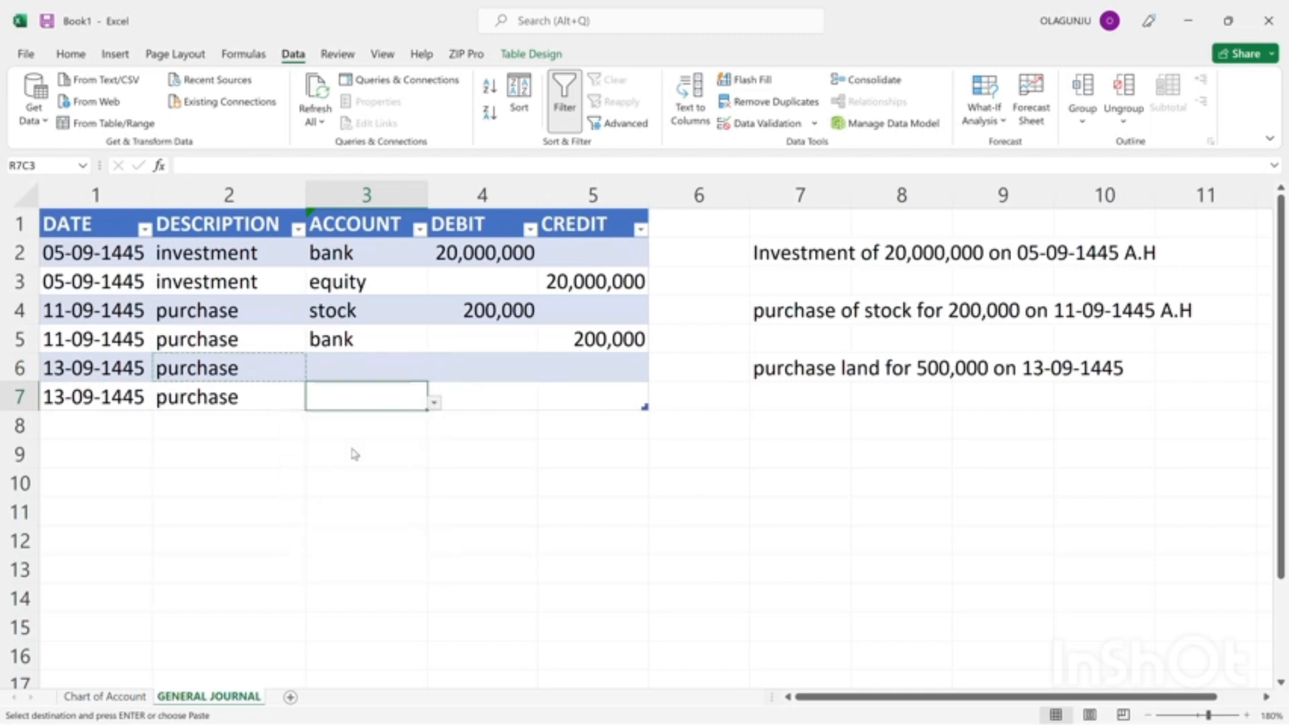
# In the Chart of Account sheet, add "land" below stock in the INDIVIDUAL ACCOUNT column.
pyautogui.click(341, 370)
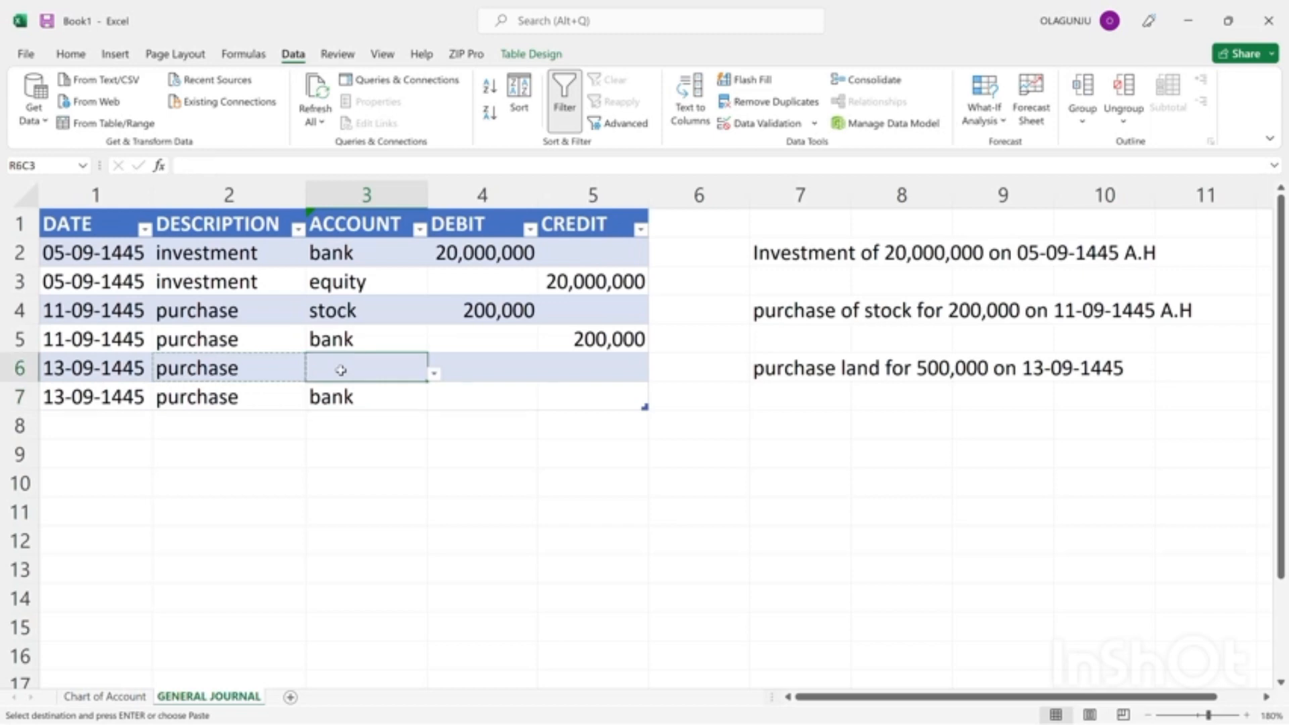
pyautogui.click(101, 698)
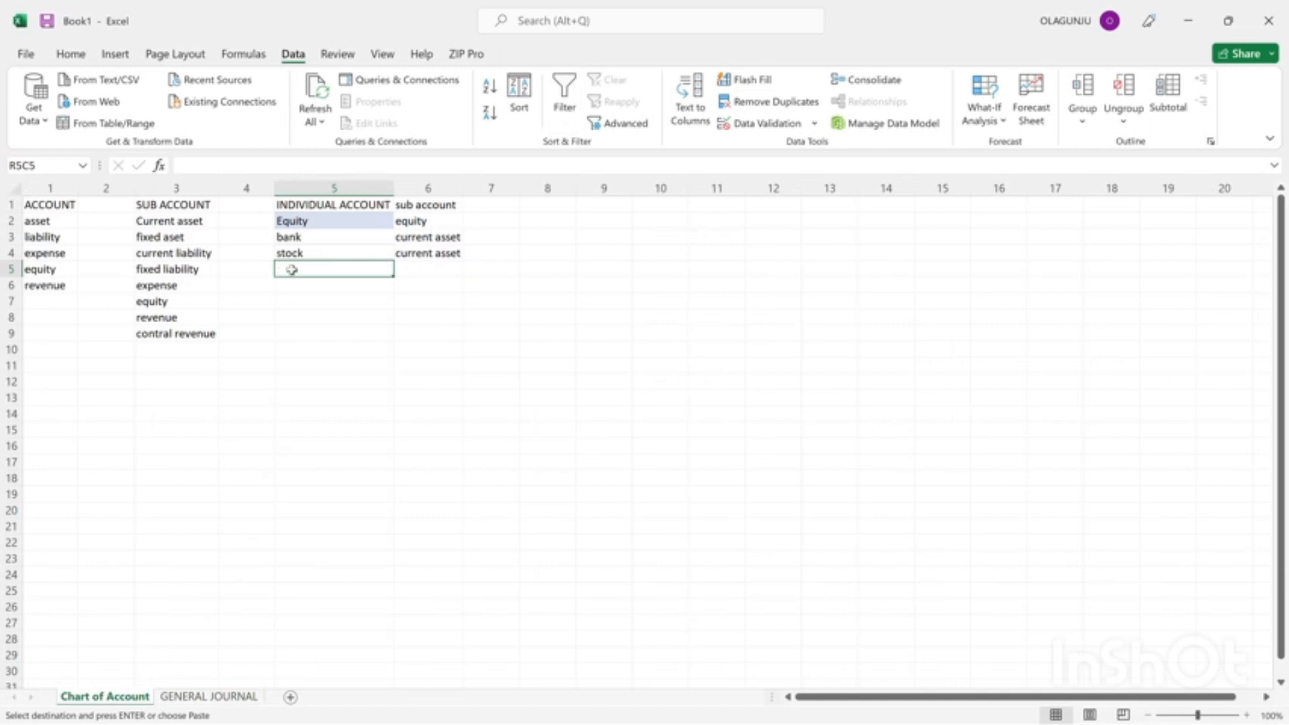
pyautogui.write('land')
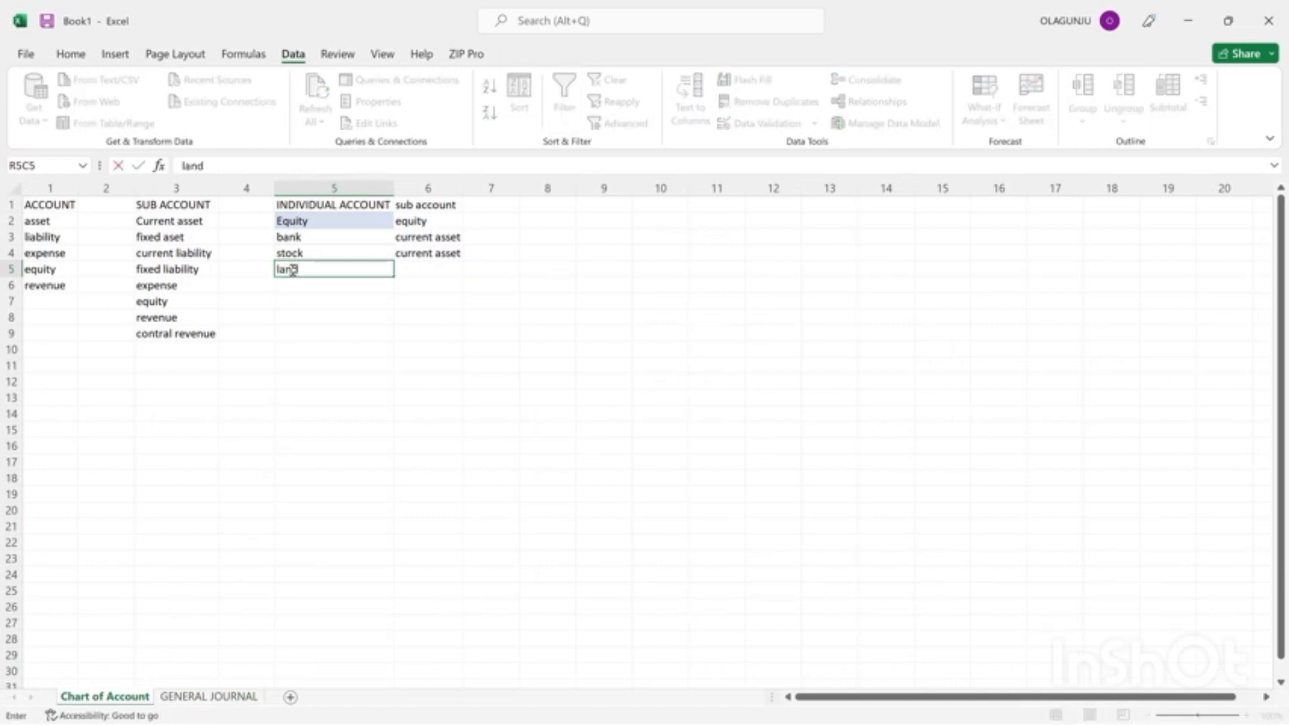
pyautogui.press('Tab')
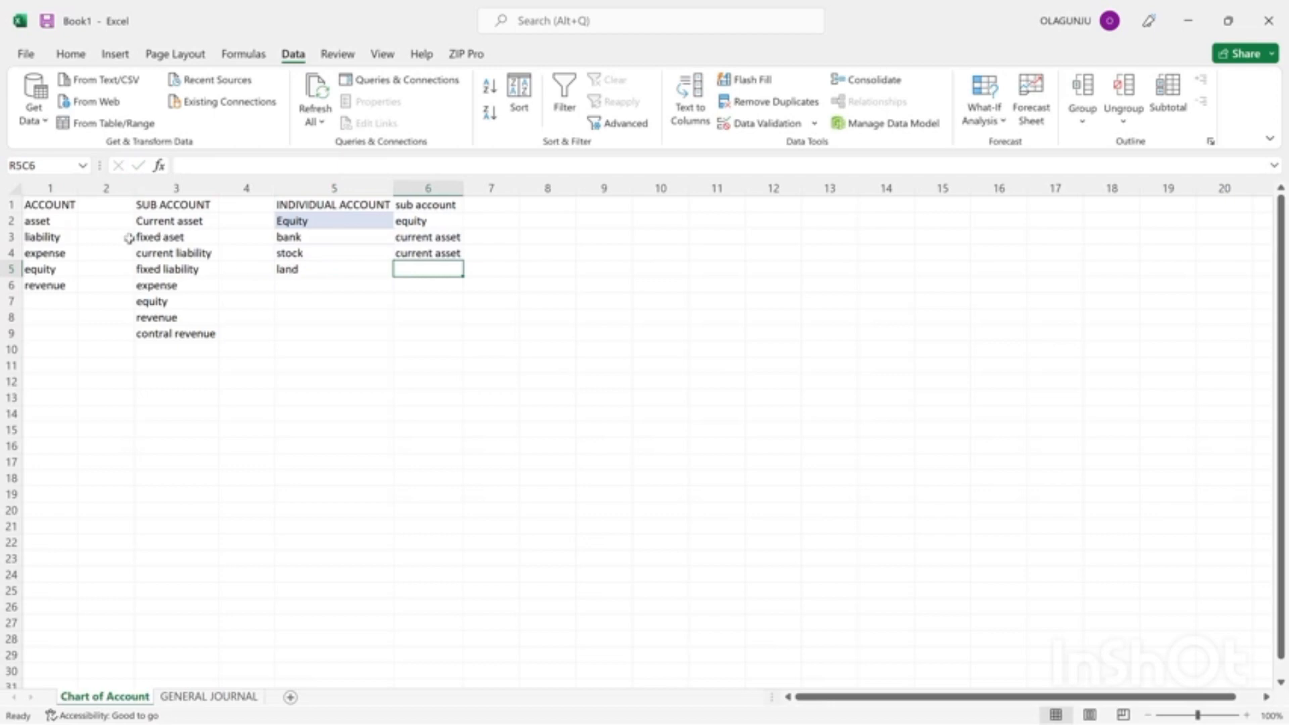
# Classify land by copying "fixed aset" from the SUB ACCOUNT list into its sub account cell.
pyautogui.click(149, 238)
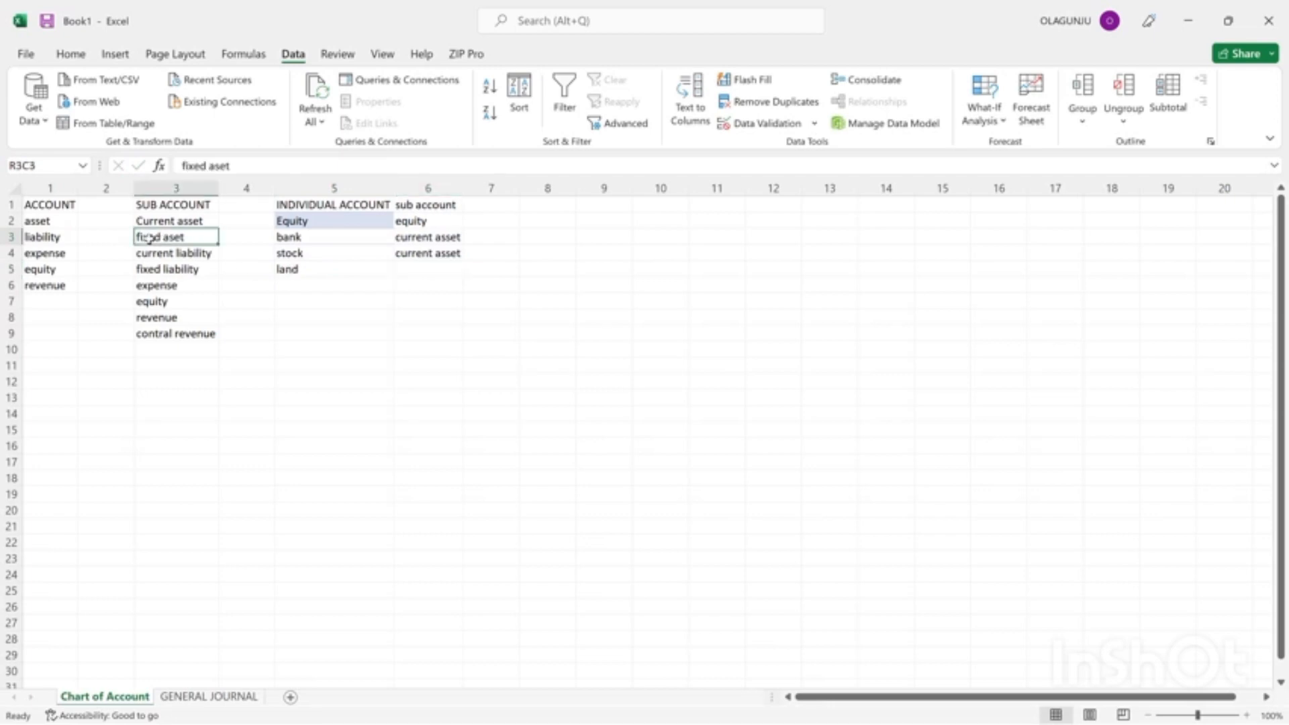
pyautogui.hotkey('ctrl', 'c')
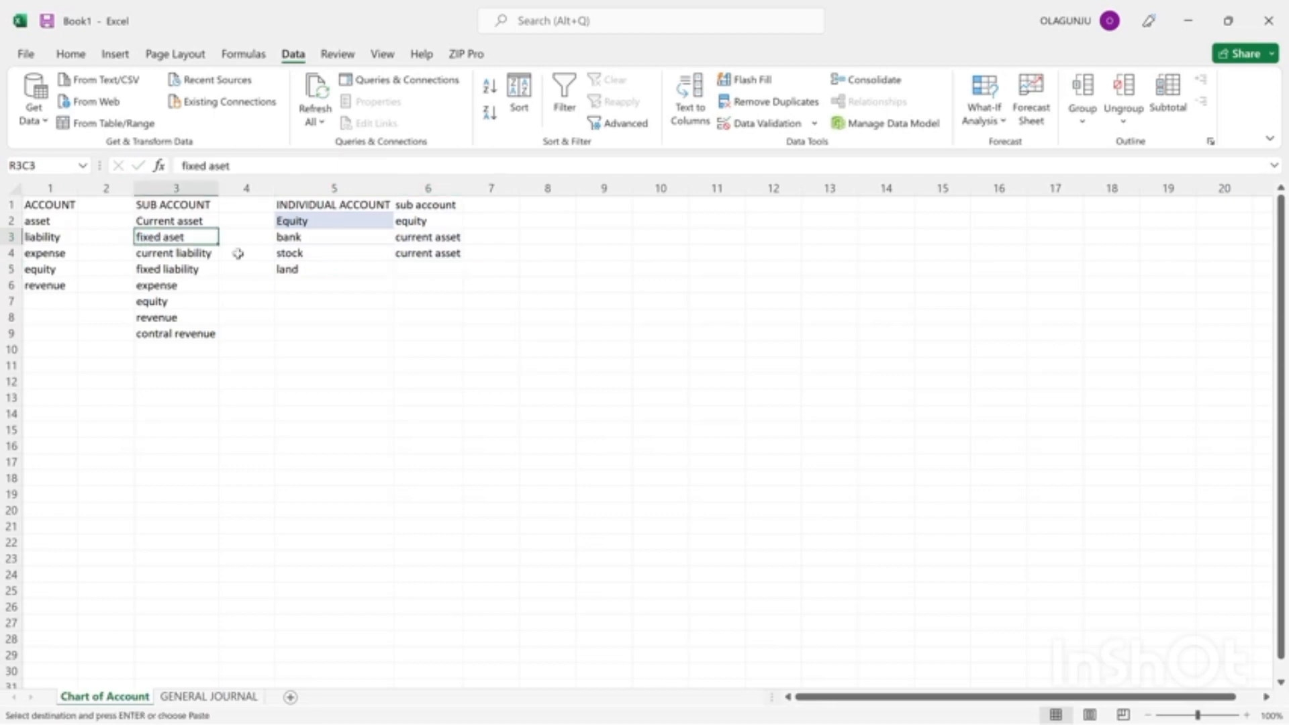
pyautogui.click(419, 268)
pyautogui.hotkey('ctrl', 'v')
pyautogui.click(431, 297)
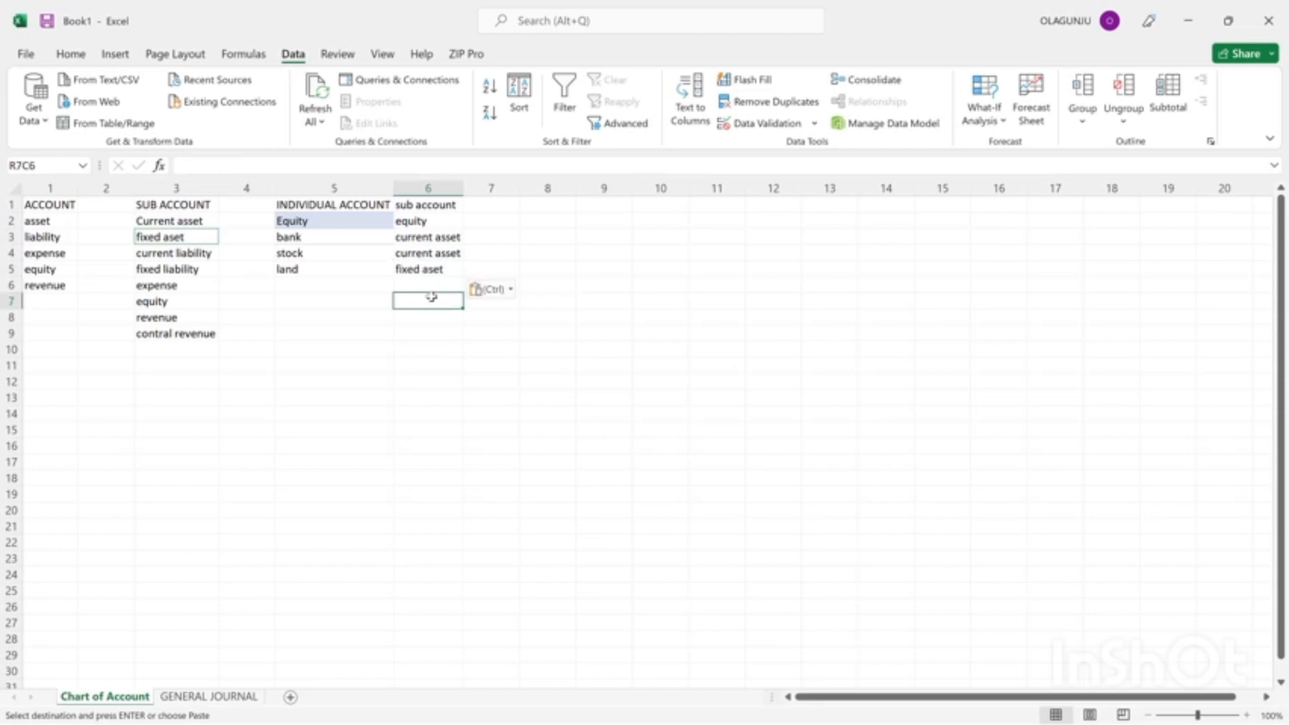
pyautogui.moveTo(431, 298); pyautogui.dragTo(116, 559)
pyautogui.click(171, 661)
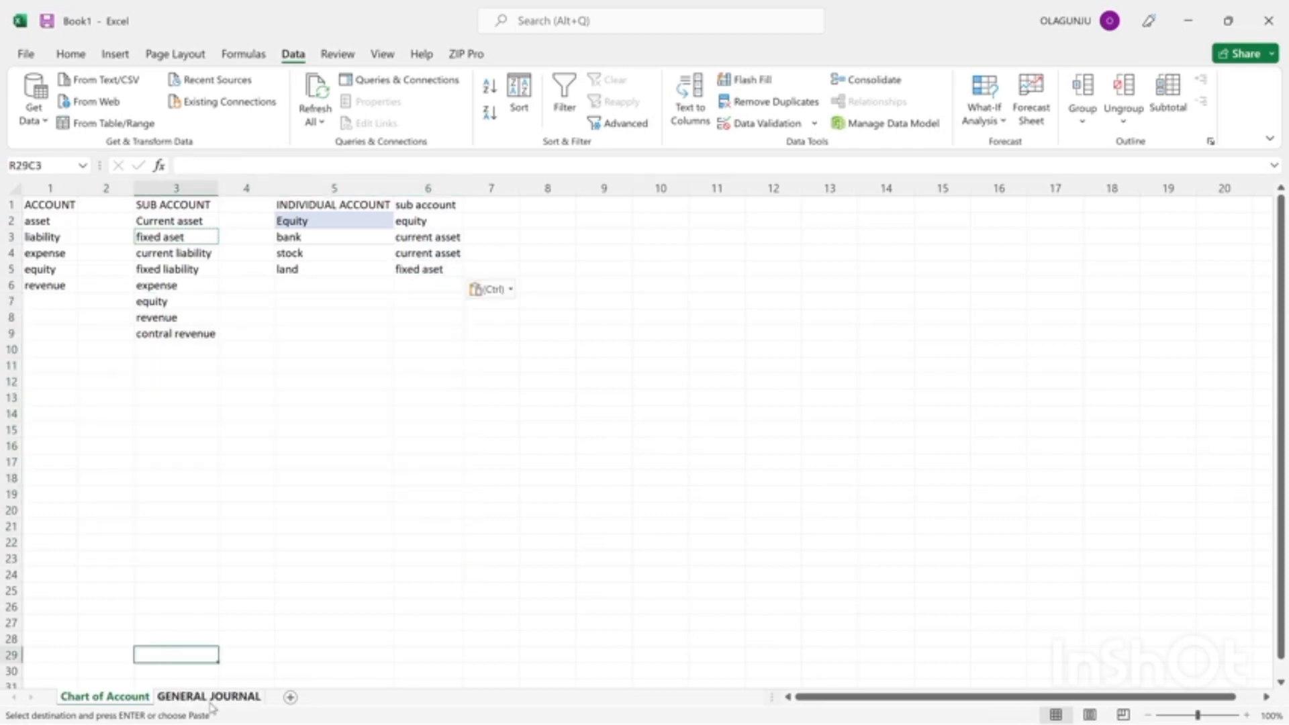
# In the GENERAL JOURNAL sheet, set the account of the row 6 purchase entry to land.
pyautogui.click(209, 696)
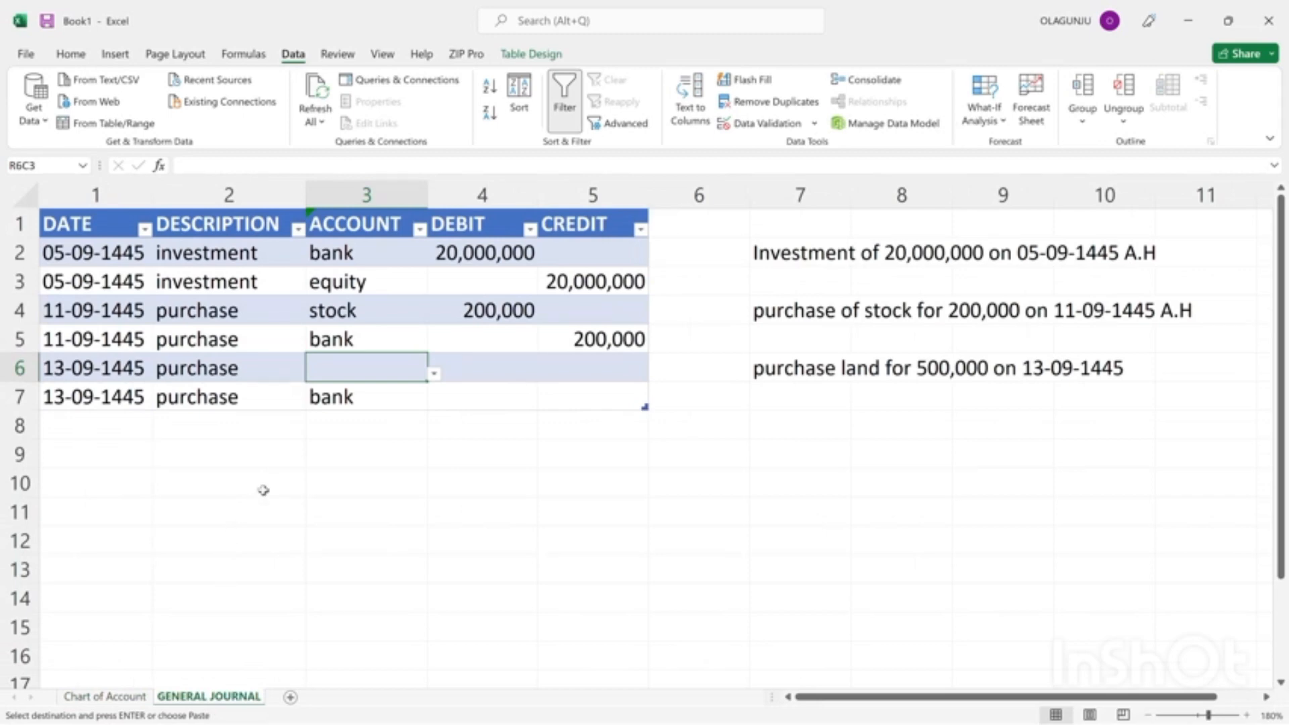
pyautogui.click(435, 376)
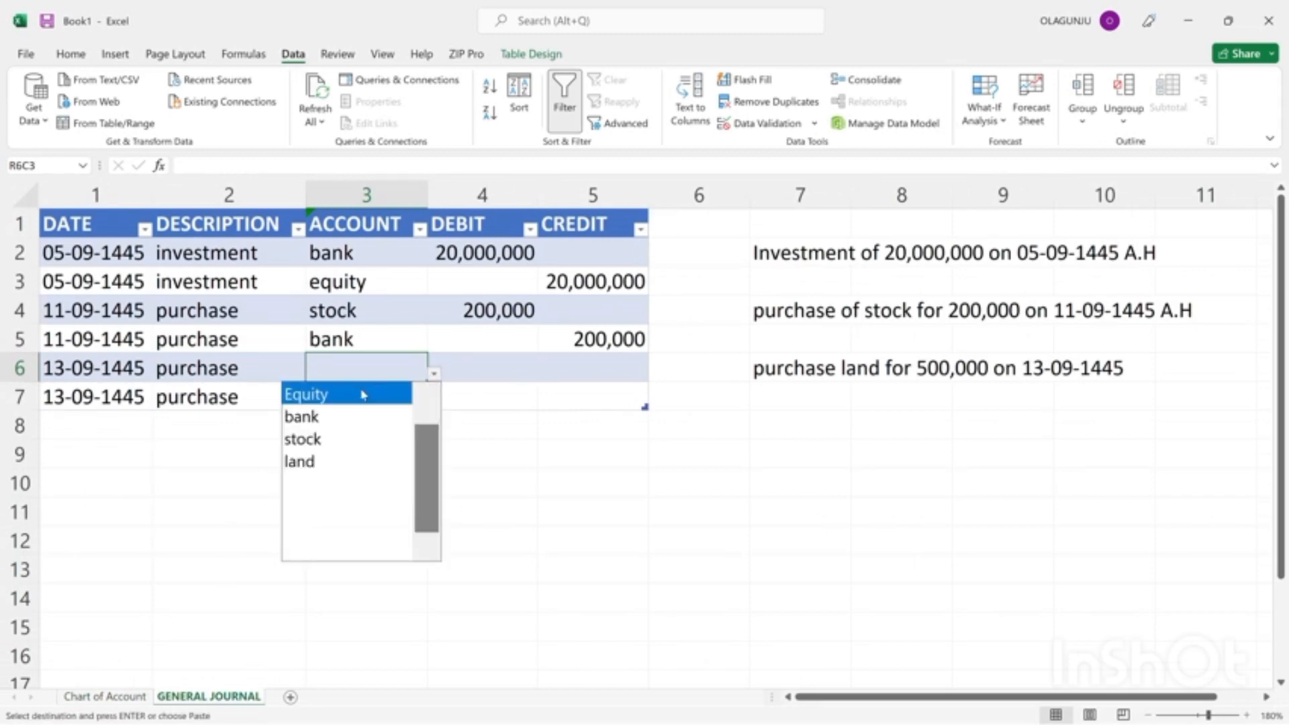
pyautogui.click(308, 459)
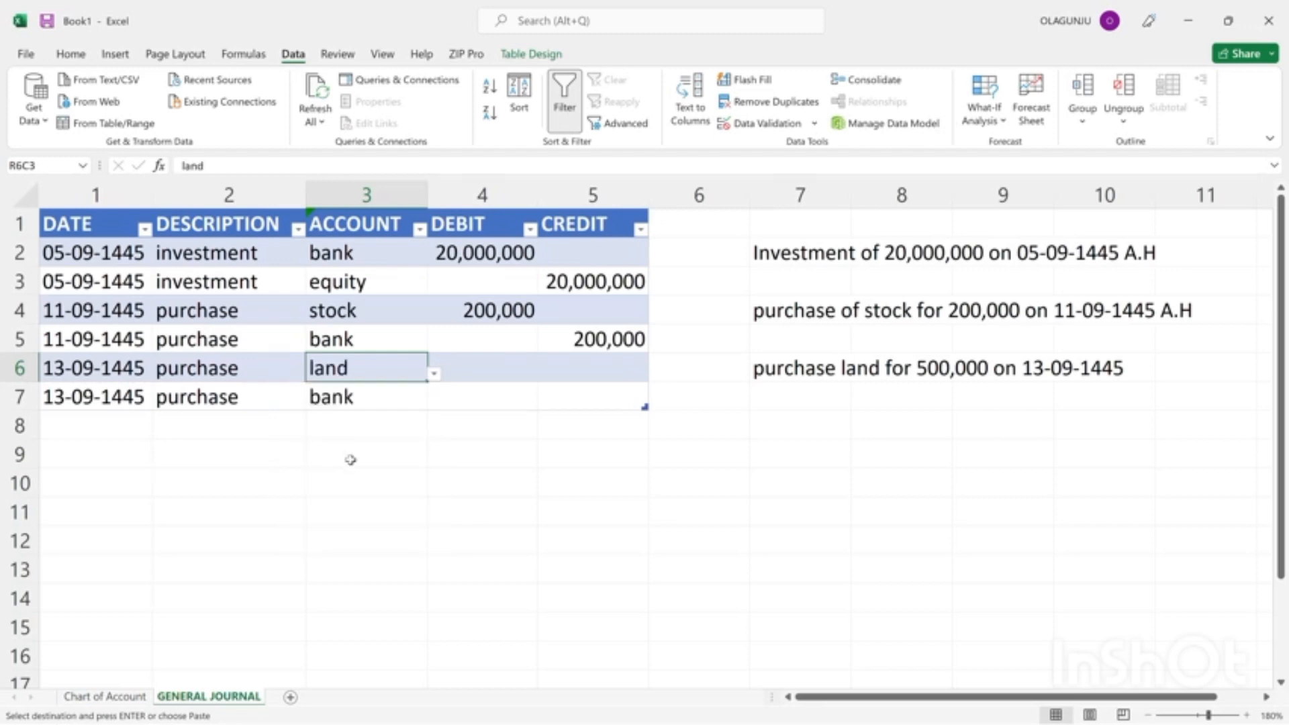
# Enter a 500,000 debit for land in row 6 and copy it into the credit cell of the row 7 bank entry.
pyautogui.click(469, 371)
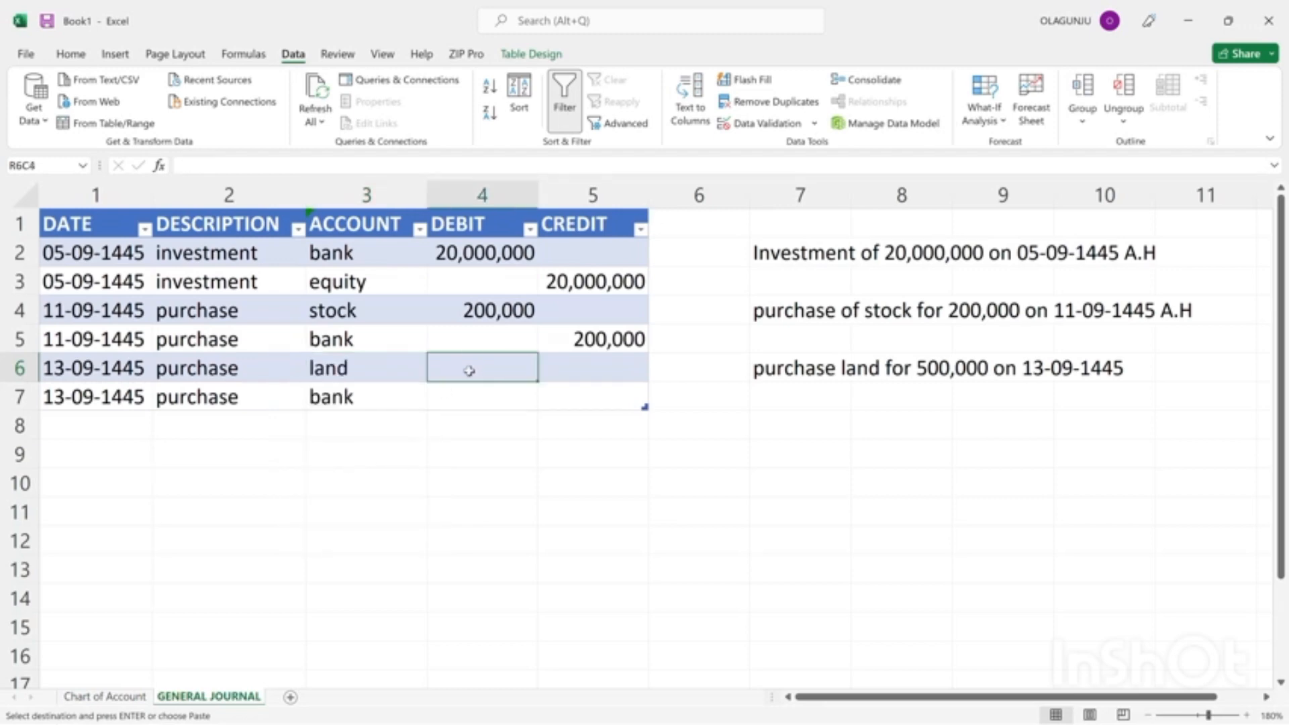
pyautogui.write('500,000')
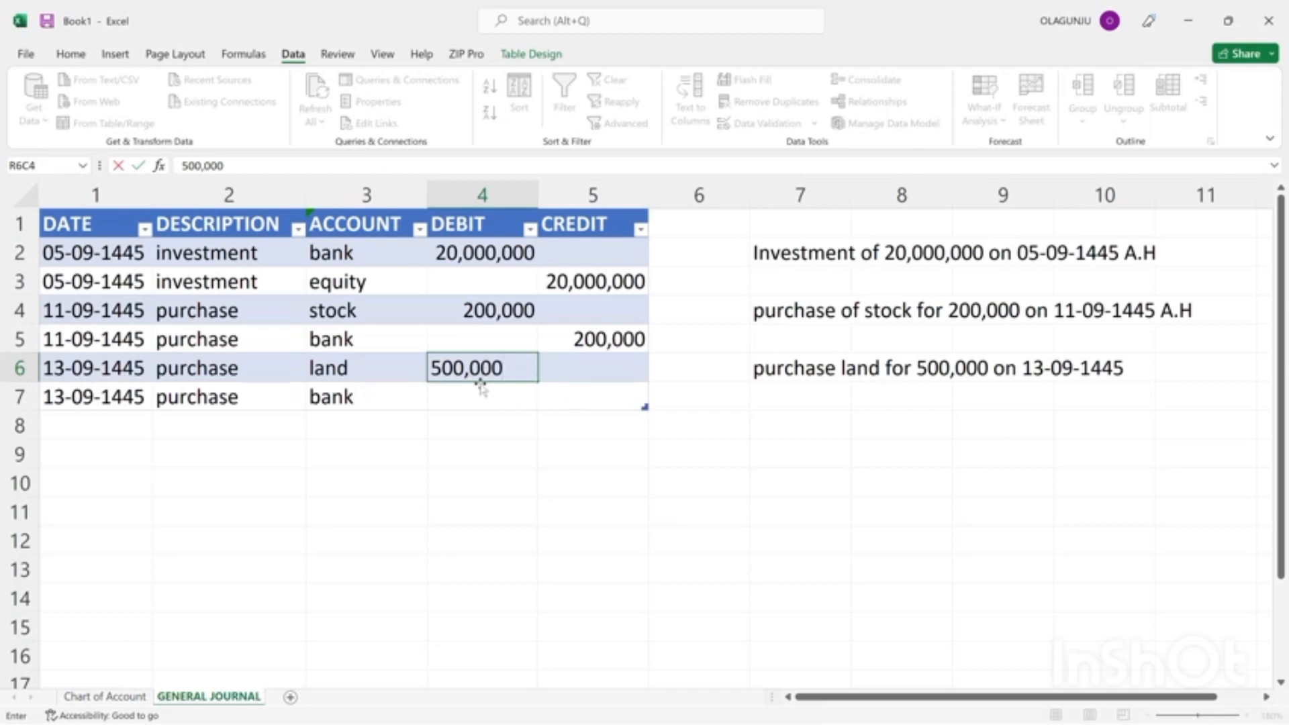
pyautogui.click(489, 399)
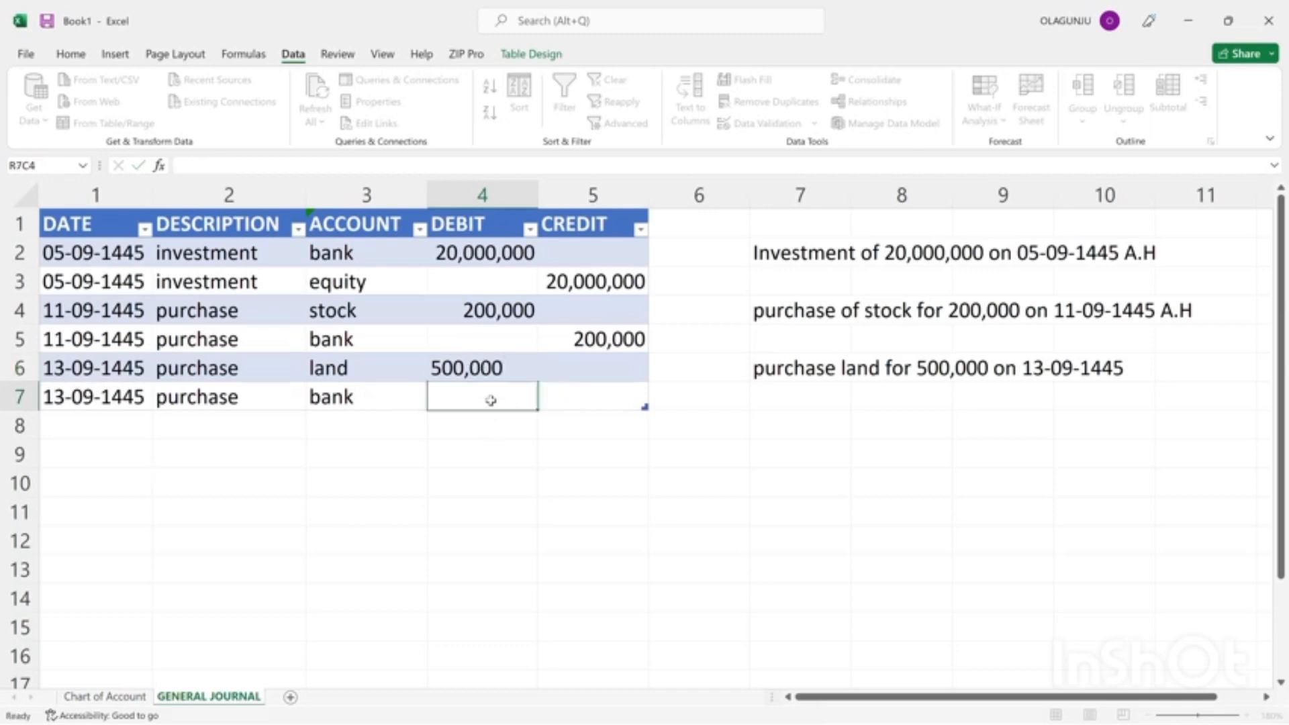
pyautogui.click(472, 360)
pyautogui.hotkey('ctrl', 'c')
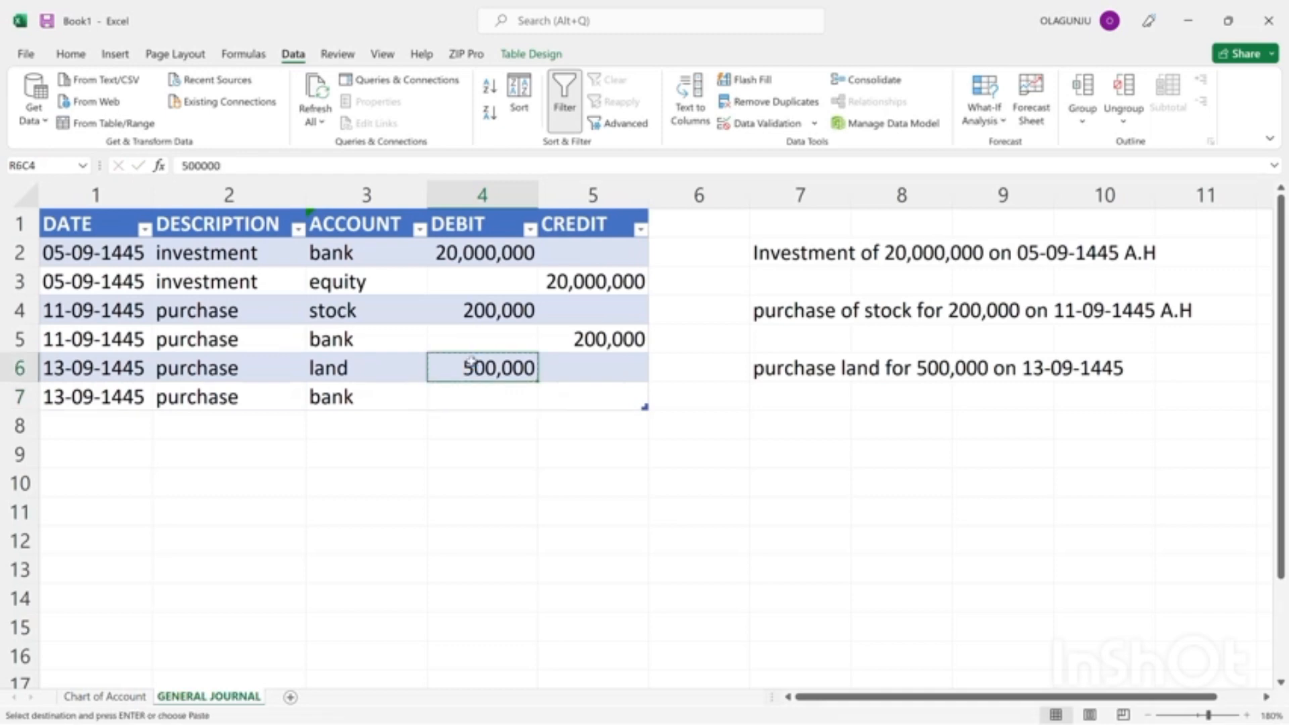
pyautogui.click(619, 406)
pyautogui.hotkey('ctrl', 'v')
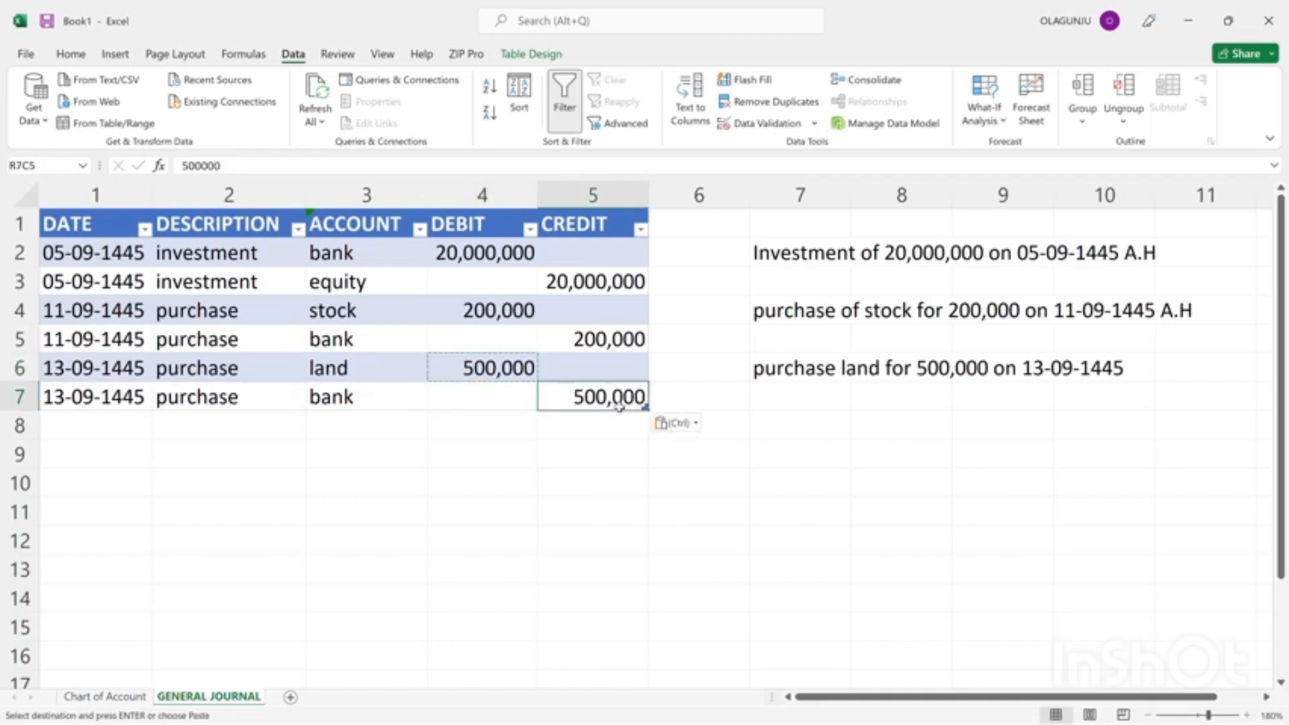
# Add the transaction note "sales on stock 200,000 on cash on 16-09-1445" in row 8, column 7, beside the journal.
pyautogui.click(783, 428)
pyautogui.write('sales')
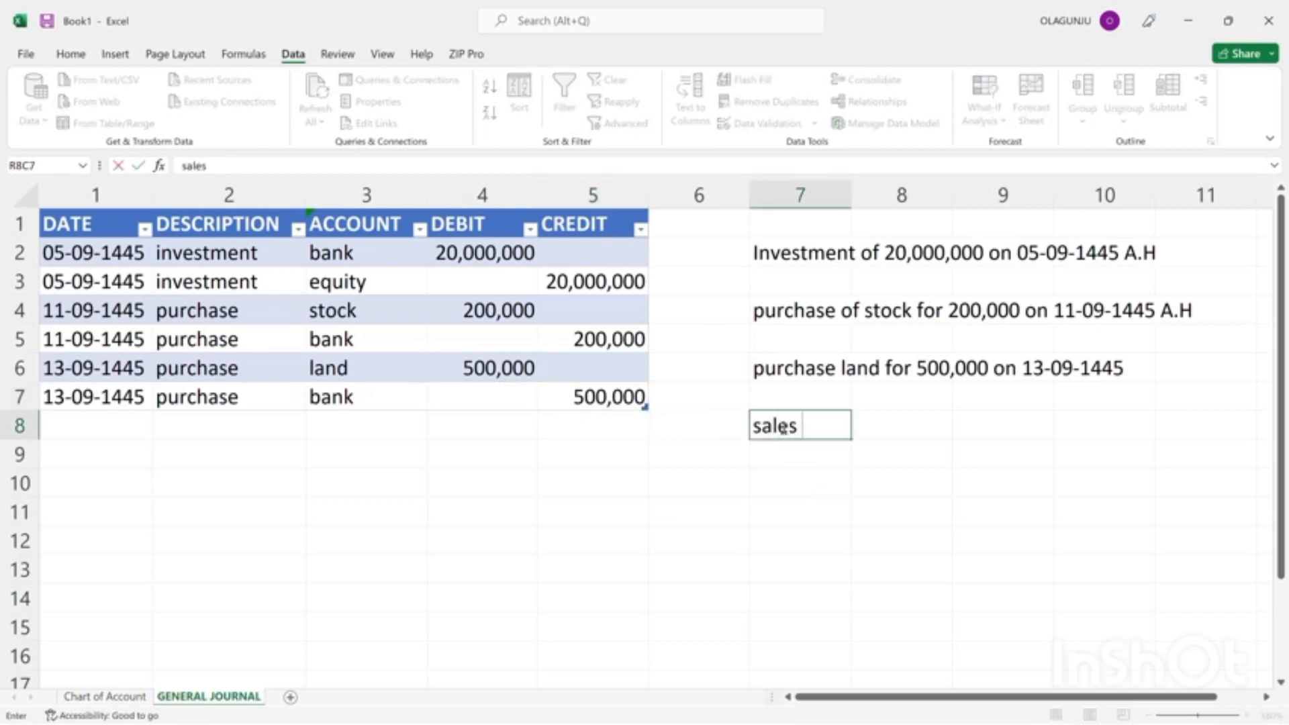
pyautogui.write(' on stock o')
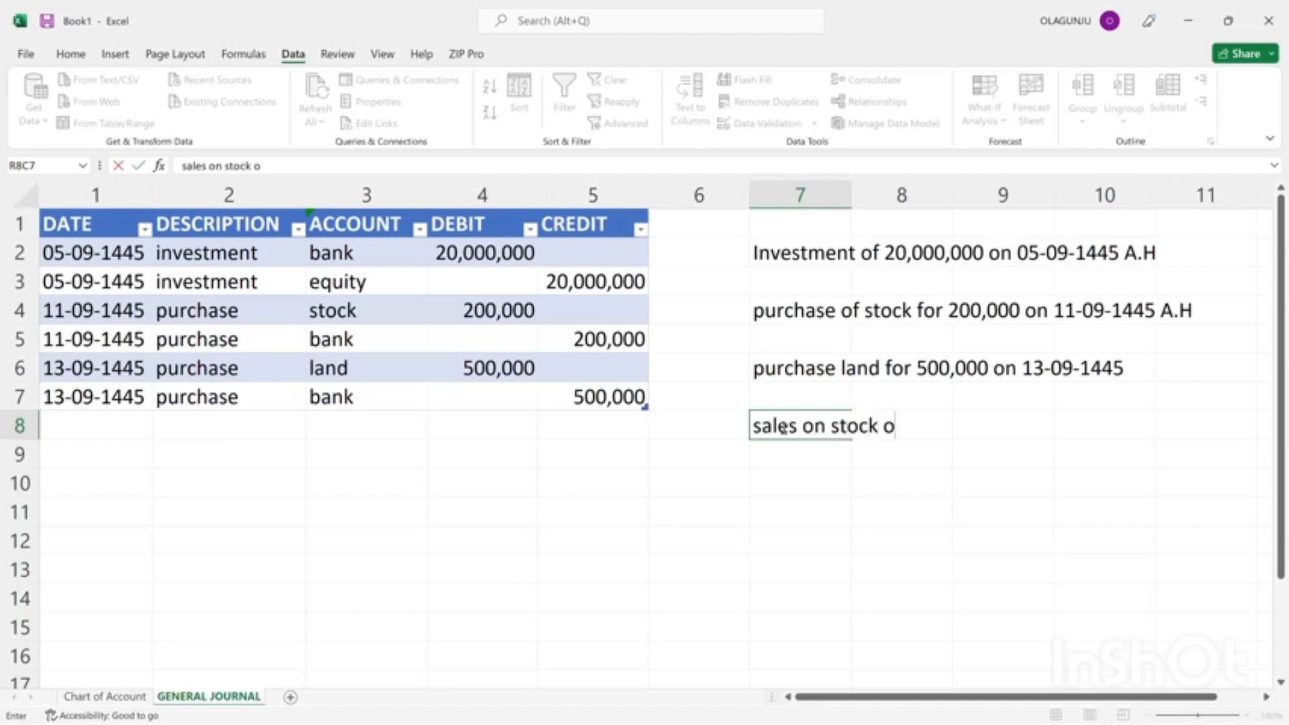
pyautogui.press('BackSpace')
pyautogui.write('200,000')
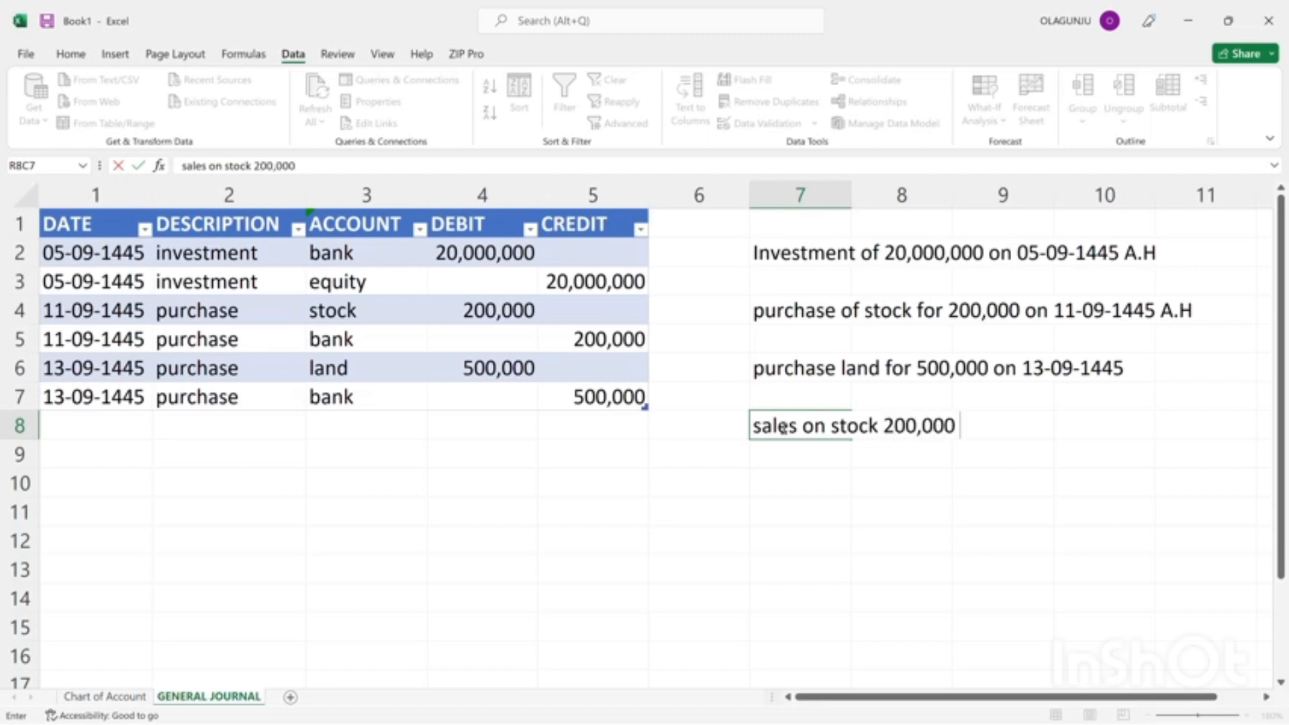
pyautogui.write(' on cash on 1')
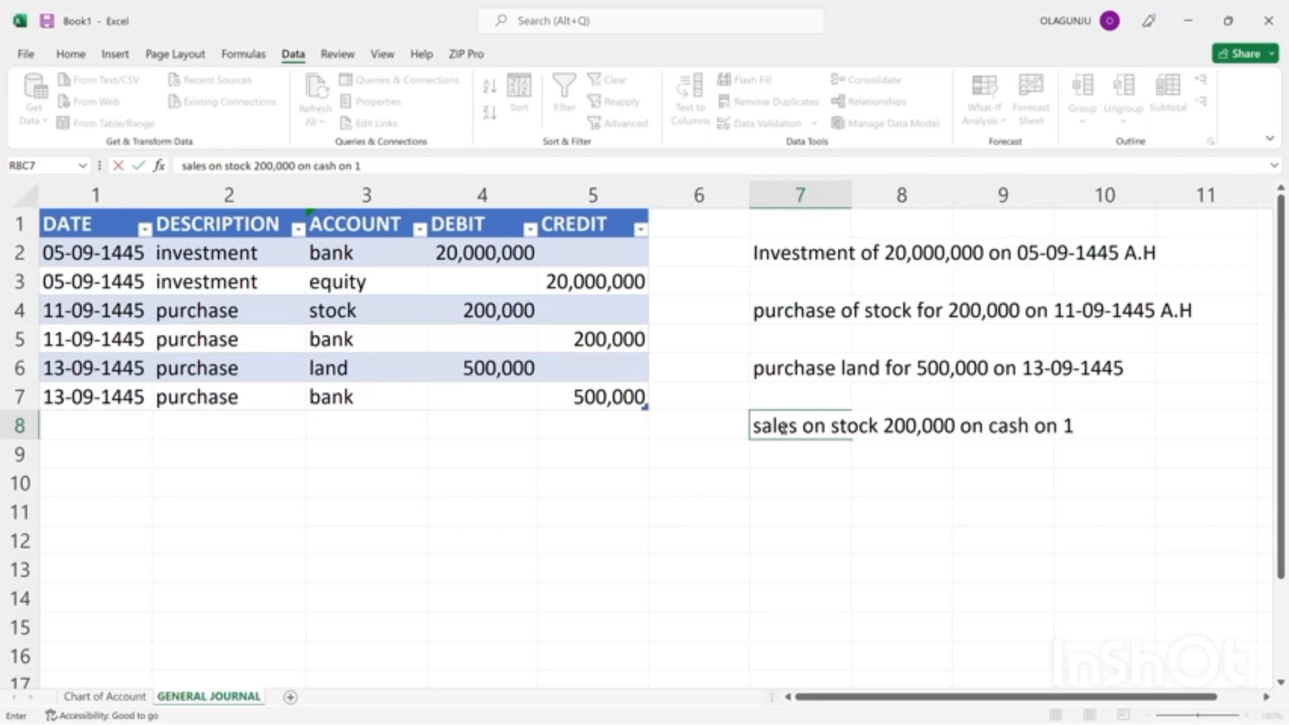
pyautogui.write('6-09-1445')
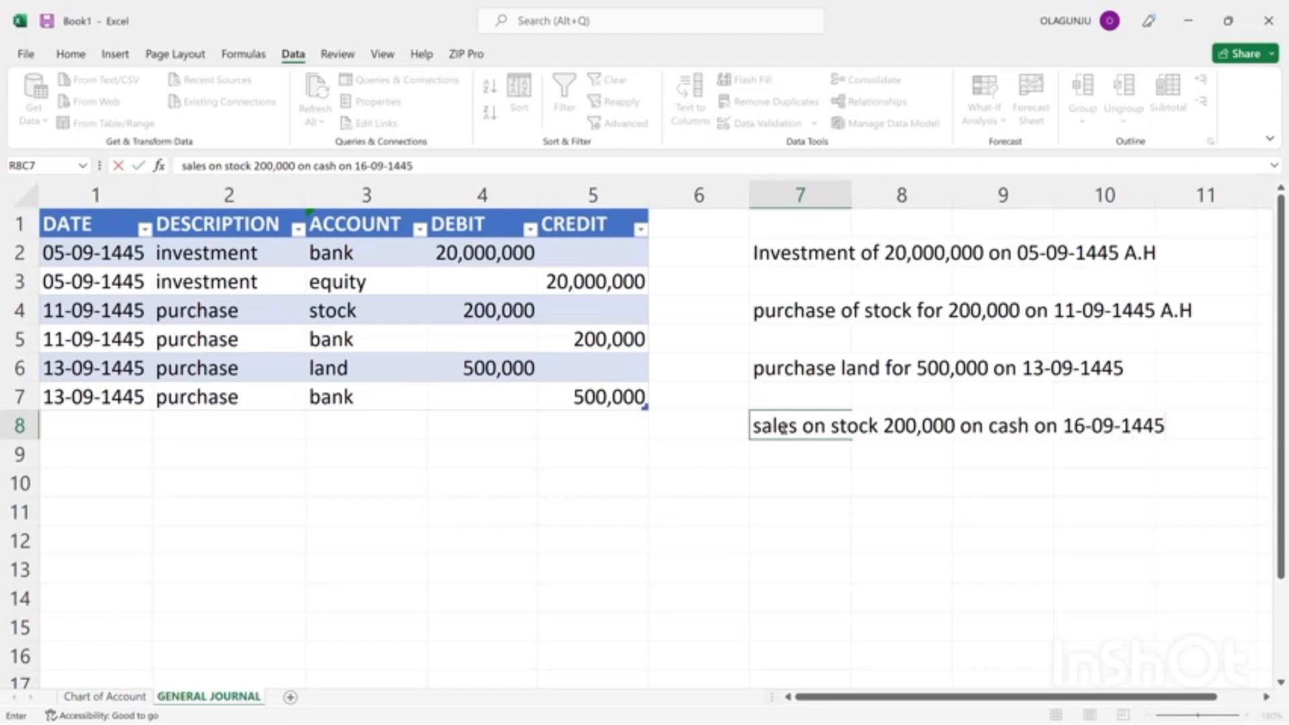
pyautogui.press('Return')
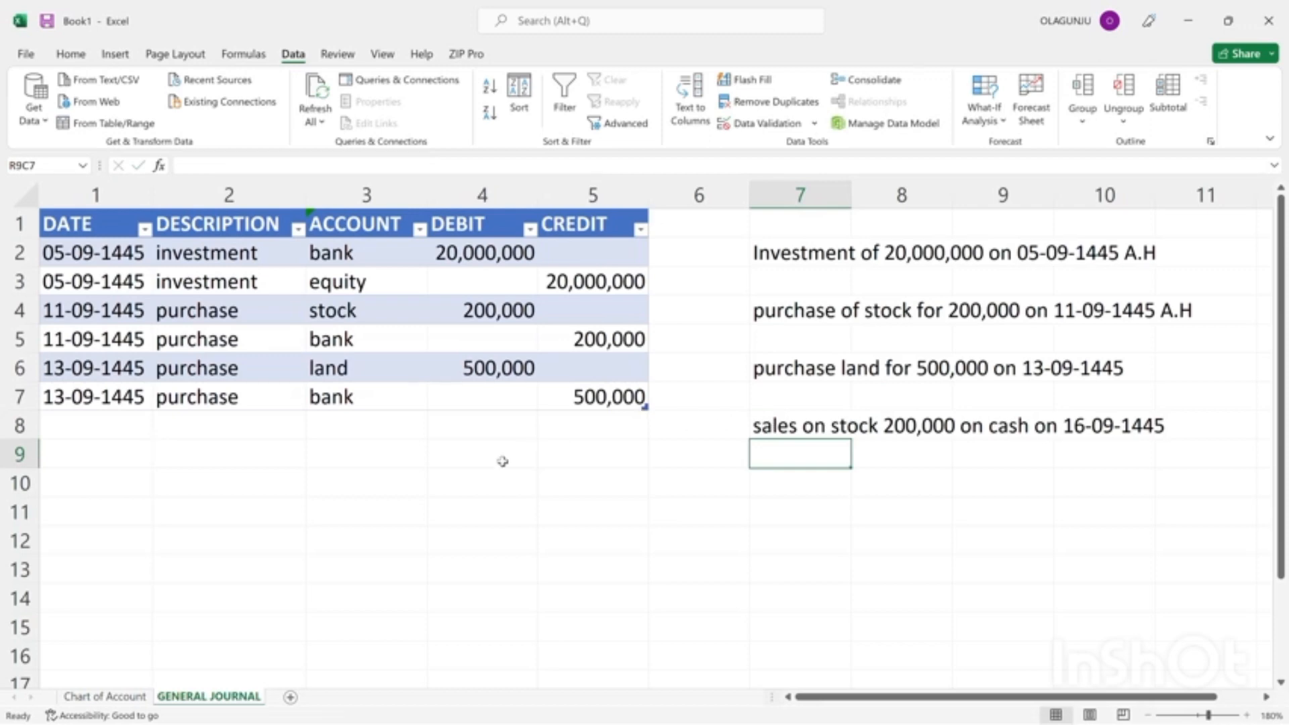
# Start a new journal entry in row 8 with the date 16-09-1445 and the description "sales".
pyautogui.click(102, 431)
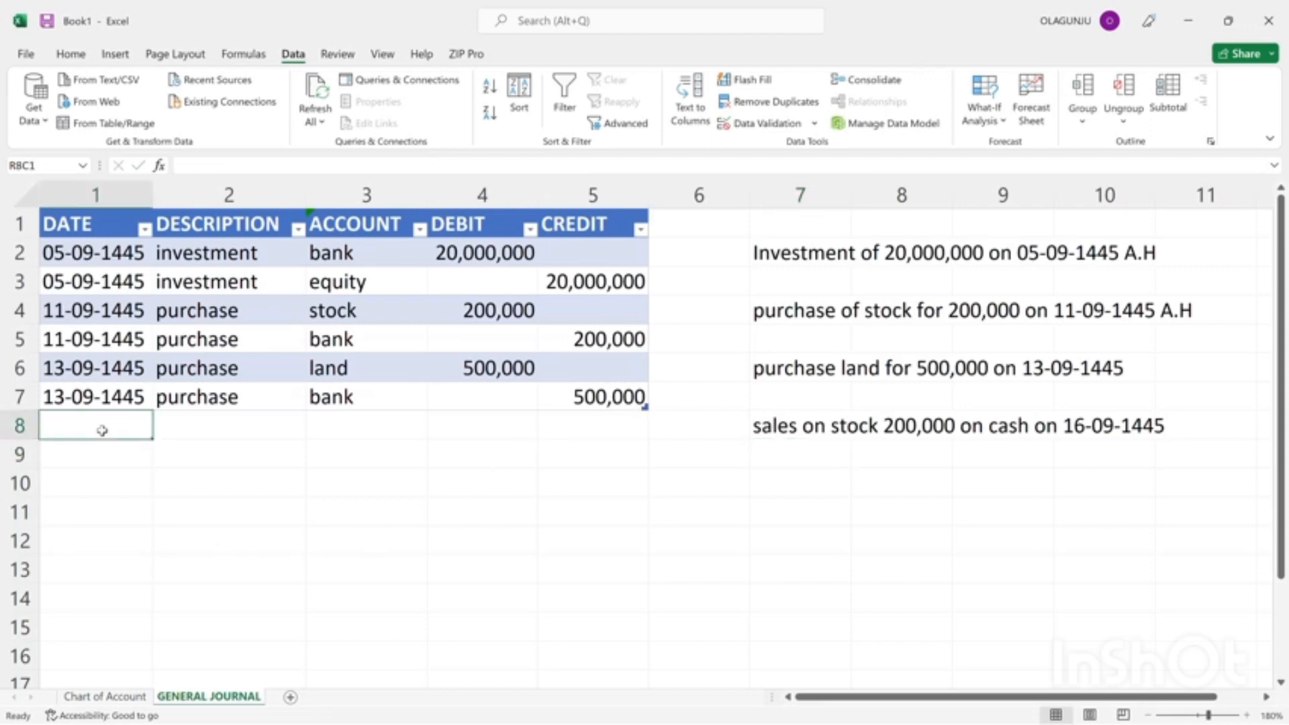
pyautogui.write('1')
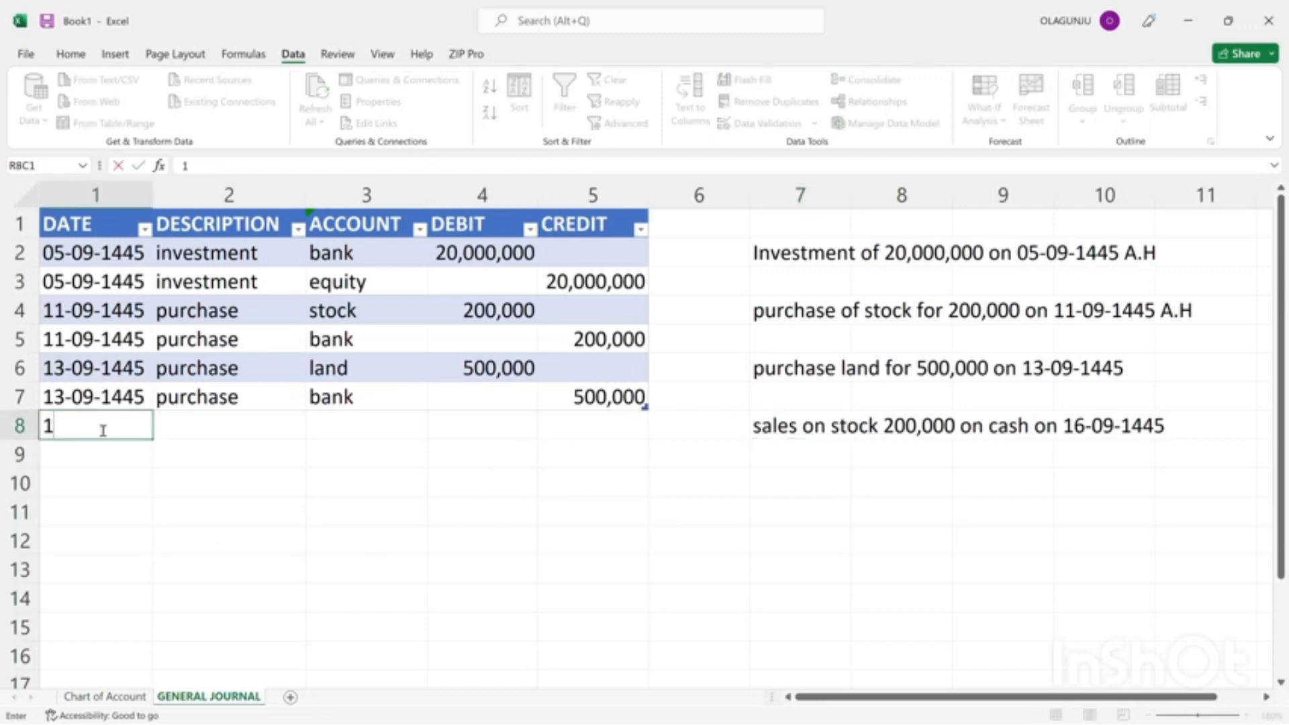
pyautogui.write('6-09-1445')
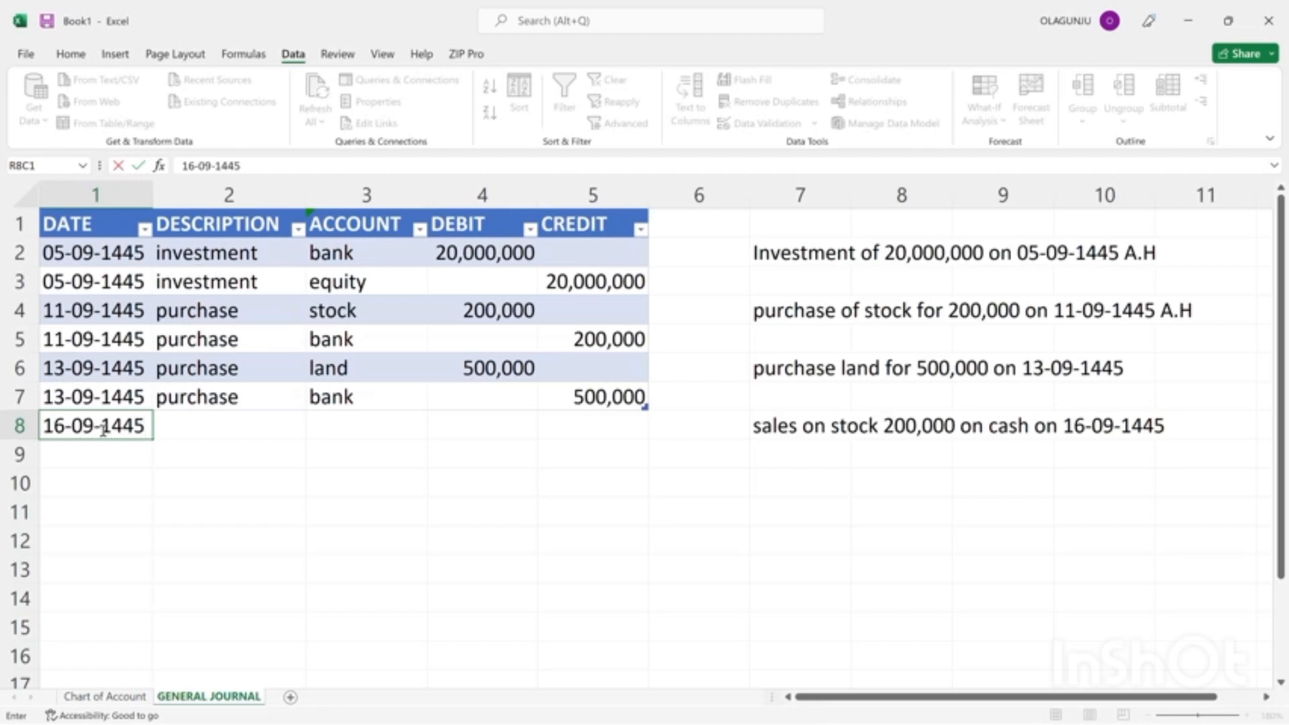
pyautogui.click(218, 426)
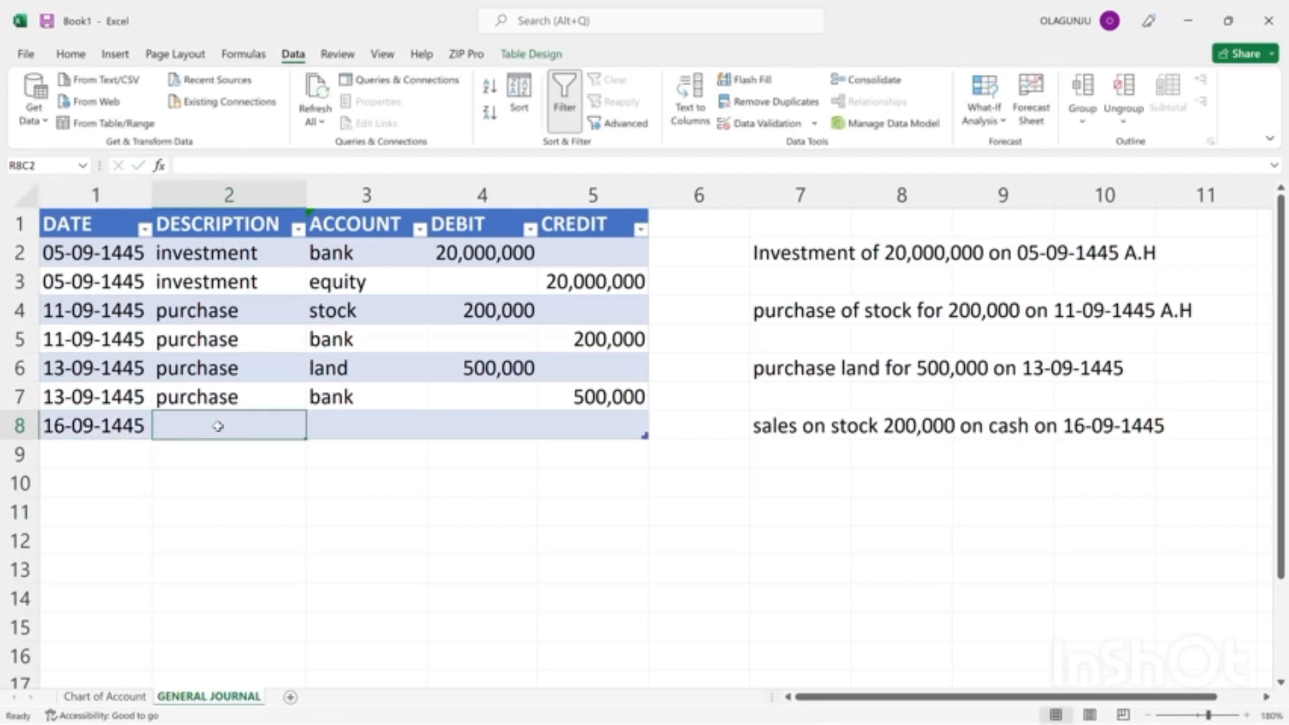
pyautogui.write('sales')
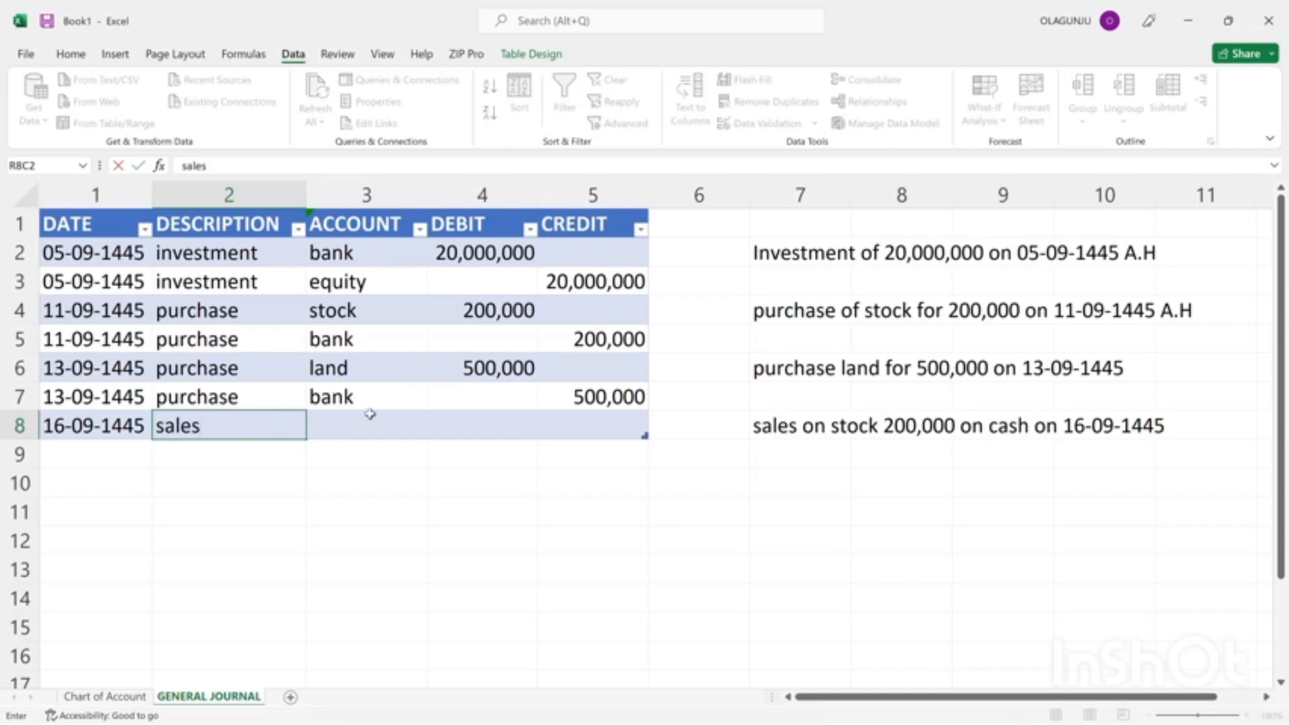
pyautogui.click(370, 415)
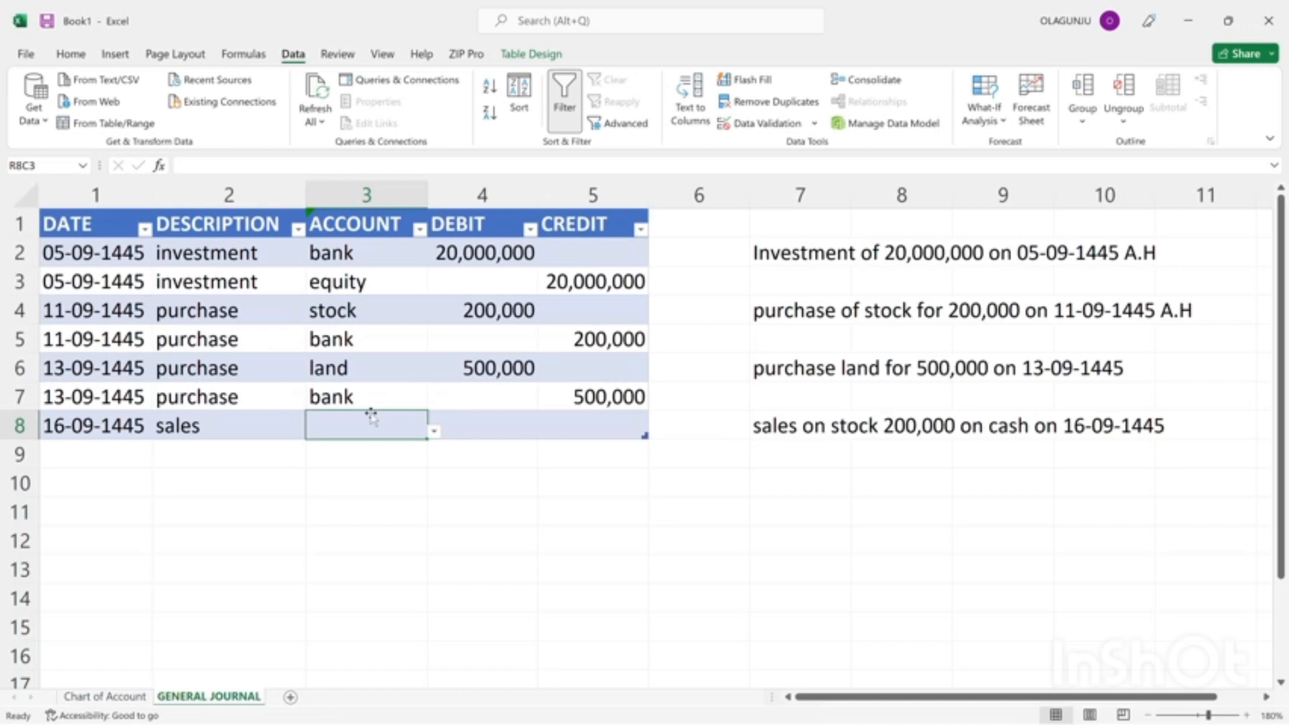
# Set the row 9 account to stock and enter 200,000 as its credit.
pyautogui.click(357, 452)
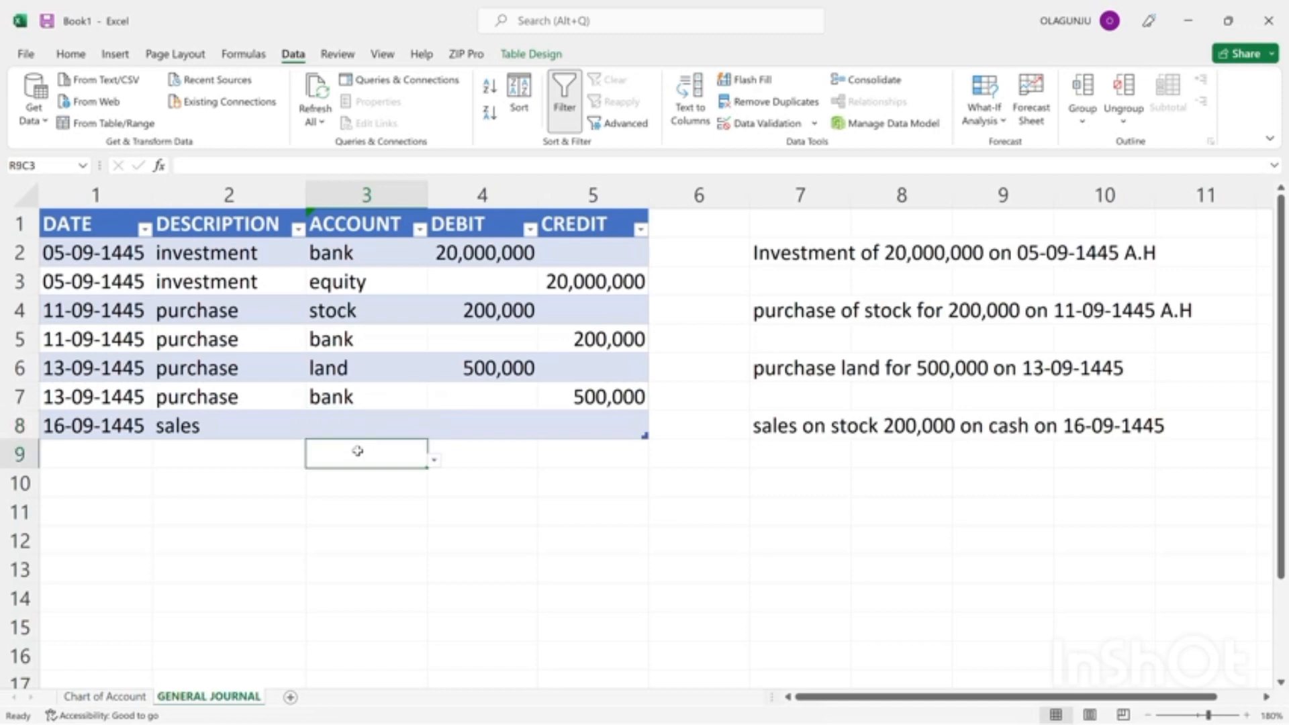
pyautogui.click(435, 463)
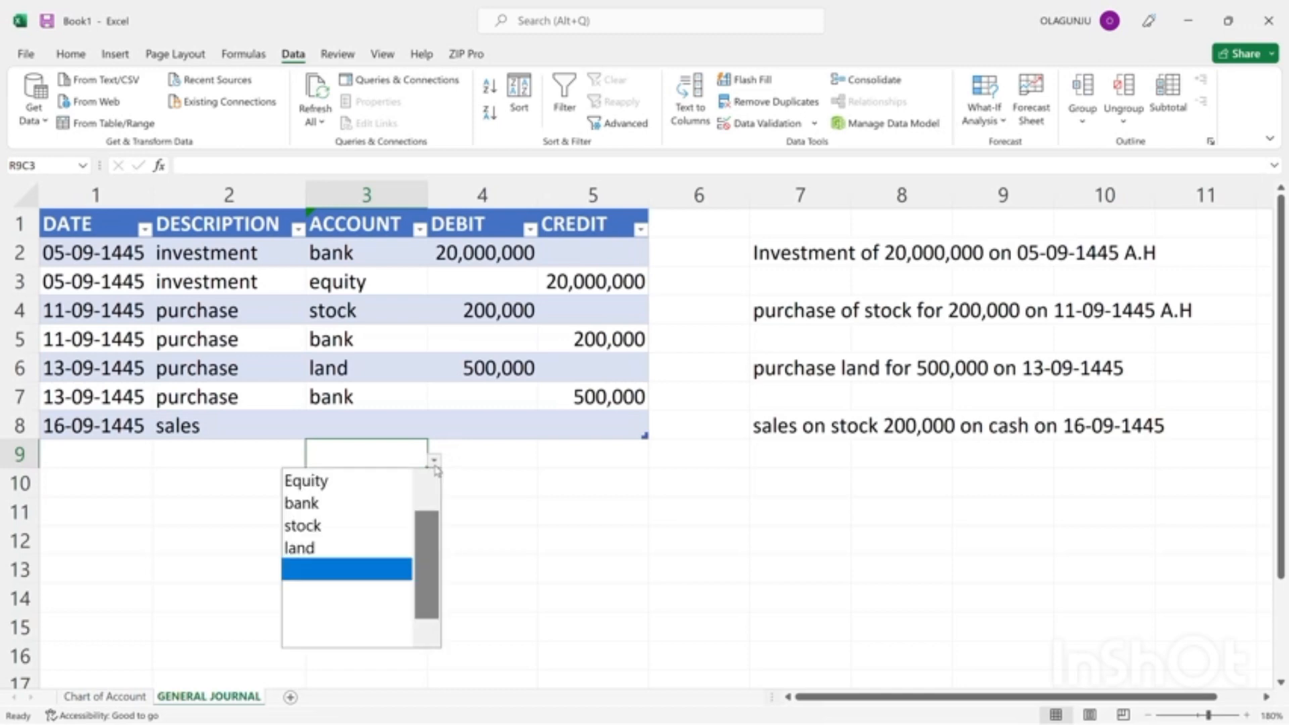
pyautogui.click(340, 526)
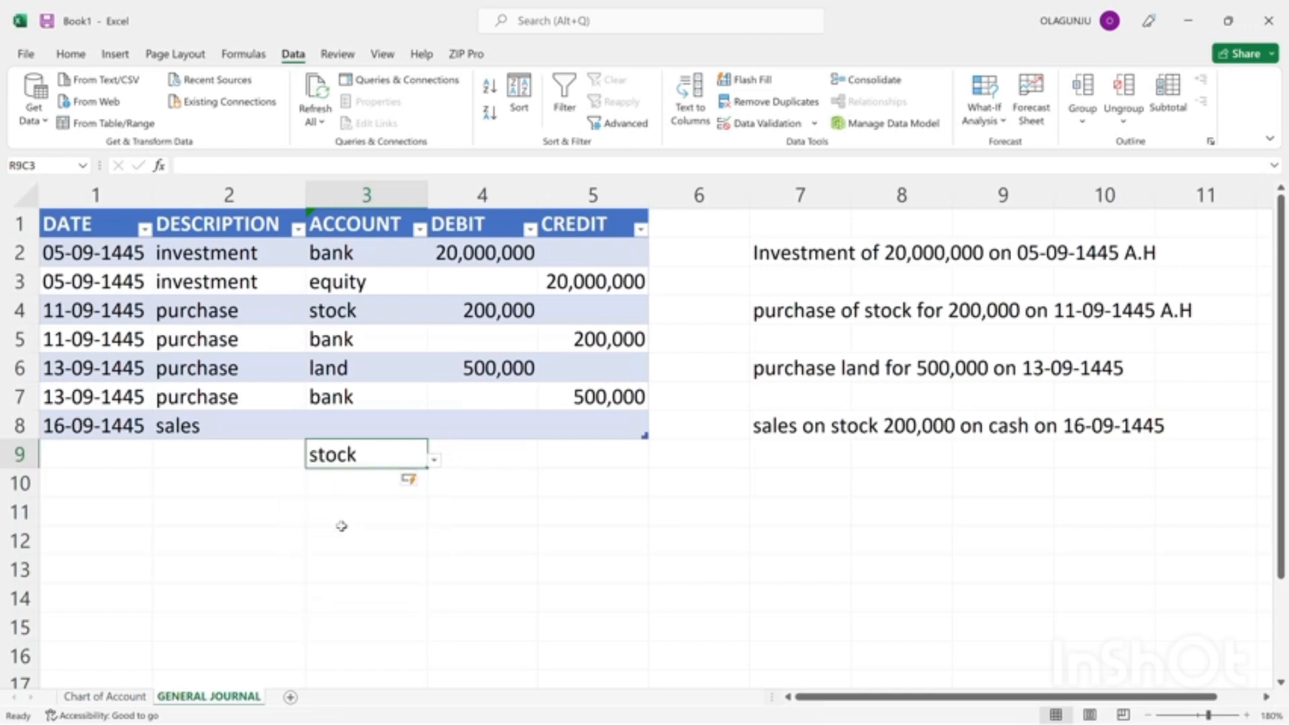
pyautogui.click(591, 446)
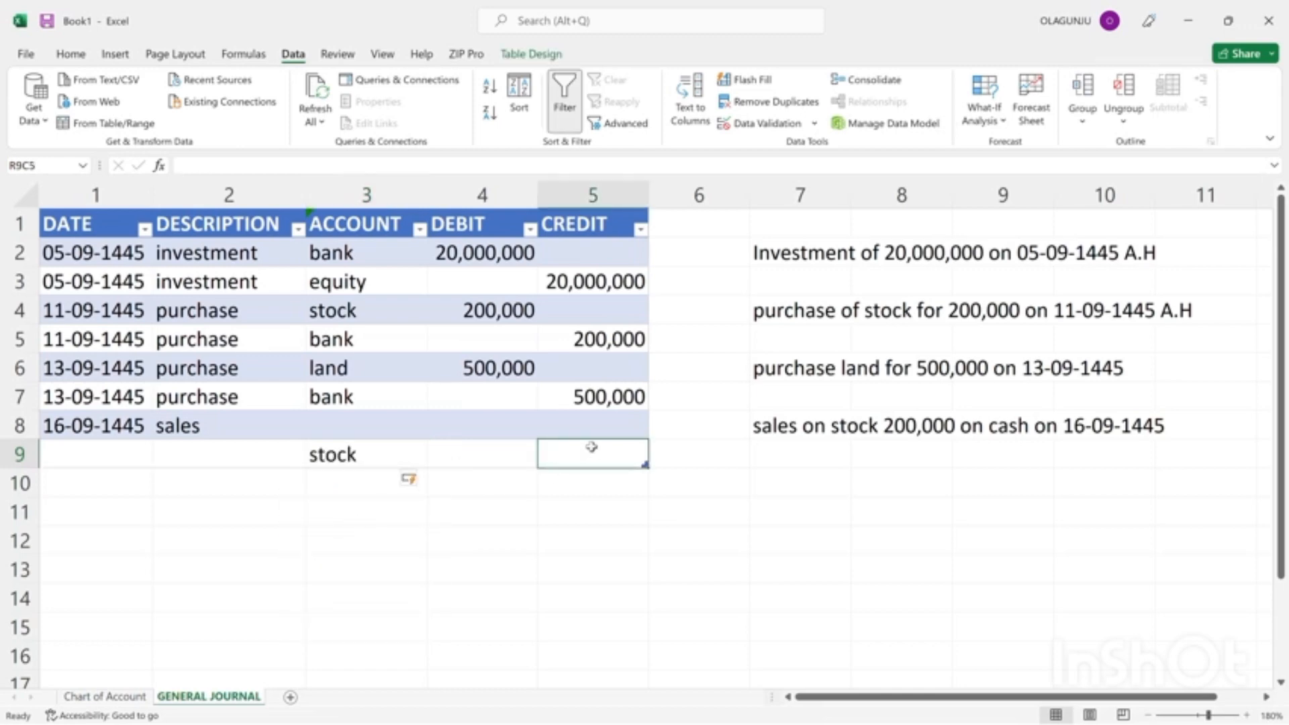
pyautogui.write('200')
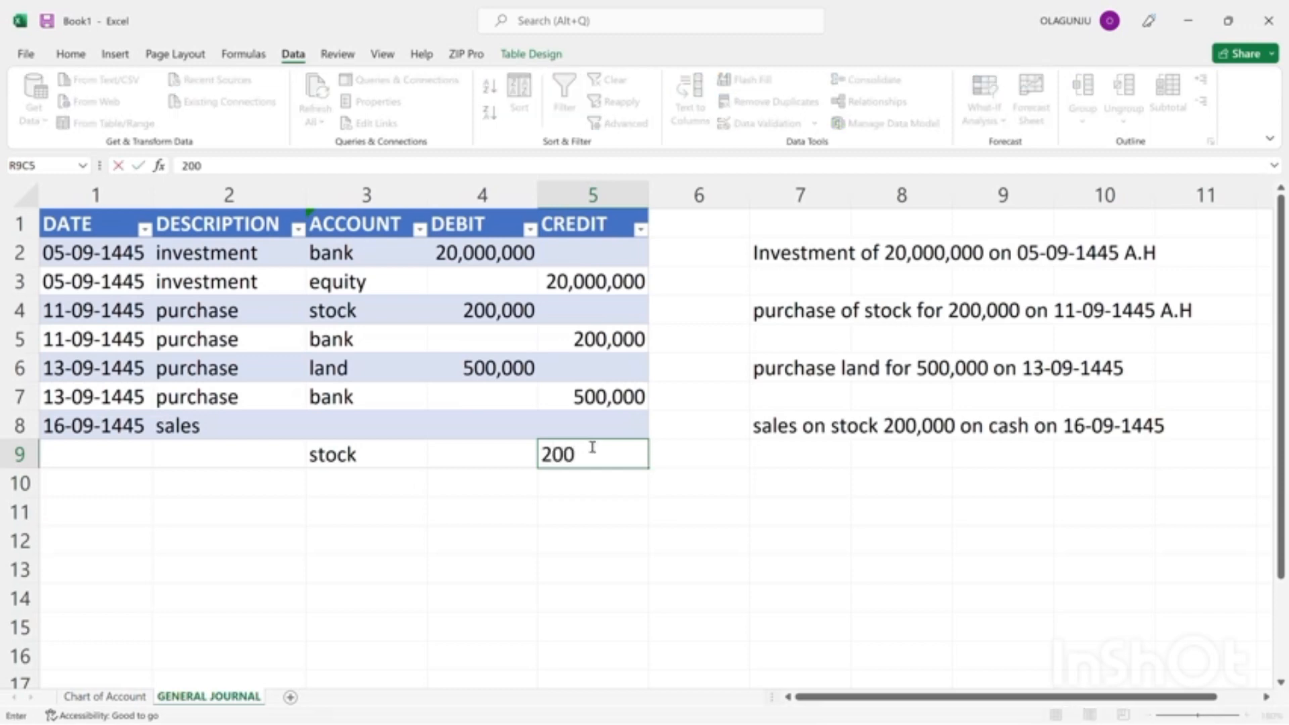
pyautogui.write(',000')
# Copy the 200,000 credit of the row 9 stock entry into the debit cell of the row 8 sales entry.
pyautogui.moveTo(503, 422); pyautogui.dragTo(575, 460)
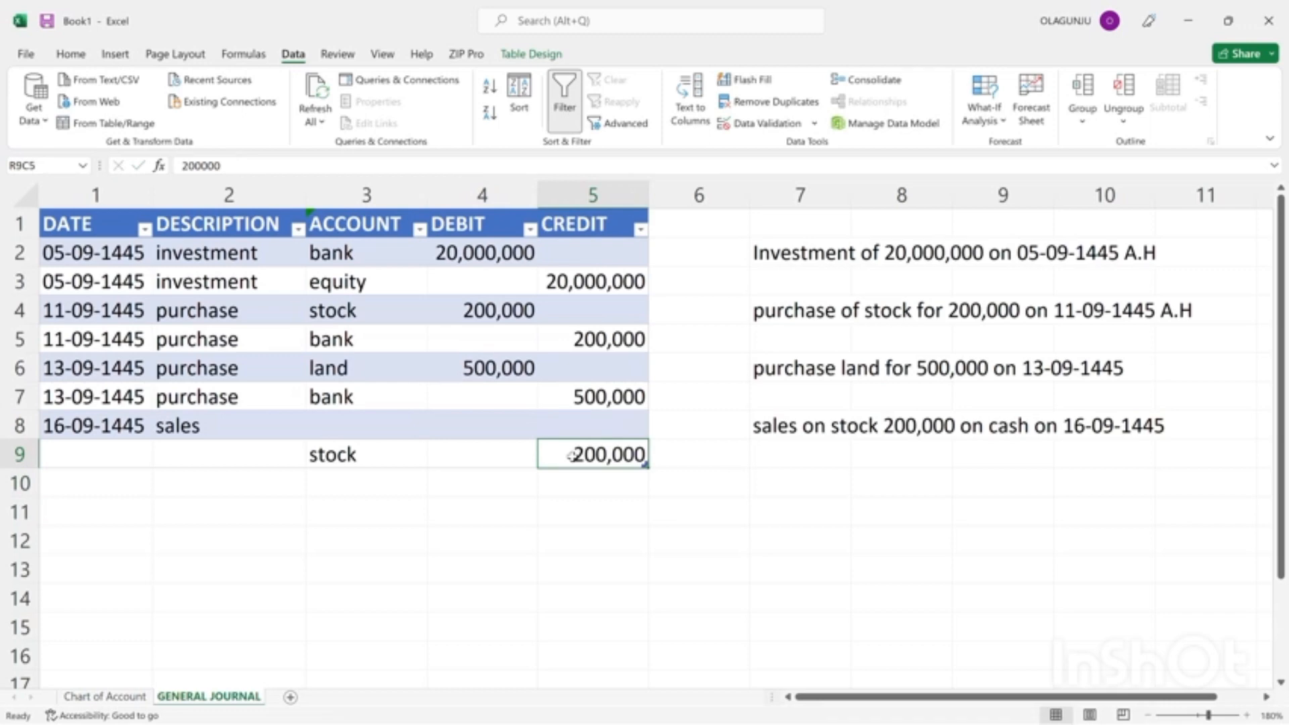
pyautogui.hotkey('ctrl', 'c')
pyautogui.click(486, 417)
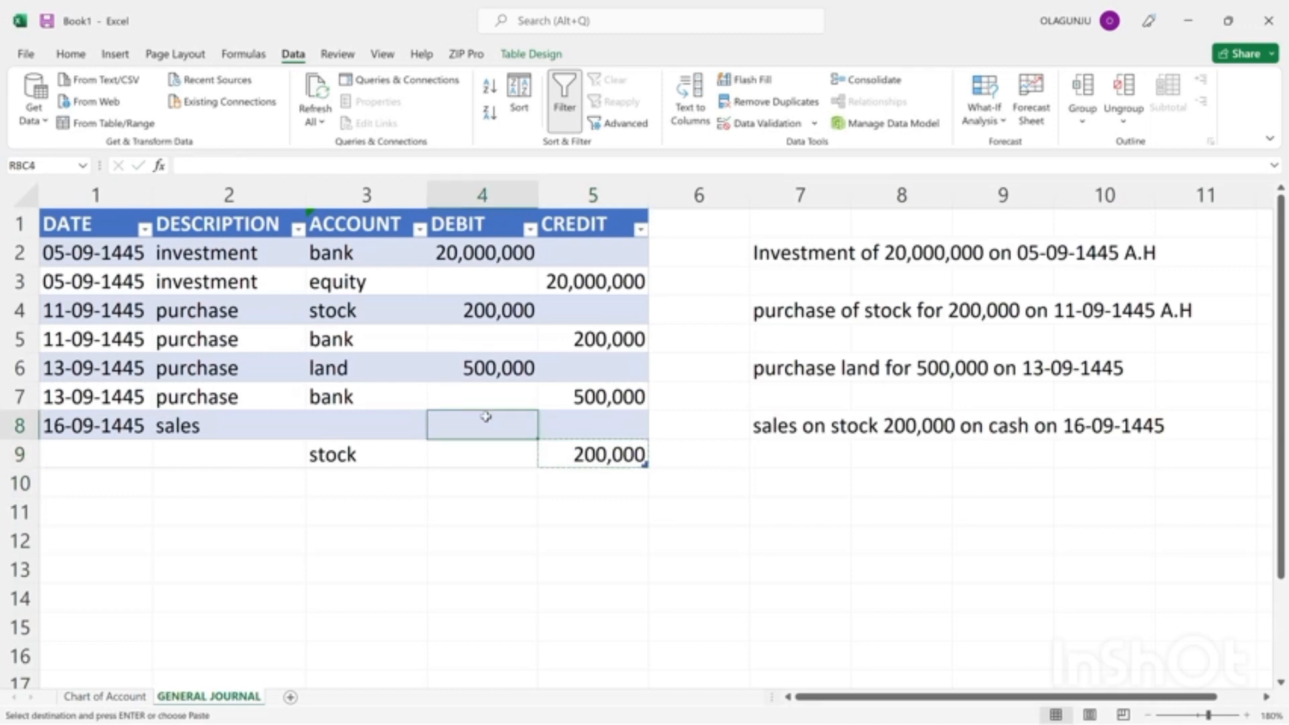
pyautogui.hotkey('ctrl', 'v')
pyautogui.press('ctrl')
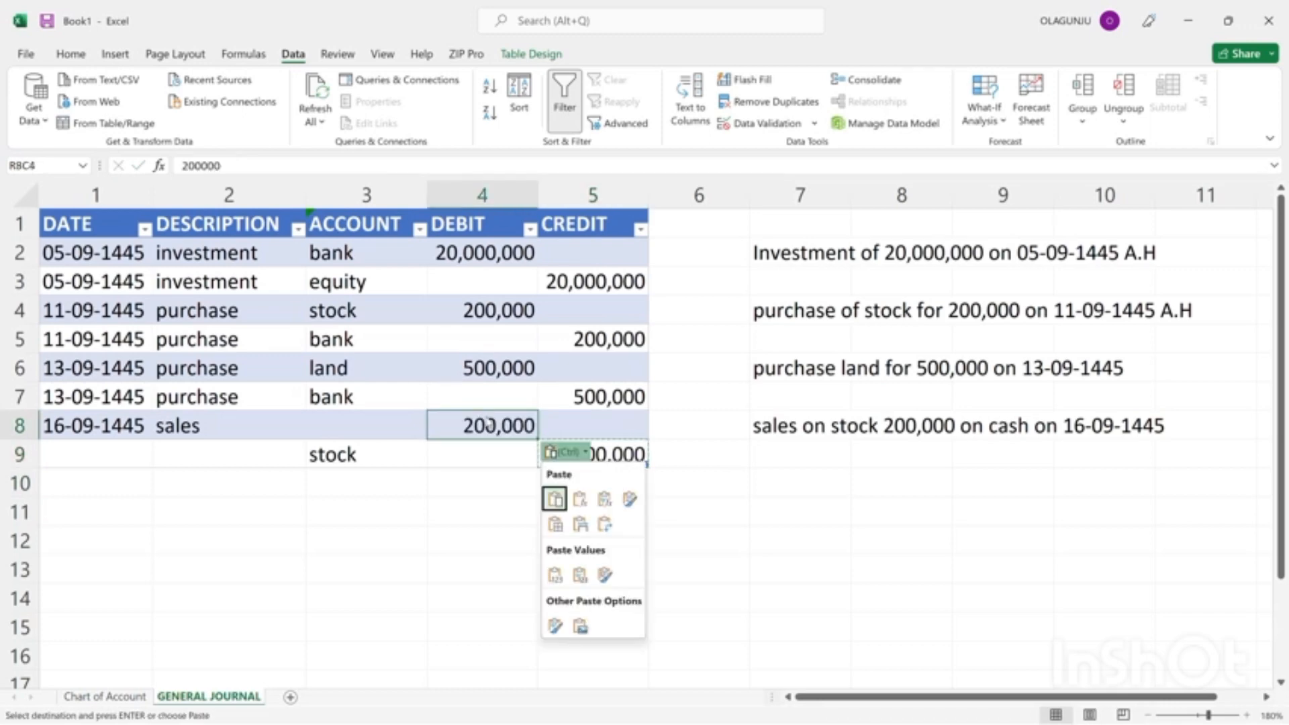
pyautogui.press('Escape')
pyautogui.click(369, 432)
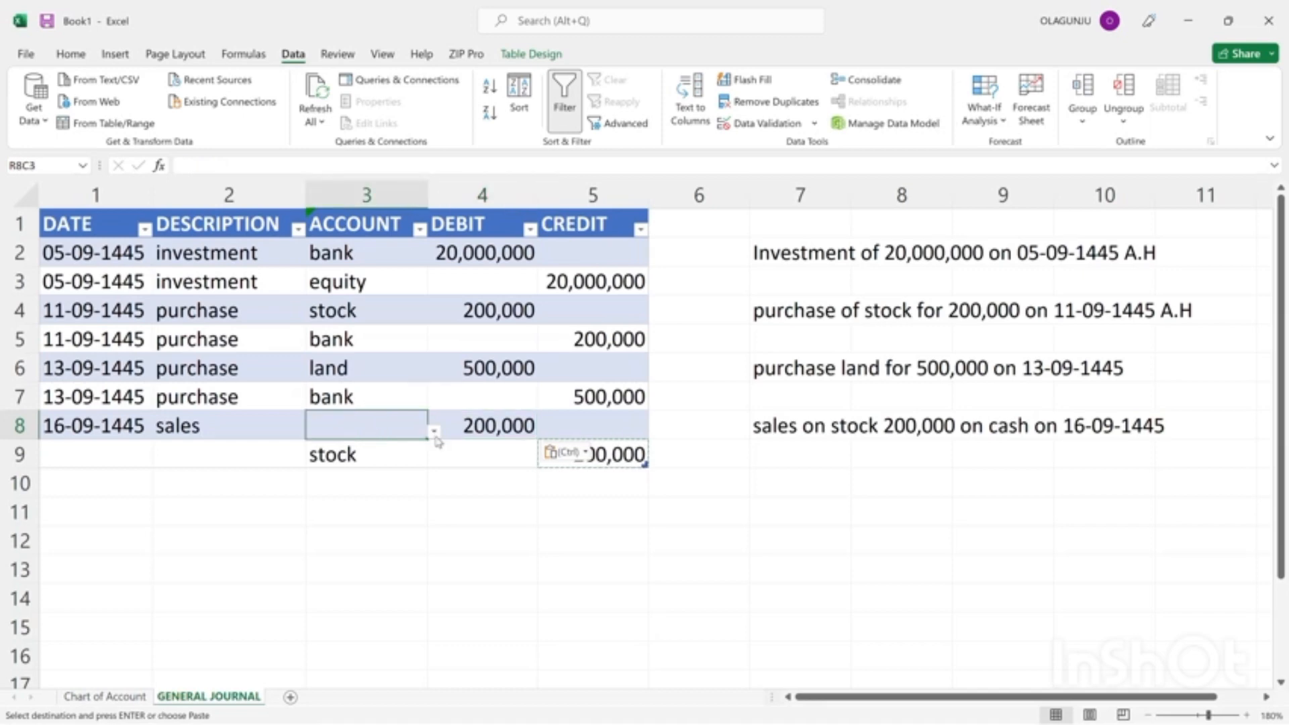
pyautogui.click(436, 434)
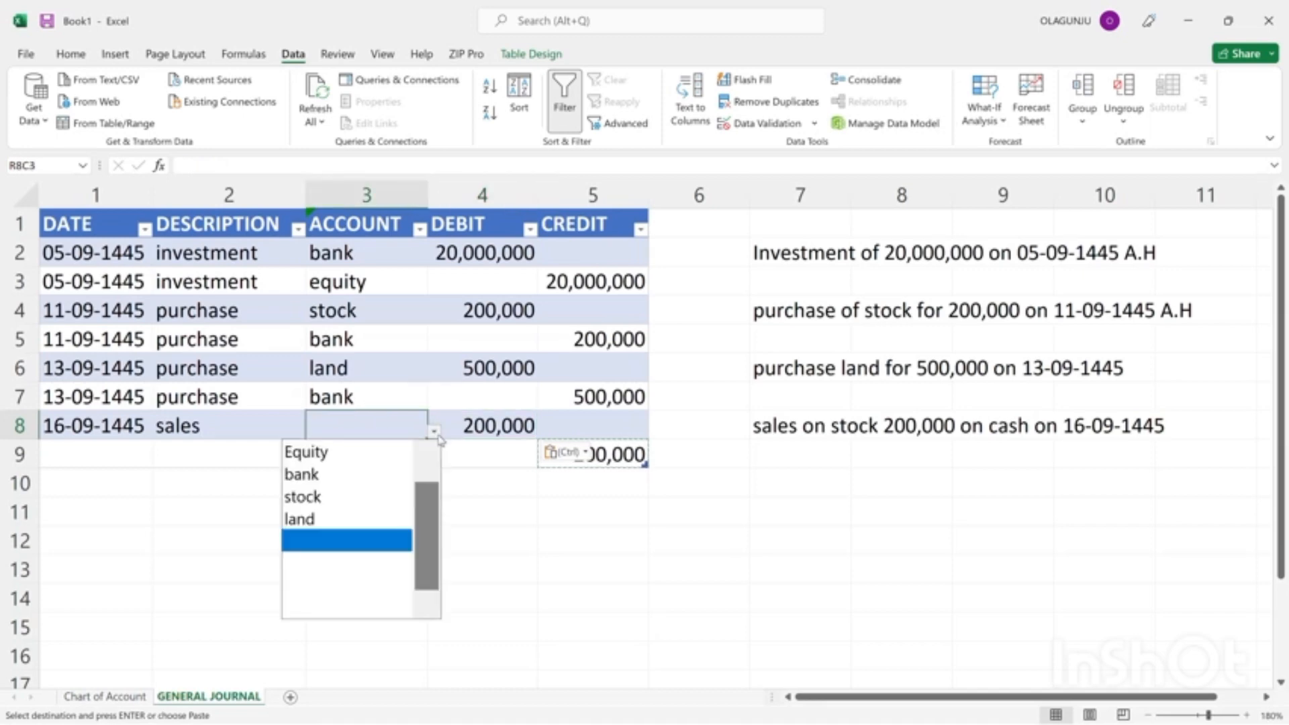
pyautogui.click(356, 420)
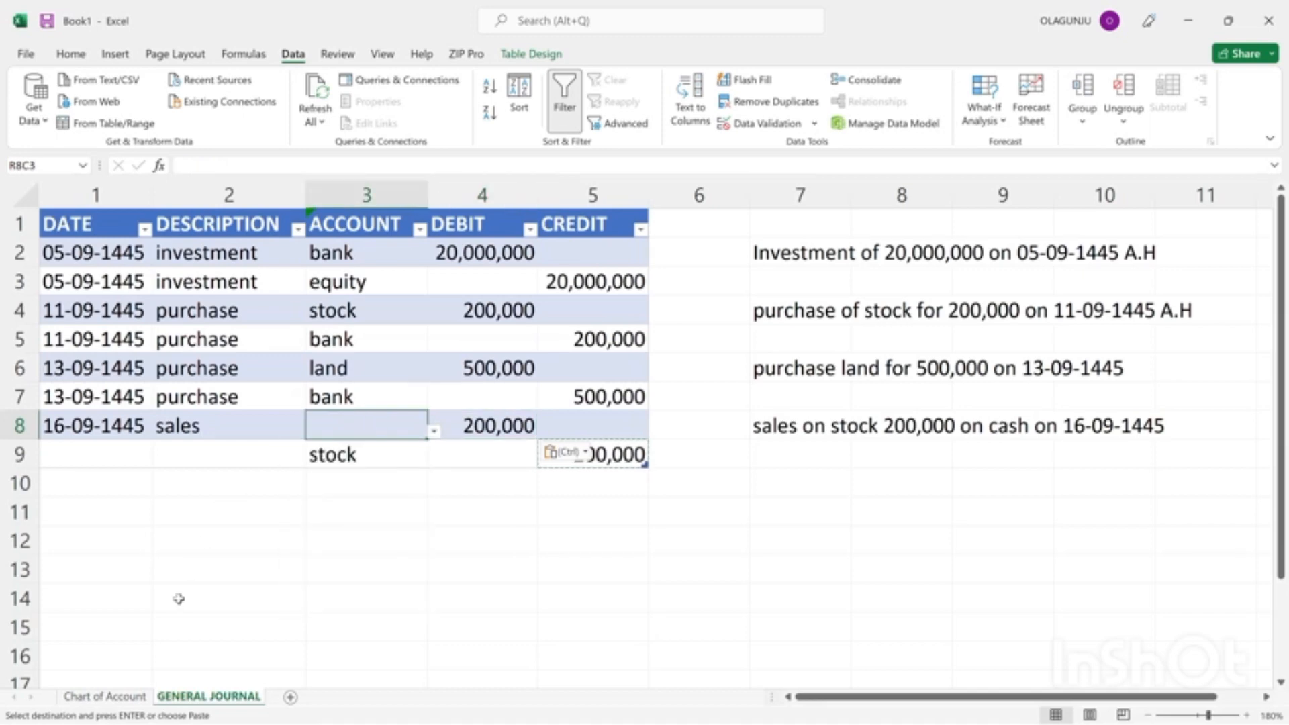
# In the Chart of Account sheet, add "cash" below land in the INDIVIDUAL ACCOUNT column.
pyautogui.click(88, 698)
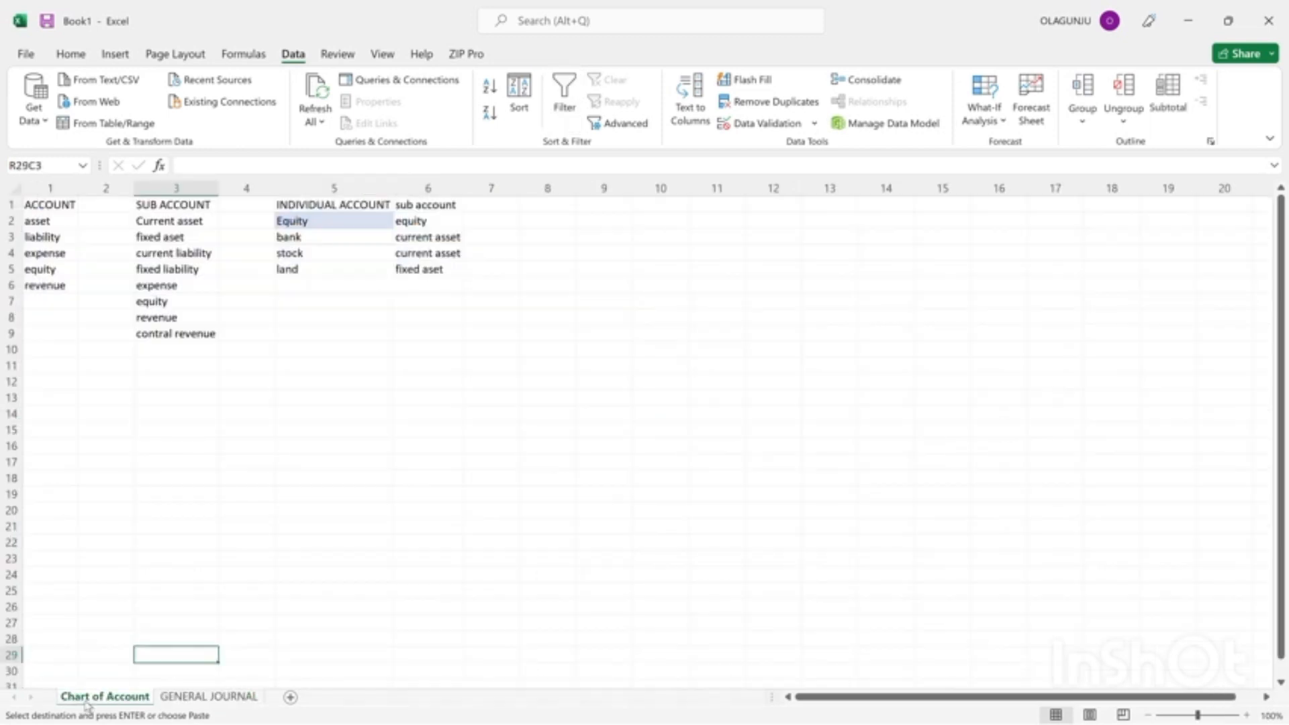
pyautogui.click(309, 285)
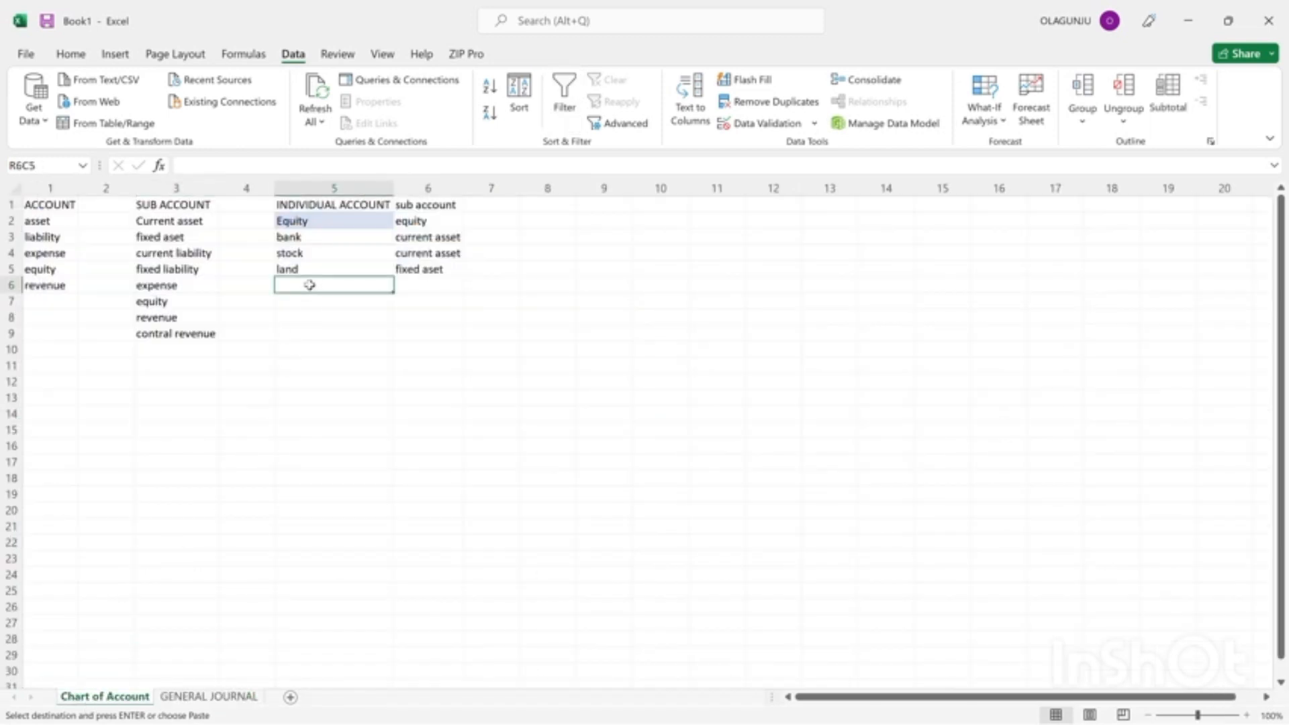
pyautogui.write('casg')
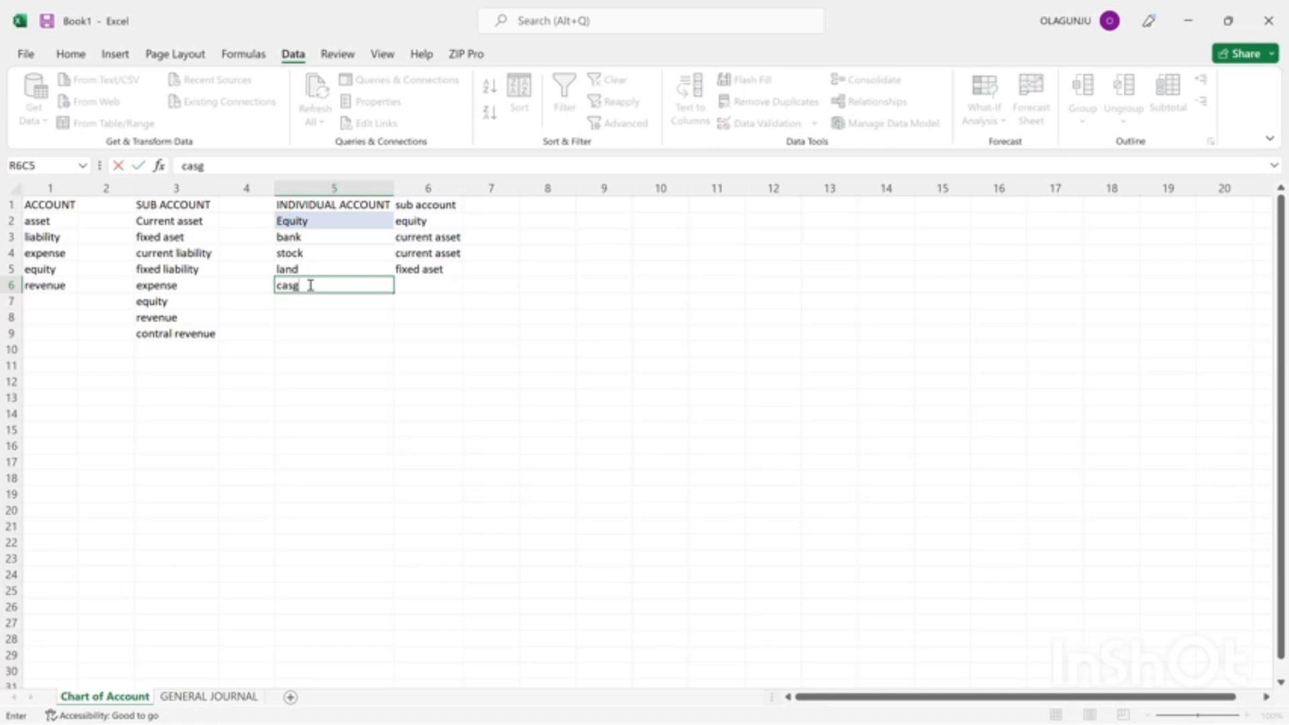
pyautogui.press('BackSpace')
pyautogui.write('h')
# Classify cash by copying "current asset" from stock's sub account cell, and return to the GENERAL JOURNAL sheet.
pyautogui.moveTo(421, 291); pyautogui.dragTo(419, 253)
pyautogui.click(420, 253)
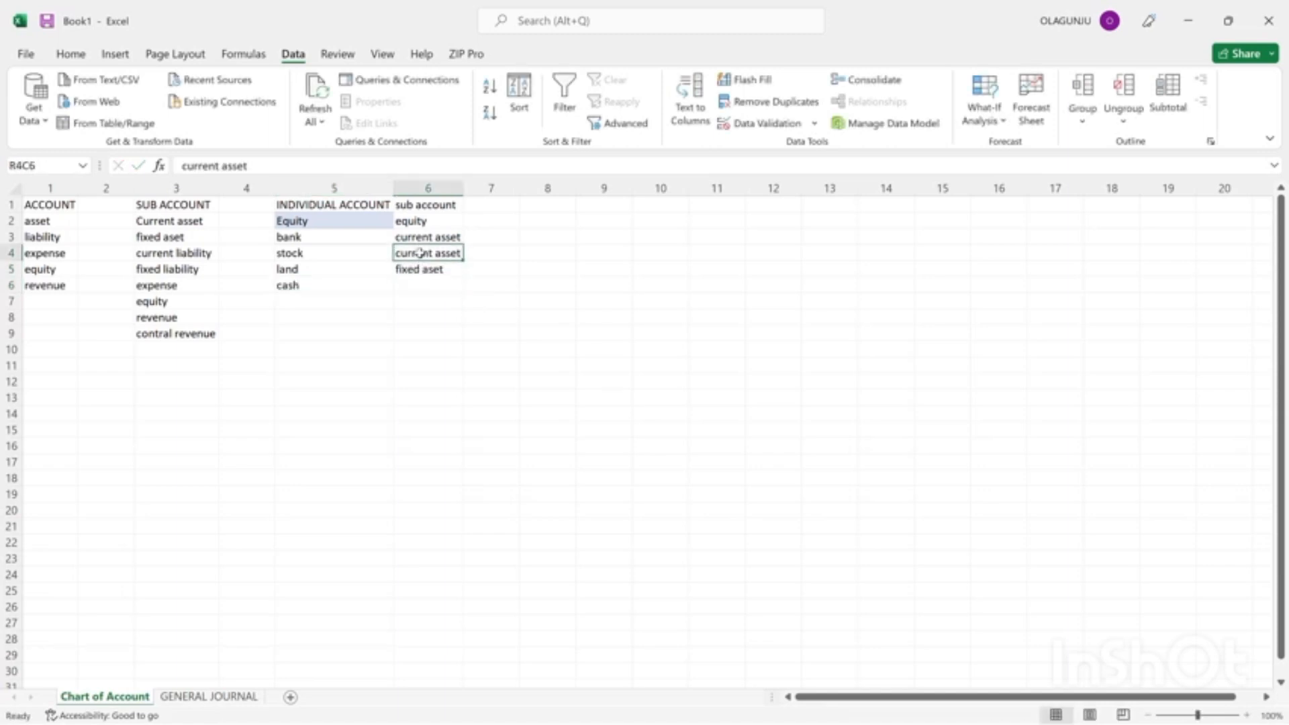
pyautogui.hotkey('ctrl', 'c')
pyautogui.click(418, 282)
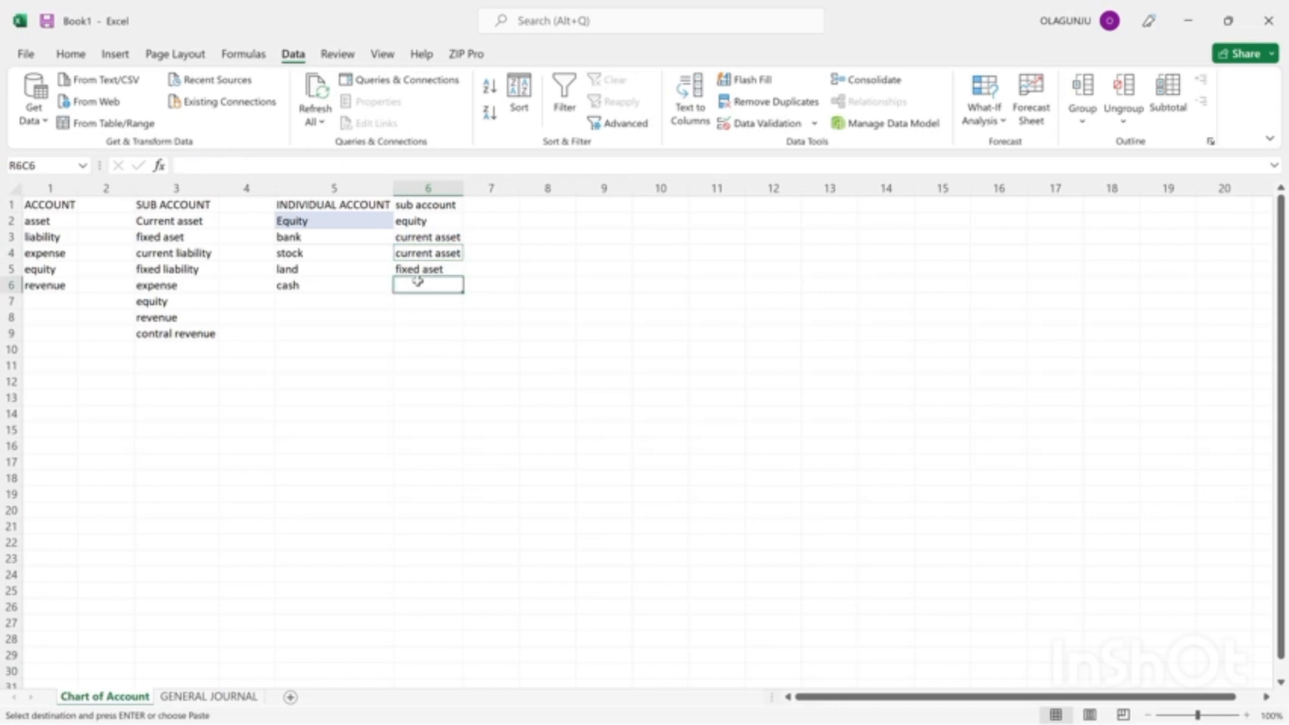
pyautogui.press('Return')
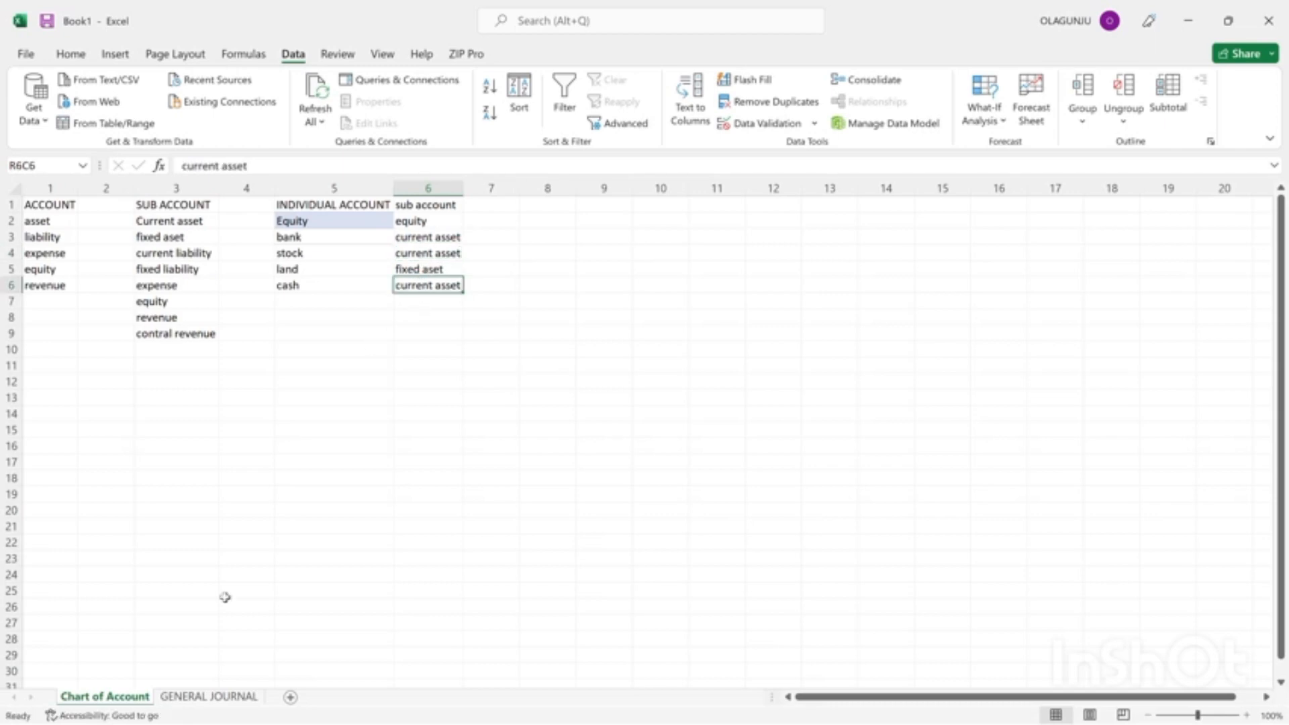
pyautogui.click(192, 698)
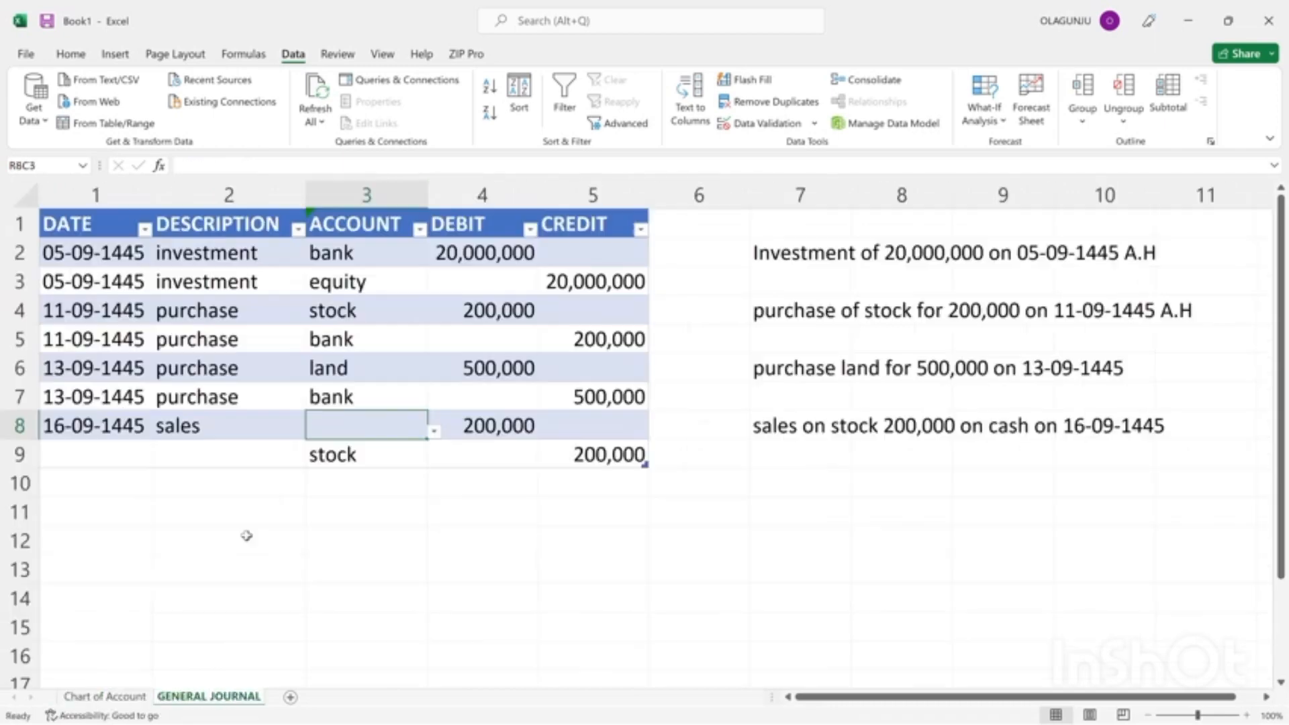
# Set the account of the row 8 sales entry to cash.
pyautogui.click(435, 432)
pyautogui.click(358, 540)
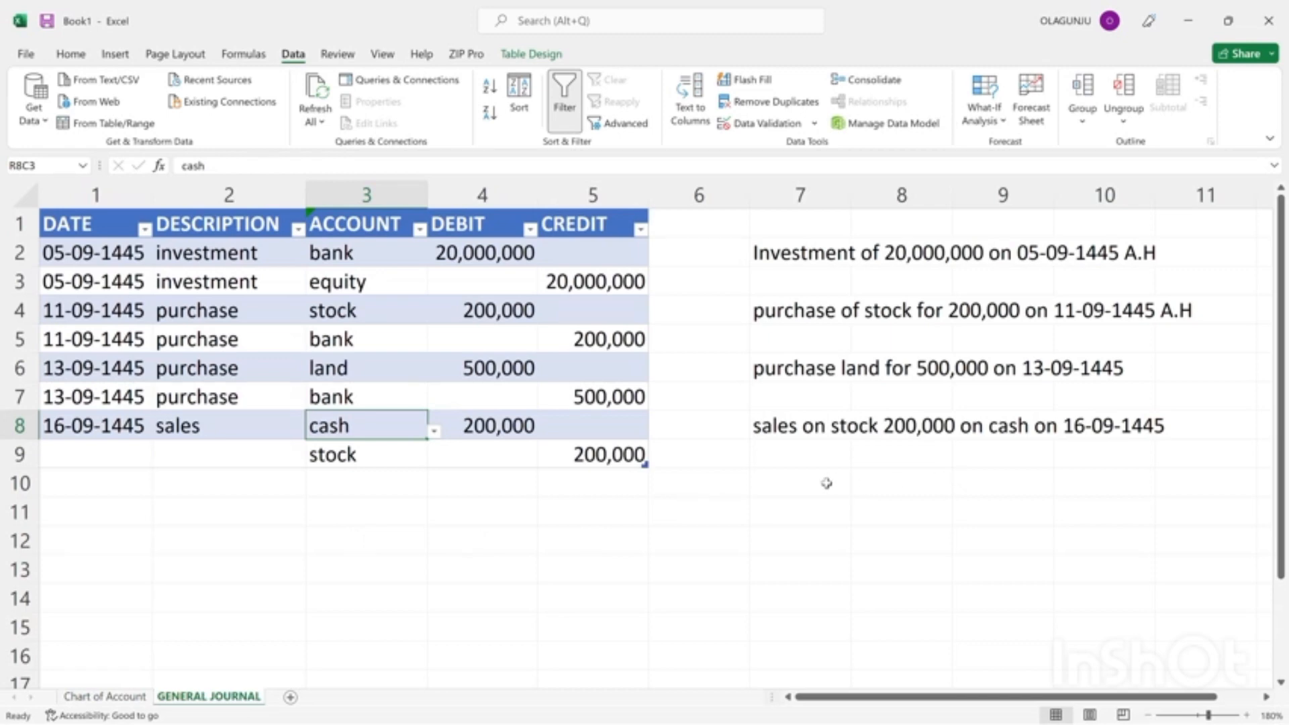
# Begin a transaction note in row 10, column 7 with "credit sale to" followed by the customer's title and name.
pyautogui.click(800, 485)
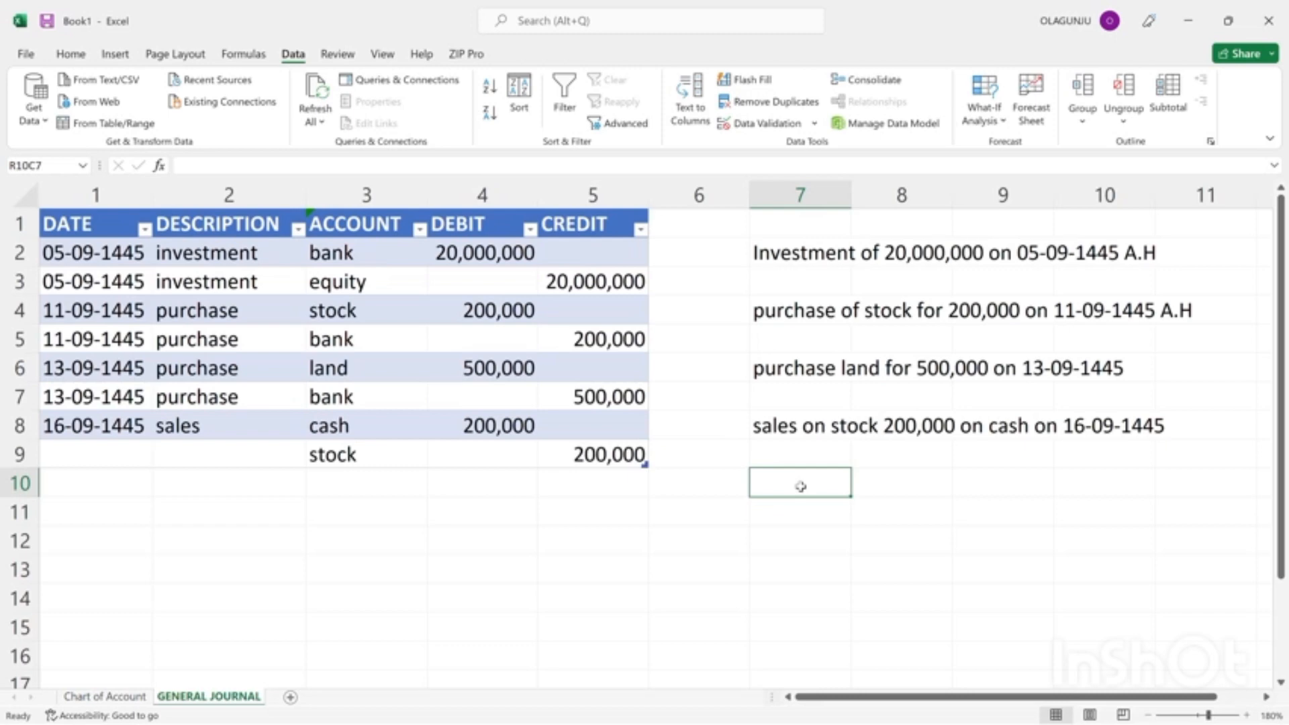
pyautogui.write('credit')
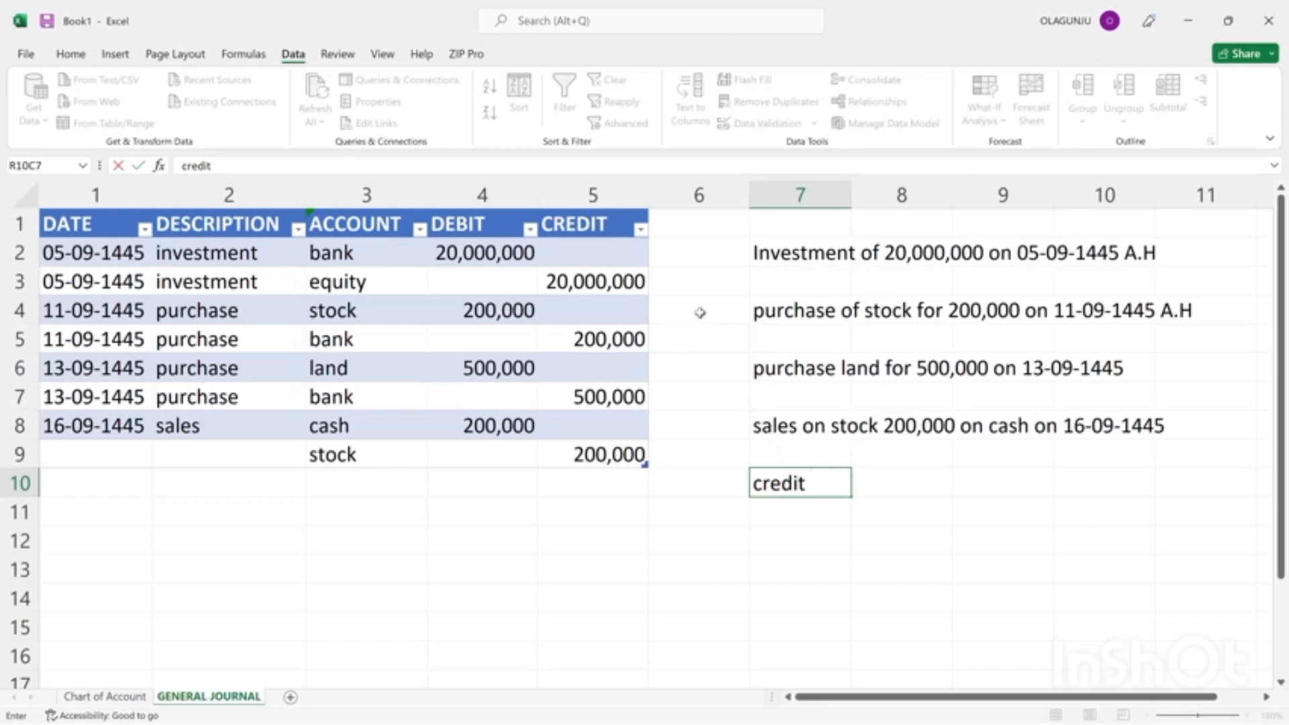
pyautogui.click(551, 32)
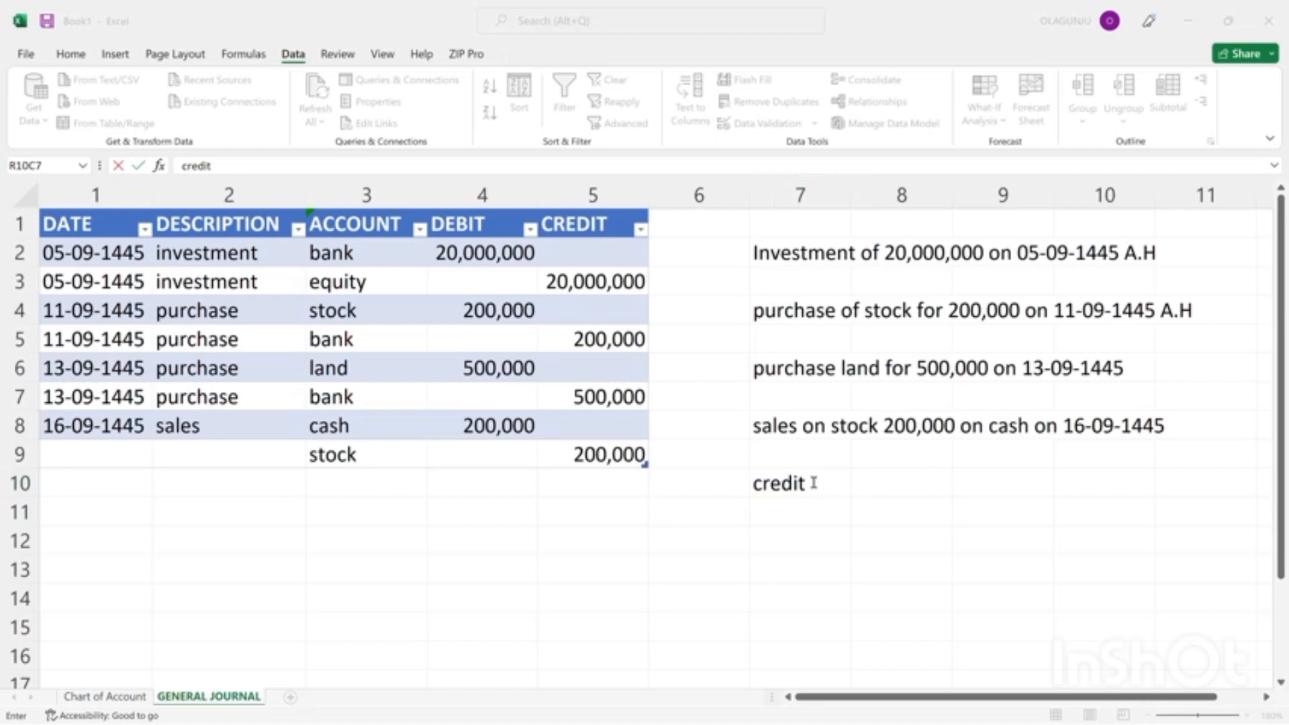
pyautogui.click(814, 484)
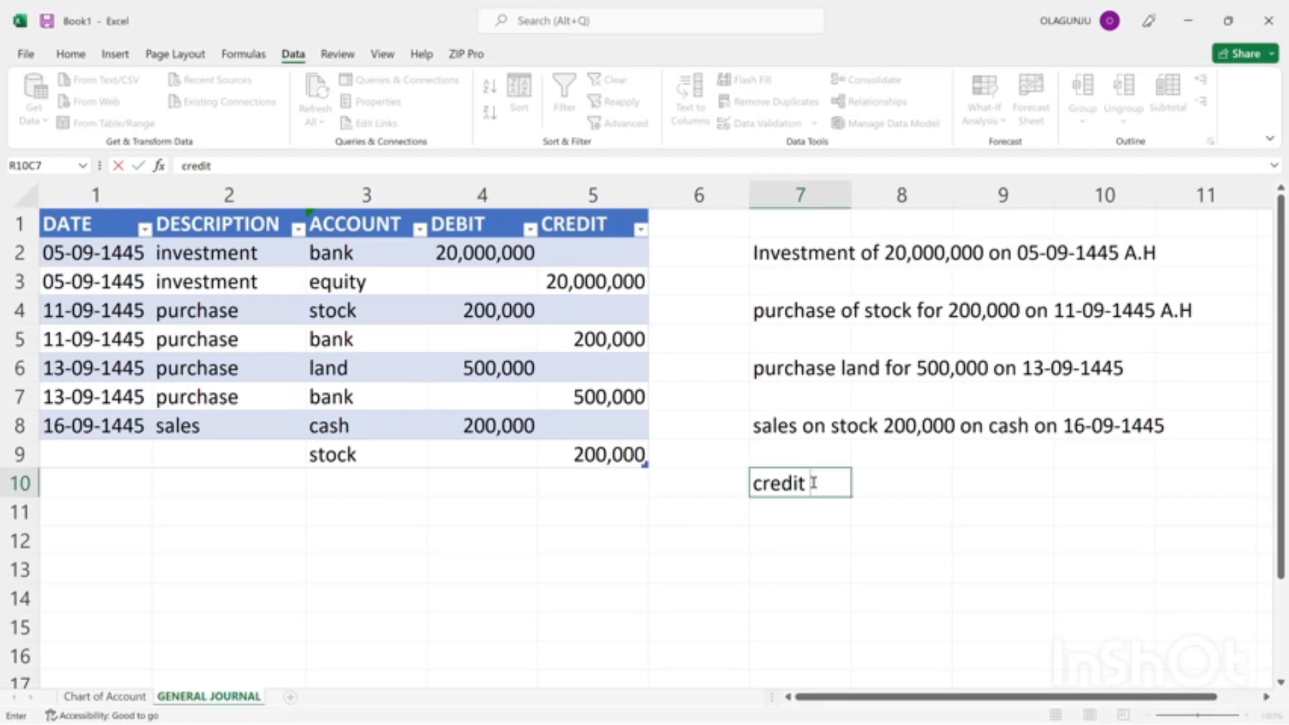
pyautogui.click(812, 484)
pyautogui.doubleClick(813, 484)
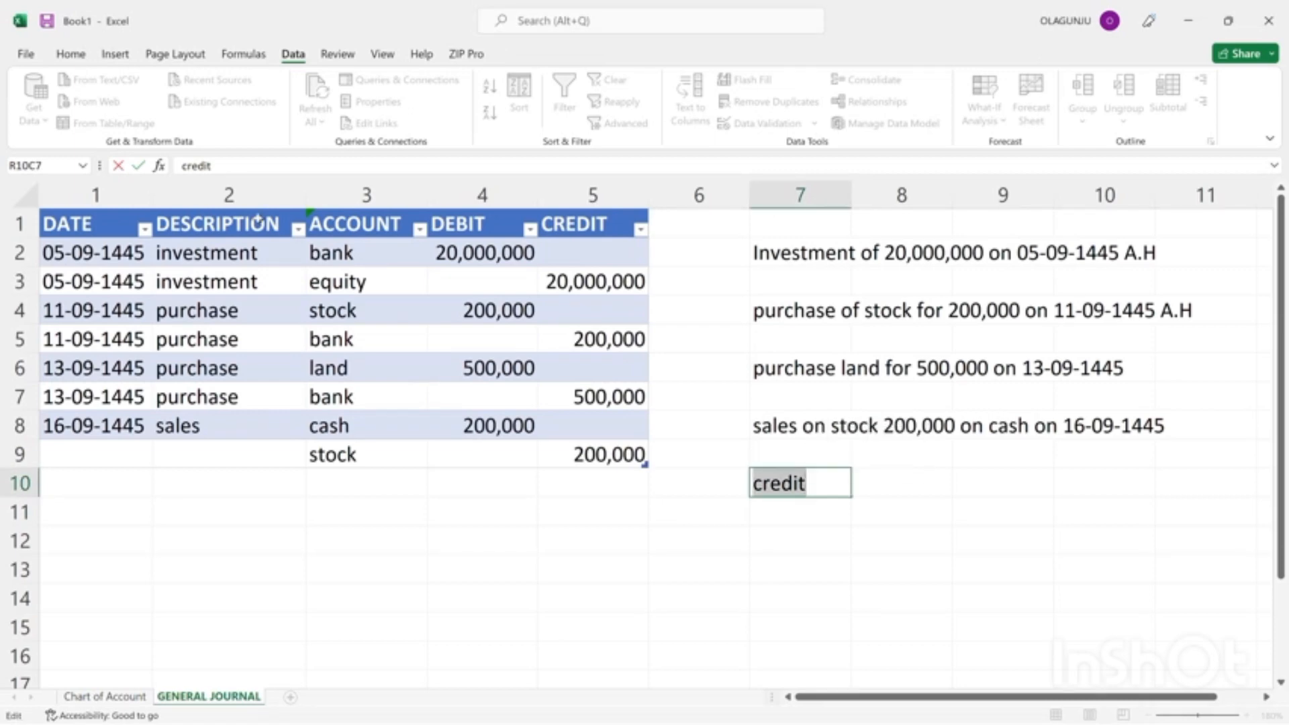
pyautogui.click(237, 165)
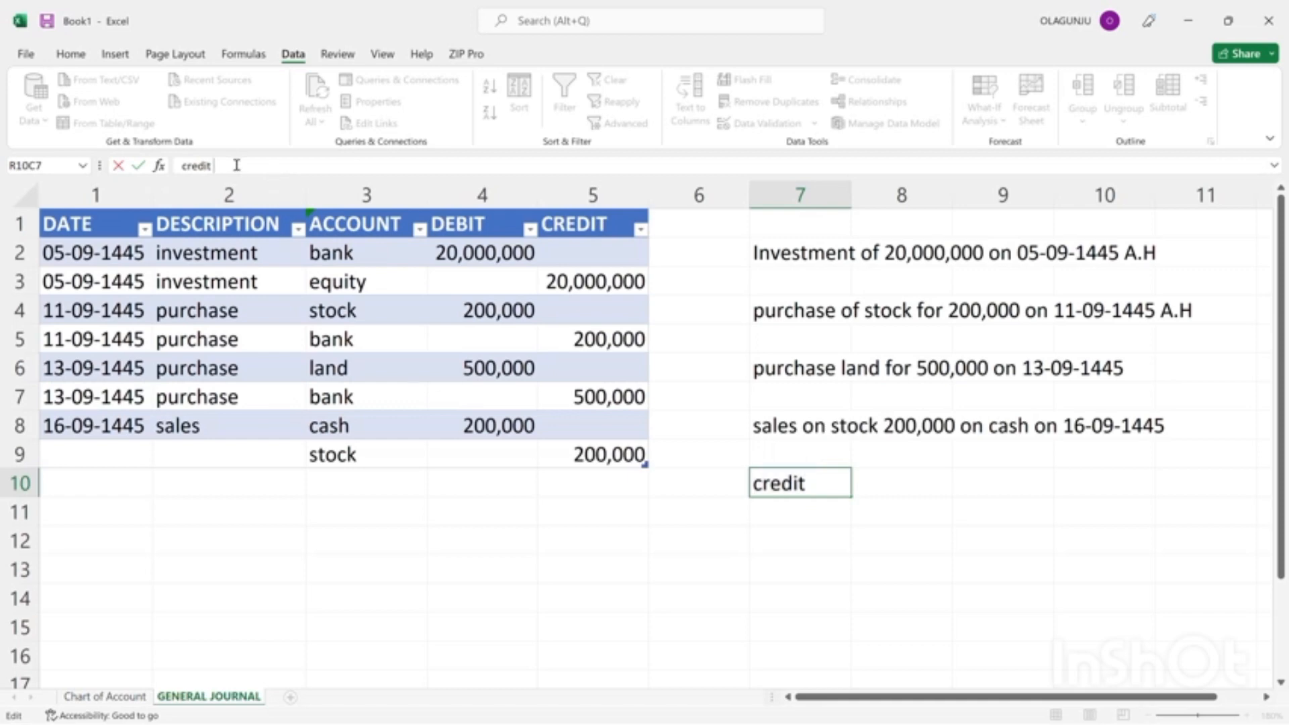
pyautogui.write('vg')
pyautogui.press('BackSpace')
pyautogui.press('BackSpace')
pyautogui.write('sale to')
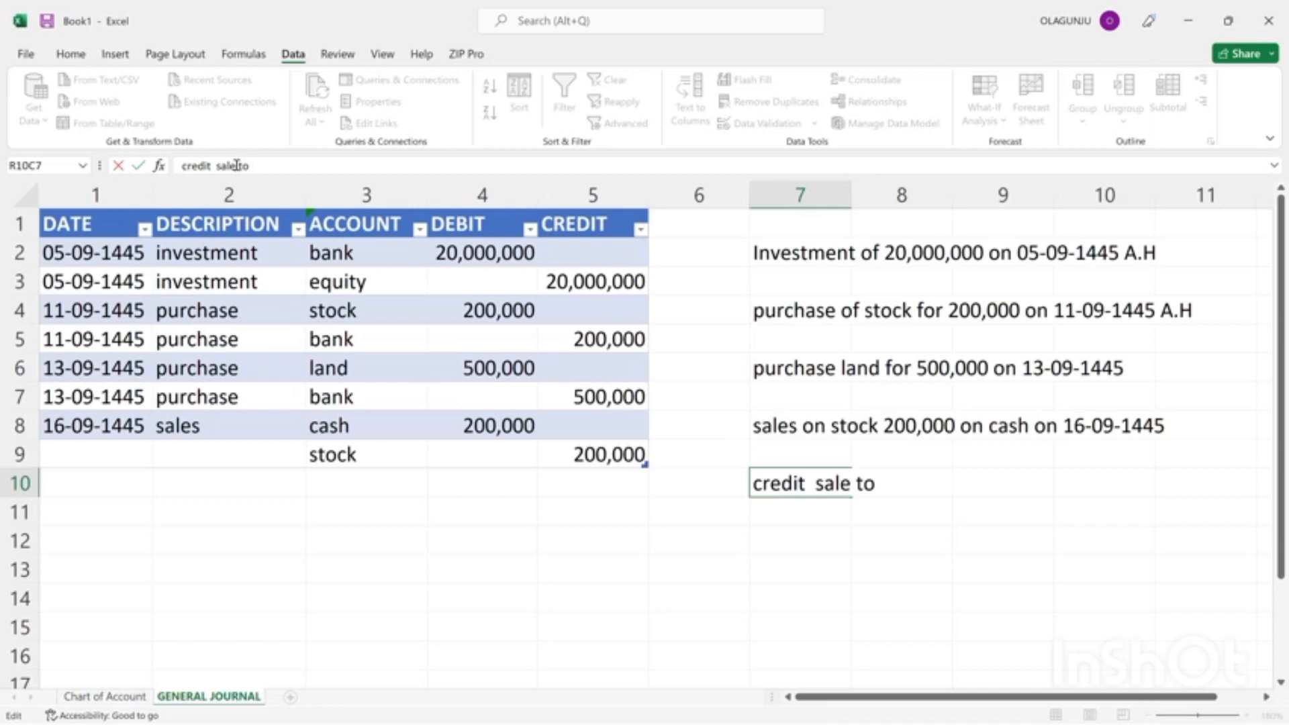
pyautogui.write(' Mr TAI')
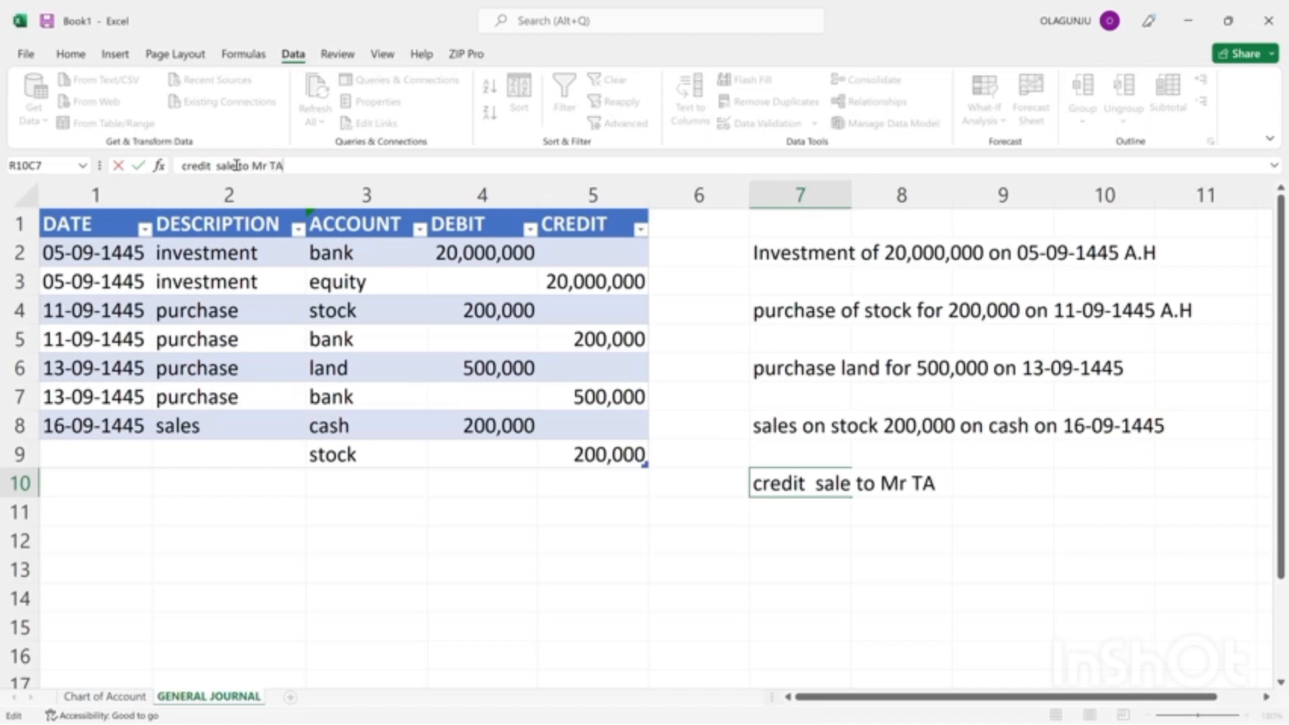
pyautogui.press('BackSpace')
pyautogui.press('BackSpace')
pyautogui.write('au')
pyautogui.press('BackSpace')
pyautogui.write('iwo for')
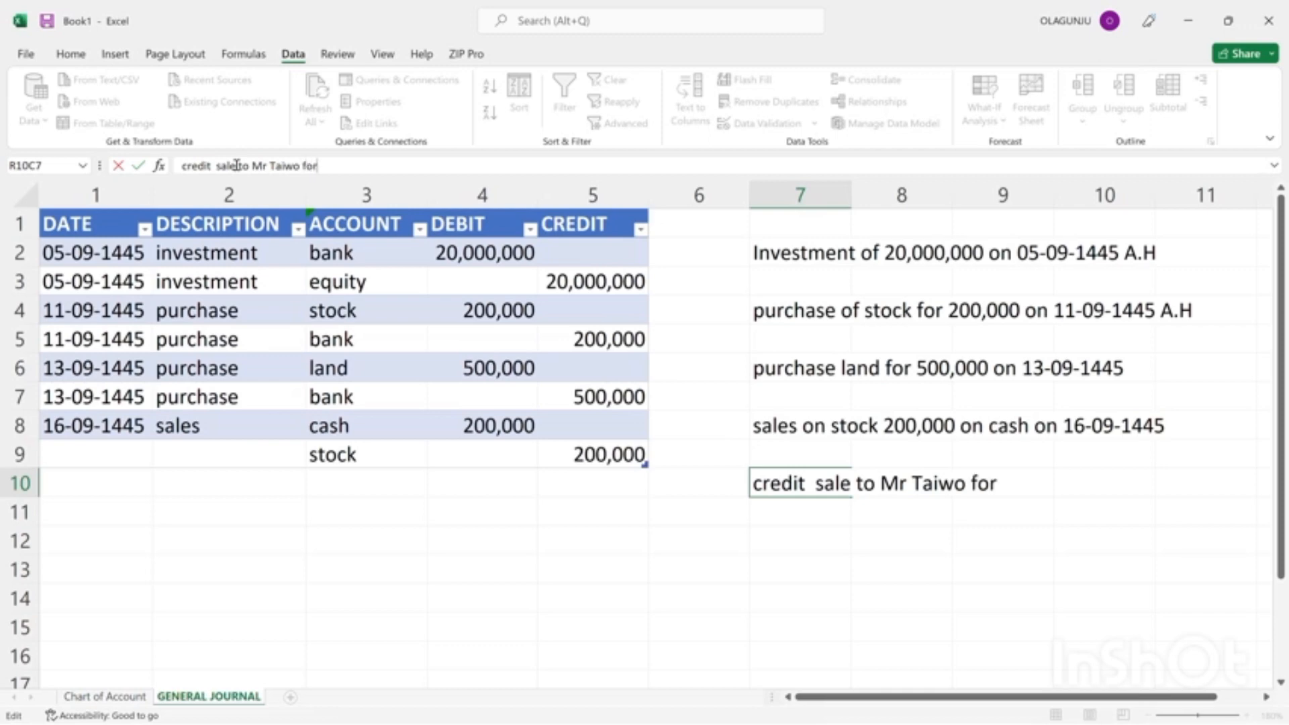
# Complete the row 10 transaction note with "of stock worth 280,000 on 24-09-1445 A.H".
pyautogui.press('BackSpace')
pyautogui.press('BackSpace')
pyautogui.press('BackSpace')
pyautogui.write('of stock worth')
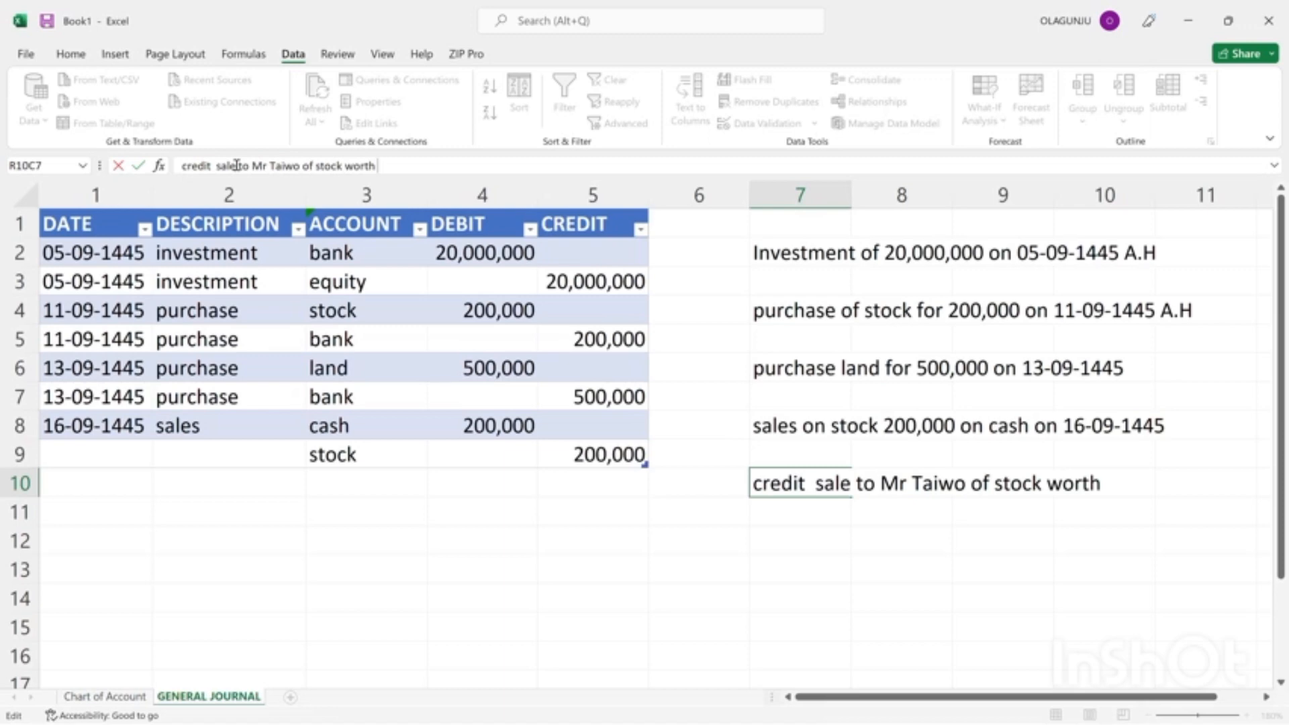
pyautogui.write(' 280,000')
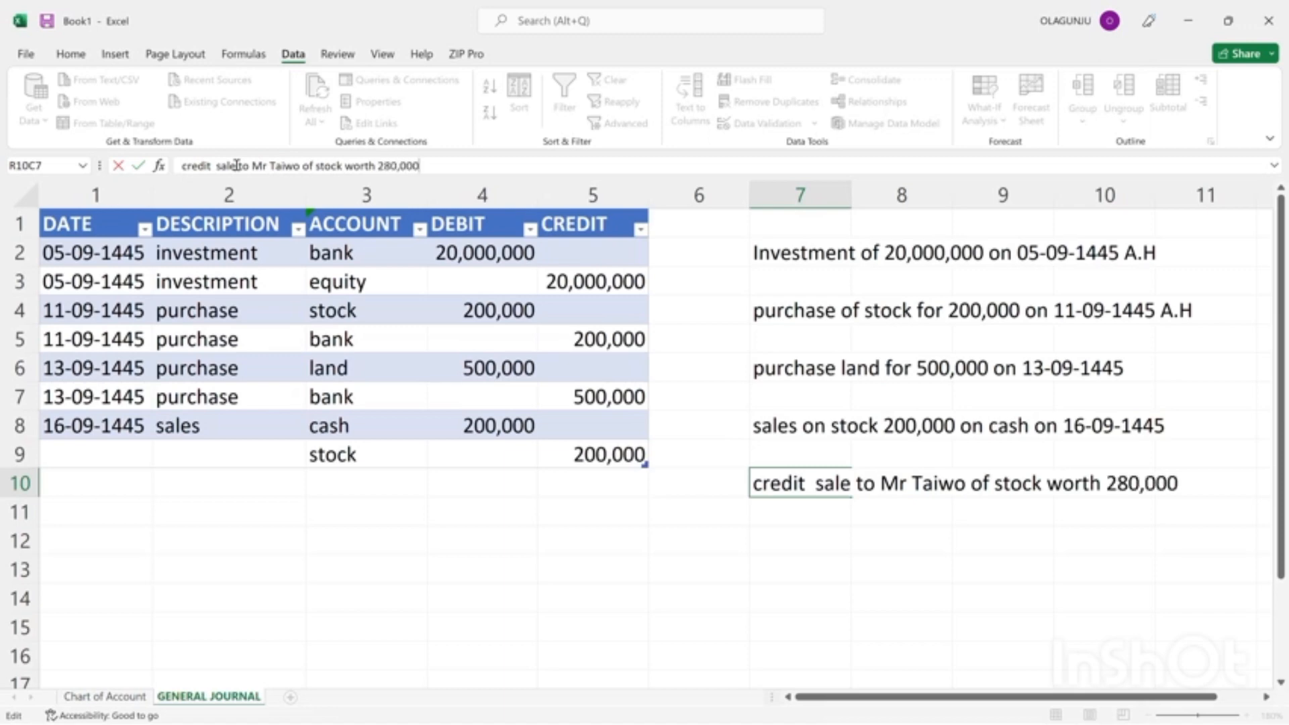
pyautogui.write(' on 24-09')
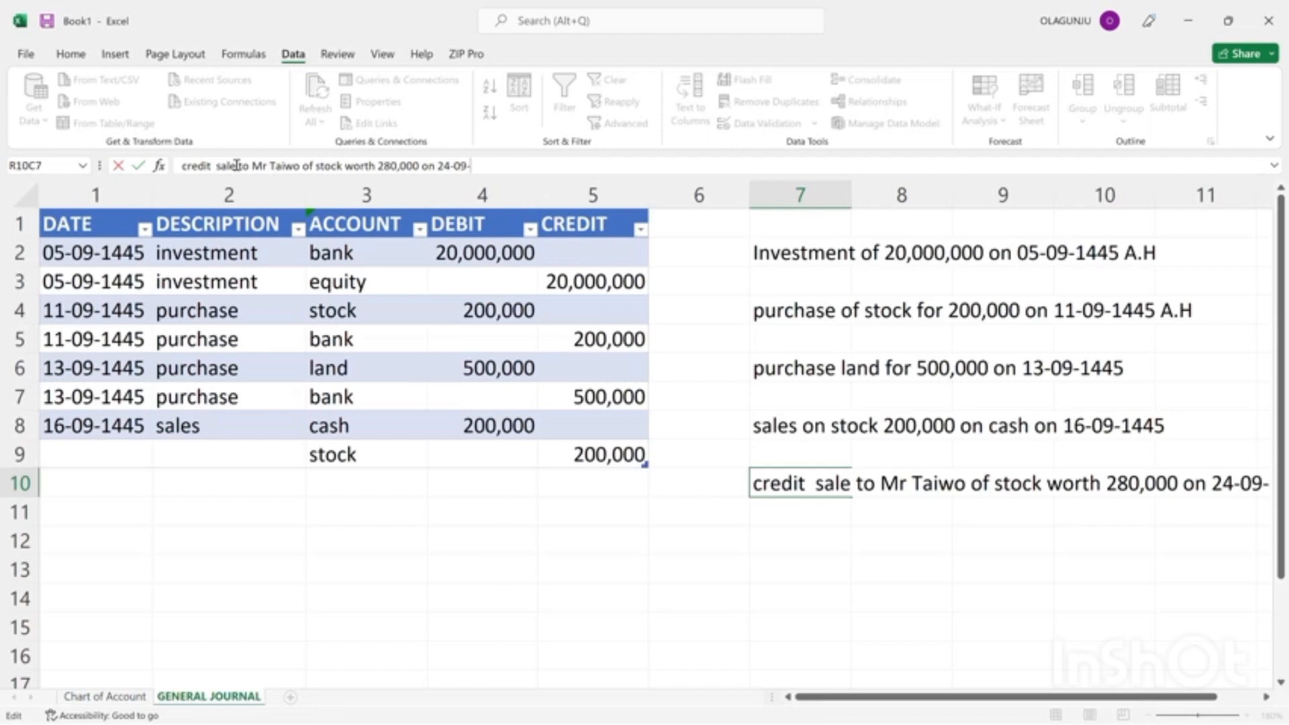
pyautogui.write('-1445')
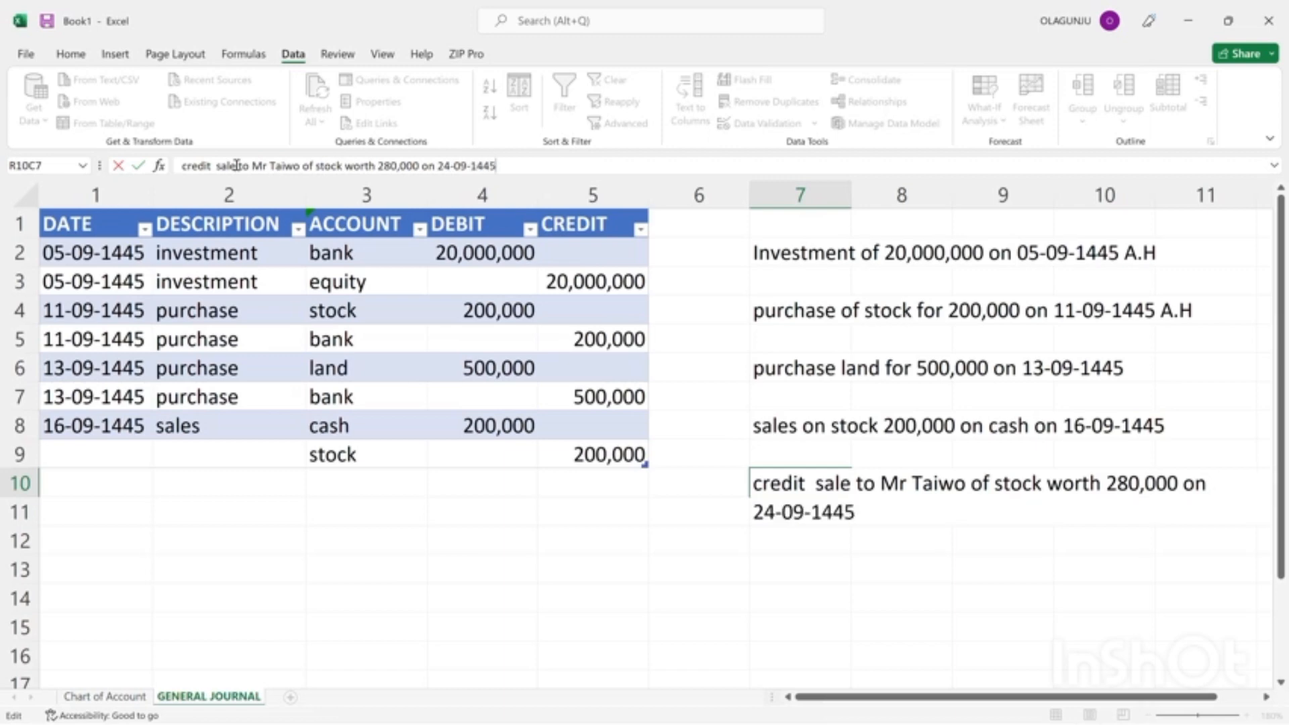
pyautogui.write(' A.H')
pyautogui.press('Return')
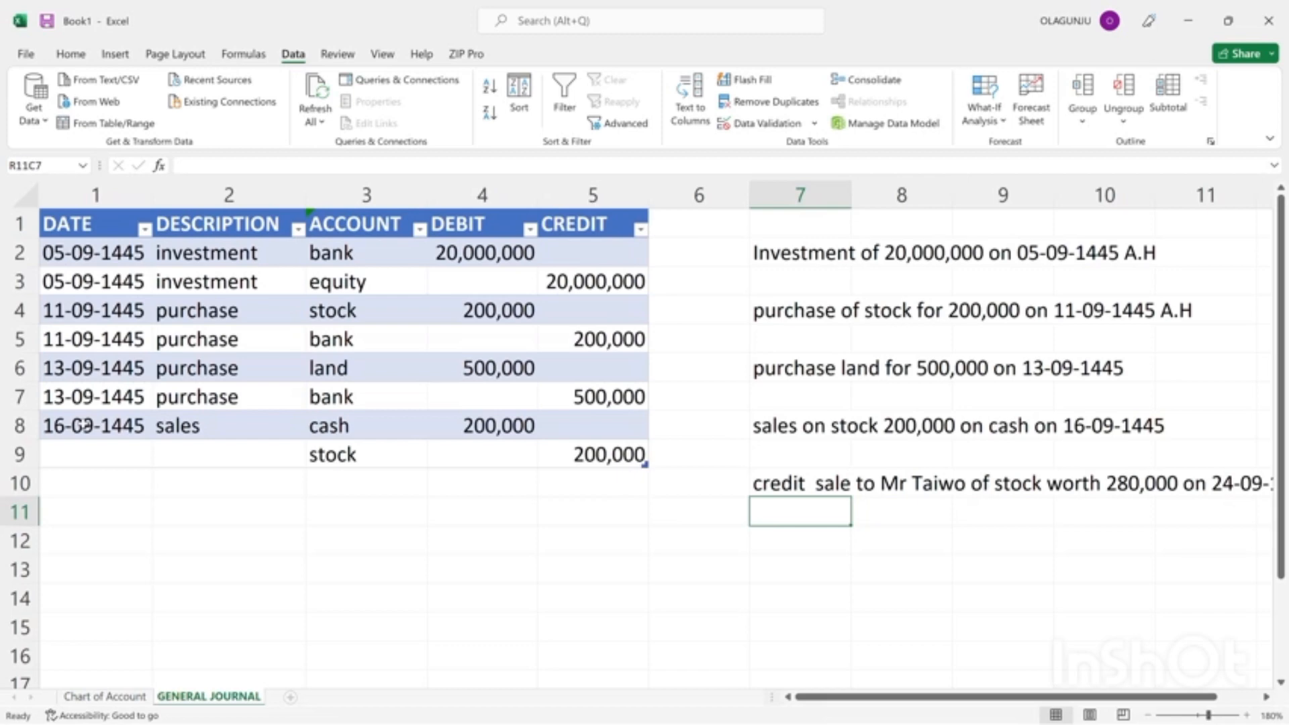
pyautogui.hotkey('ctrl', 'c')
pyautogui.click(118, 472)
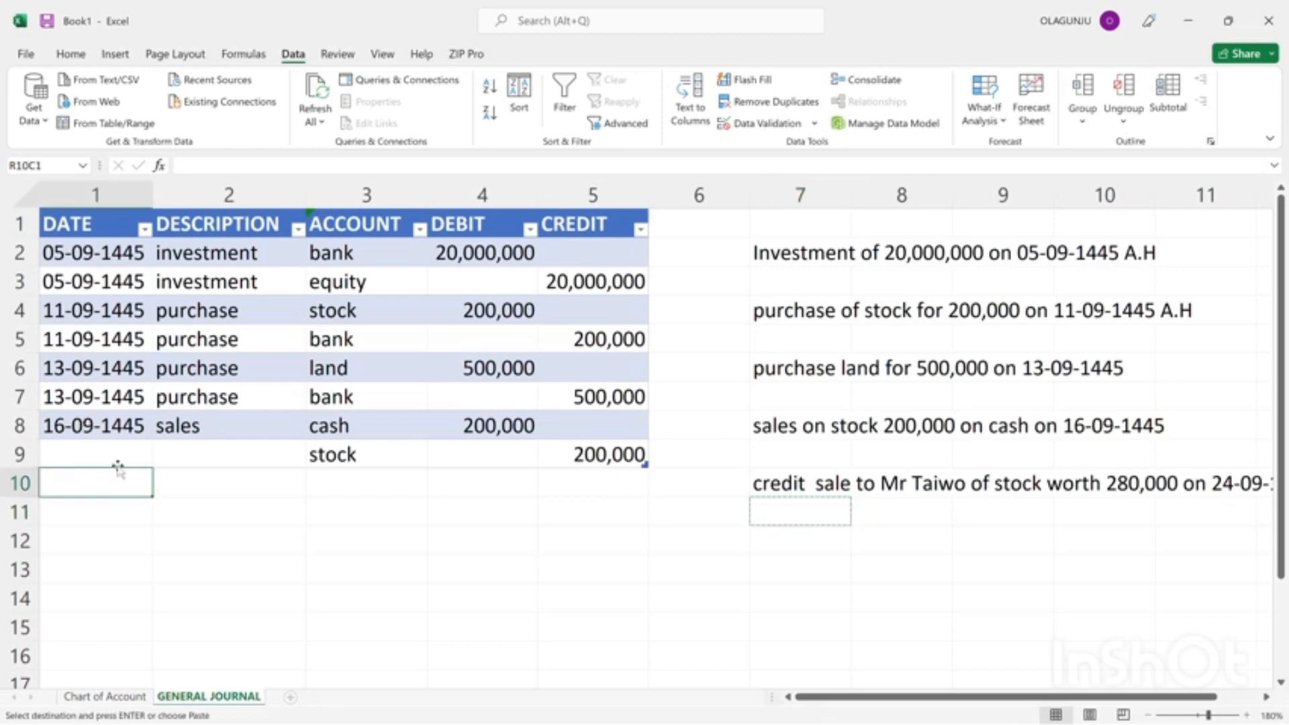
pyautogui.click(116, 460)
pyautogui.hotkey('ctrl', 'v')
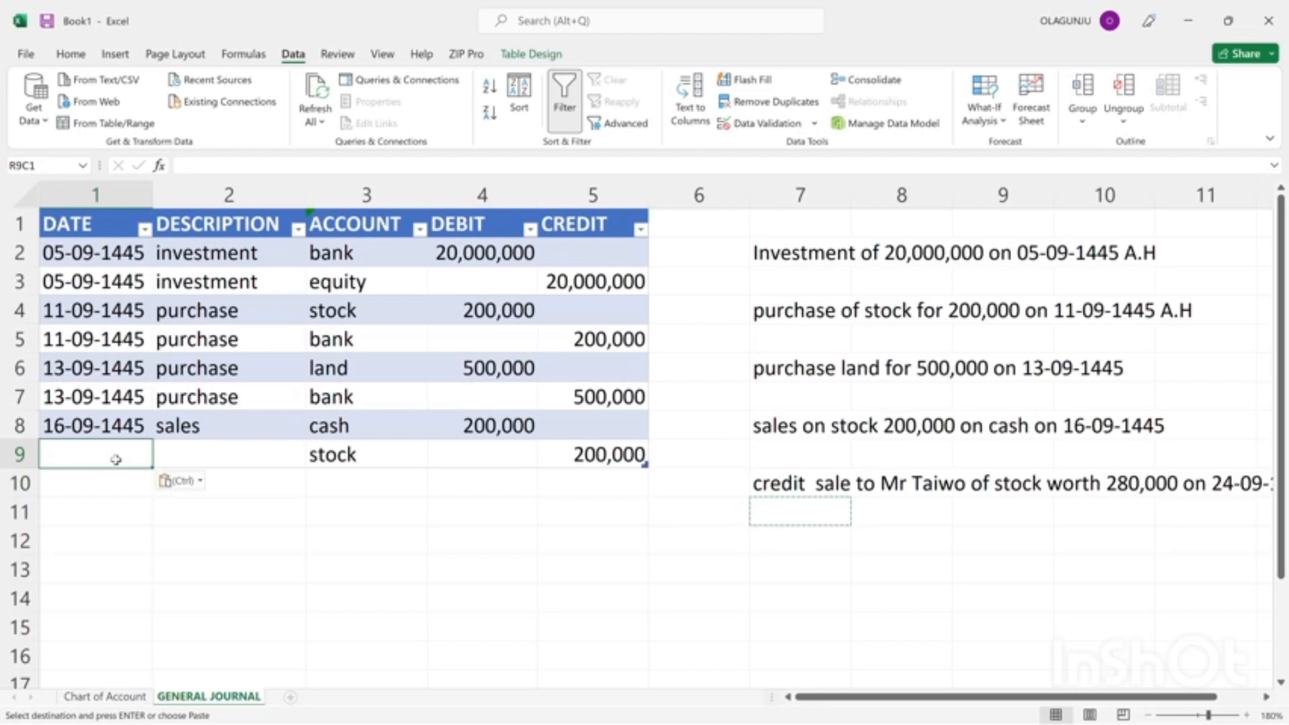
# Copy the date 16-09-1445 from row 8 into the date cell of the row 9 stock entry.
pyautogui.click(79, 426)
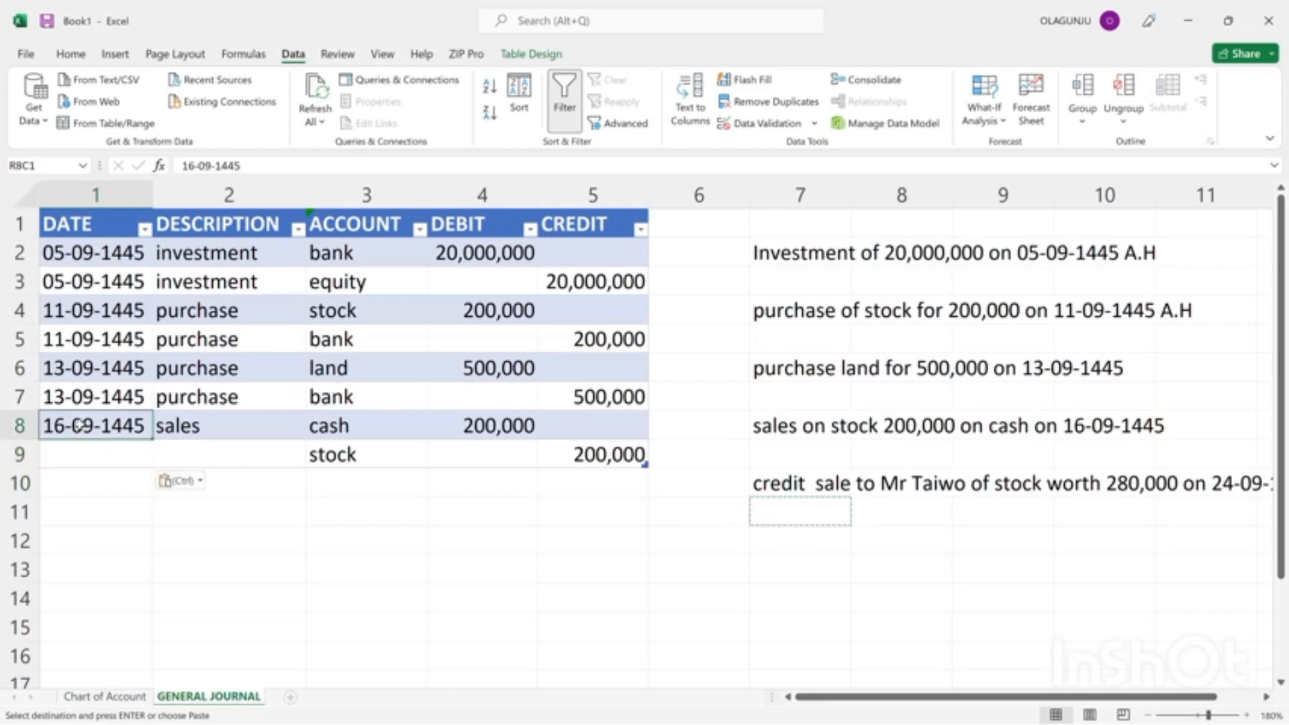
pyautogui.press('Escape')
pyautogui.hotkey('ctrl', 'c')
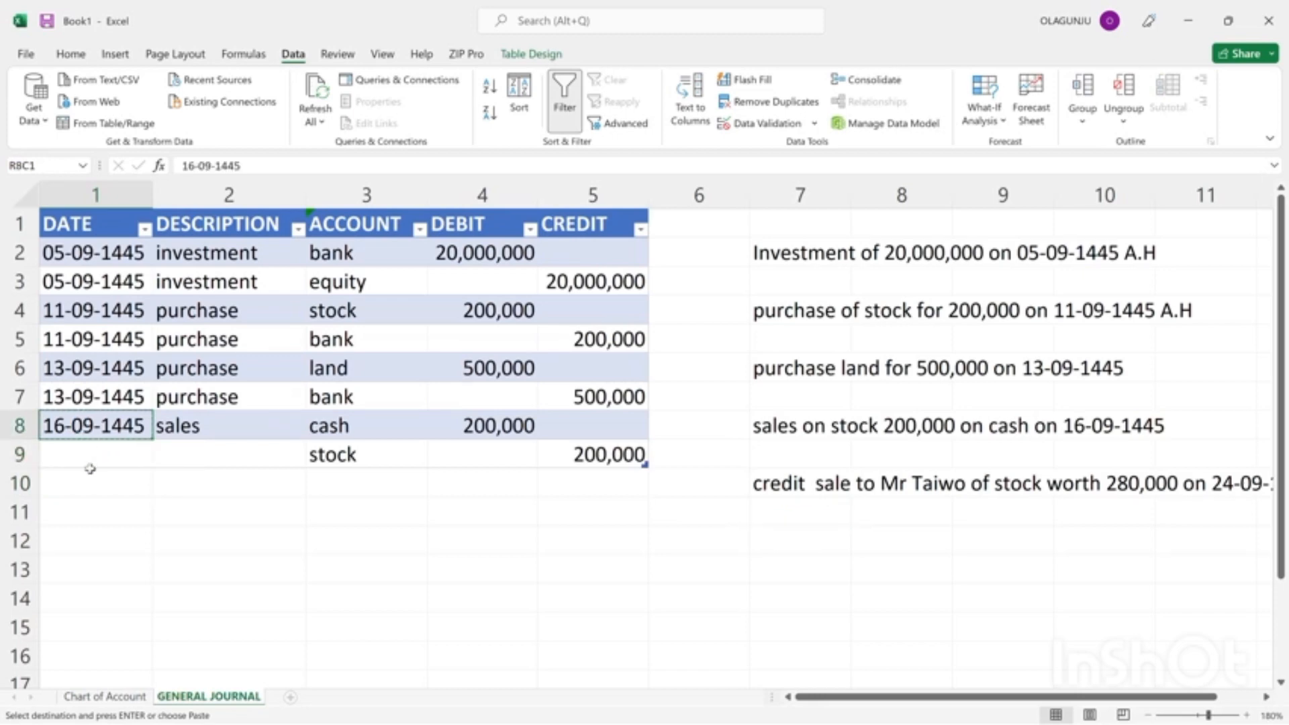
pyautogui.click(111, 447)
pyautogui.hotkey('ctrl', 'v')
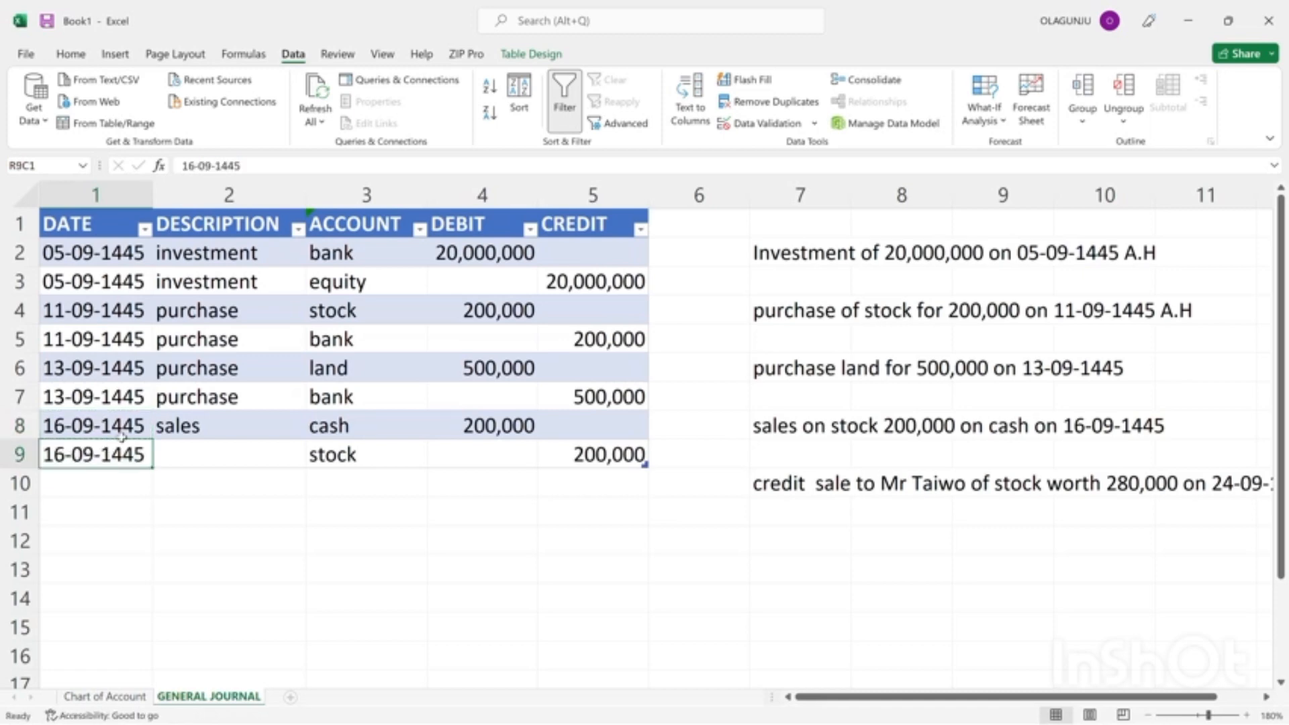
# Copy the "sales" description from row 8 into the description cell of row 9.
pyautogui.click(176, 427)
pyautogui.hotkey('ctrl', 'c')
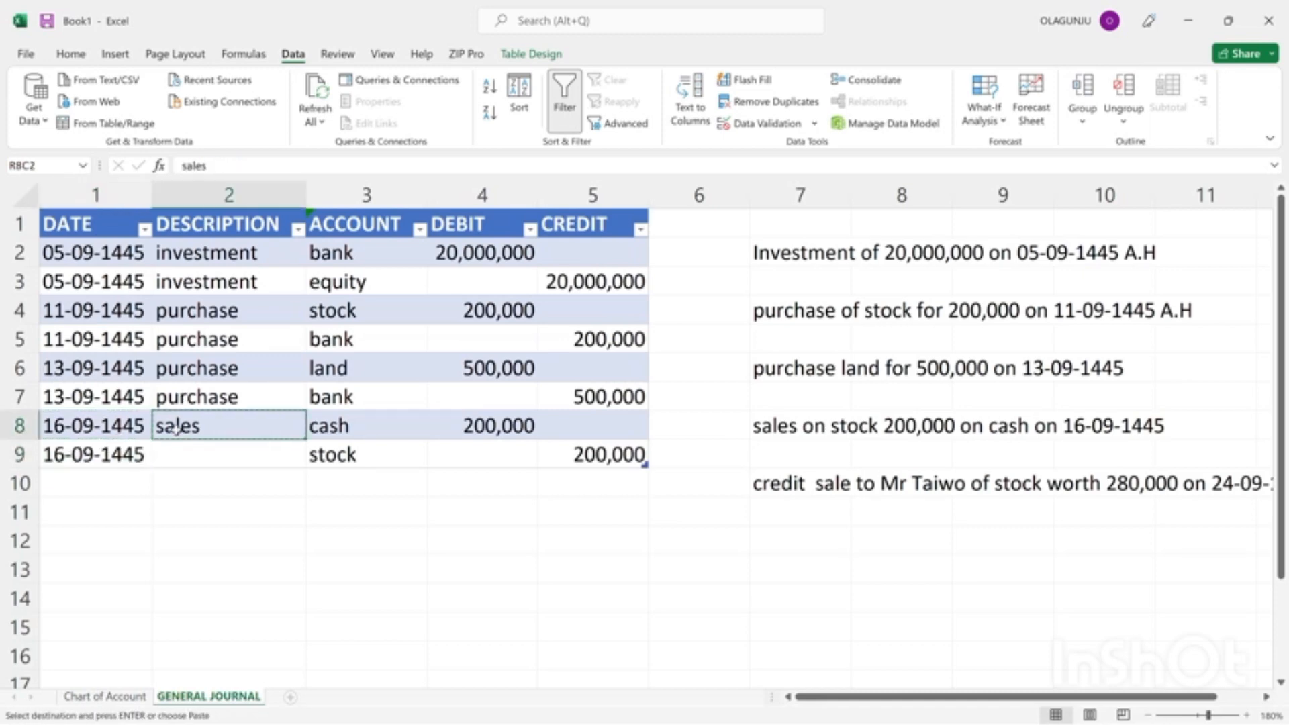
pyautogui.click(190, 474)
pyautogui.click(190, 460)
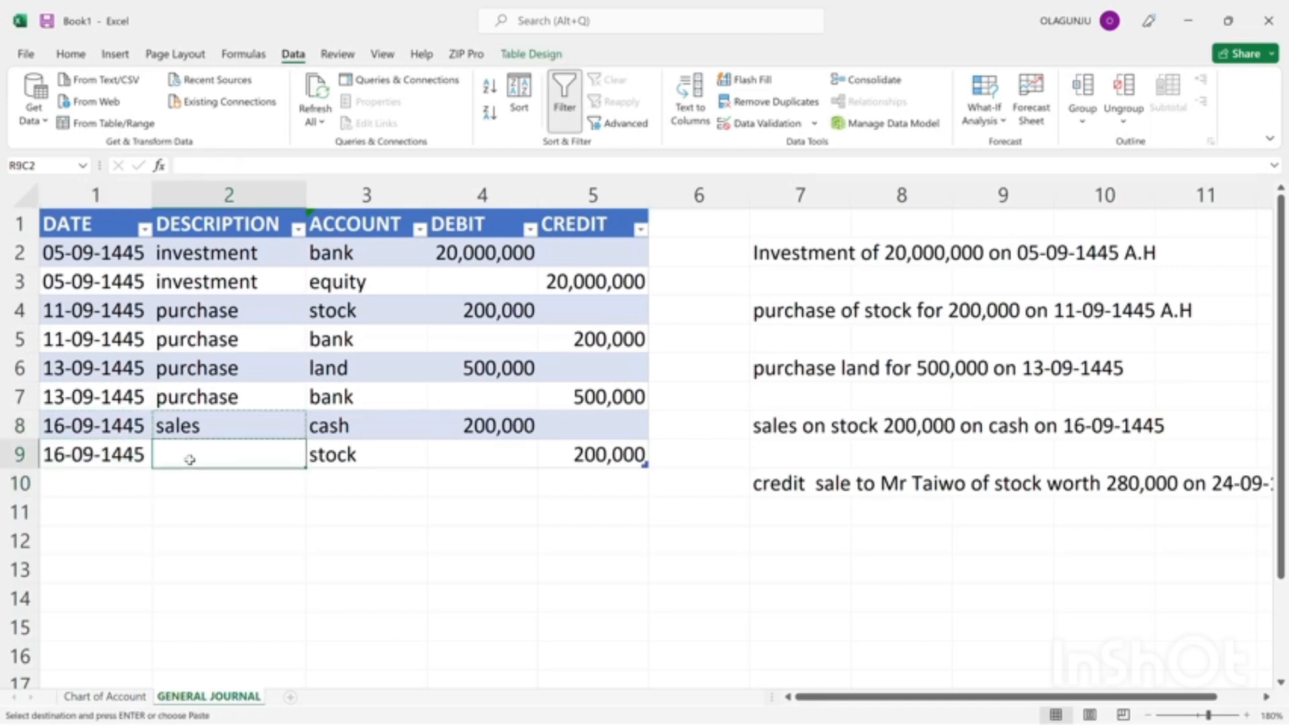
pyautogui.hotkey('ctrl', 'v')
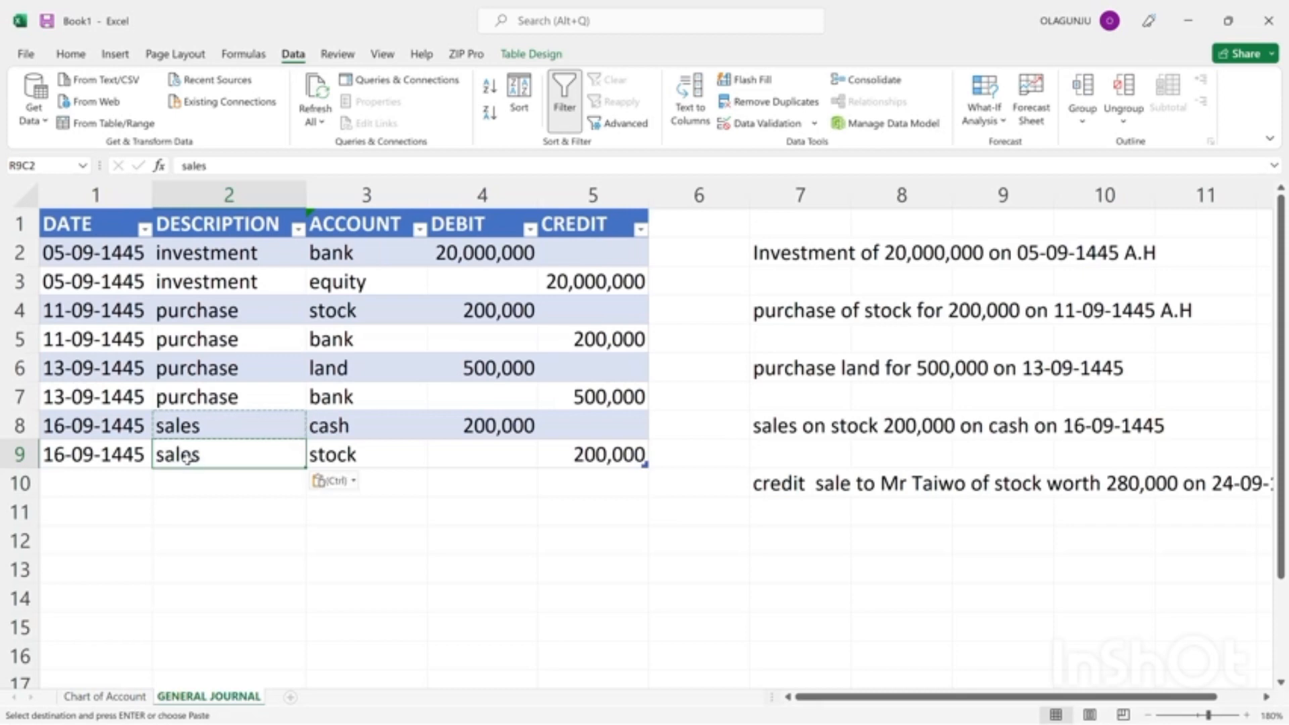
# Start a new journal entry in row 10 with the date 24-09-1445.
pyautogui.click(77, 478)
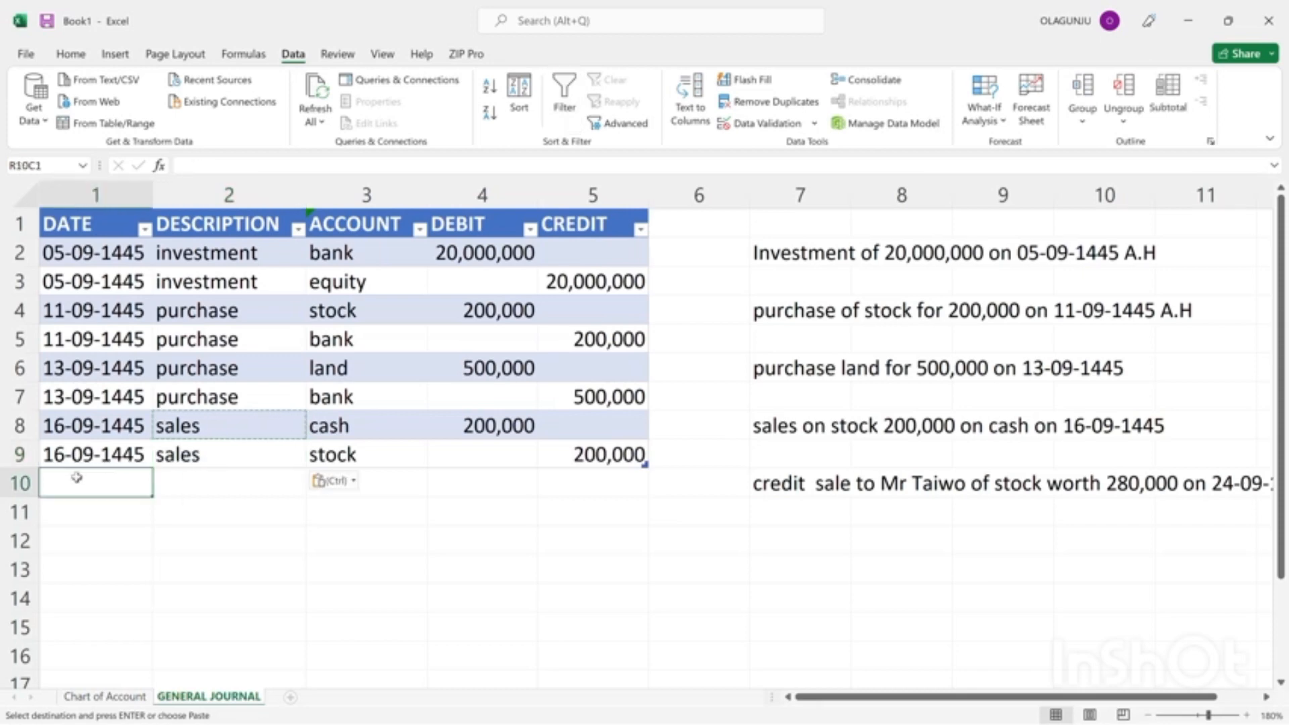
pyautogui.write('24-090')
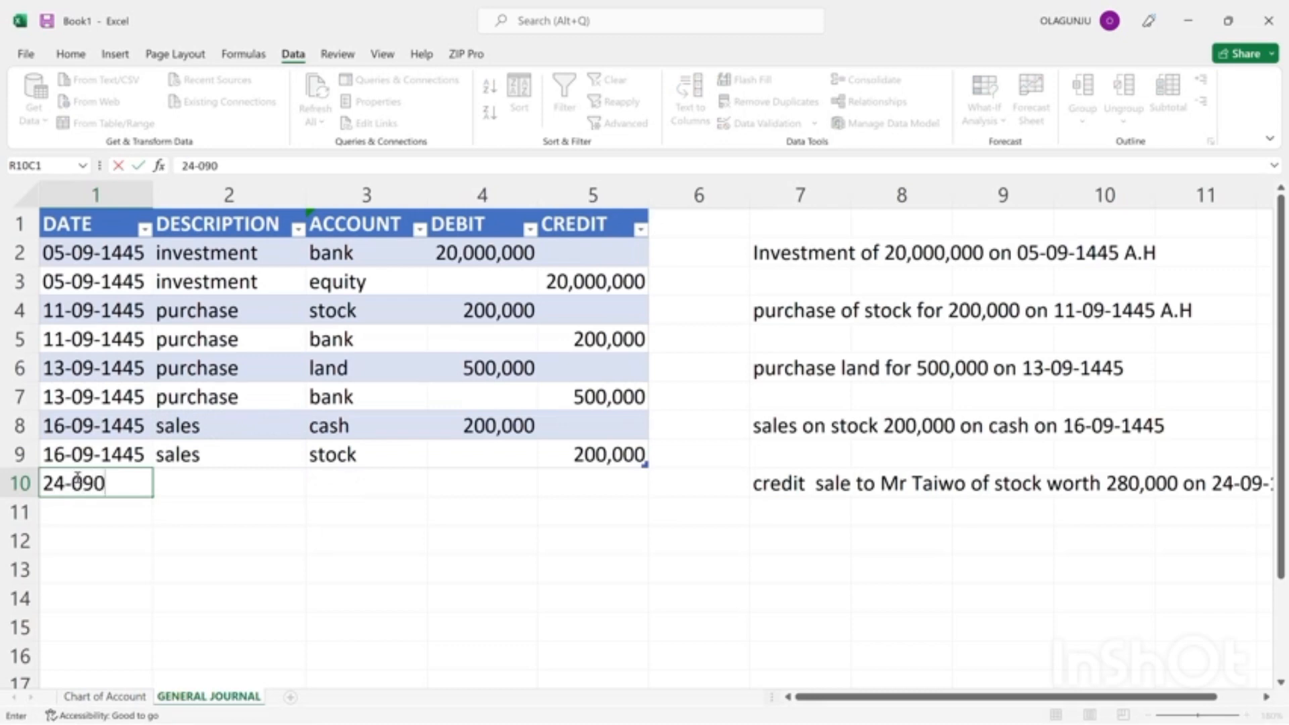
pyautogui.press('BackSpace')
pyautogui.write('-1445')
pyautogui.click(162, 483)
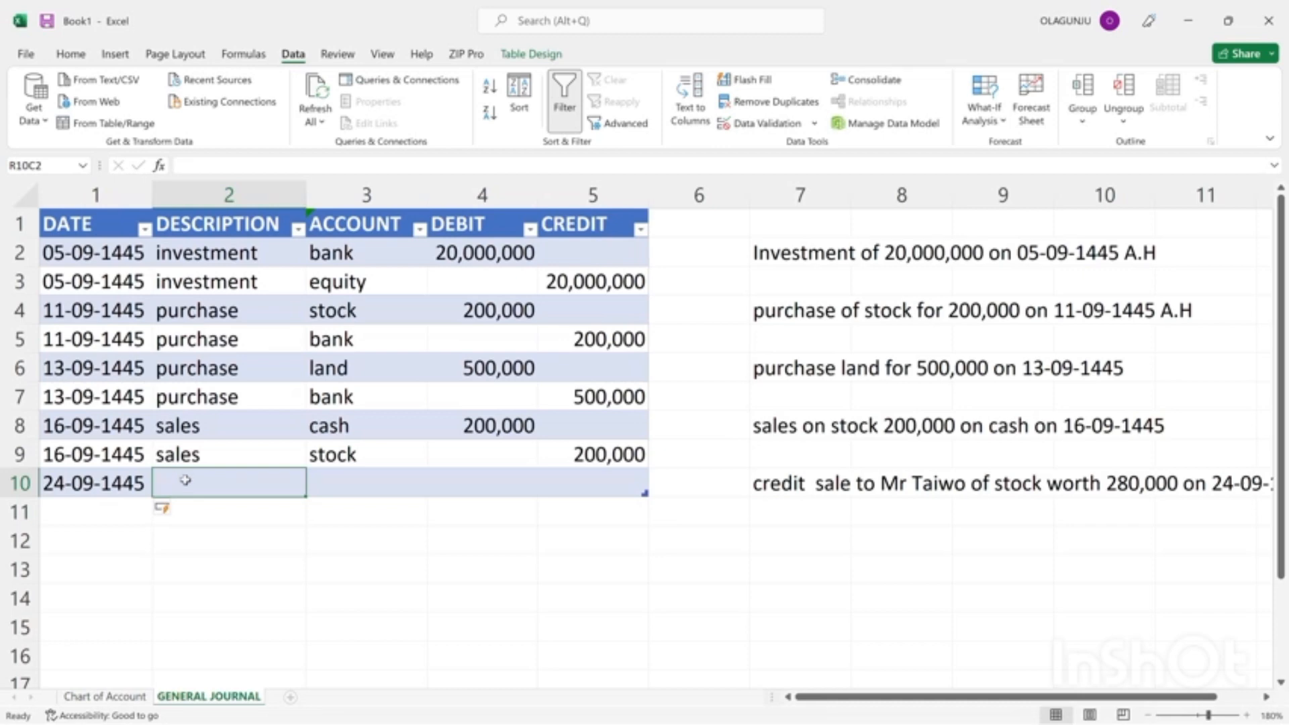
# Enter the customer's title and name as the description of the row 10 entry.
pyautogui.click(223, 450)
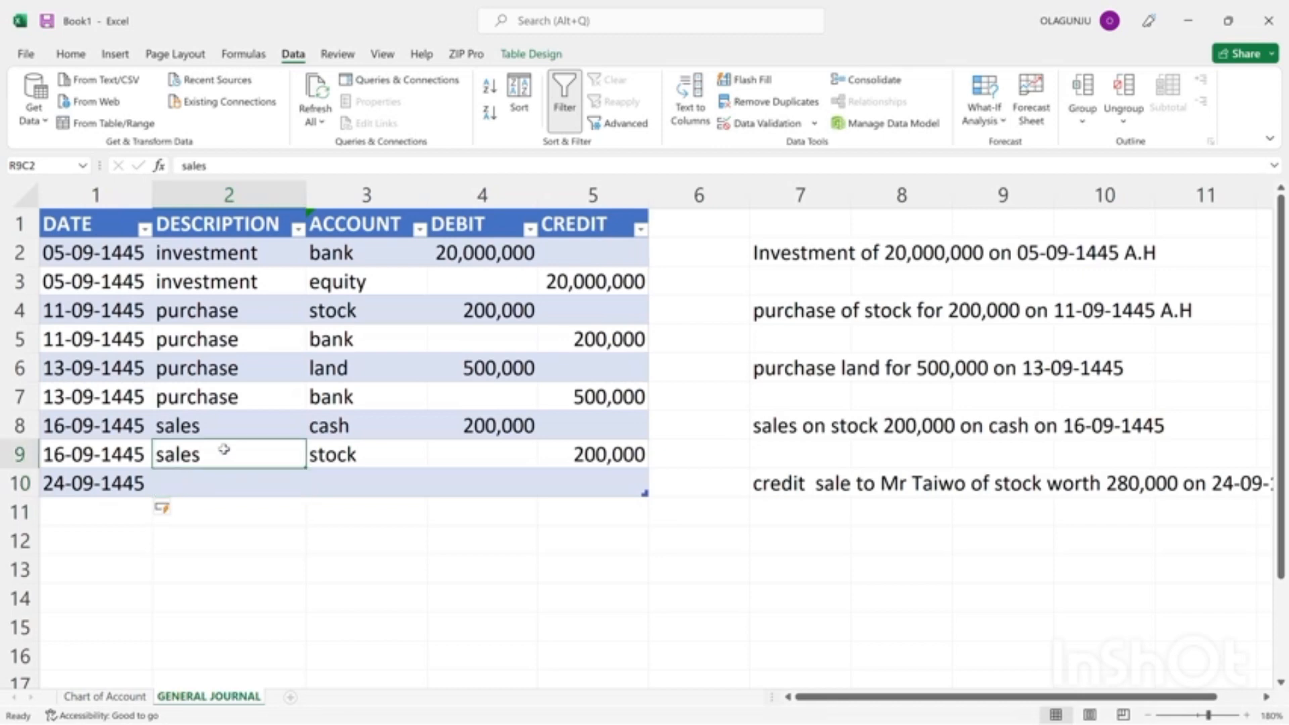
pyautogui.click(188, 479)
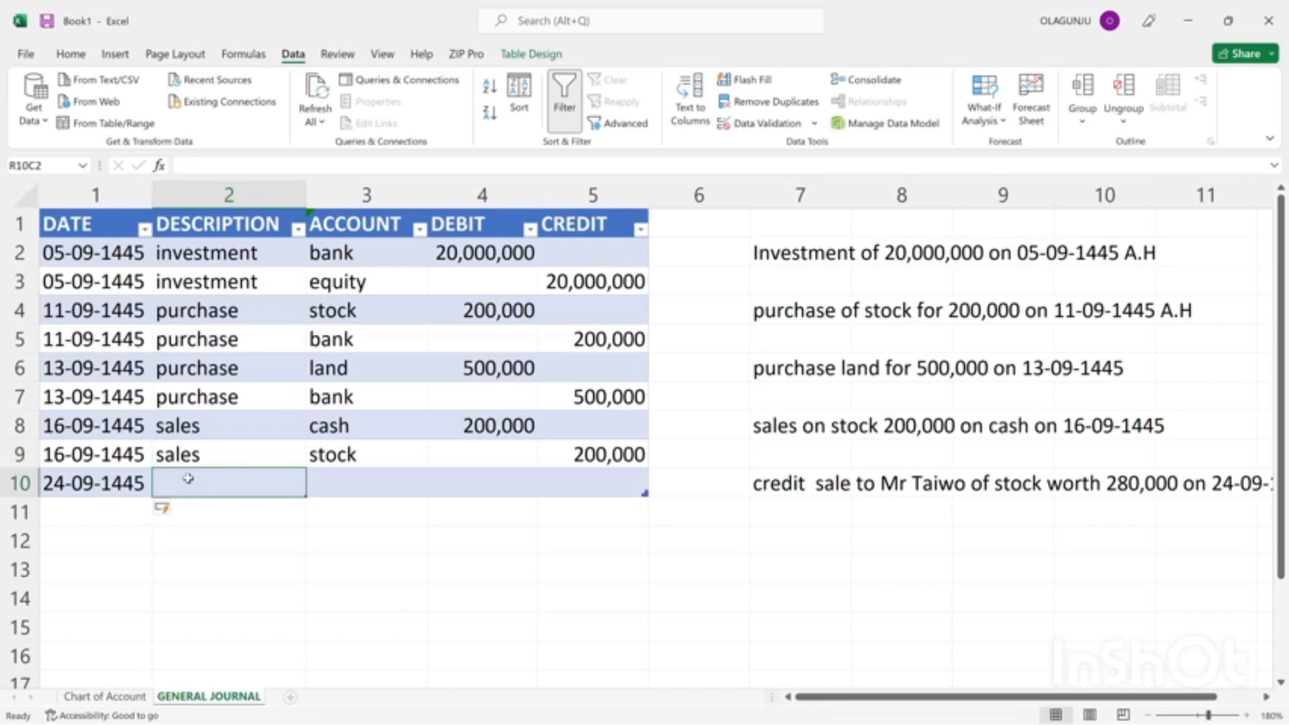
pyautogui.write('m')
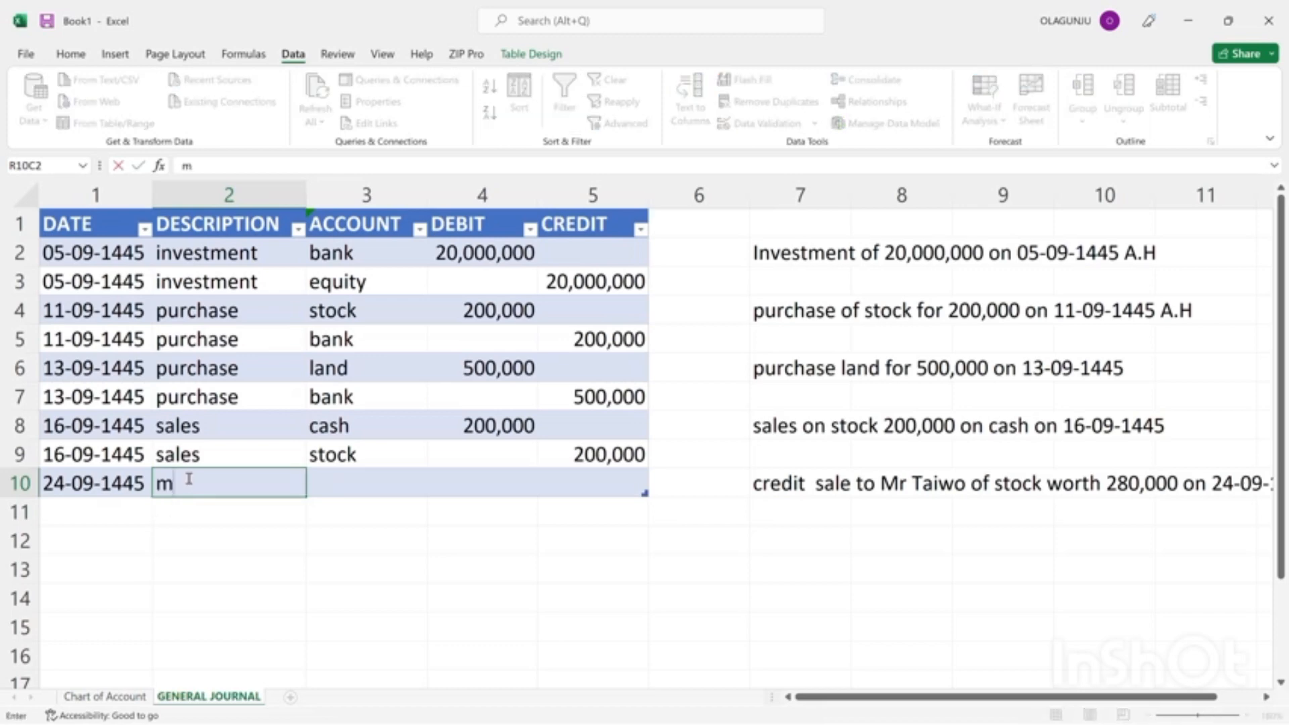
pyautogui.press('BackSpace')
pyautogui.write('mR')
pyautogui.press('BackSpace')
pyautogui.press('BackSpace')
pyautogui.write('B')
pyautogui.press('BackSpace')
pyautogui.write('Mr Taiwo')
pyautogui.press('Tab')
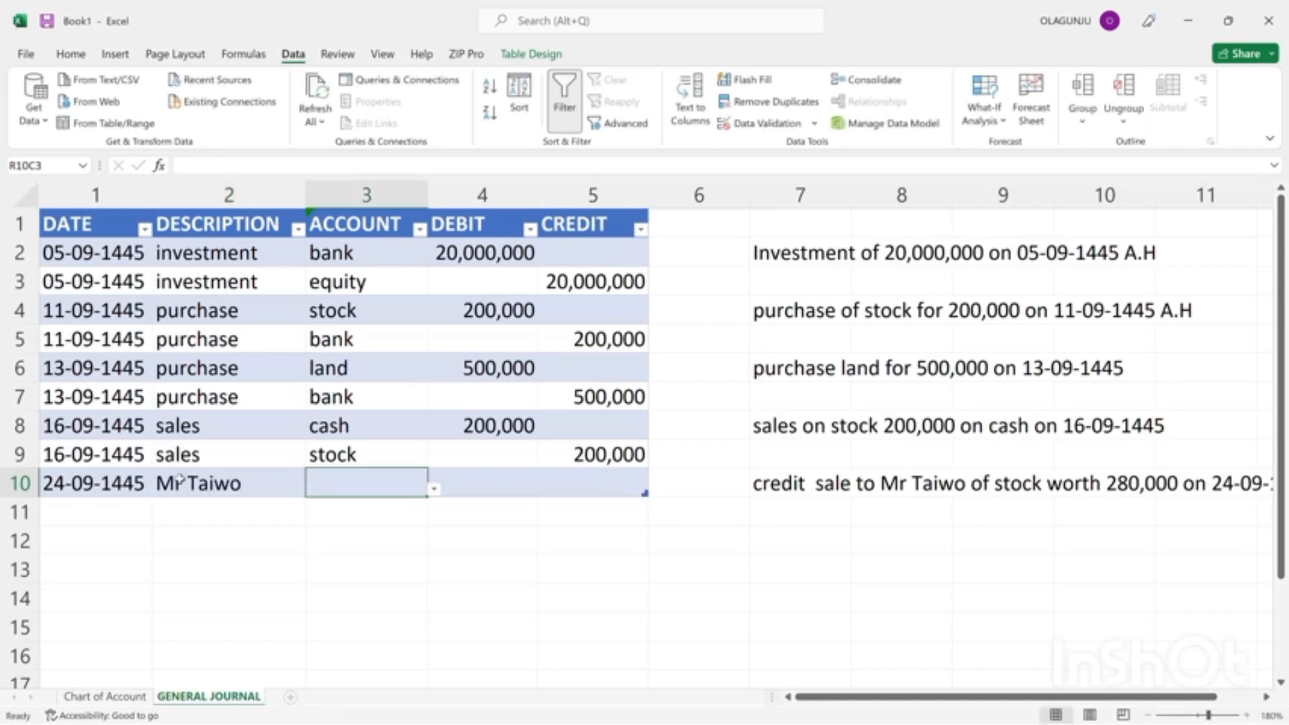
# Replace the row 10 description with "credit sales".
pyautogui.click(264, 487)
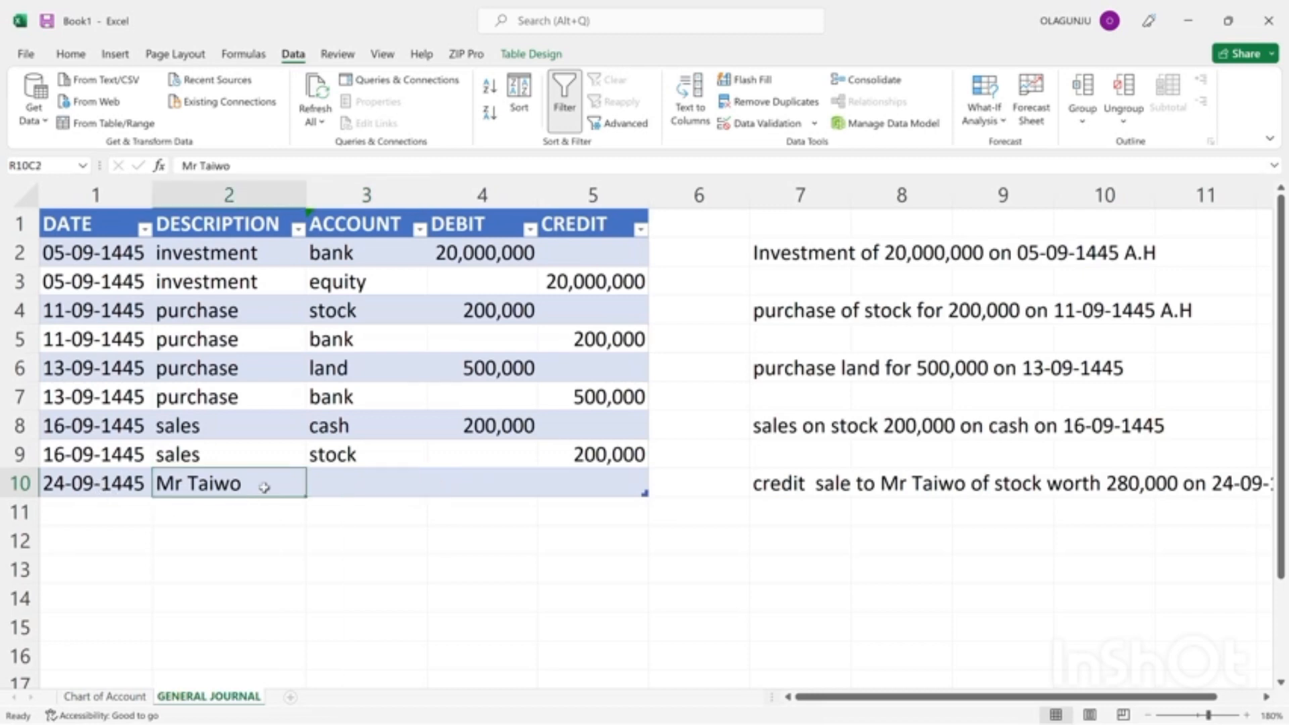
pyautogui.press('BackSpace')
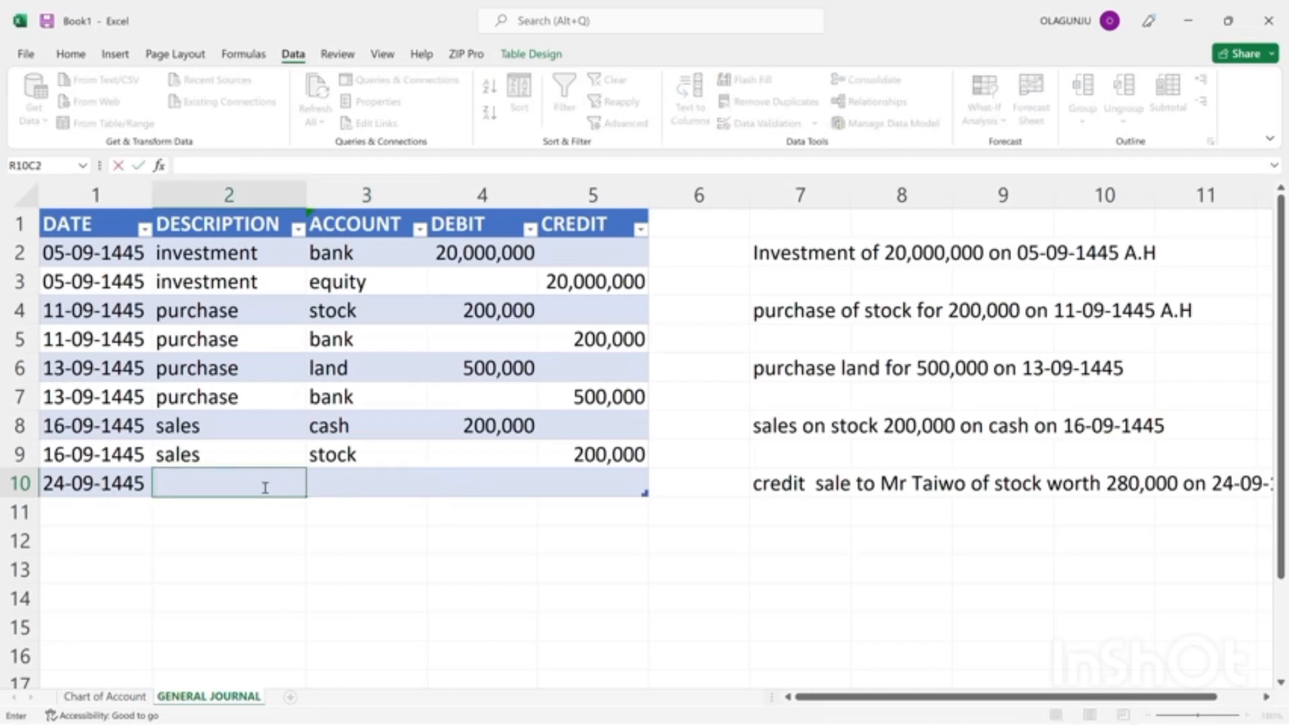
pyautogui.write('credit sales')
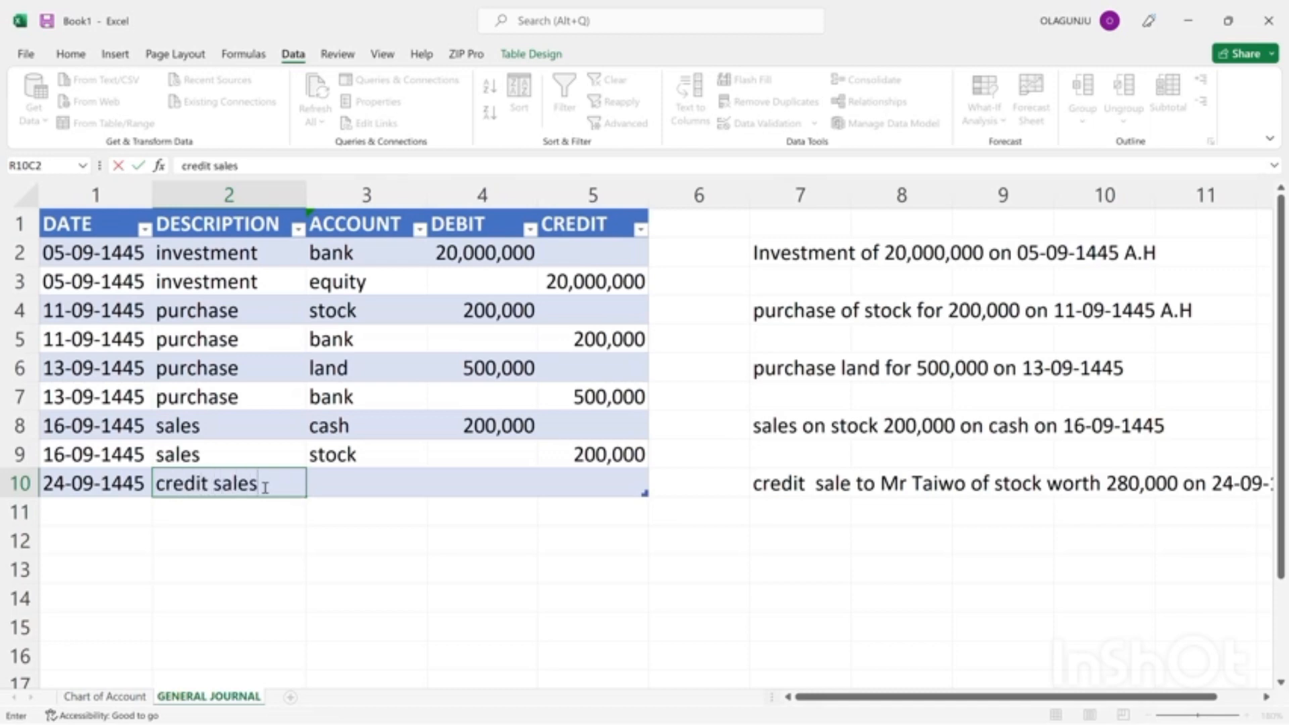
pyautogui.click(357, 473)
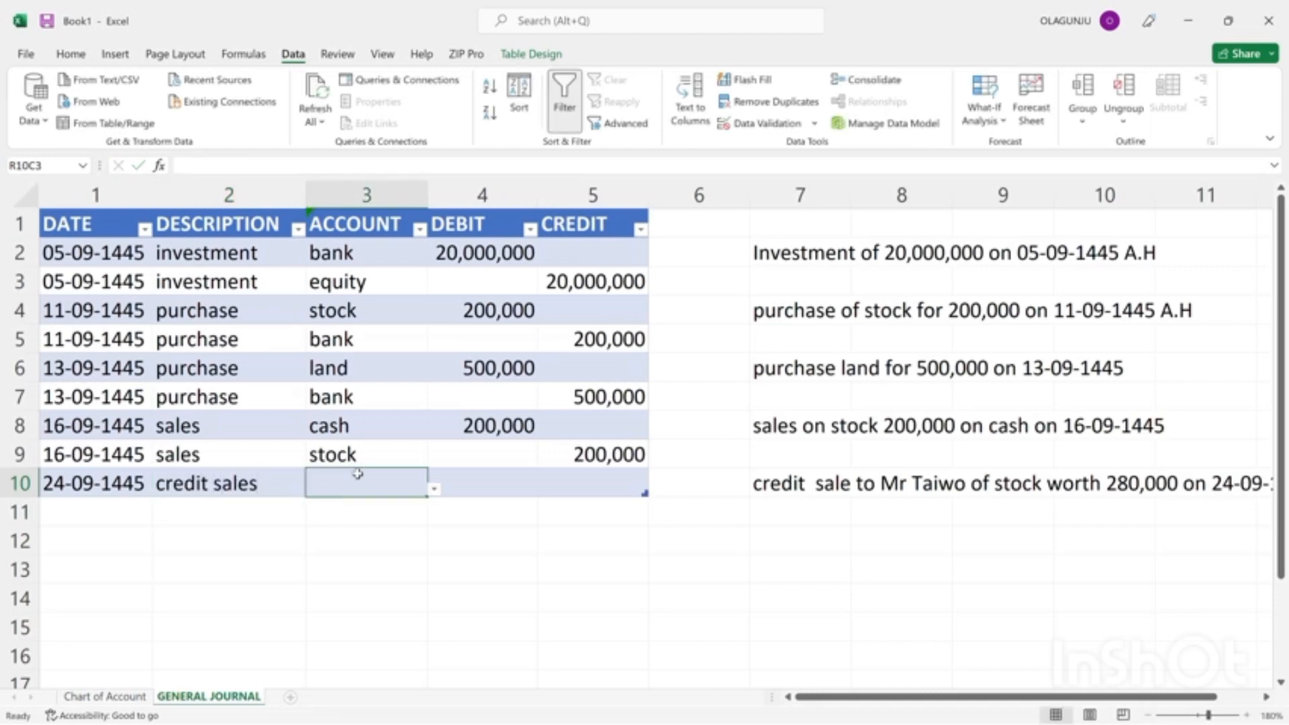
# Enter 280,000 as the debit of the row 10 credit sales entry.
pyautogui.click(479, 486)
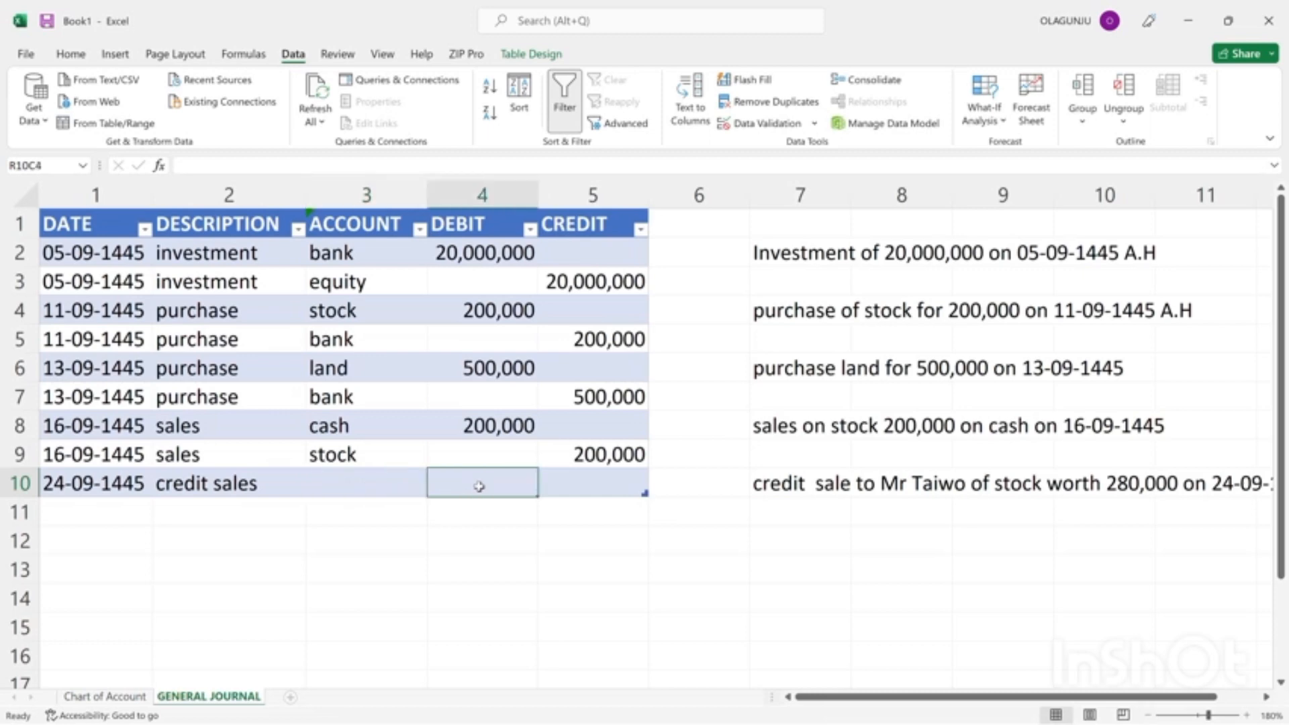
pyautogui.write('28')
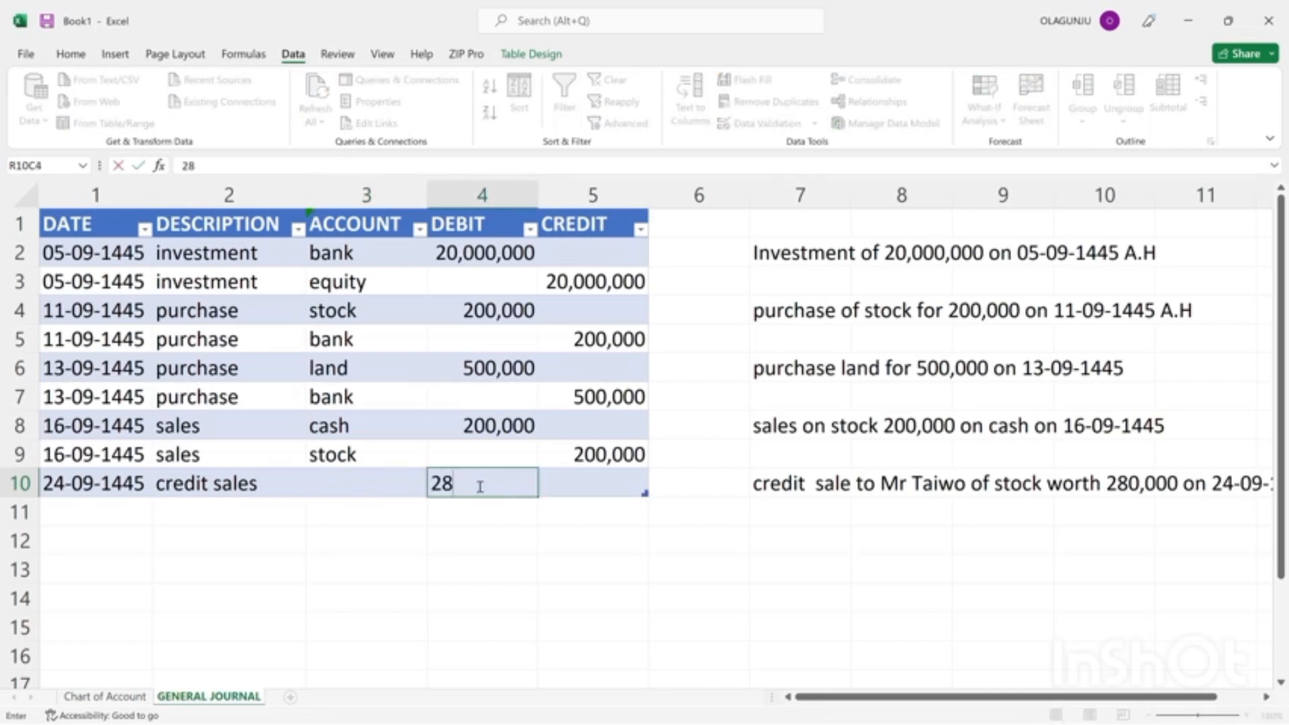
pyautogui.write('0,000')
pyautogui.press('Return')
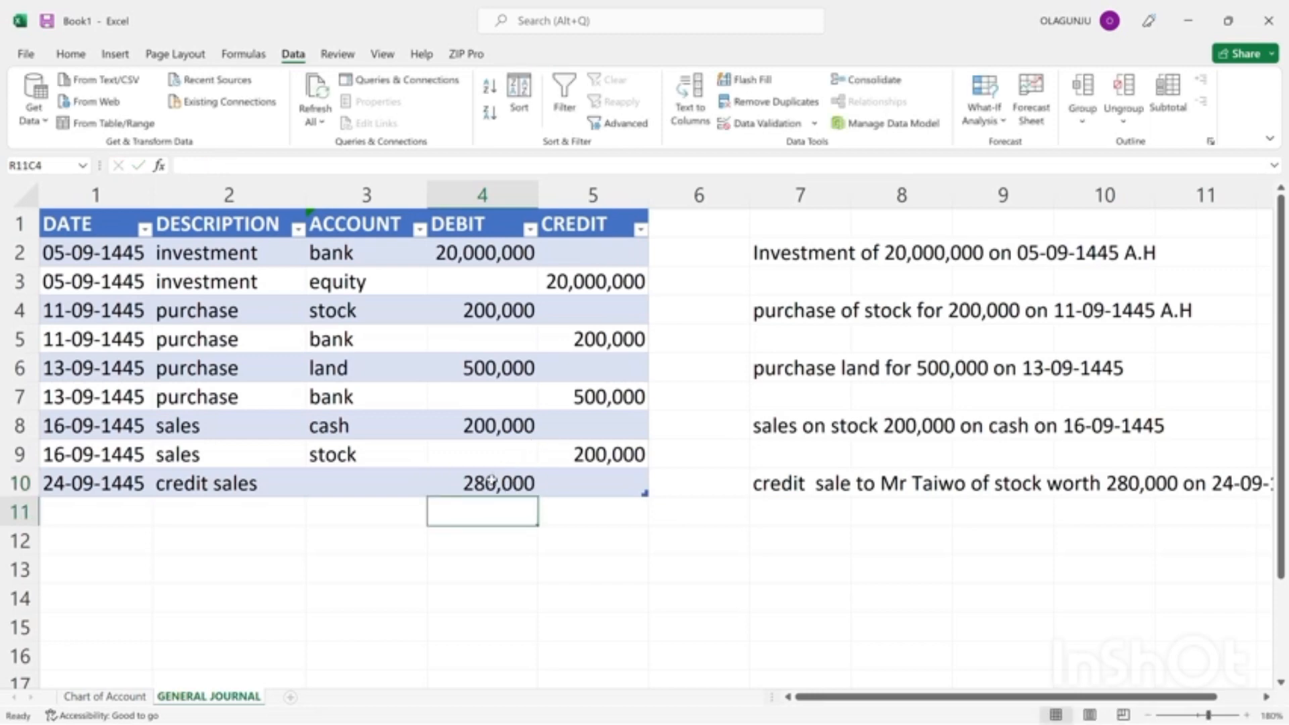
# Copy the row 10 debit of 280,000 into the credit column of row 11 and set that row's account to stock.
pyautogui.click(491, 481)
pyautogui.hotkey('ctrl', 'c')
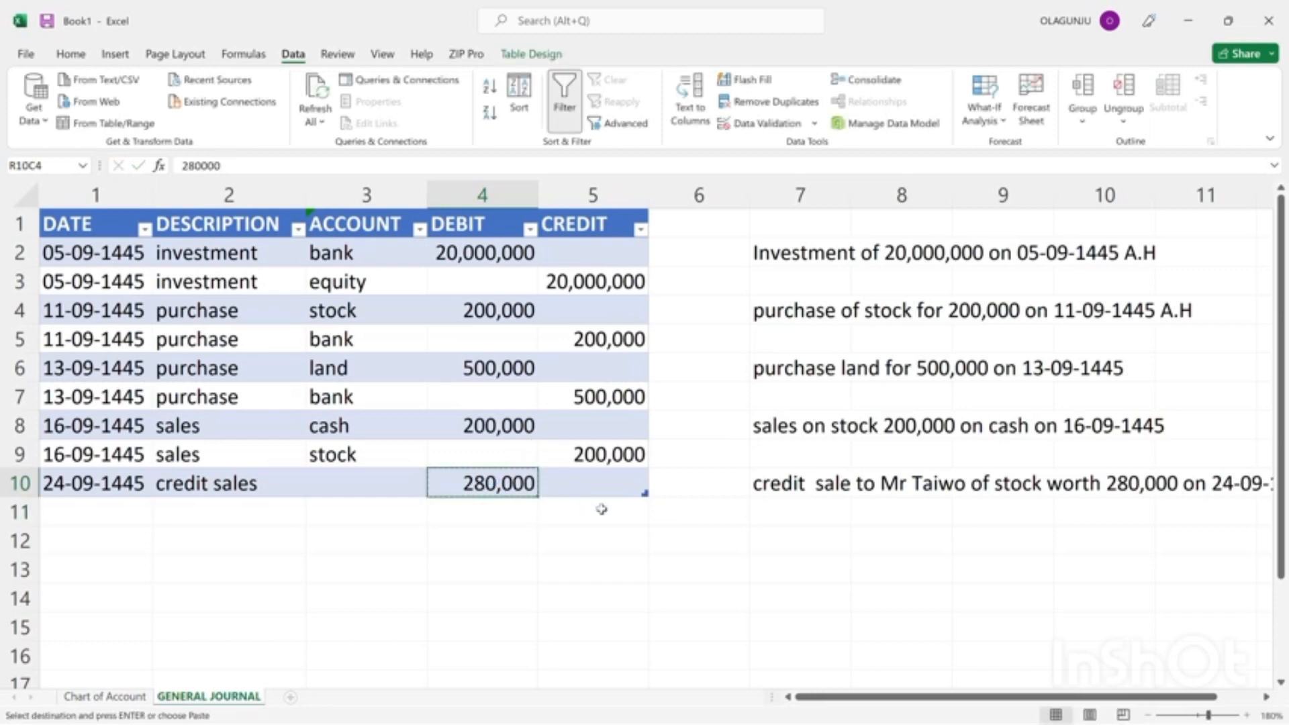
pyautogui.click(602, 509)
pyautogui.hotkey('ctrl', 'v')
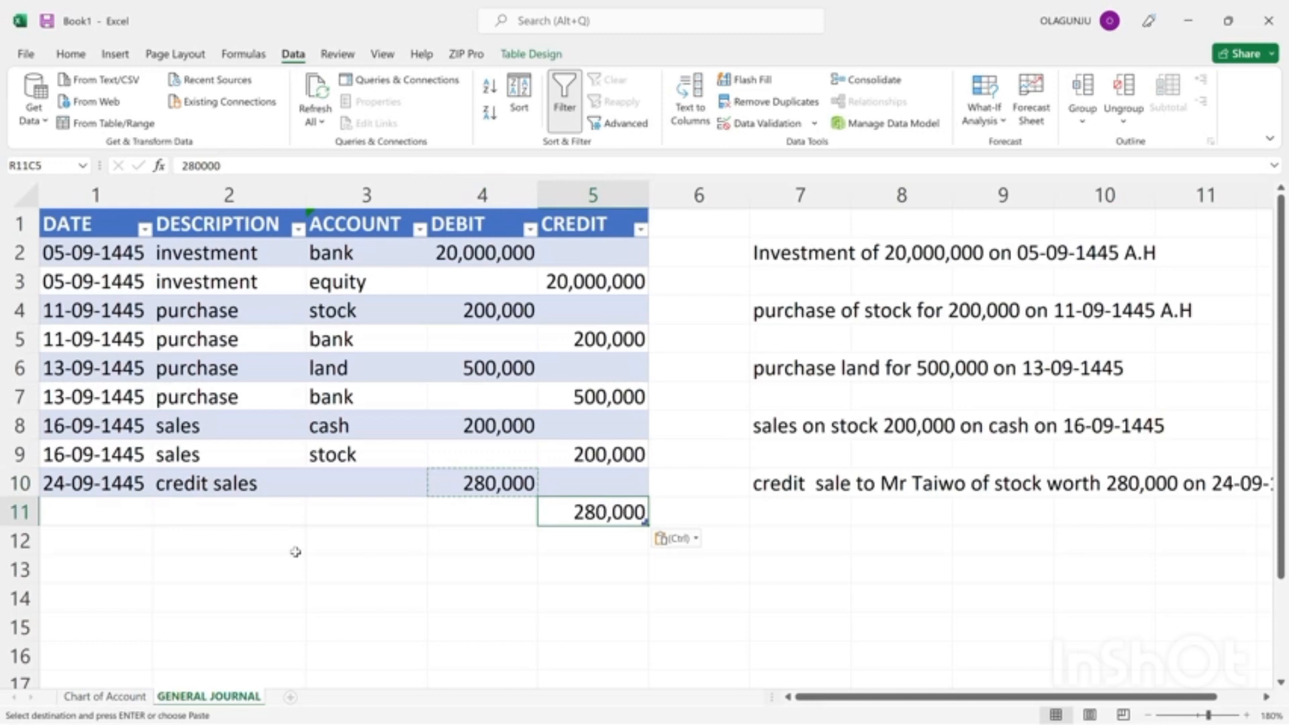
pyautogui.click(346, 511)
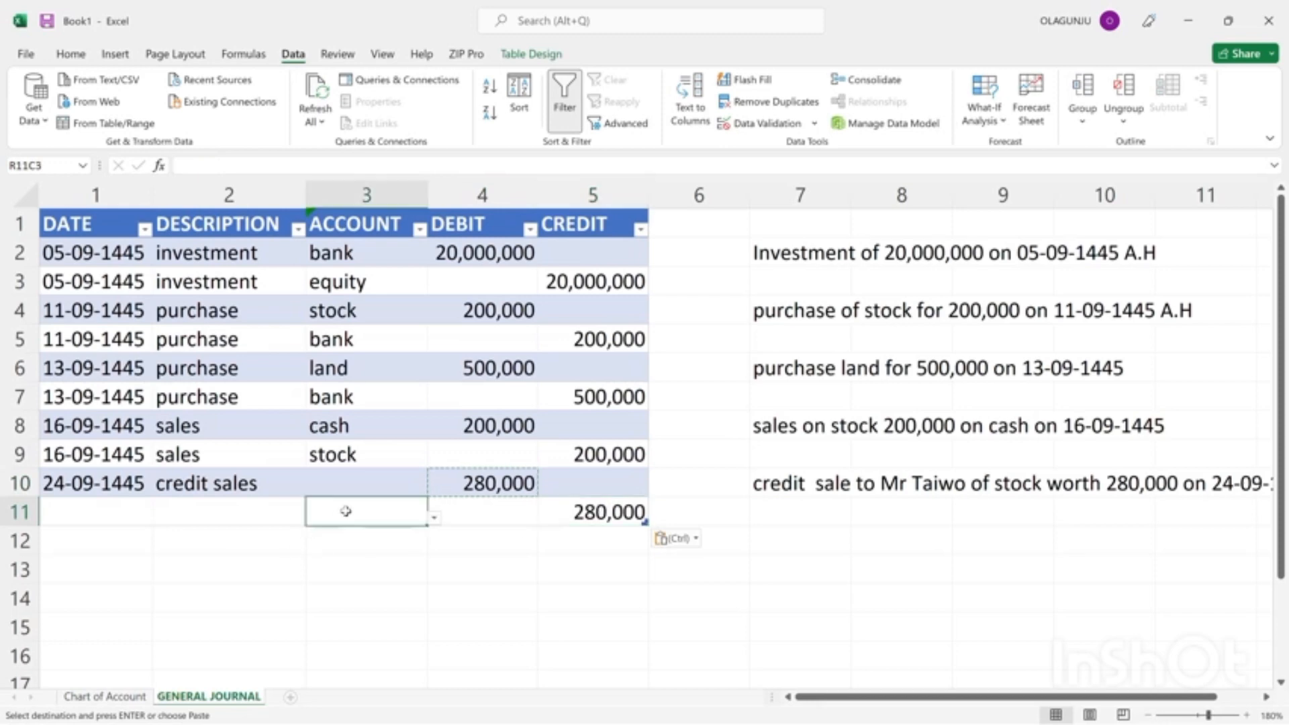
pyautogui.click(434, 520)
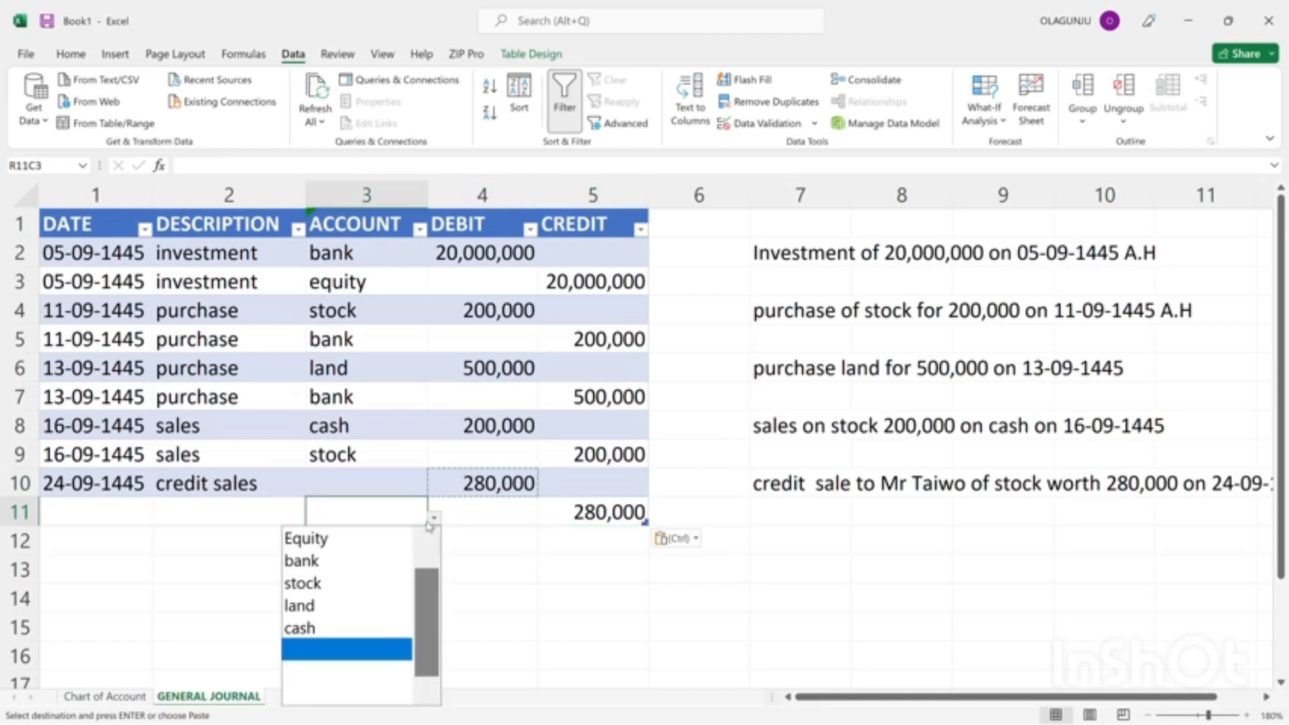
pyautogui.click(322, 583)
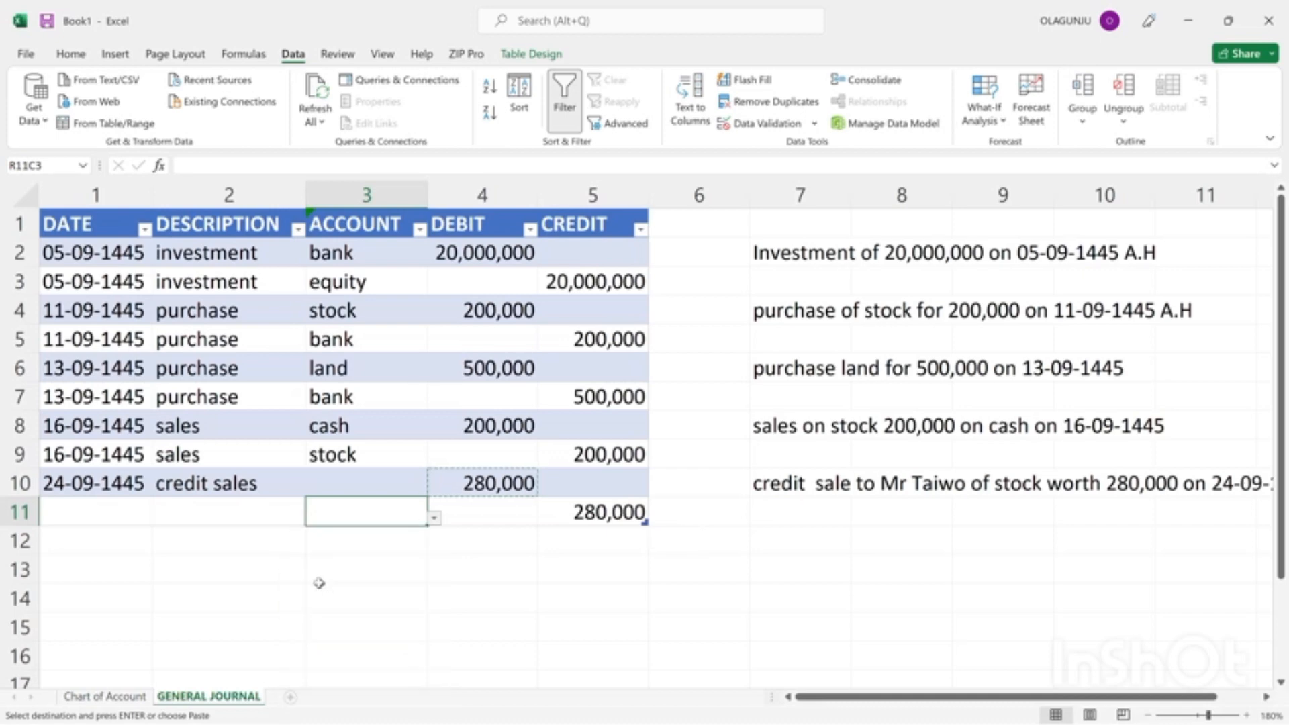
# Copy the "credit sales" description from row 10 into row 11.
pyautogui.click(178, 491)
pyautogui.hotkey('ctrl', 'c')
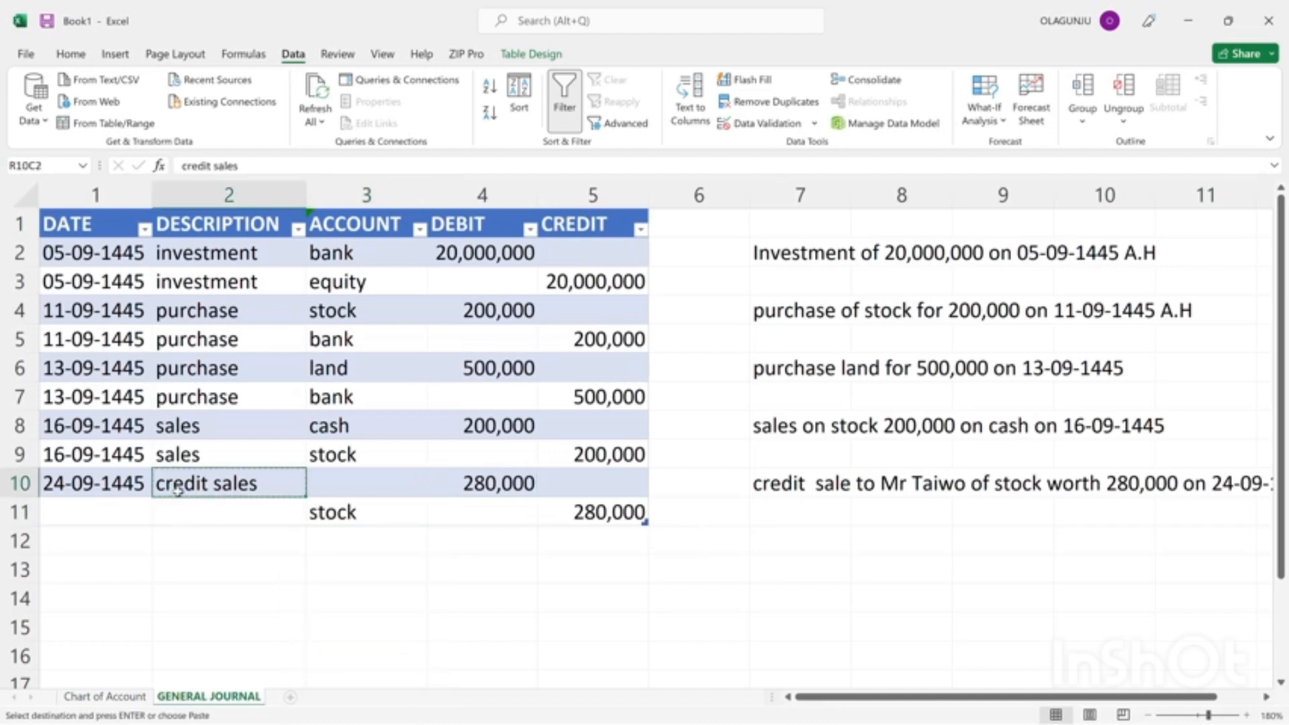
pyautogui.click(187, 522)
pyautogui.doubleClick(187, 522)
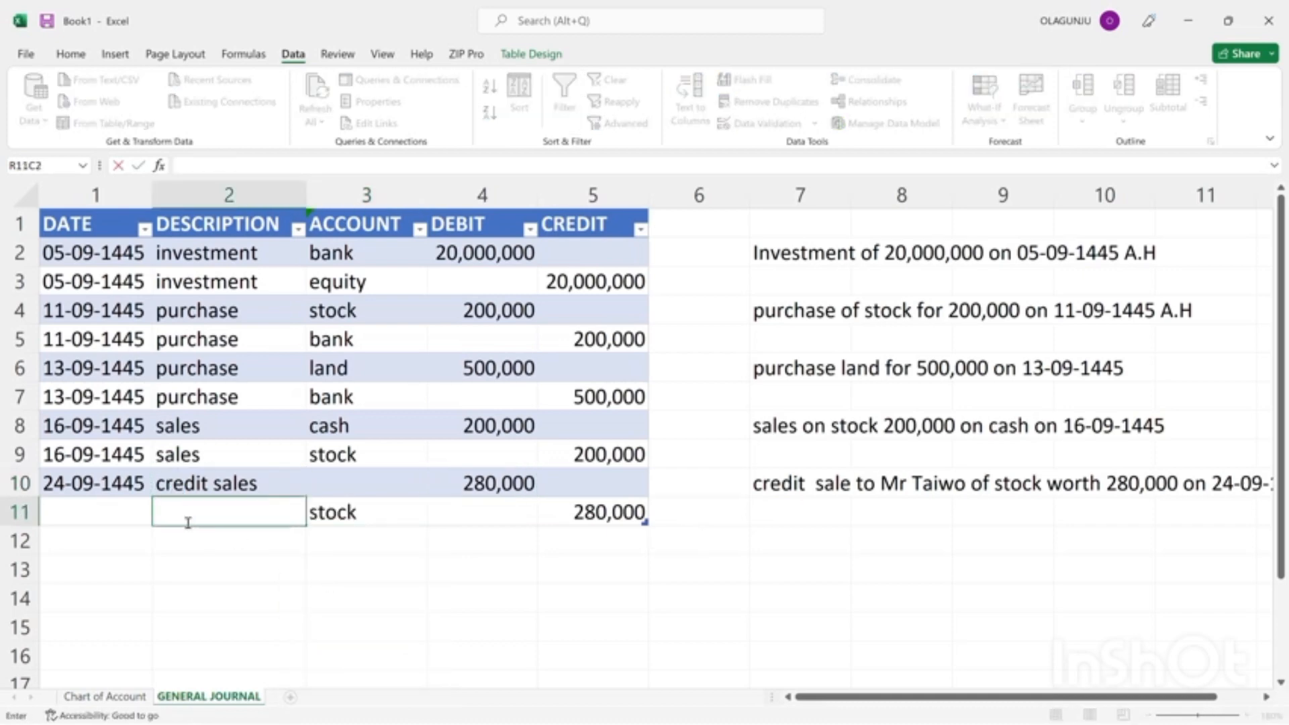
pyautogui.click(193, 475)
pyautogui.hotkey('ctrl', 'c')
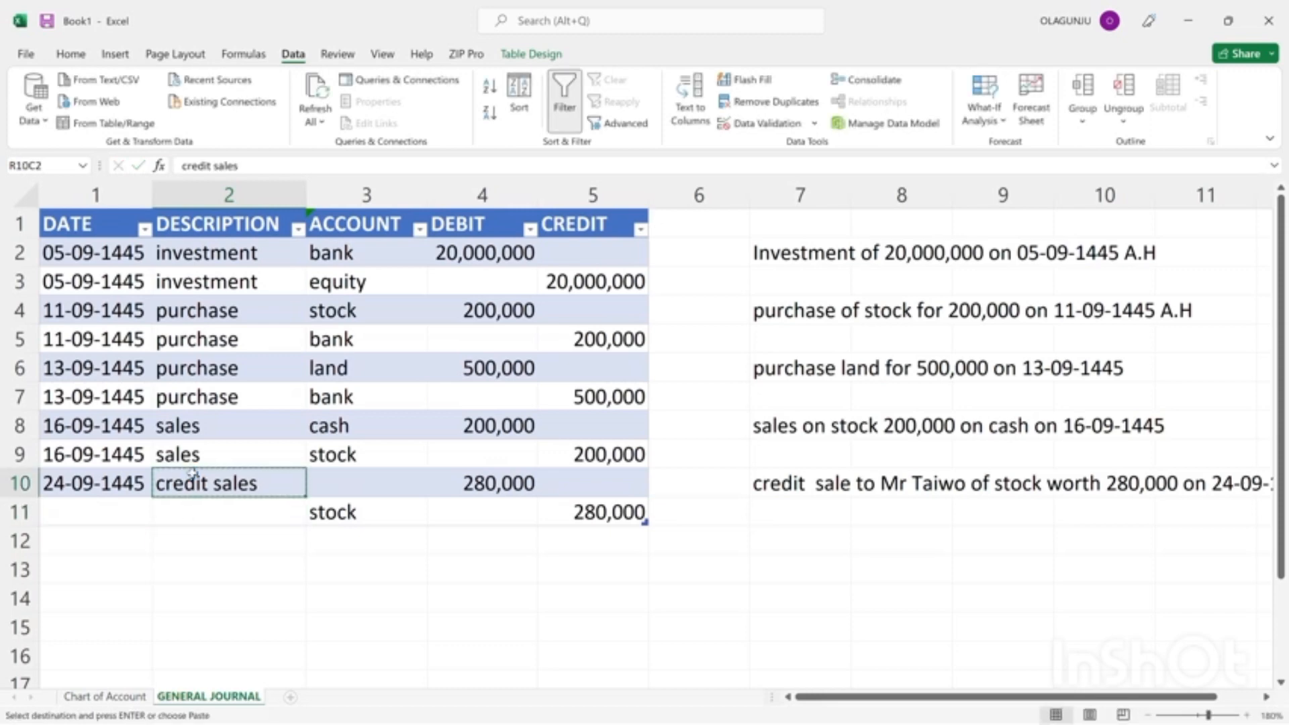
pyautogui.click(196, 511)
pyautogui.press('Return')
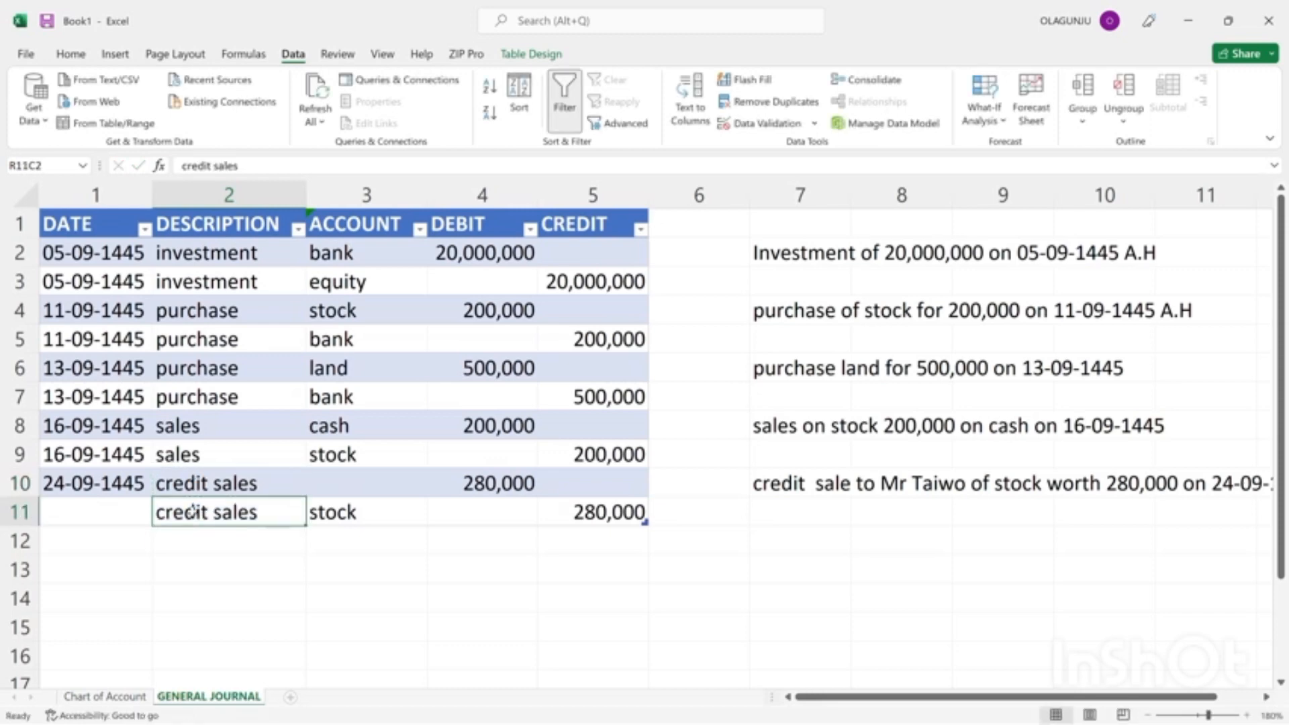
# Copy the date 24-09-1445 from row 10 into row 11.
pyautogui.click(114, 489)
pyautogui.hotkey('ctrl', 'c')
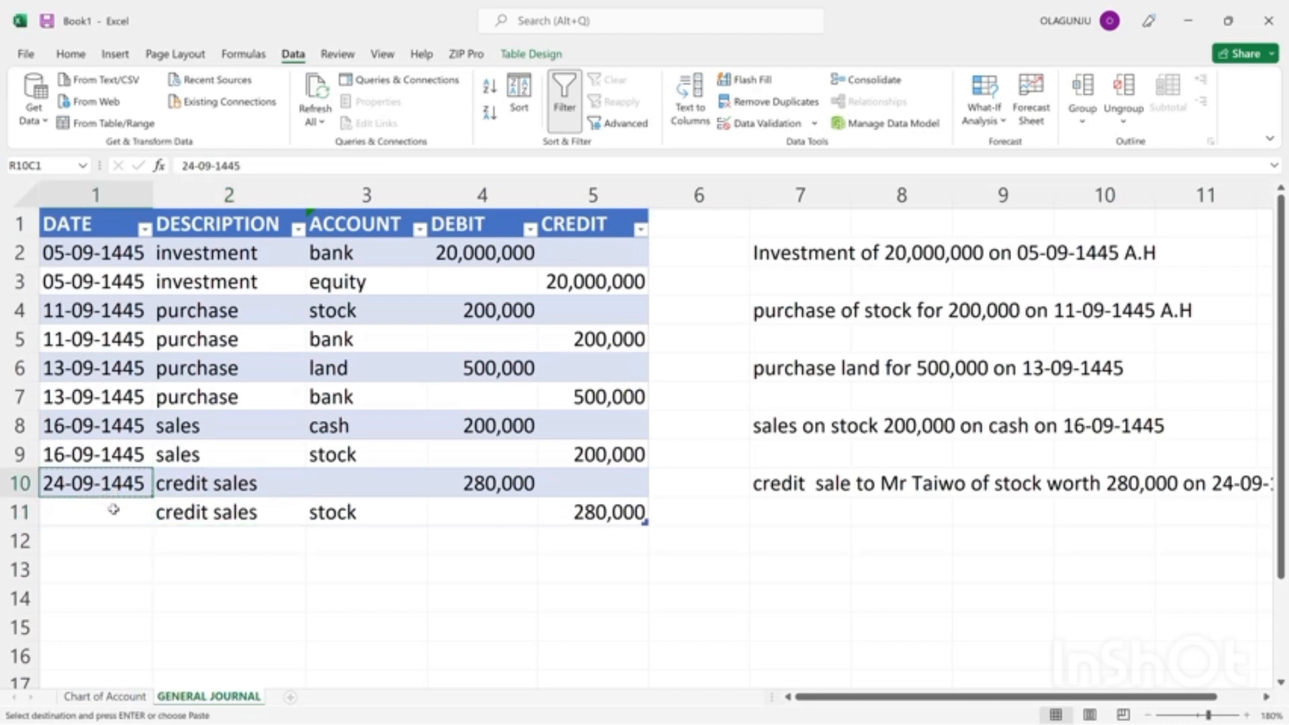
pyautogui.click(113, 510)
pyautogui.press('Return')
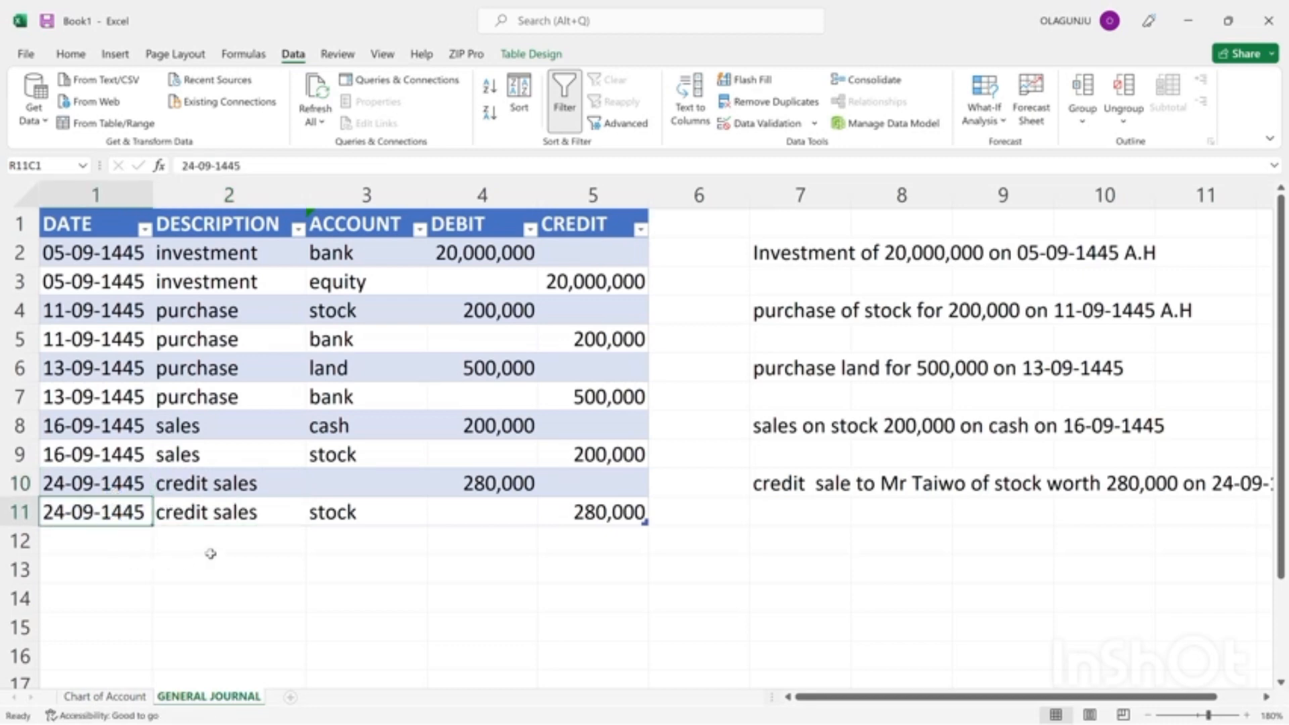
pyautogui.click(360, 483)
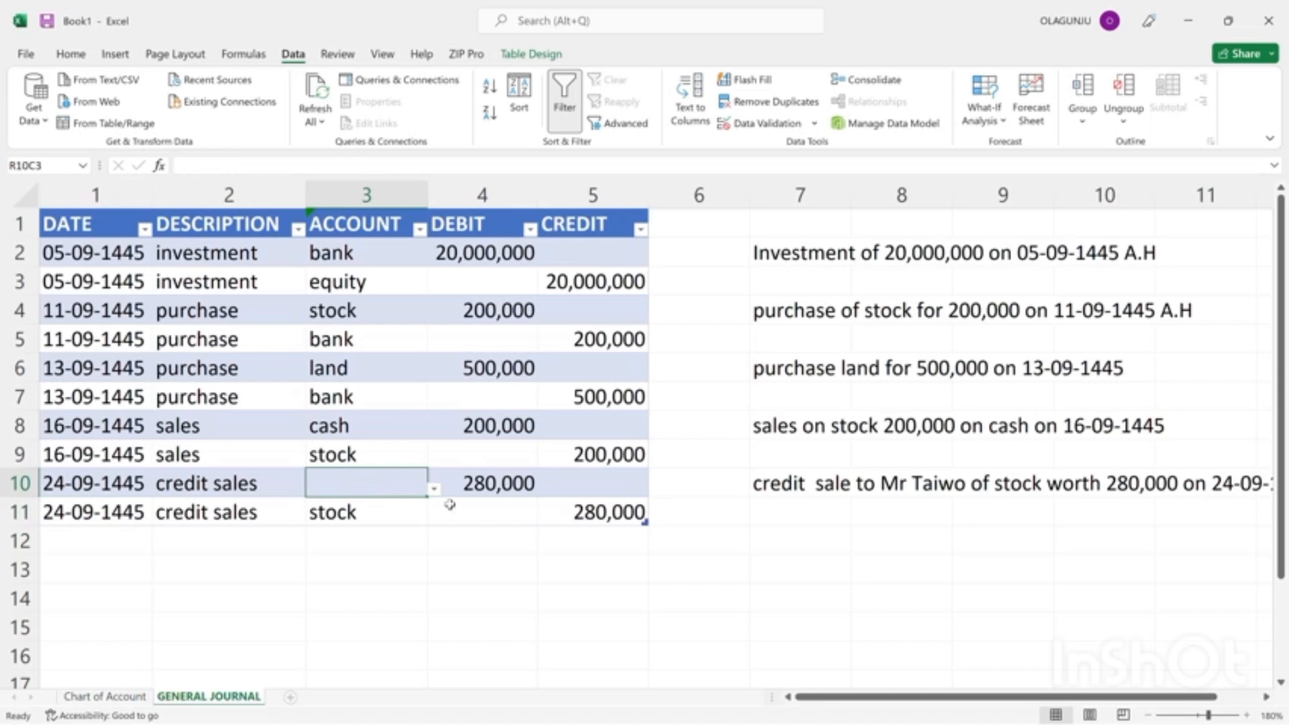
pyautogui.click(435, 490)
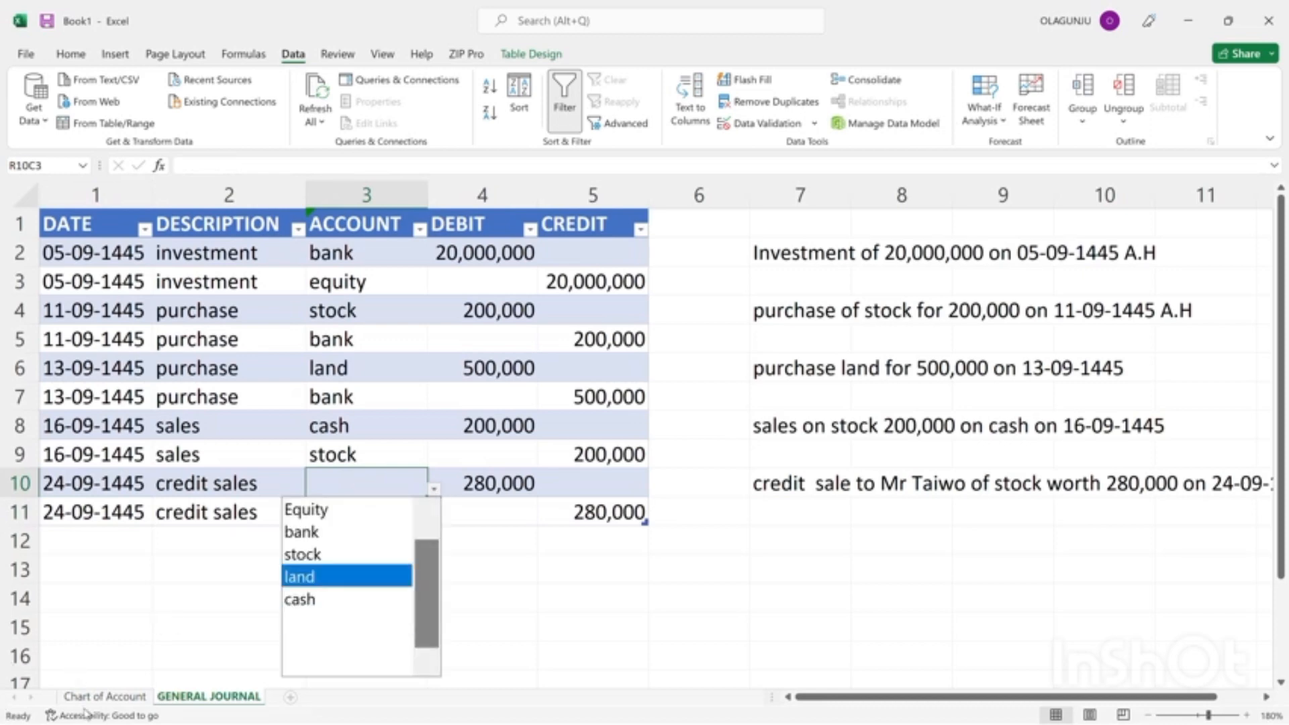
pyautogui.press('Escape')
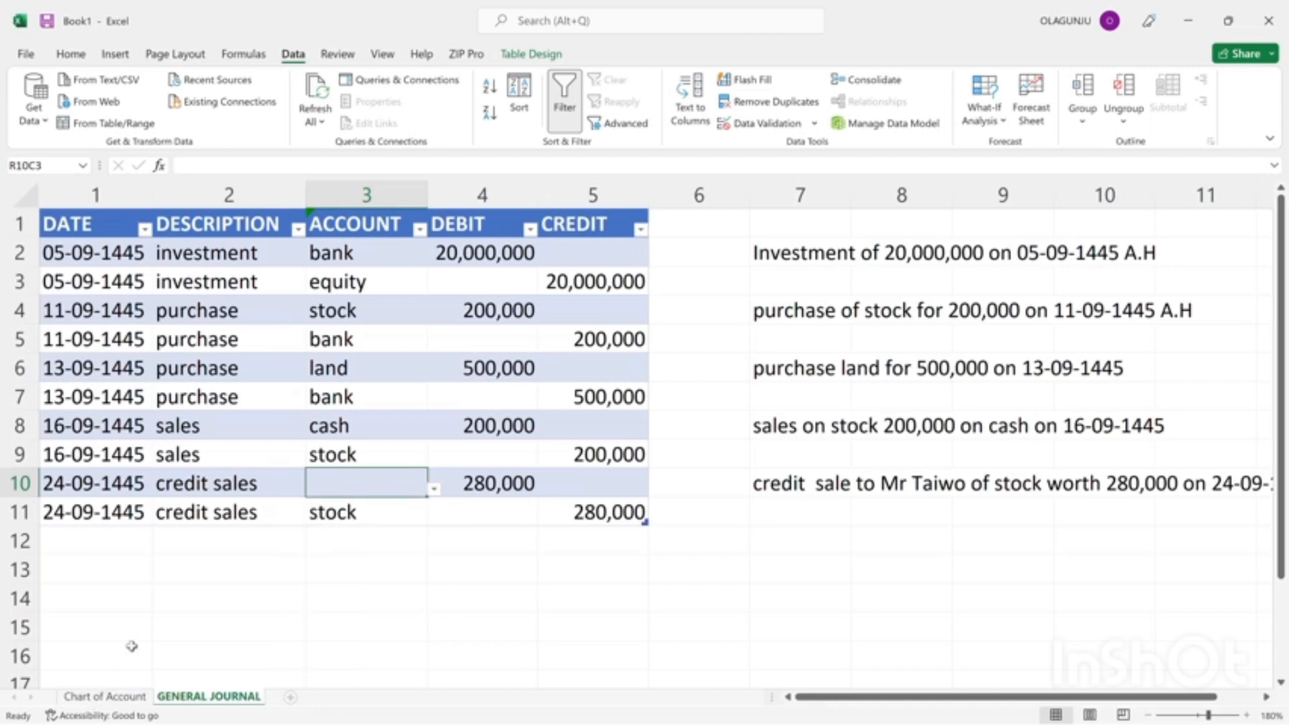
# Add the credit customer's title and name as an individual account in row 7 of the Chart of Account sheet.
pyautogui.click(100, 697)
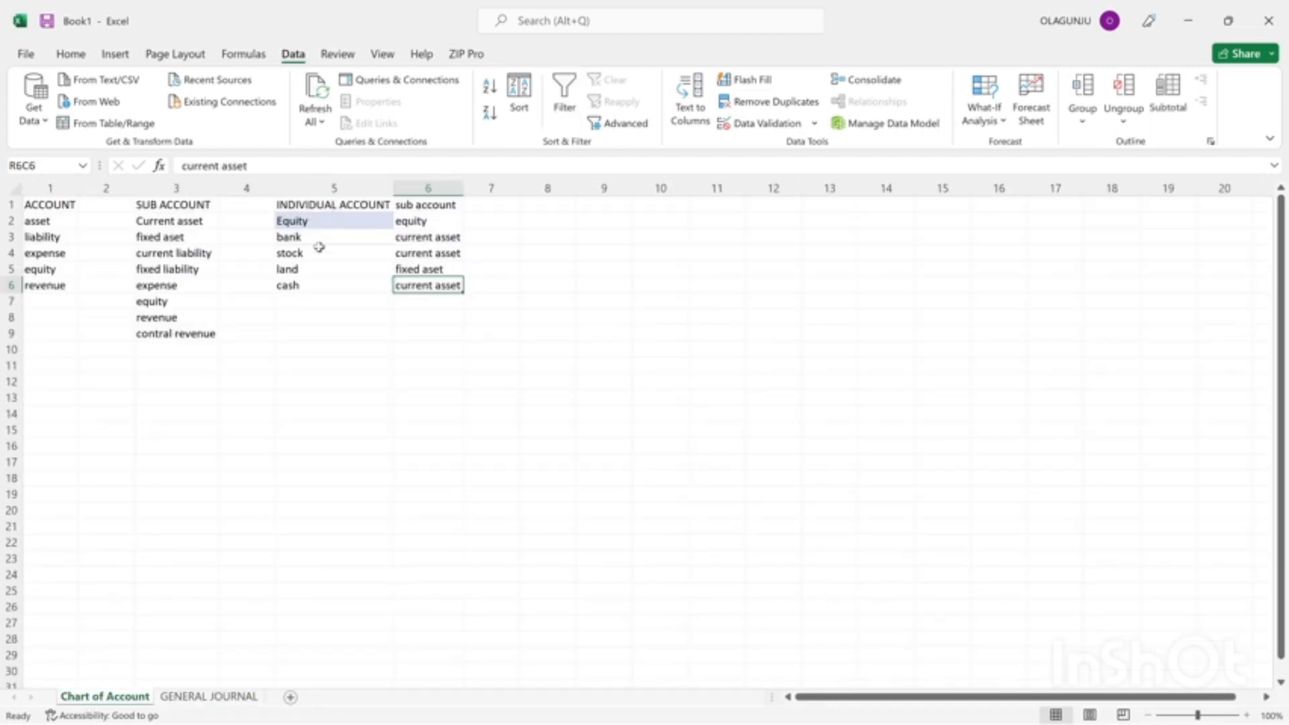
pyautogui.click(292, 305)
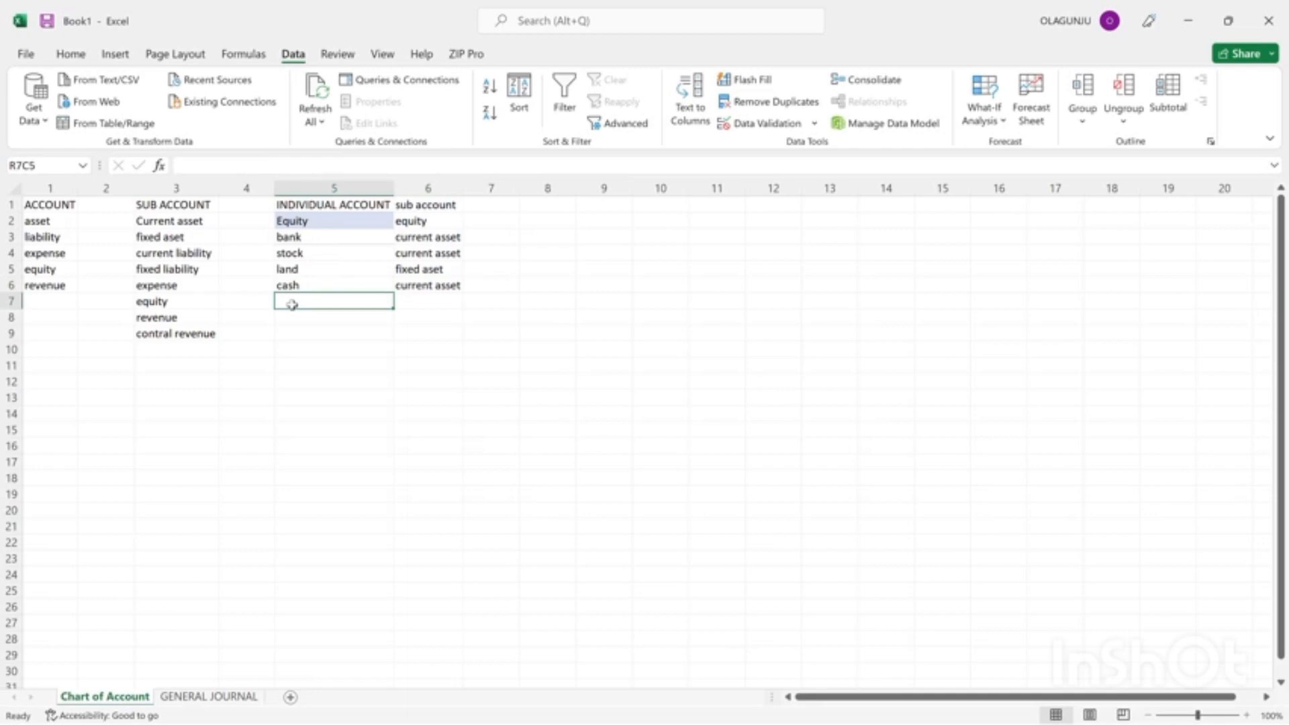
pyautogui.write('m')
pyautogui.press('BackSpace')
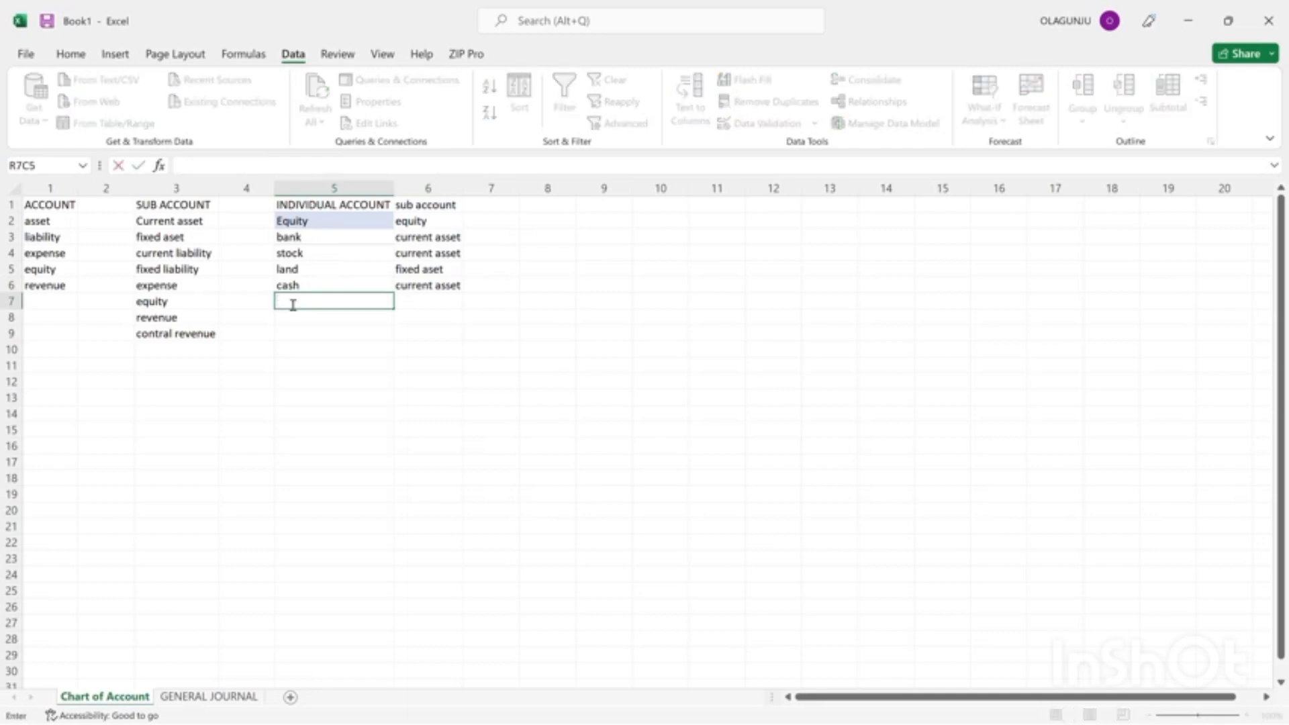
pyautogui.write('Mr Taiwo')
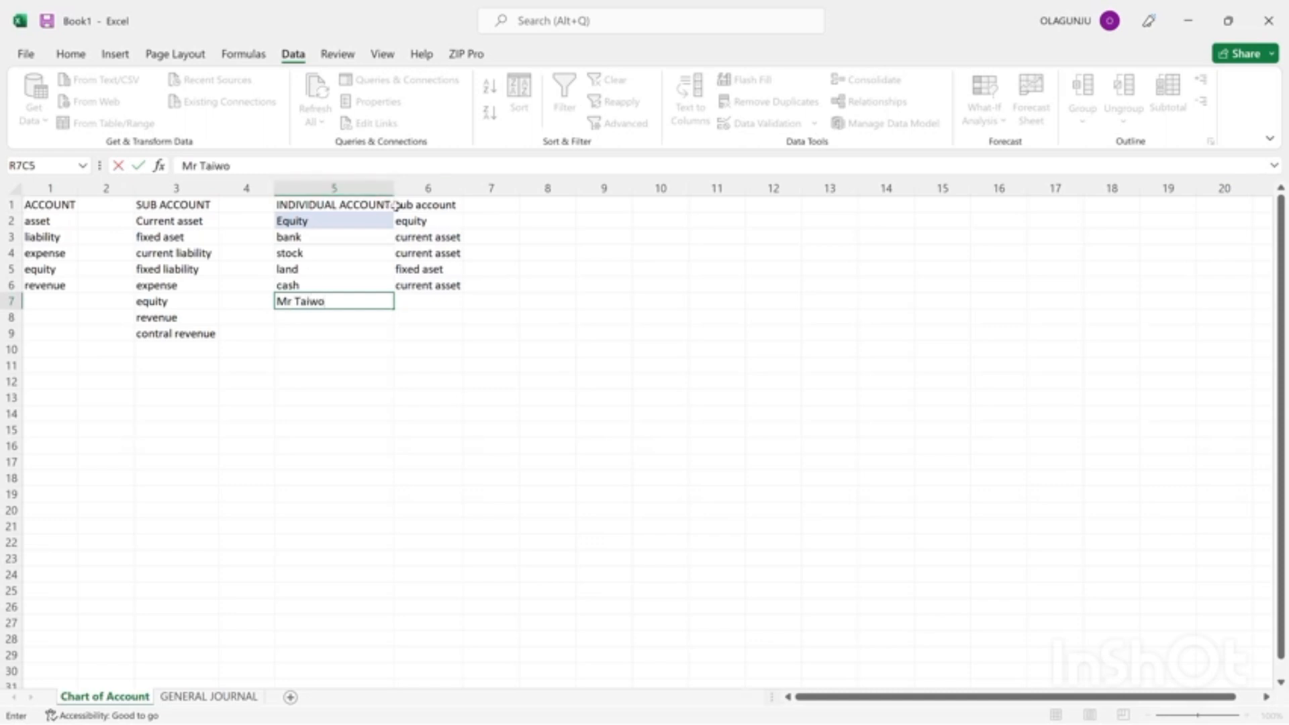
# Classify the new customer account under the sub account "current asset".
pyautogui.click(416, 304)
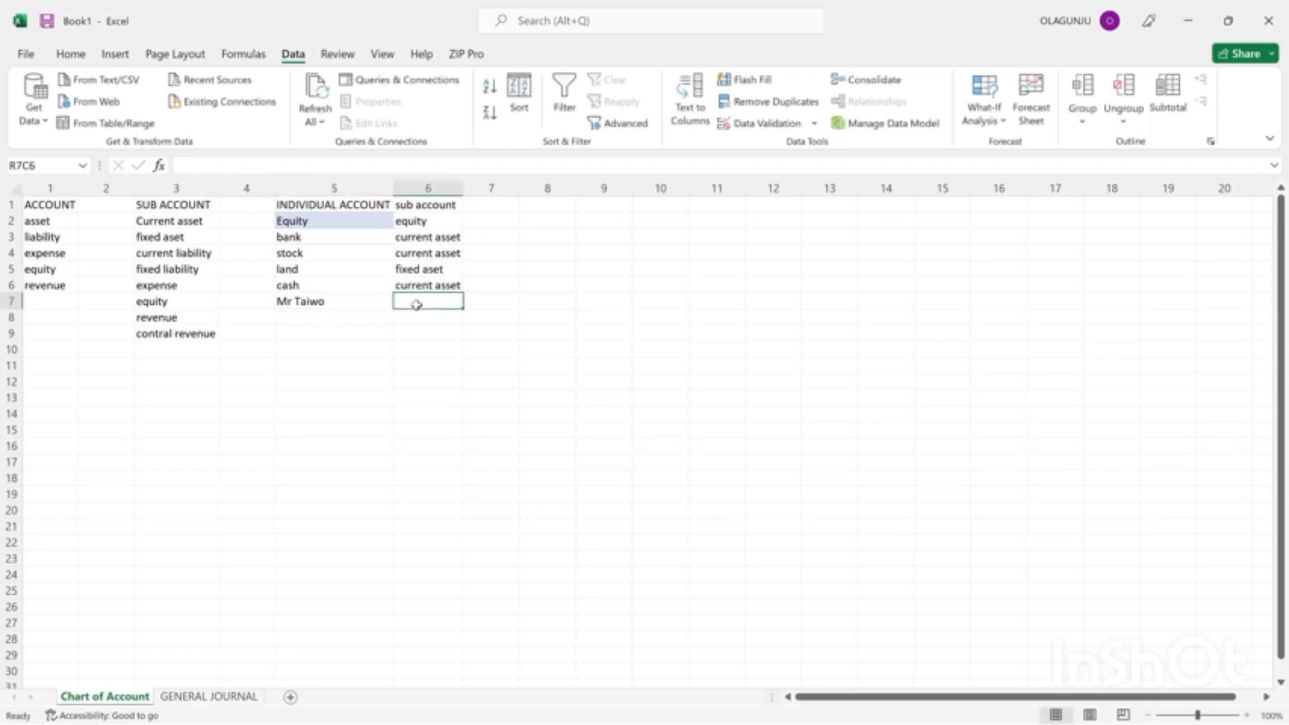
pyautogui.write('current asset')
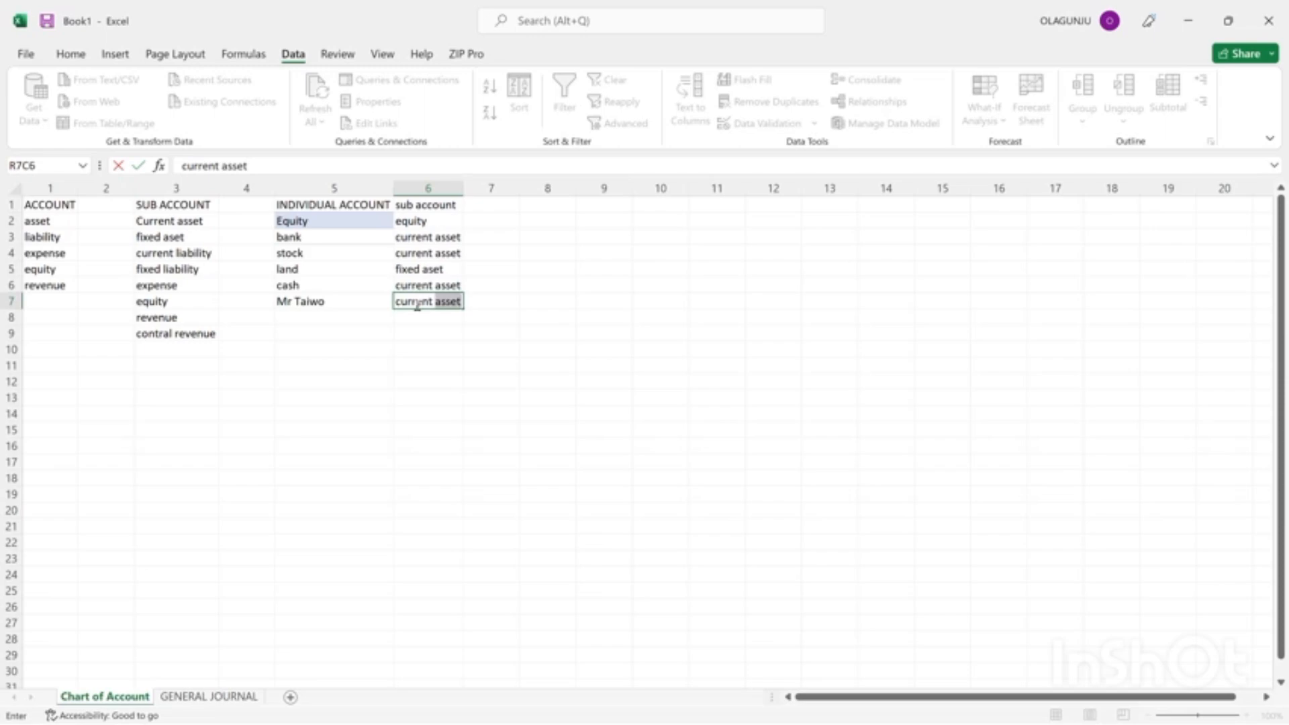
pyautogui.press('Return')
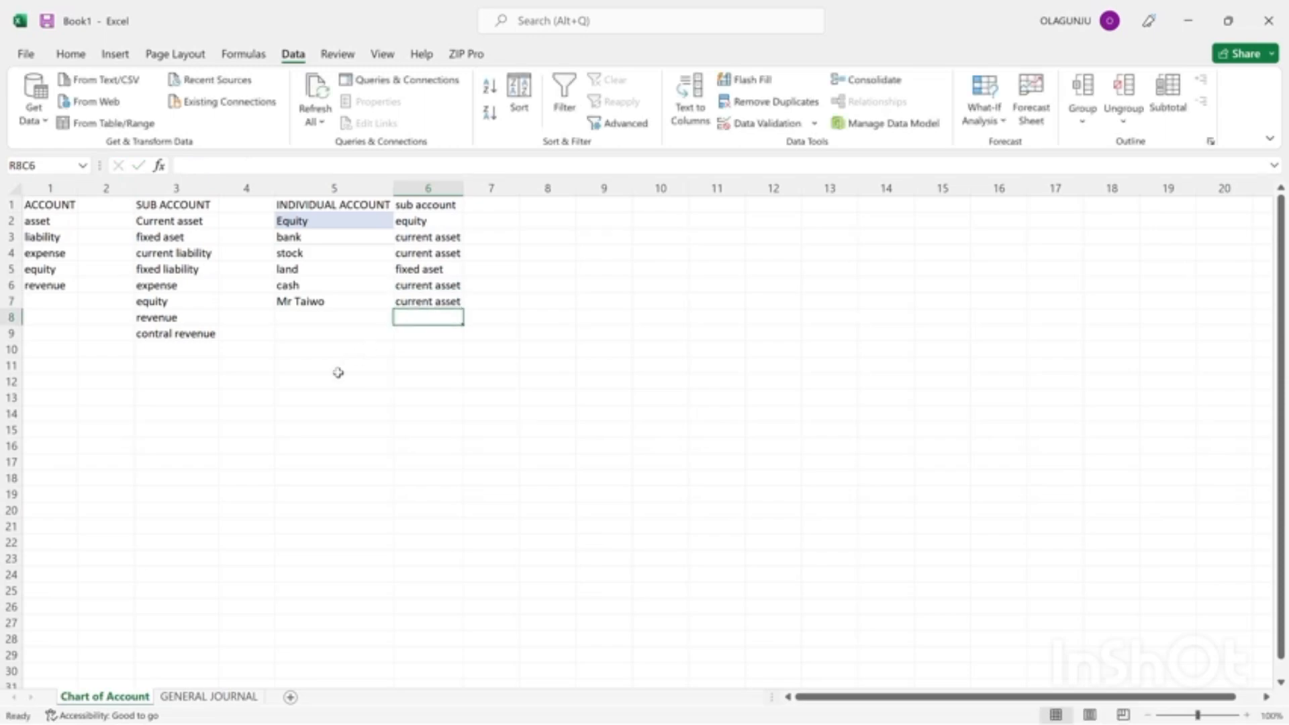
# Set the account of the row 10 credit sales entry in the general journal to the customer's account.
pyautogui.click(189, 696)
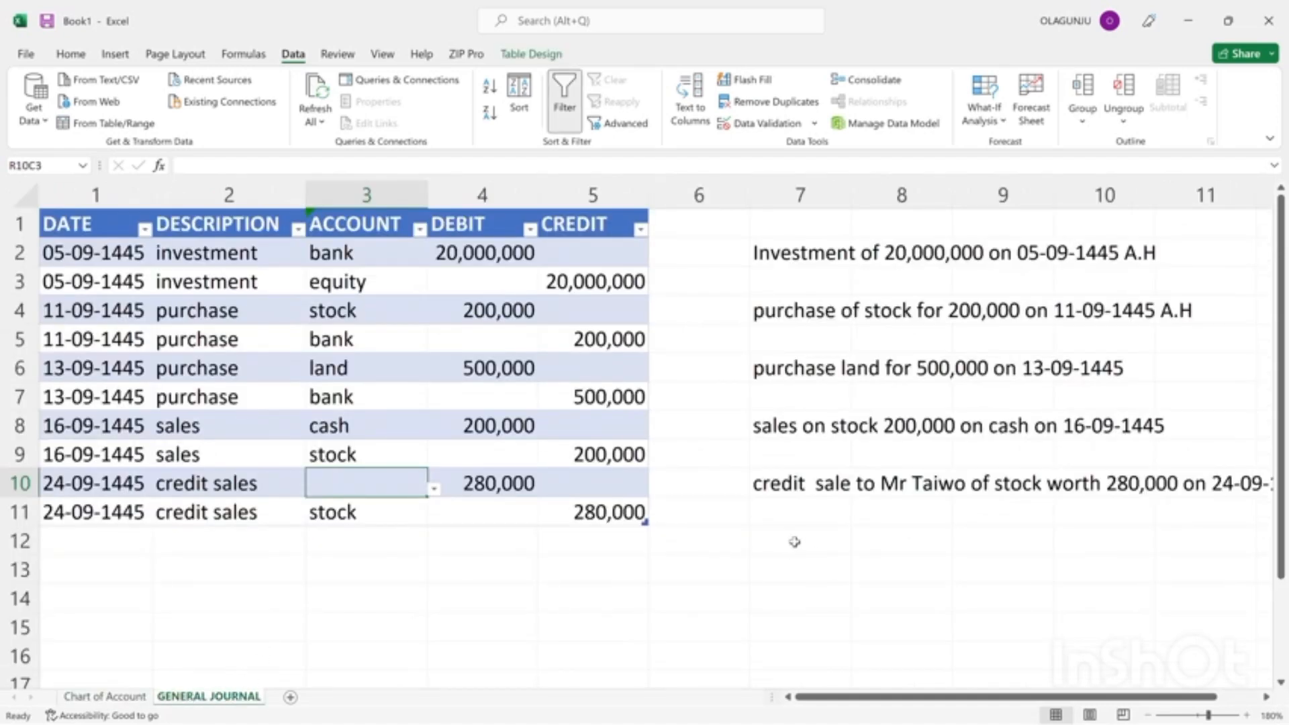
pyautogui.click(435, 490)
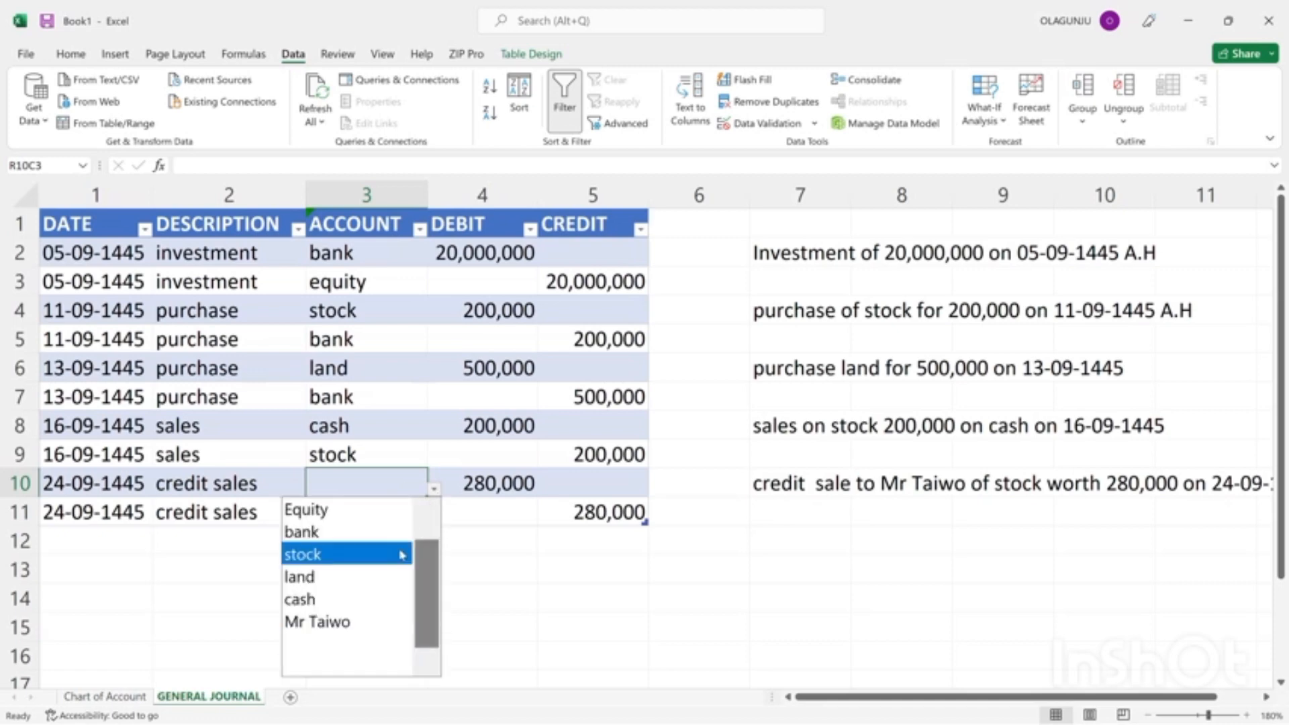
pyautogui.click(340, 625)
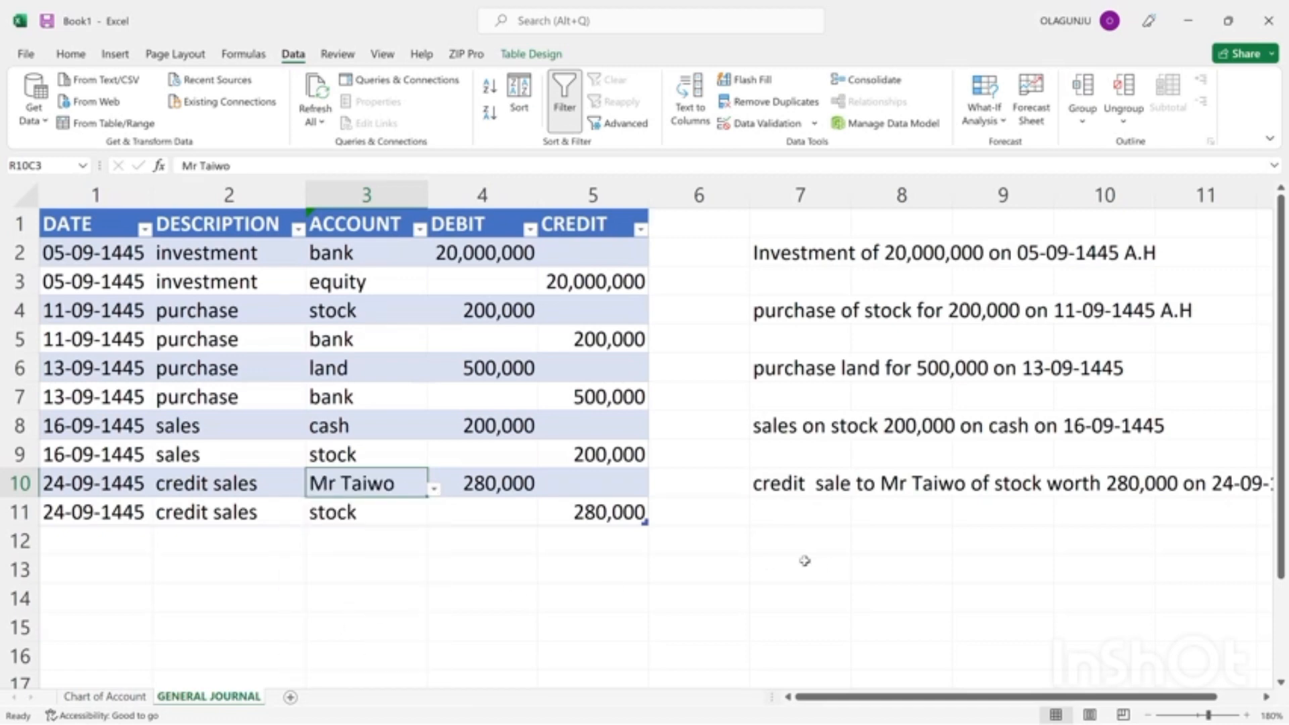
# Start a transaction note in row 12, column 7 with the text "purchase building from".
pyautogui.click(799, 536)
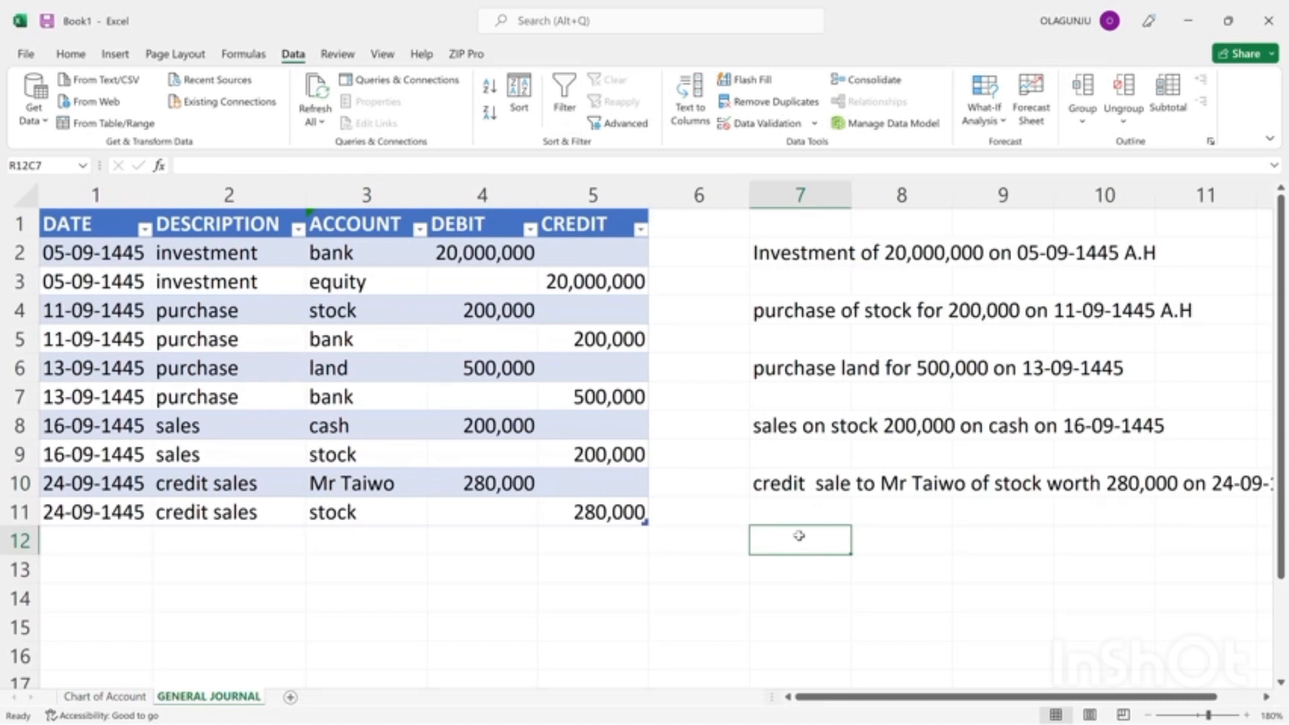
pyautogui.write('pu')
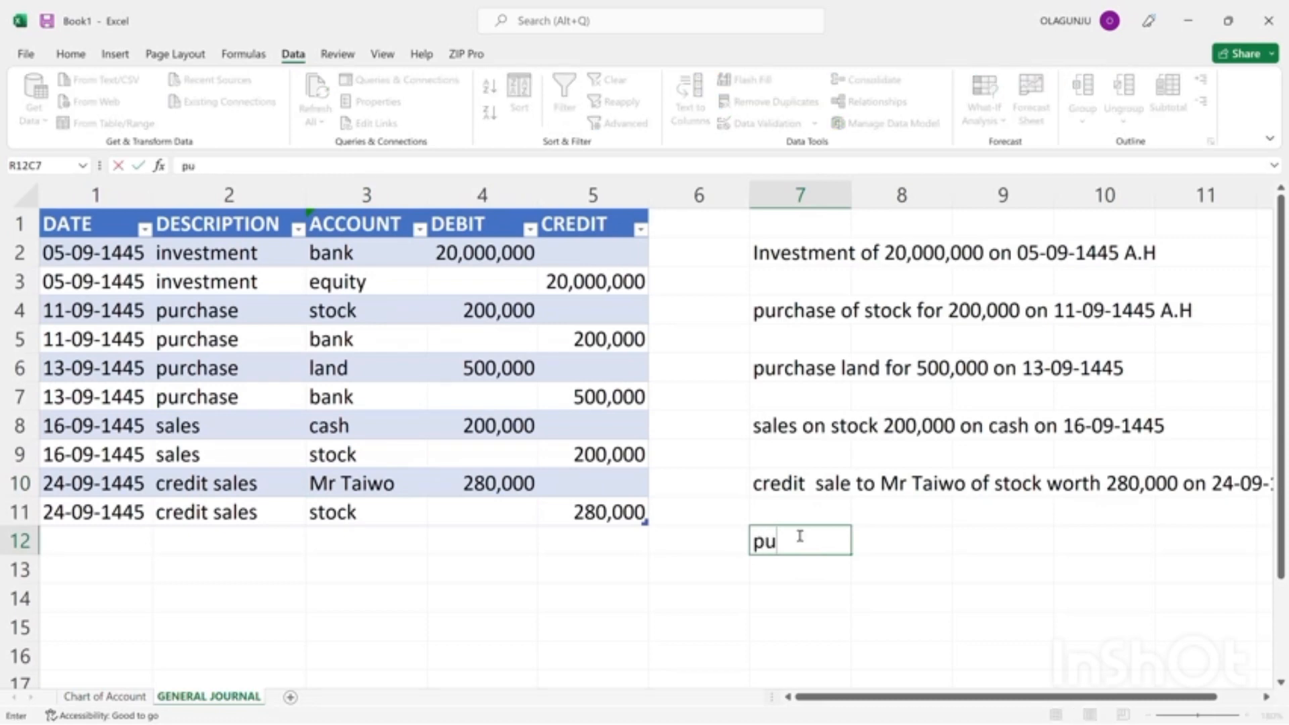
pyautogui.write('e')
pyautogui.press('BackSpace')
pyautogui.write('rchase builf')
pyautogui.press('BackSpace')
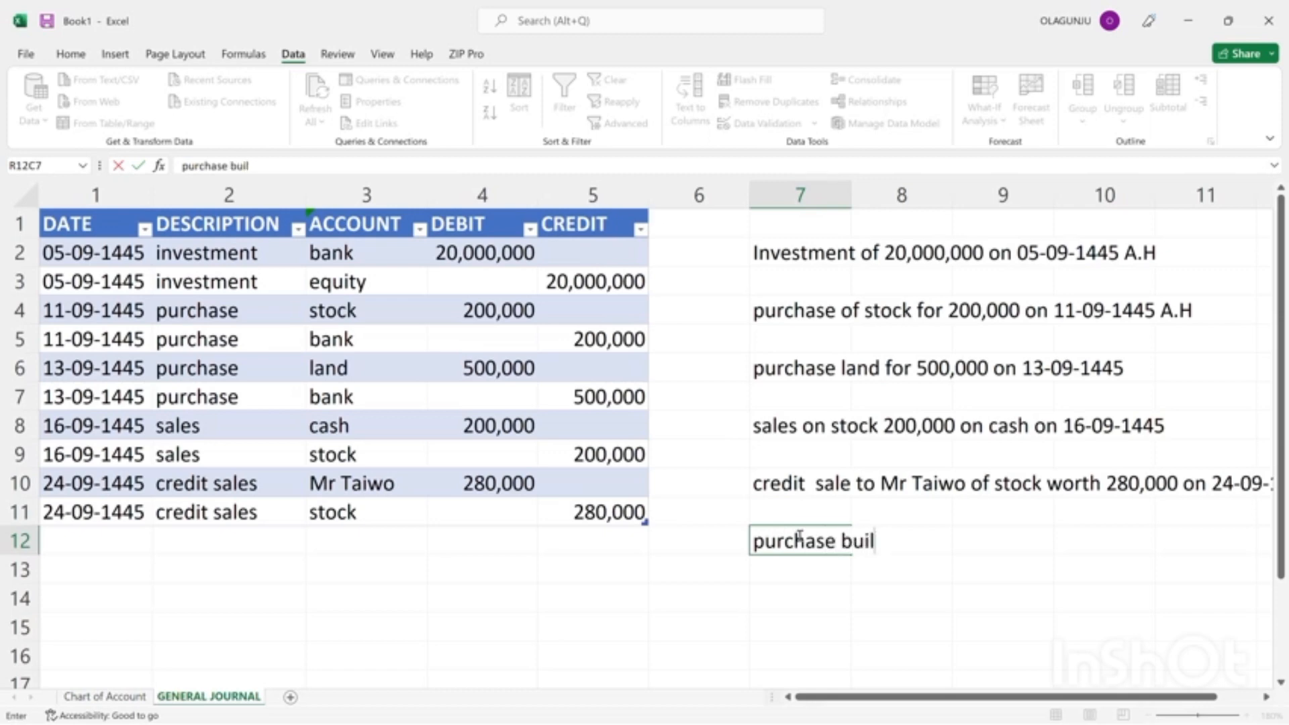
pyautogui.write('ding fr')
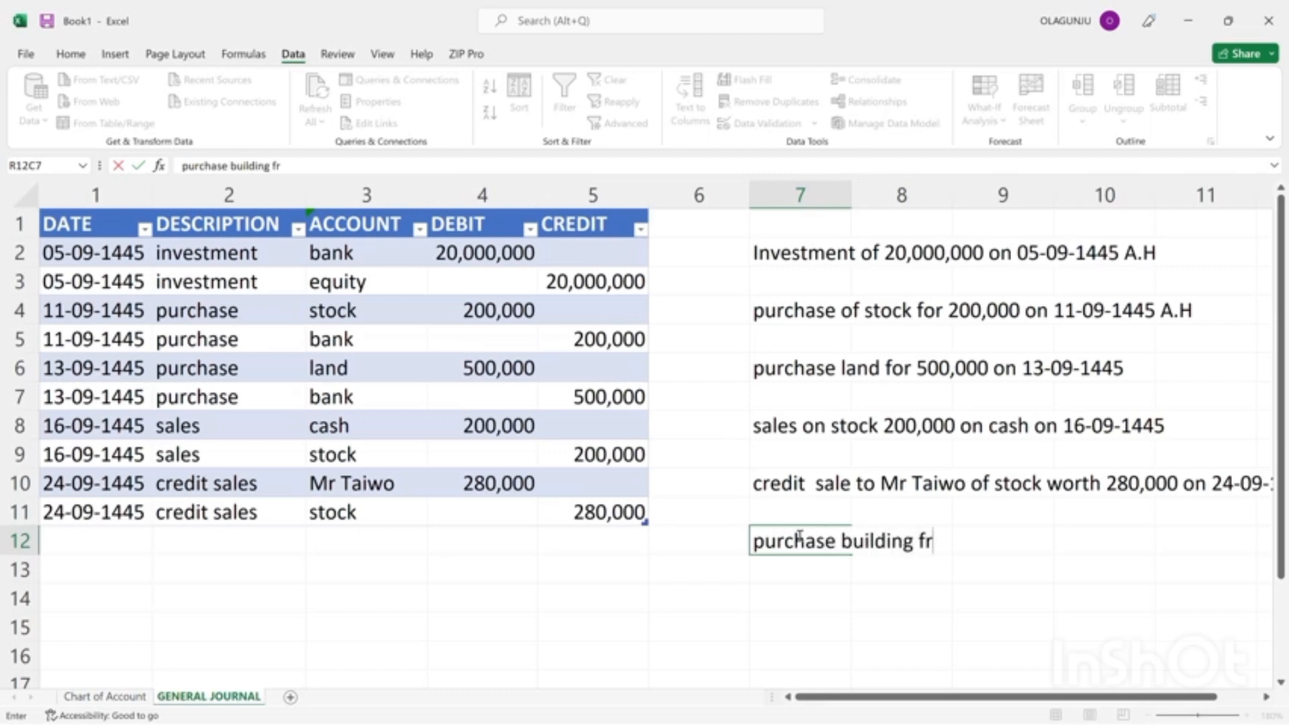
pyautogui.write('om N')
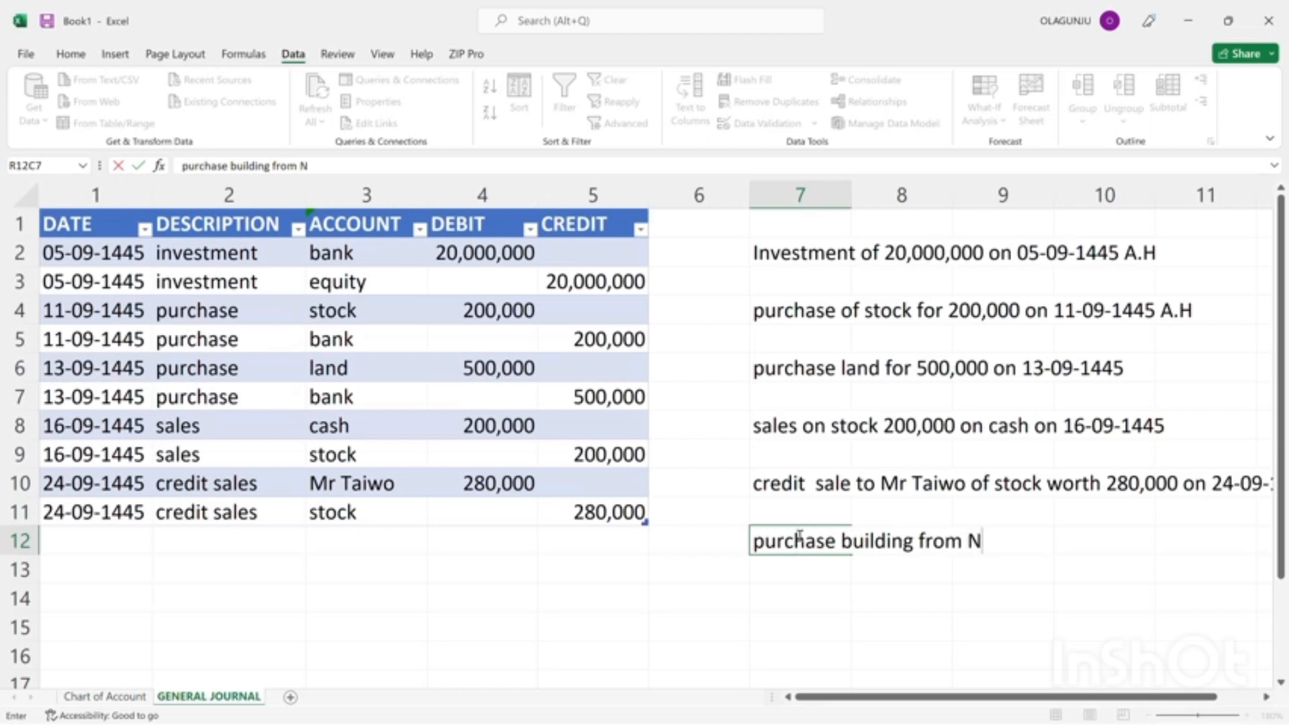
# Add the seller's title and name to the building purchase note.
pyautogui.press('BackSpace')
pyautogui.write('m R')
pyautogui.press('BackSpace')
pyautogui.press('BackSpace')
pyautogui.press('BackSpace')
pyautogui.write('Mr staiwo')
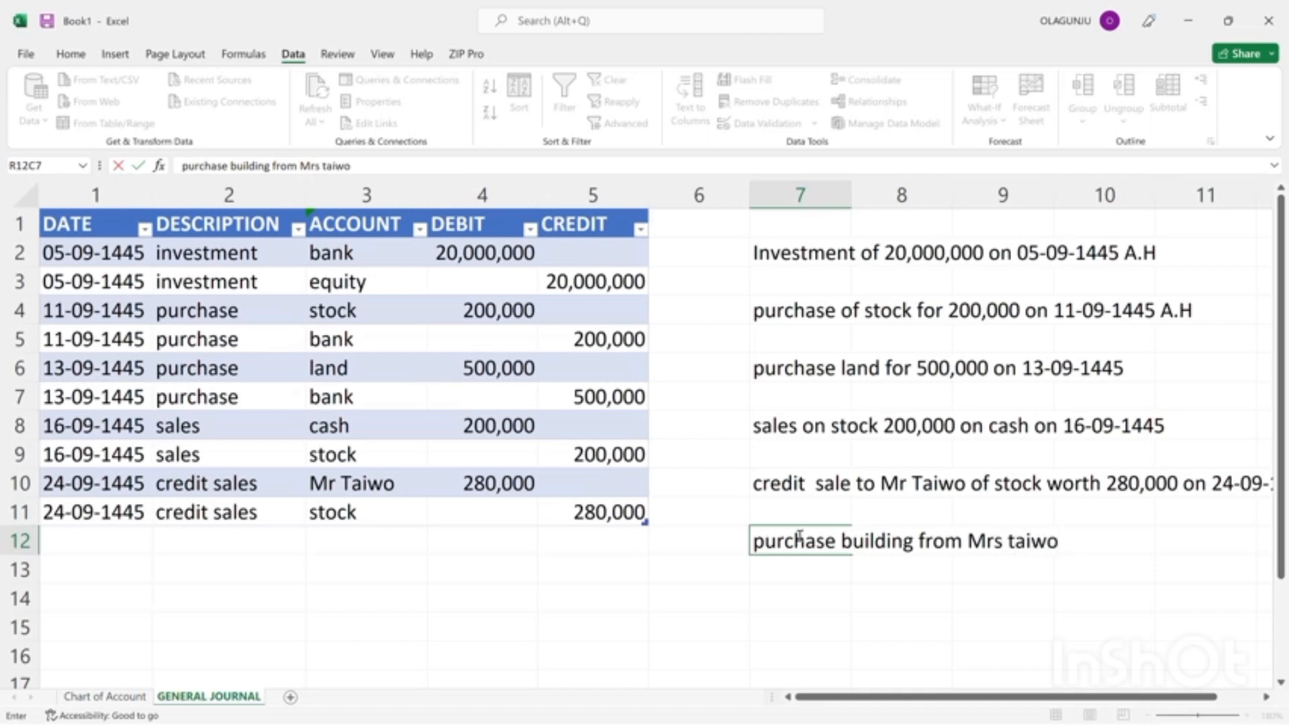
pyautogui.write(' wp')
# Continue the building purchase note with "worth 10,000,000 on credit".
pyautogui.press('BackSpace')
pyautogui.write('orth')
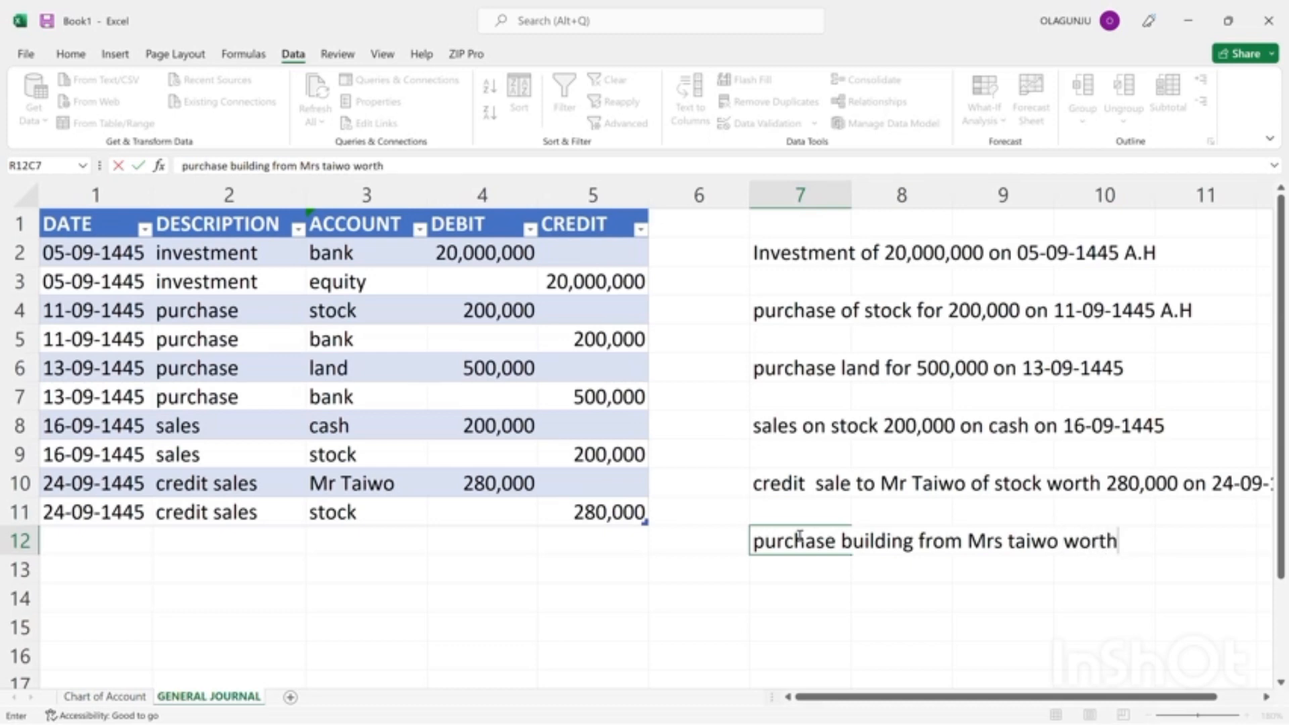
pyautogui.write(' 10,000')
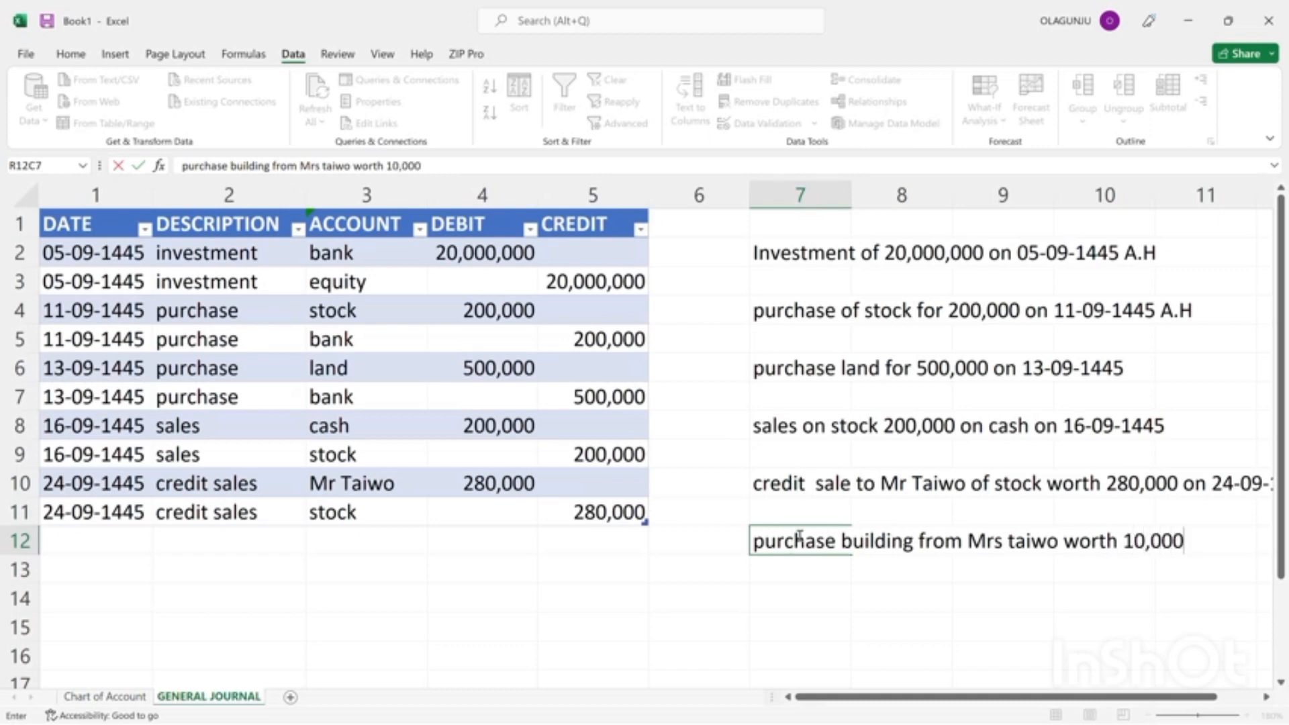
pyautogui.write(',000')
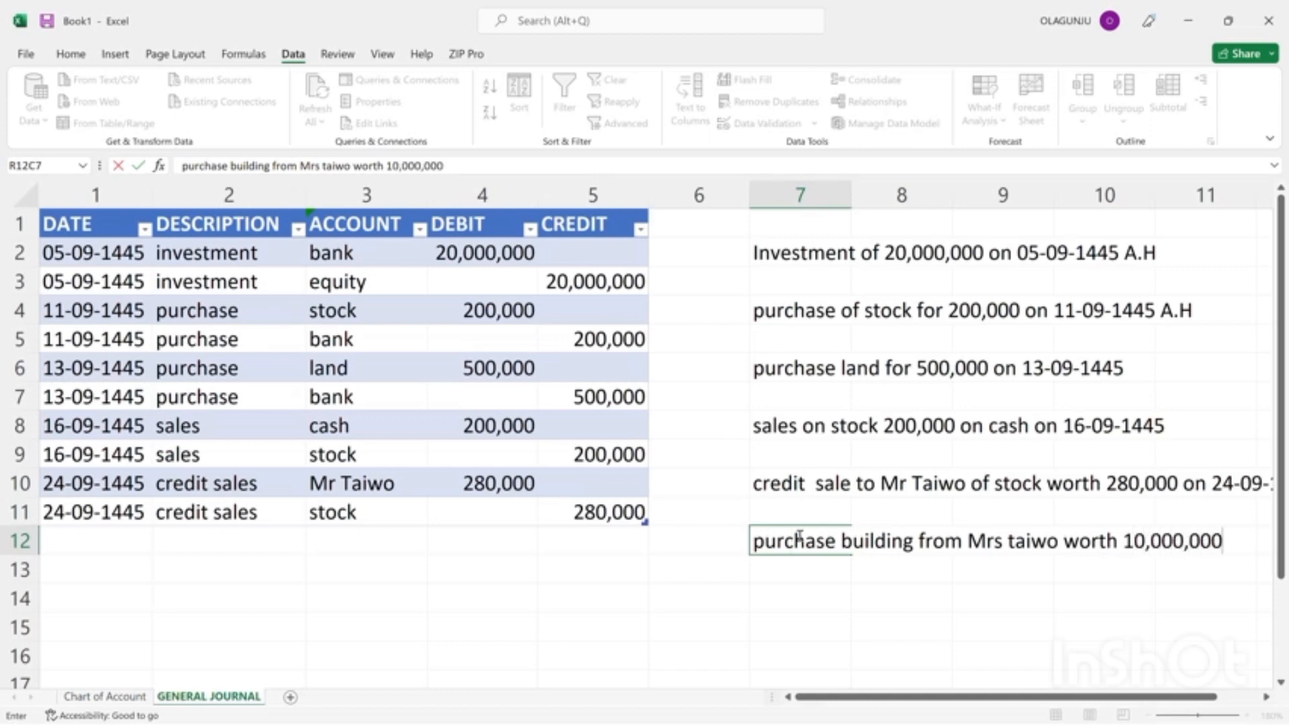
pyautogui.write(' on credit')
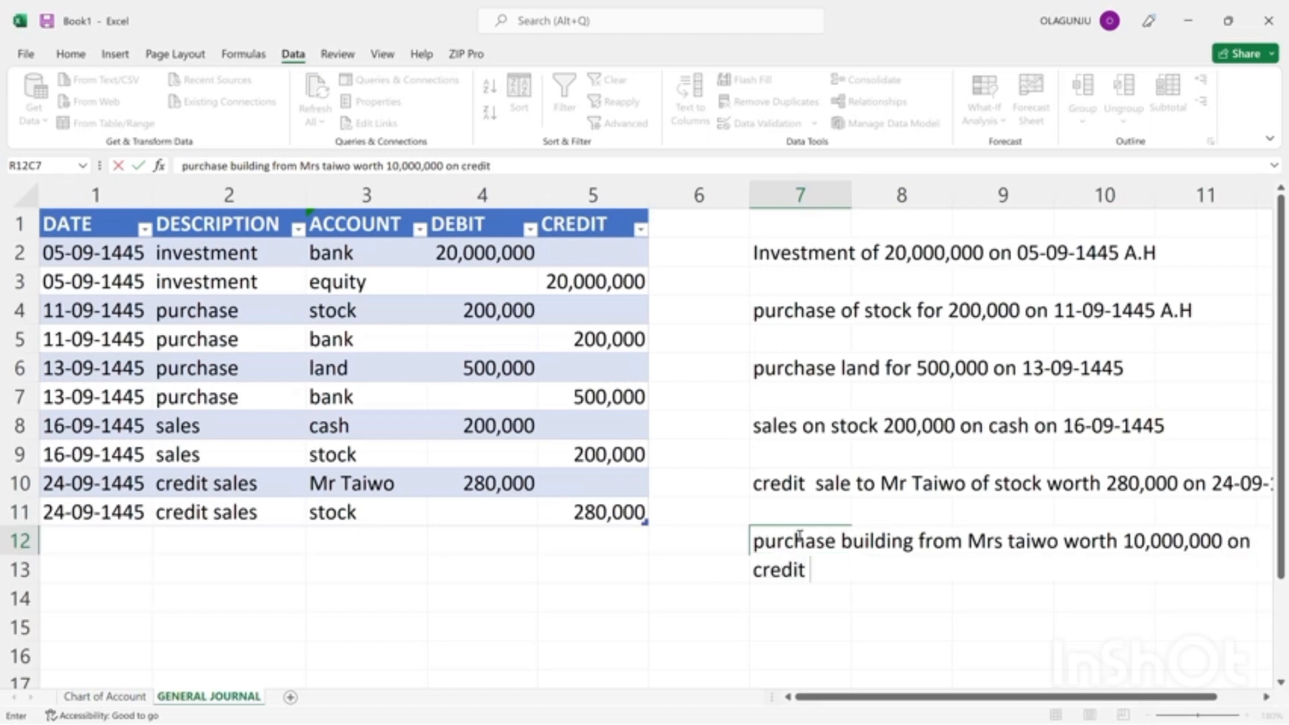
pyautogui.write(' on 12-1')
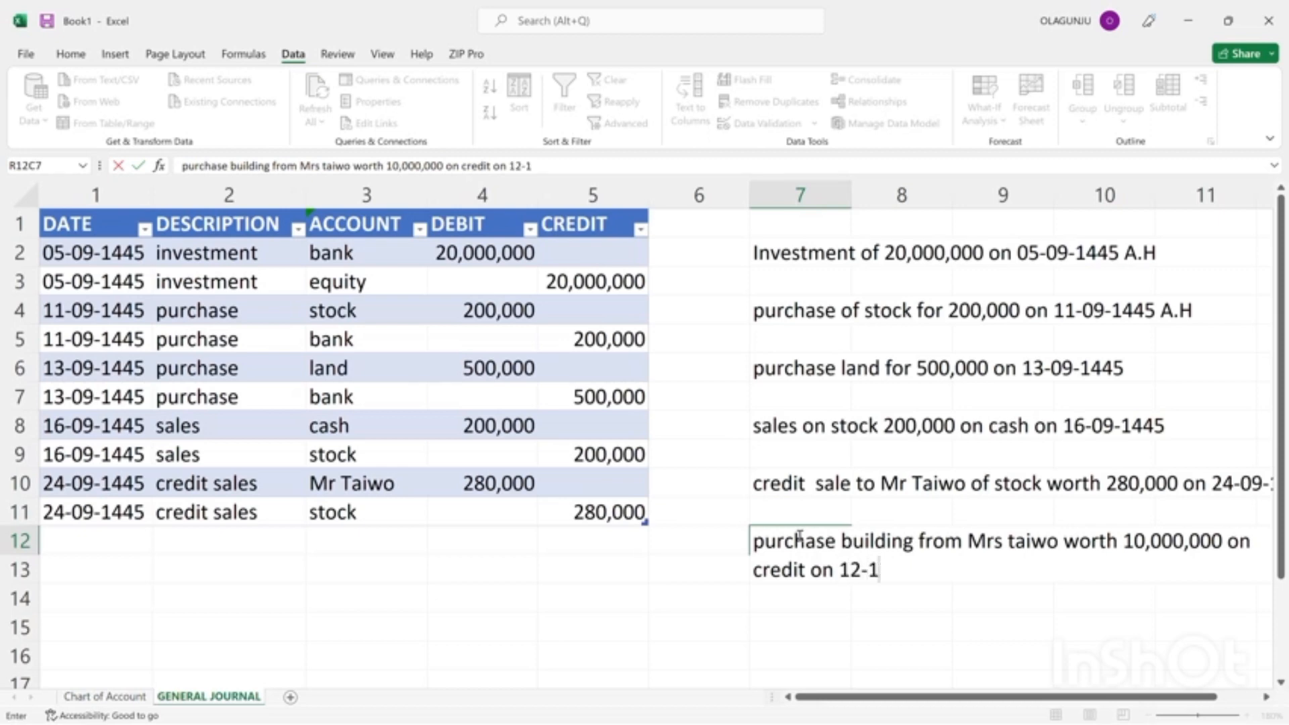
# Complete the building purchase note in row 12 with the date "on 12-10-1445 A.H".
pyautogui.write('0-1445')
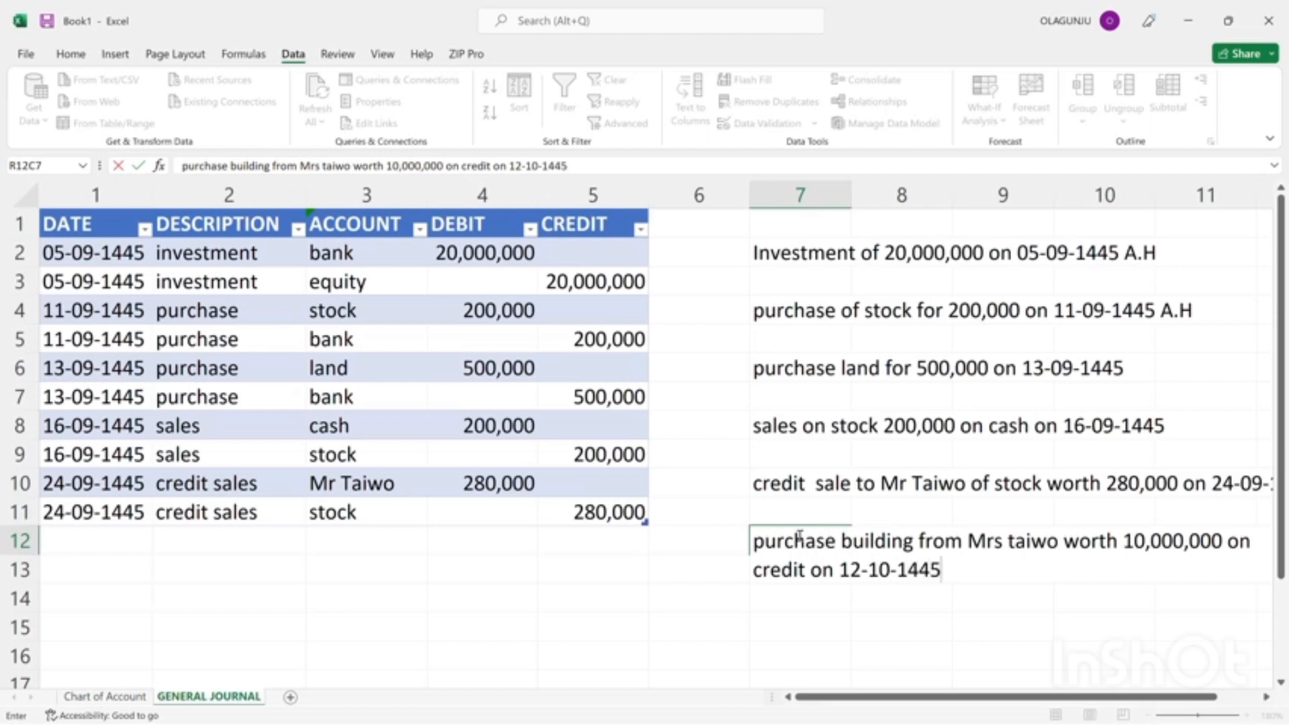
pyautogui.press('BackSpace')
pyautogui.press('BackSpace')
pyautogui.write('A.H')
pyautogui.press('Return')
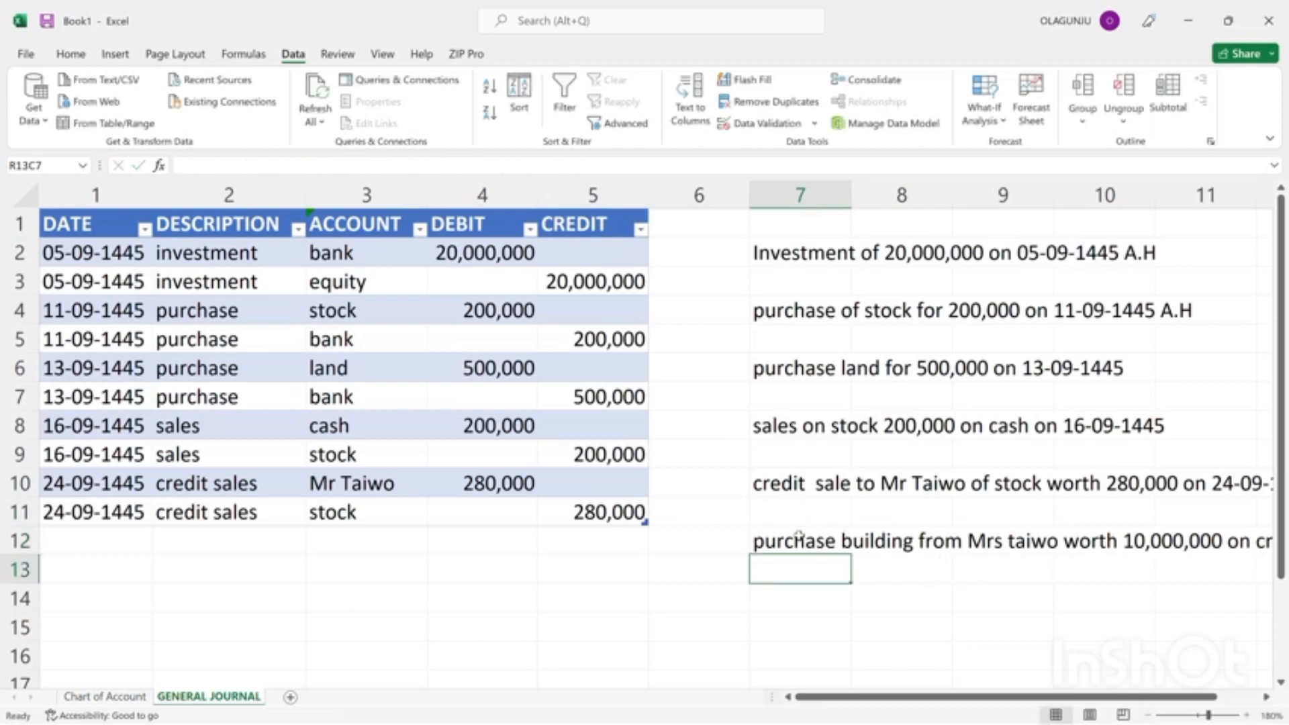
# Enter the date 12-10-1445 for a new general journal entry in row 12.
pyautogui.click(58, 546)
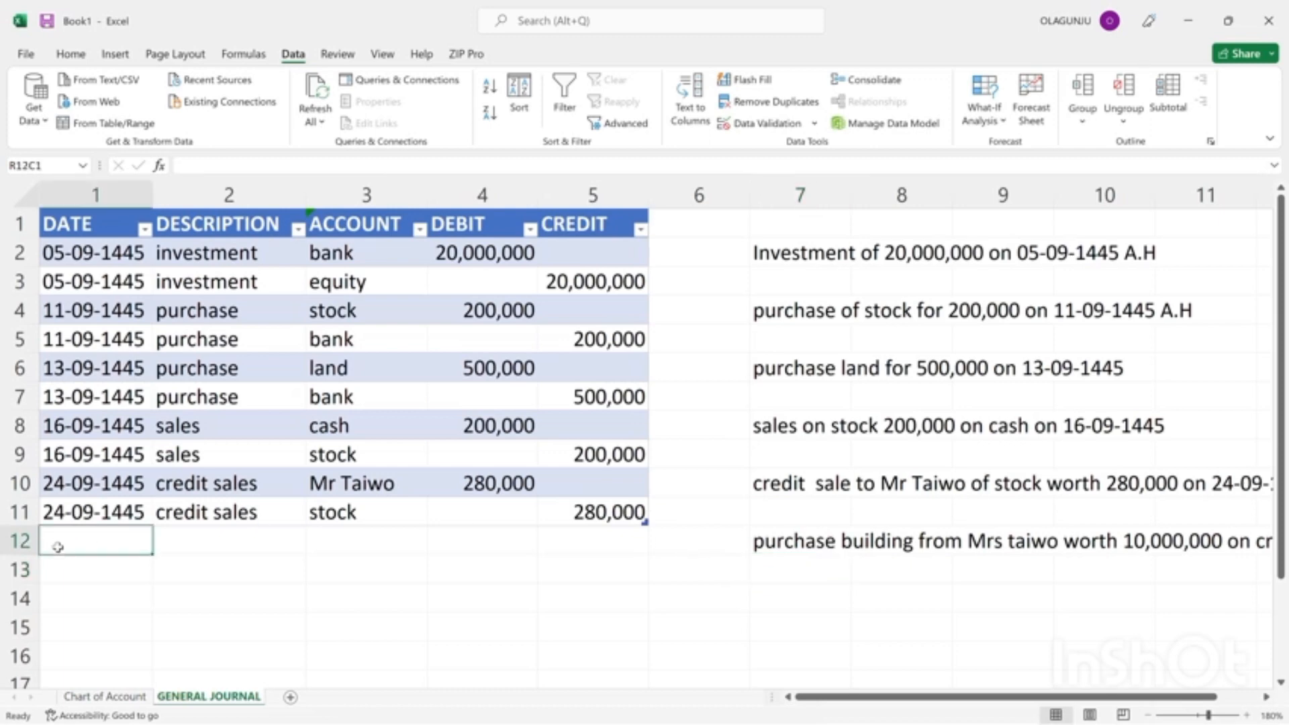
pyautogui.write('12-0')
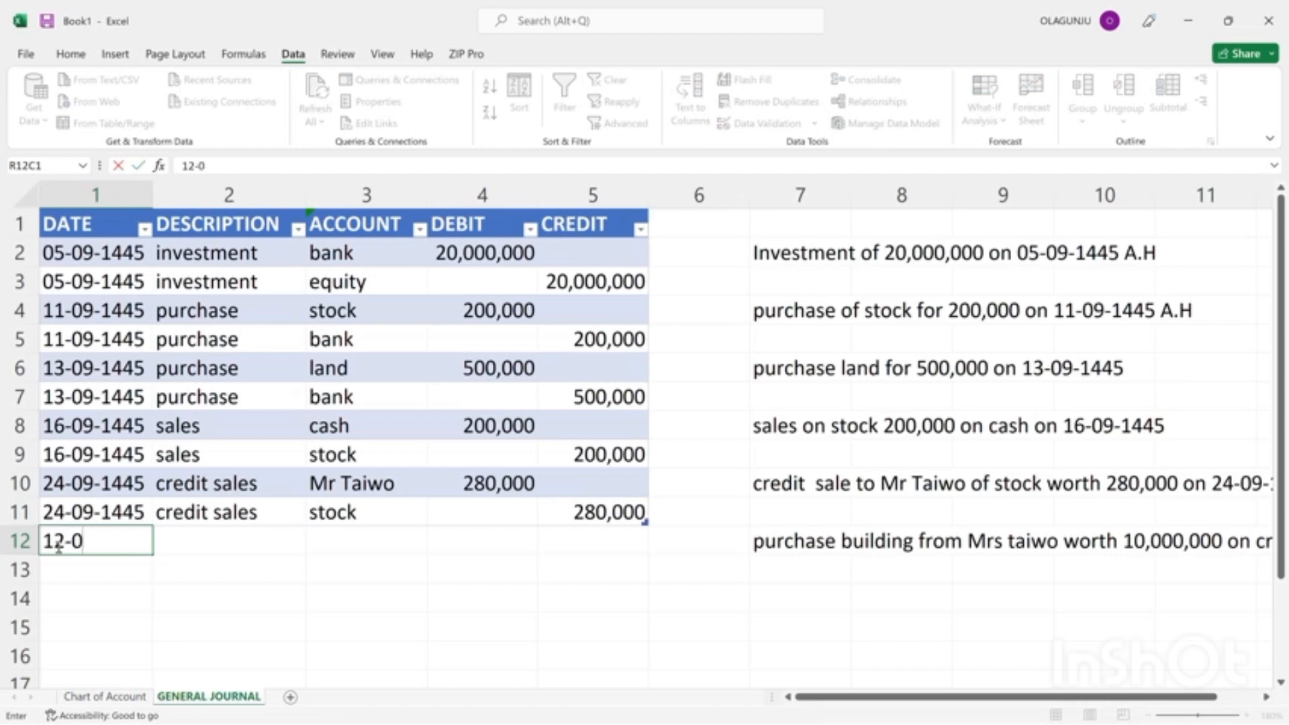
pyautogui.press('BackSpace')
pyautogui.write('12')
pyautogui.press('BackSpace')
pyautogui.write('0-1445')
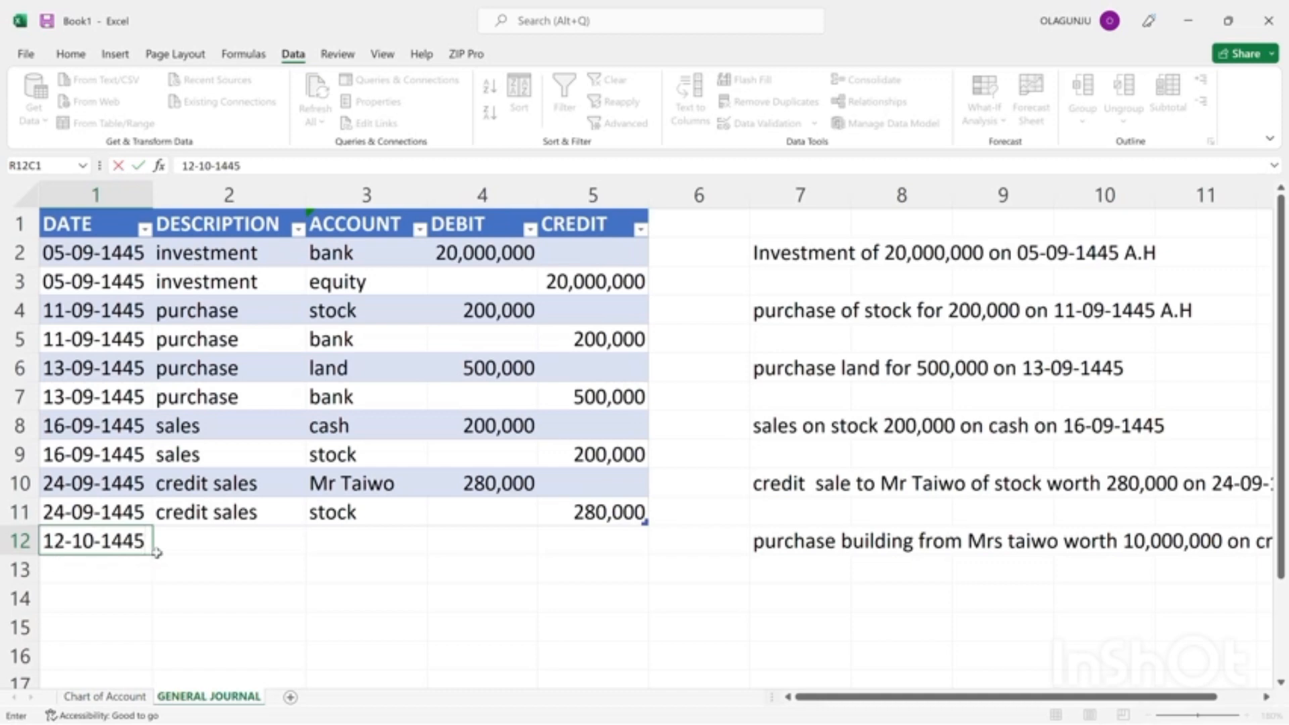
pyautogui.click(180, 540)
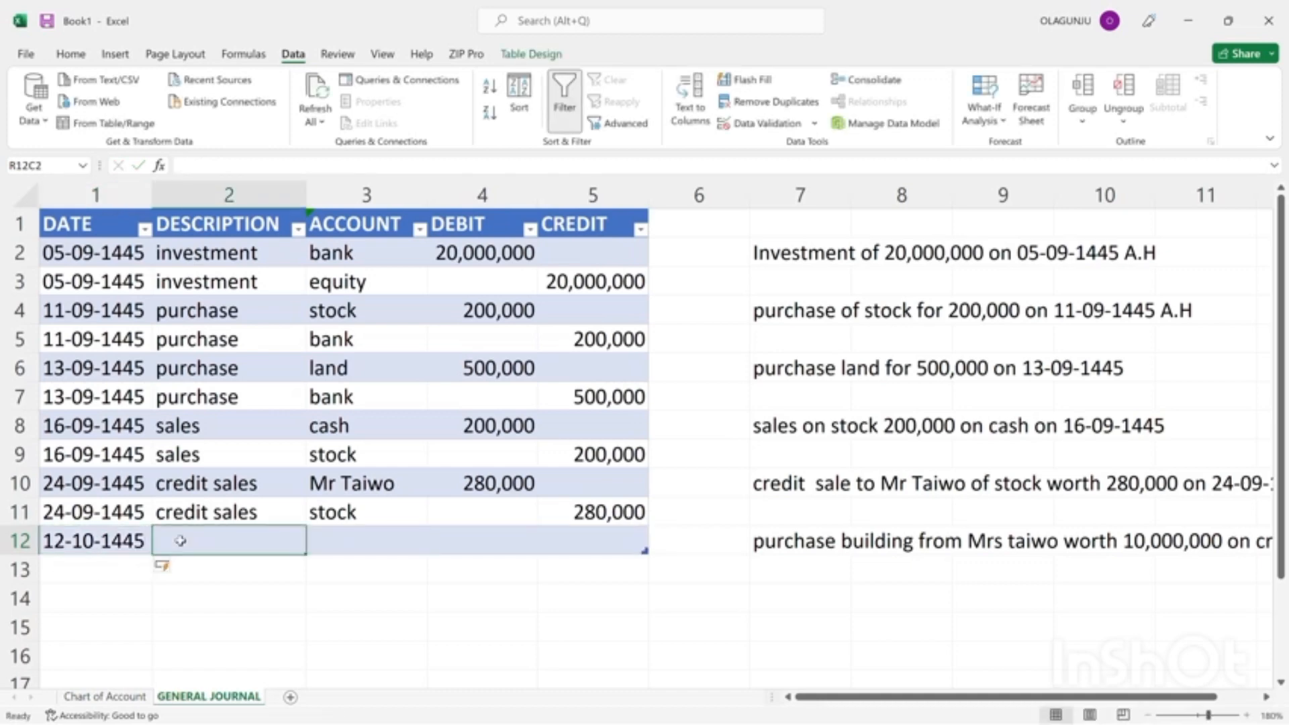
pyautogui.write('PU')
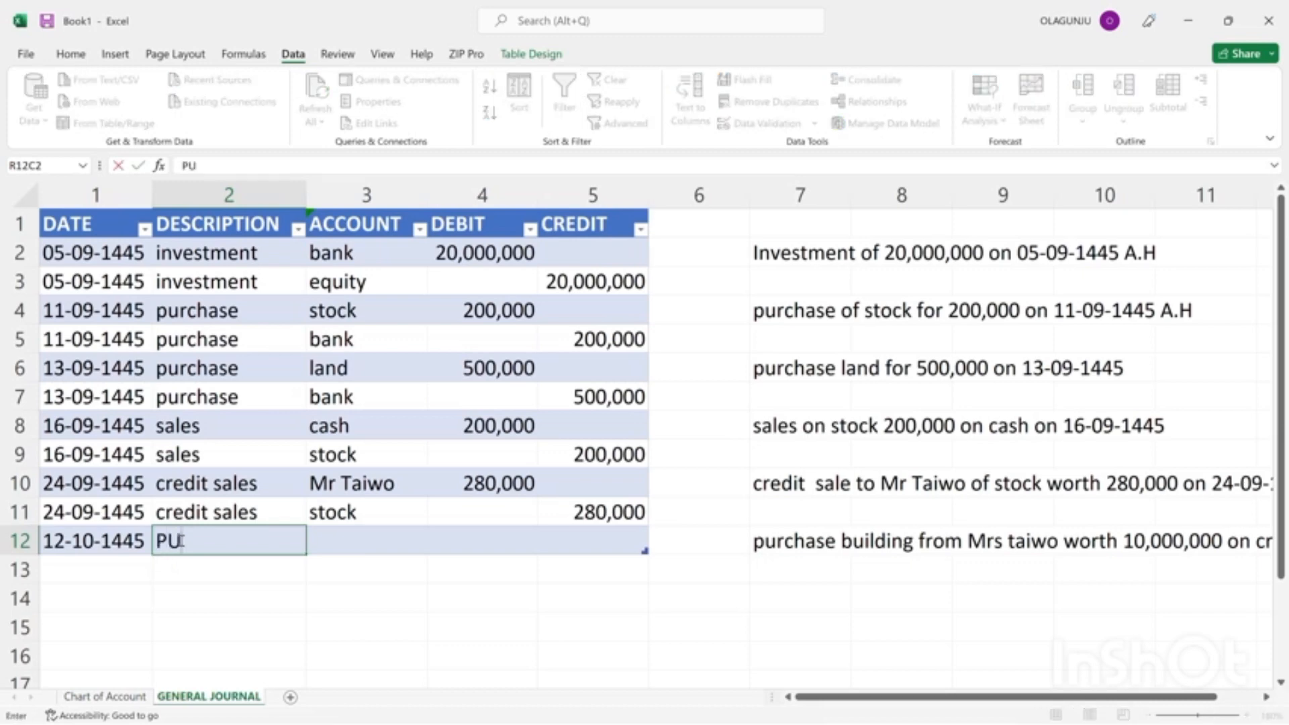
pyautogui.write('RCHASE ')
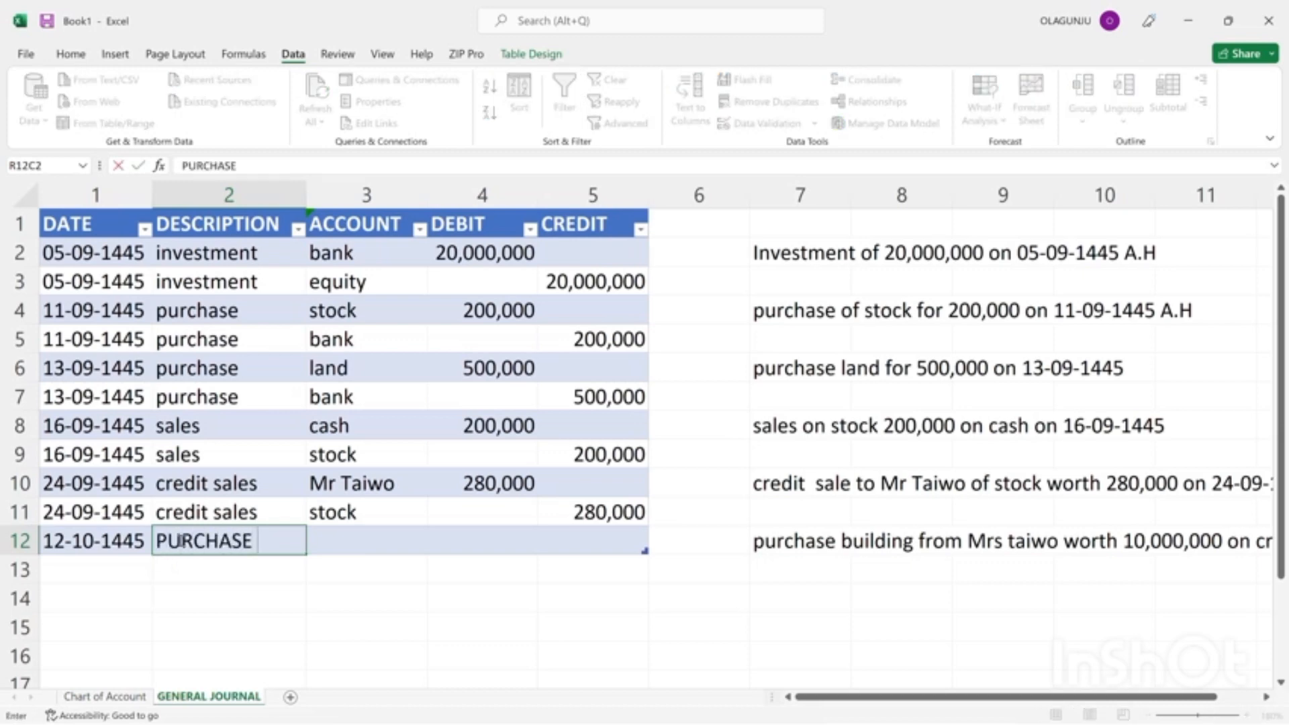
pyautogui.write('OF MAT')
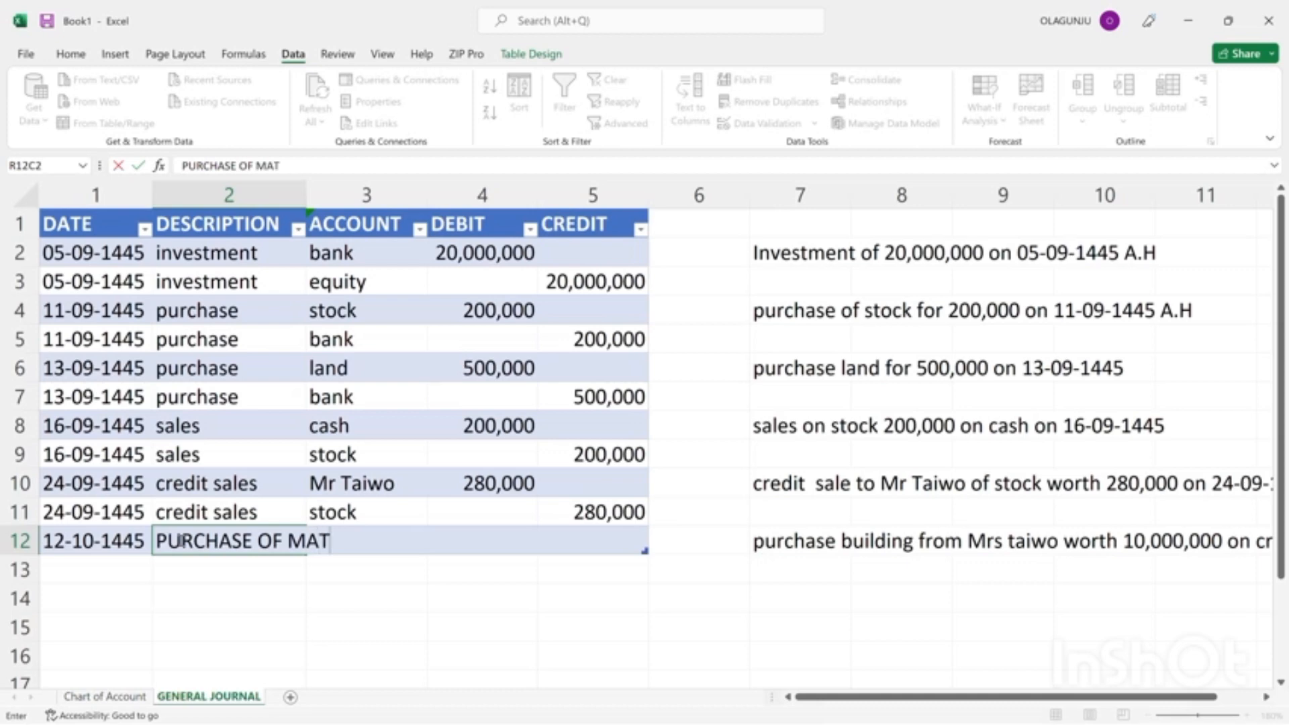
pyautogui.write('ERIAL')
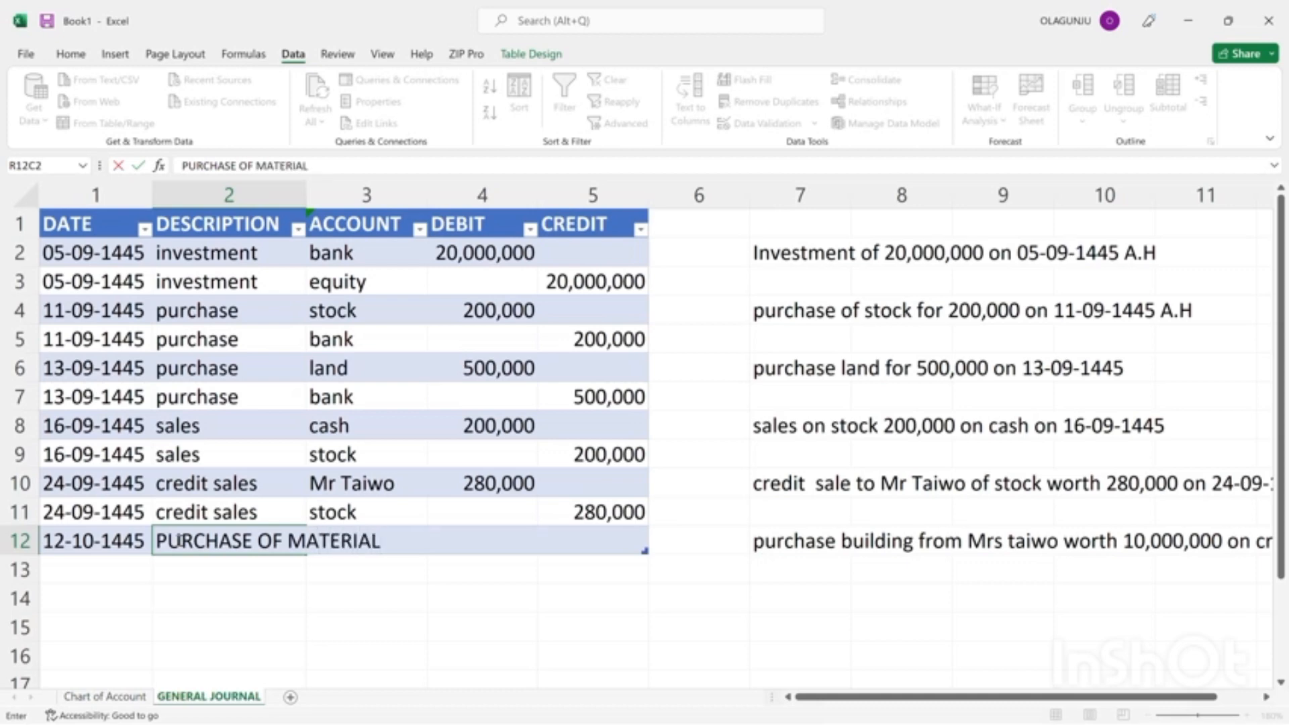
pyautogui.click(180, 541)
pyautogui.press('BackSpace')
pyautogui.press('BackSpace')
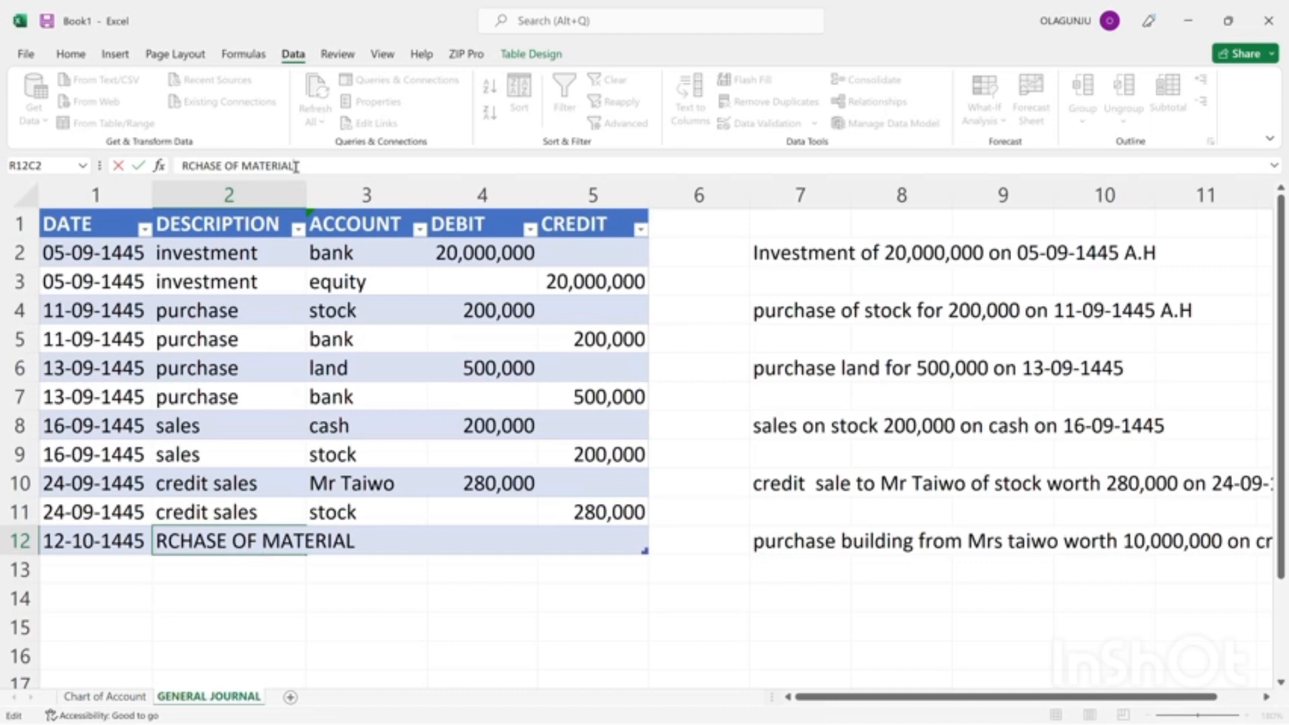
pyautogui.press('BackSpace')
pyautogui.press('BackSpace')
pyautogui.press('BackSpace')
pyautogui.press('BackSpace')
pyautogui.press('BackSpace')
pyautogui.press('BackSpace')
pyautogui.press('BackSpace')
pyautogui.press('BackSpace')
pyautogui.press('BackSpace')
pyautogui.press('BackSpace')
pyautogui.press('BackSpace')
pyautogui.press('BackSpace')
pyautogui.press('BackSpace')
pyautogui.press('BackSpace')
pyautogui.press('BackSpace')
pyautogui.press('BackSpace')
pyautogui.press('BackSpace')
pyautogui.press('BackSpace')
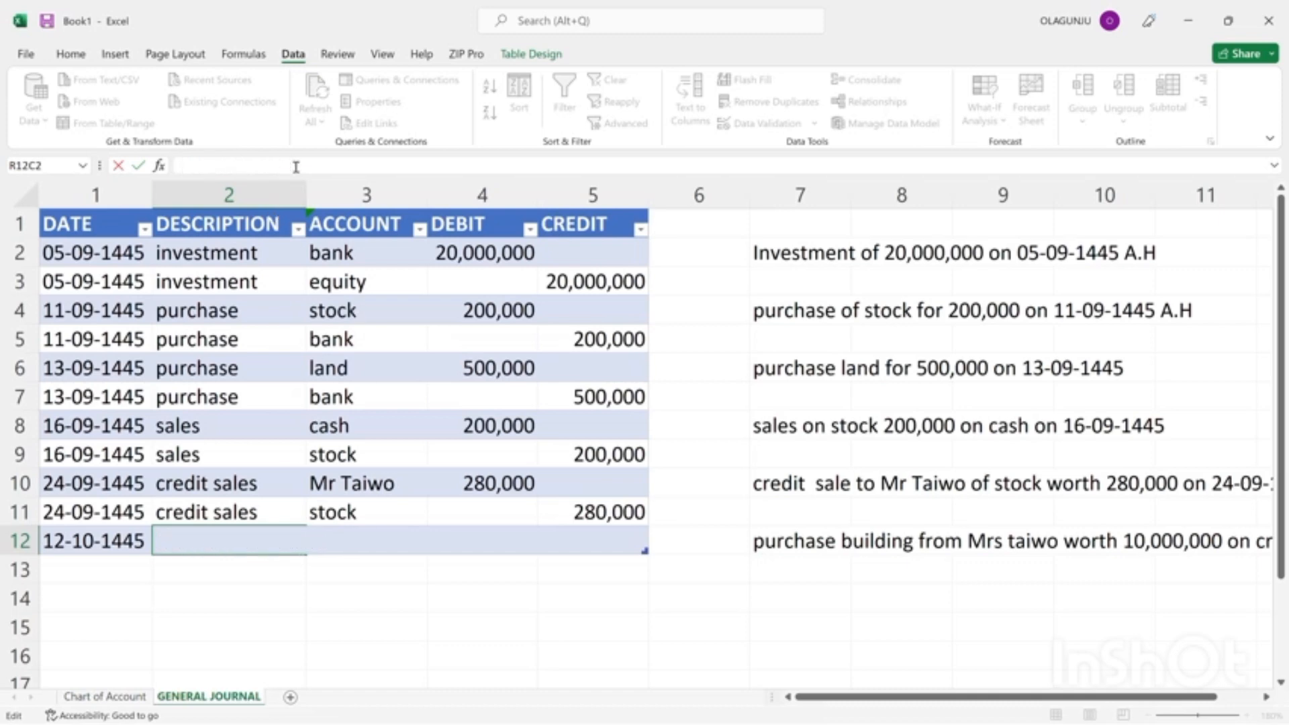
# Set the description of the row 12 journal entry to "Purchase of material".
pyautogui.write('Purchase of')
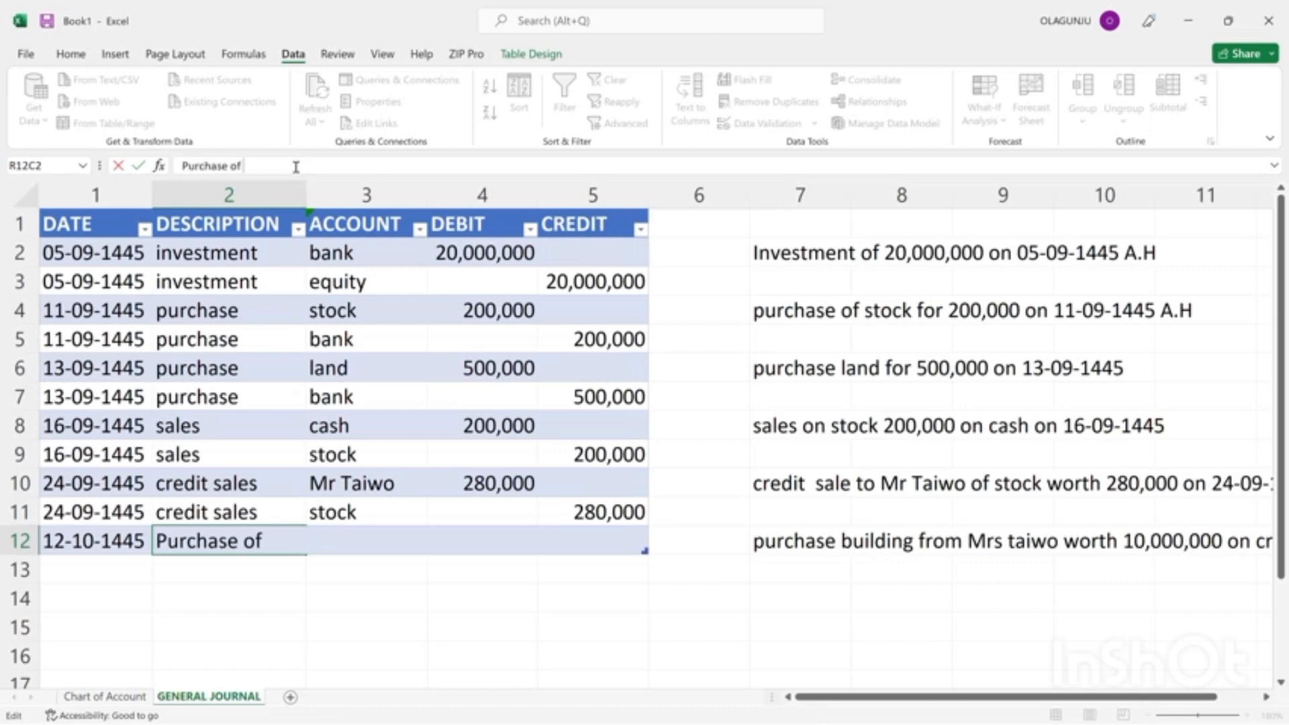
pyautogui.write(' material')
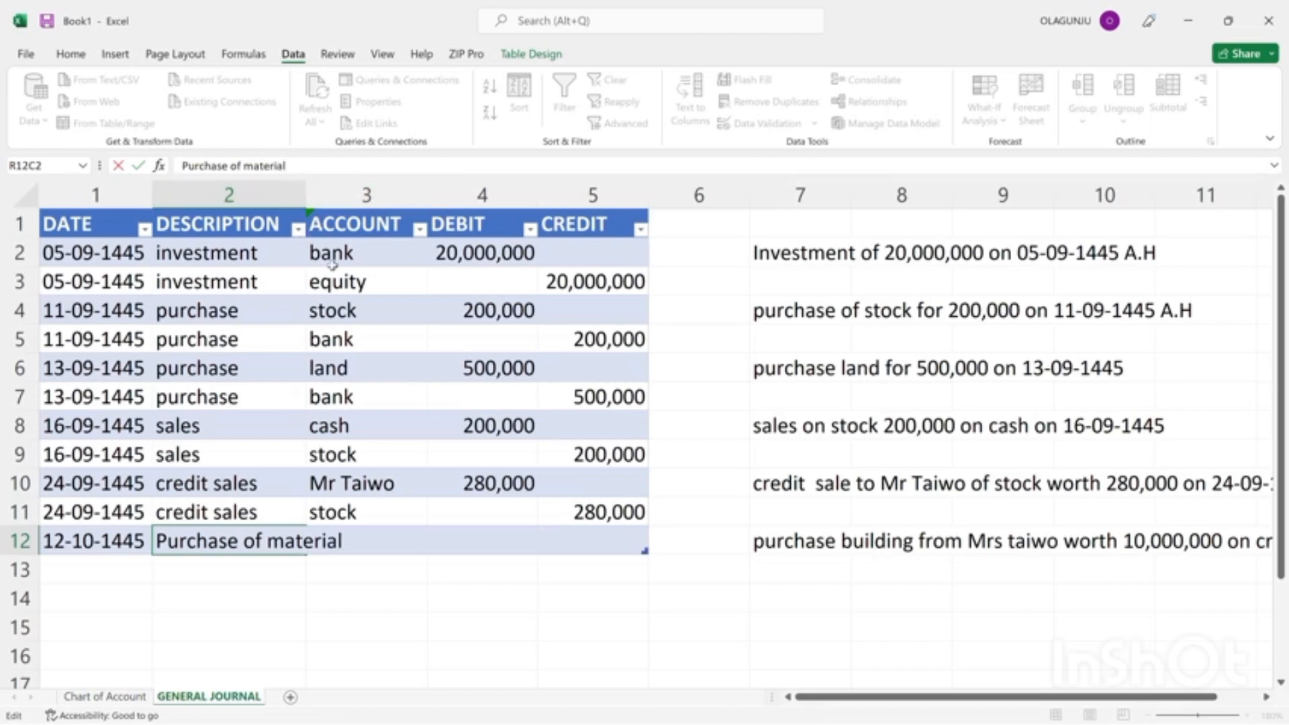
pyautogui.click(280, 254)
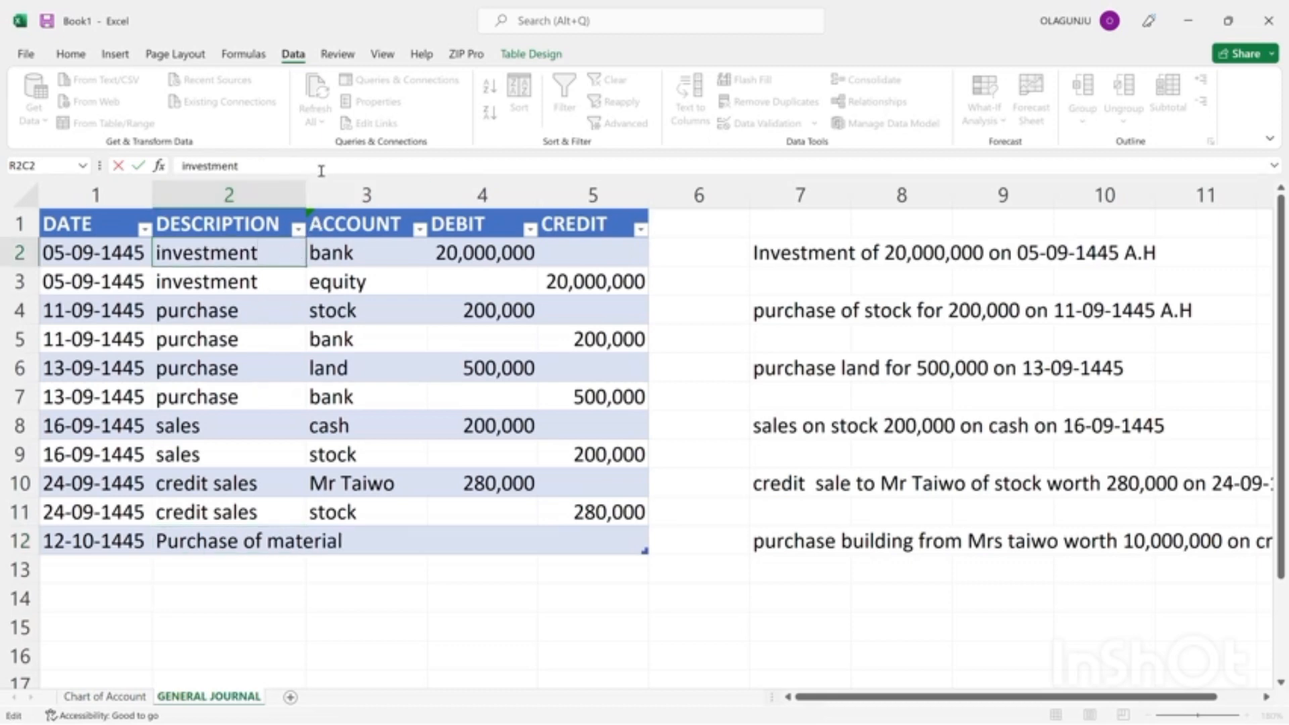
# Fit the description column's width to its contents and select the account cell of row 12.
pyautogui.click(311, 196)
pyautogui.moveTo(311, 195)
pyautogui.mouseDown()
pyautogui.moveTo(284, 195)
pyautogui.moveTo(300, 195)
pyautogui.mouseUp()
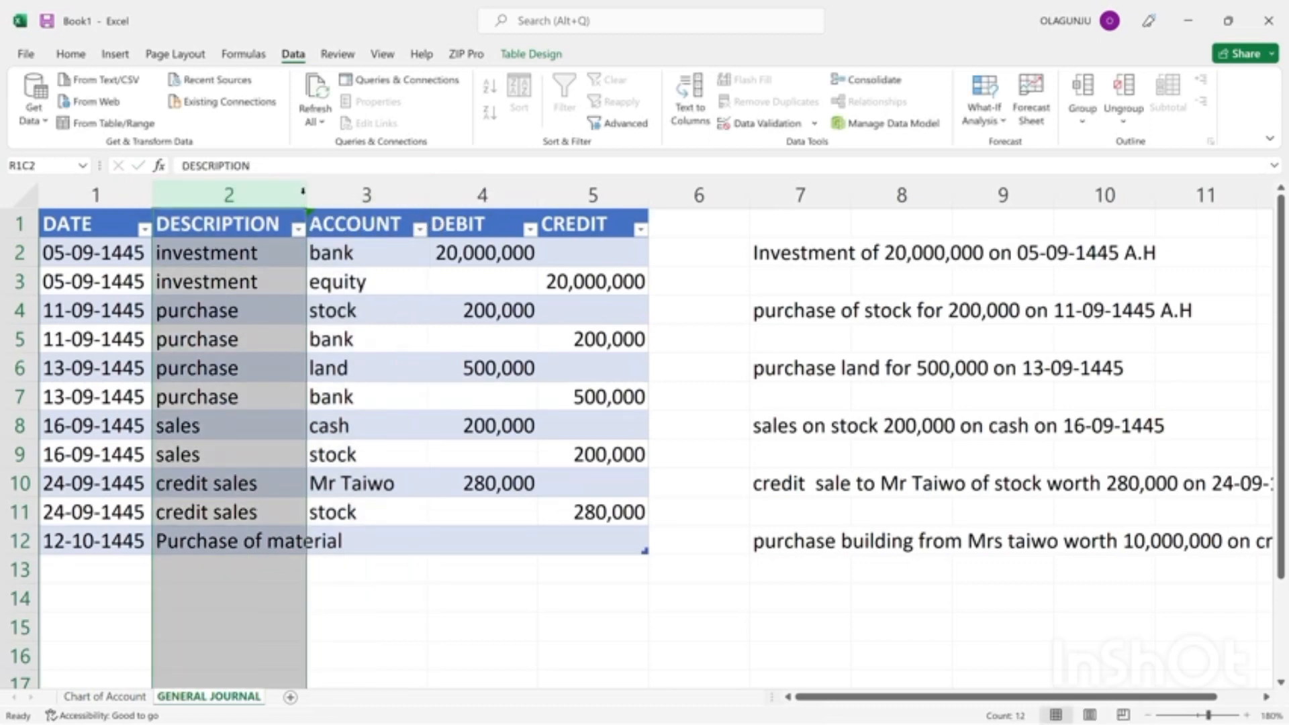
pyautogui.doubleClick(302, 195)
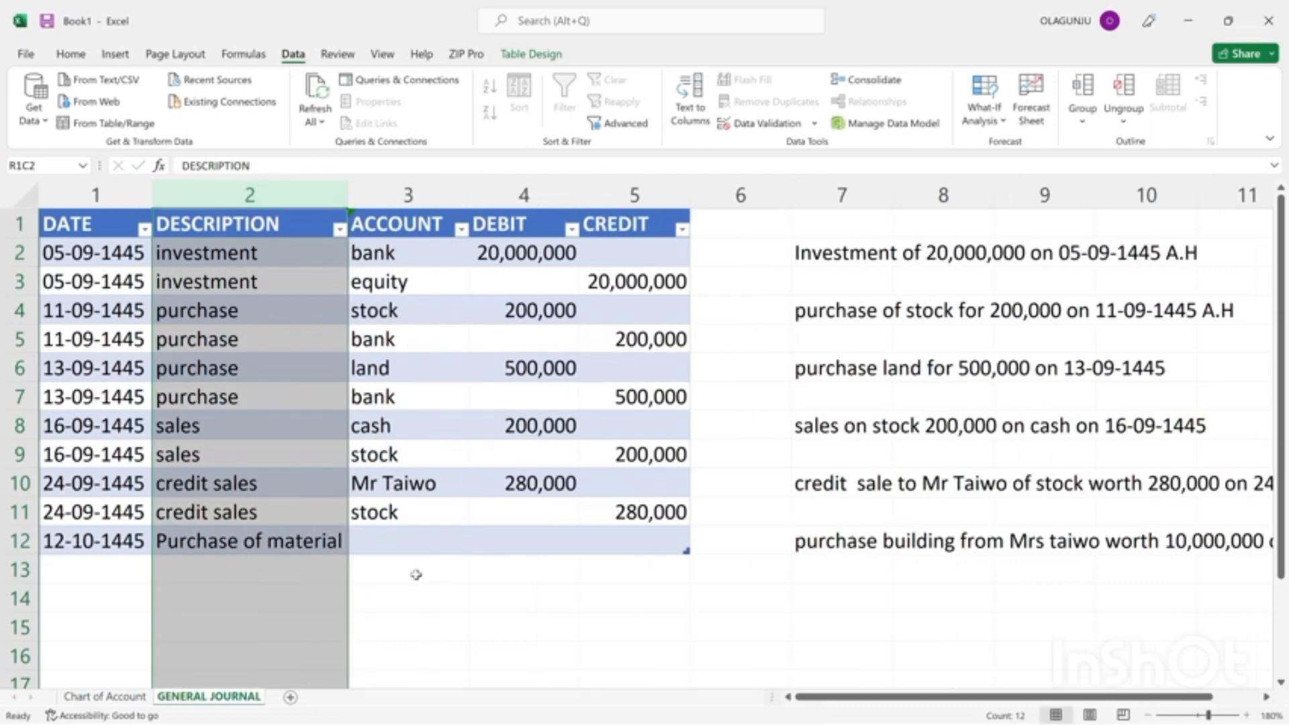
pyautogui.click(401, 547)
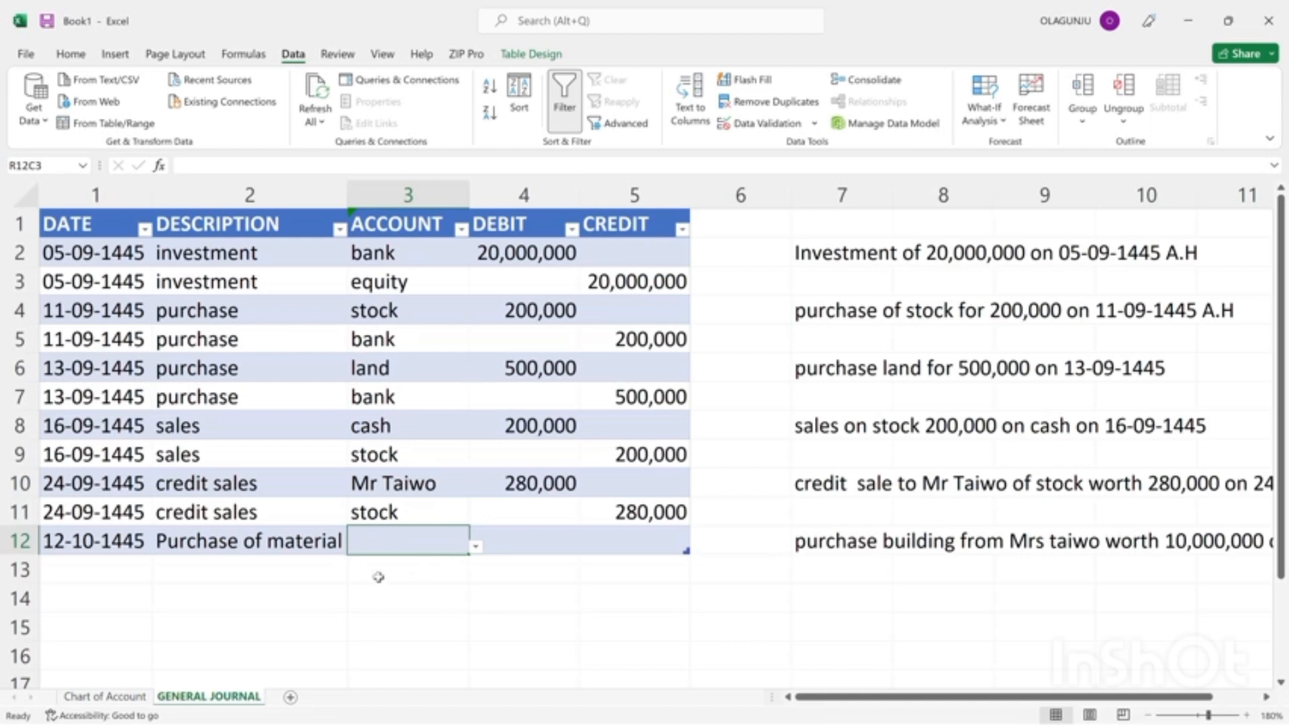
# Add "building" and the building seller's name as individual accounts in rows 8 and 9 of the Chart of Account sheet.
pyautogui.click(92, 695)
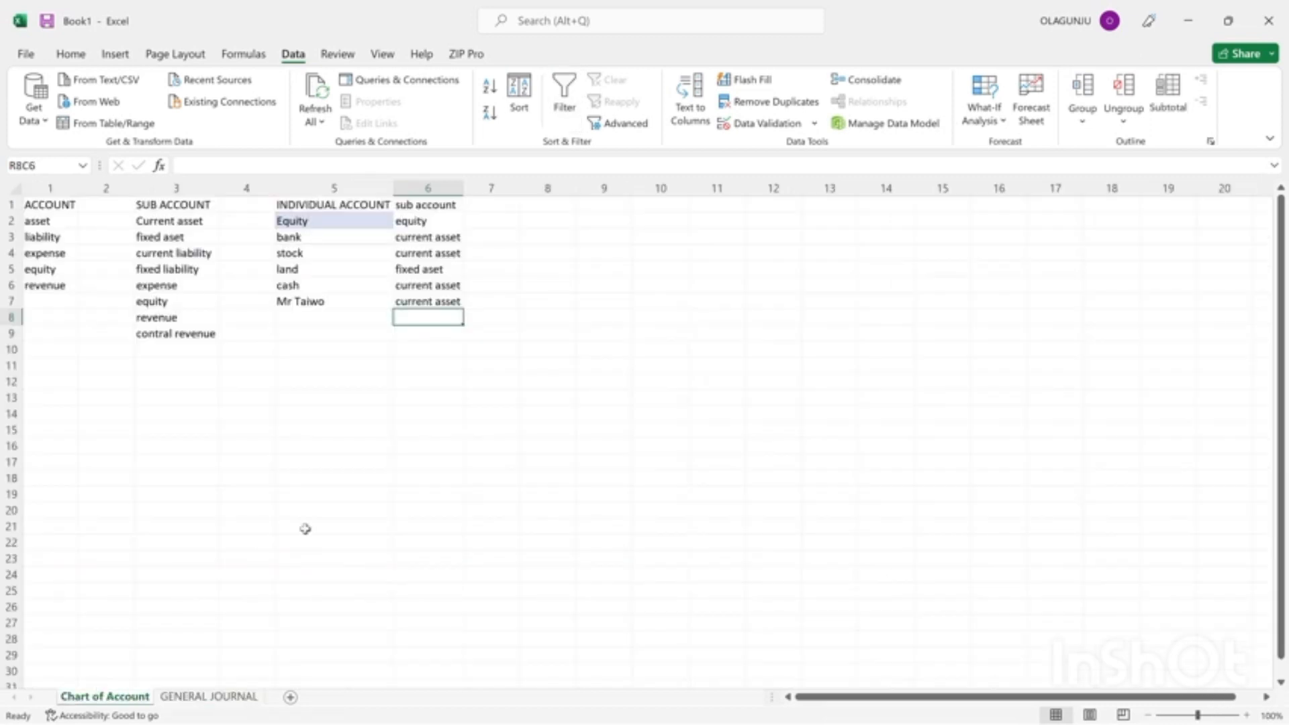
pyautogui.click(289, 316)
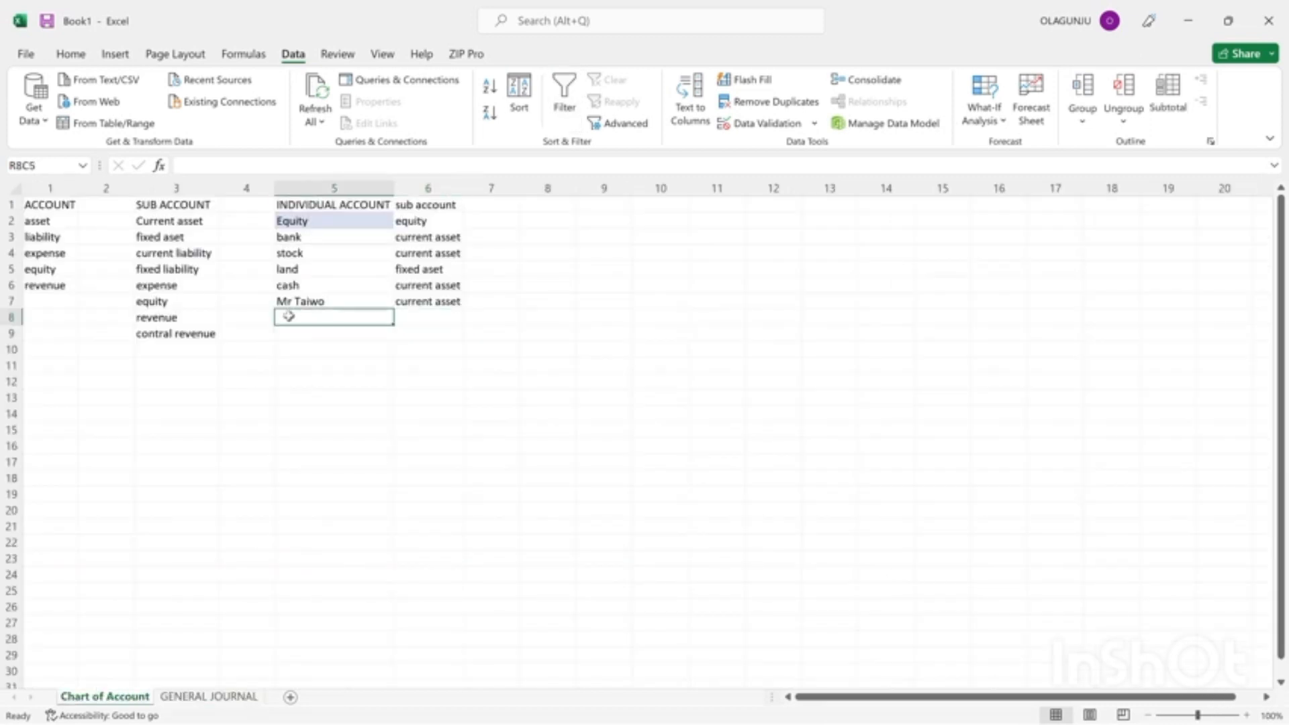
pyautogui.write('bul')
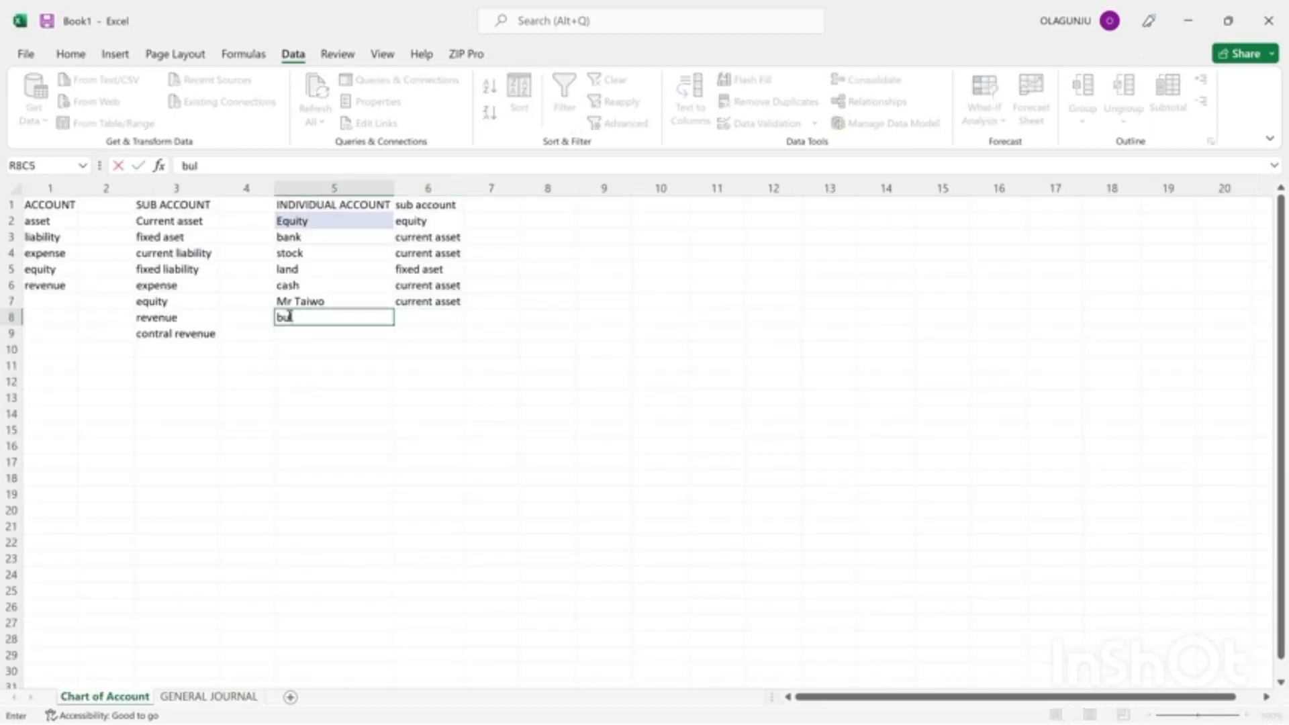
pyautogui.press('BackSpace')
pyautogui.write('ilding')
pyautogui.press('Return')
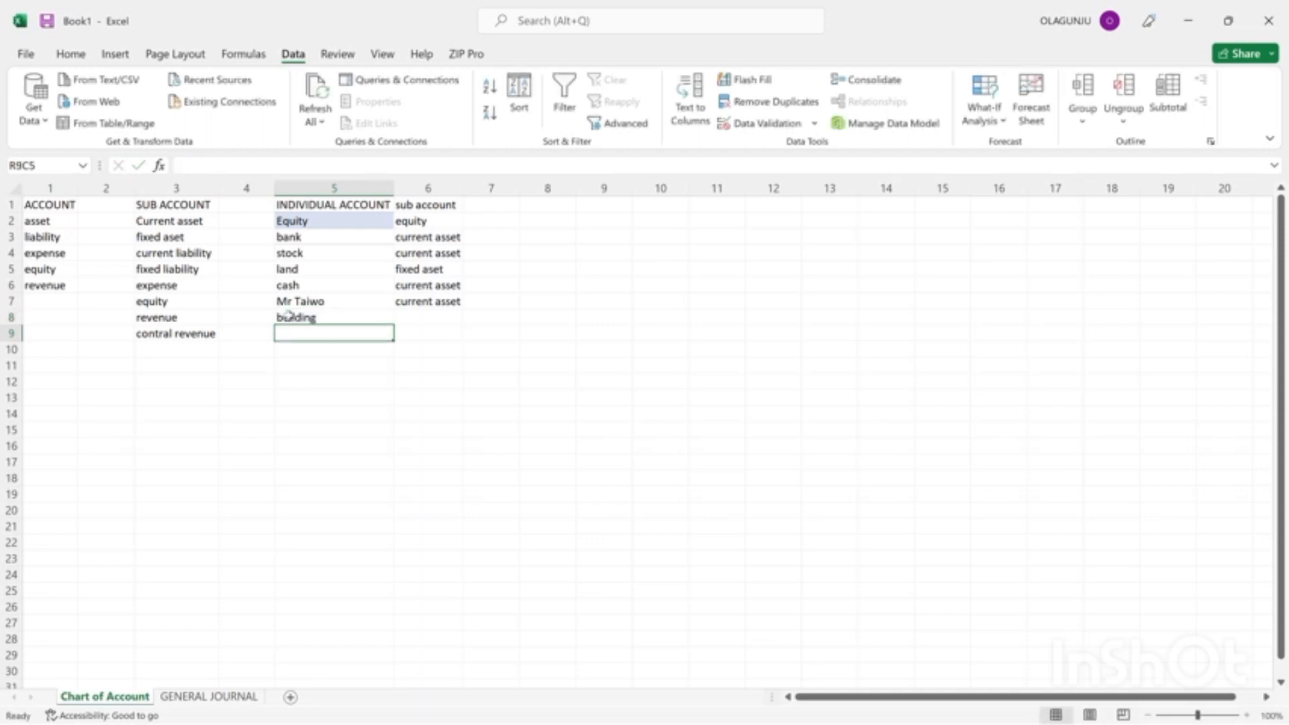
pyautogui.write('mr')
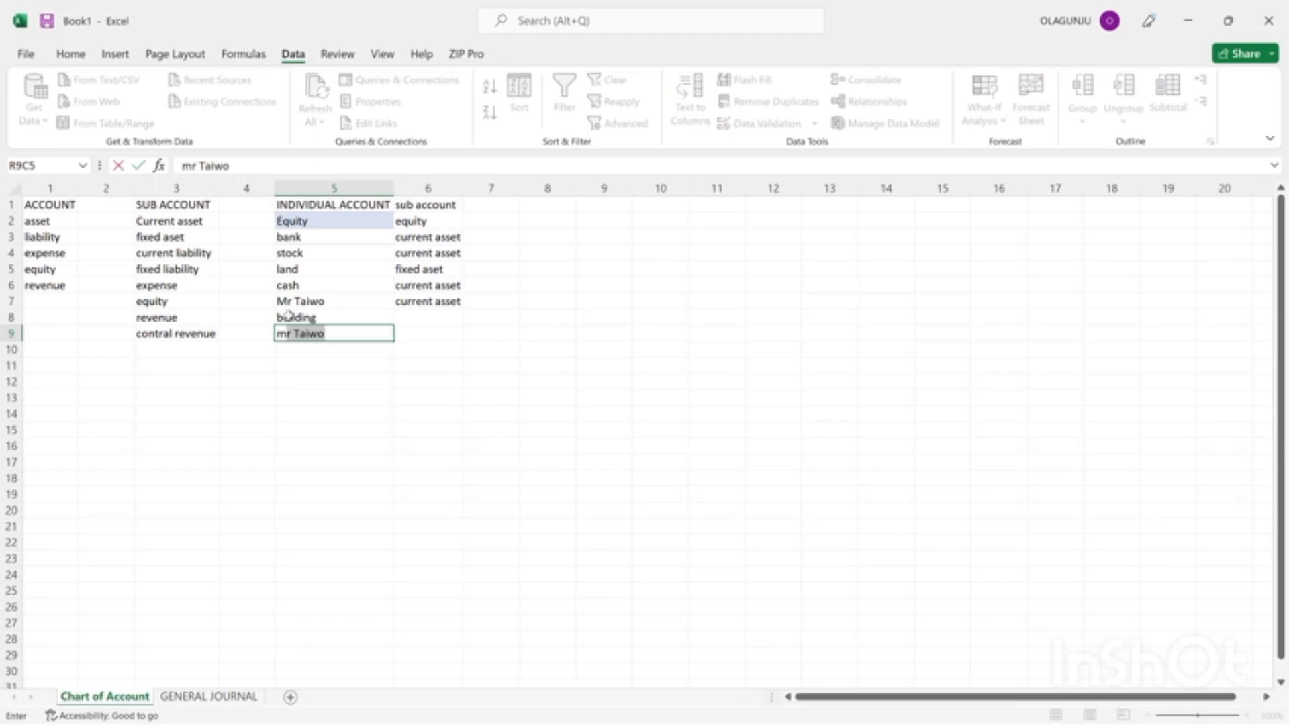
pyautogui.write('s taiwo')
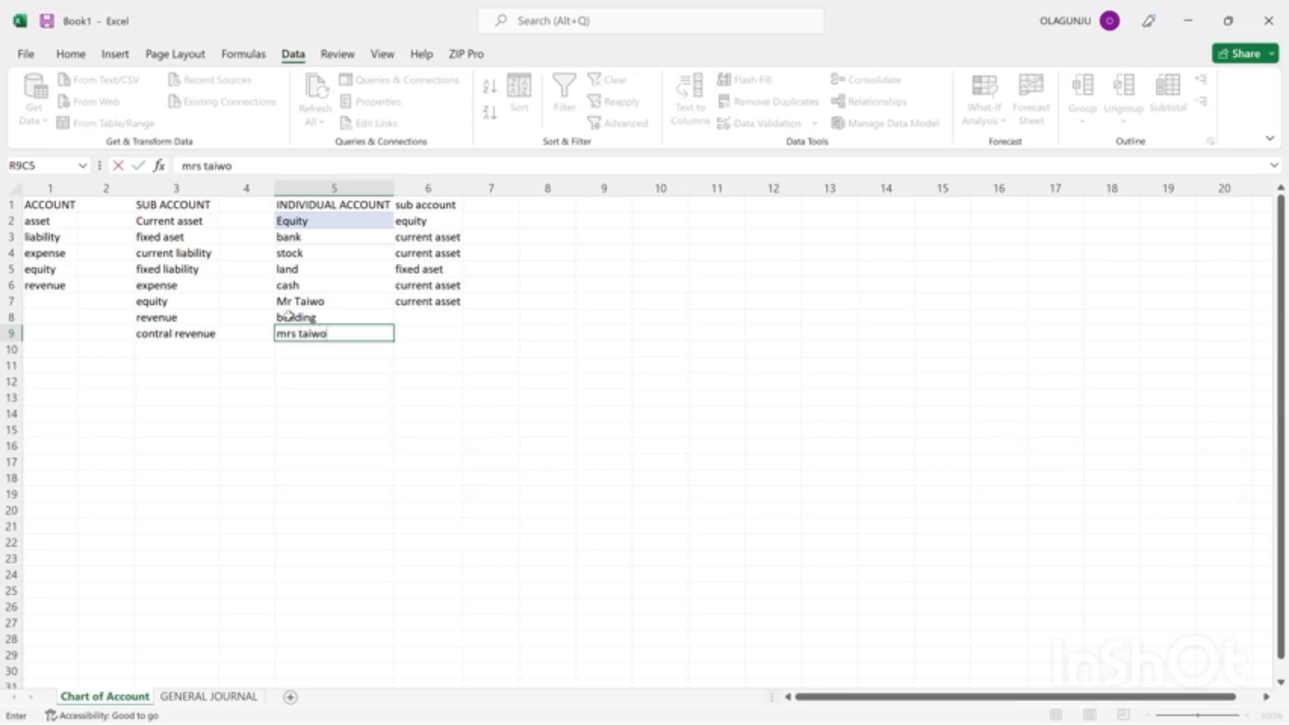
pyautogui.press('Tab')
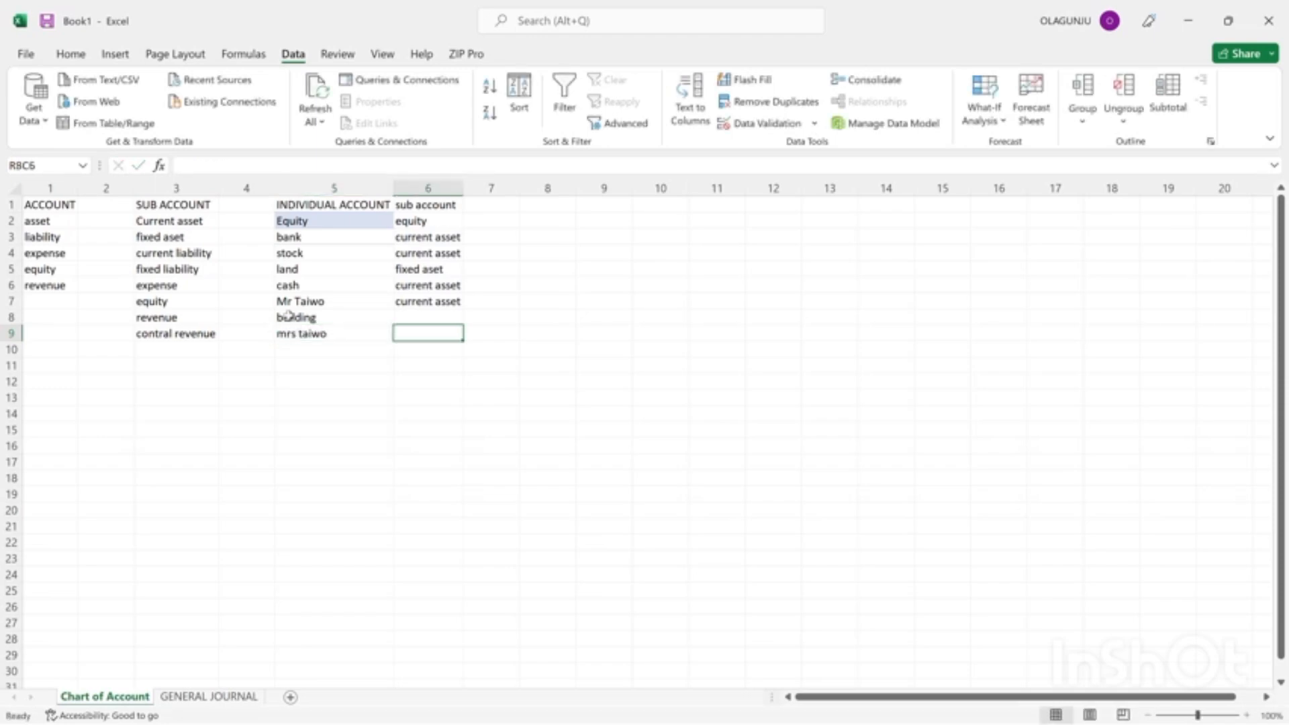
# Assign the building account the sub account "fixed aset" by copying it from the land account's row.
pyautogui.press('Up')
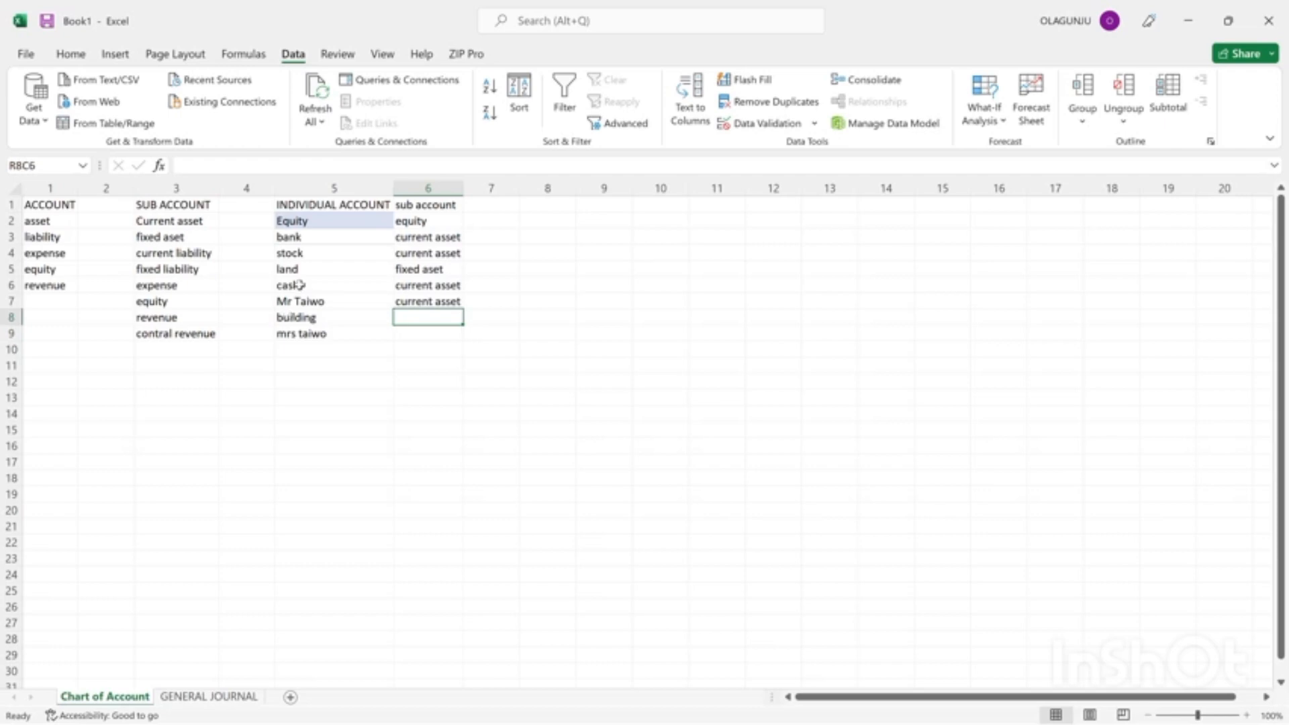
pyautogui.click(416, 269)
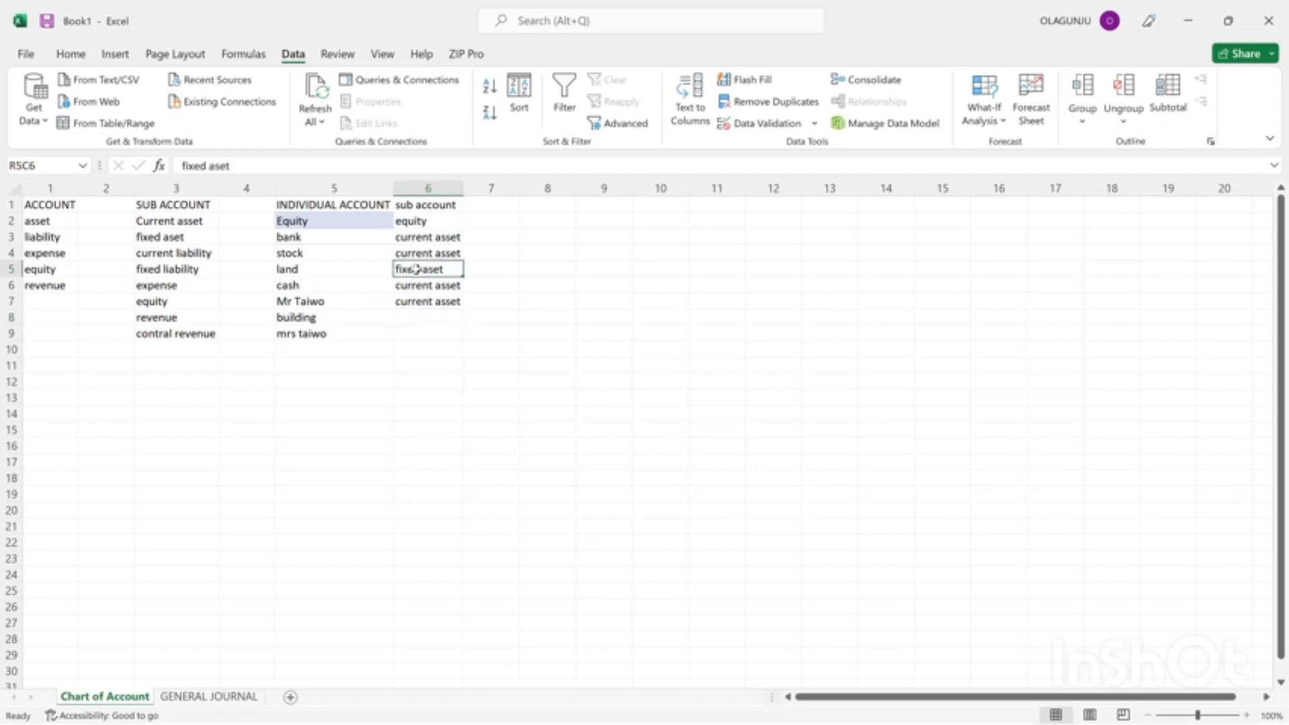
pyautogui.hotkey('ctrl', 'c')
pyautogui.click(419, 315)
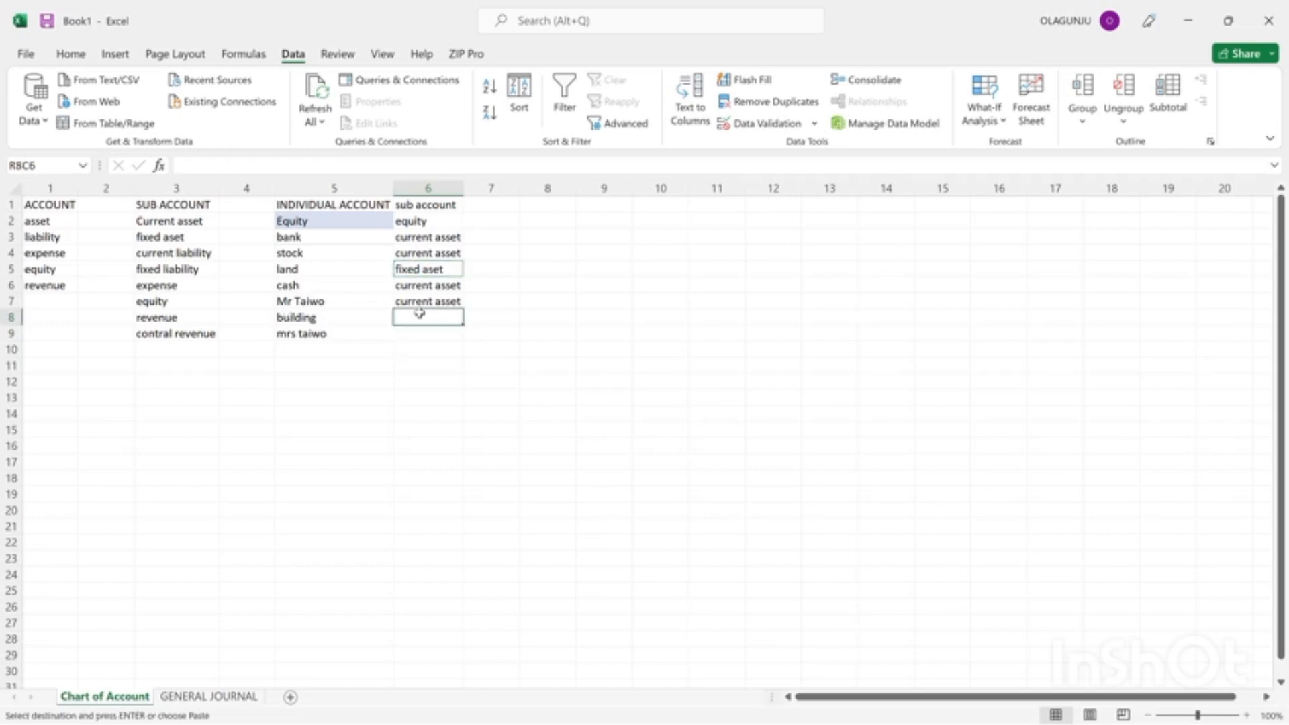
pyautogui.hotkey('ctrl', 'v')
# Assign the building seller's account in row 9 the sub account "current liability", copied from the SUB ACCOUNT list.
pyautogui.click(406, 335)
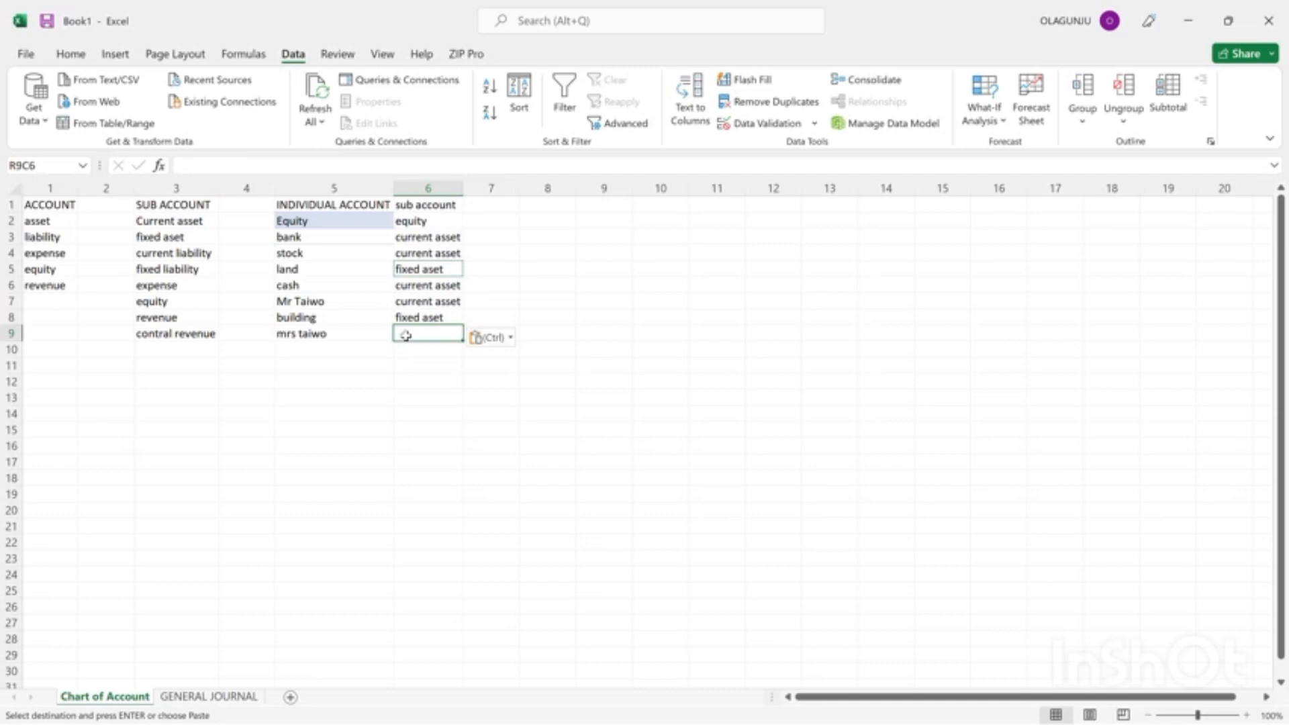
pyautogui.write('c')
pyautogui.press('BackSpace')
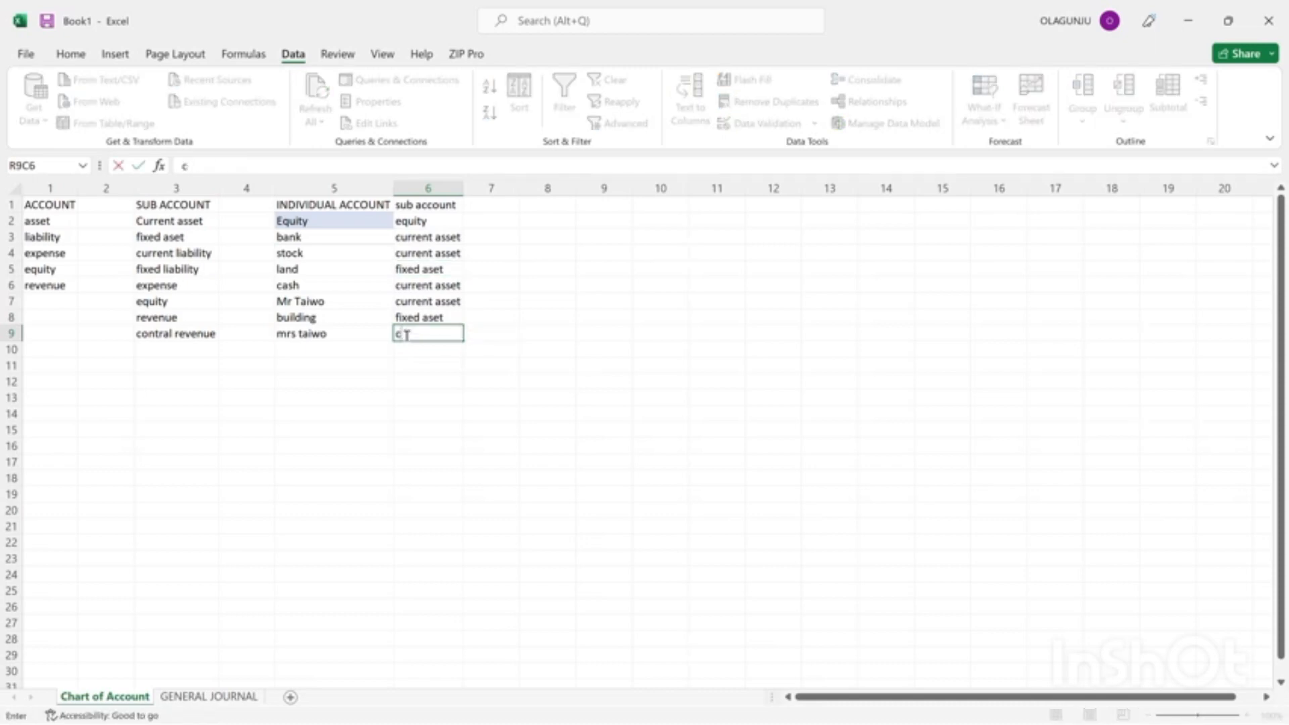
pyautogui.press('BackSpace')
pyautogui.click(159, 254)
pyautogui.hotkey('ctrl', 'c')
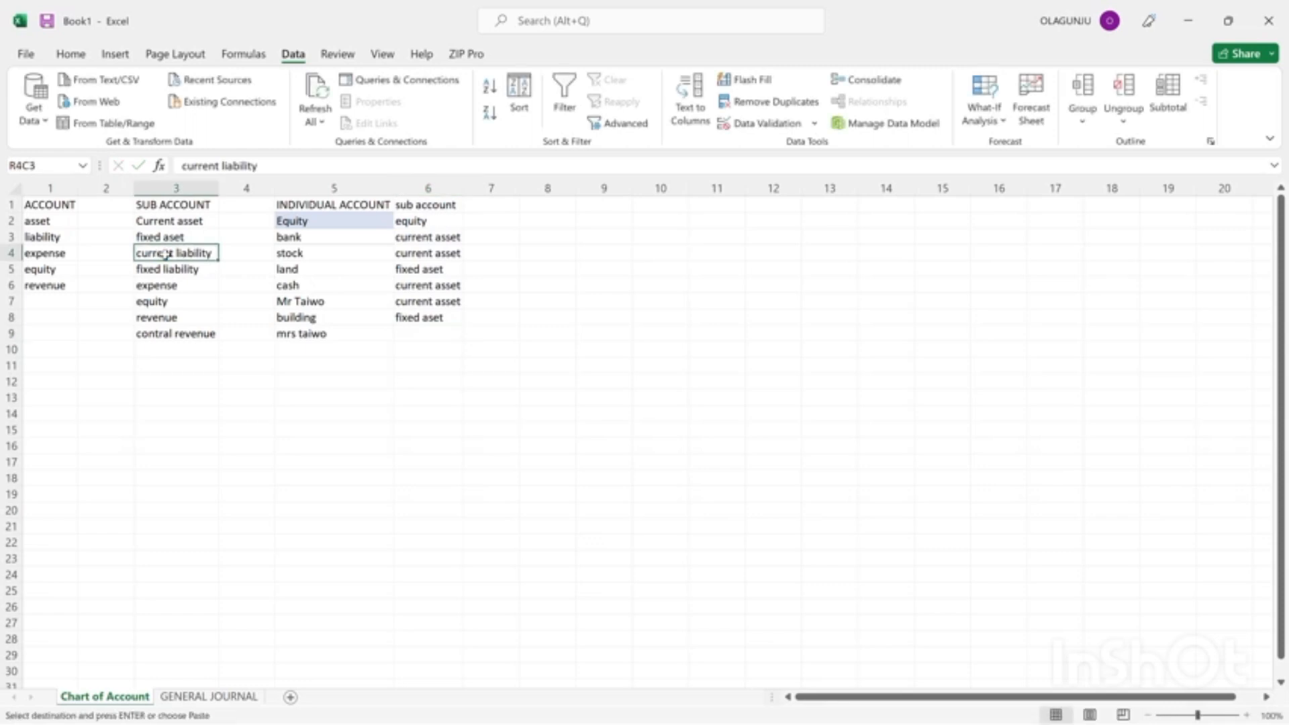
pyautogui.click(421, 331)
pyautogui.hotkey('ctrl', 'v')
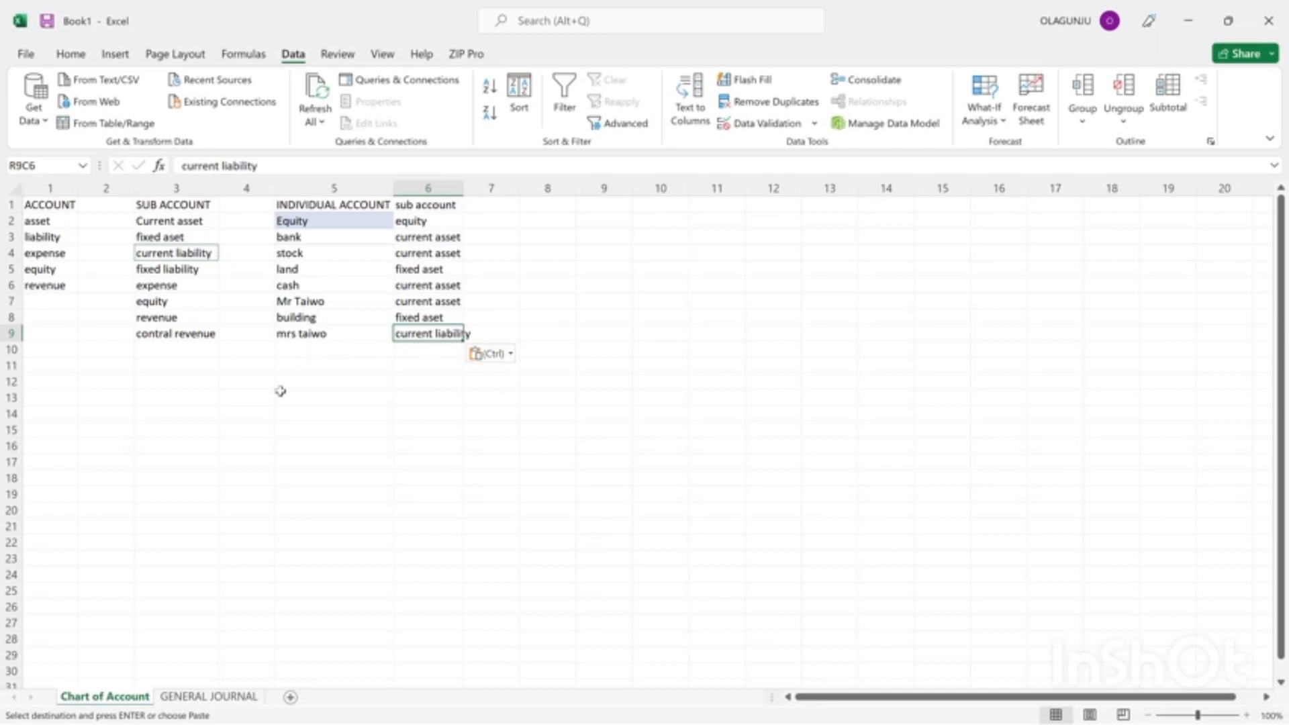
# In row 12 of the GENERAL JOURNAL sheet, set the account to building and the debit to 10,000,000.
pyautogui.click(208, 697)
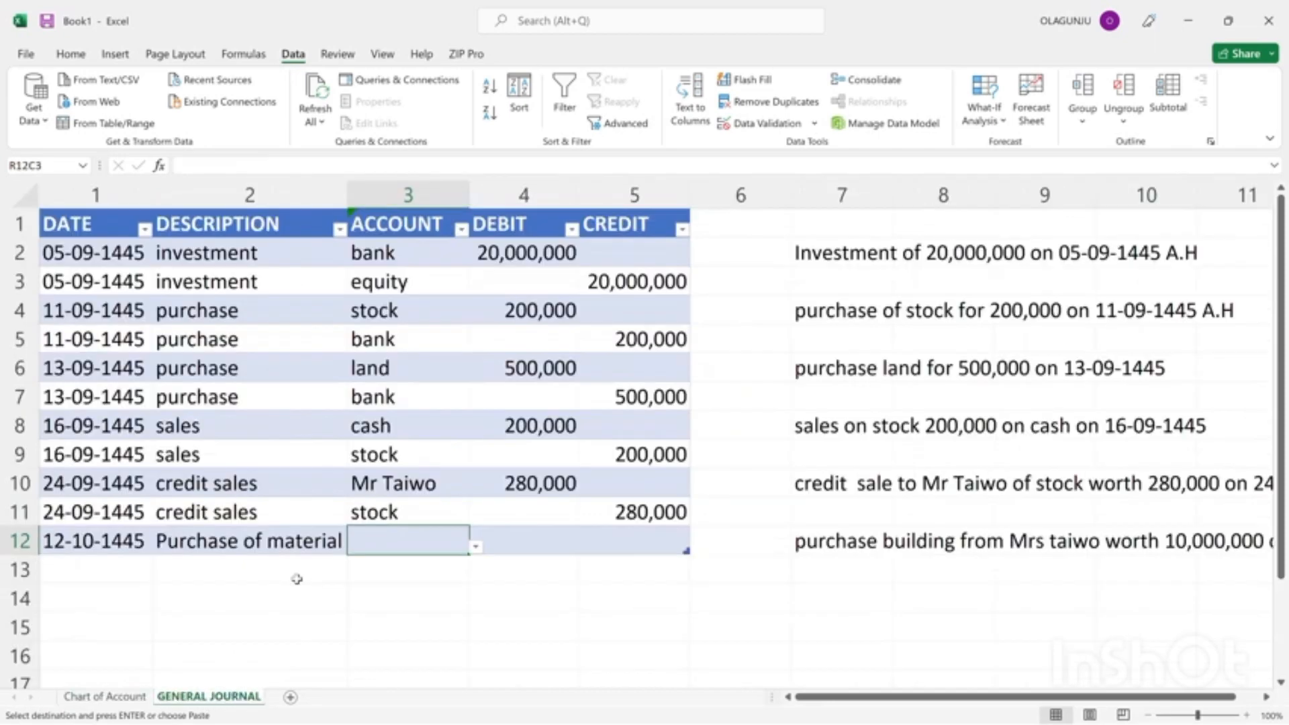
pyautogui.click(476, 547)
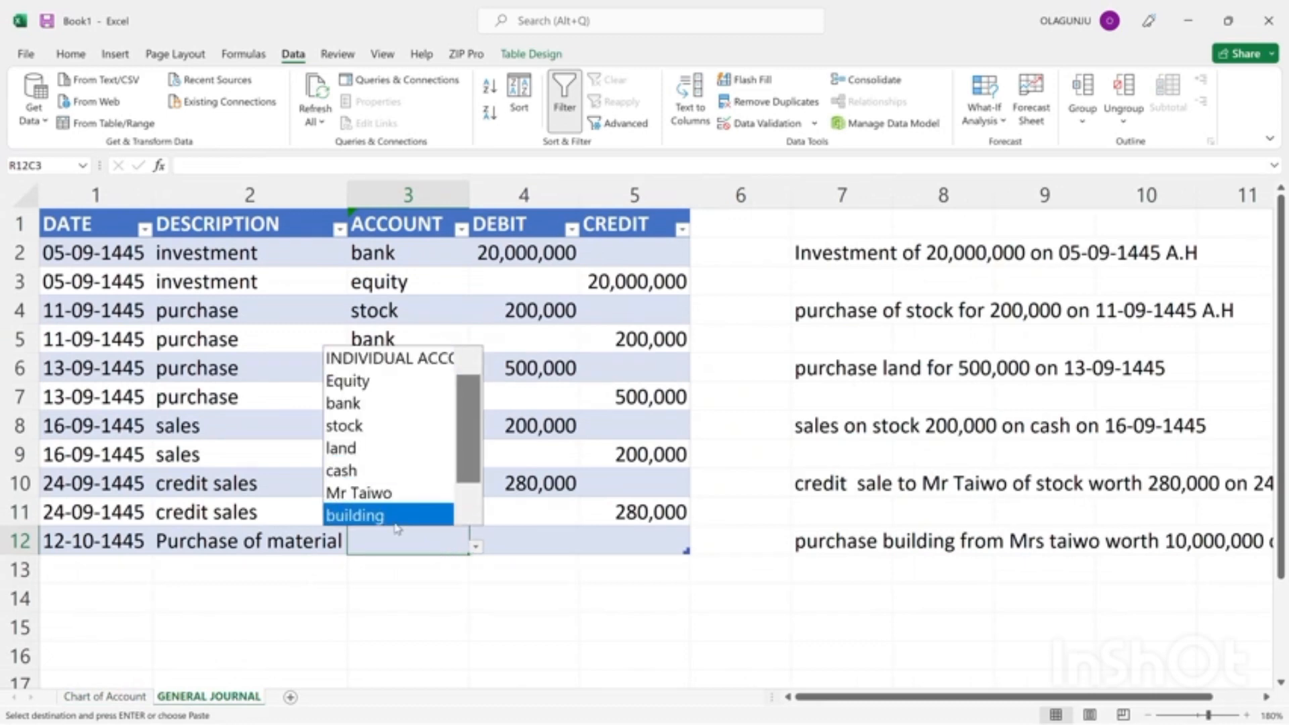
pyautogui.click(376, 516)
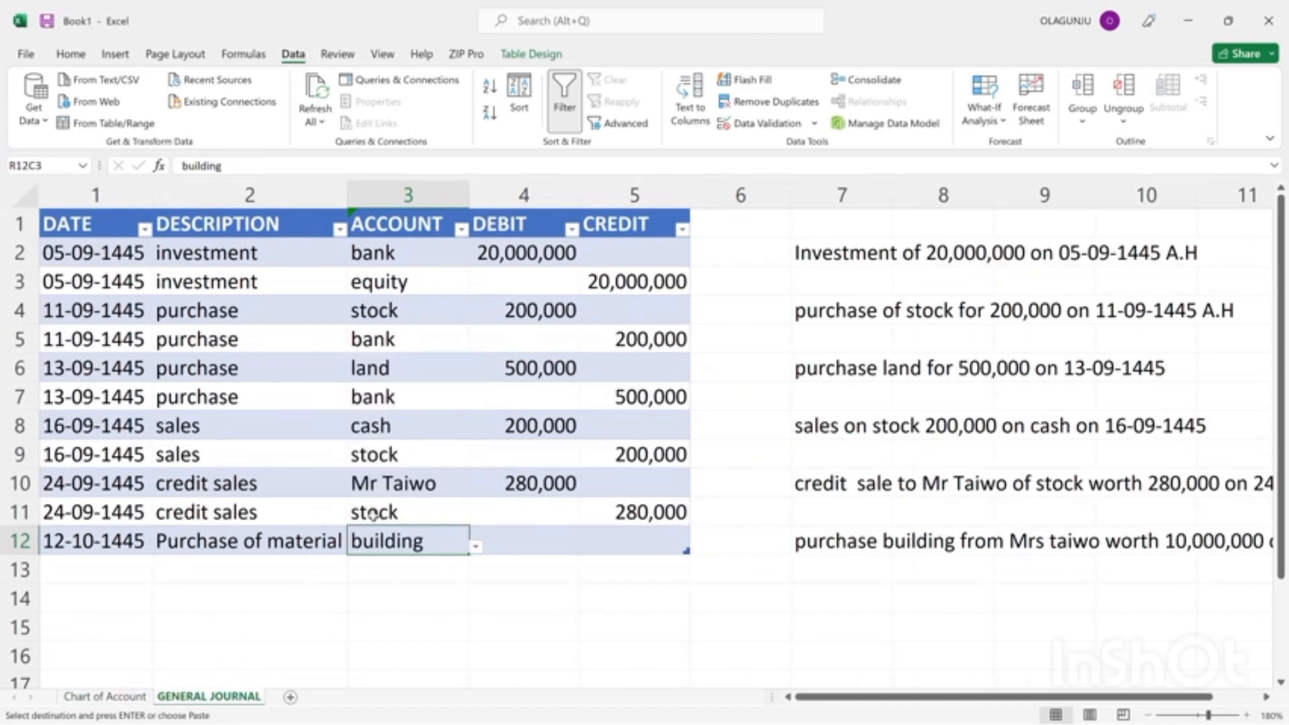
pyautogui.click(530, 550)
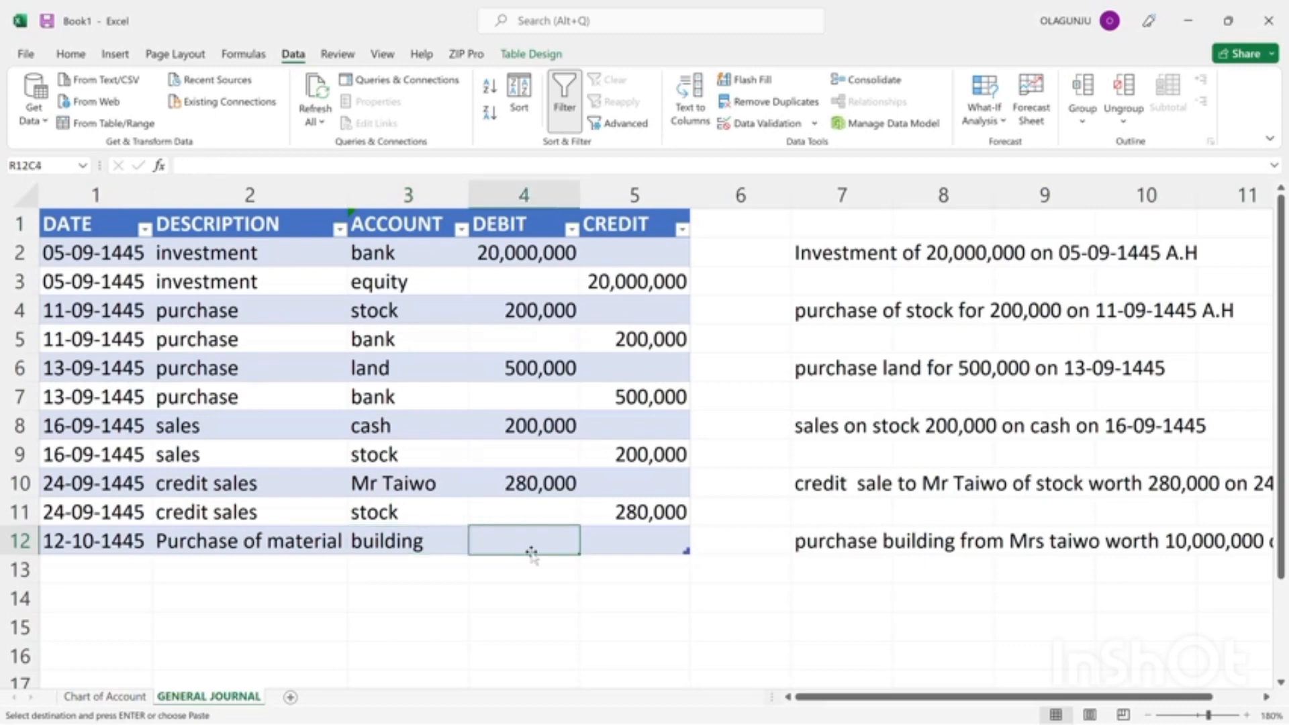
pyautogui.write('10')
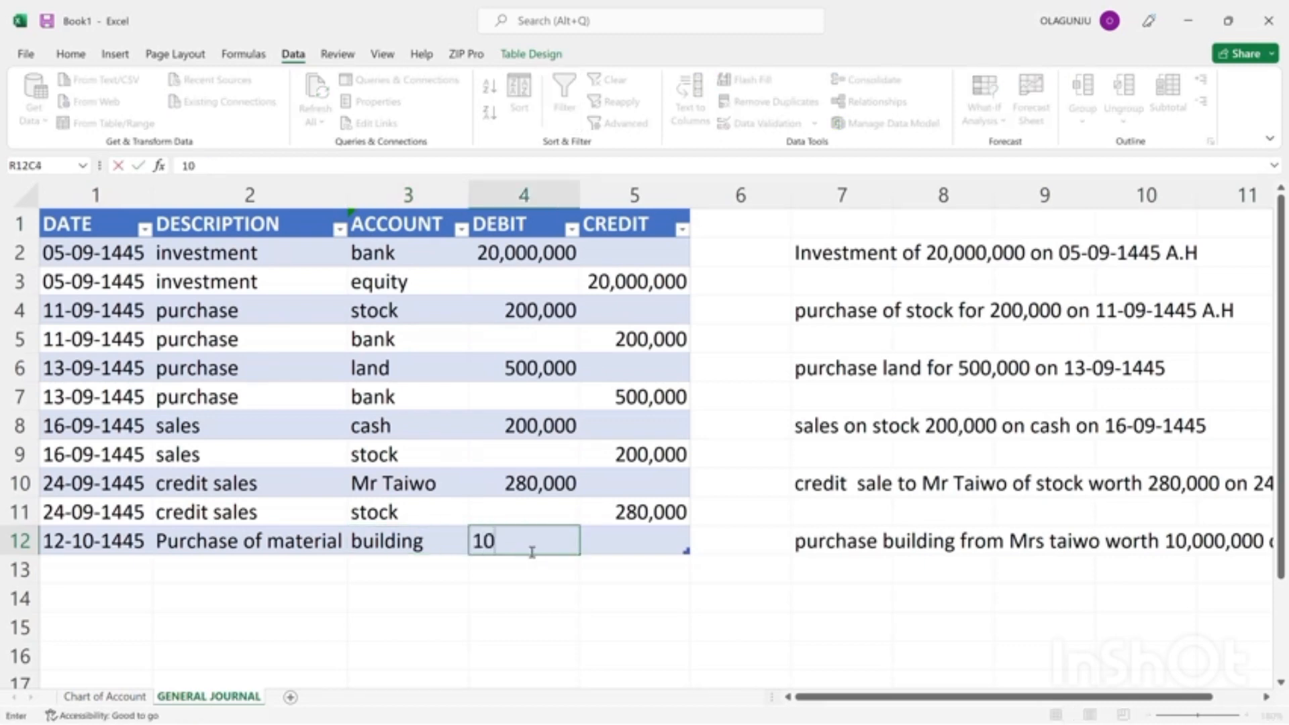
pyautogui.write(',000,000')
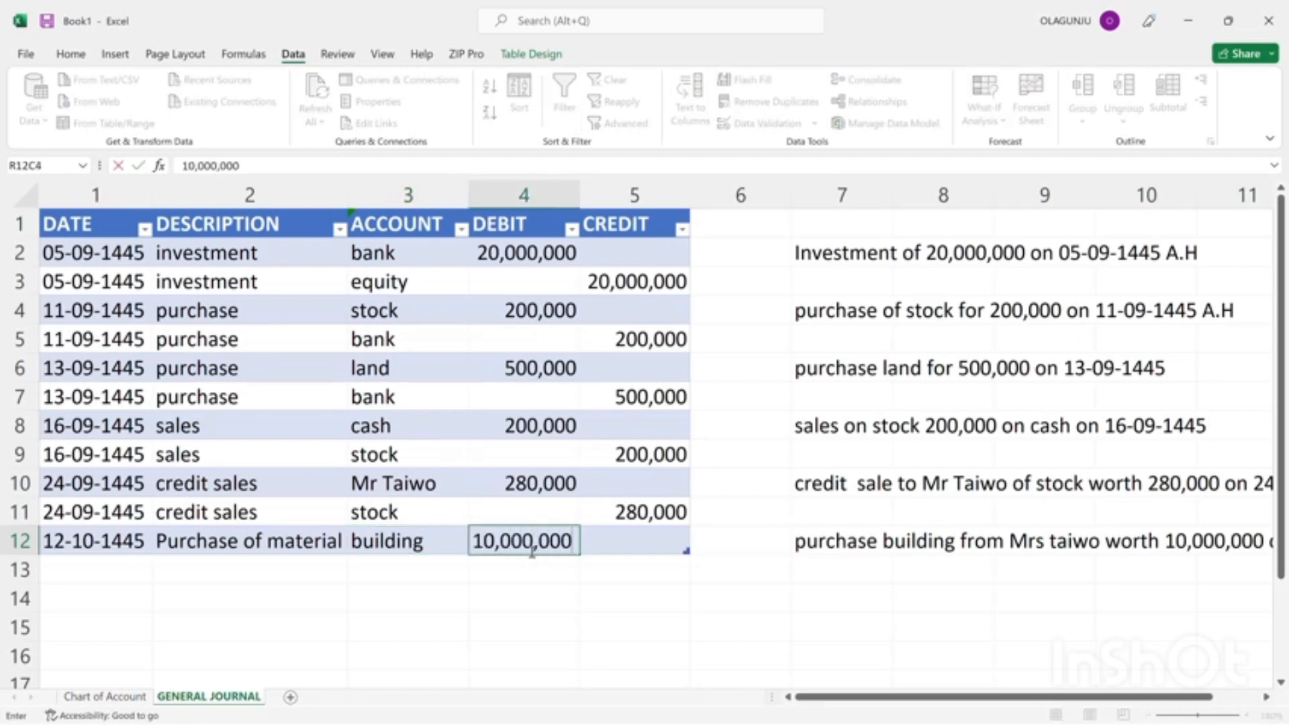
# In journal row 13, choose the building seller's account and enter a credit of 10,000,000.
pyautogui.click(408, 570)
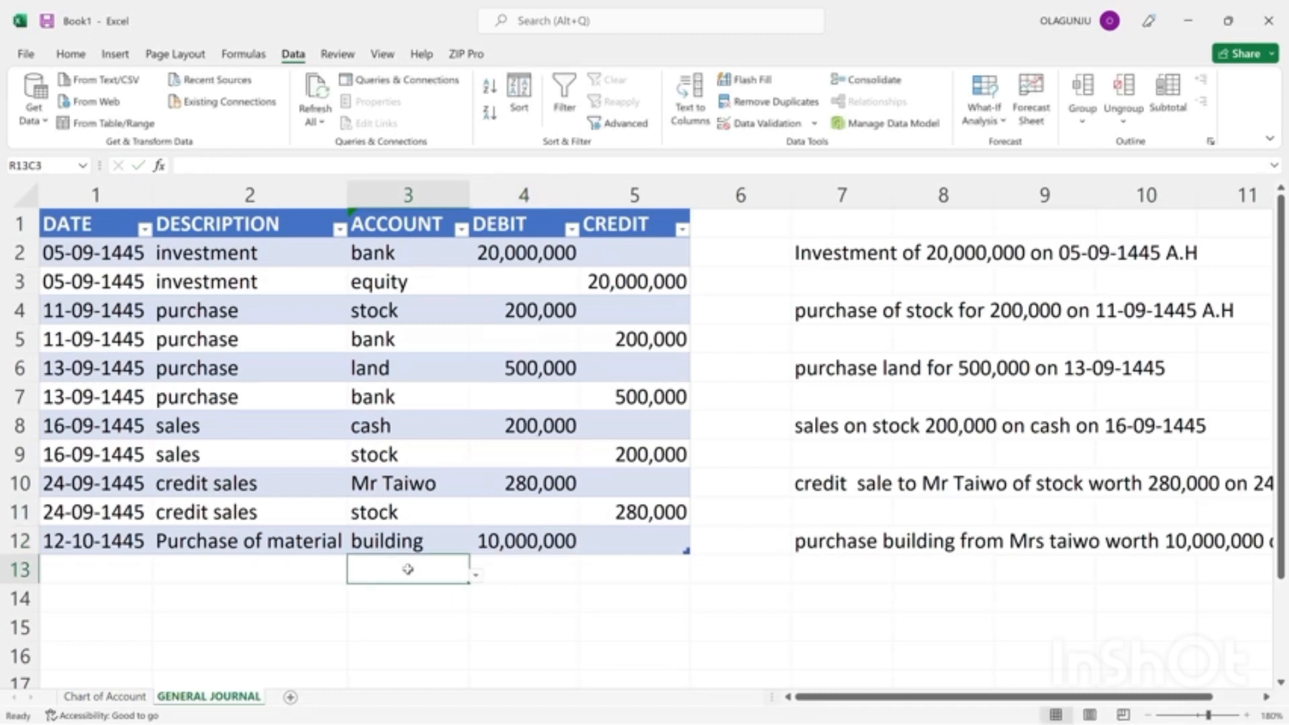
pyautogui.click(474, 580)
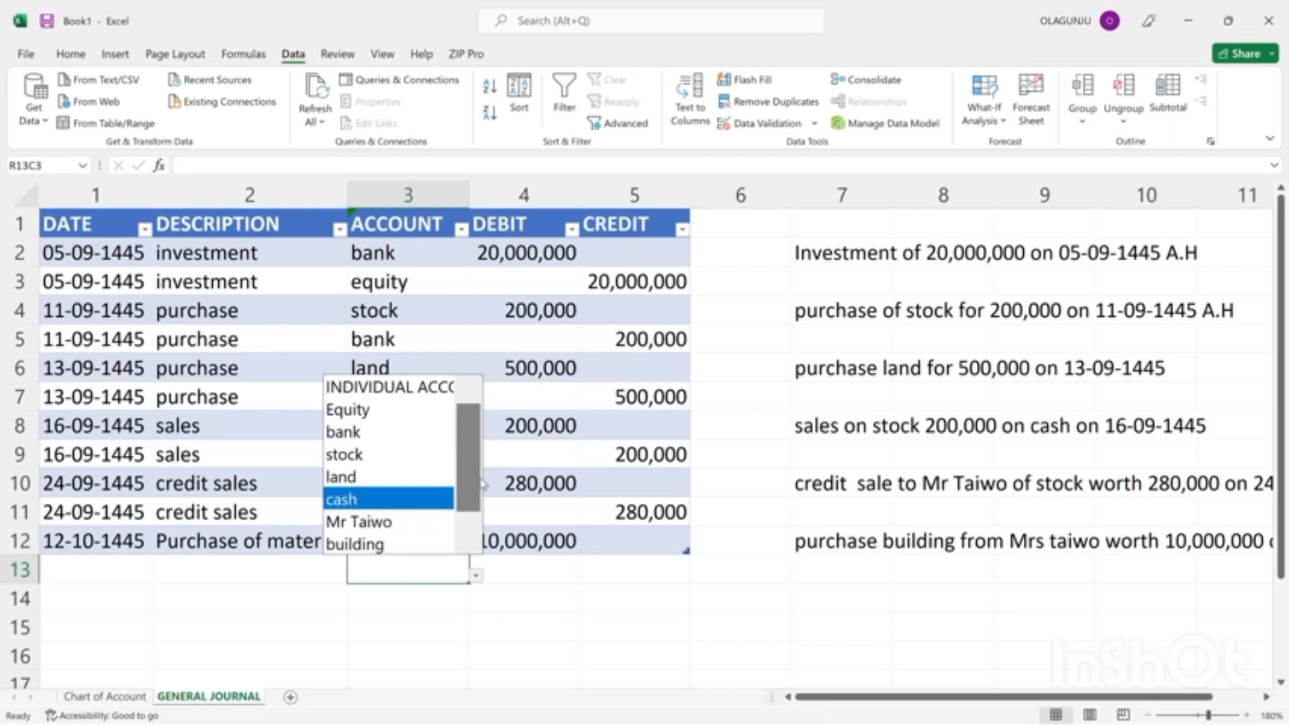
pyautogui.scroll(-1, 464, 489)
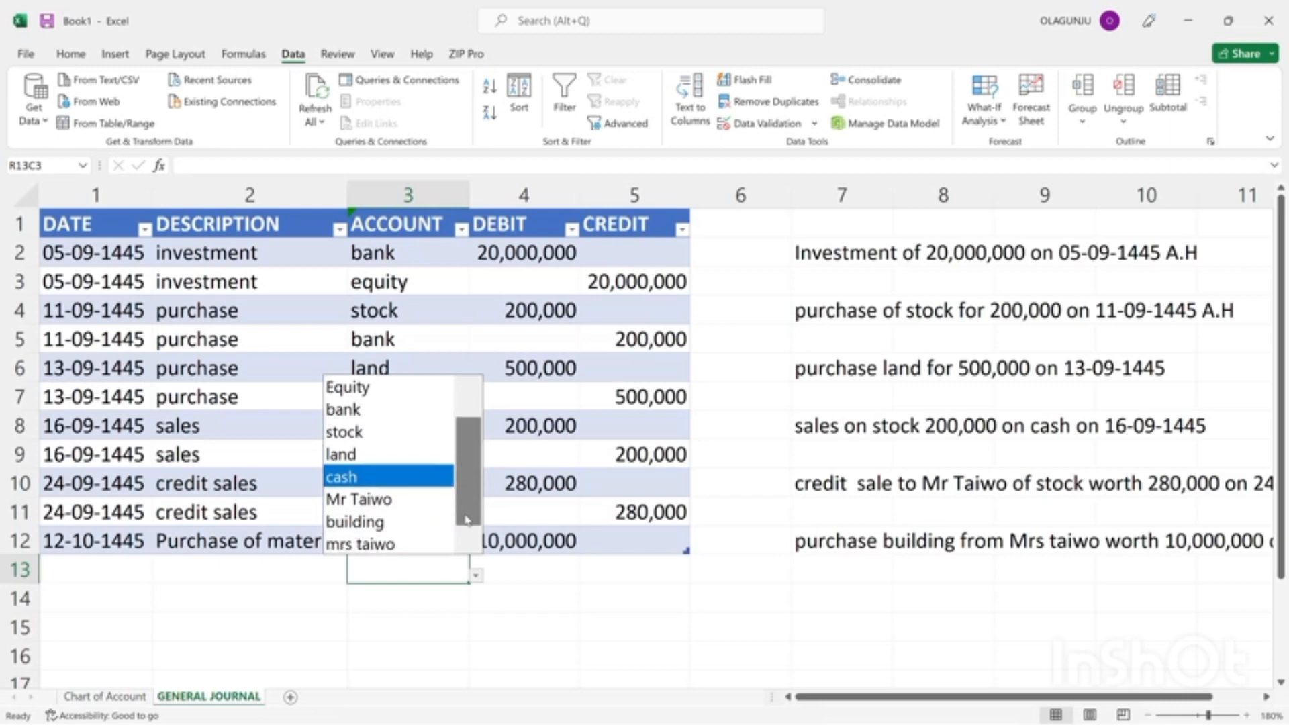
pyautogui.click(373, 545)
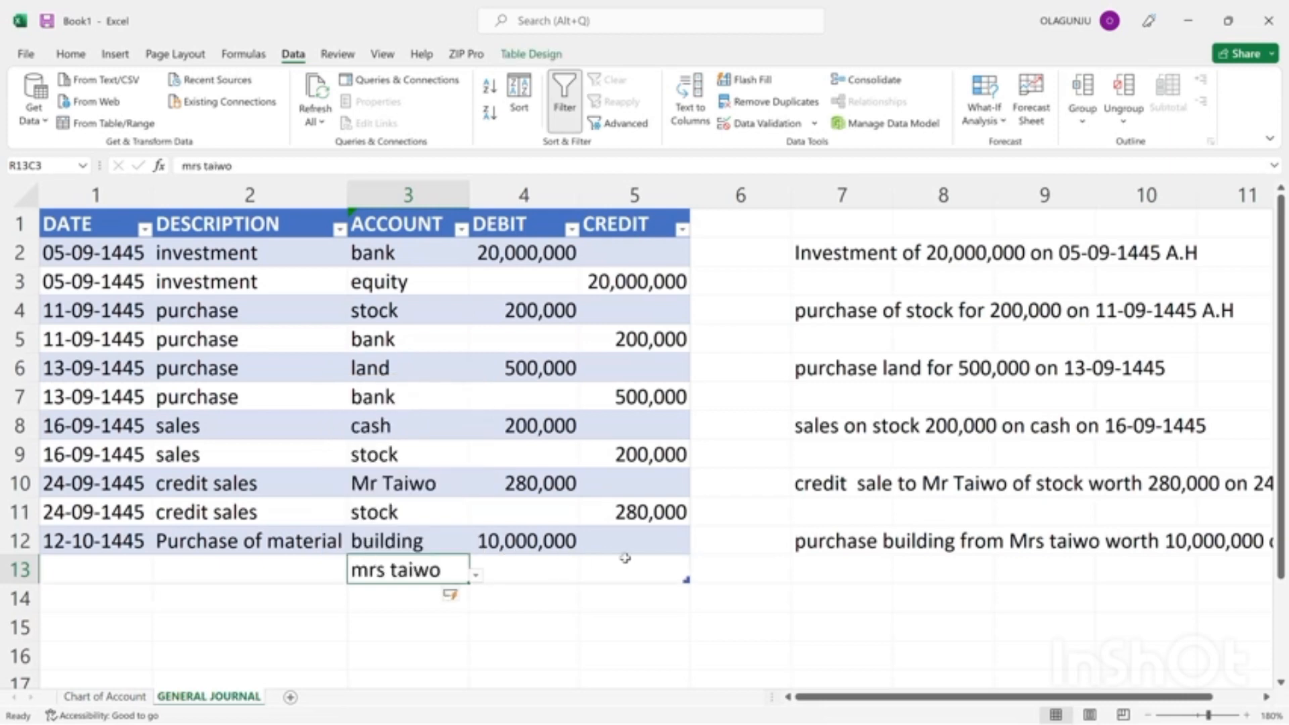
pyautogui.moveTo(637, 563); pyautogui.dragTo(598, 582)
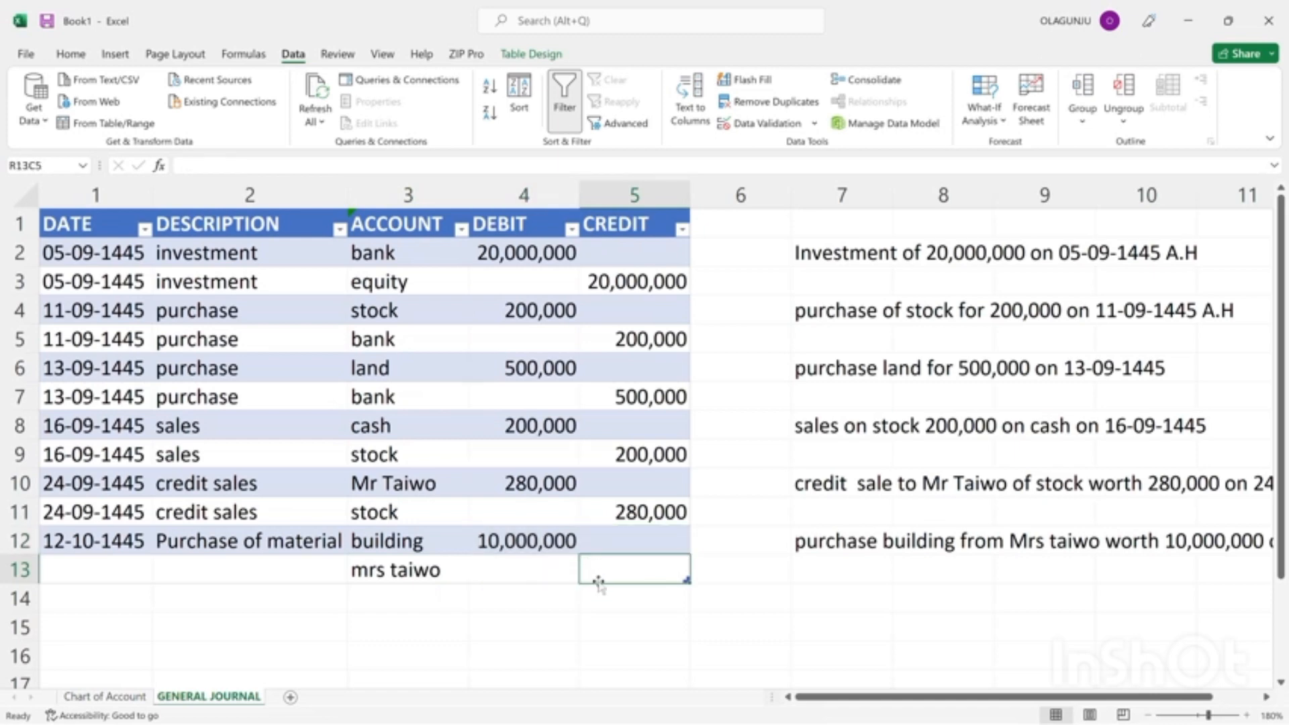
pyautogui.write('10,000')
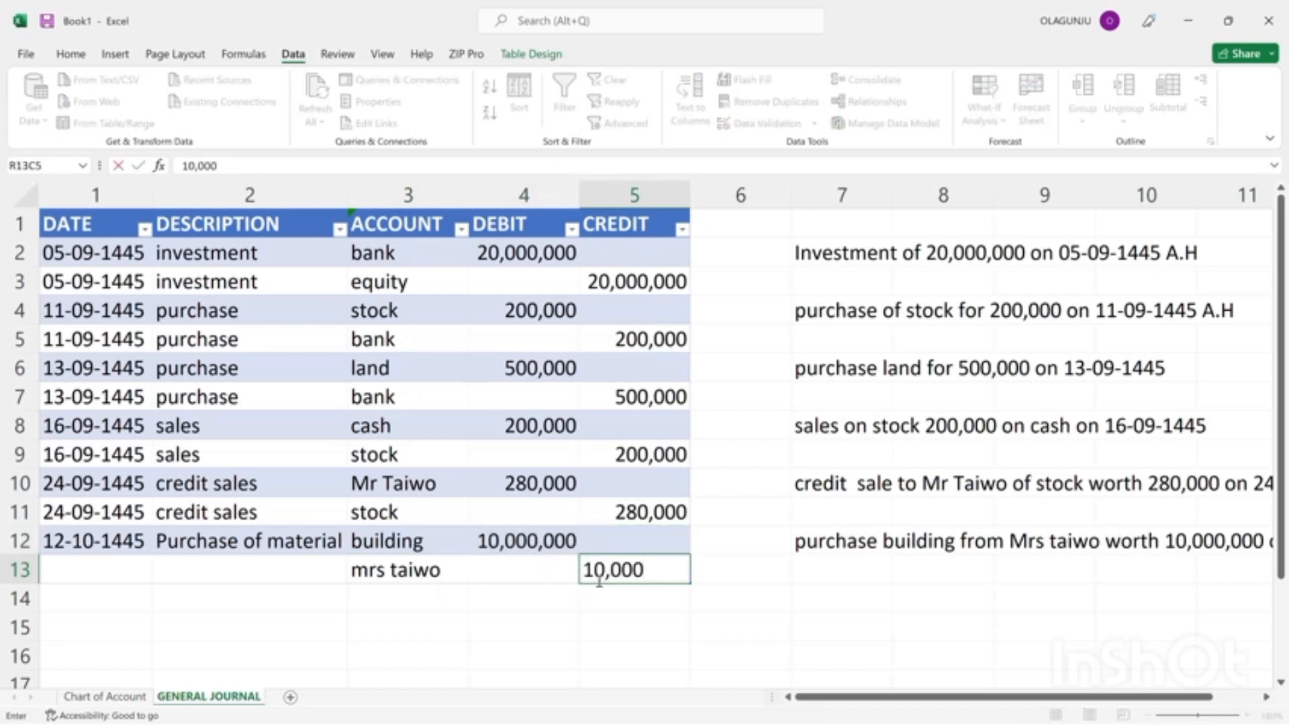
pyautogui.write(',000')
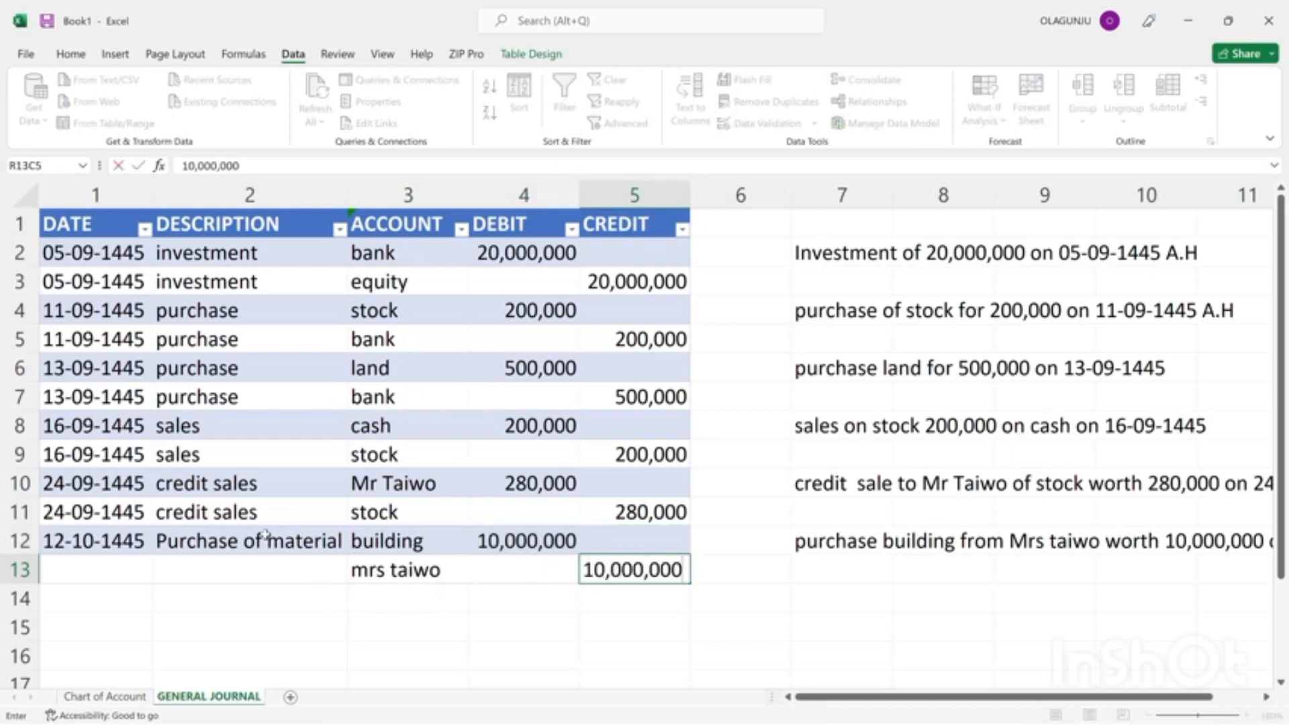
# Repeat row 12's description "Purchase of material" and date 12-10-1445 in journal row 13.
pyautogui.click(265, 535)
pyautogui.hotkey('ctrl', 'c')
pyautogui.click(263, 581)
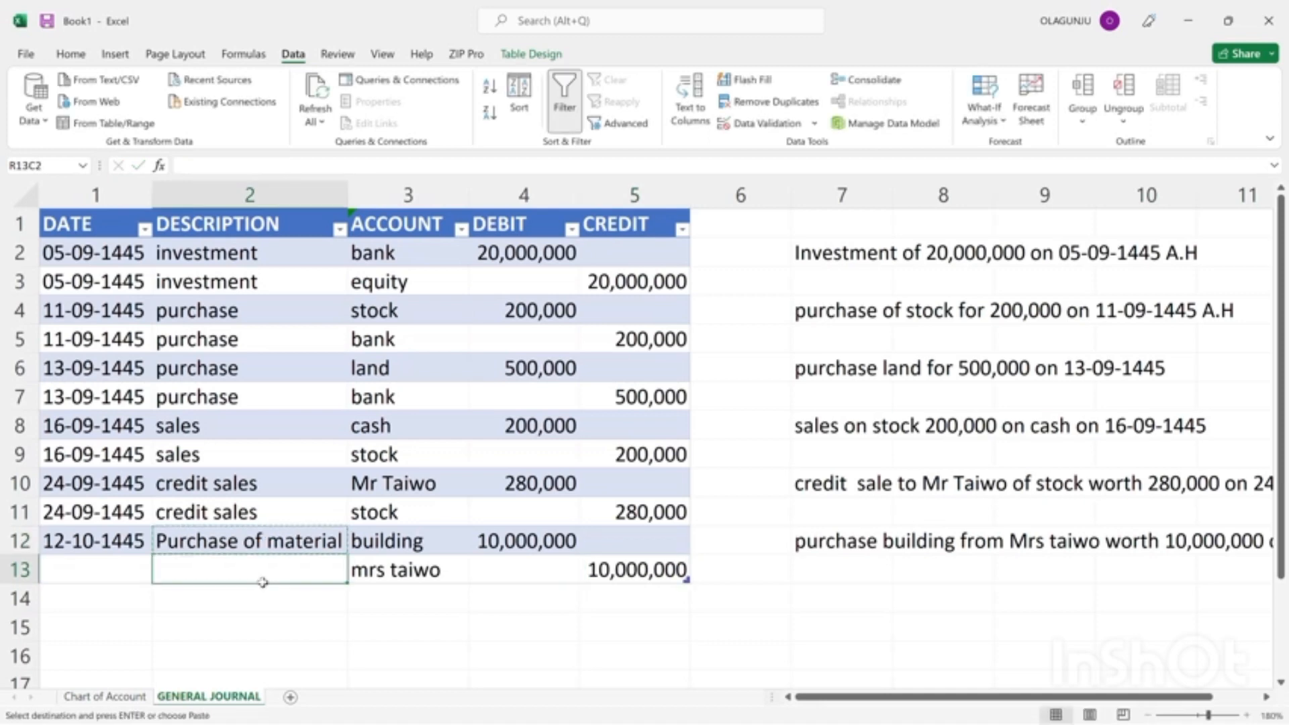
pyautogui.hotkey('ctrl', 'v')
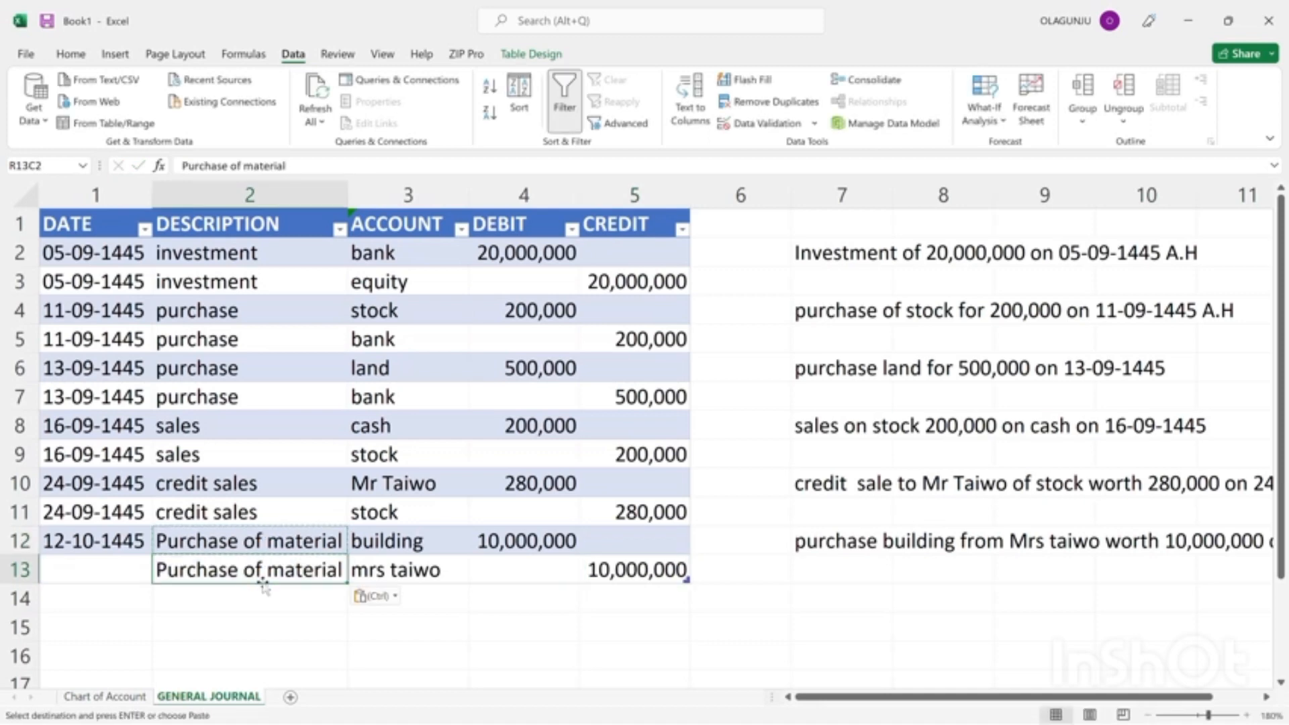
pyautogui.click(87, 537)
pyautogui.click(88, 562)
pyautogui.hotkey('ctrl', 'd')
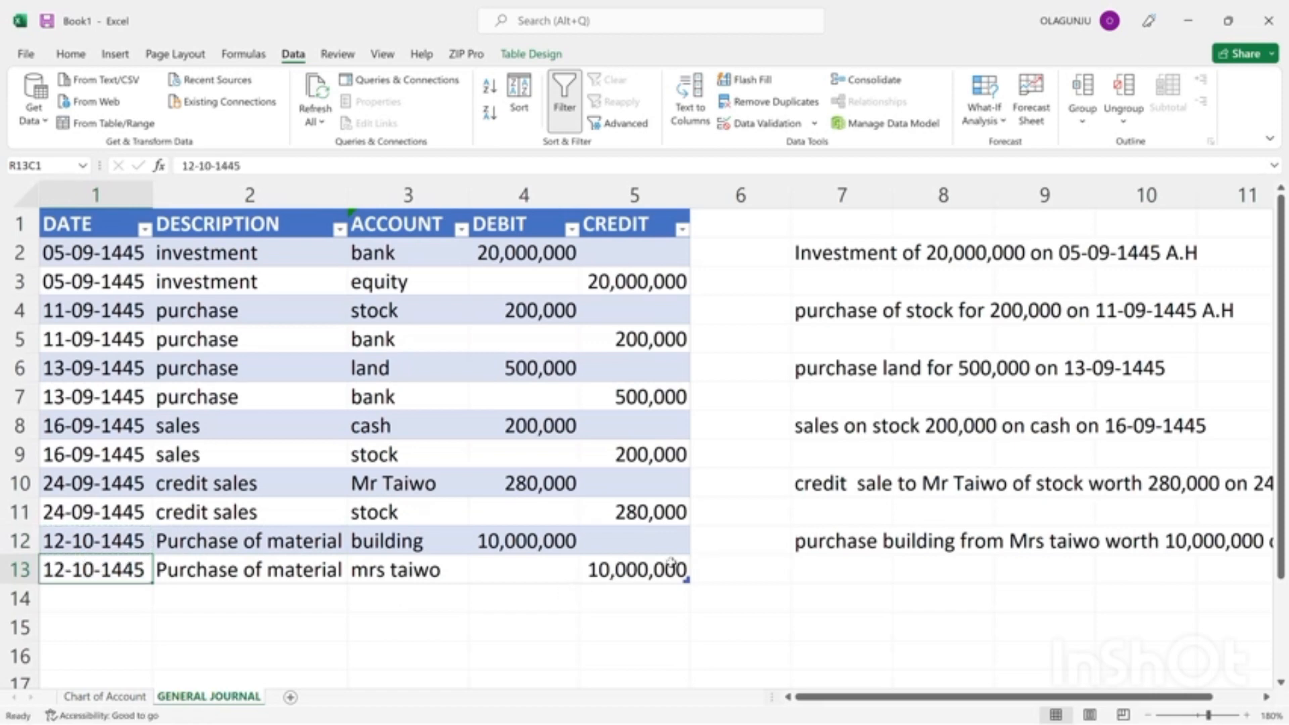
# In row 14 of column 7, add a transaction note that the credit customer pays 200,000 on 15-10-1445 A.H.
pyautogui.click(817, 598)
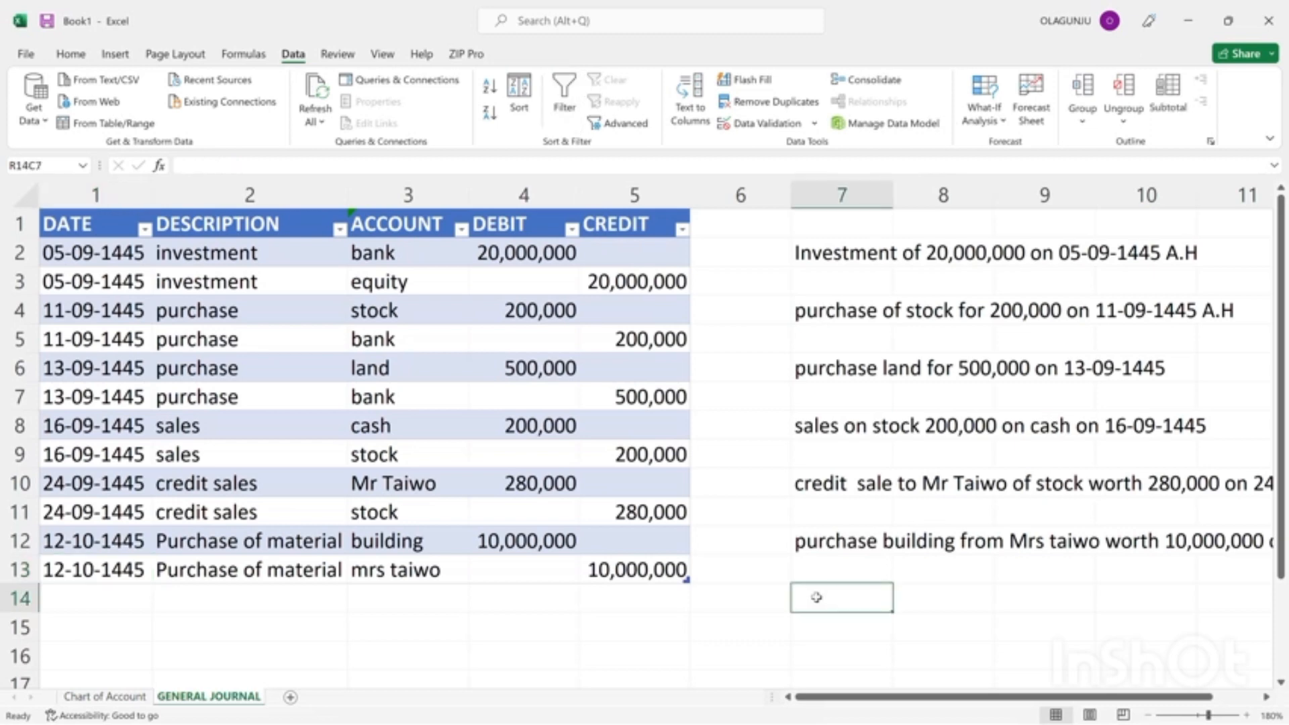
pyautogui.write('mr')
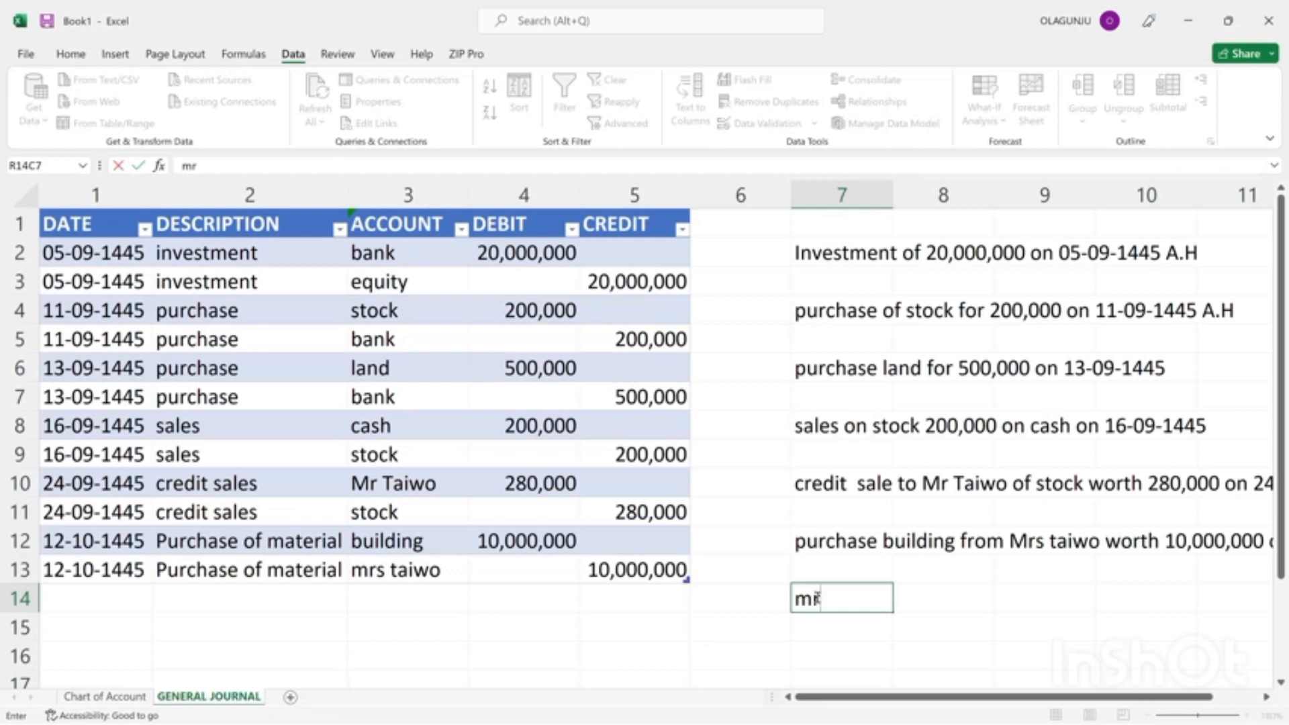
pyautogui.press('BackSpace')
pyautogui.press('BackSpace')
pyautogui.write('Mr Taiwo')
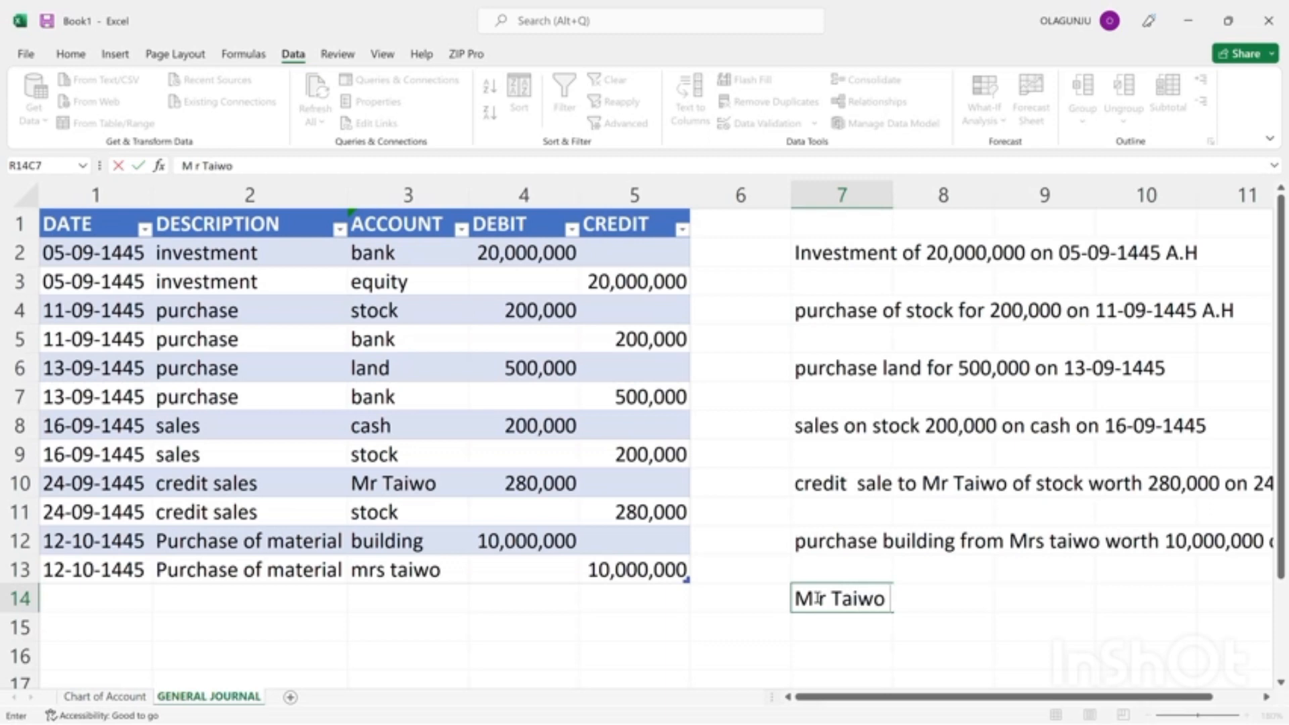
pyautogui.write(' pays')
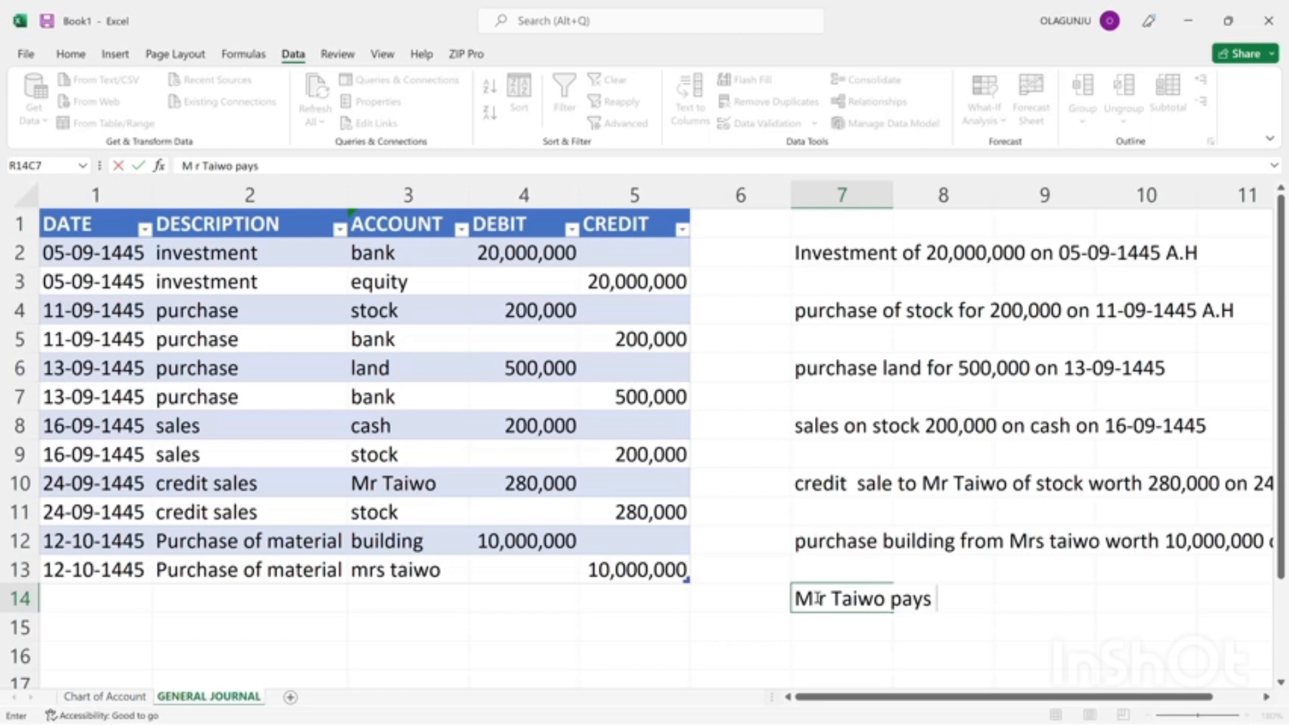
pyautogui.write('200,---')
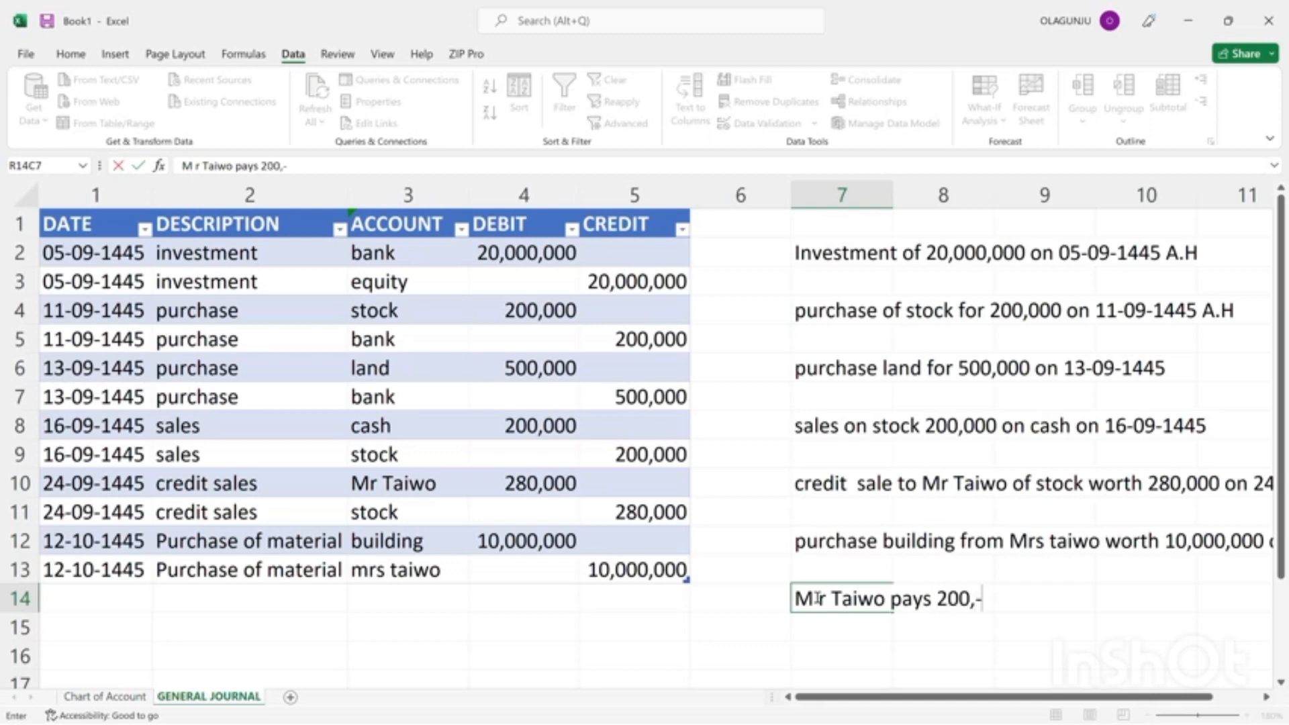
pyautogui.press('BackSpace')
pyautogui.press('BackSpace')
pyautogui.press('BackSpace')
pyautogui.write('000 0')
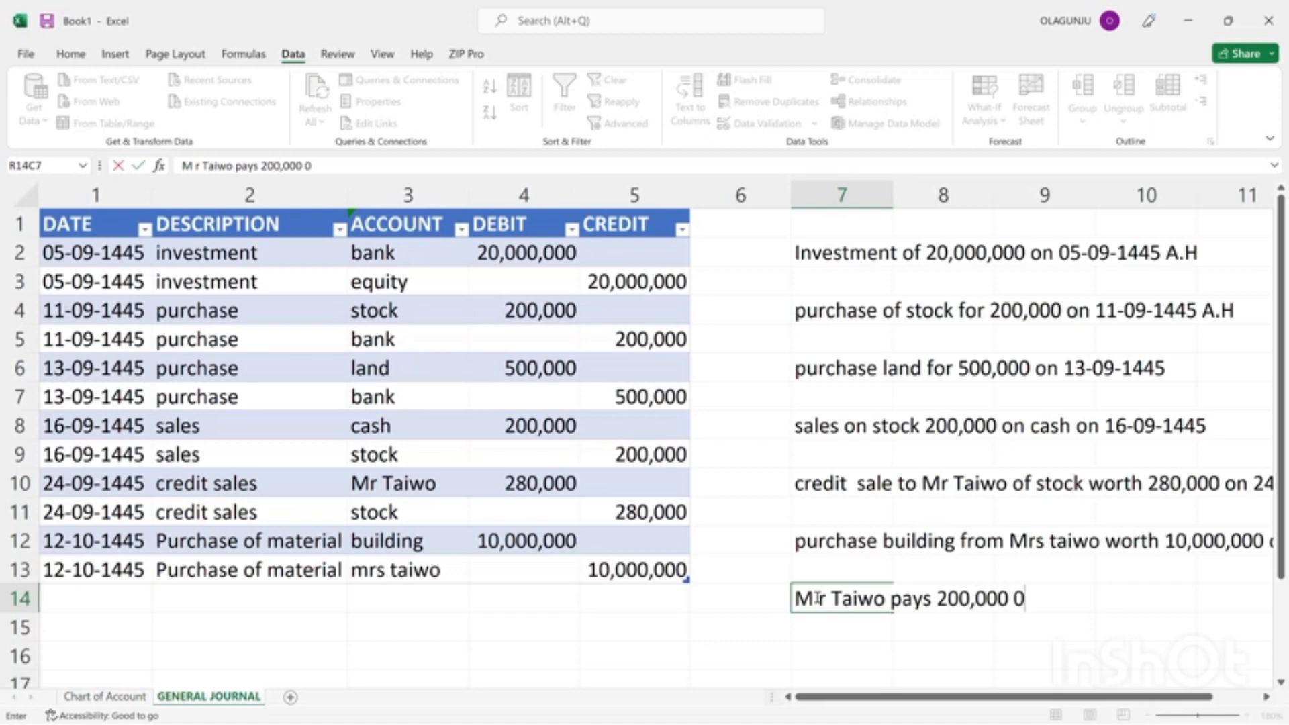
pyautogui.press('BackSpace')
pyautogui.write('on 15-0')
pyautogui.press('BackSpace')
pyautogui.write('1')
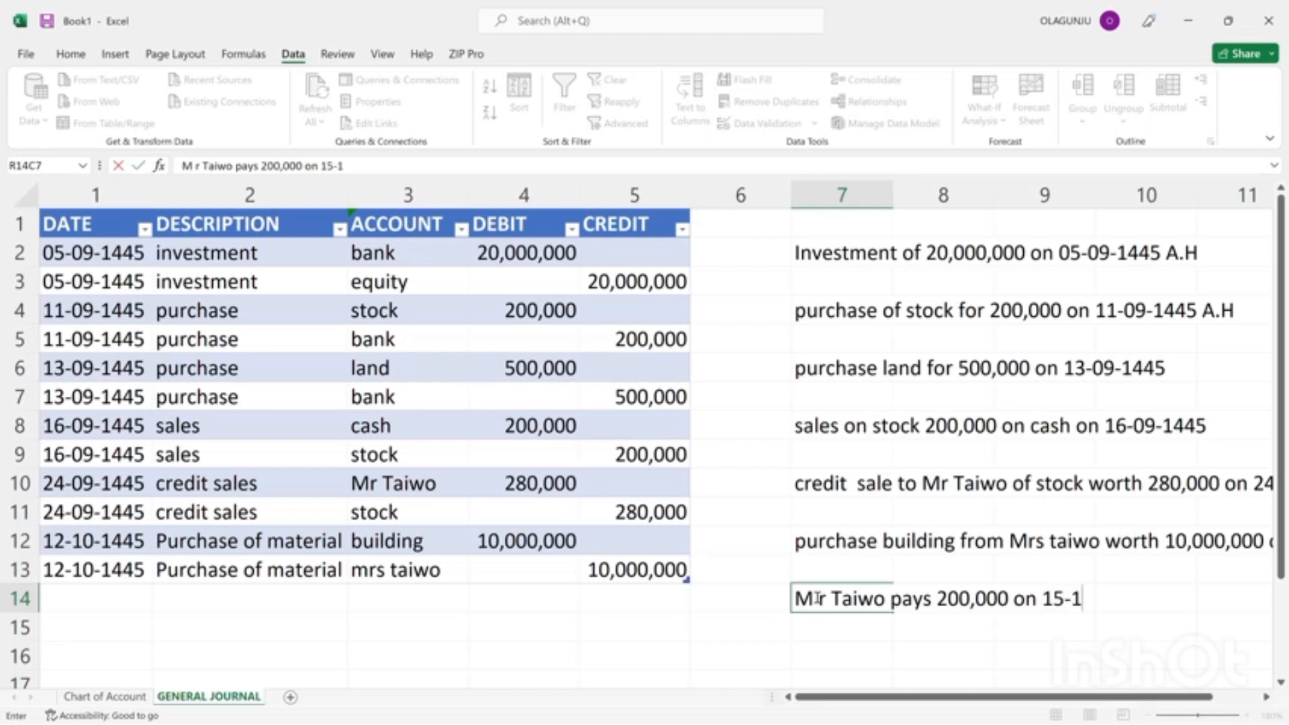
pyautogui.write('0-1445')
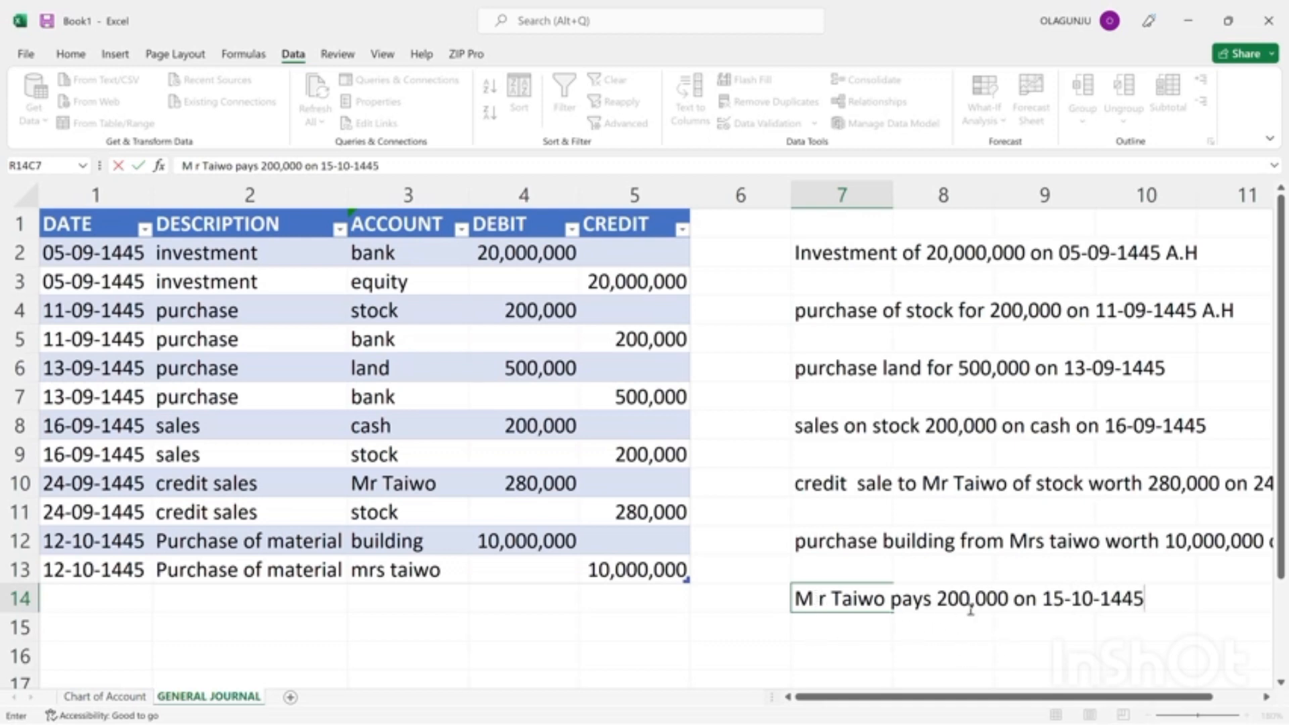
pyautogui.write(' A.H')
pyautogui.press('Return')
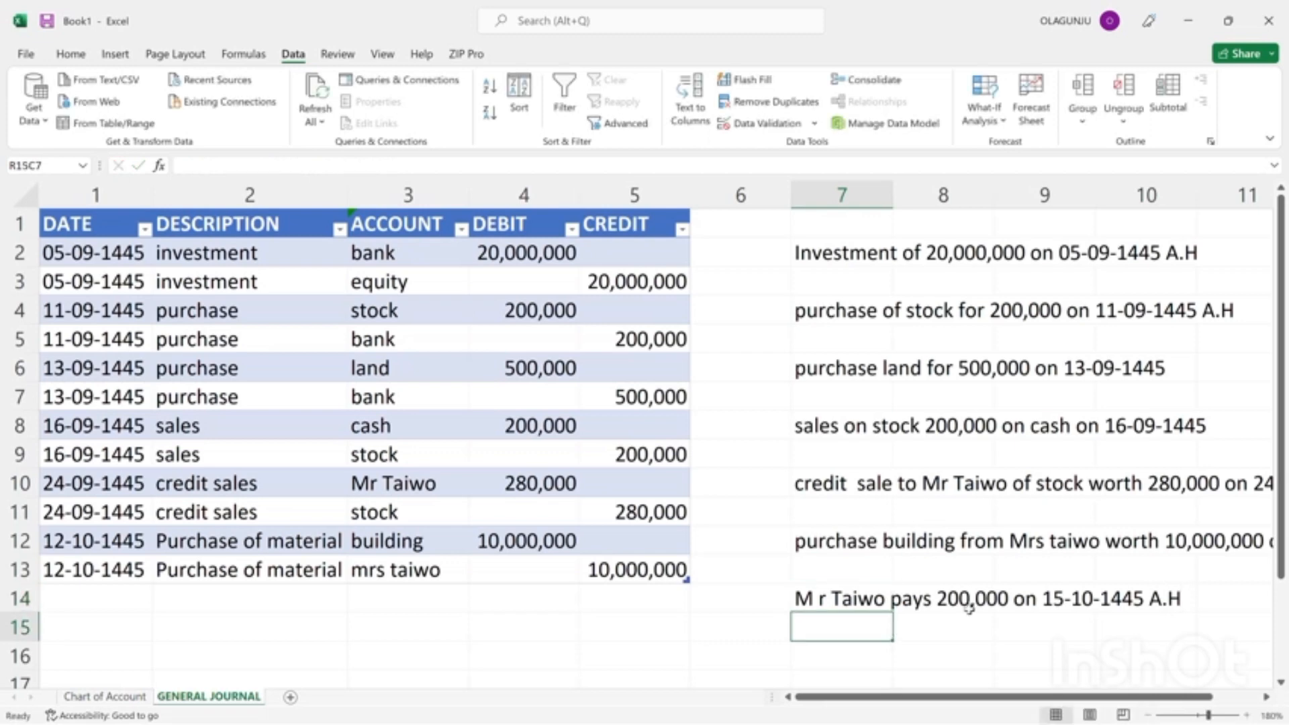
# Correct the customer's title in the row 14 transaction note to "Mr", without the stray space.
pyautogui.click(811, 599)
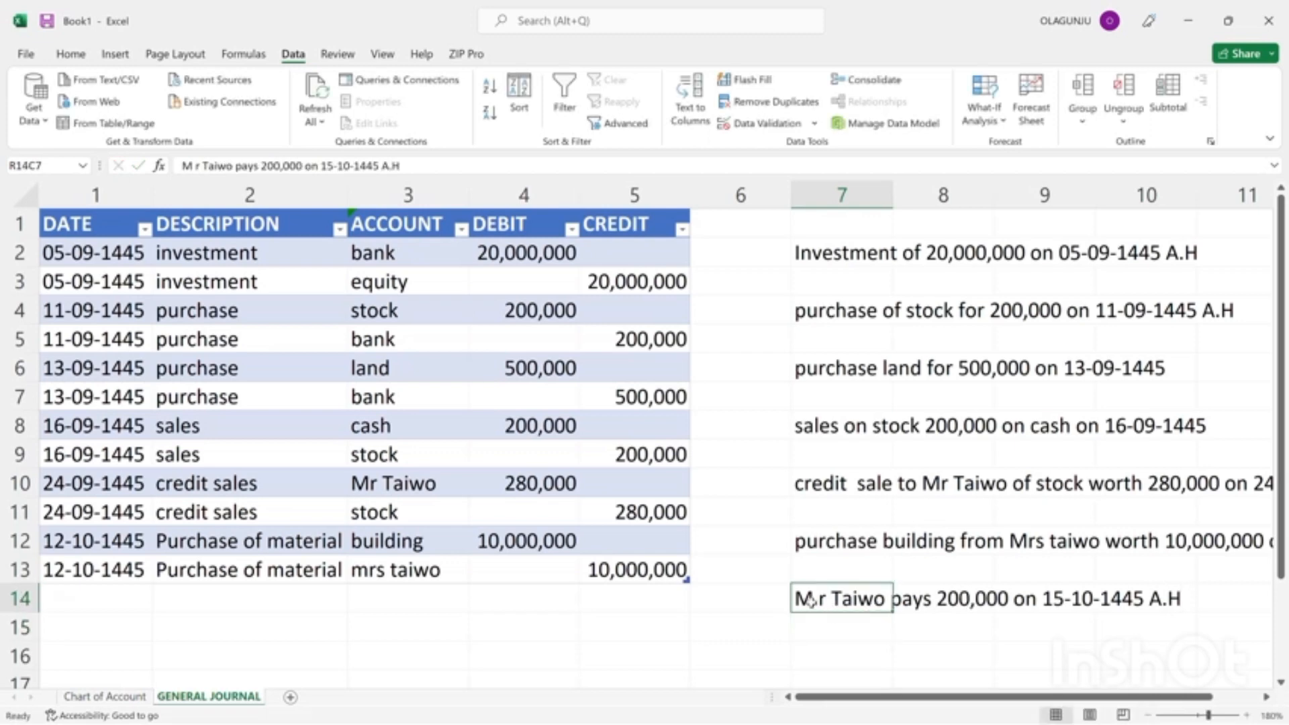
pyautogui.click(190, 166)
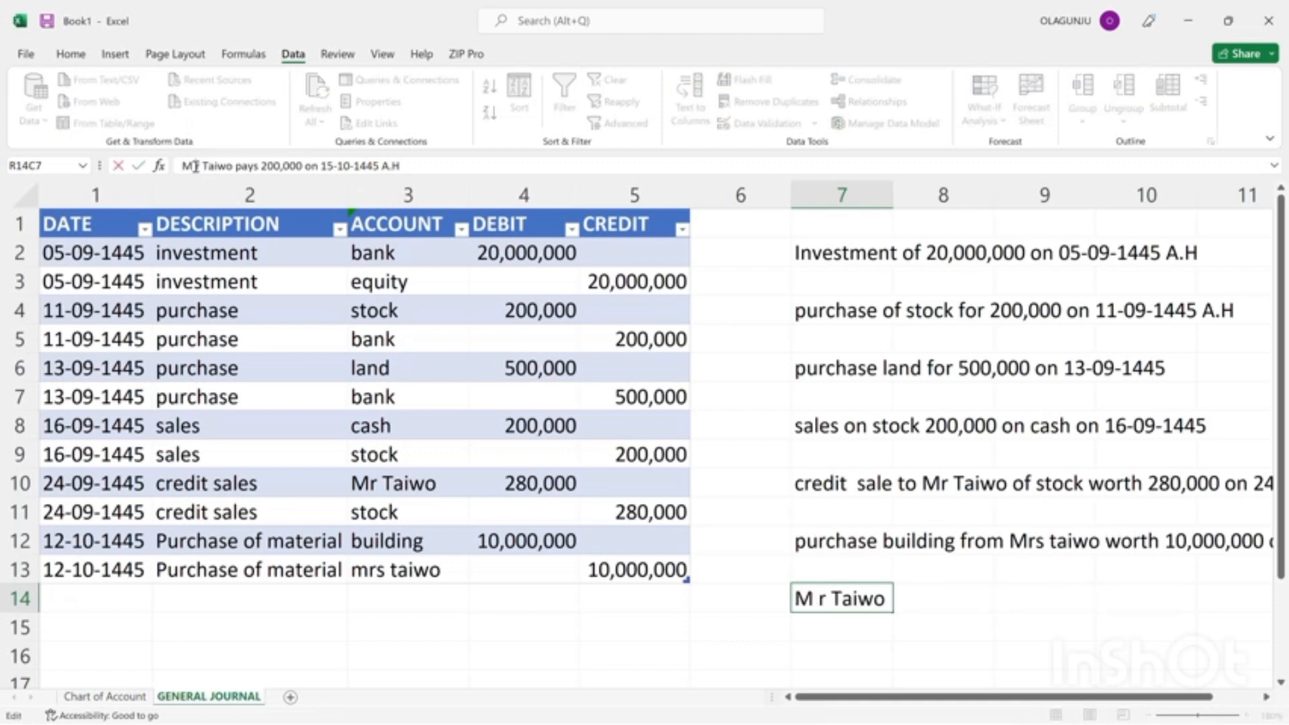
pyautogui.press('BackSpace')
pyautogui.press('BackSpace')
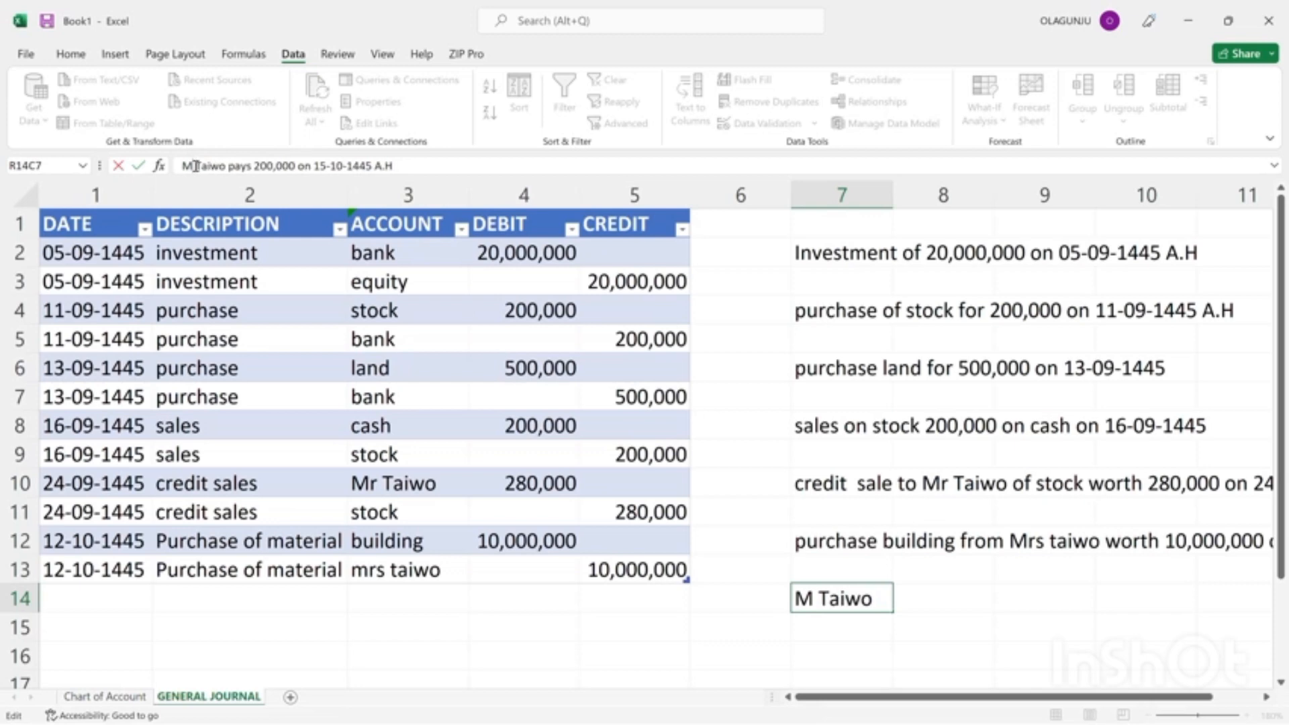
pyautogui.write('R')
pyautogui.press('Return')
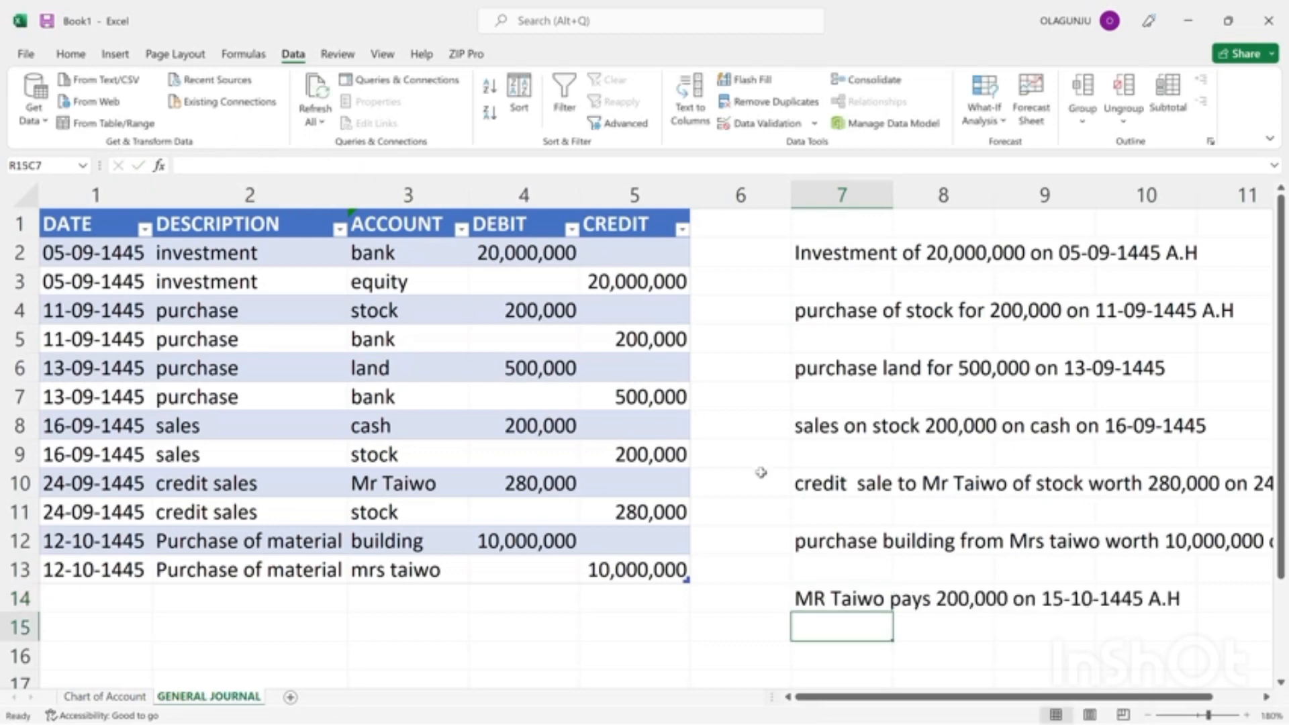
pyautogui.click(839, 606)
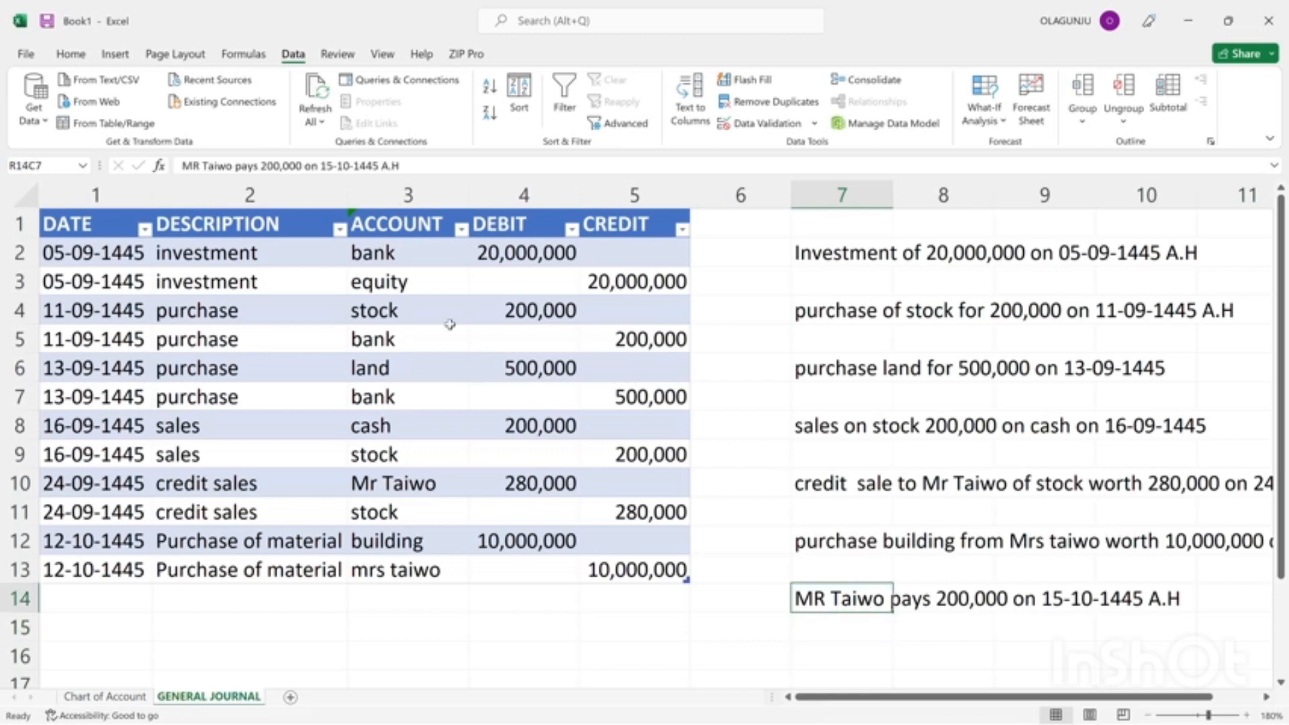
pyautogui.doubleClick(195, 166)
pyautogui.press('BackSpace')
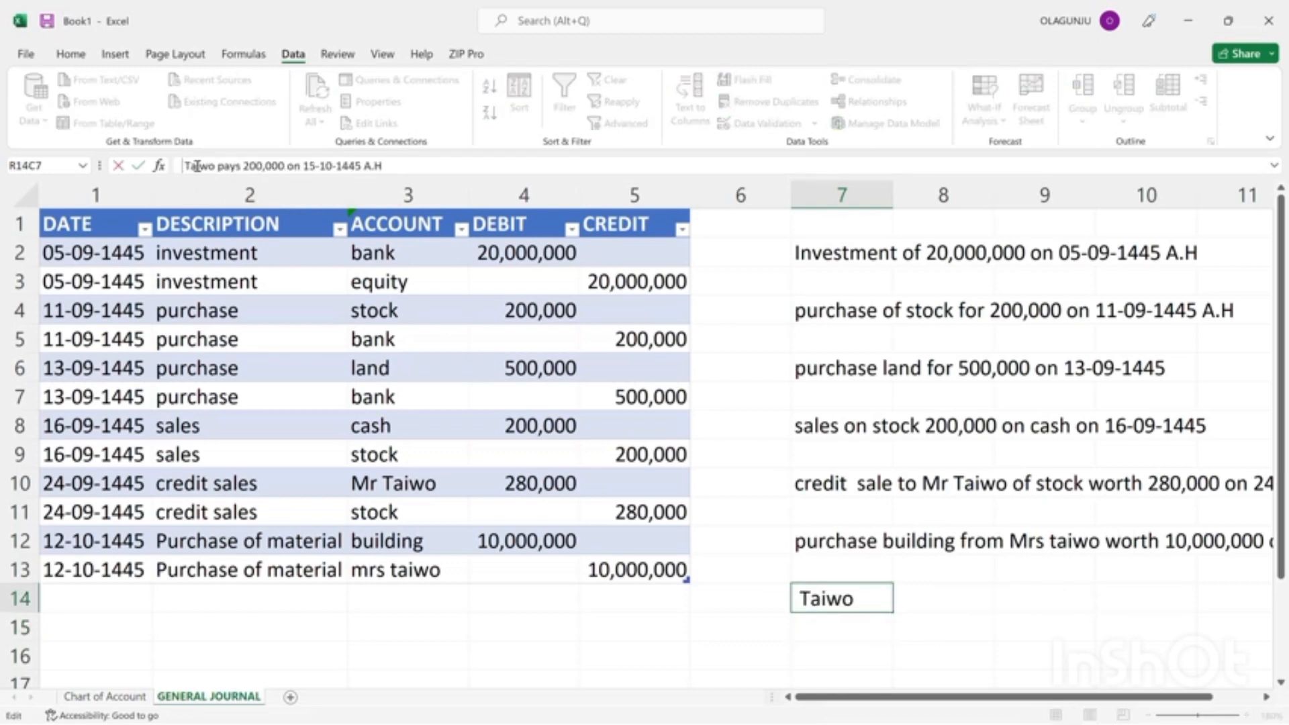
pyautogui.write('Me')
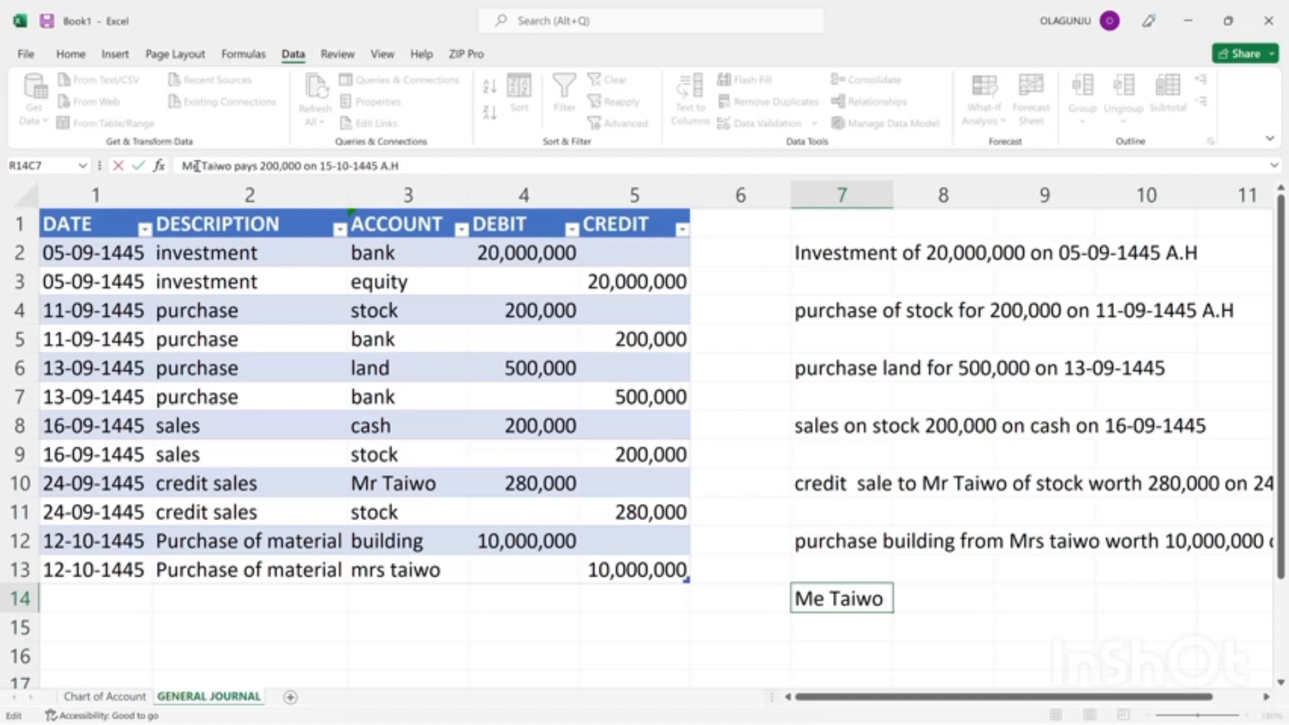
pyautogui.press('BackSpace')
pyautogui.write('r')
pyautogui.press('Return')
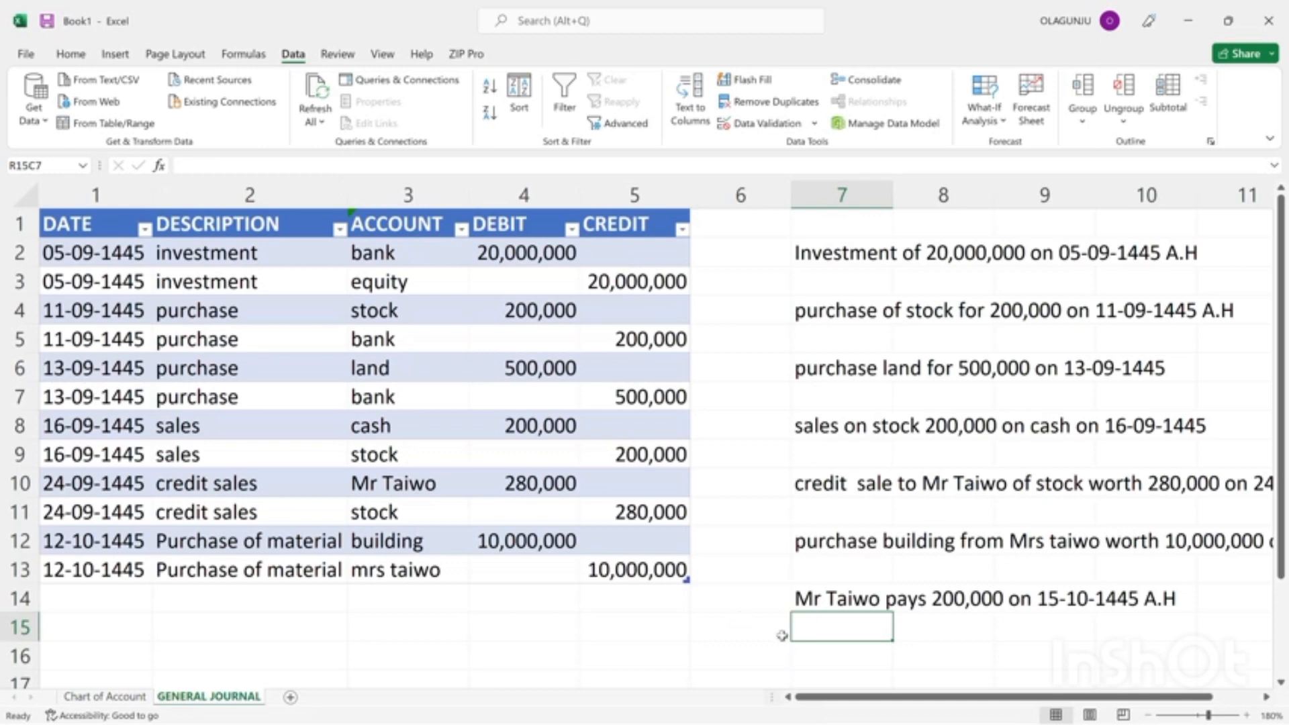
# In row 16 of column 7, add a note that the building seller is paid in full on 28-10-1445 A.H.
pyautogui.click(828, 658)
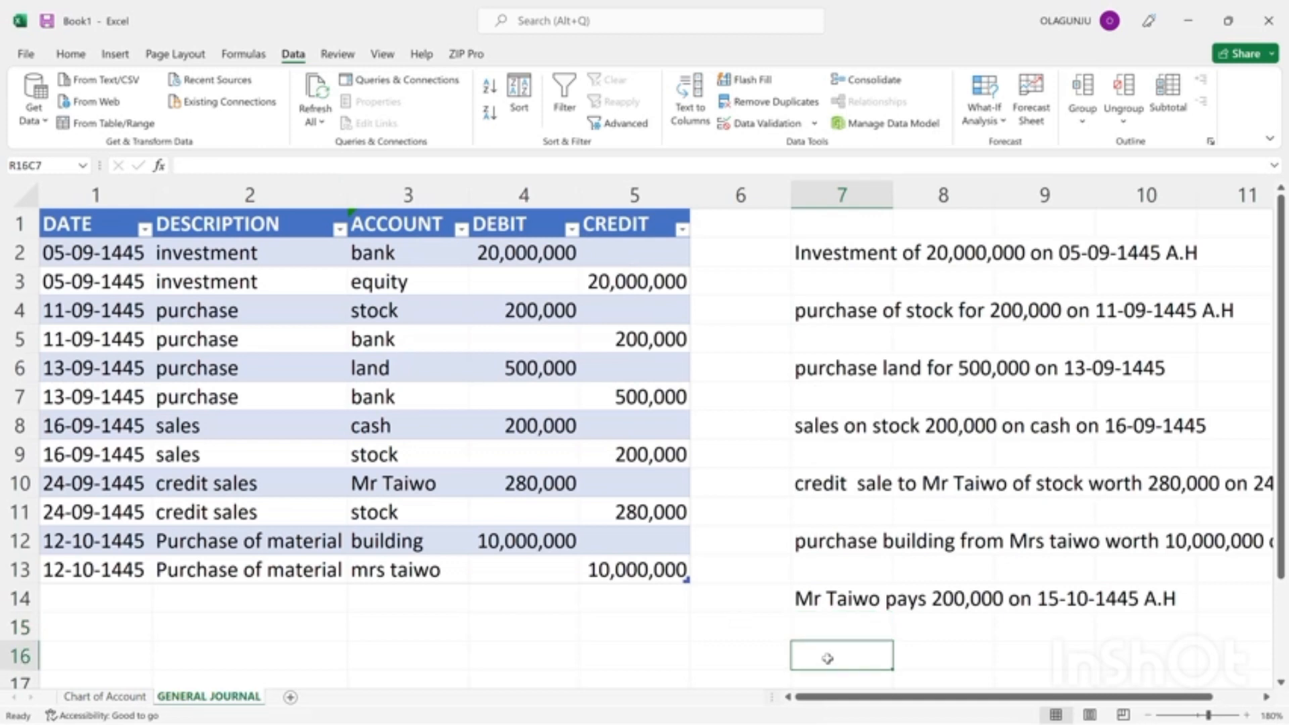
pyautogui.write('paid')
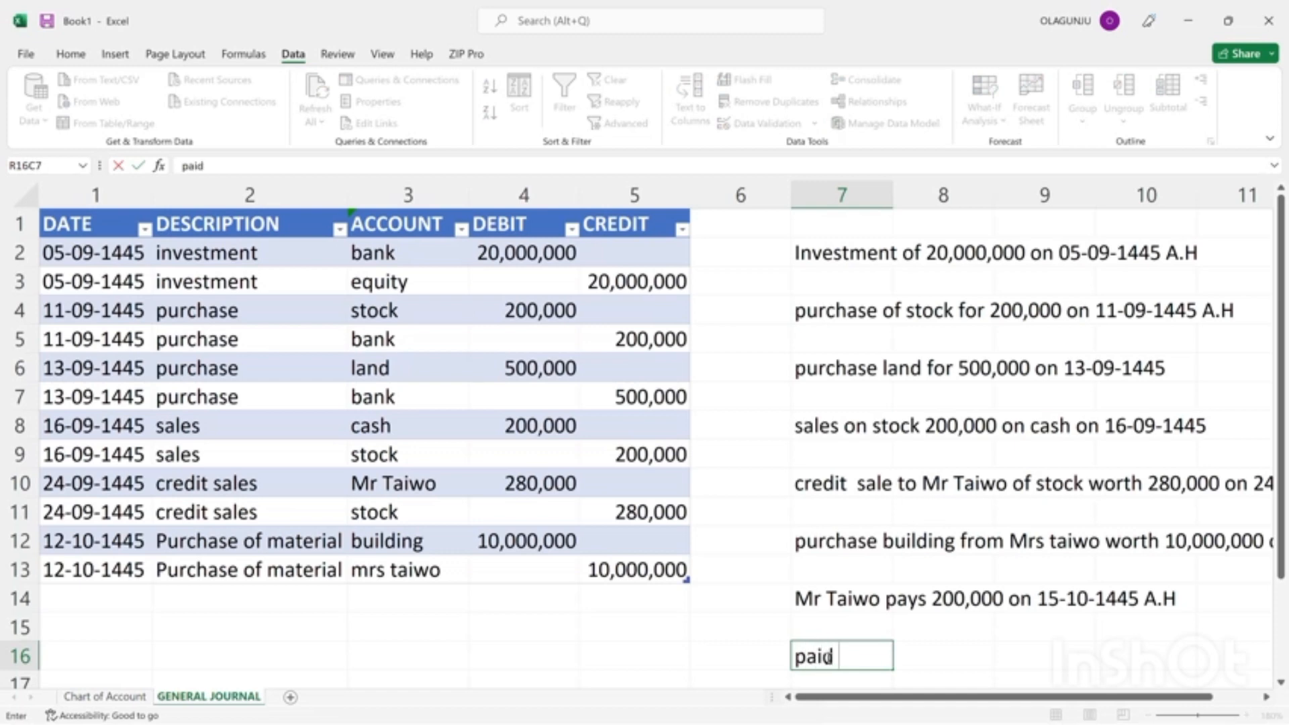
pyautogui.write(' mrs tai')
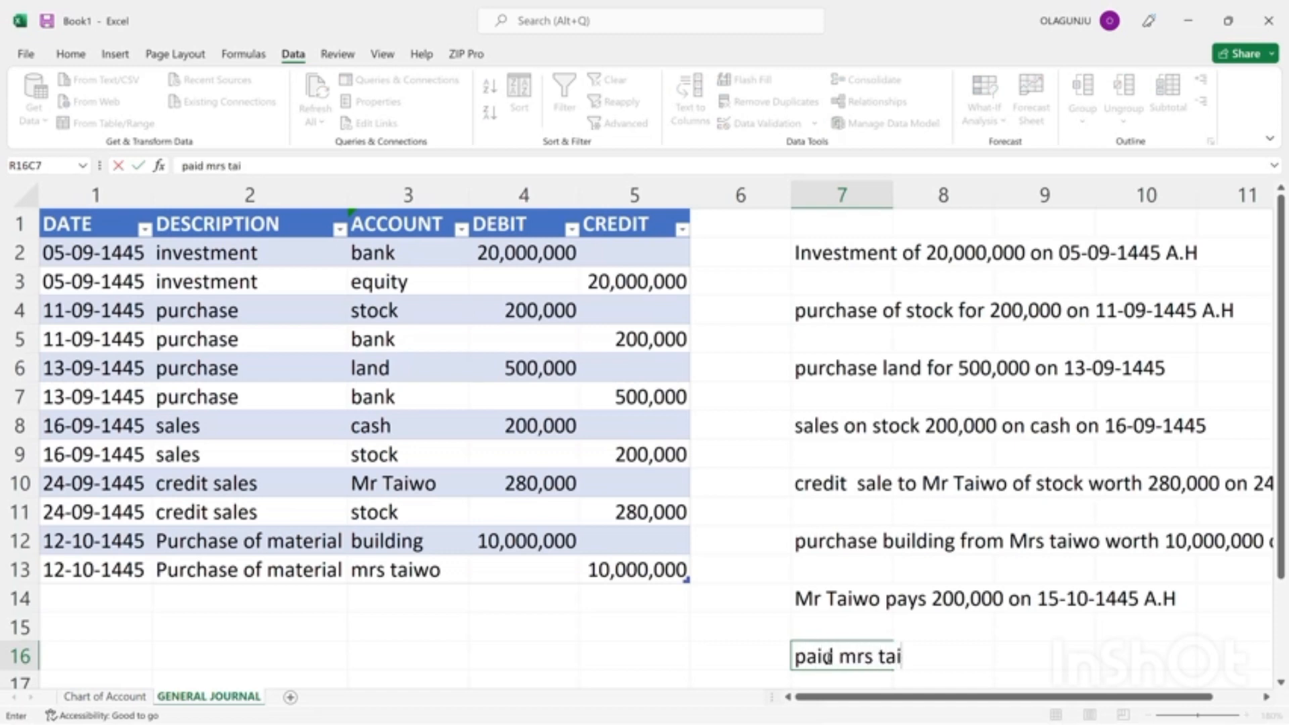
pyautogui.write('wo her ')
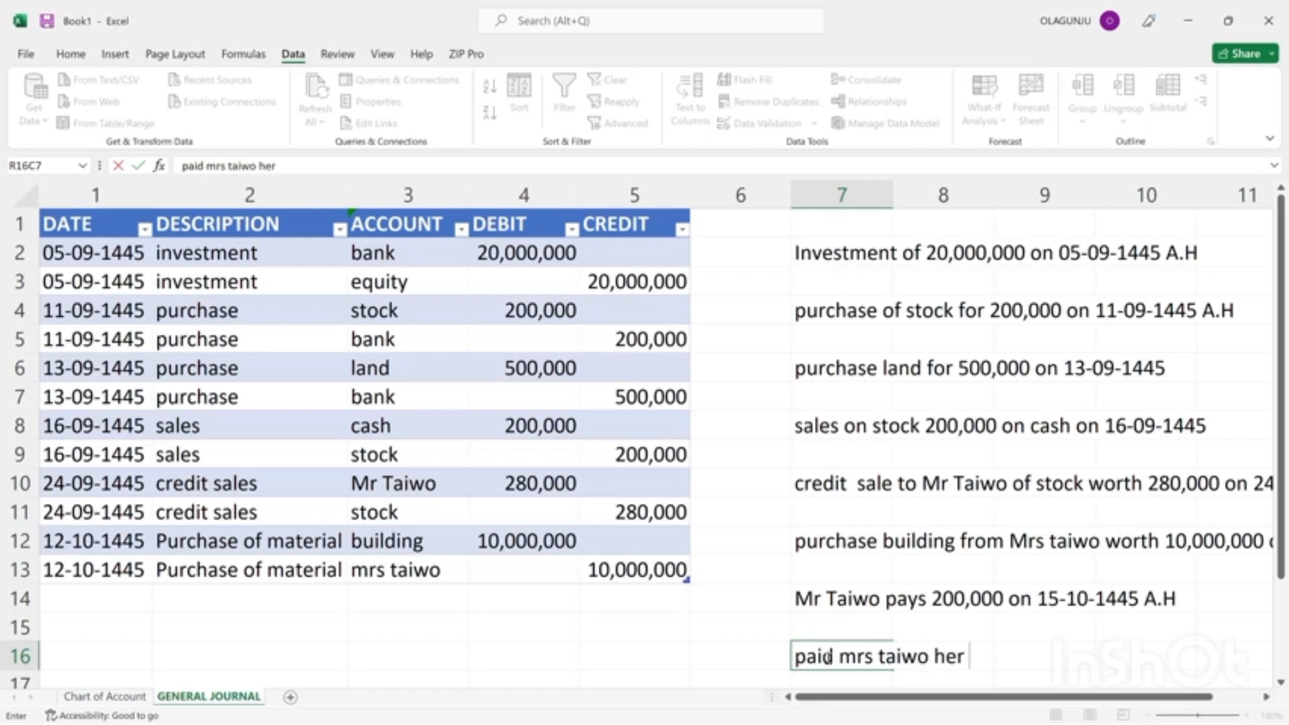
pyautogui.write('in full')
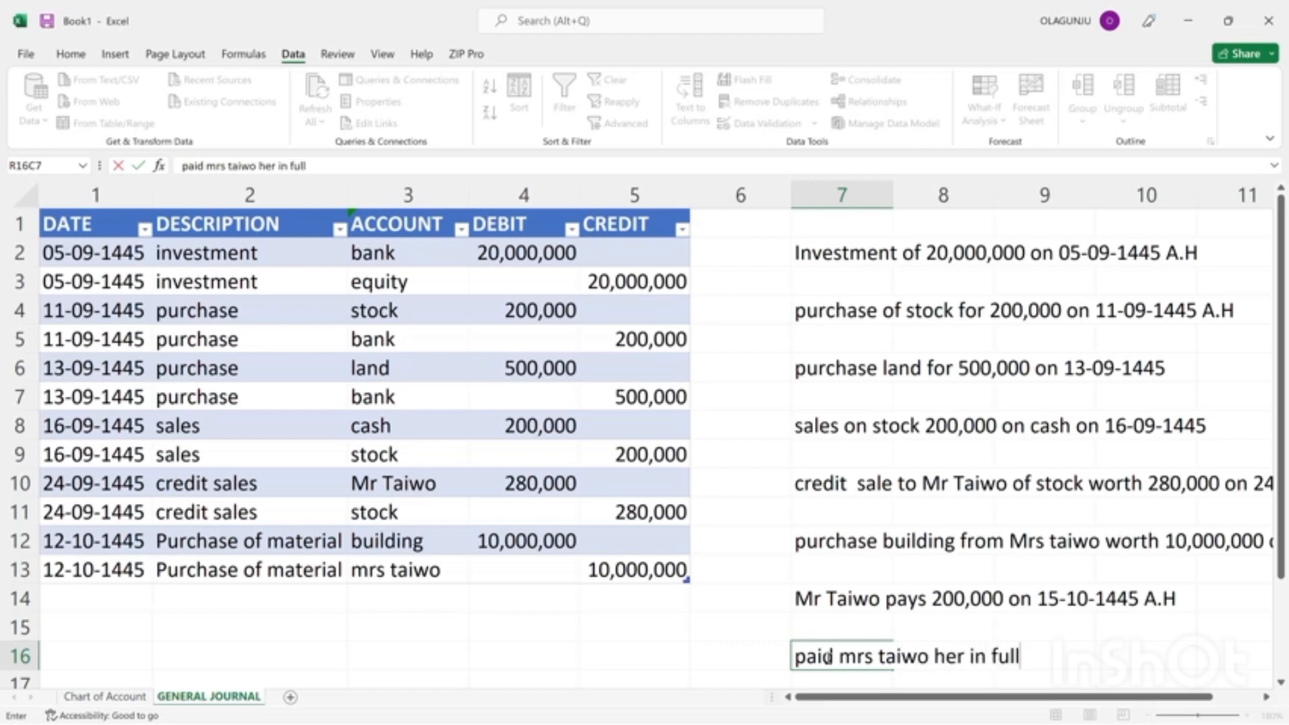
pyautogui.write(' 0n 28')
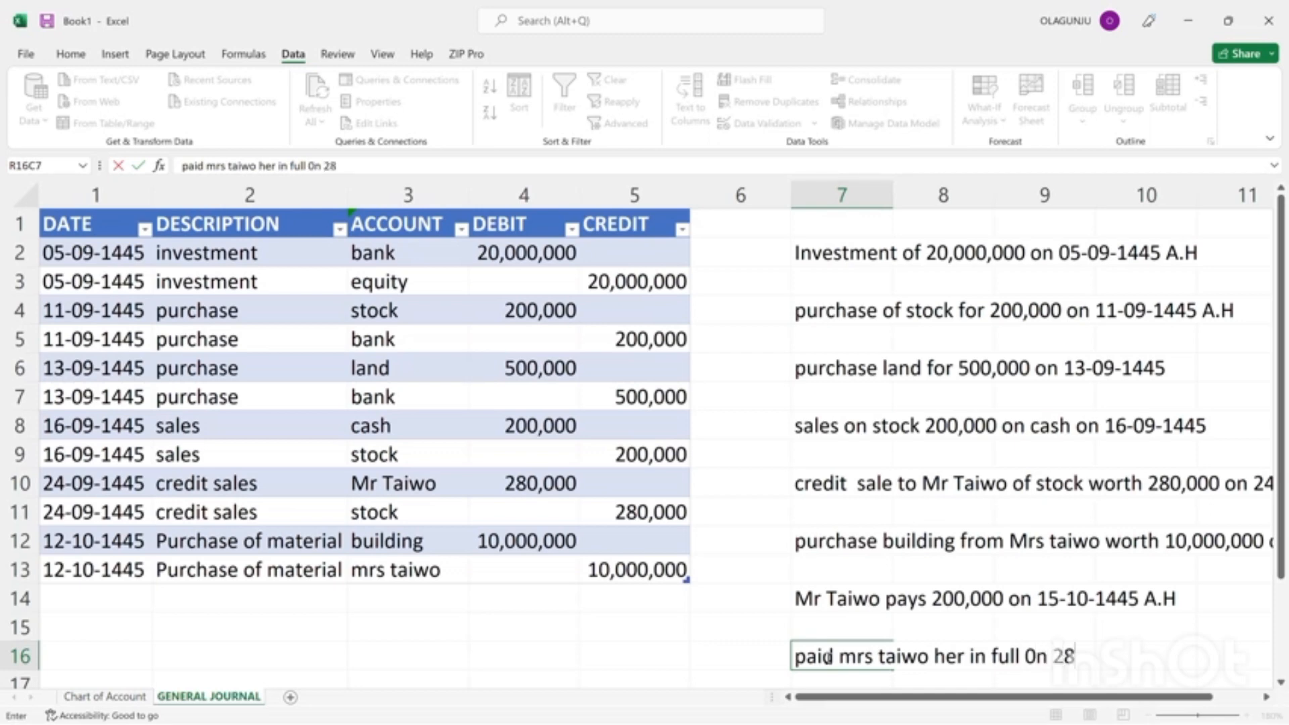
pyautogui.write('-10-1445 A')
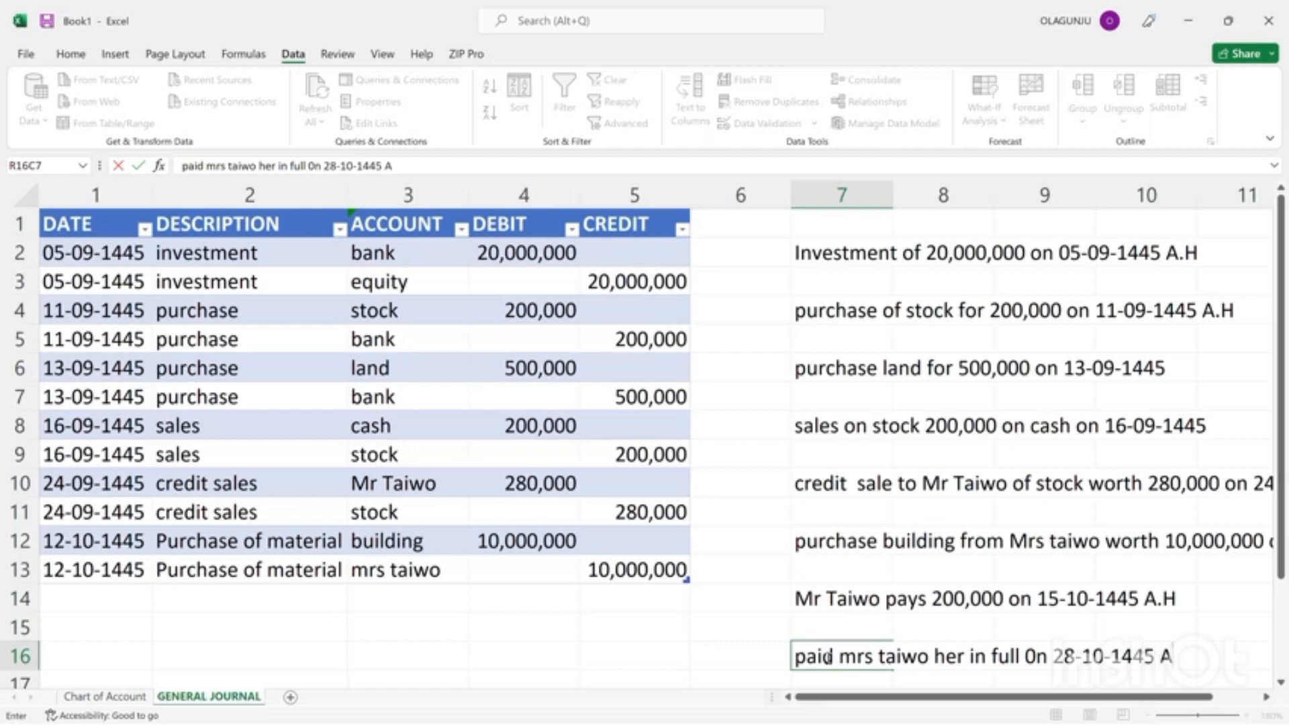
pyautogui.write('.H')
pyautogui.press('Tab')
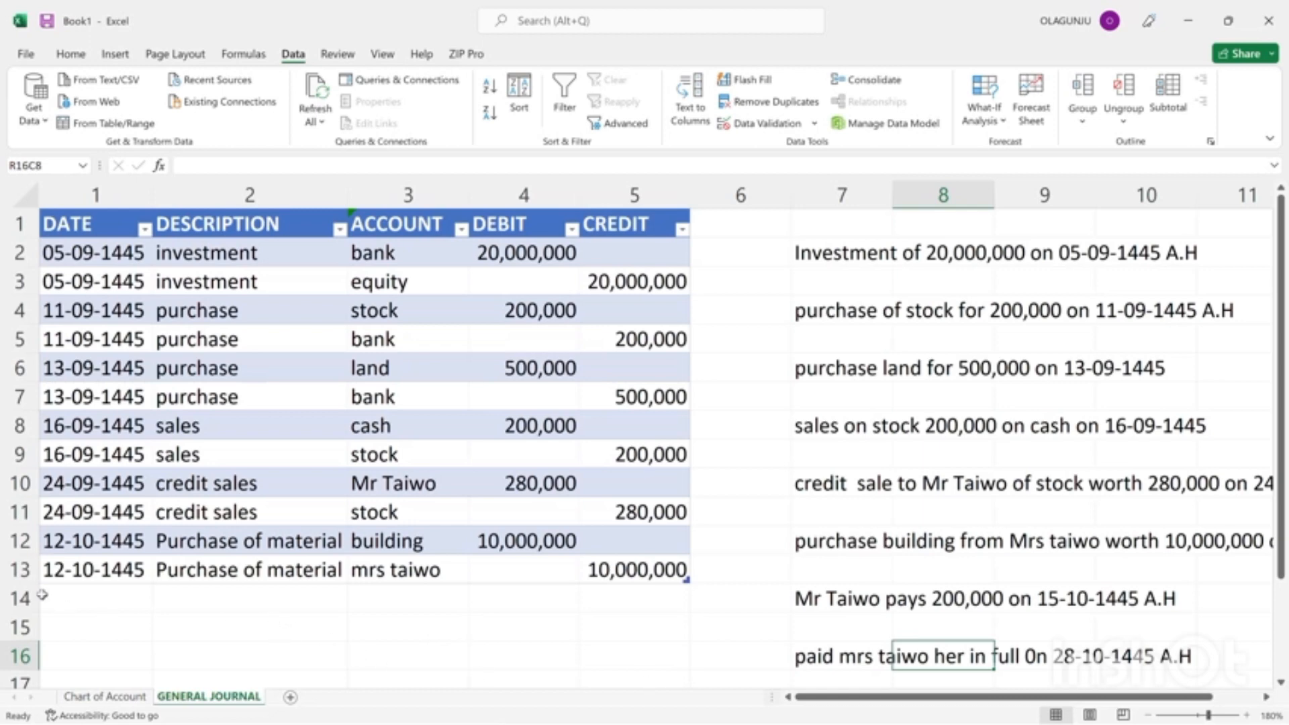
# Enter the date 15-10-1445 in row 14 of the general journal table.
pyautogui.click(60, 604)
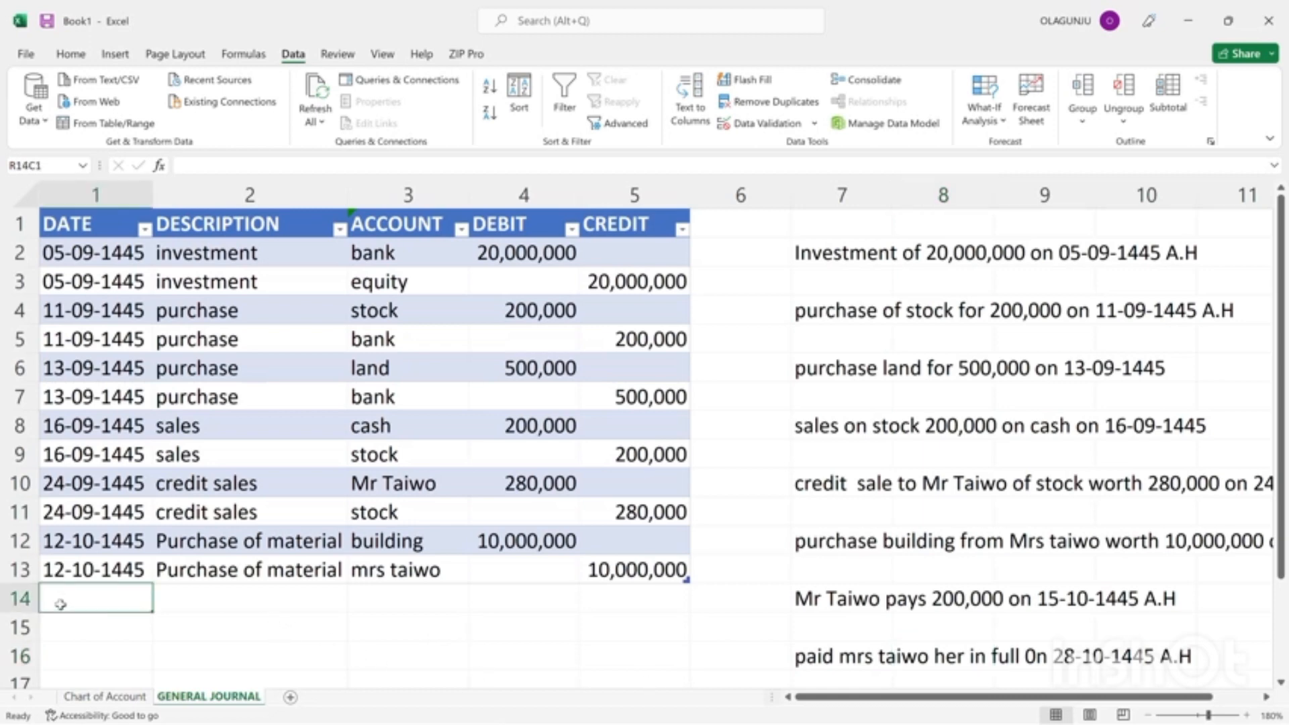
pyautogui.write('15-')
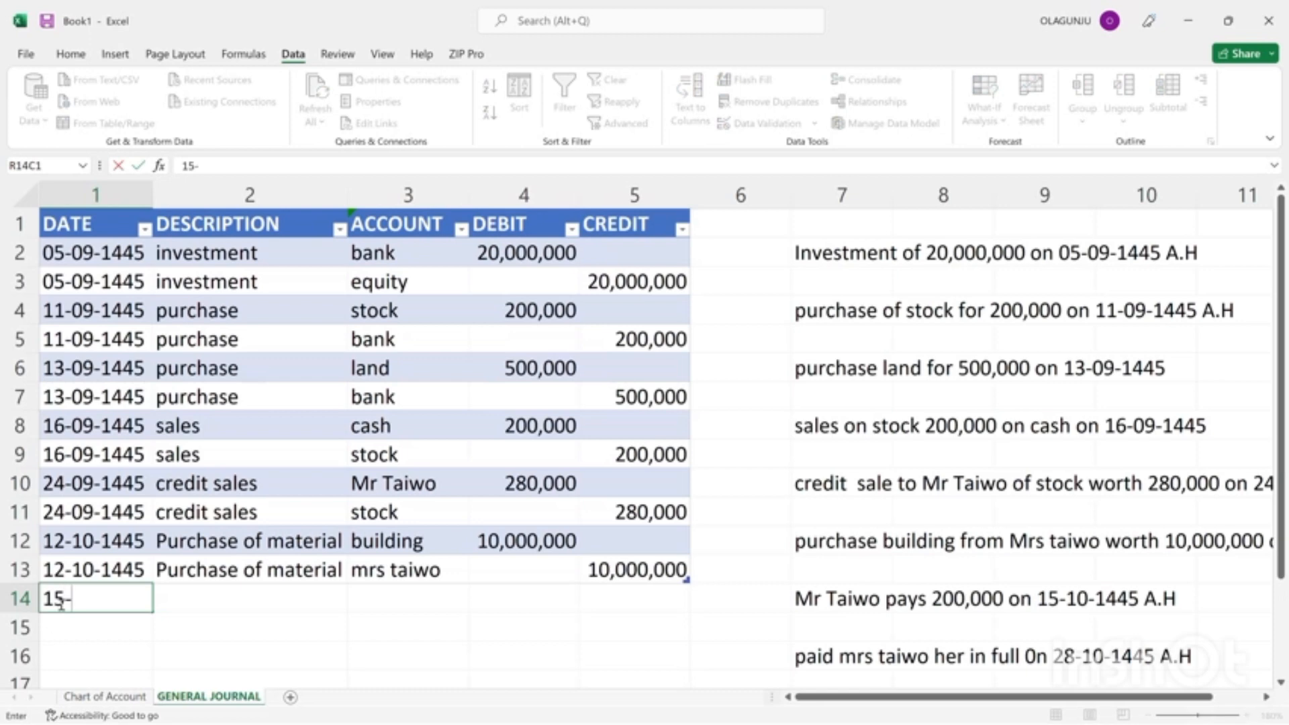
pyautogui.write('10-1445')
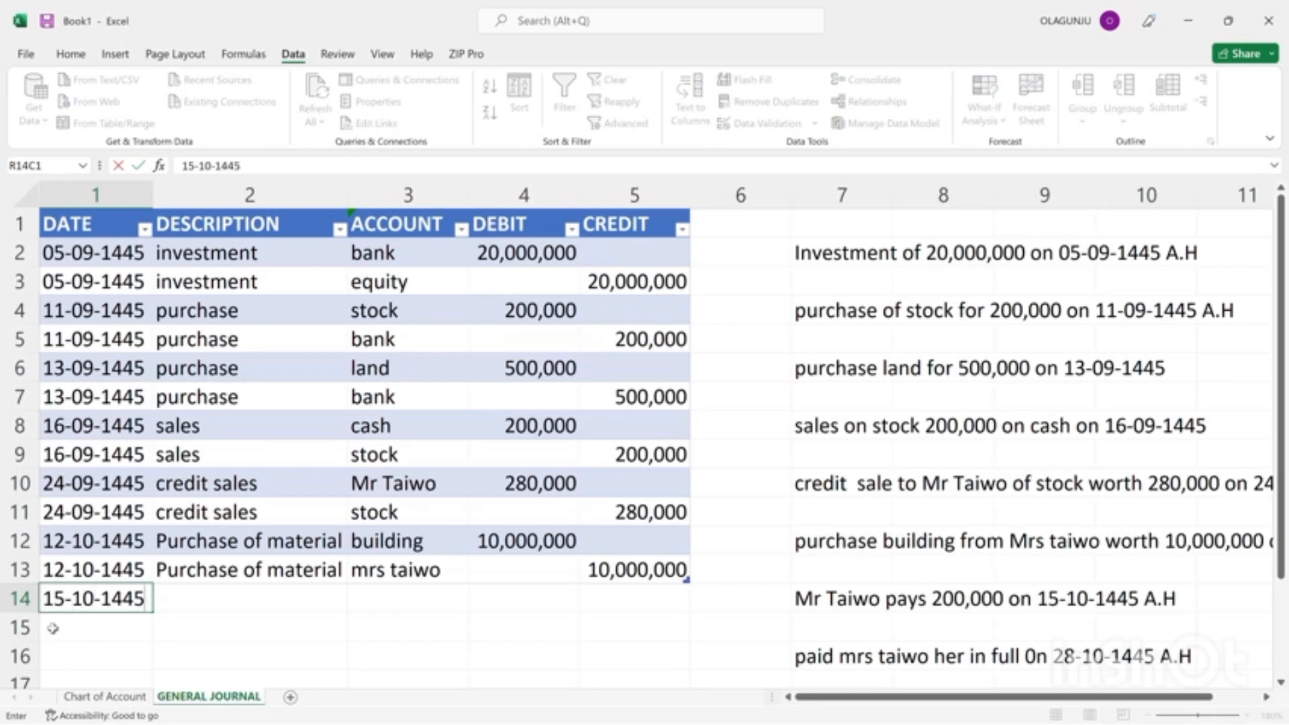
pyautogui.click(50, 631)
pyautogui.click(77, 599)
pyautogui.write('c')
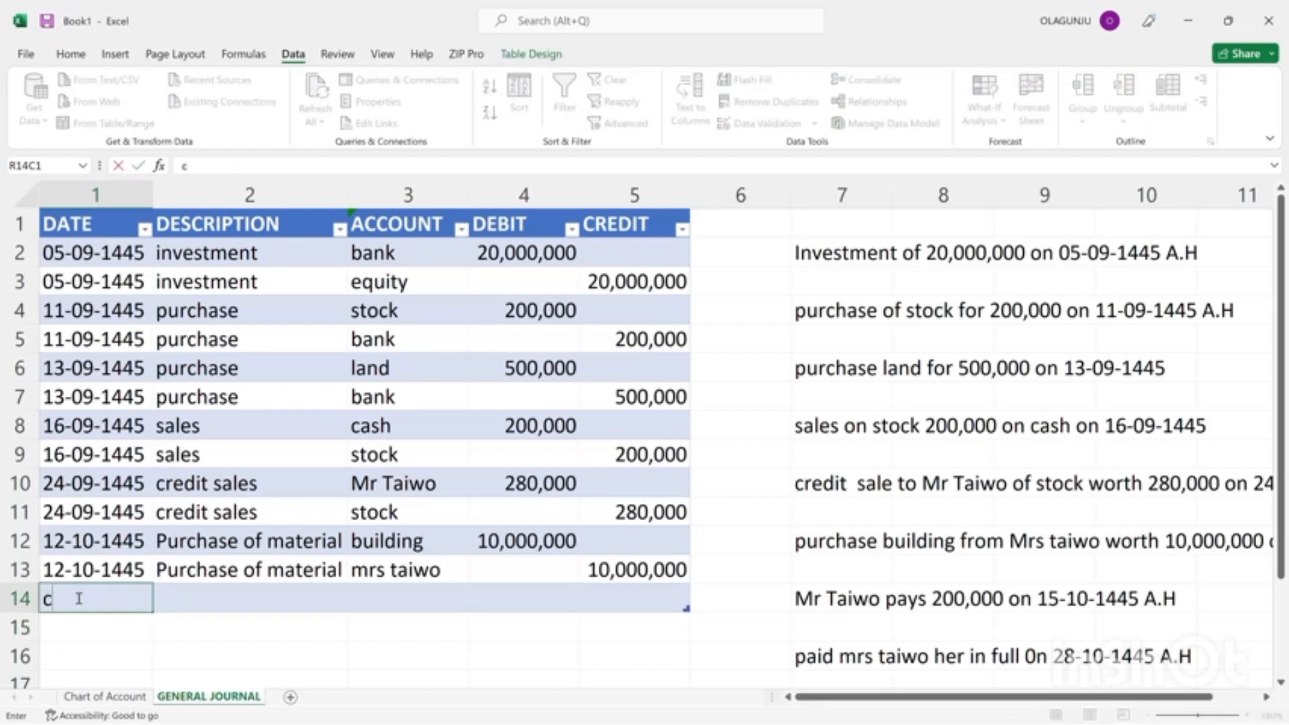
pyautogui.press('BackSpace')
pyautogui.write('15-10-1445')
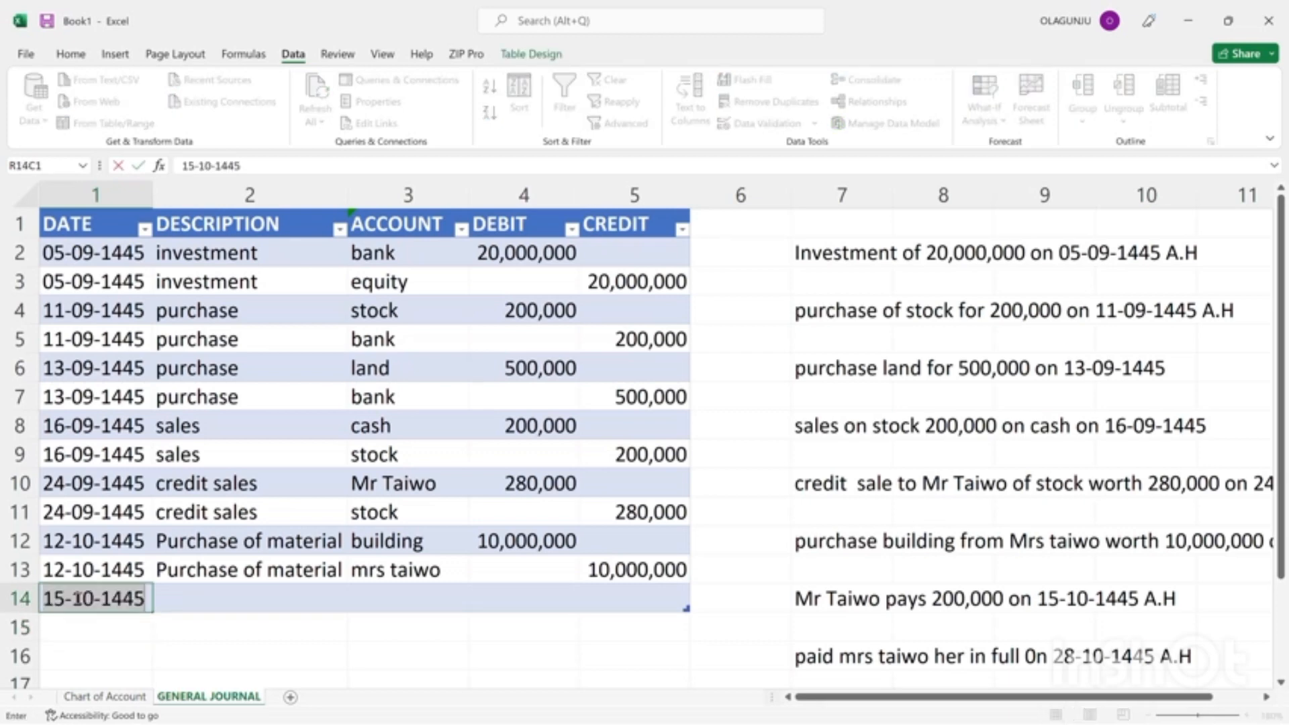
# Copy the date 15-10-1445 from journal row 14 into row 15.
pyautogui.moveTo(190, 647); pyautogui.dragTo(80, 599)
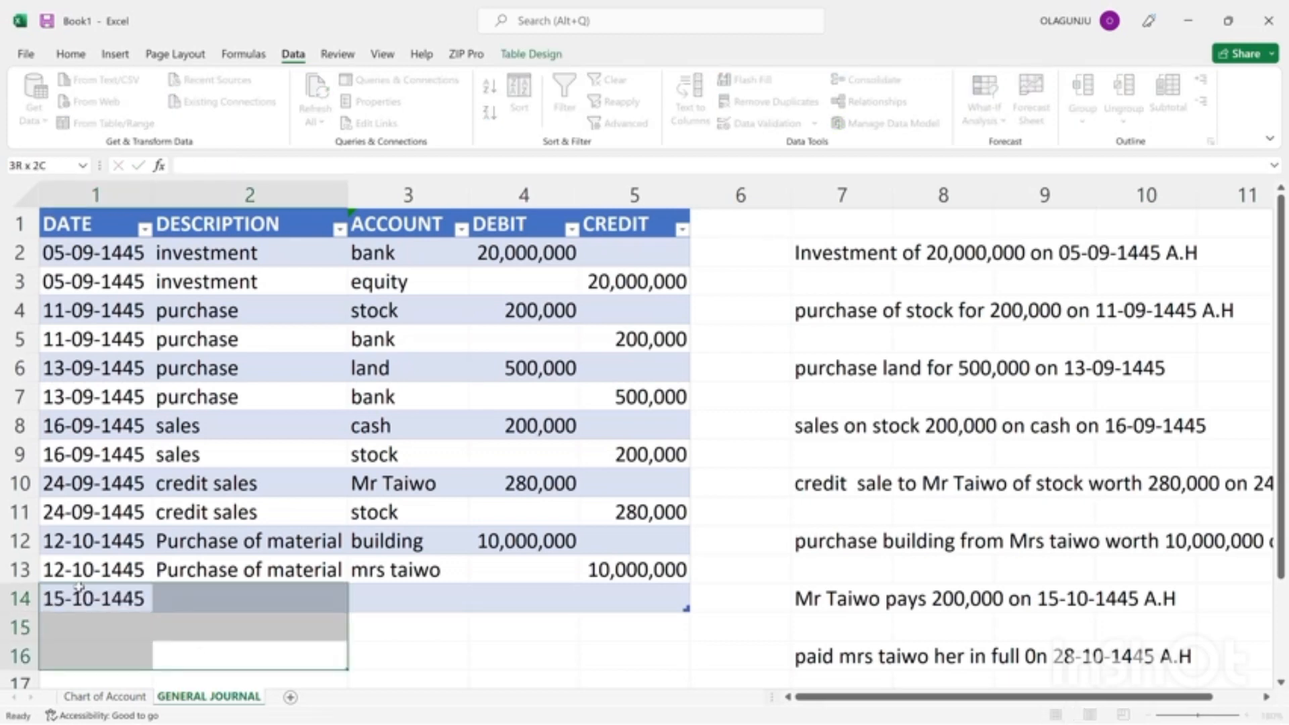
pyautogui.click(81, 598)
pyautogui.hotkey('ctrl', 'c')
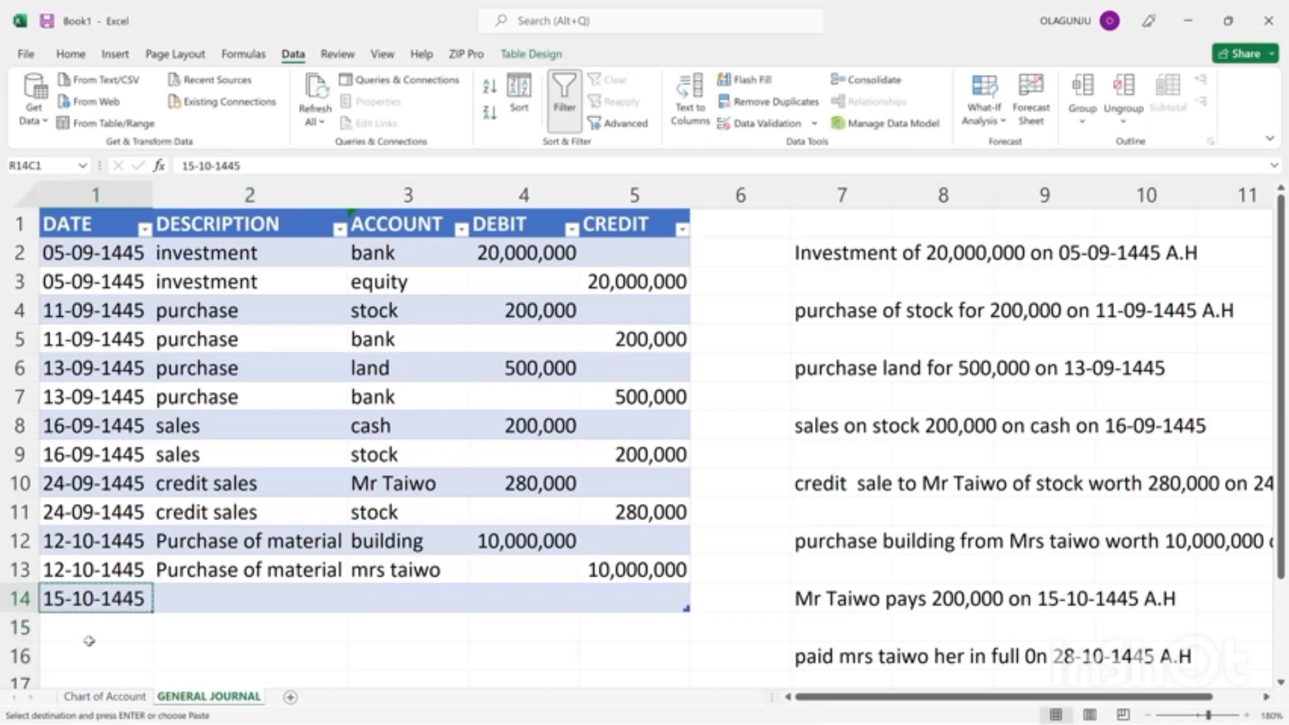
pyautogui.keyDown('ctrl'); pyautogui.click(89, 629); pyautogui.keyUp('ctrl')
pyautogui.hotkey('ctrl', 'v')
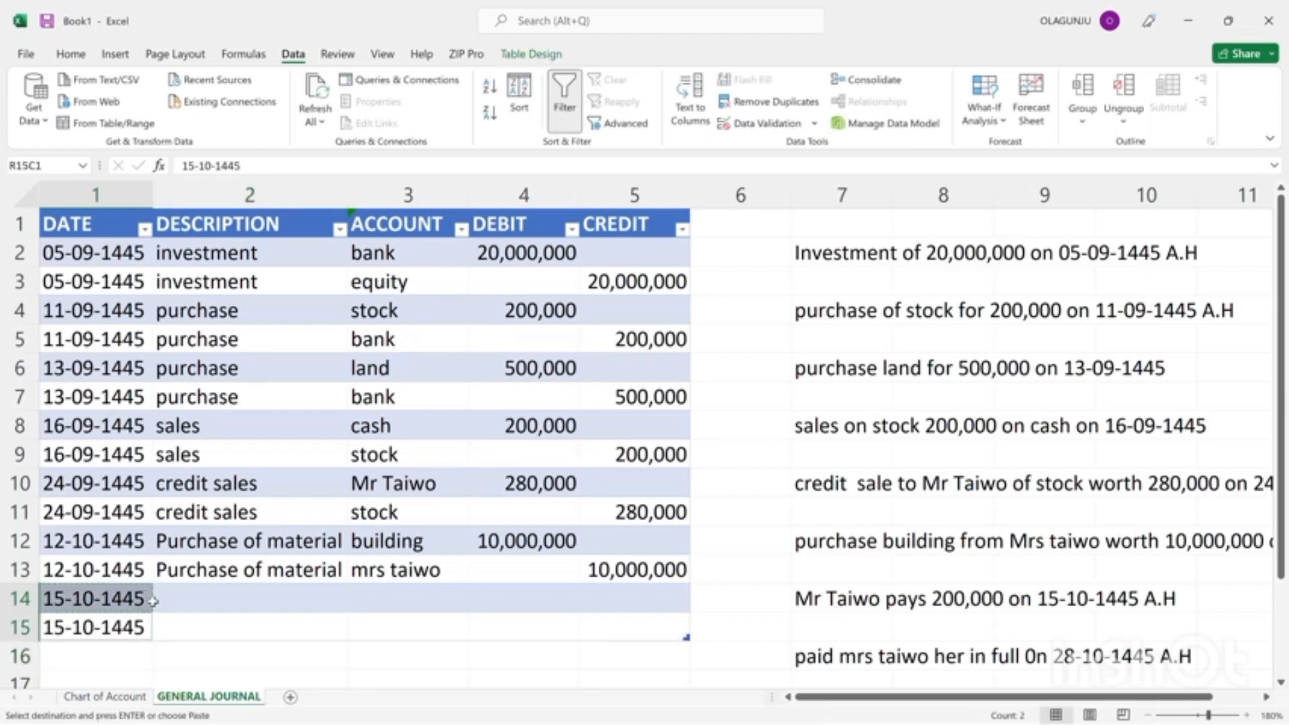
pyautogui.click(216, 594)
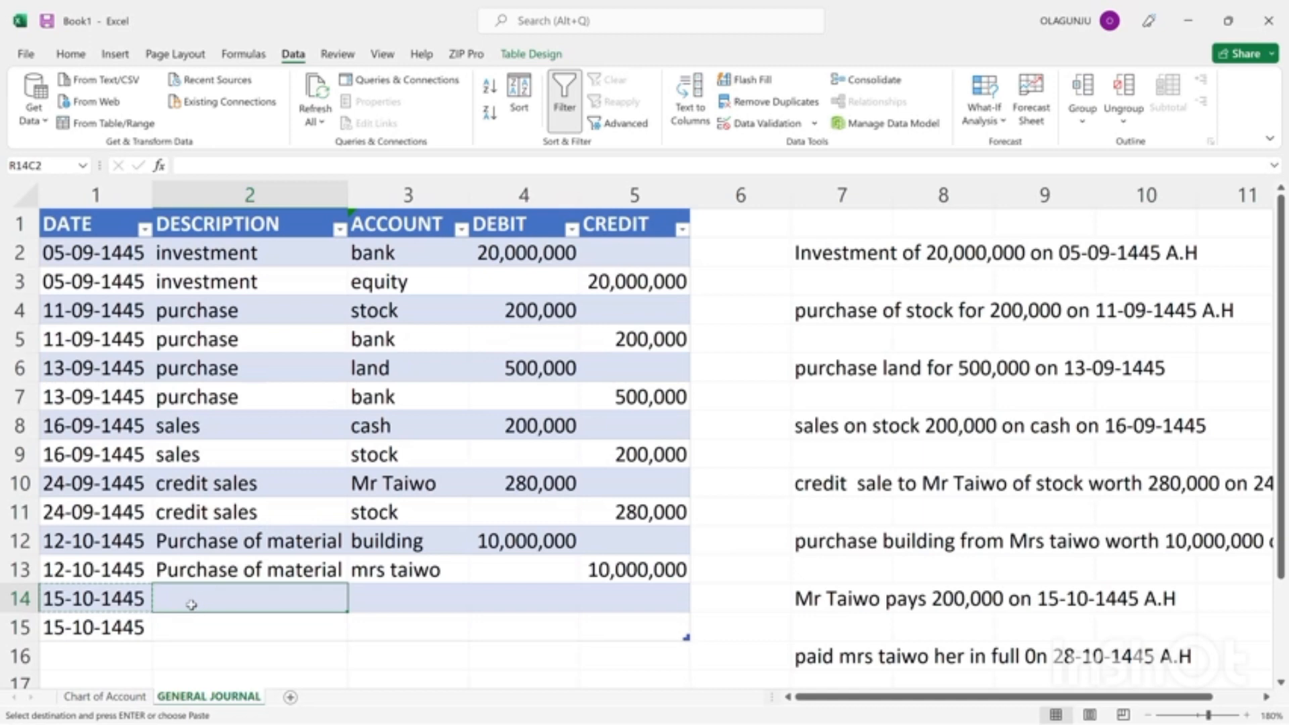
pyautogui.write('reciwve')
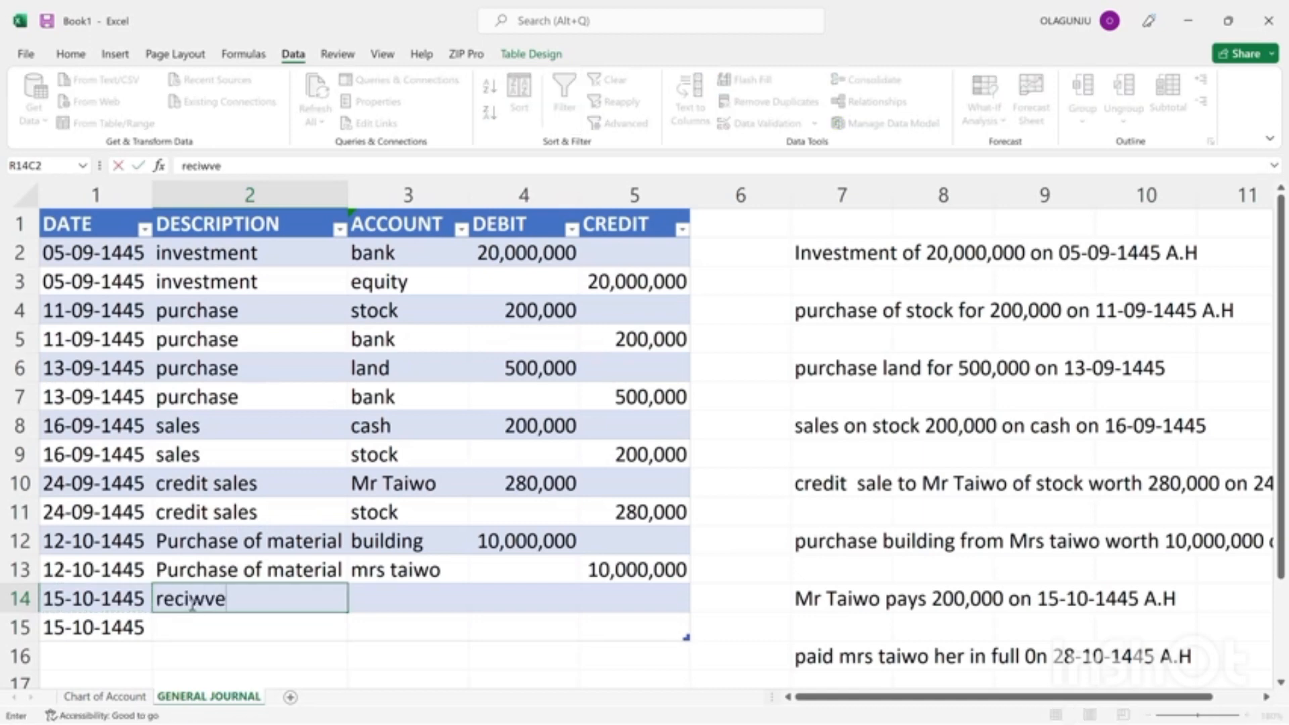
pyautogui.press('BackSpace')
pyautogui.press('BackSpace')
pyautogui.press('BackSpace')
pyautogui.write('eve')
pyautogui.press('BackSpace')
pyautogui.press('BackSpace')
pyautogui.press('BackSpace')
pyautogui.press('BackSpace')
pyautogui.press('BackSpace')
pyautogui.press('BackSpace')
pyautogui.press('BackSpace')
pyautogui.press('BackSpace')
pyautogui.click(557, 26)
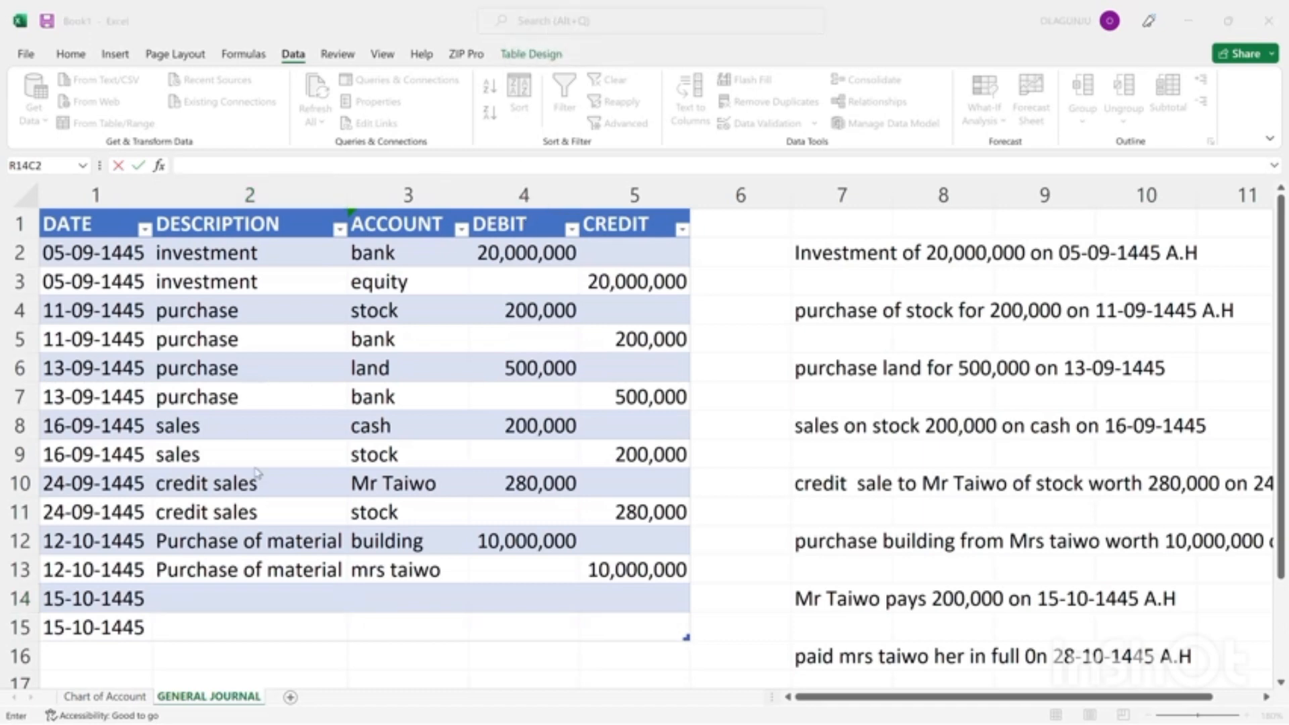
# Enter "repayment of credit sales" as the description in row 14 of the general journal.
pyautogui.click(194, 596)
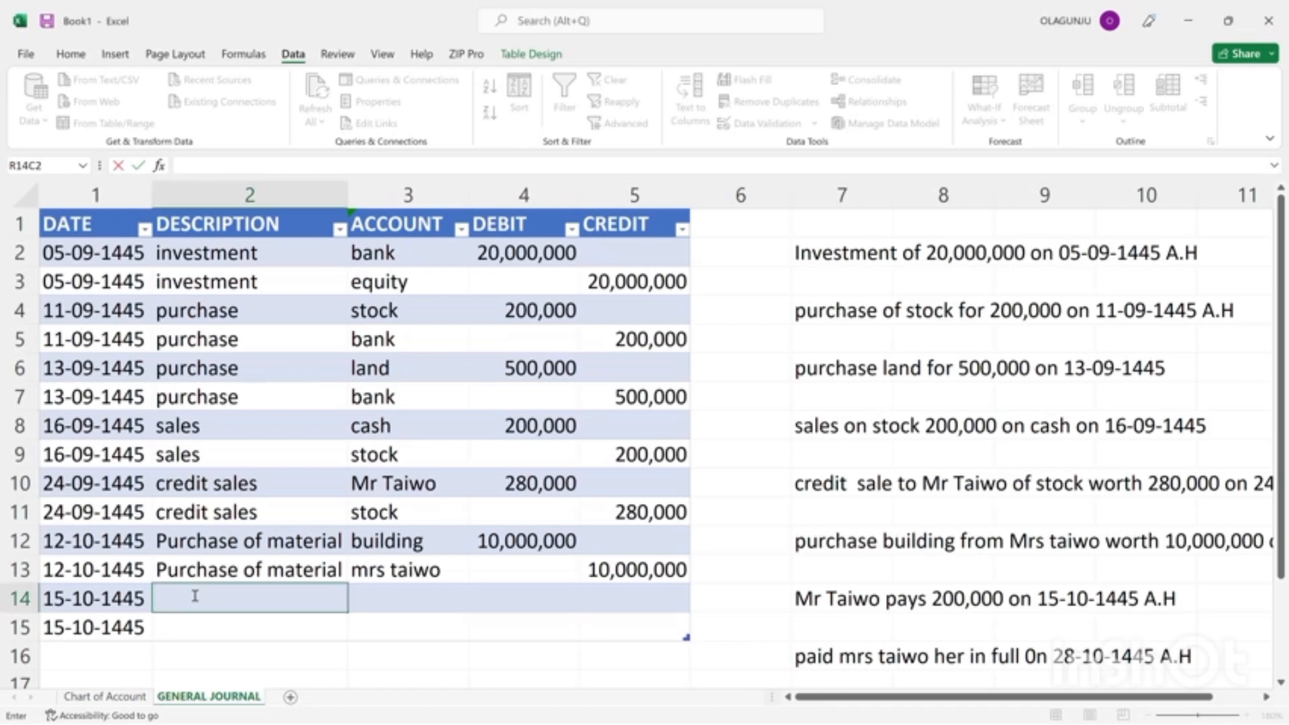
pyautogui.write('repayment ')
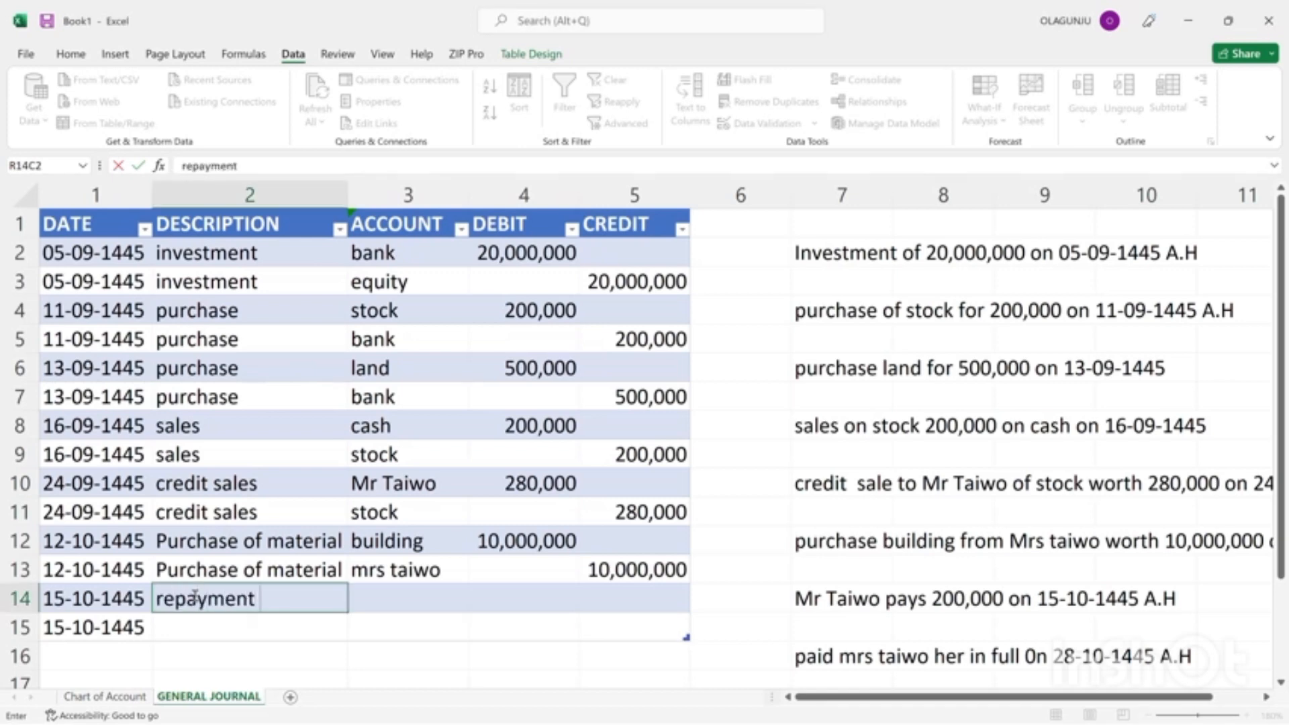
pyautogui.write('from')
pyautogui.press('BackSpace')
pyautogui.write('m')
pyautogui.press('BackSpace')
pyautogui.press('BackSpace')
pyautogui.press('BackSpace')
pyautogui.press('BackSpace')
pyautogui.press('BackSpace')
pyautogui.write('of credi')
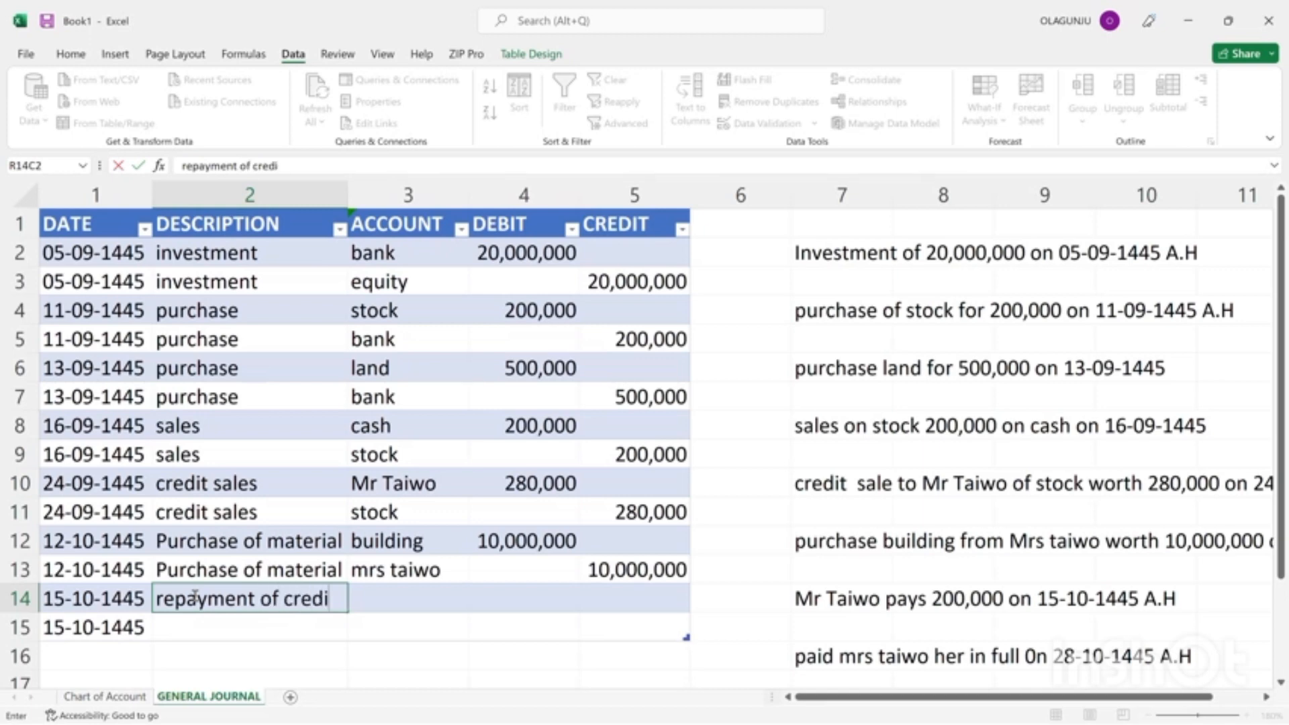
pyautogui.write('t sales')
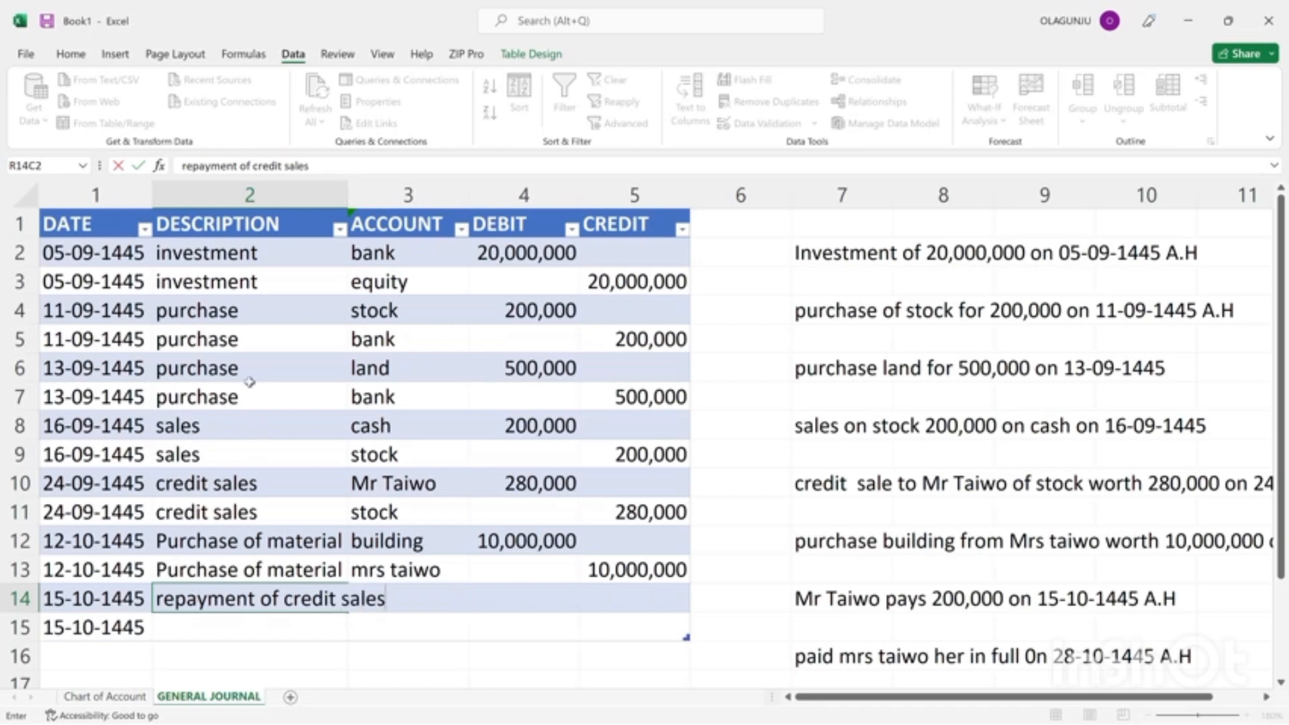
# Auto-fit the journal's DESCRIPTION column to the width of its longest entry.
pyautogui.moveTo(299, 194); pyautogui.dragTo(343, 192)
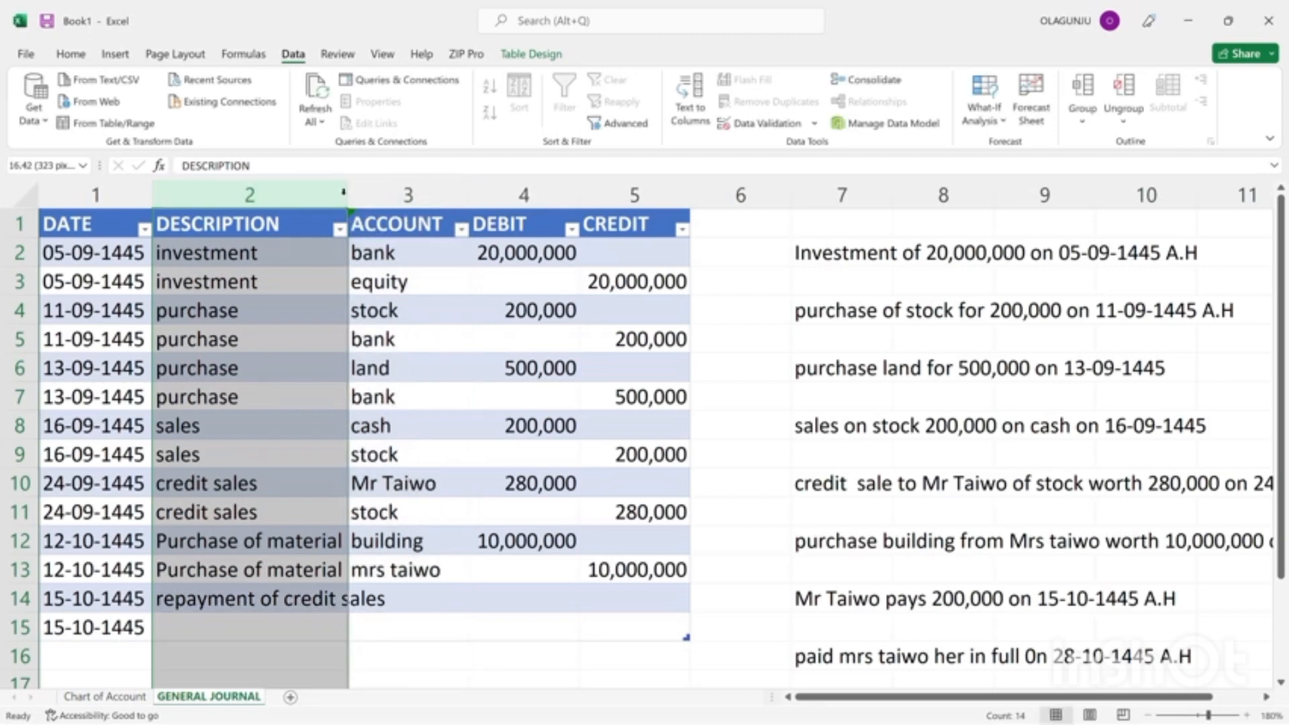
pyautogui.doubleClick(346, 193)
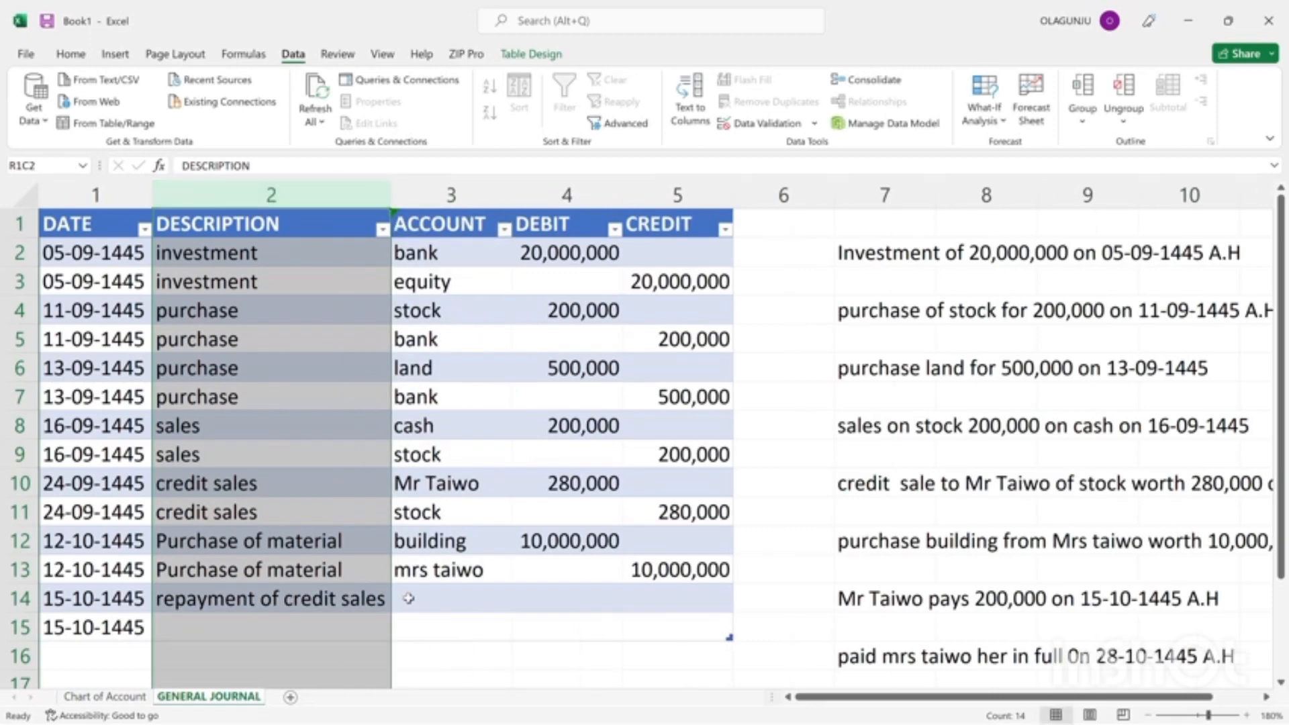
pyautogui.click(416, 600)
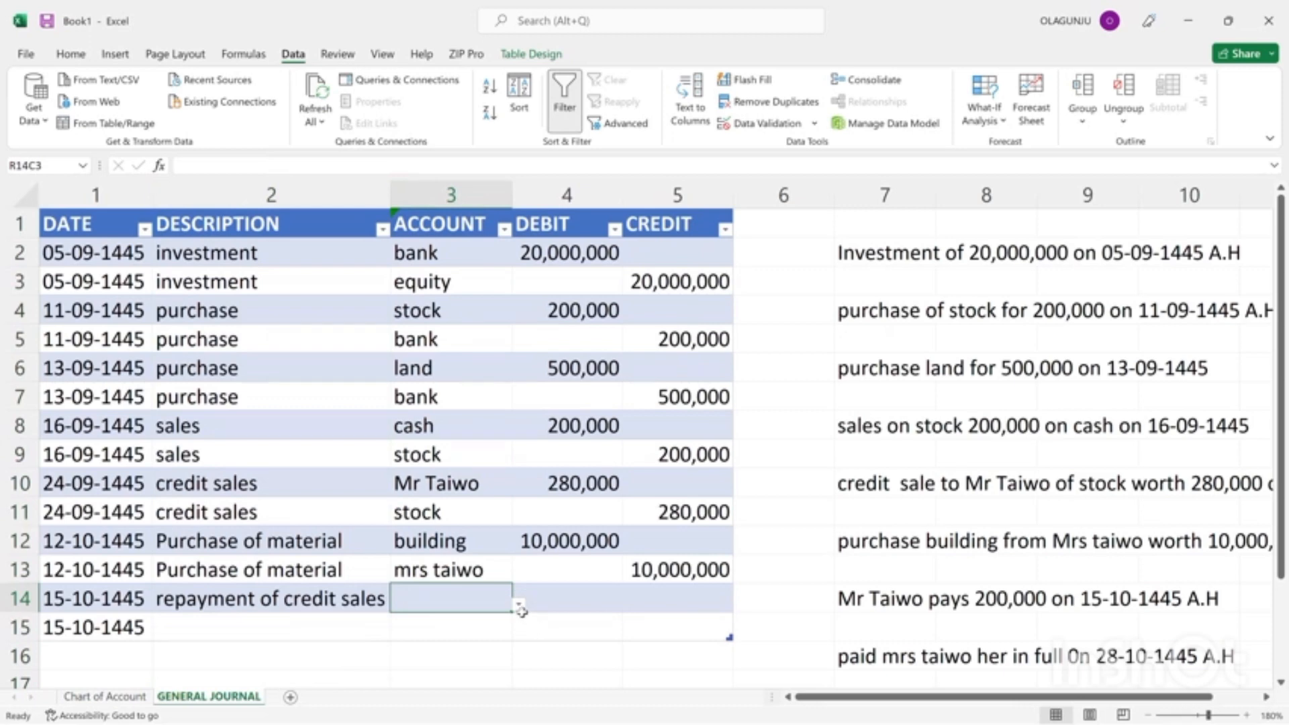
# Copy the description "repayment of credit sales" from journal row 14 into row 15.
pyautogui.click(193, 606)
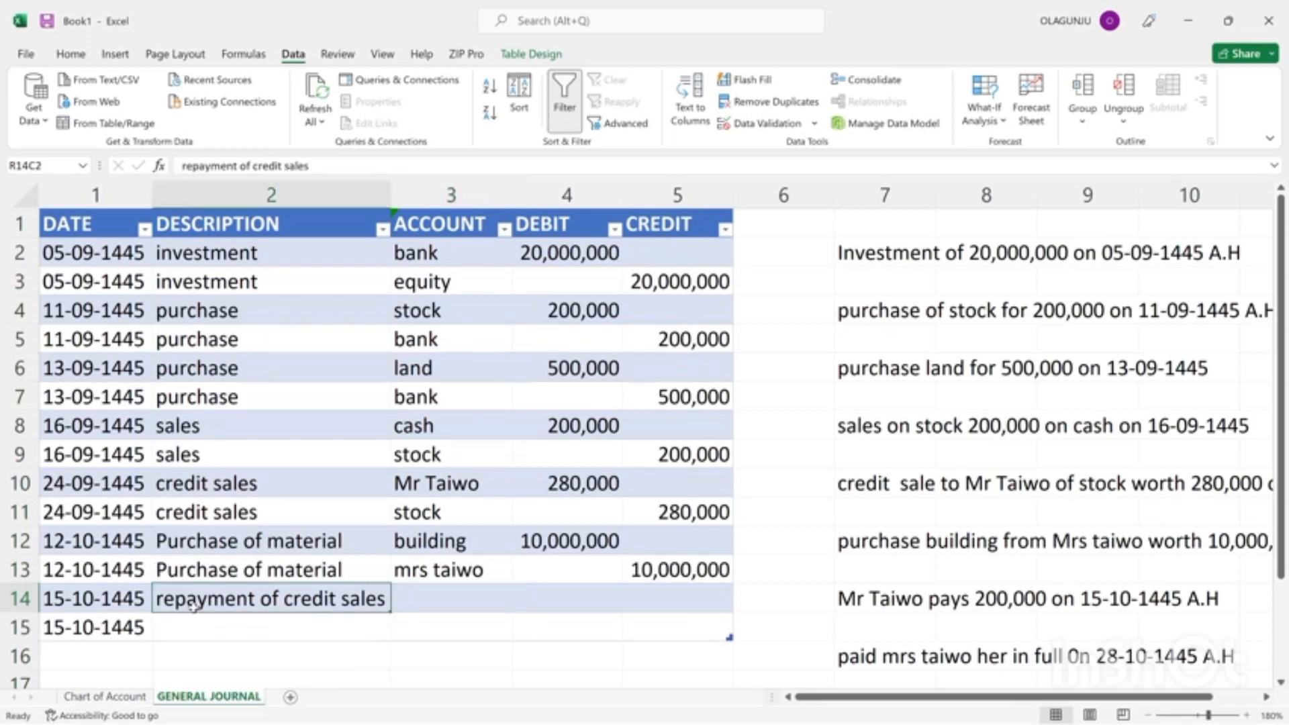
pyautogui.hotkey('ctrl', 'c')
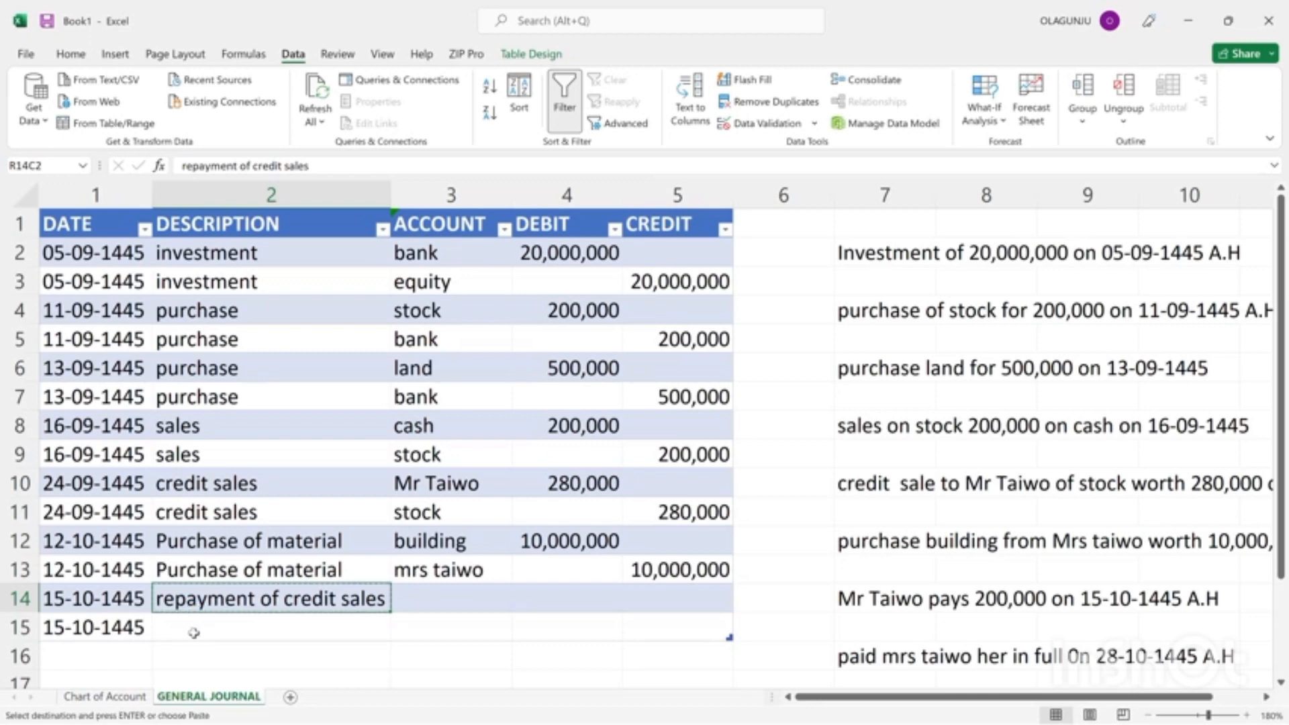
pyautogui.click(193, 633)
pyautogui.hotkey('ctrl', 'v')
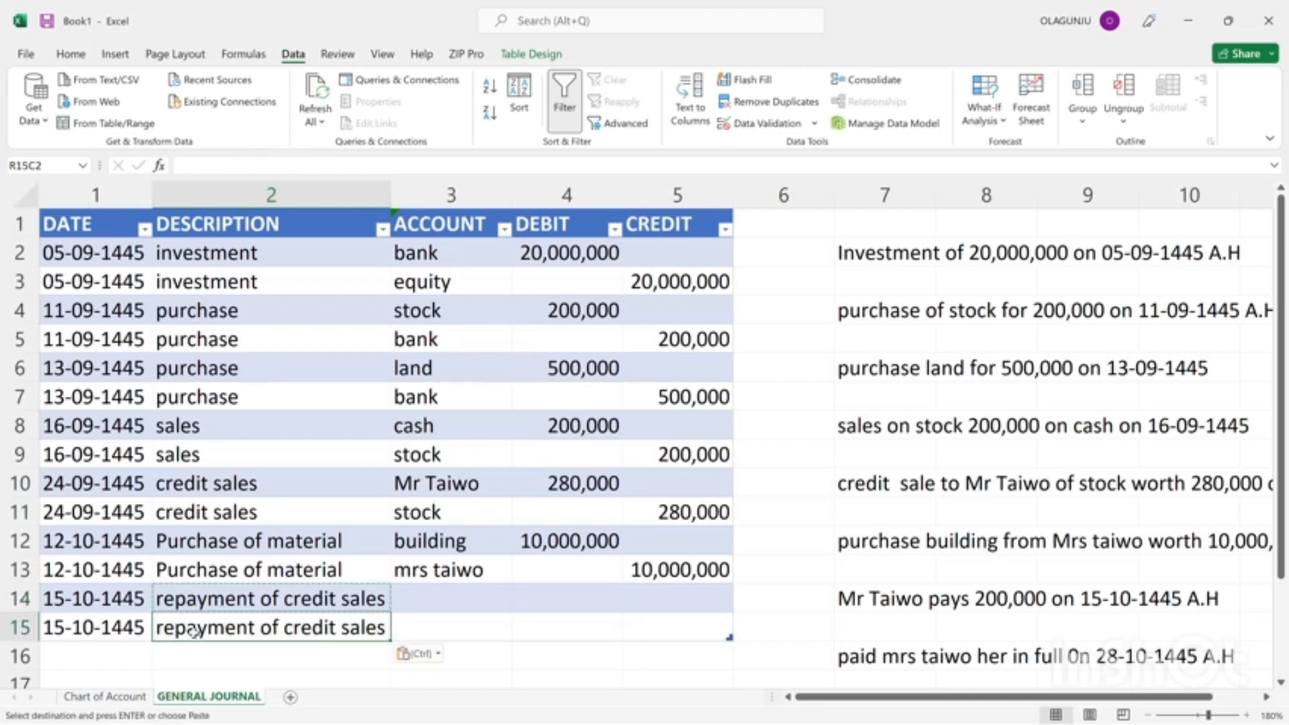
# Set the account in journal row 14 to cash, chosen from the cell's list of accounts.
pyautogui.click(493, 601)
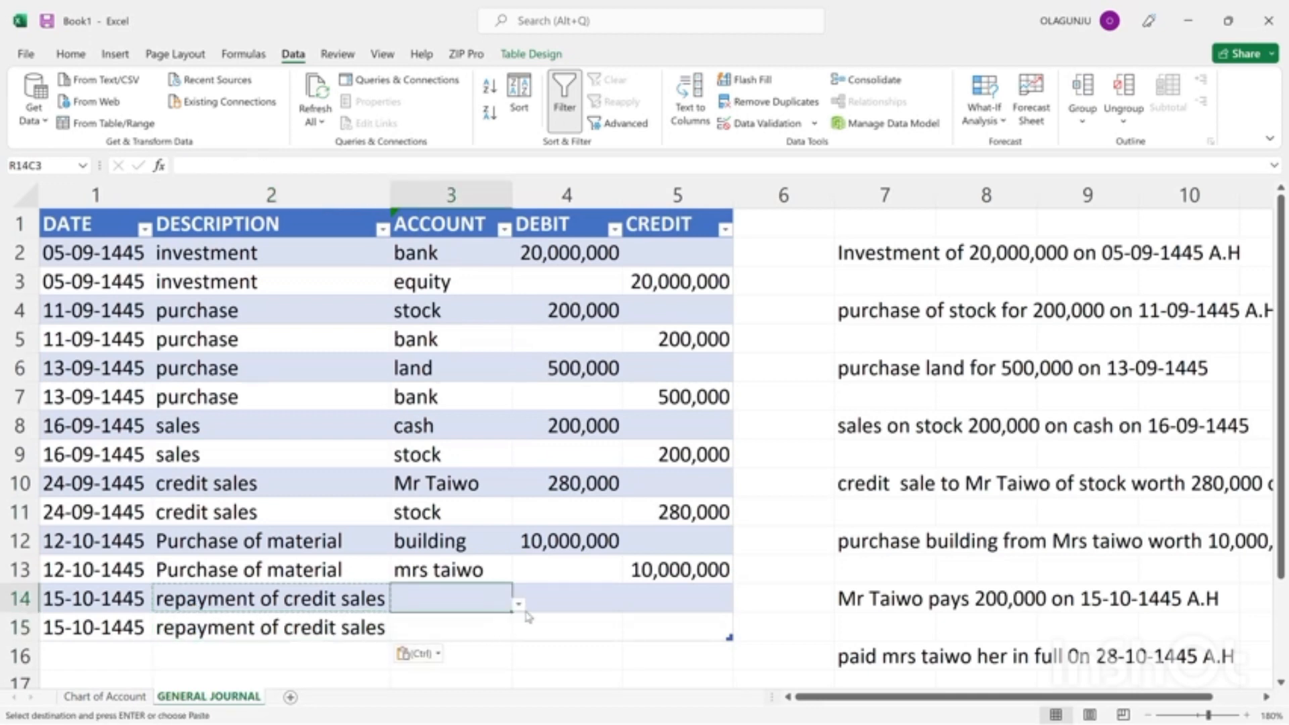
pyautogui.click(518, 604)
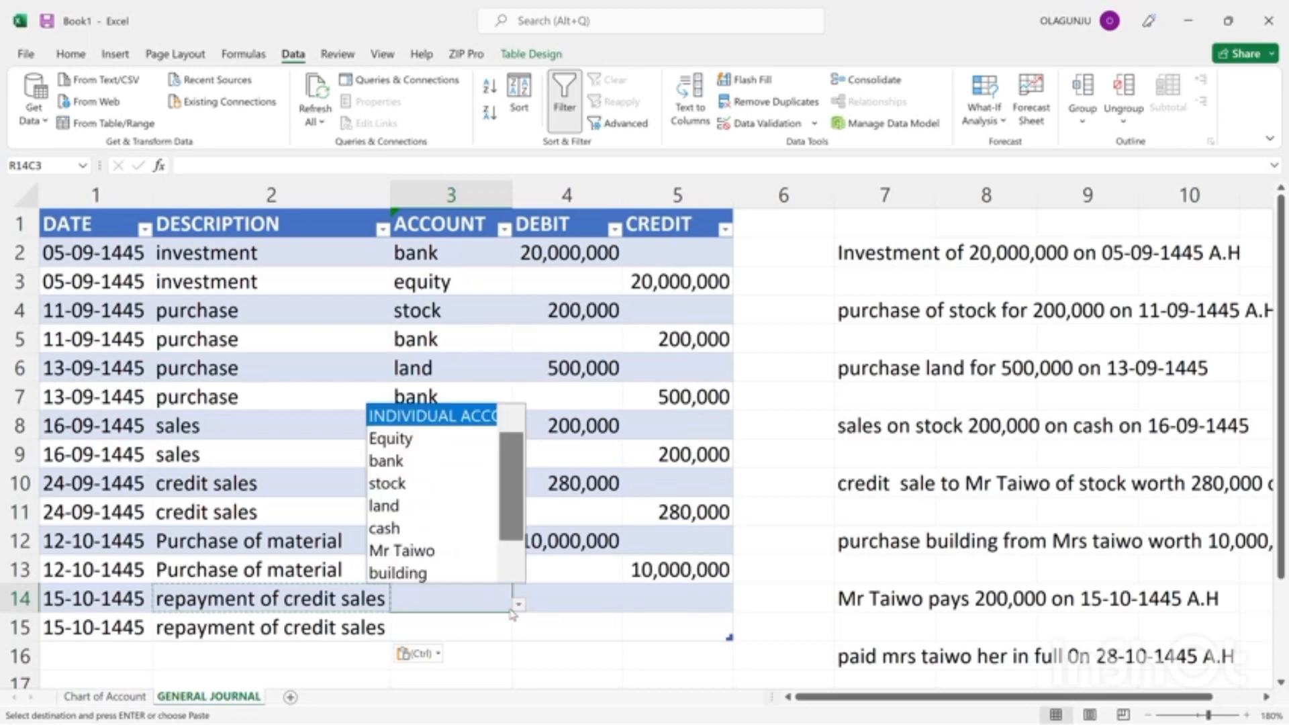
pyautogui.click(417, 528)
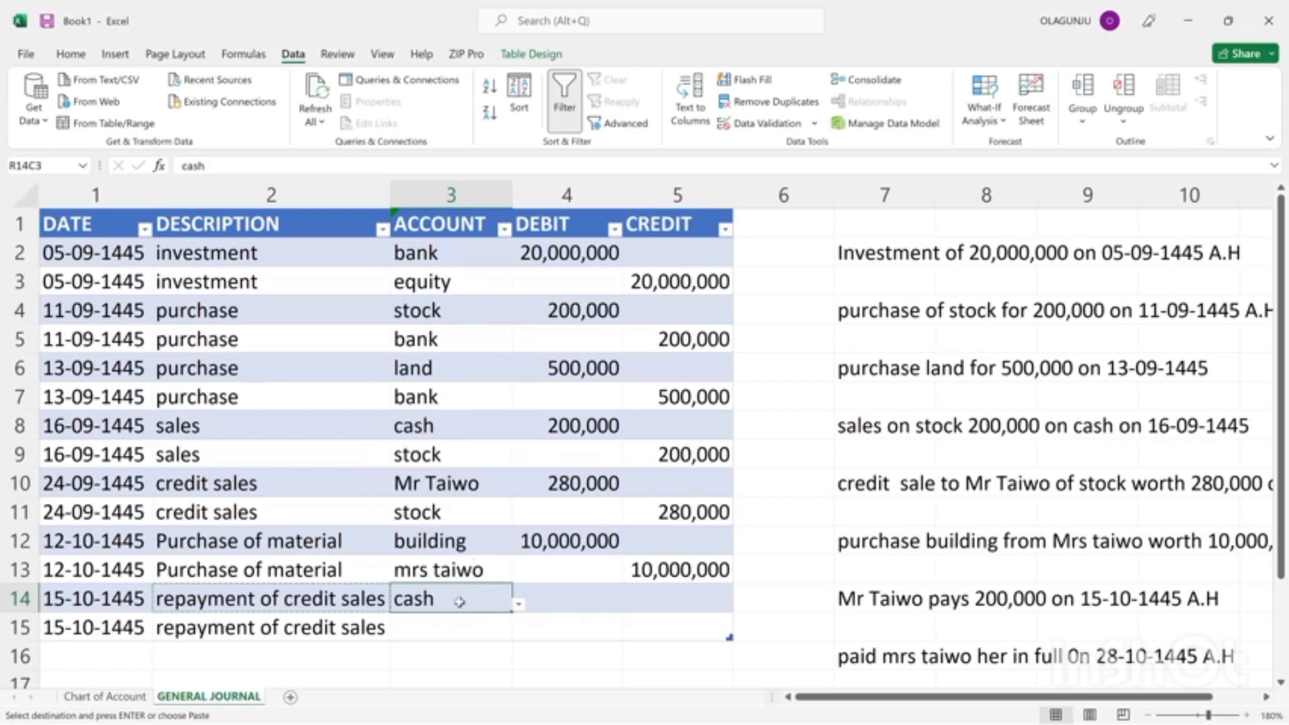
pyautogui.moveTo(454, 639); pyautogui.dragTo(518, 633)
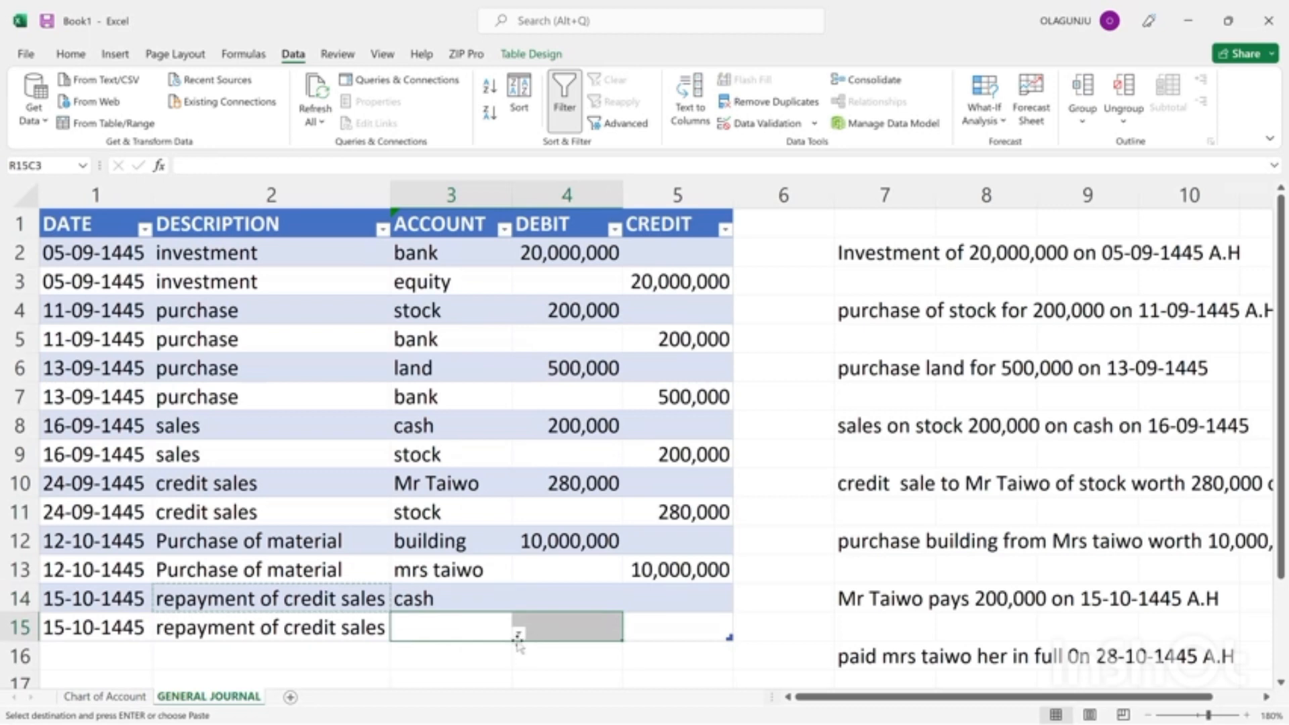
pyautogui.click(519, 633)
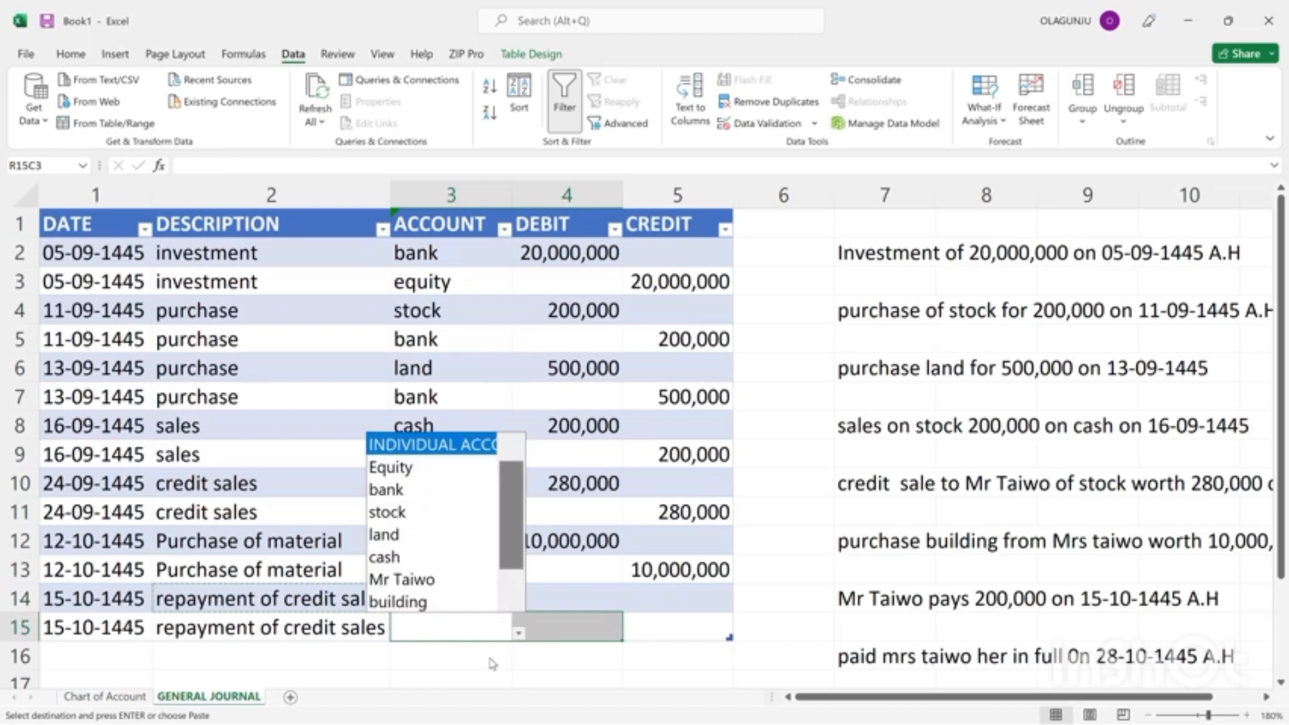
pyautogui.press('Escape')
pyautogui.moveTo(461, 617); pyautogui.dragTo(519, 635)
pyautogui.click(519, 635)
pyautogui.press('Escape')
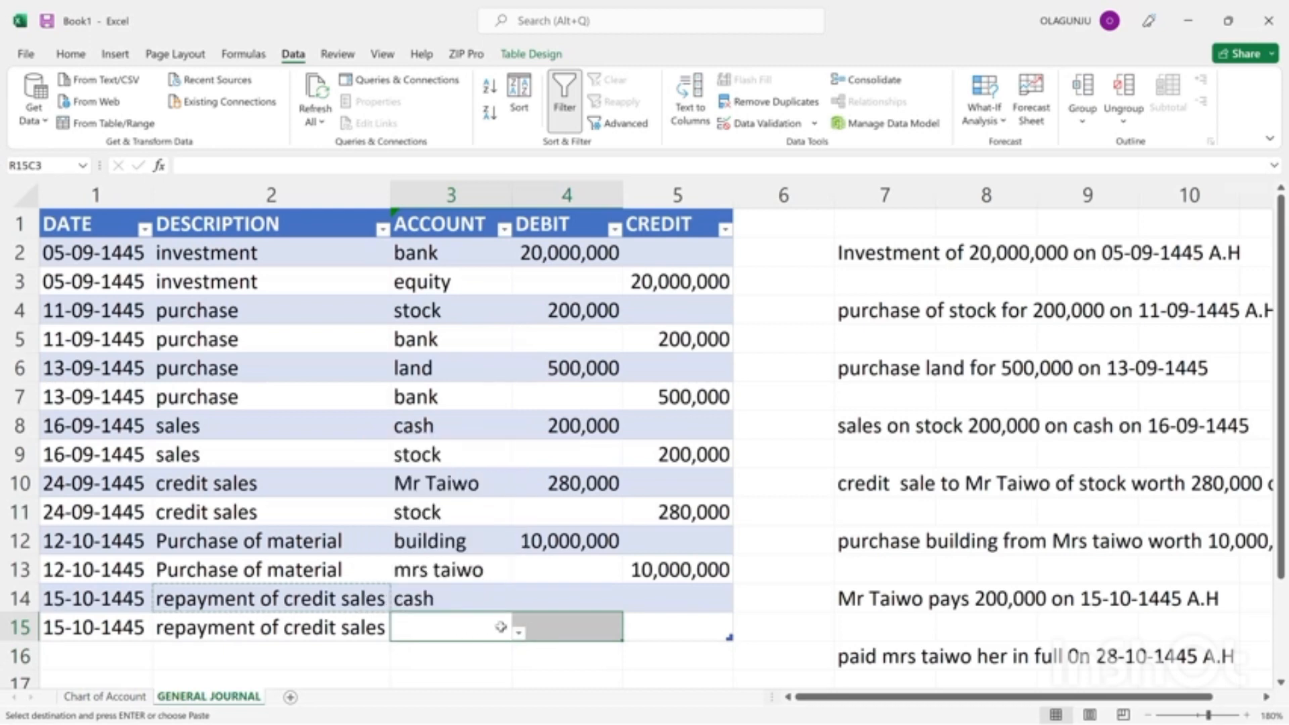
# Set the account in journal row 15 to the credit-sales customer, the account titled "Mr".
pyautogui.click(497, 623)
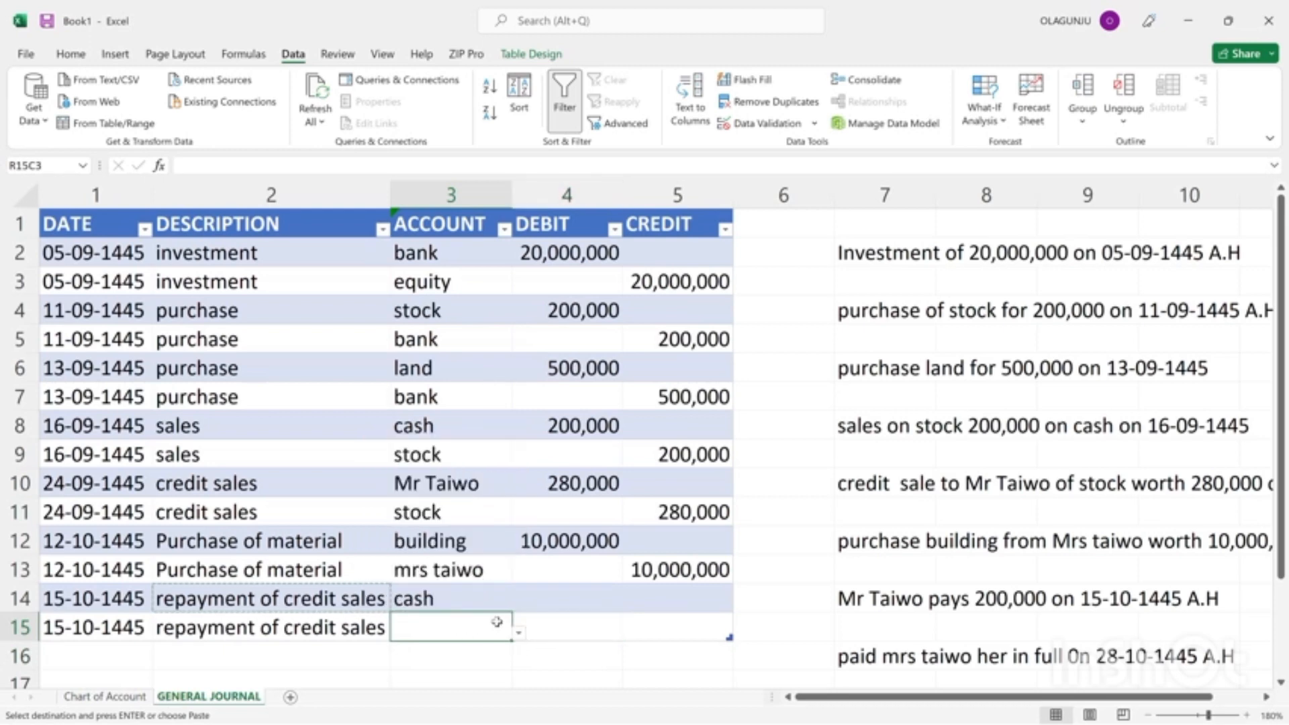
pyautogui.click(520, 634)
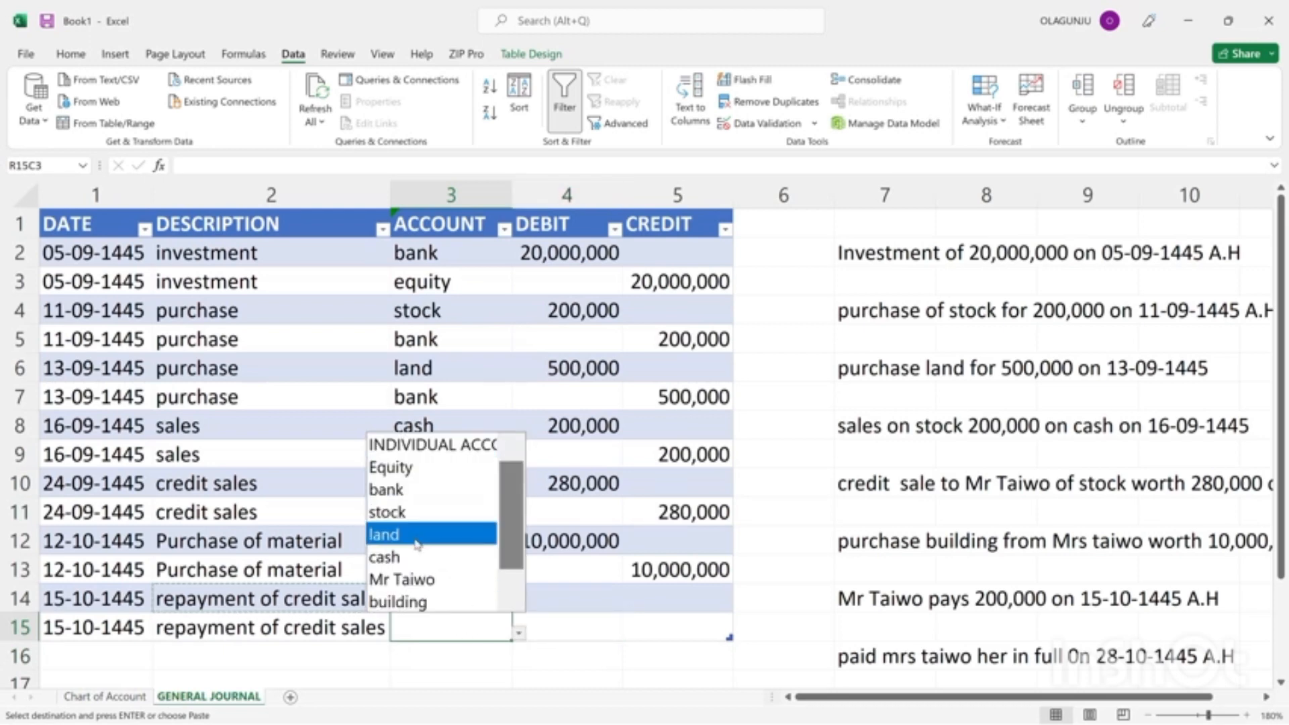
pyautogui.click(414, 582)
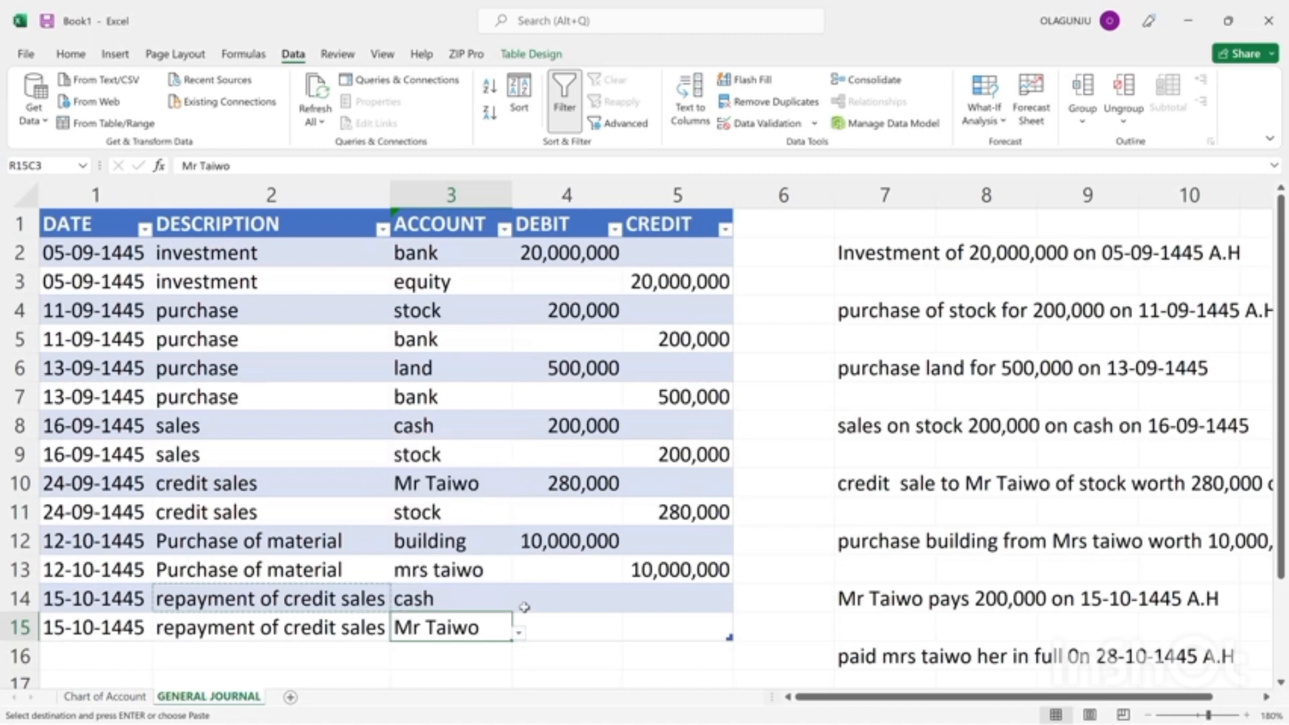
# Enter a debit of 200,000 for the cash account in journal row 14.
pyautogui.click(526, 605)
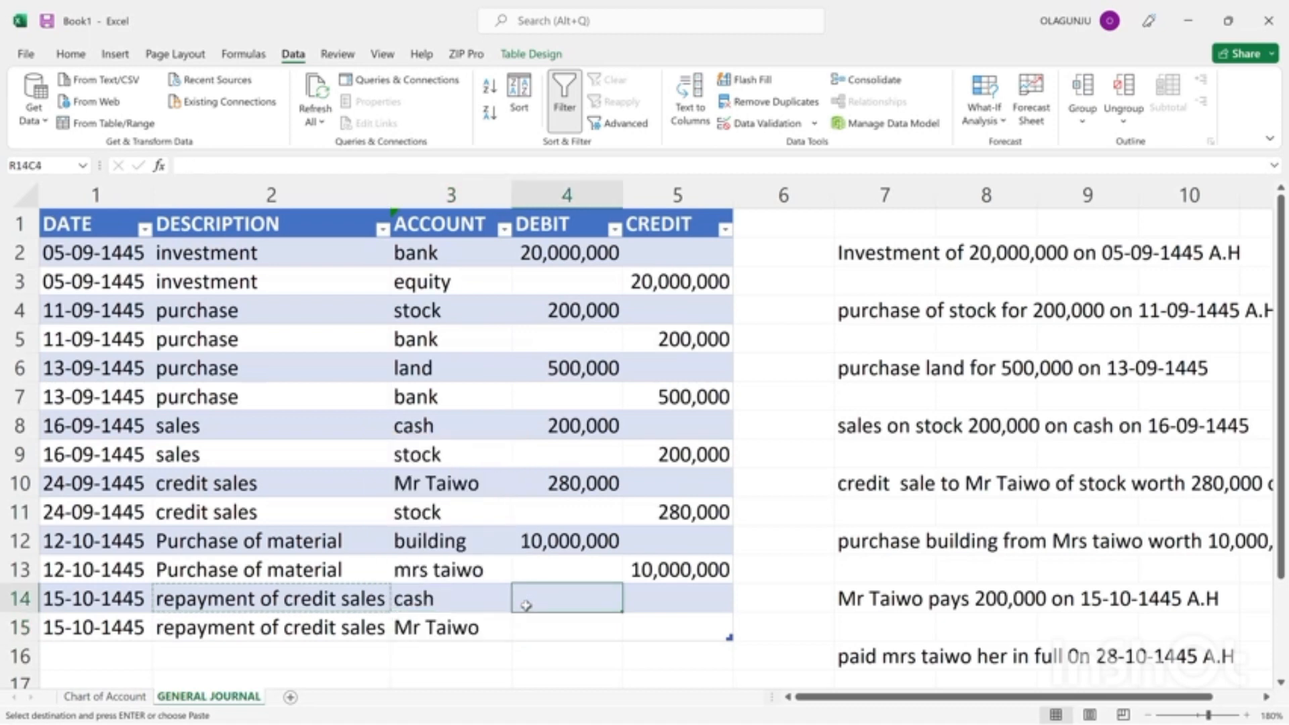
pyautogui.write('200')
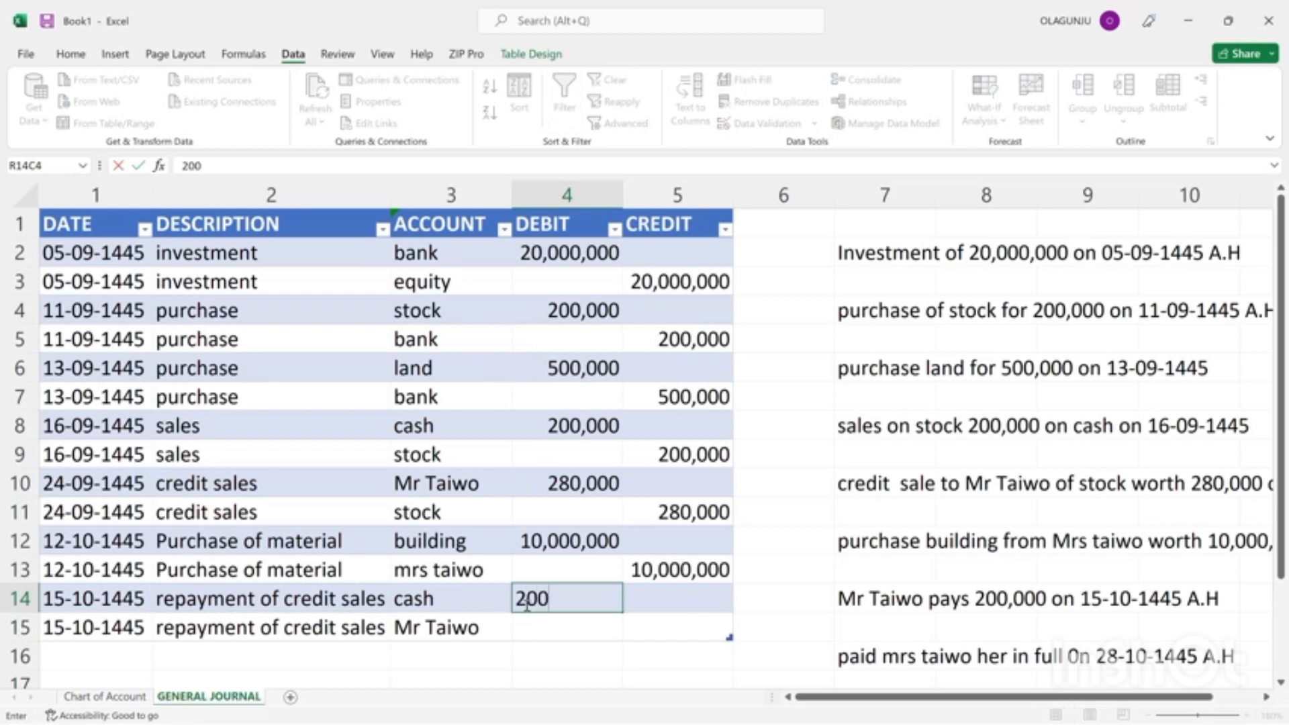
pyautogui.write(',000')
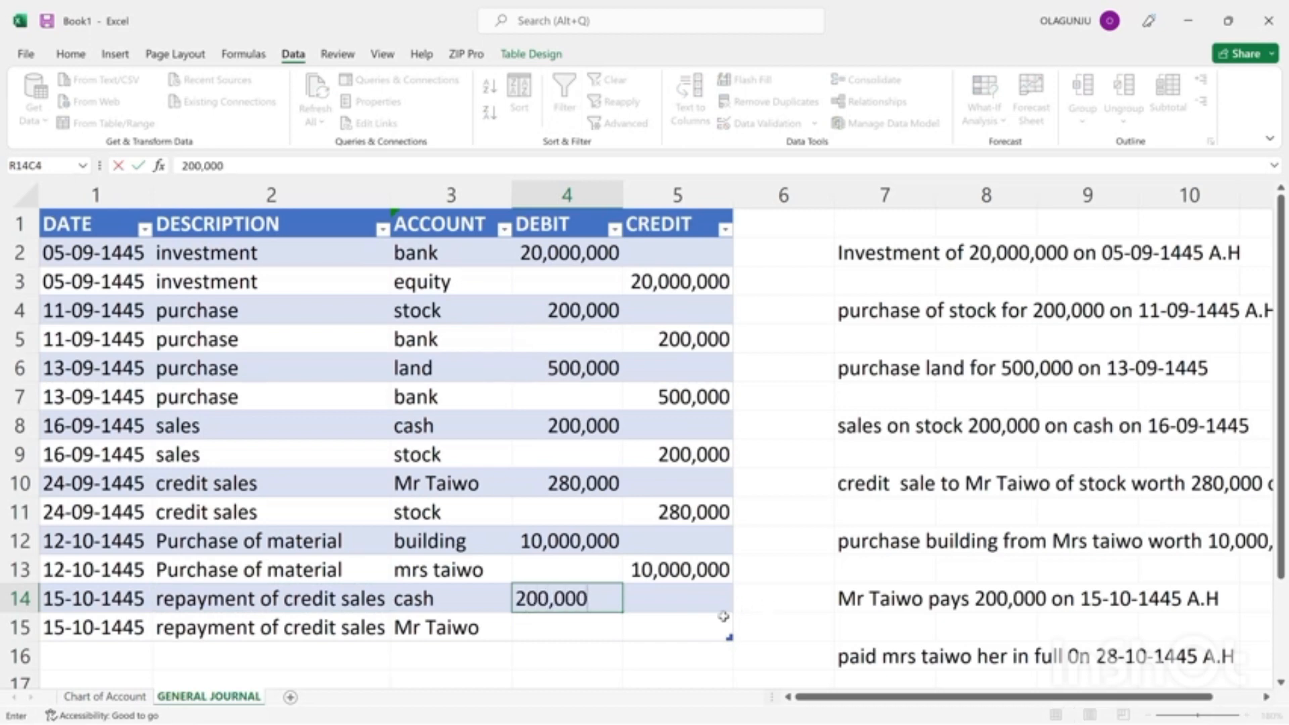
pyautogui.click(667, 635)
# Copy the 200,000 debit from journal row 14 into the CREDIT cell of row 15.
pyautogui.click(585, 607)
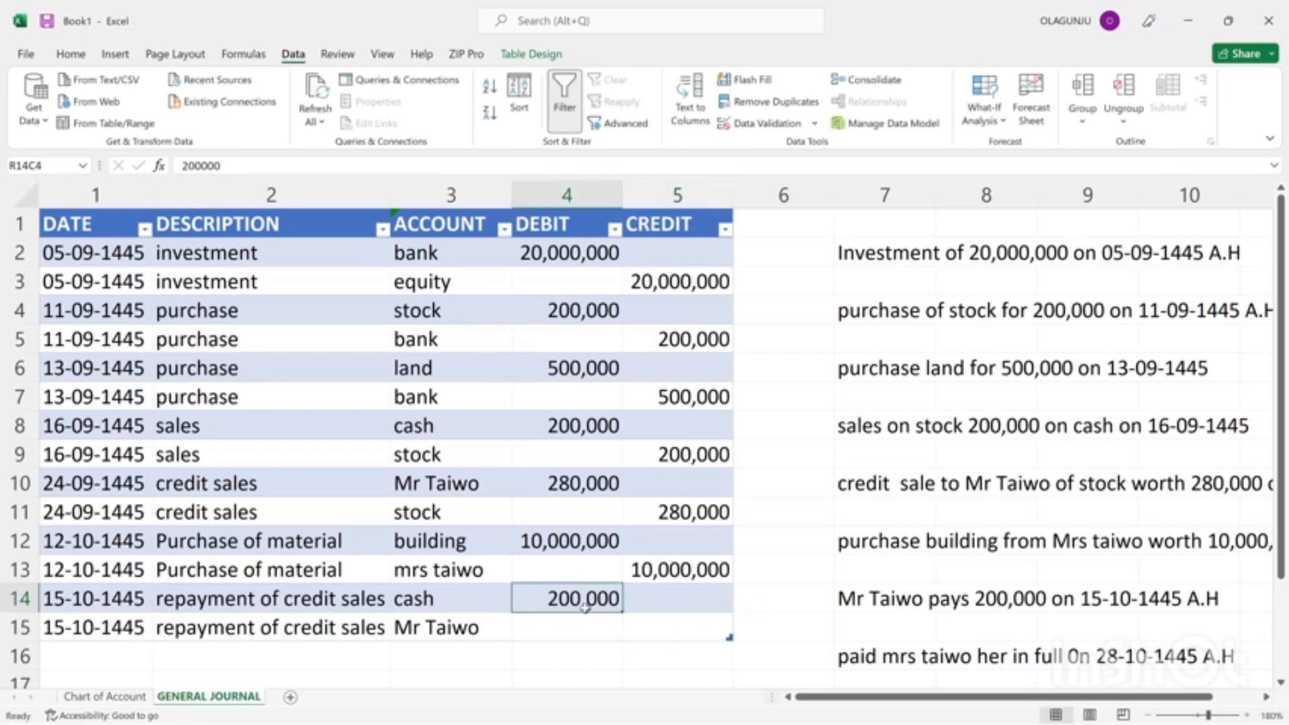
pyautogui.hotkey('ctrl', 'c')
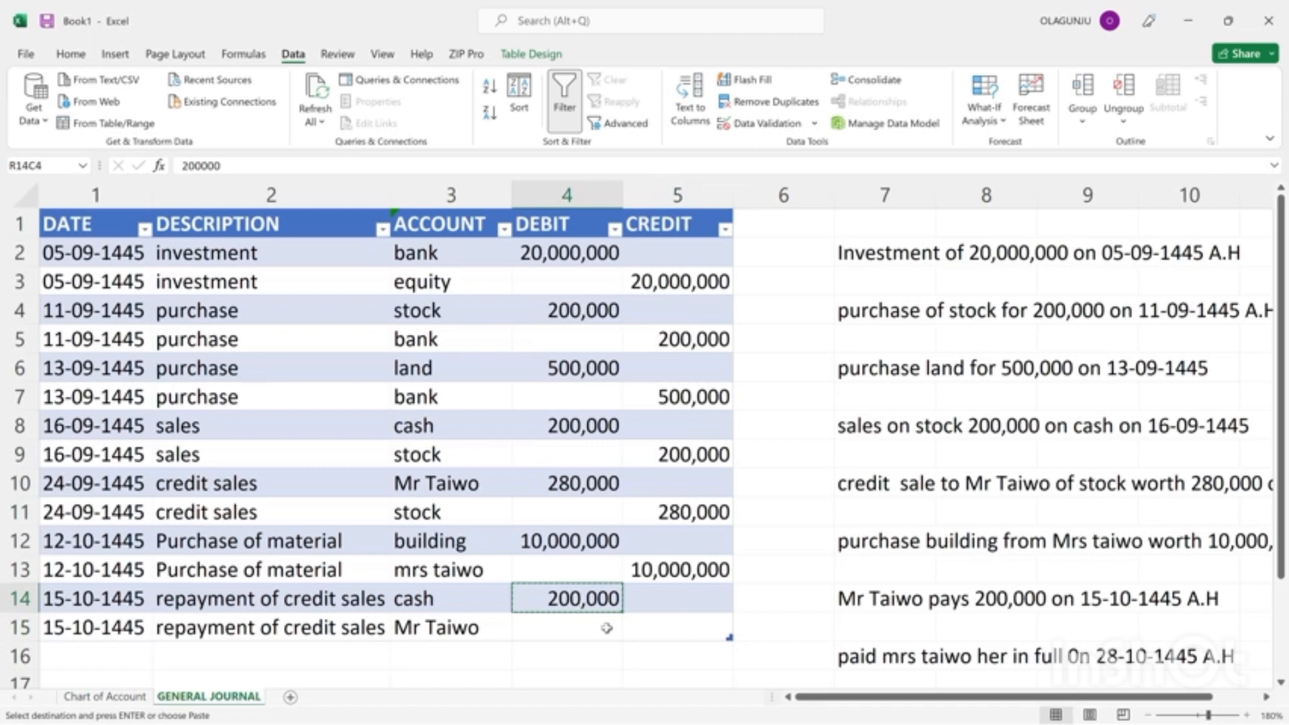
pyautogui.click(675, 628)
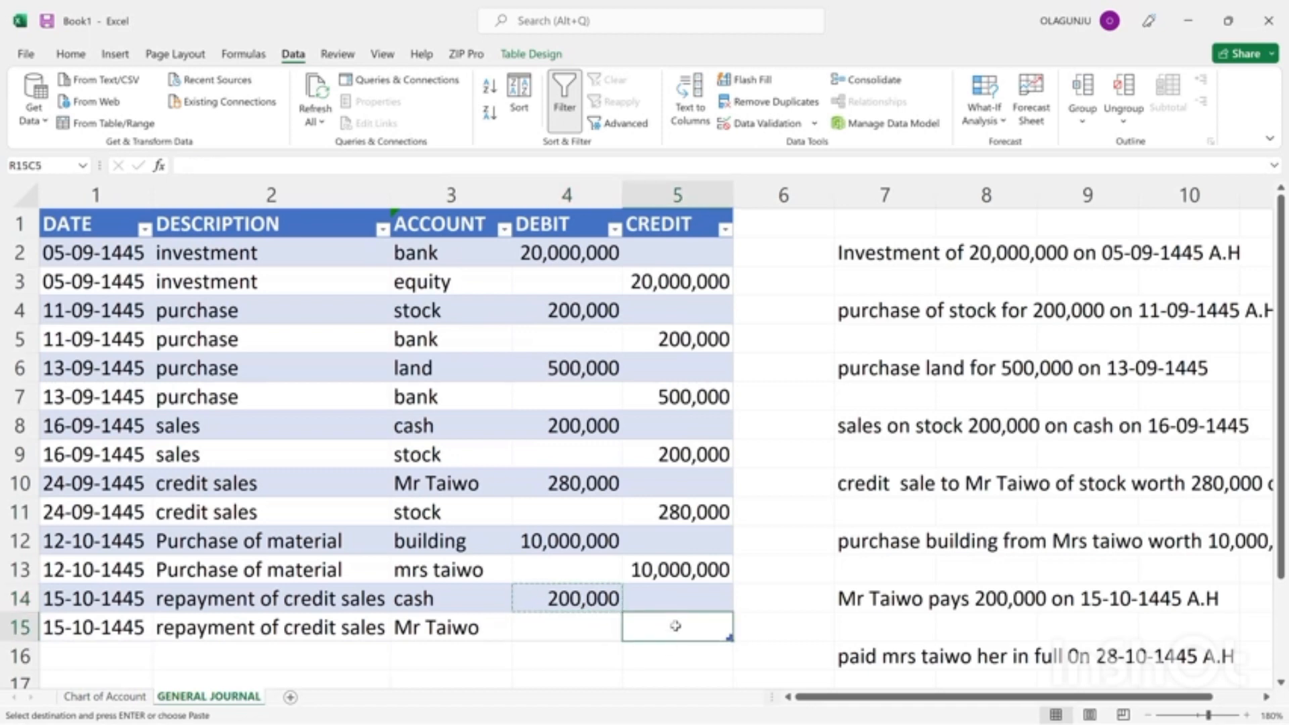
pyautogui.press('Return')
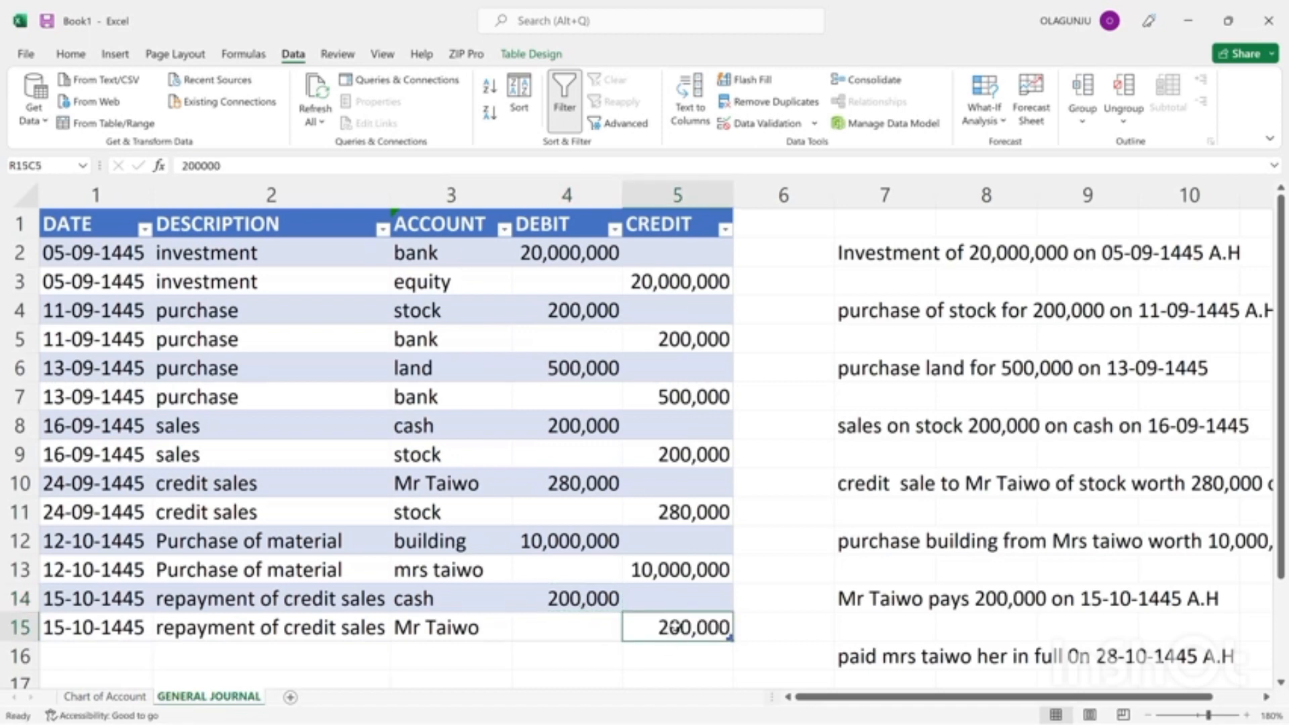
# Enter the date 28-10-1445 in row 16, directly below the last general journal entry.
pyautogui.click(60, 647)
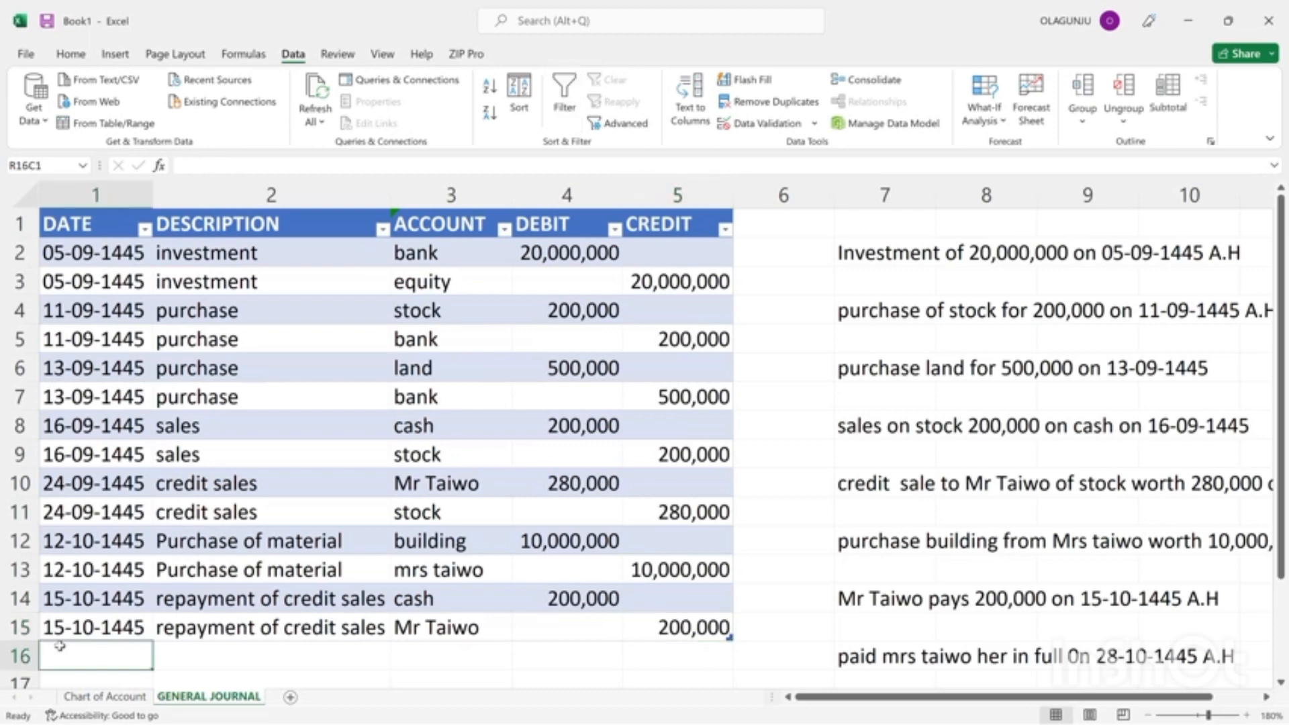
pyautogui.write('28')
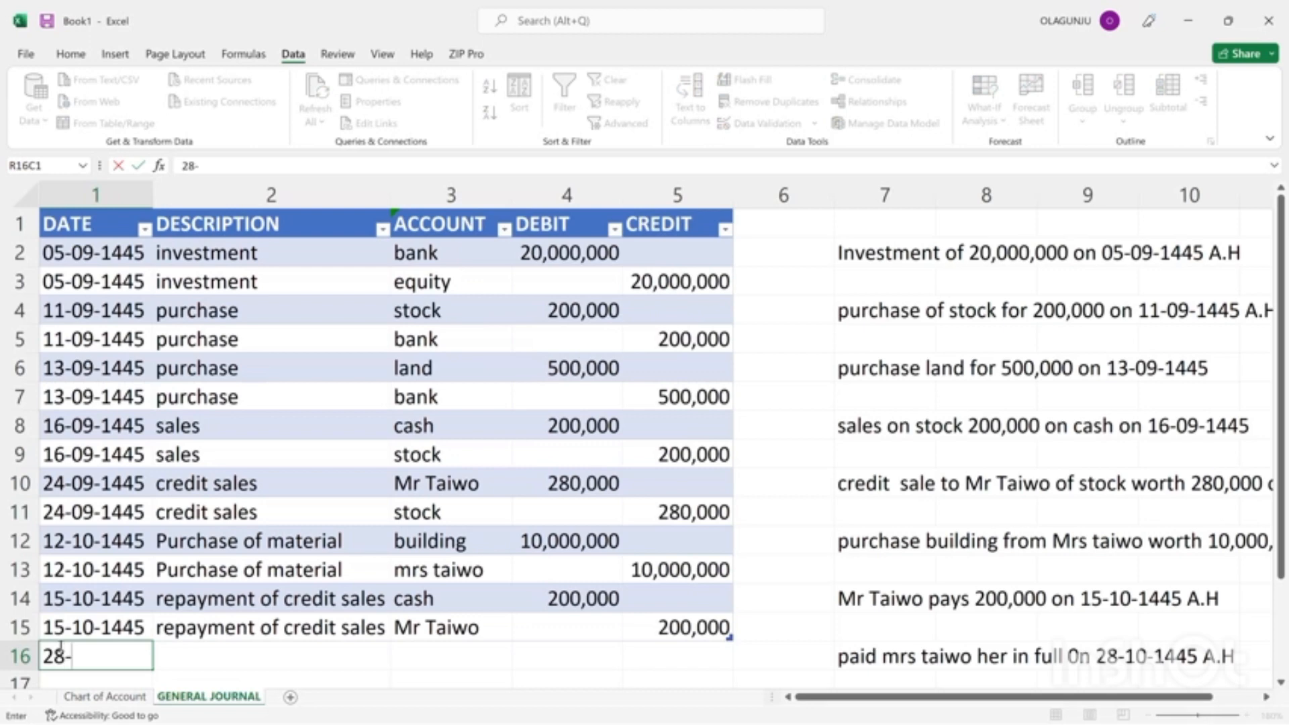
pyautogui.write('-10-1445')
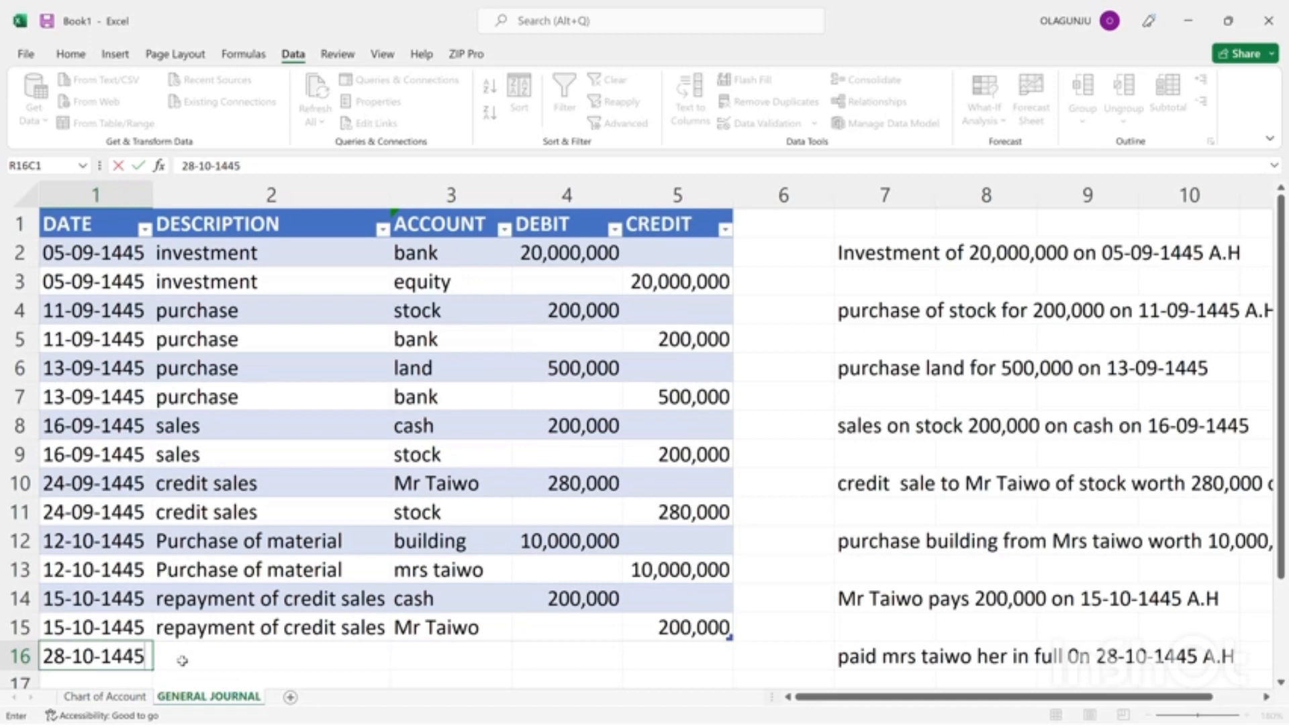
# Enter the description "payment for material" for the 28-10-1445 entry in journal row 16.
pyautogui.click(204, 648)
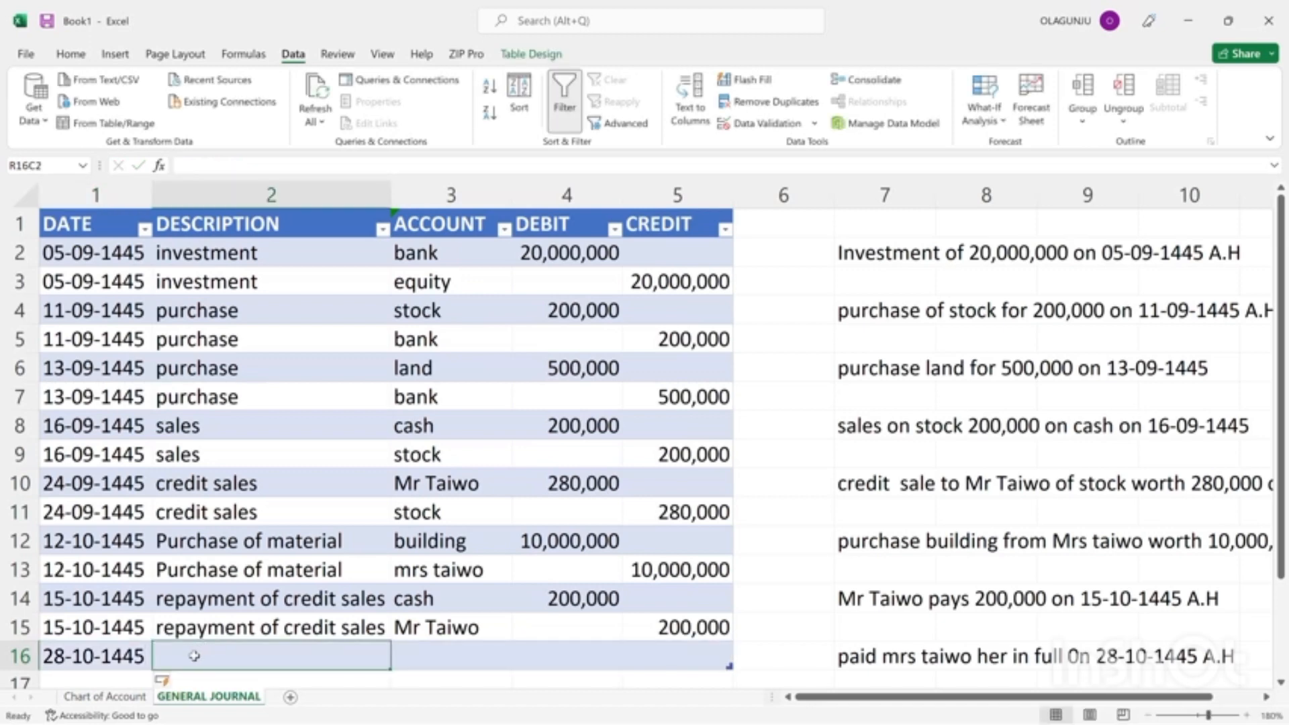
pyautogui.write('paid')
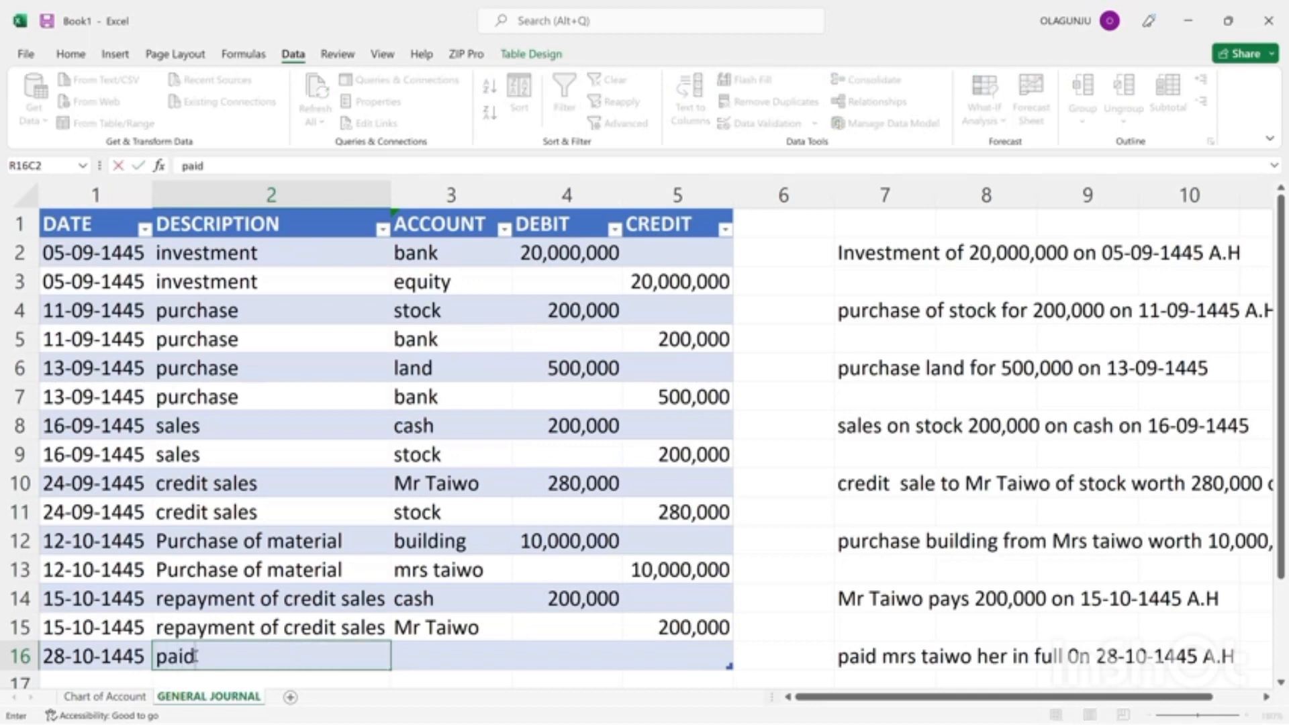
pyautogui.press('BackSpace')
pyautogui.press('BackSpace')
pyautogui.write('yment')
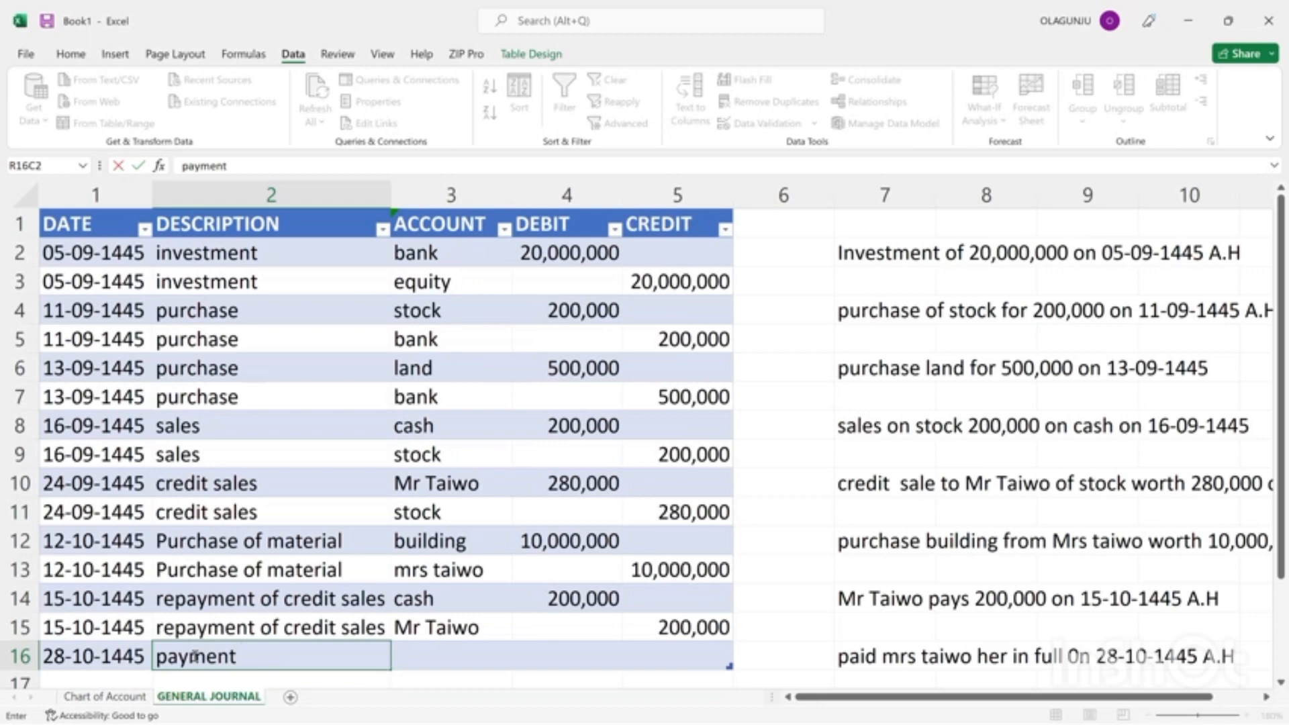
pyautogui.write(' for ma')
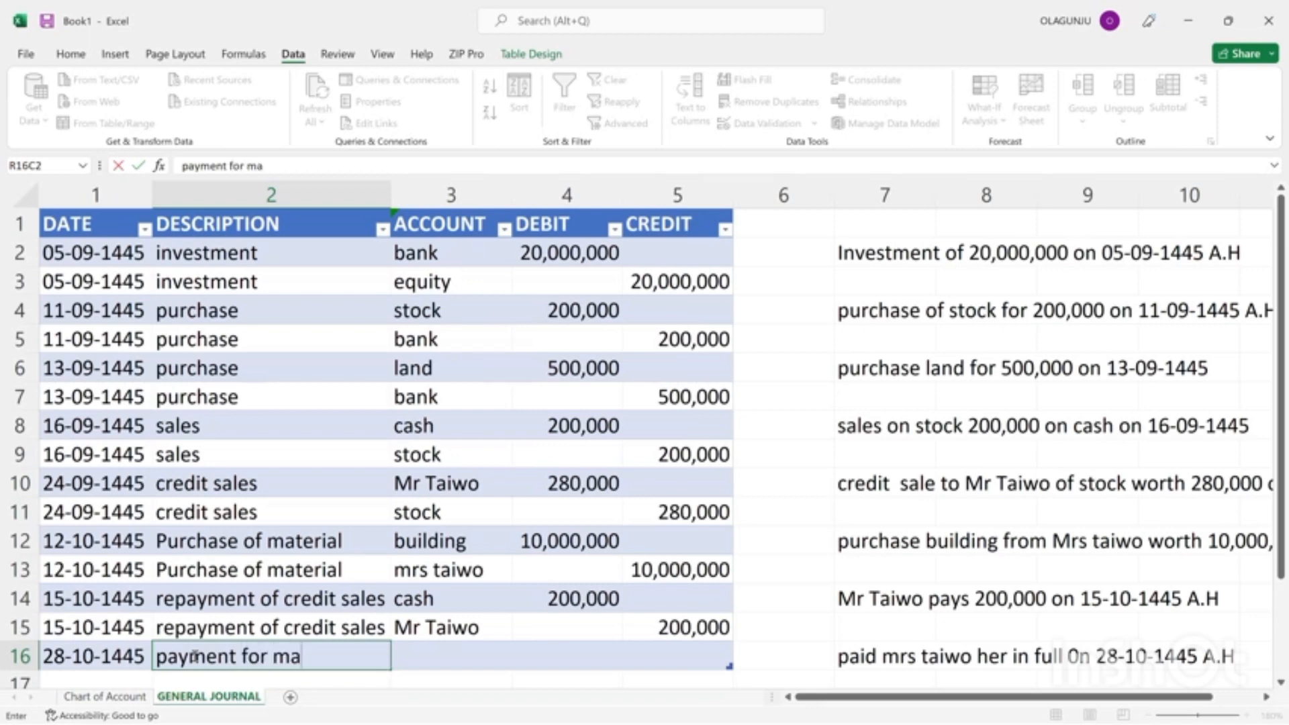
pyautogui.write('terial')
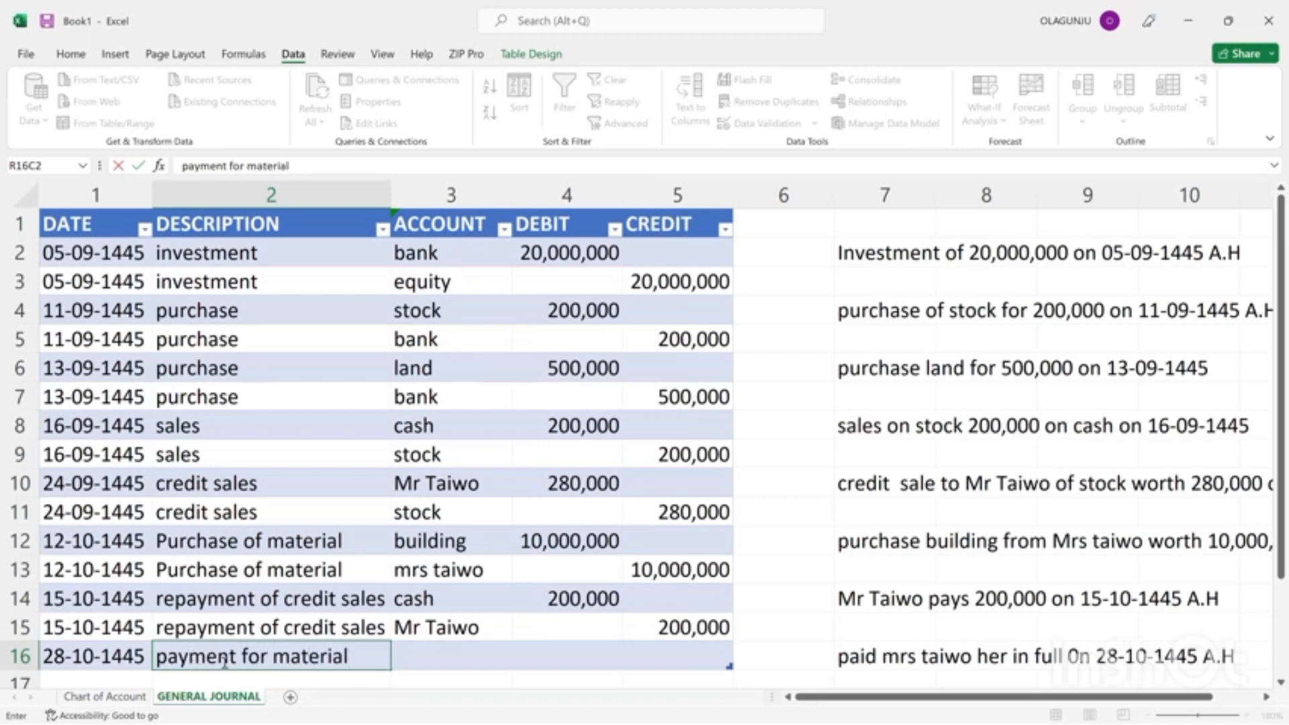
# Set the account in journal row 16 to the building seller, the account titled "mrs".
pyautogui.click(434, 658)
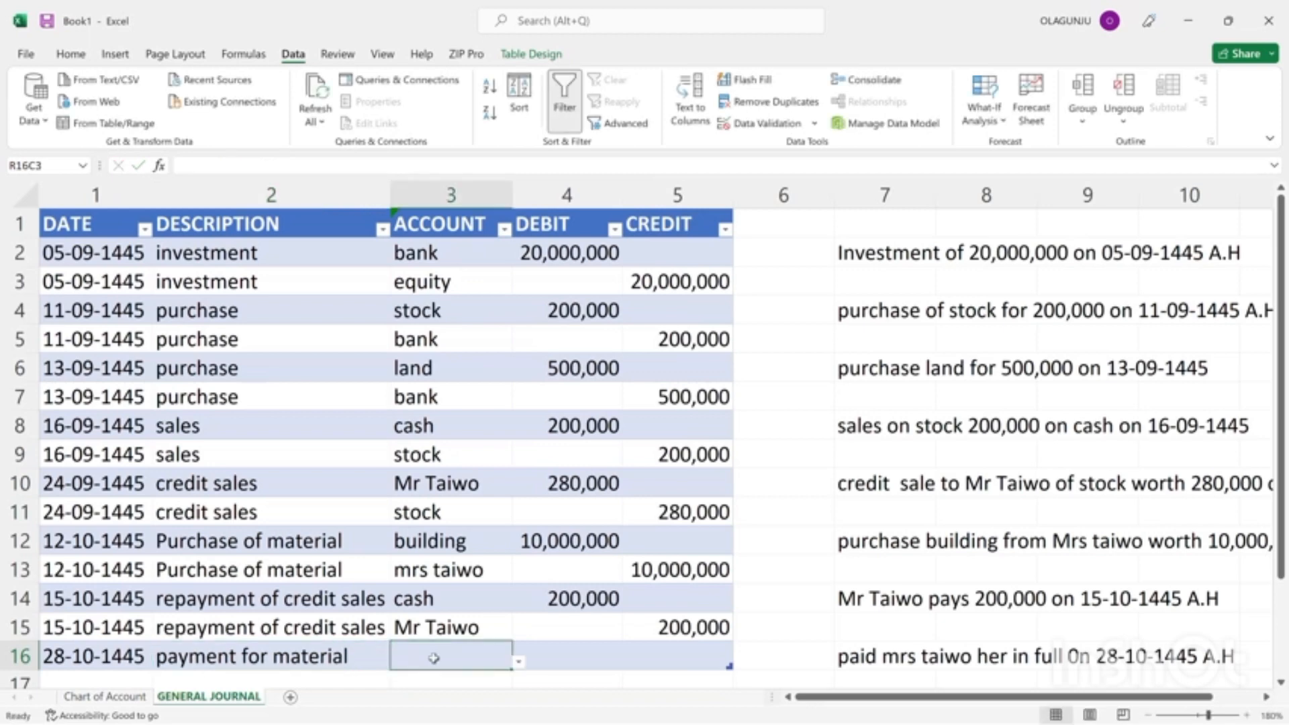
pyautogui.click(519, 664)
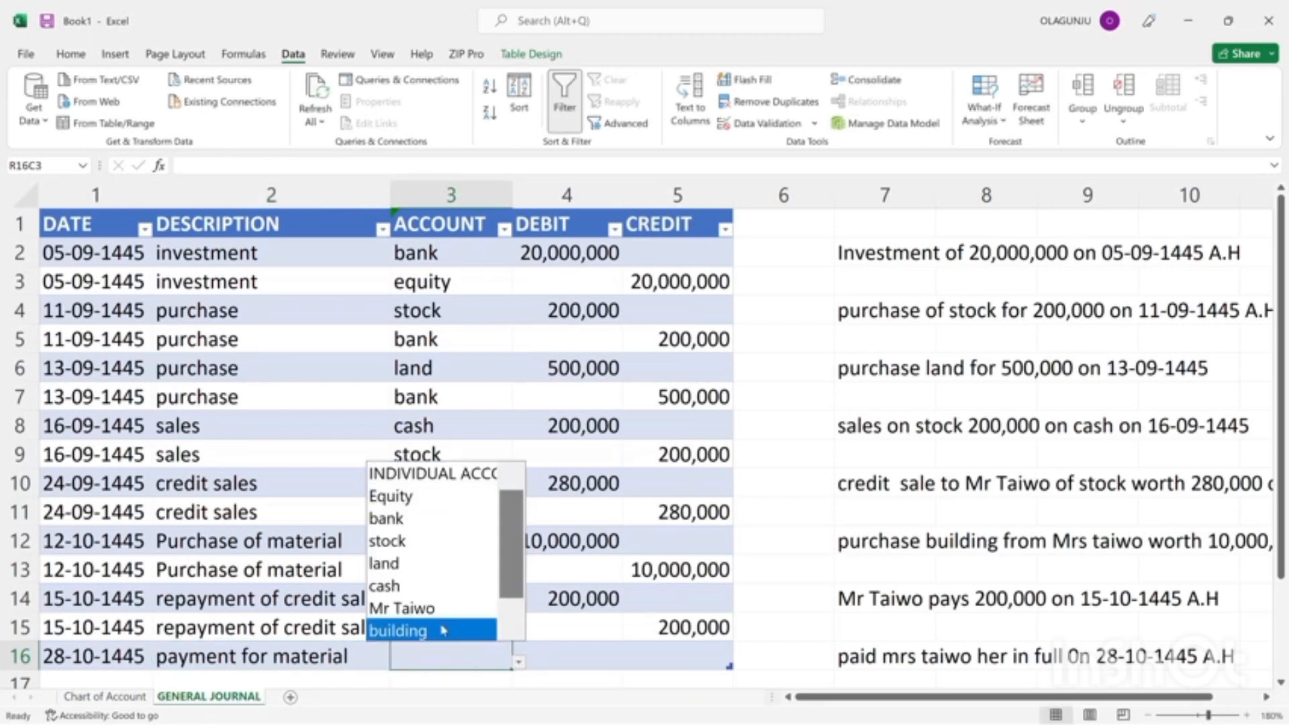
pyautogui.scroll(-1, 470, 564)
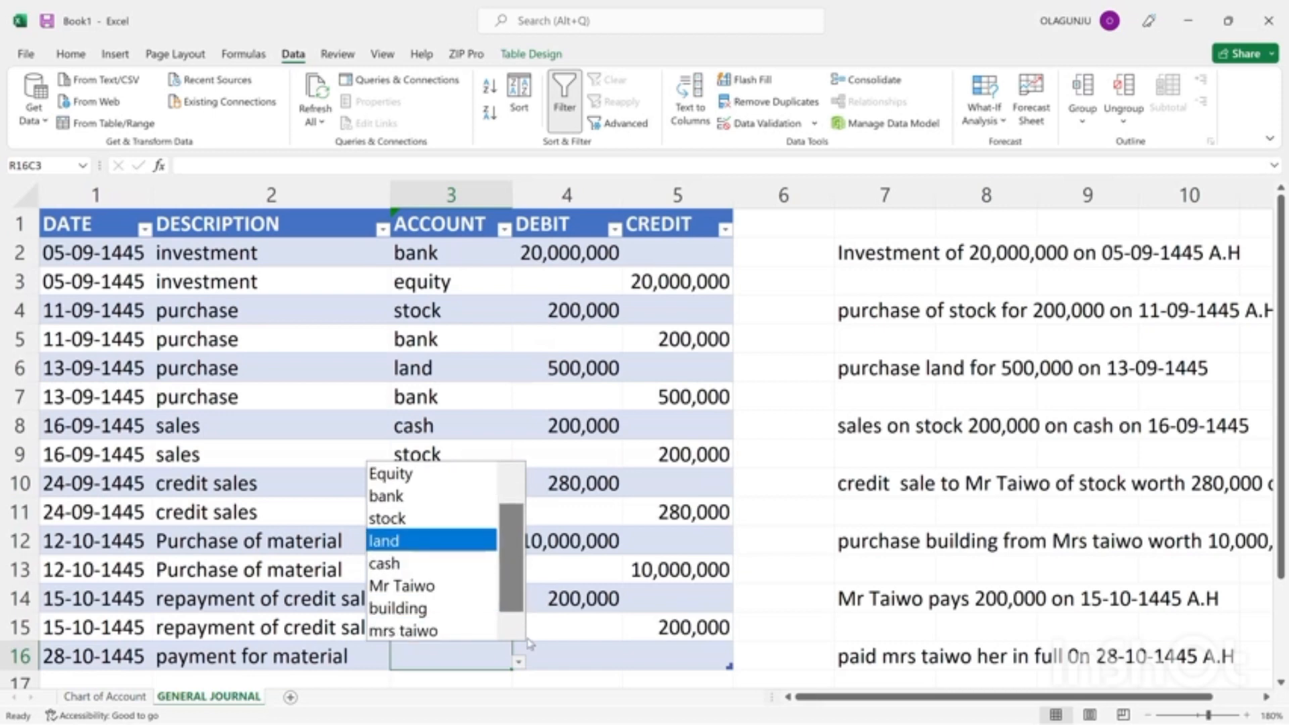
pyautogui.click(435, 632)
pyautogui.click(430, 626)
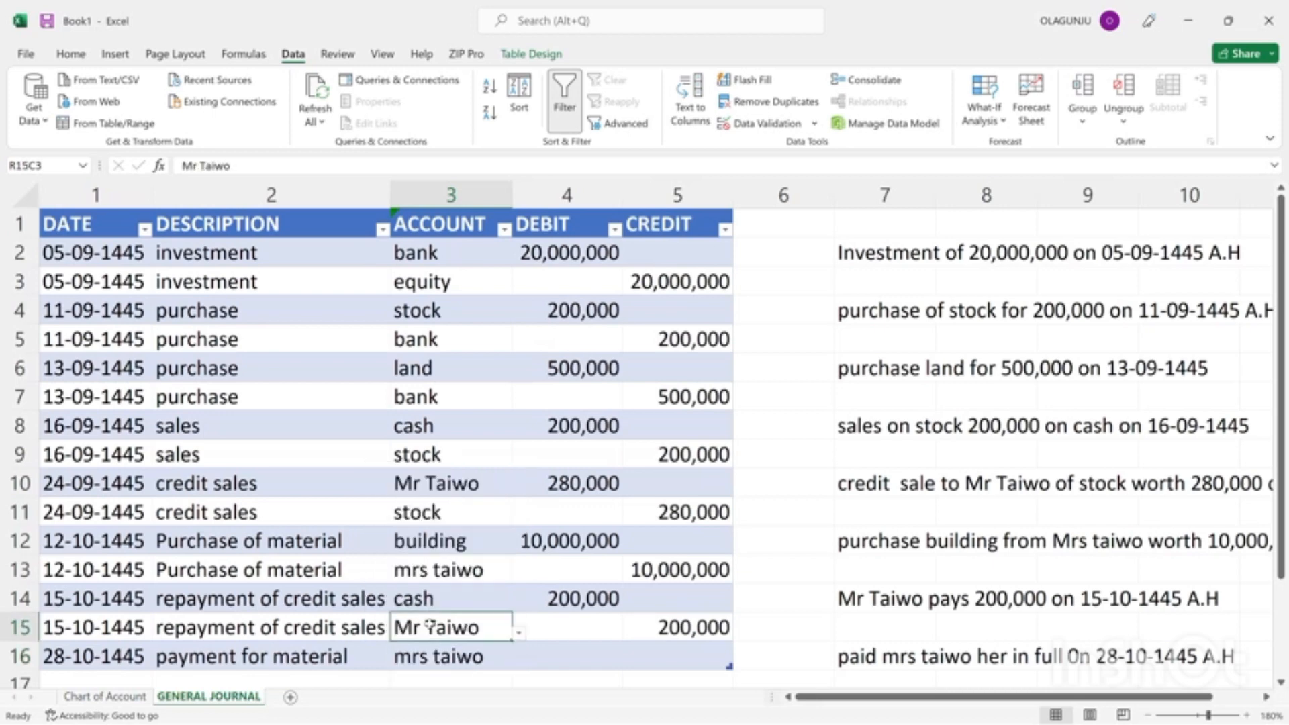
# Enter a debit of 10,000,000 for the building seller's account in journal row 16.
pyautogui.click(560, 662)
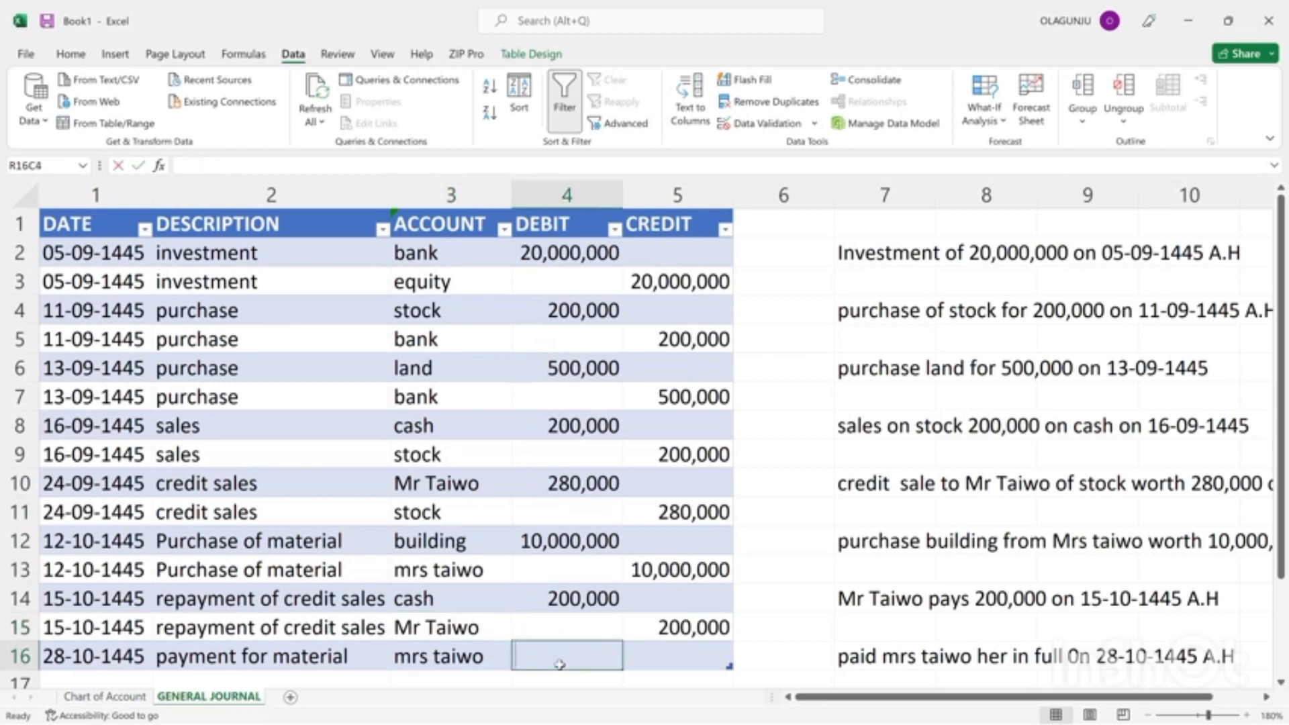
pyautogui.write('10,000,')
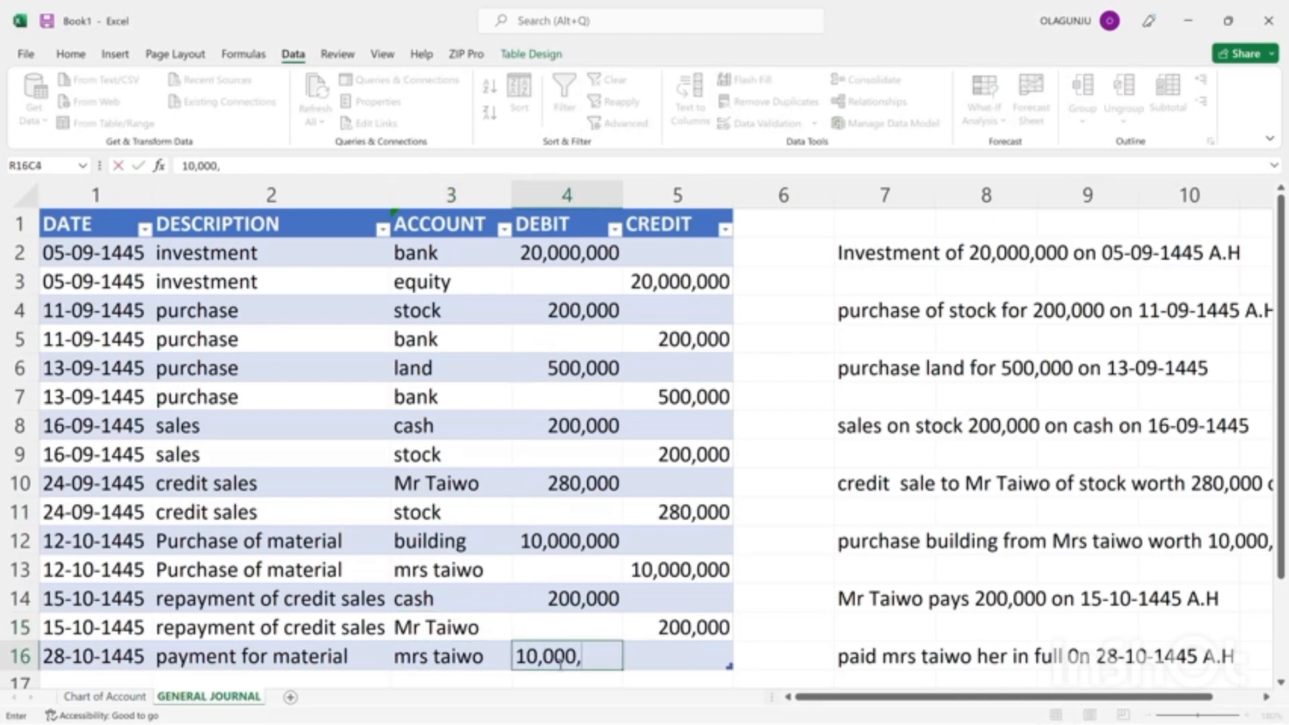
pyautogui.write('000')
# Enter a credit of 10,000,000 in row 17, directly below the last journal entry.
pyautogui.click(649, 681)
pyautogui.write('19')
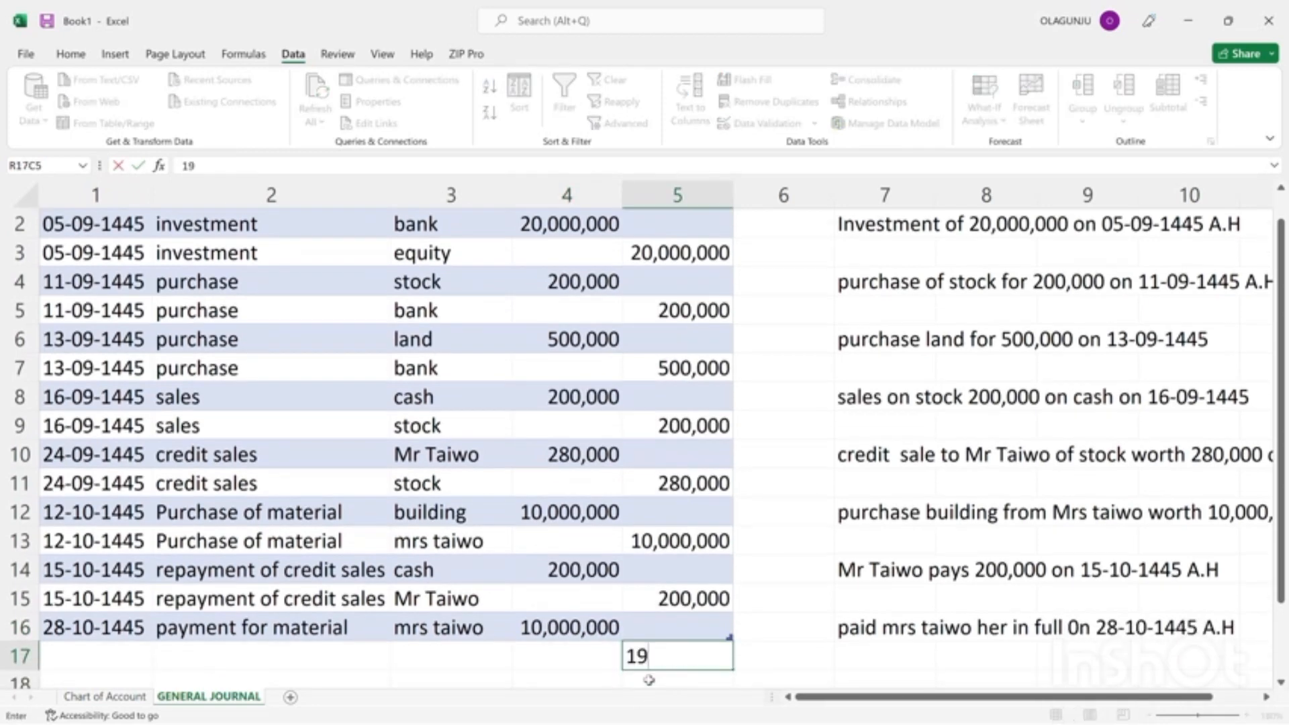
pyautogui.press('BackSpace')
pyautogui.write('0,000,000')
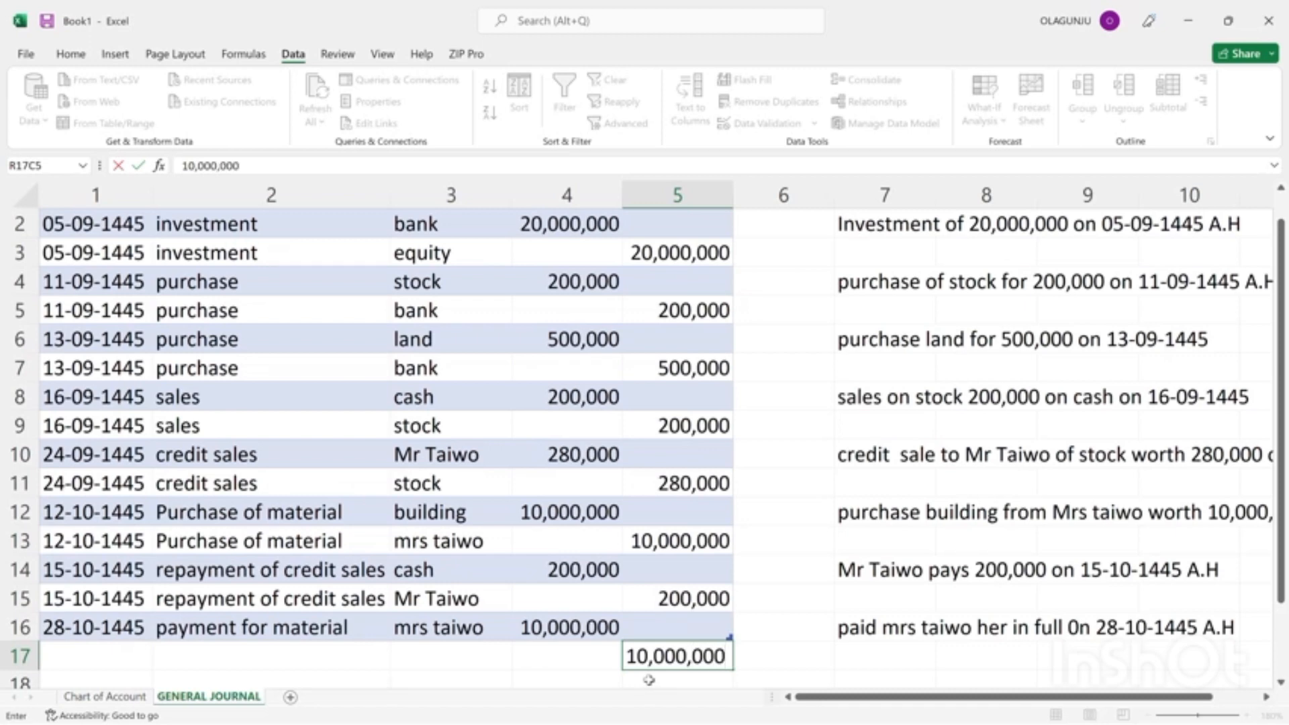
# Set the account for the 10,000,000 credit in journal row 17 to bank.
pyautogui.click(247, 660)
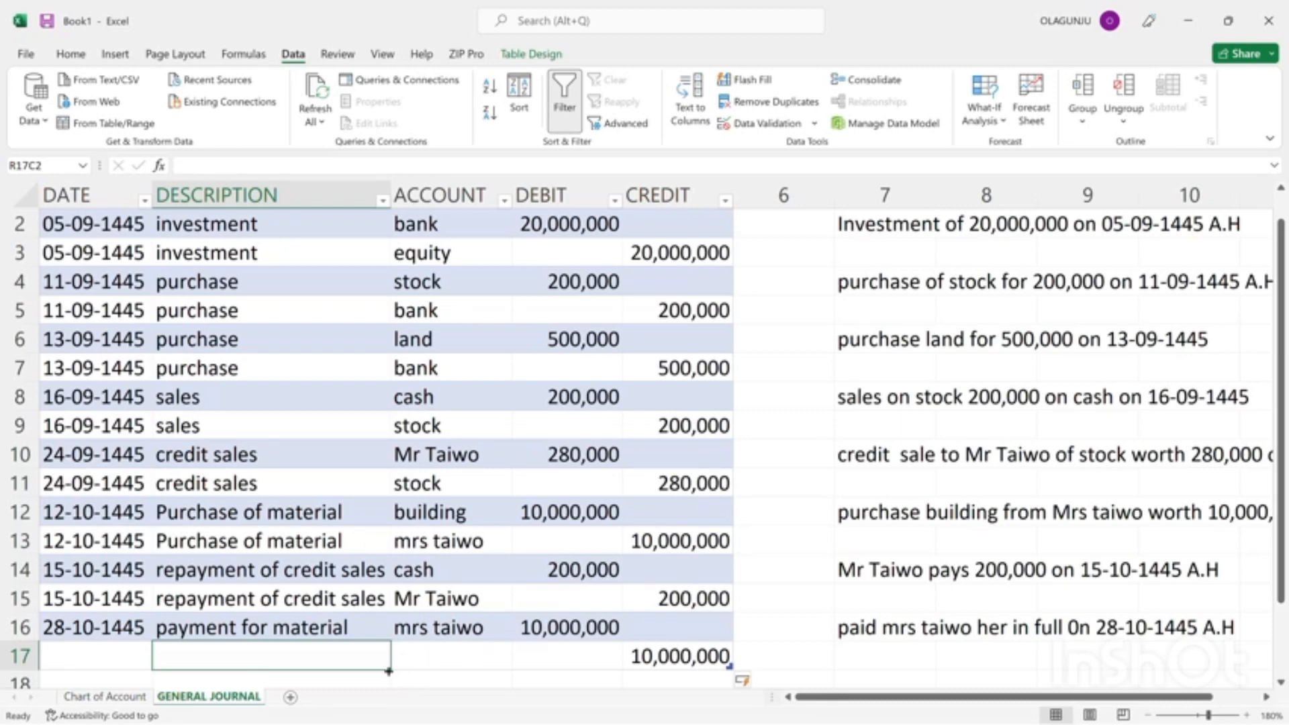
pyautogui.moveTo(406, 659); pyautogui.dragTo(531, 668)
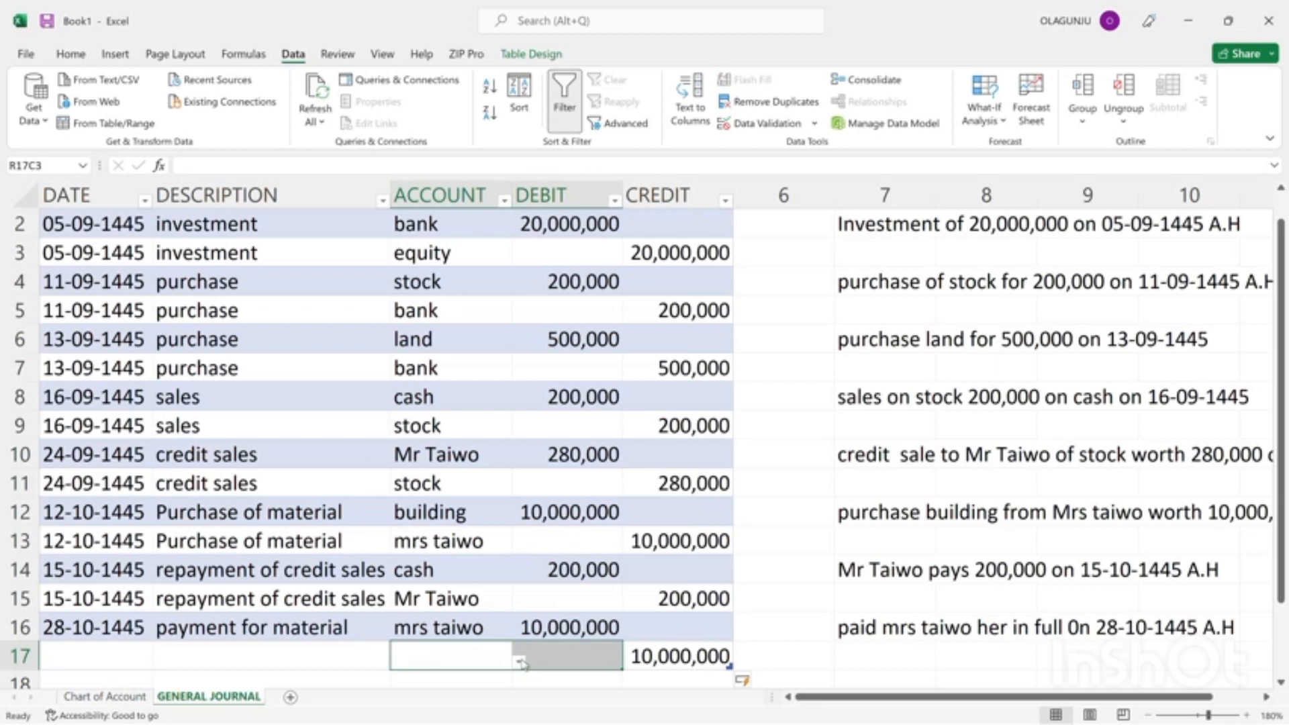
pyautogui.click(521, 662)
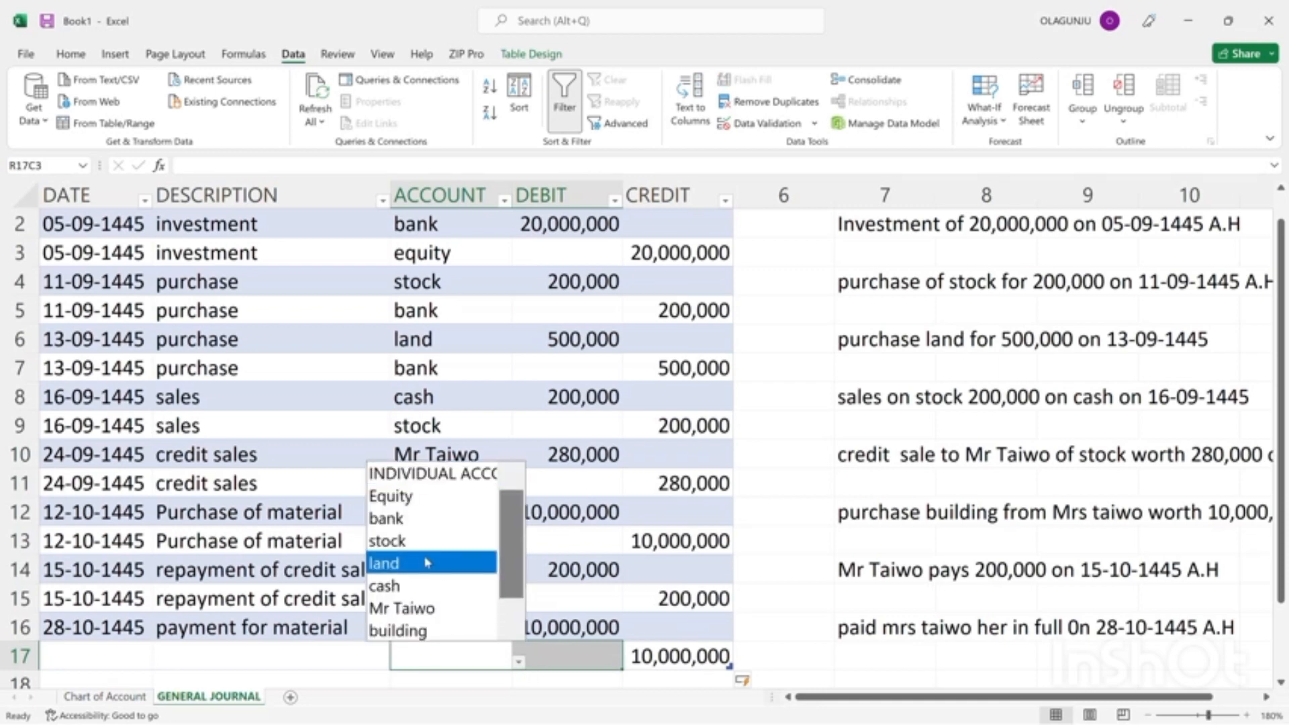
pyautogui.click(410, 531)
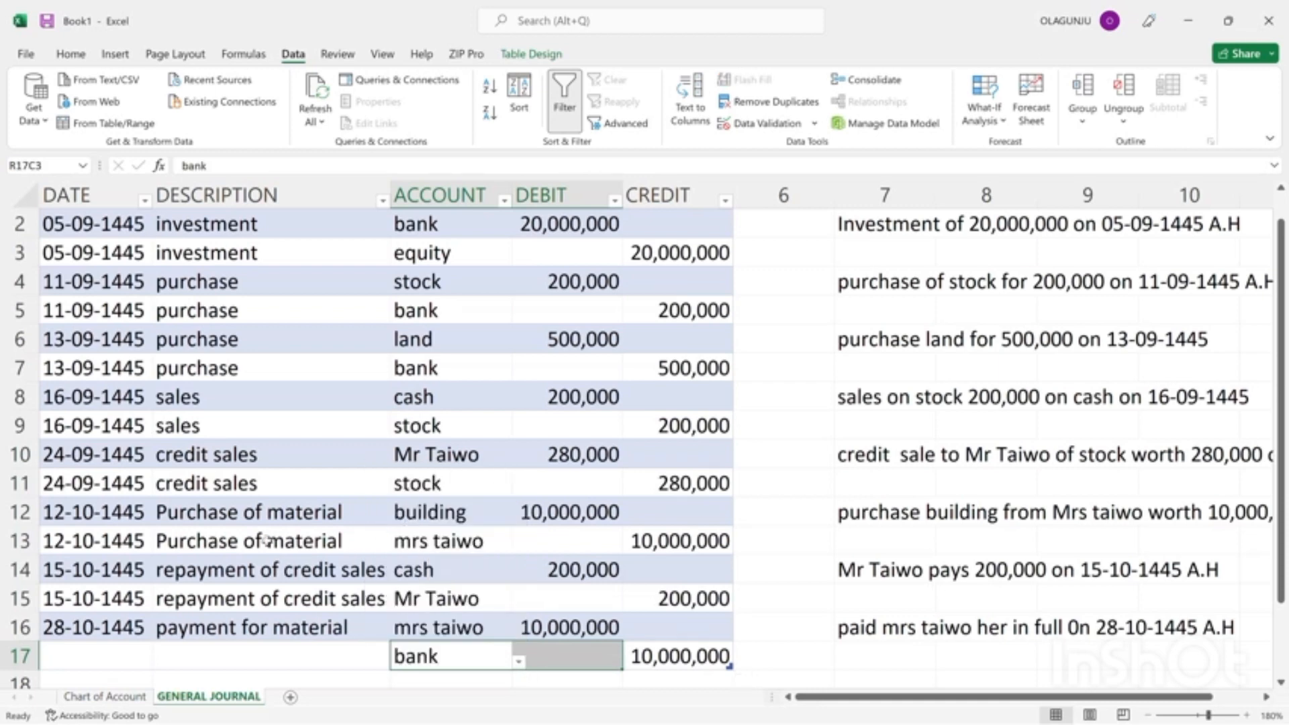
# Copy the date 28-10-1445 and the description "payment for material" from journal row 16 into row 17.
pyautogui.click(83, 621)
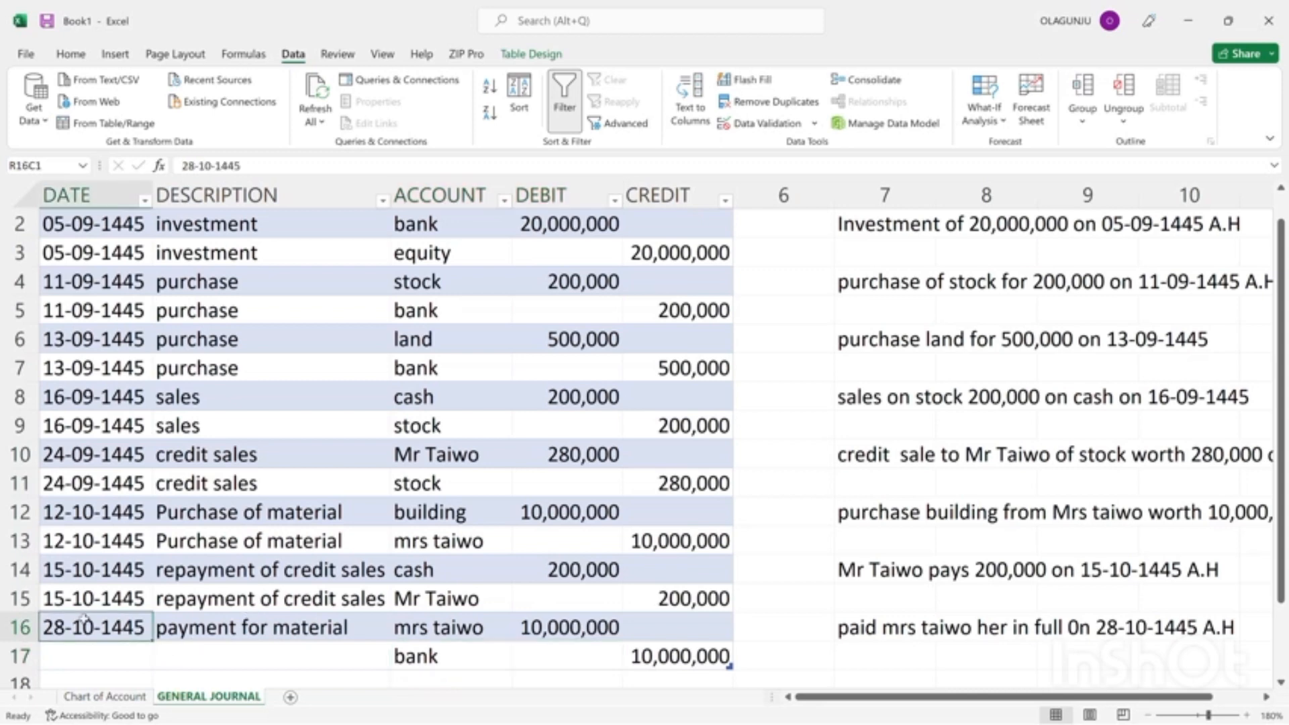
pyautogui.hotkey('ctrl', 'c')
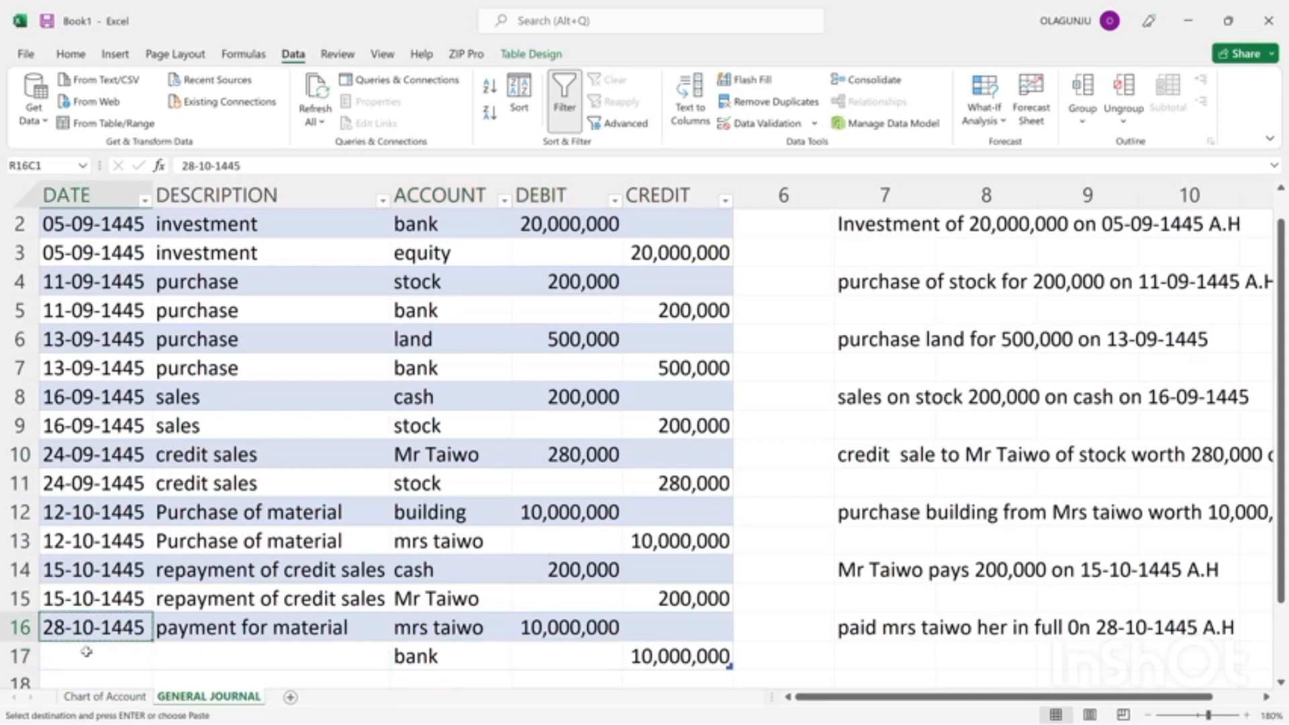
pyautogui.click(87, 675)
pyautogui.click(86, 659)
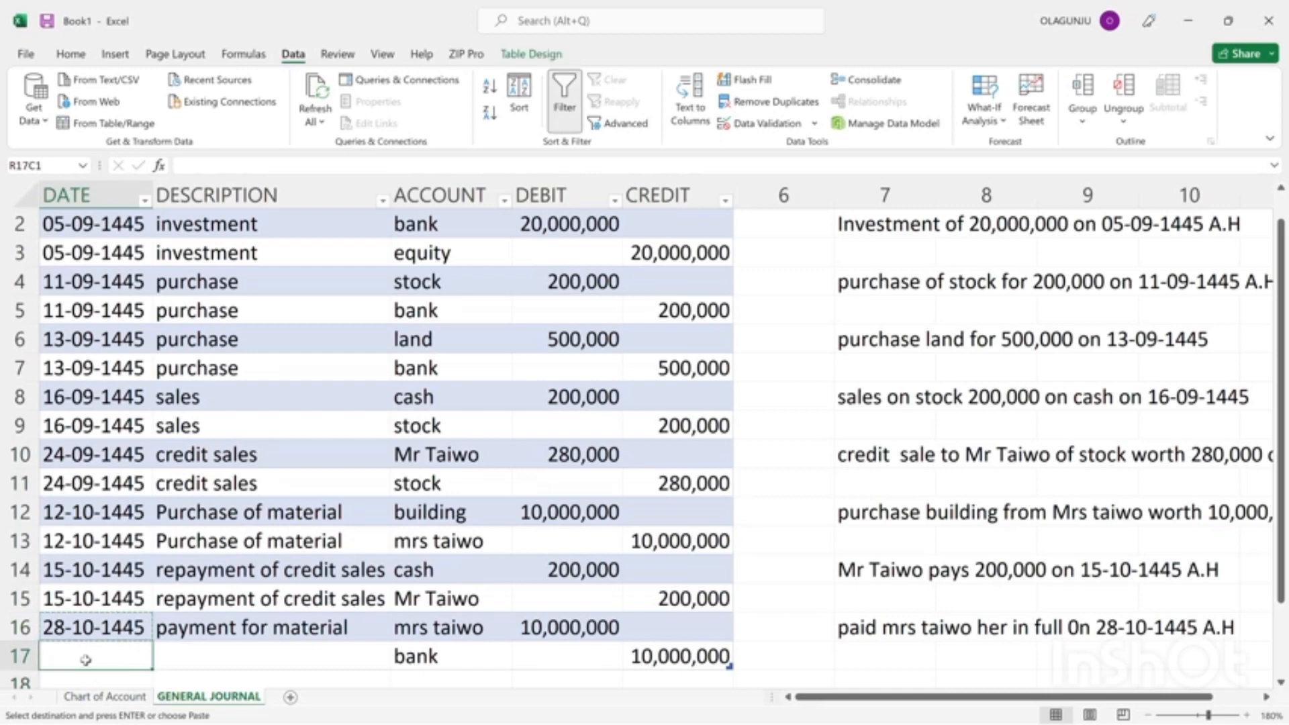
pyautogui.hotkey('ctrl', 'v')
pyautogui.click(181, 635)
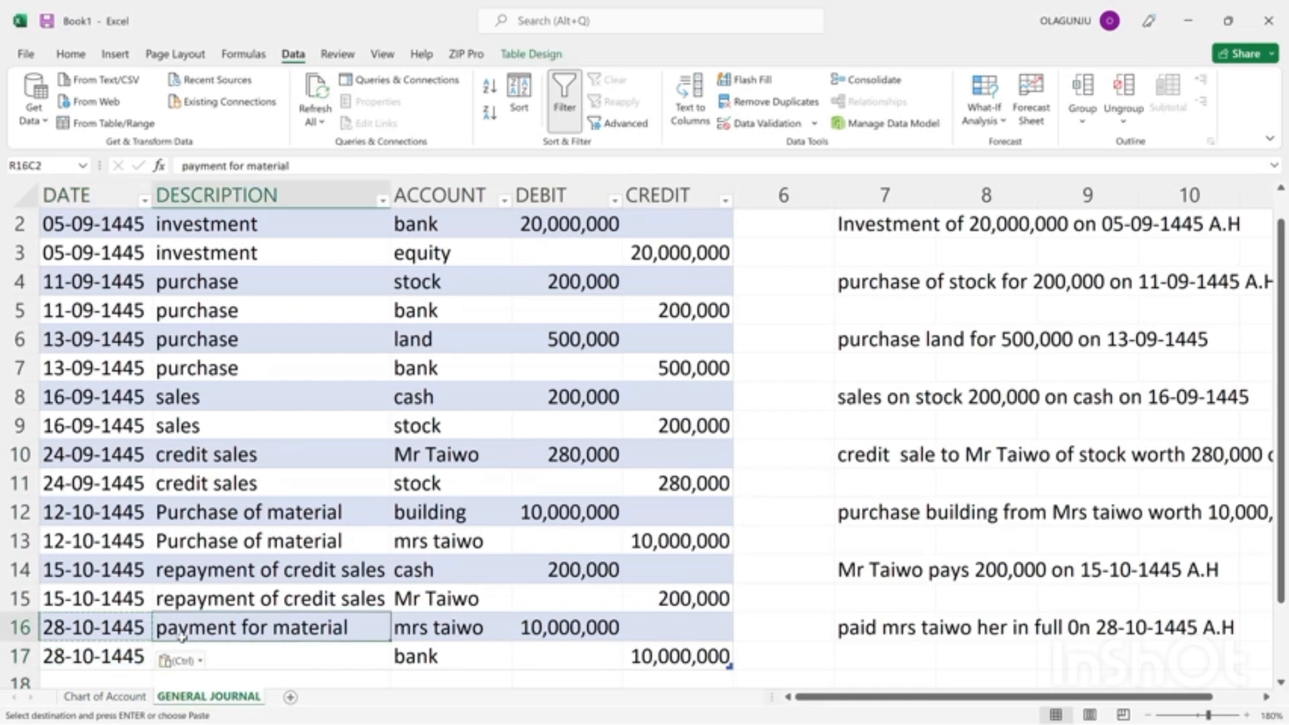
pyautogui.hotkey('ctrl', 'c')
pyautogui.click(181, 653)
pyautogui.hotkey('ctrl', 'v')
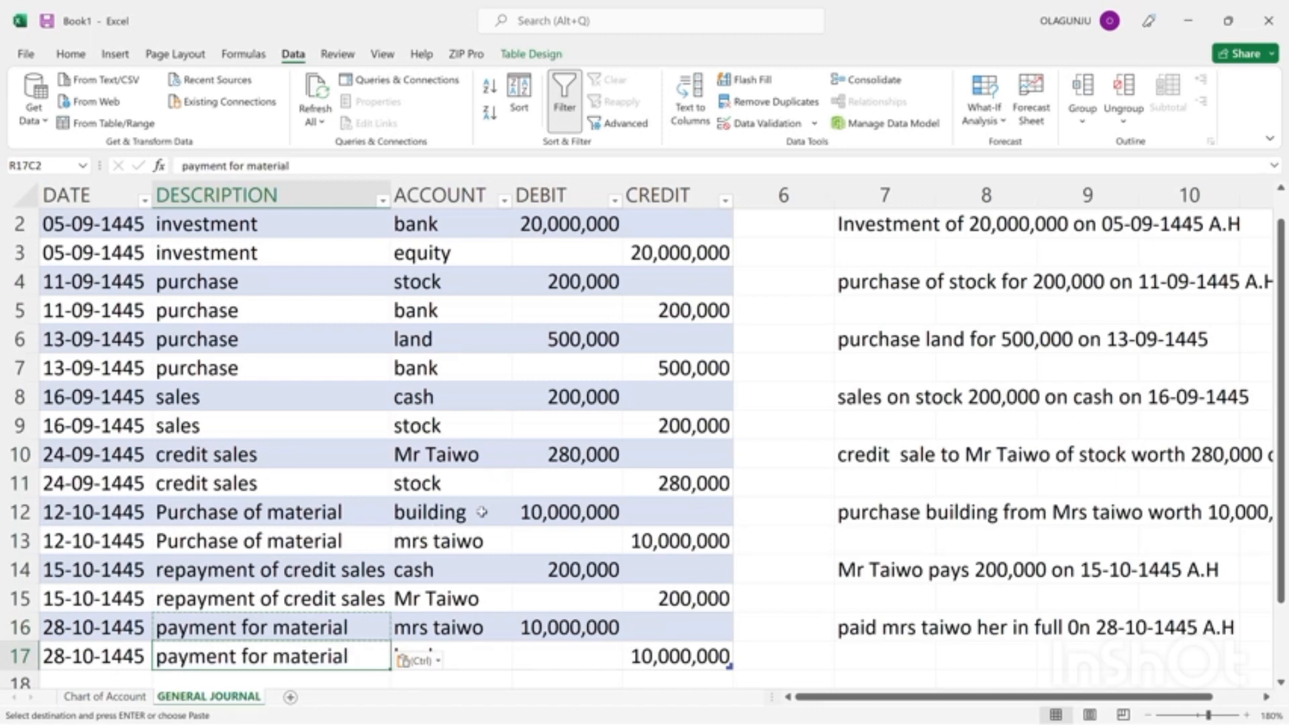
# Move the transaction notes from columns 7 to 10 beside the journal to row 20 below it, clearing the original cells.
pyautogui.click(481, 511)
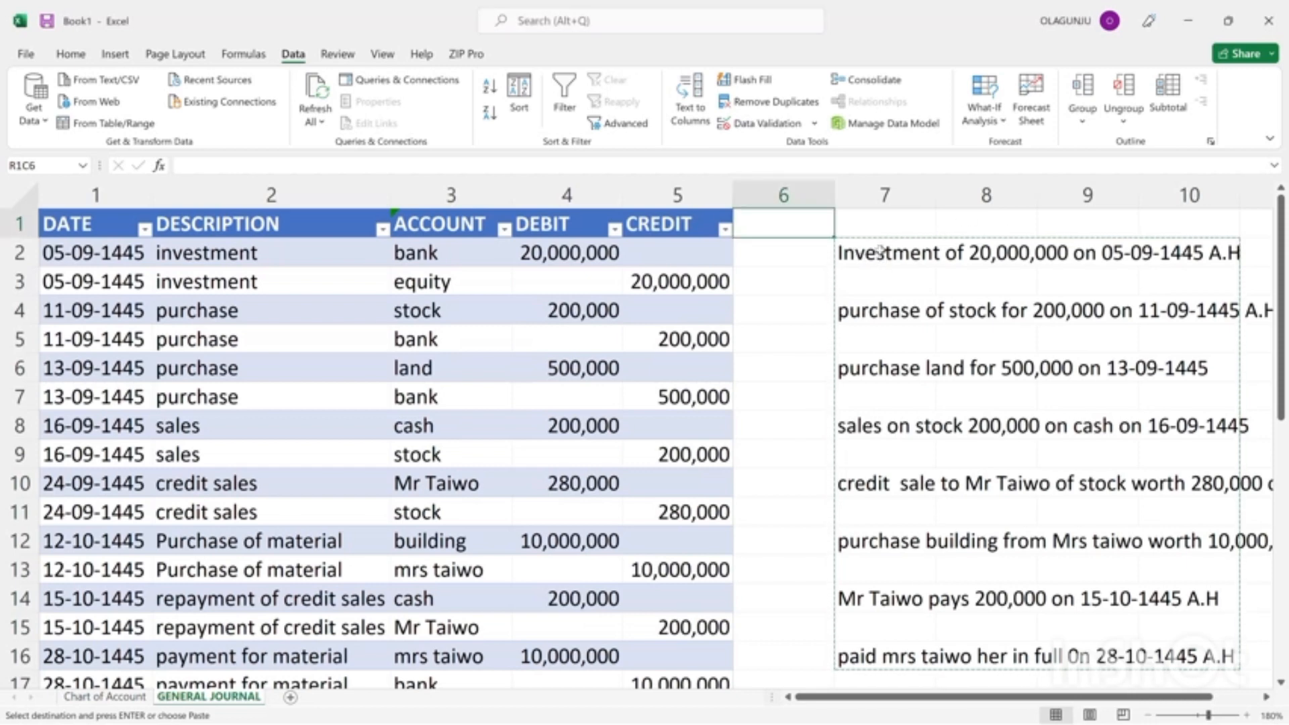
pyautogui.moveTo(858, 252); pyautogui.dragTo(1217, 256)
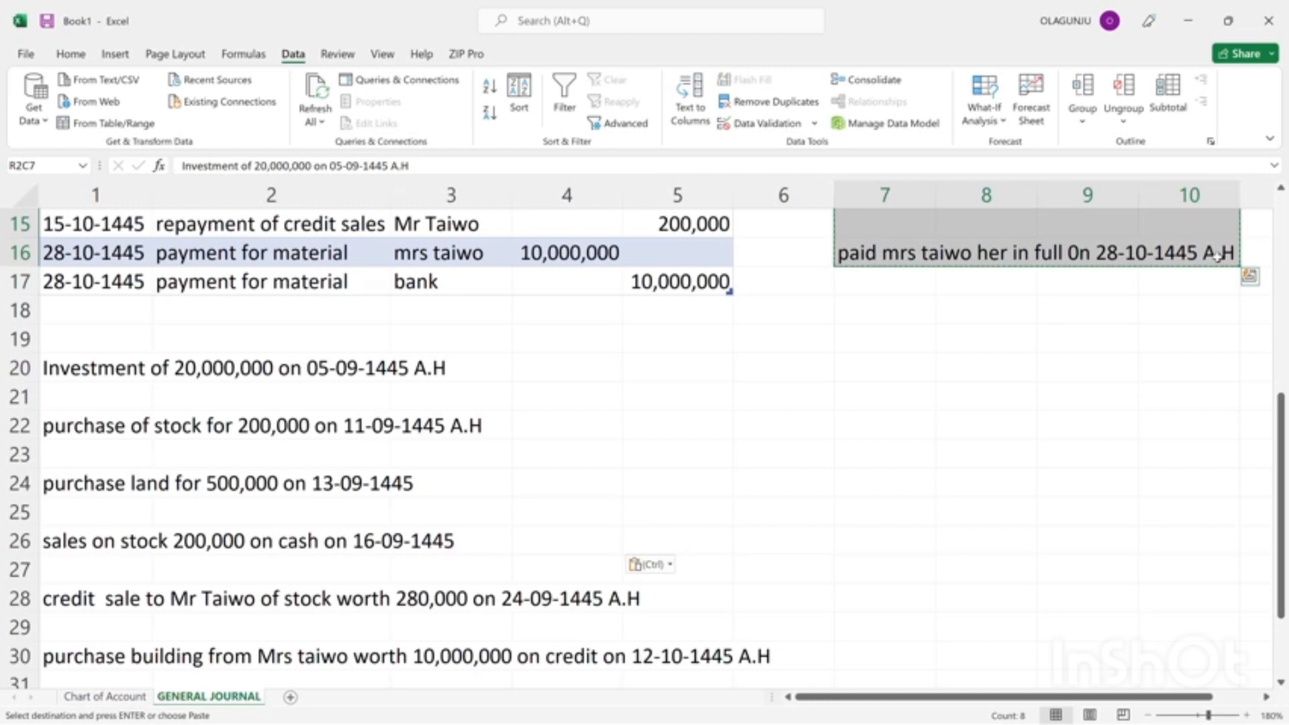
pyautogui.press('BackSpace')
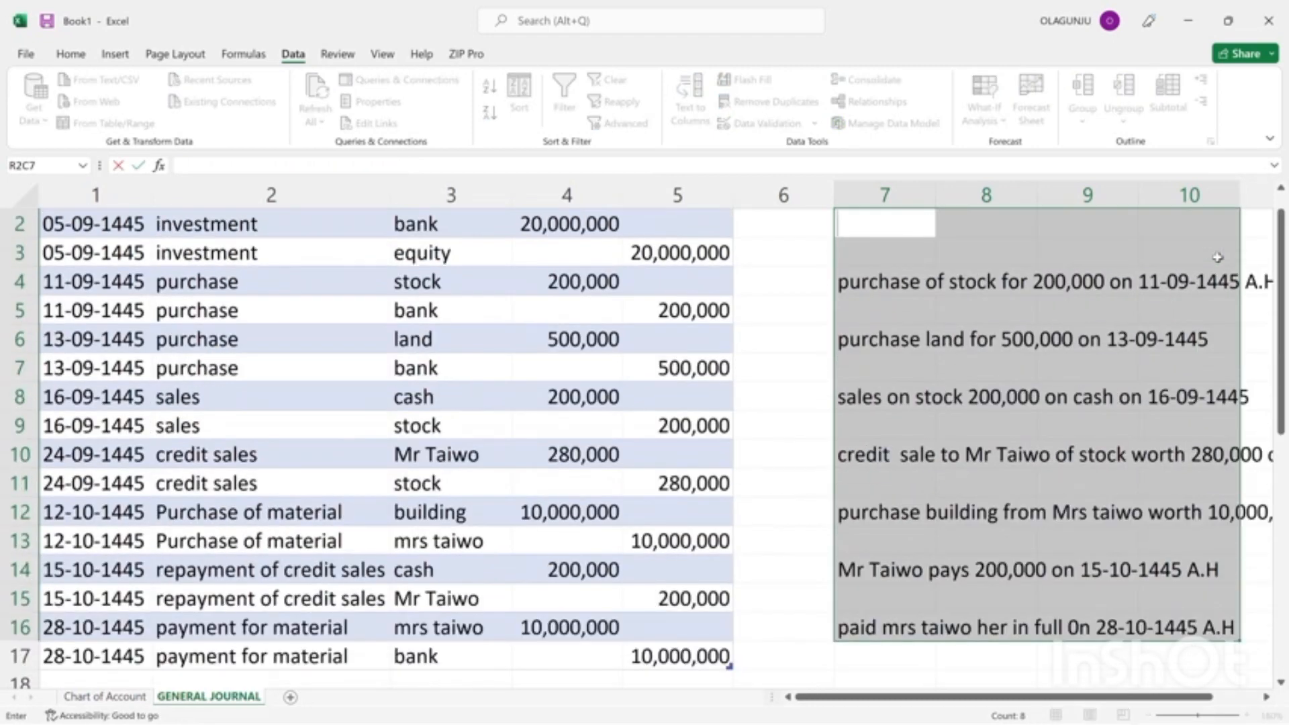
pyautogui.rightClick(1217, 258)
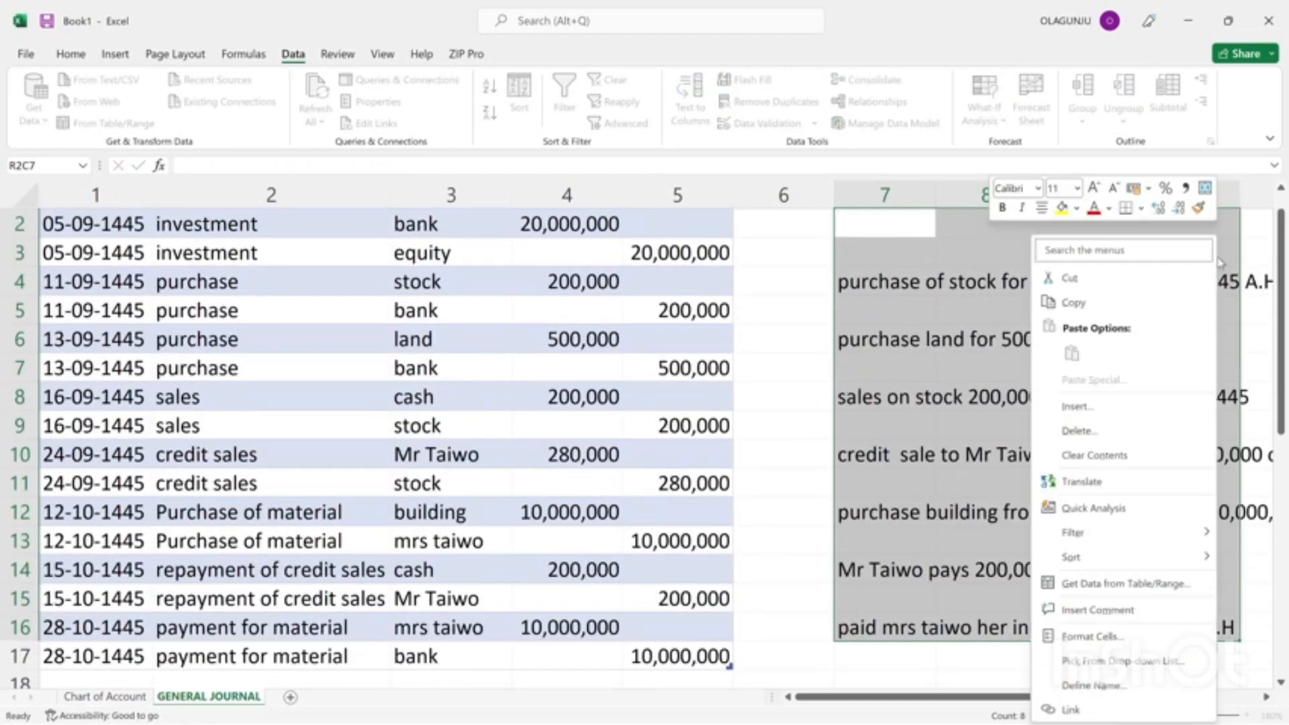
pyautogui.click(1078, 457)
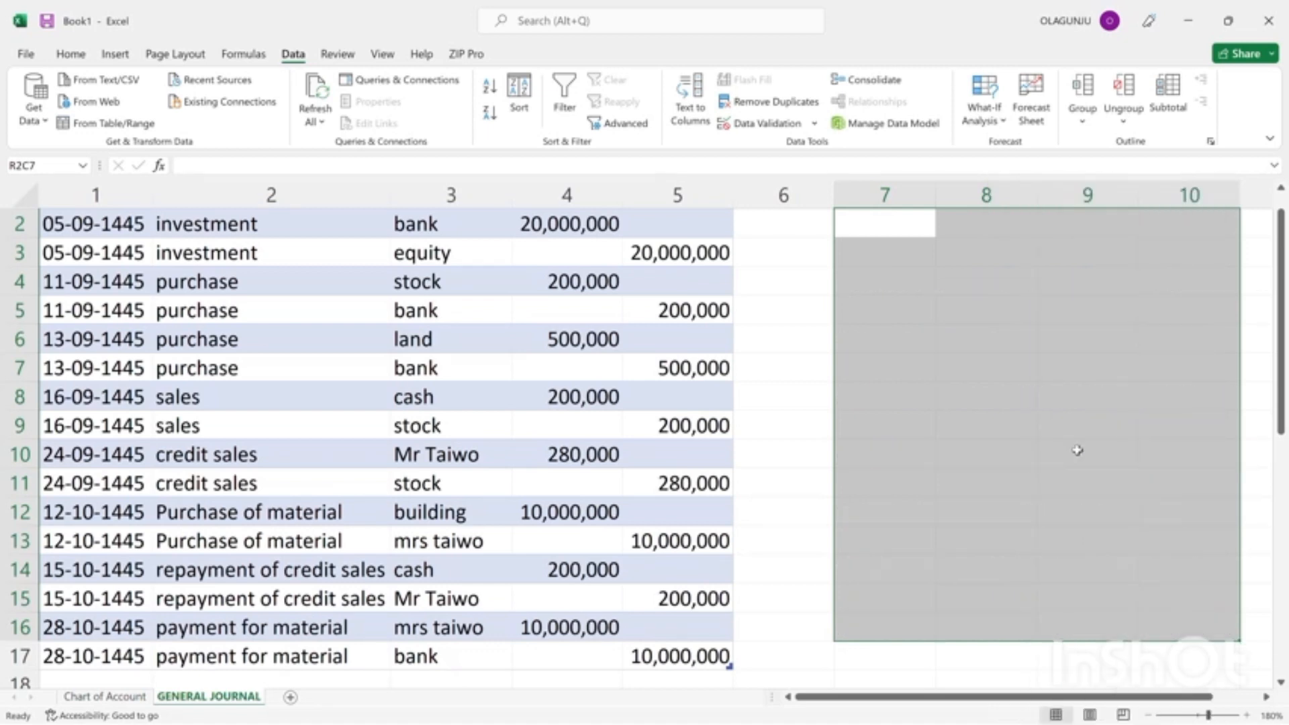
pyautogui.click(791, 395)
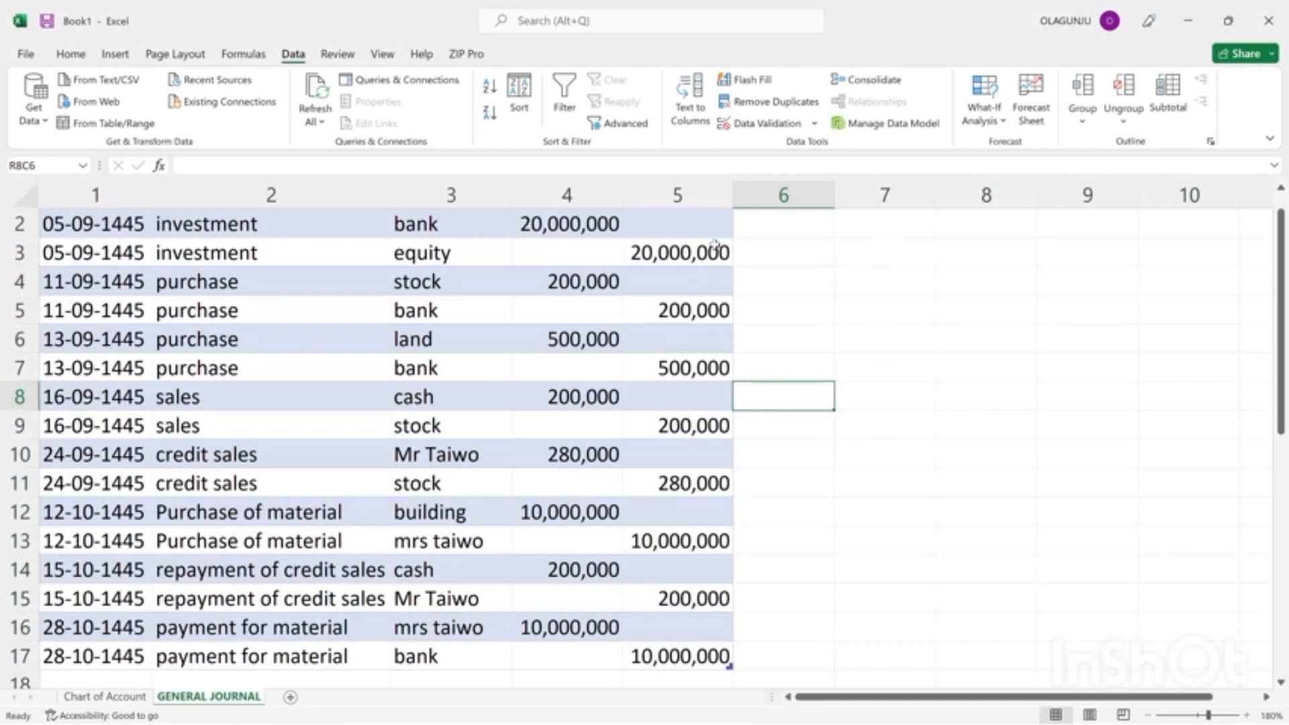
# Review the list of transaction notes below the journal, from row 20 to row 34.
pyautogui.press('Down')
pyautogui.press('Down')
pyautogui.press('Down')
pyautogui.press('Down')
pyautogui.press('Down')
pyautogui.press('Down')
pyautogui.press('Down')
pyautogui.press('Down')
pyautogui.press('Down')
pyautogui.press('Down')
pyautogui.press('Down')
pyautogui.press('Down')
pyautogui.press('Down')
pyautogui.press('Down')
pyautogui.press('Down')
pyautogui.press('Down')
pyautogui.press('Down')
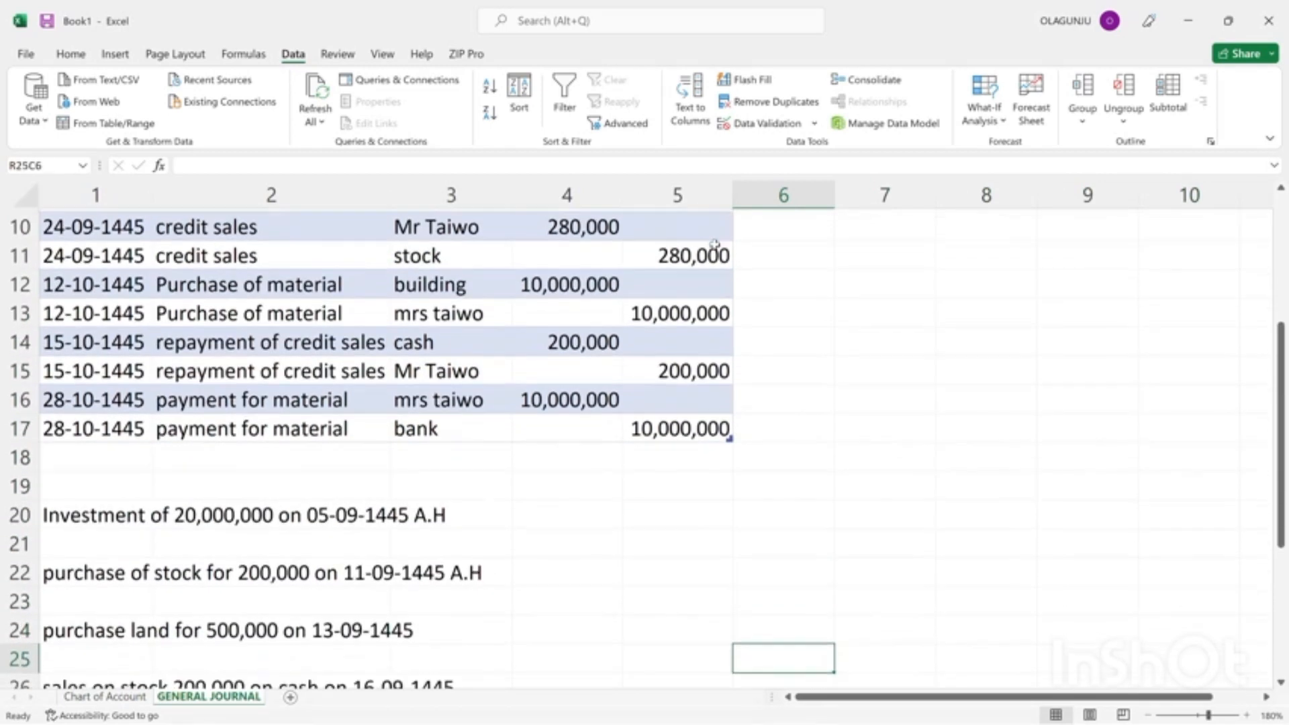
pyautogui.press('Down')
pyautogui.press('Down')
pyautogui.press('Down')
pyautogui.press('Down')
pyautogui.press('Down')
pyautogui.press('Down')
pyautogui.press('Down')
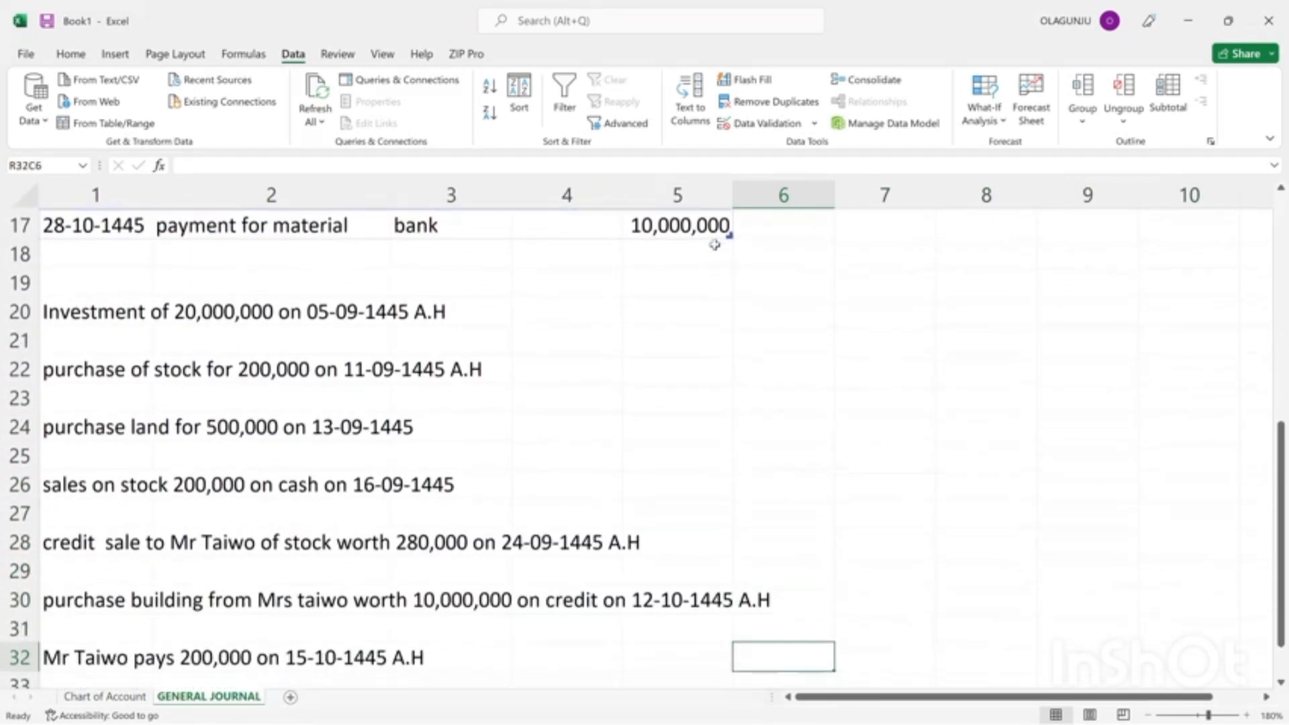
pyautogui.press('Down')
pyautogui.press('Down')
pyautogui.press('Down')
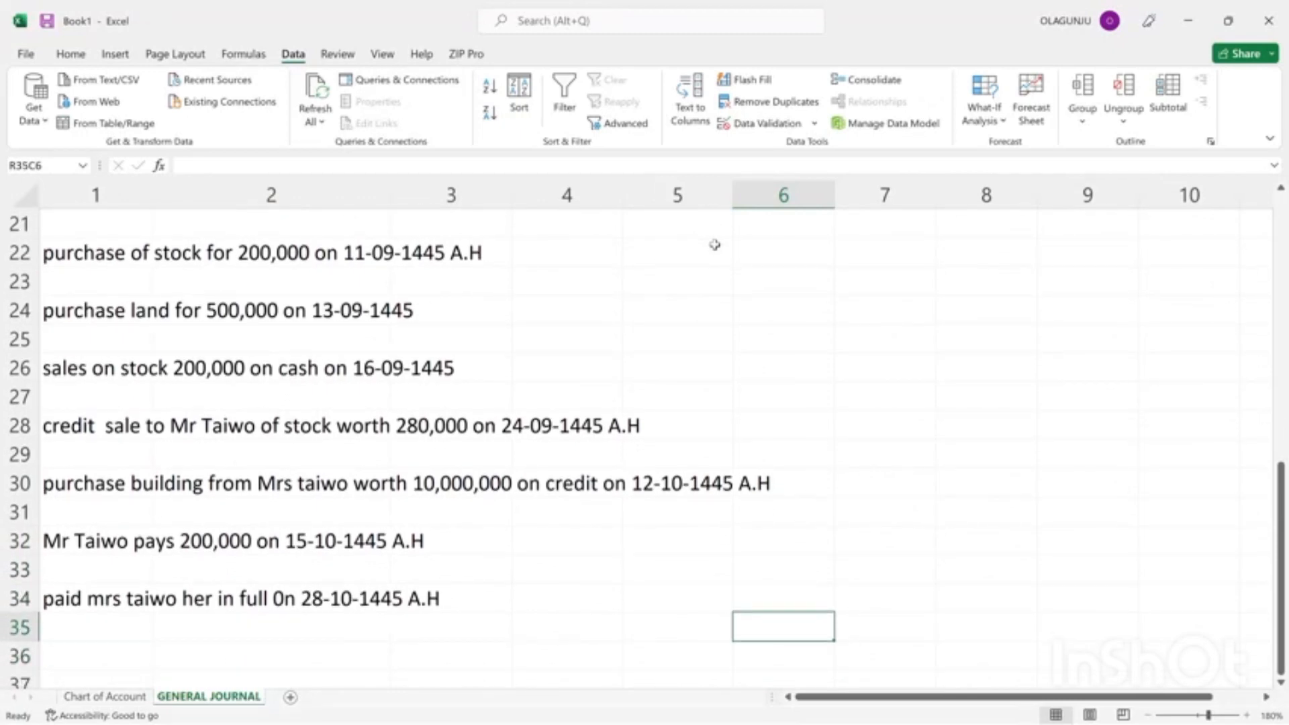
pyautogui.press('Up')
pyautogui.press('Up')
pyautogui.press('Up')
pyautogui.press('Up')
pyautogui.press('Up')
pyautogui.press('Up')
pyautogui.press('Up')
pyautogui.press('Up')
pyautogui.press('Up')
pyautogui.press('Up')
pyautogui.press('Up')
pyautogui.press('Up')
pyautogui.press('Up')
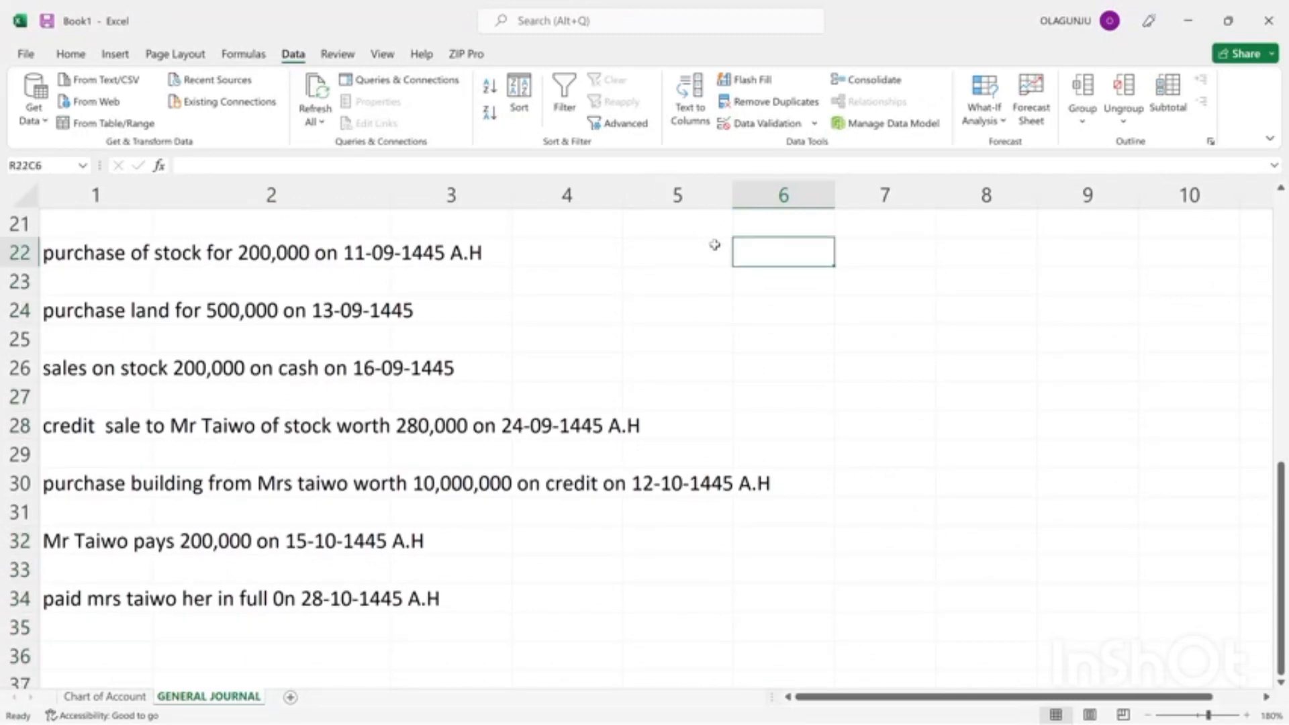
pyautogui.press('Up')
pyautogui.press('Up')
pyautogui.press('Up')
pyautogui.press('Up')
pyautogui.press('Up')
pyautogui.press('Up')
pyautogui.press('Up')
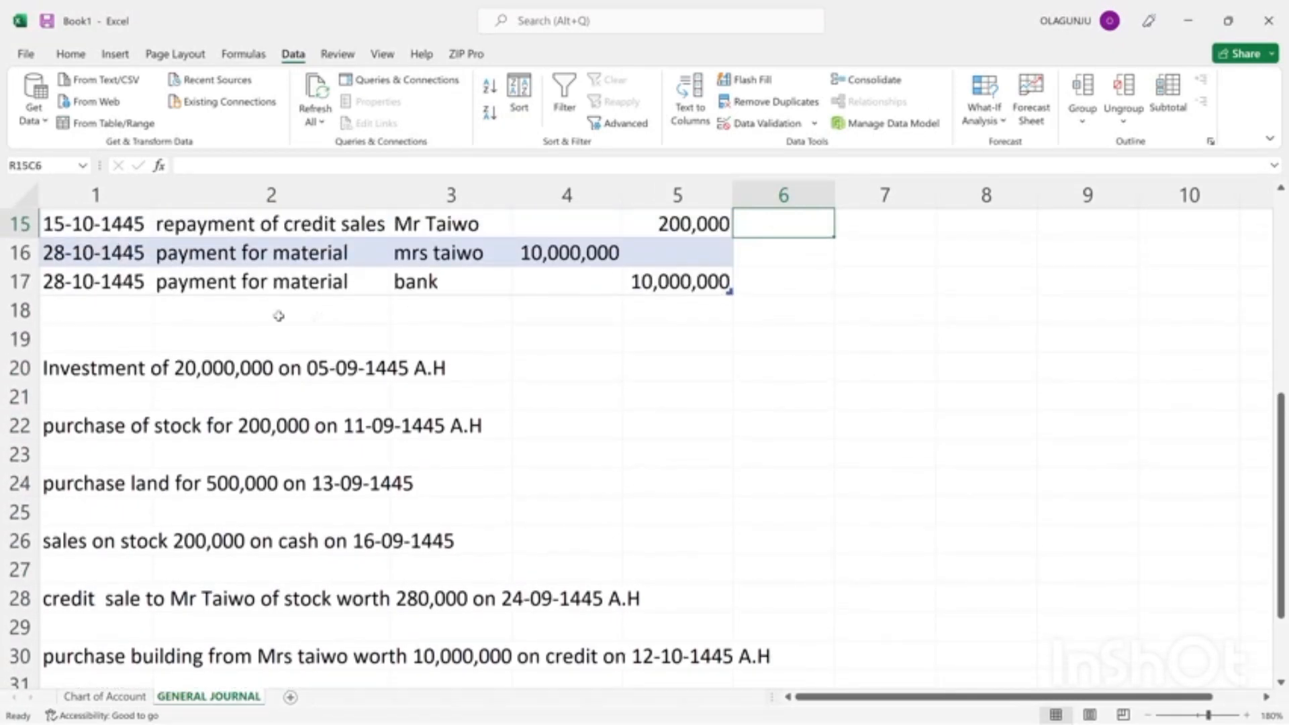
# Enter the heading TRANSACTIONS in row 19, column 1, directly above the list of transaction notes.
pyautogui.click(73, 339)
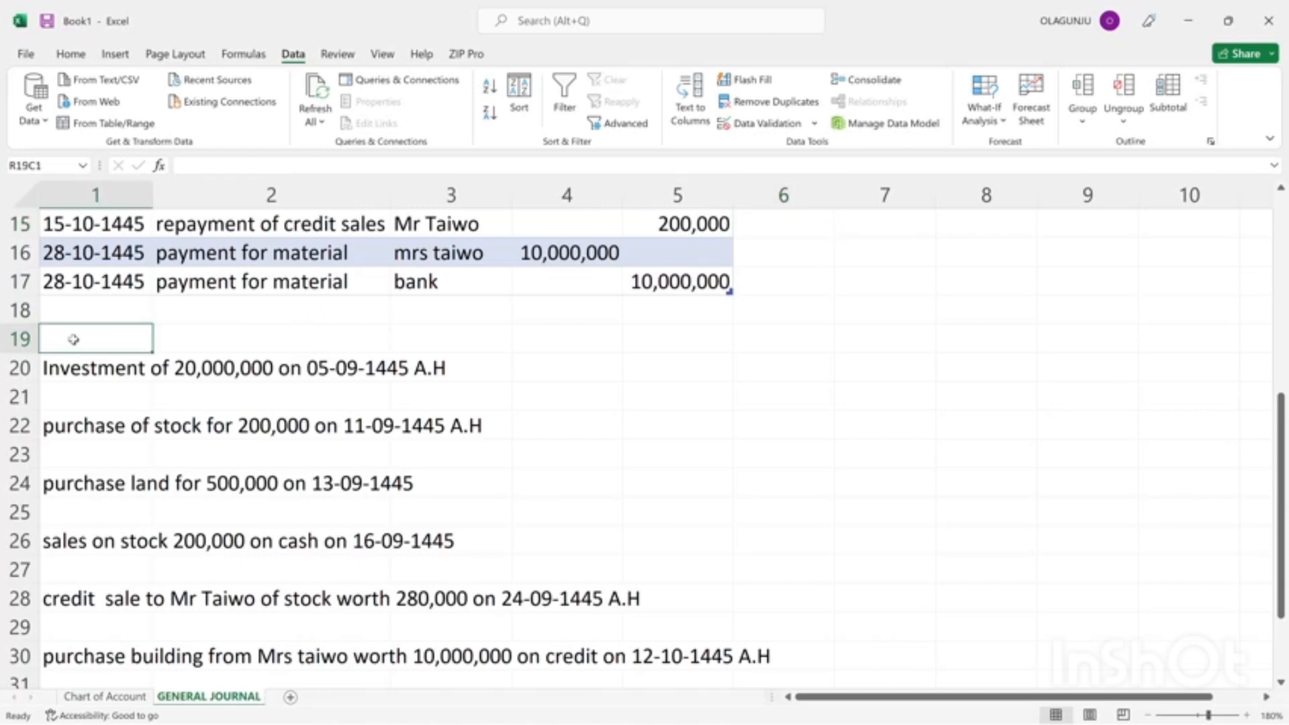
pyautogui.write('PRa')
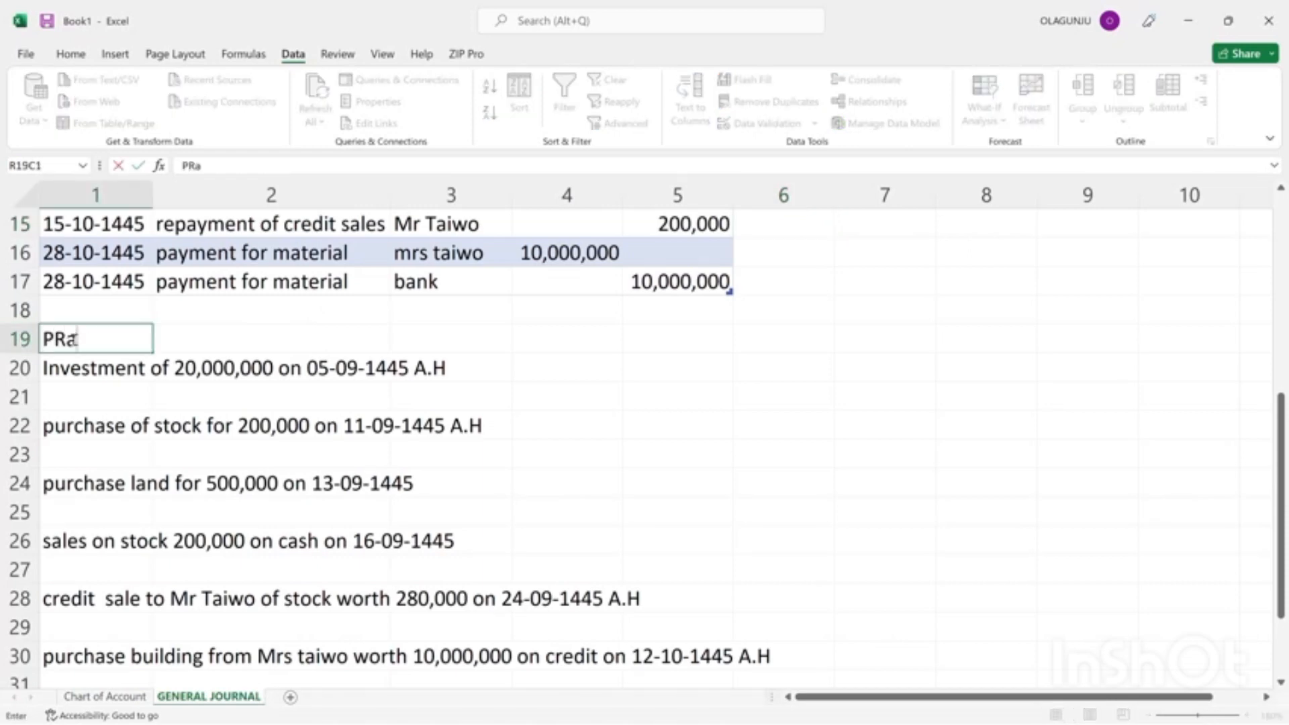
pyautogui.press('BackSpace')
pyautogui.press('BackSpace')
pyautogui.write('rac')
pyautogui.press('BackSpace')
pyautogui.press('BackSpace')
pyautogui.press('BackSpace')
pyautogui.press('BackSpace')
pyautogui.write('t')
pyautogui.press('BackSpace')
pyautogui.write('TRANSAC')
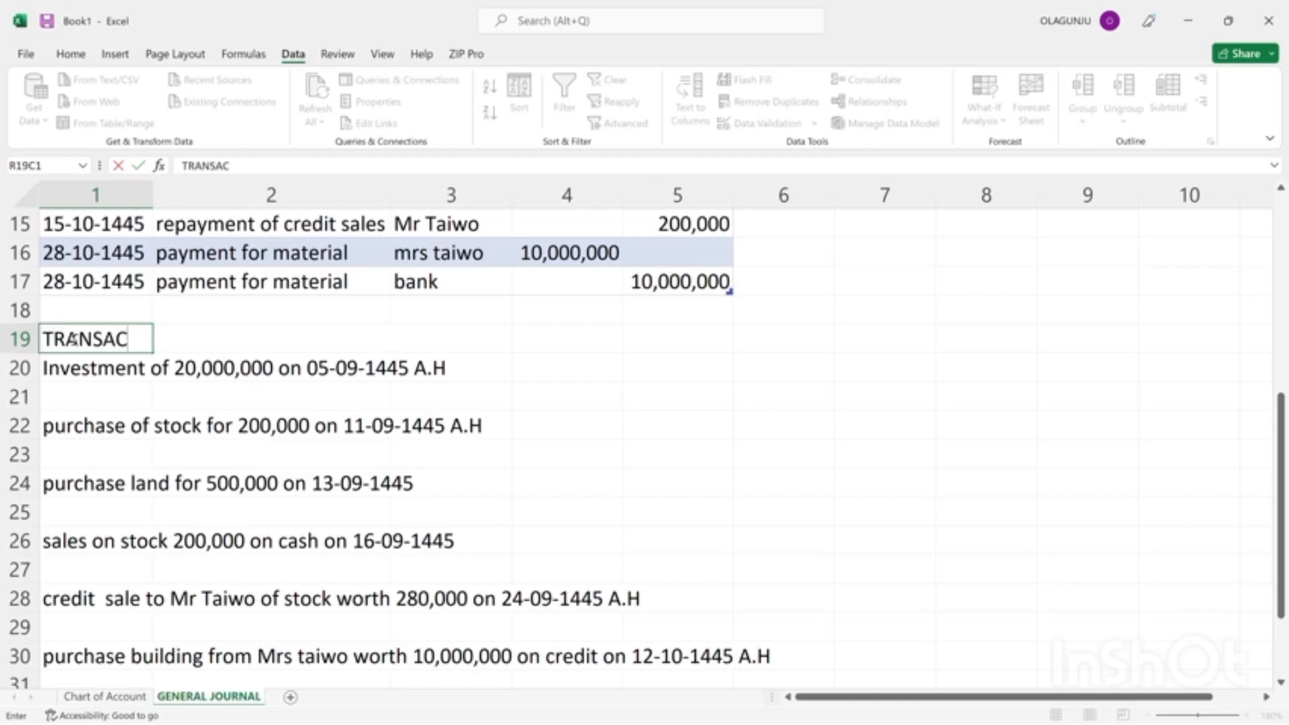
pyautogui.write('TIONS')
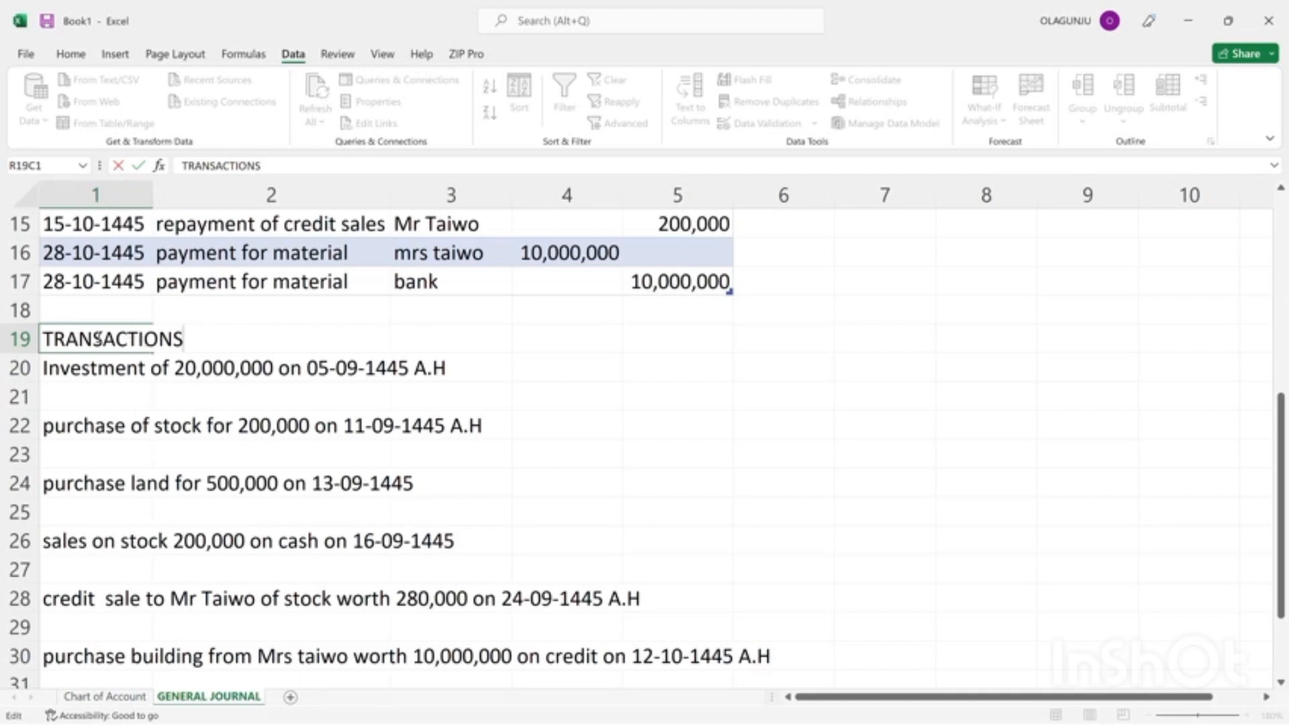
pyautogui.doubleClick(86, 340)
pyautogui.moveTo(94, 434); pyautogui.dragTo(92, 339)
pyautogui.click(92, 339)
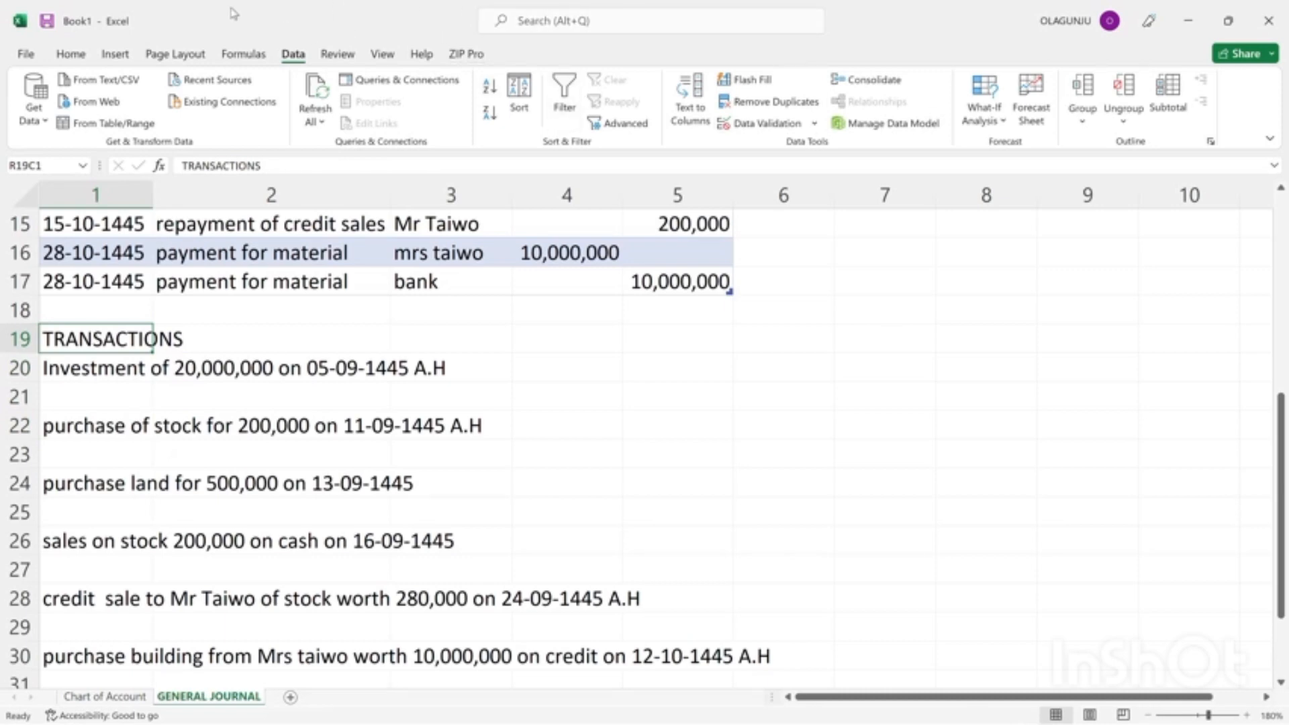
# Format the TRANSACTIONS heading in row 19 as bold with a font size of 14.
pyautogui.click(72, 54)
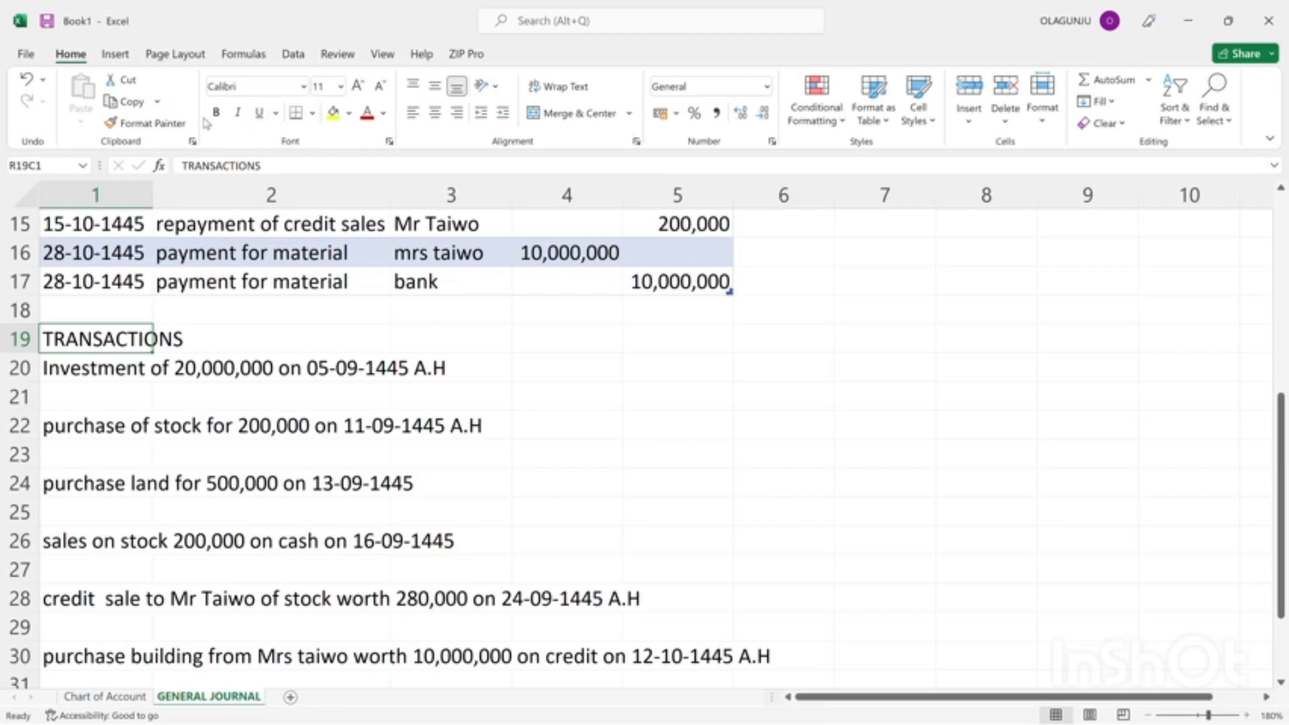
pyautogui.click(217, 112)
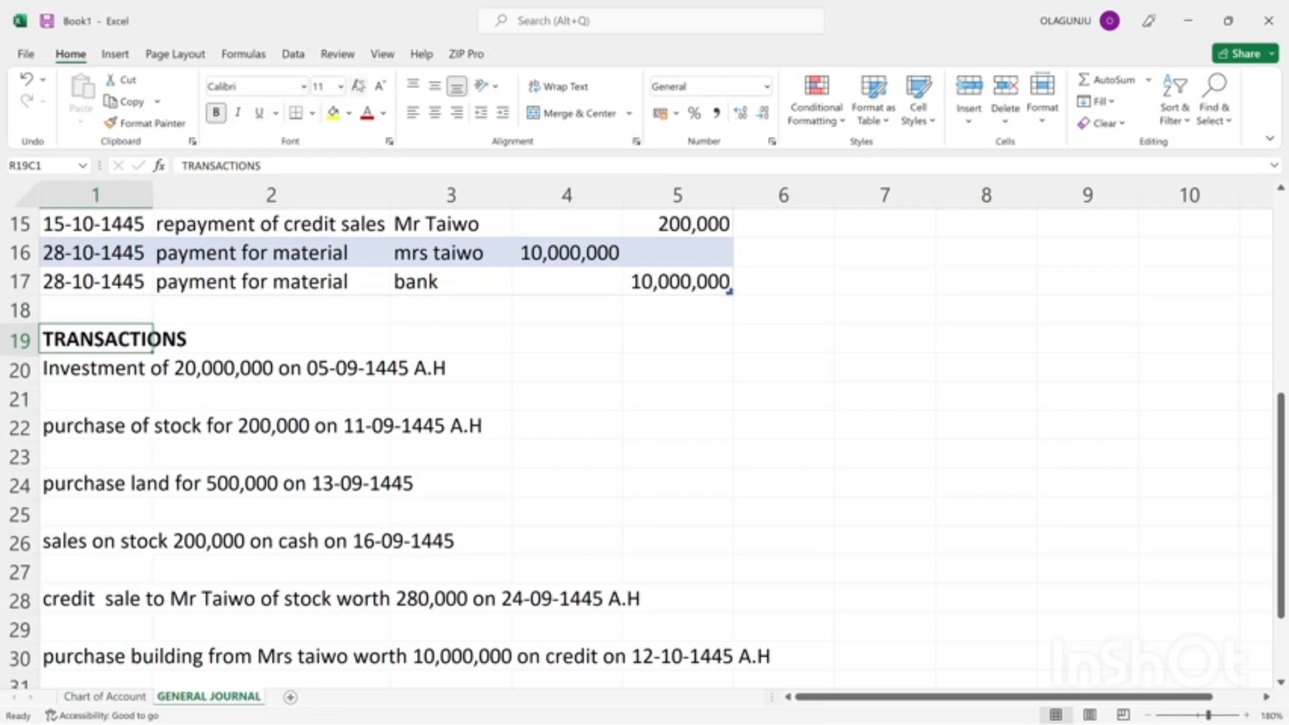
pyautogui.click(359, 86)
pyautogui.click(358, 86)
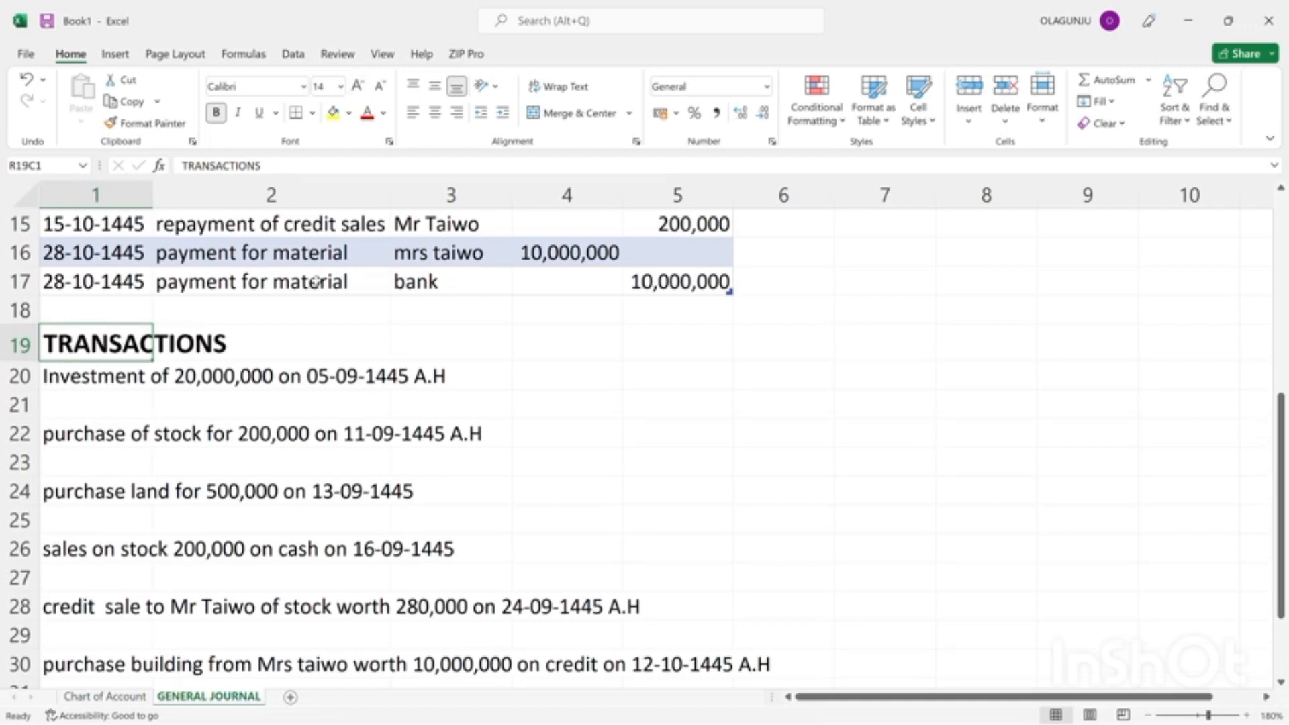
pyautogui.click(561, 26)
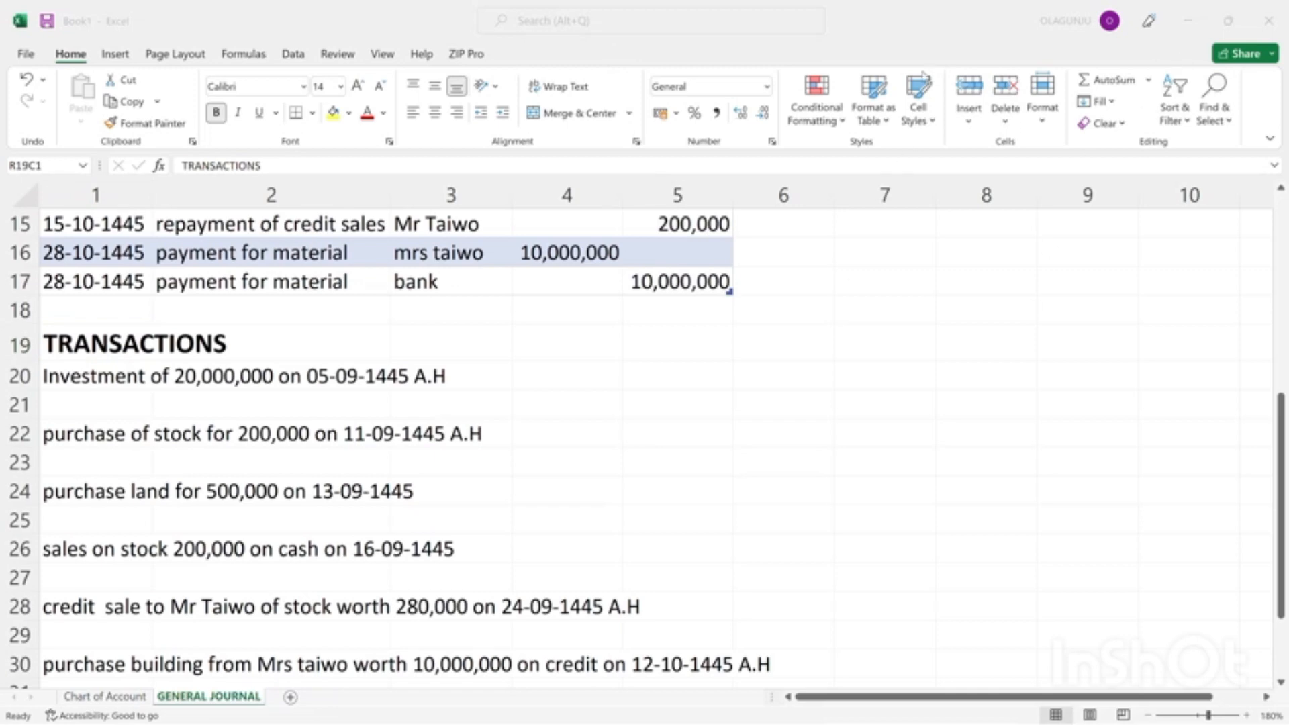
pyautogui.click(1273, 233)
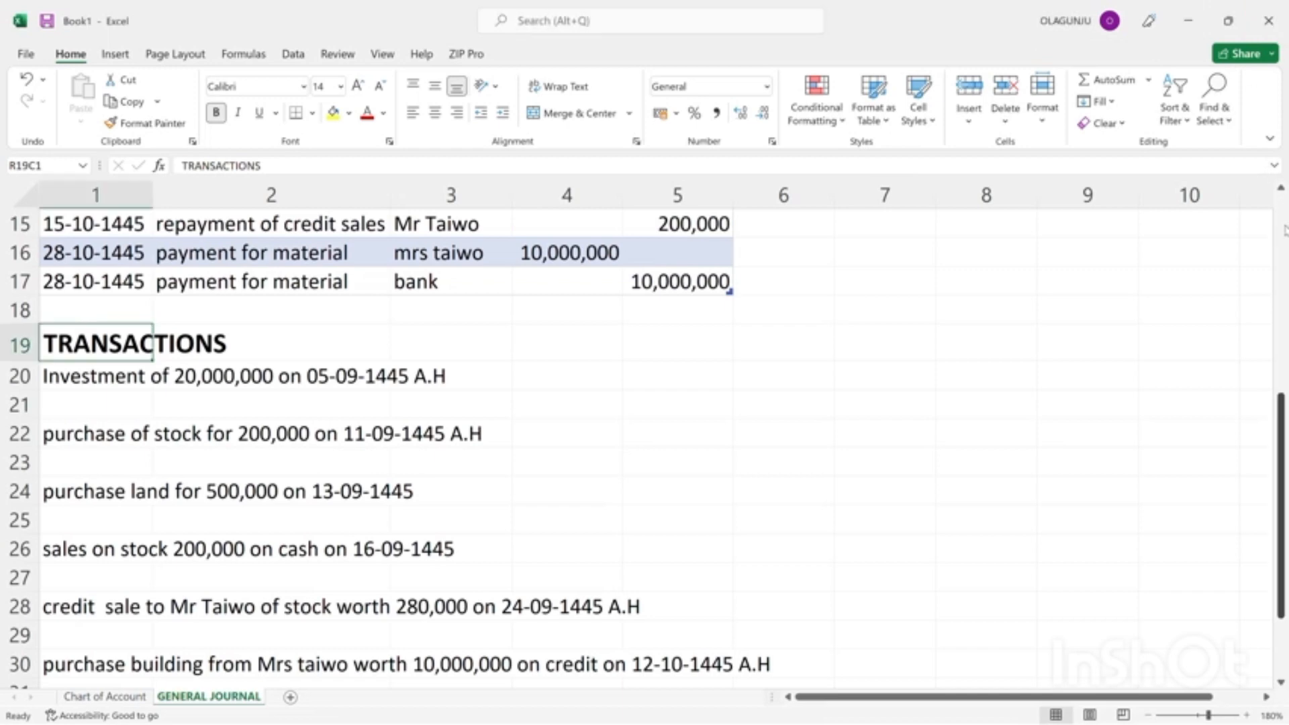
pyautogui.scroll(5, 1286, 229)
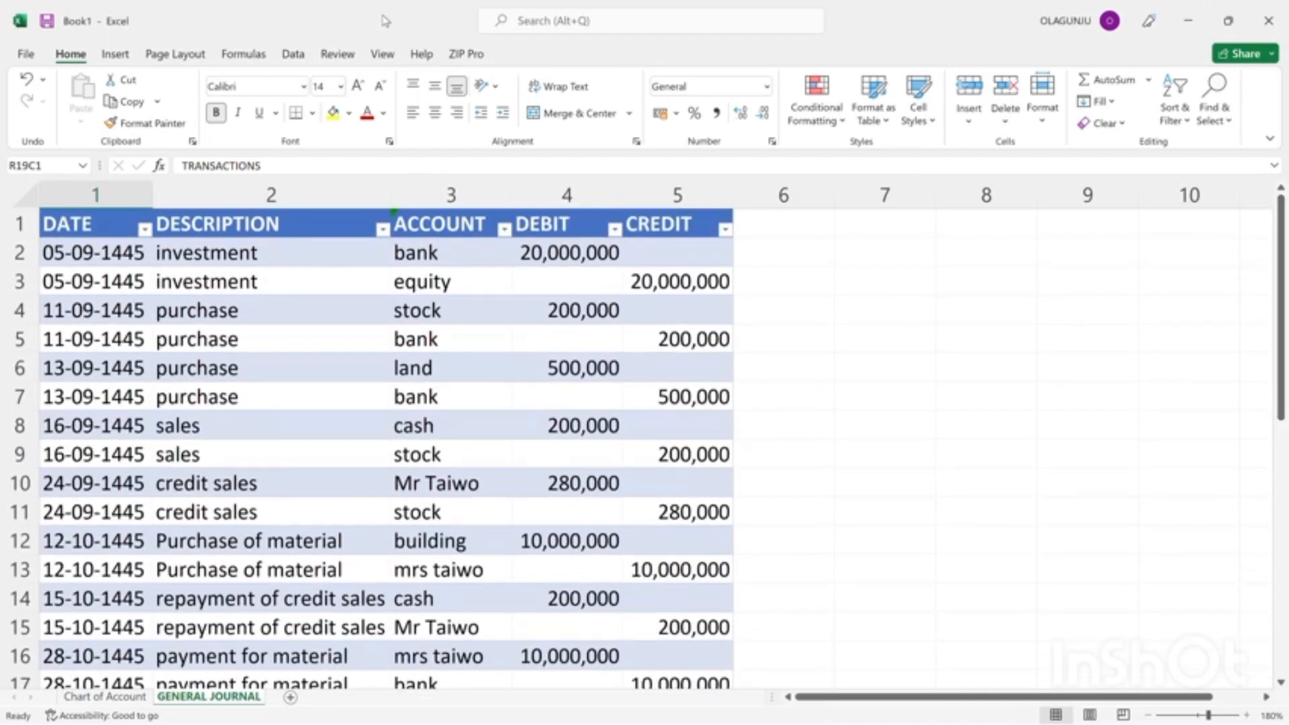
pyautogui.click(559, 30)
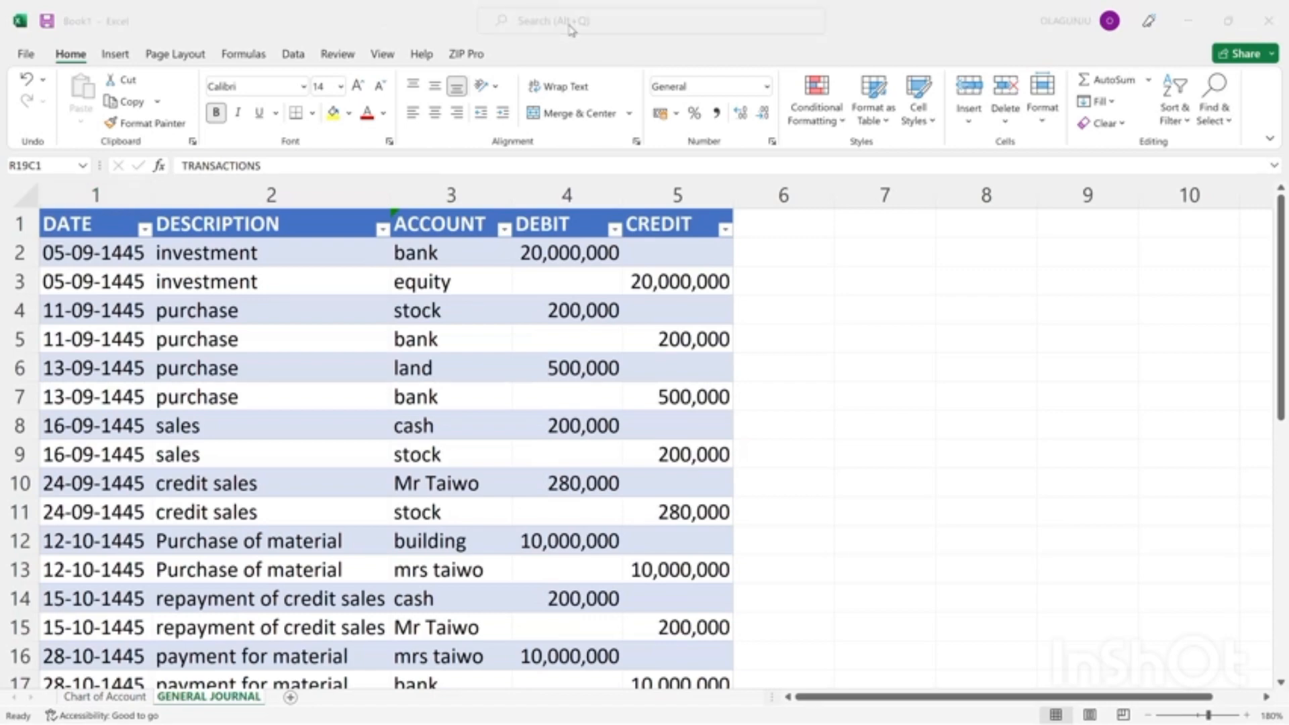